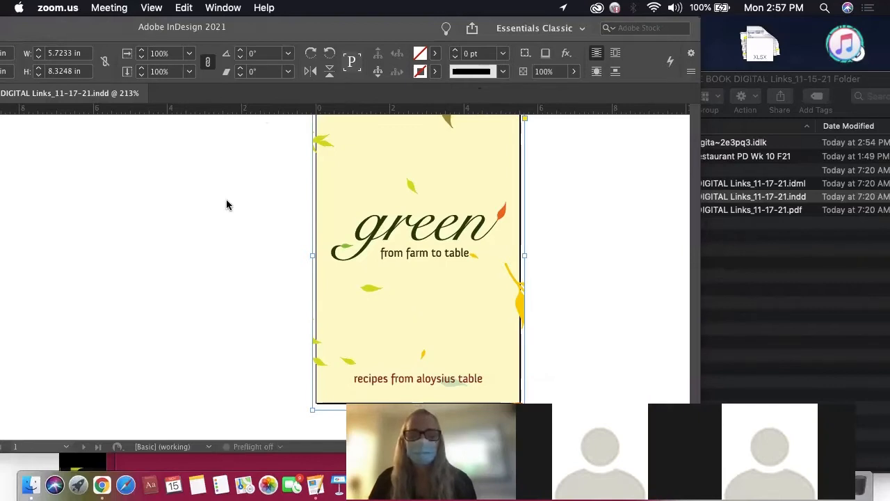
# Reposition the recipe book document's window and move the Links panel aside to clear the view of the cover
pyautogui.click(226, 205)
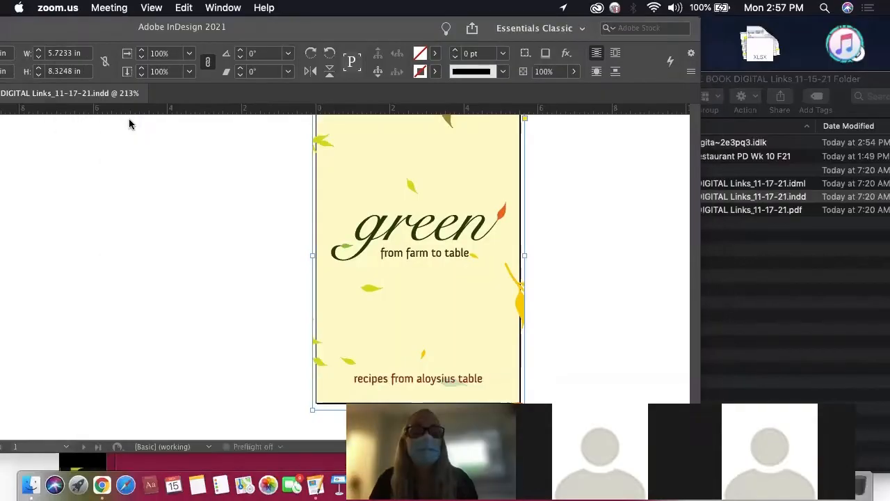
pyautogui.click(253, 25)
pyautogui.moveTo(307, 28); pyautogui.dragTo(475, 27)
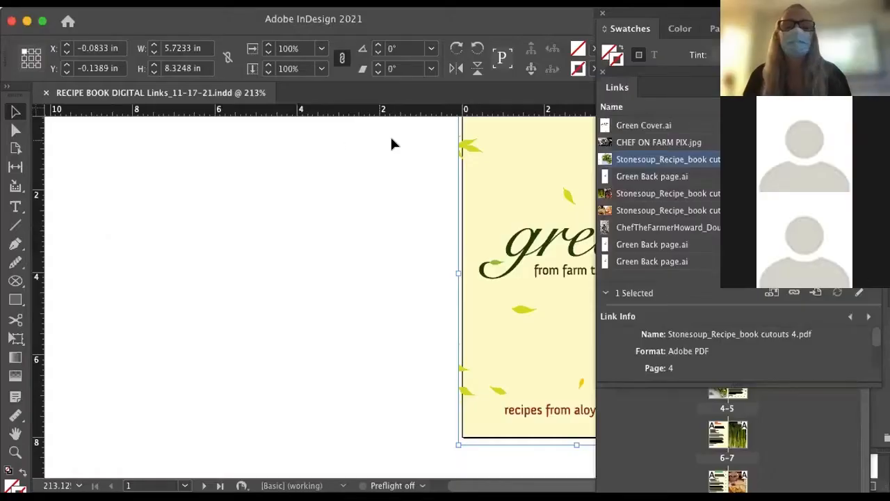
pyautogui.moveTo(680, 73); pyautogui.dragTo(792, 78)
pyautogui.hscroll(3, 305, 170)
pyautogui.scroll(-2, 304, 170)
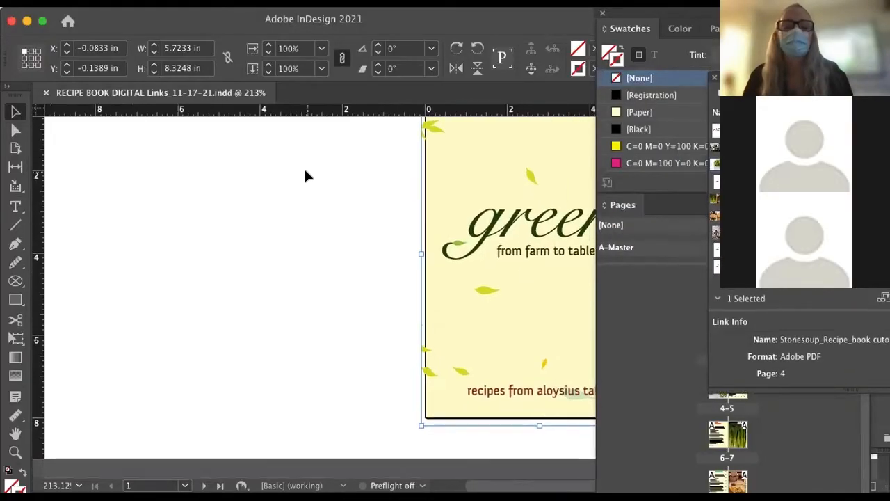
pyautogui.scroll(-2, 304, 175)
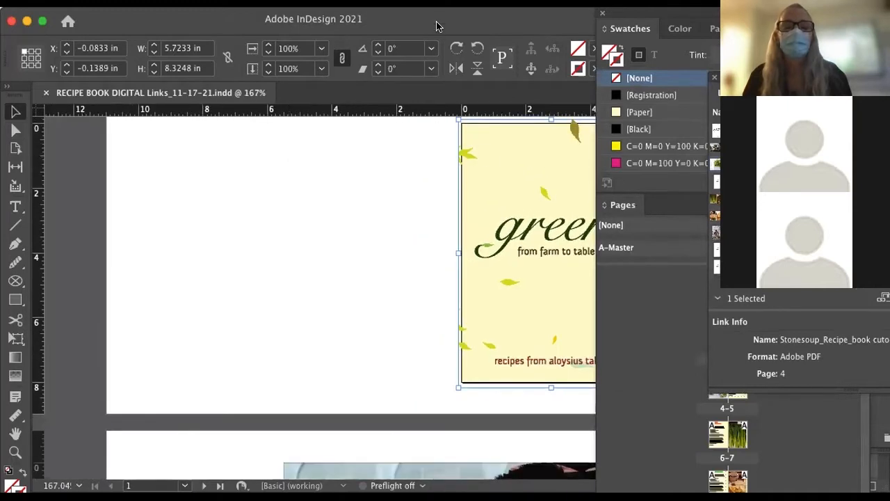
pyautogui.scroll(-1, 448, 164)
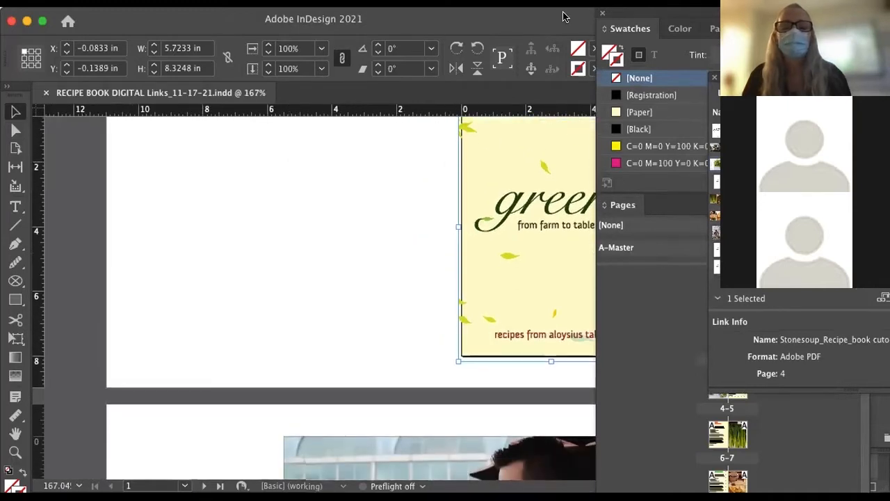
pyautogui.moveTo(565, 15); pyautogui.dragTo(492, 12)
# Look through the green cover, the contents spread and the start of the pasta with broccoli spread
pyautogui.scroll(-7, 513, 143)
pyautogui.scroll(2, 513, 142)
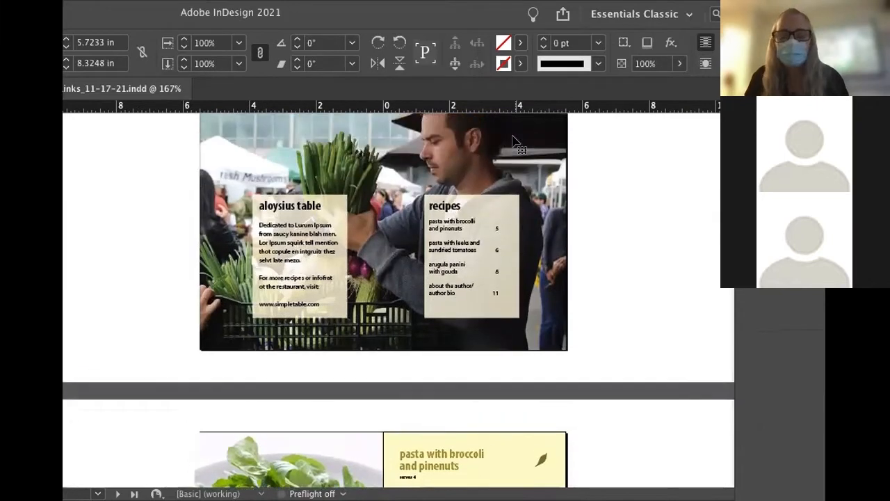
pyautogui.scroll(-10, 512, 142)
pyautogui.scroll(10, 513, 143)
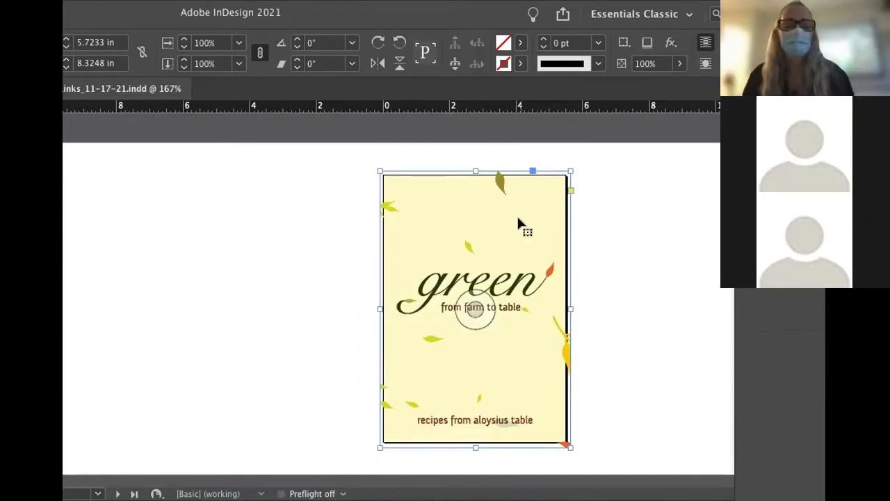
pyautogui.scroll(-12, 519, 225)
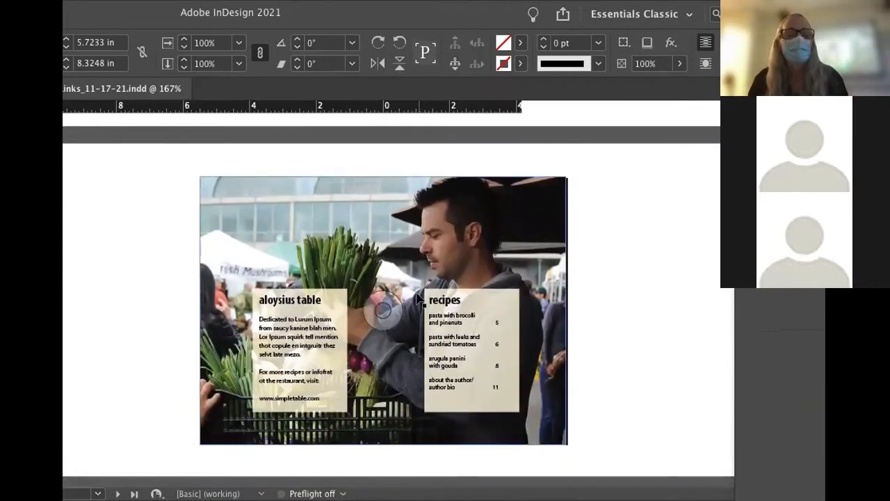
pyautogui.scroll(5, 419, 295)
pyautogui.scroll(-1, 419, 294)
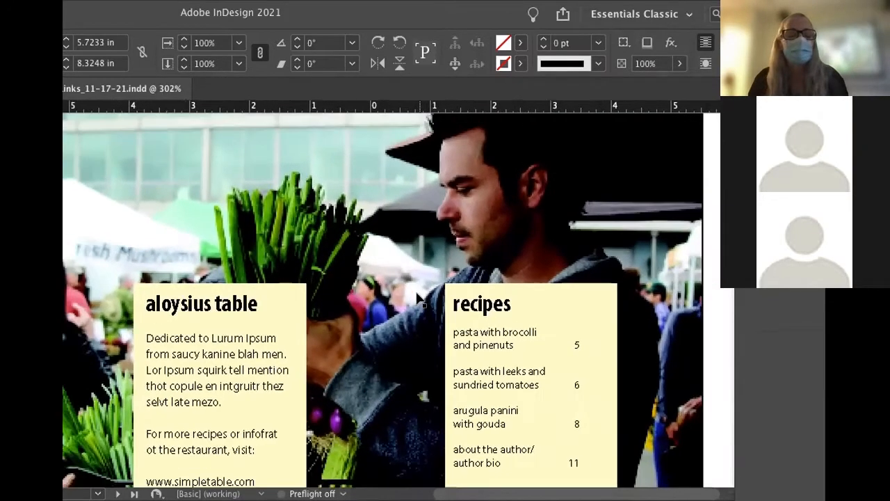
pyautogui.scroll(-4, 419, 295)
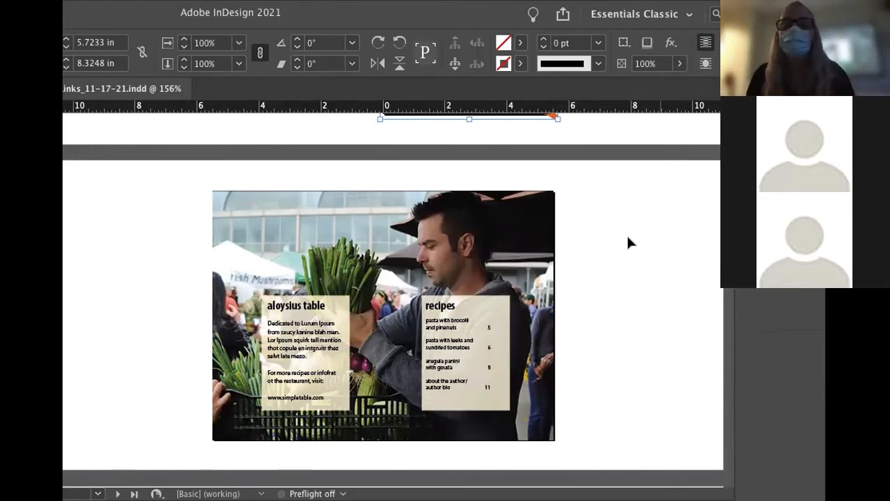
pyautogui.scroll(-1, 570, 262)
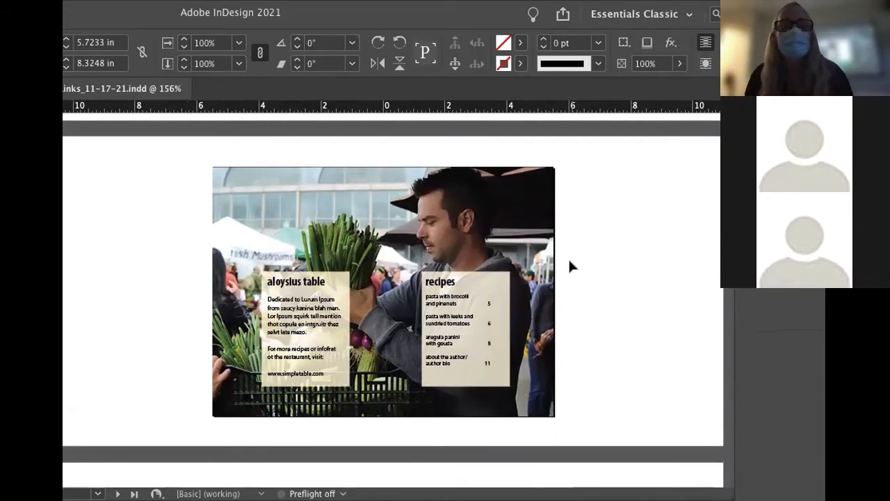
# Examine the full-spread farmers' market photo and the two text panels lying on top of it
pyautogui.click(514, 200)
pyautogui.scroll(5, 627, 181)
pyautogui.scroll(-5, 649, 182)
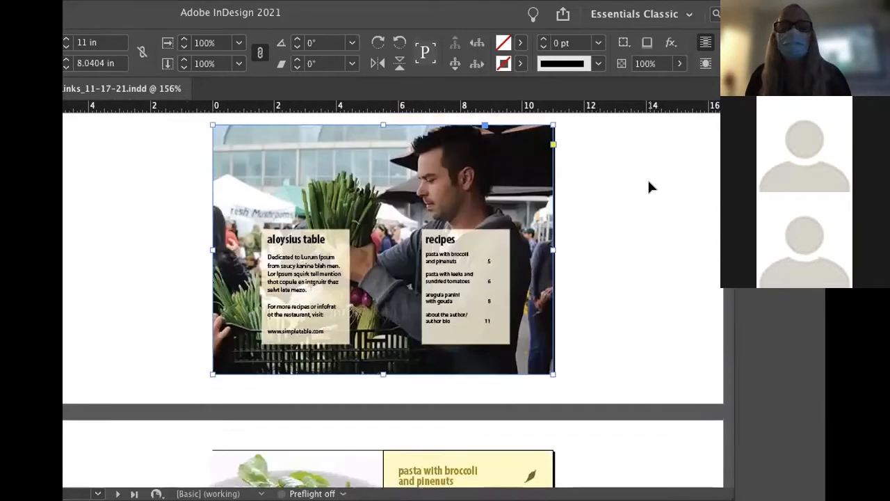
pyautogui.click(199, 173)
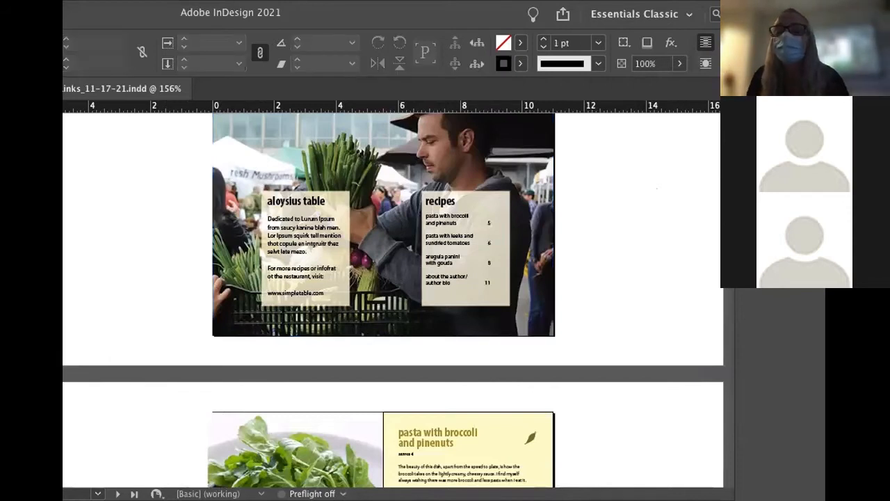
pyautogui.scroll(1, 681, 289)
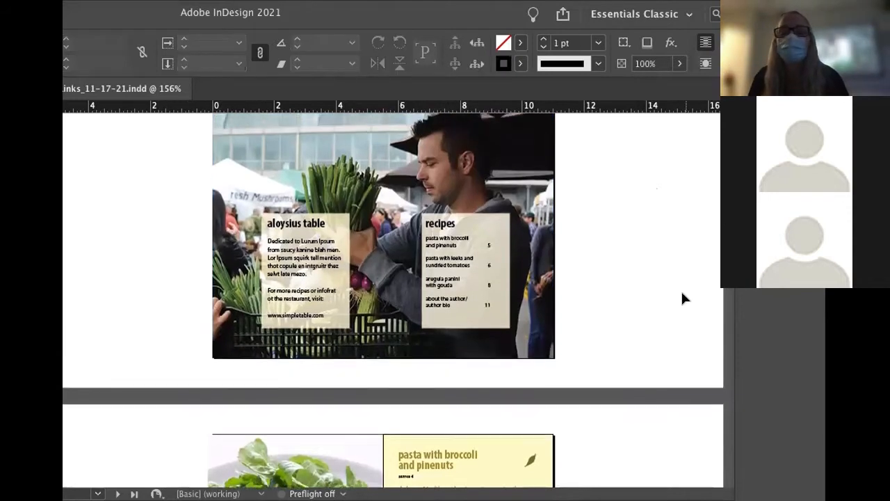
pyautogui.scroll(5, 531, 207)
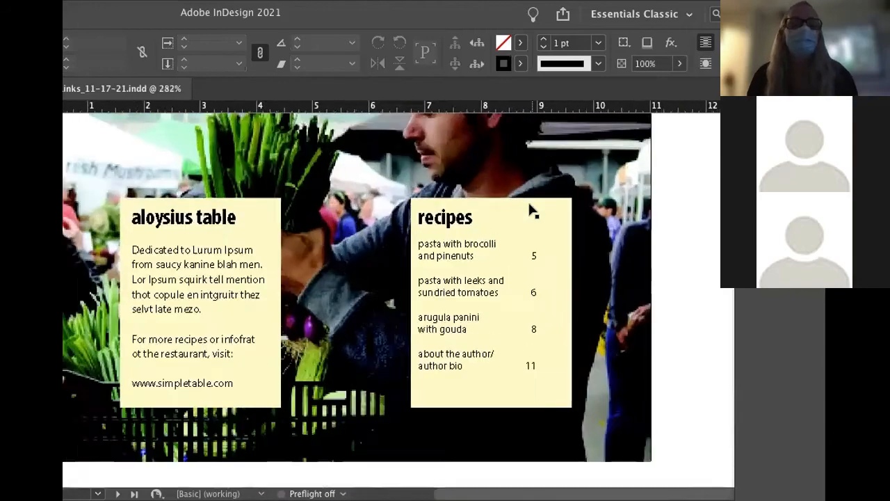
pyautogui.scroll(-1, 531, 207)
pyautogui.scroll(4, 501, 206)
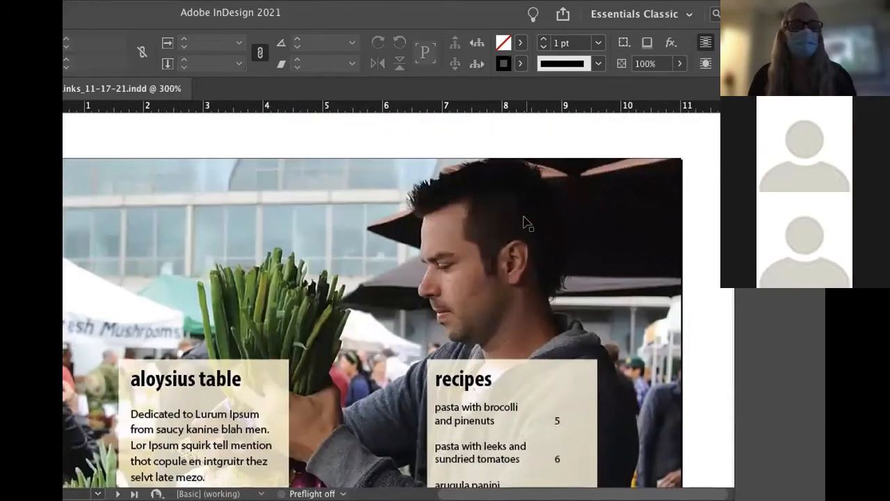
pyautogui.scroll(-3, 527, 223)
pyautogui.scroll(-1, 527, 223)
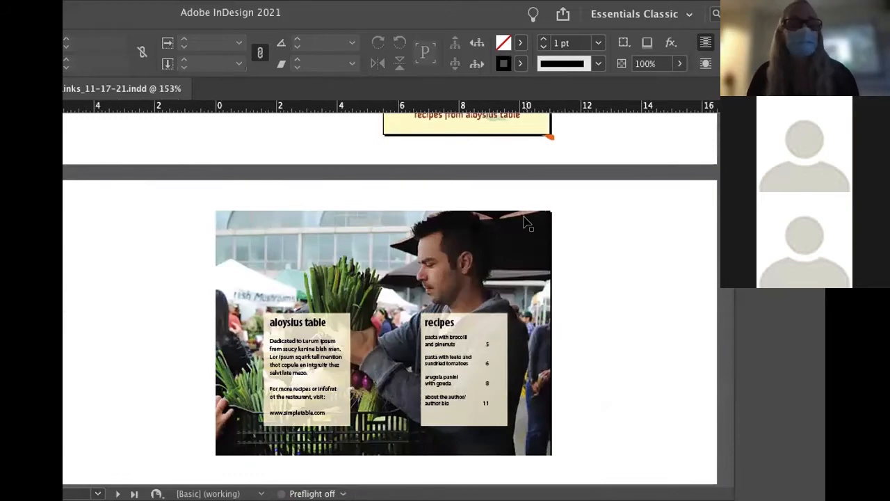
# Select the market photo and the aloysius table group in turn to check what each consists of
pyautogui.click(508, 226)
pyautogui.scroll(2, 302, 247)
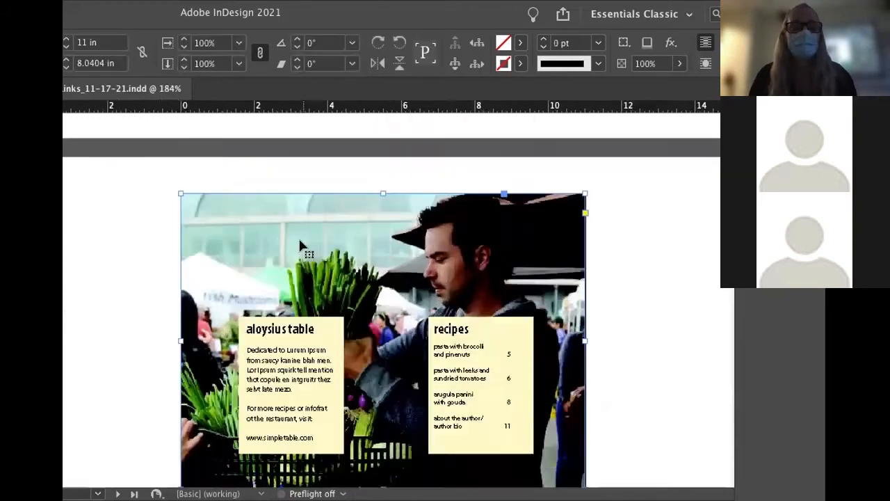
pyautogui.scroll(-5, 302, 247)
pyautogui.scroll(5, 296, 243)
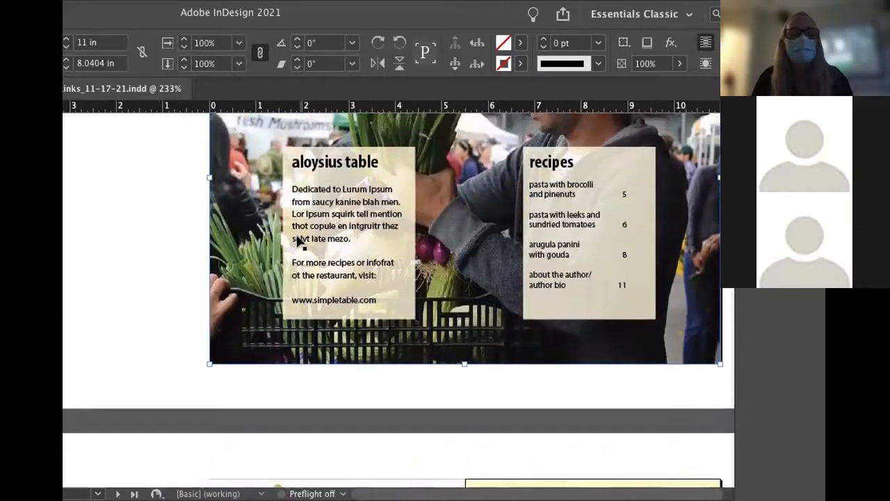
pyautogui.click(403, 237)
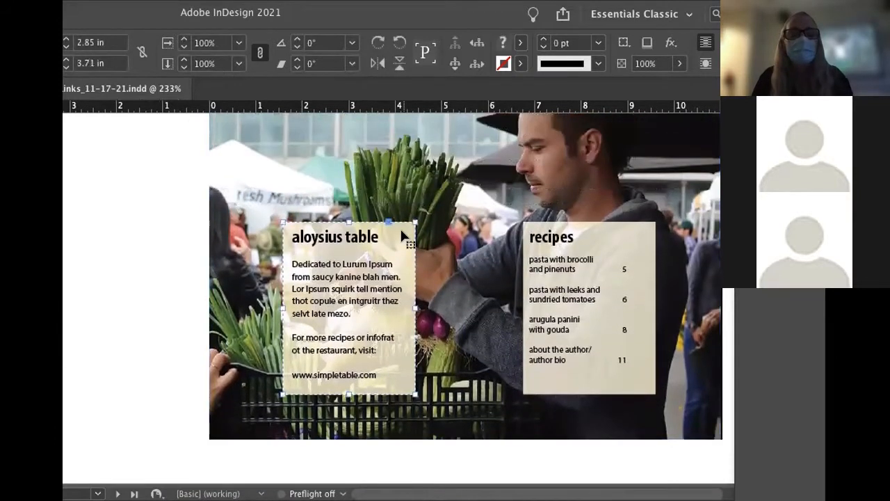
# Select the recipes panel group on the contents spread and ungroup it into its separate frames
pyautogui.click(591, 228)
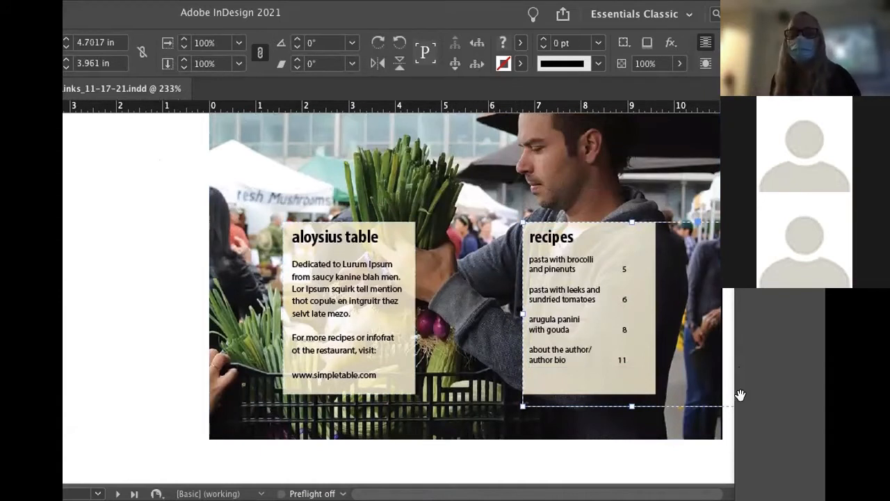
pyautogui.scroll(3, 640, 274)
pyautogui.scroll(1, 640, 275)
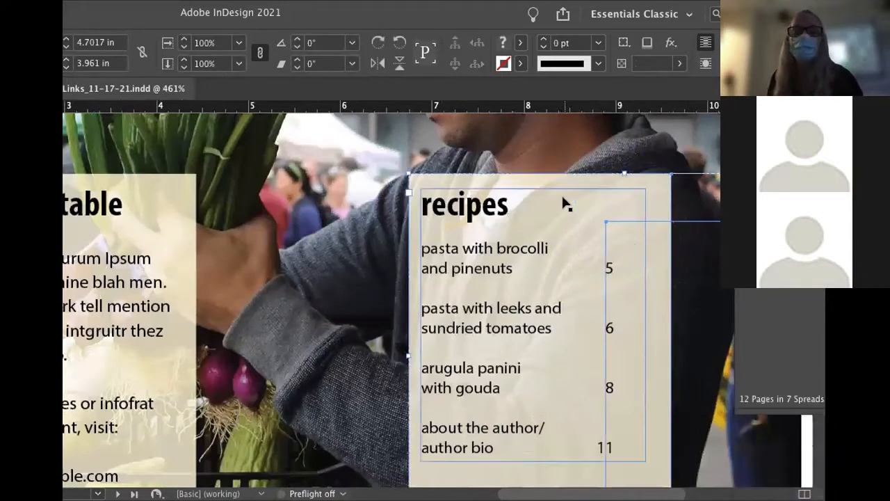
pyautogui.click(587, 189)
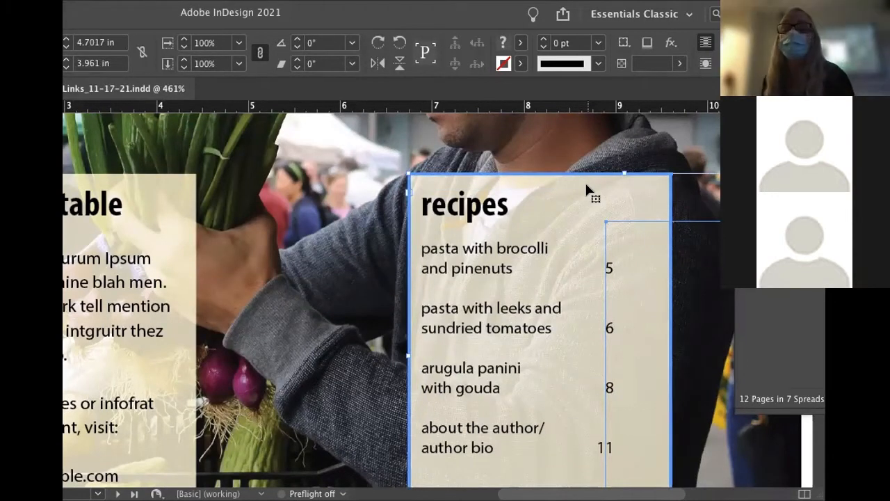
# Shift the document window and move the Swatches and Pages panels clear of the recipes box
pyautogui.click(471, 1)
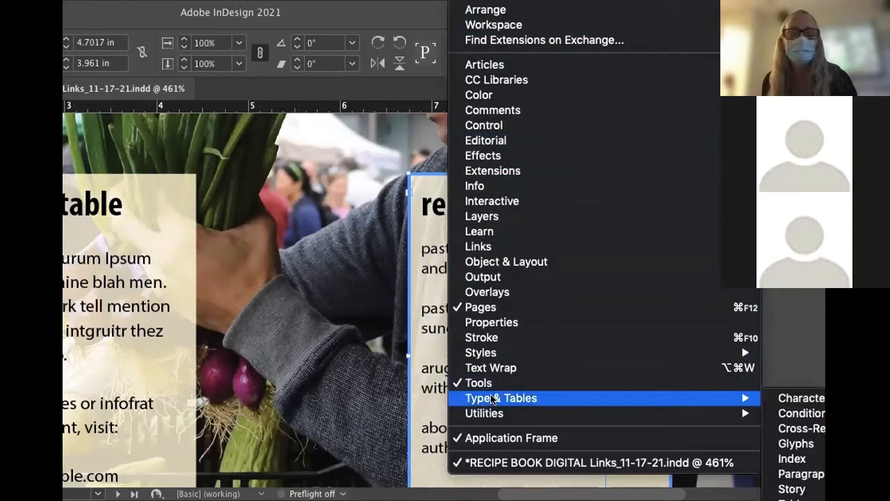
pyautogui.click(772, 27)
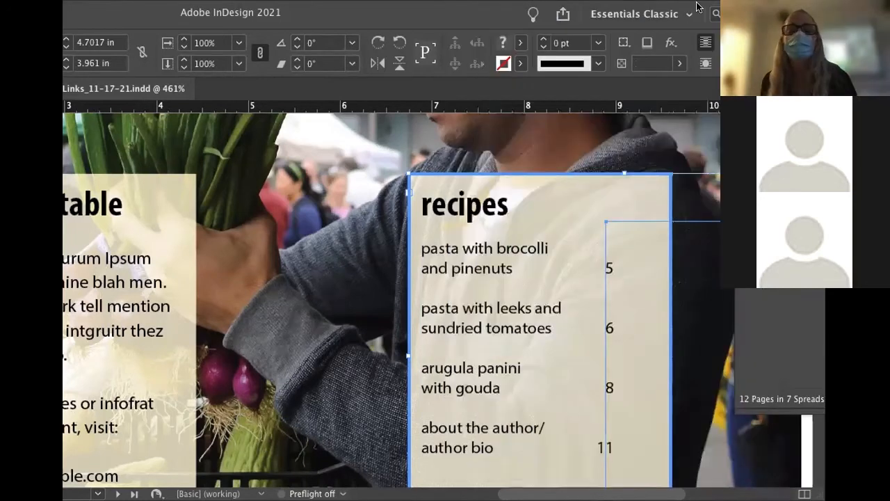
pyautogui.click(520, 0)
pyautogui.click(412, 7)
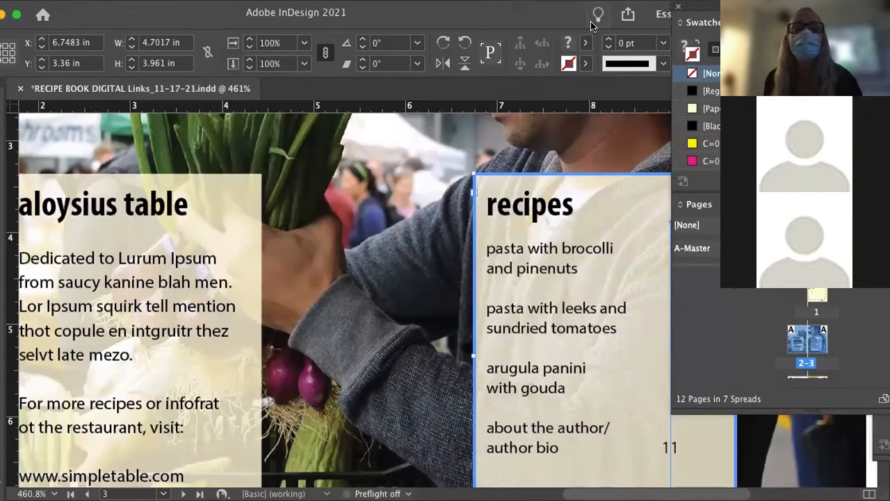
pyautogui.click(634, 181)
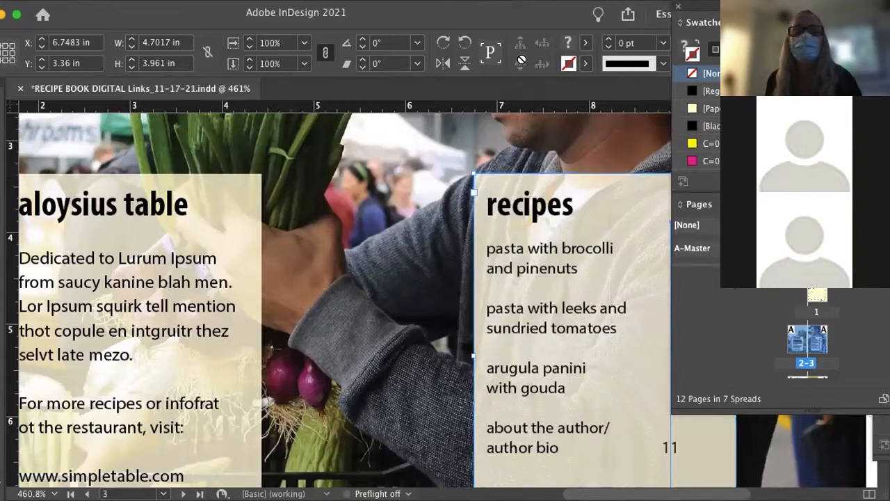
pyautogui.moveTo(445, 14); pyautogui.dragTo(381, 14)
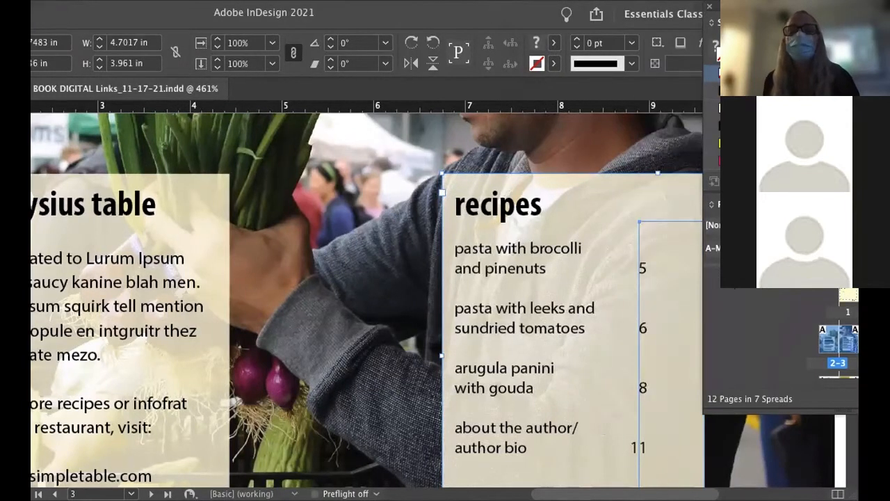
pyautogui.moveTo(533, 13); pyautogui.dragTo(555, 12)
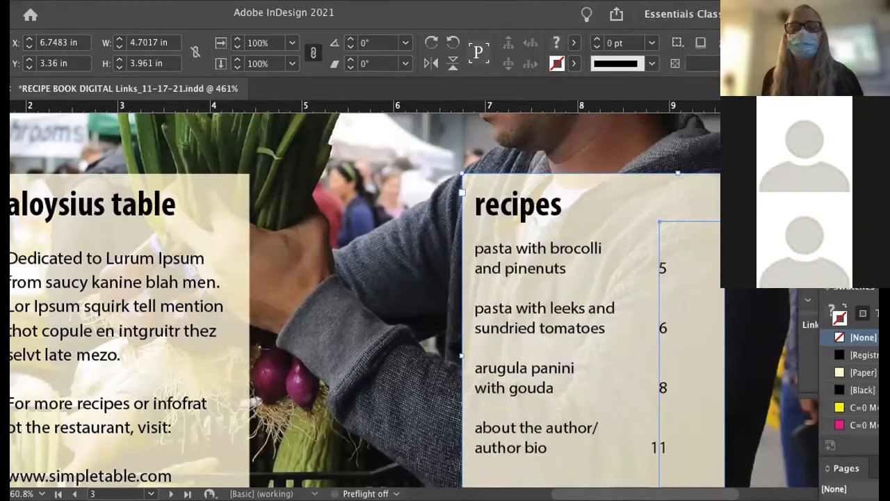
# Try moving the recipes text frame to about X 8 in, Y 3.44 in, and undo the move
pyautogui.scroll(-5, 531, 260)
pyautogui.scroll(-5, 515, 263)
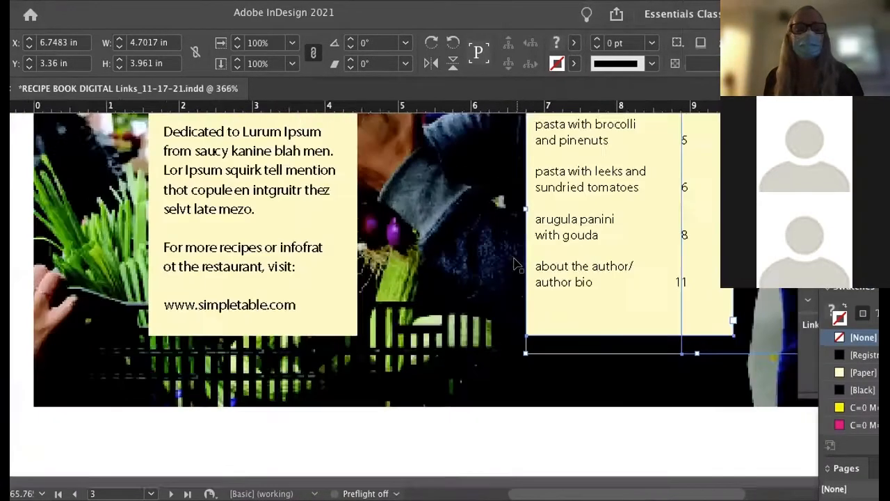
pyautogui.scroll(3, 515, 263)
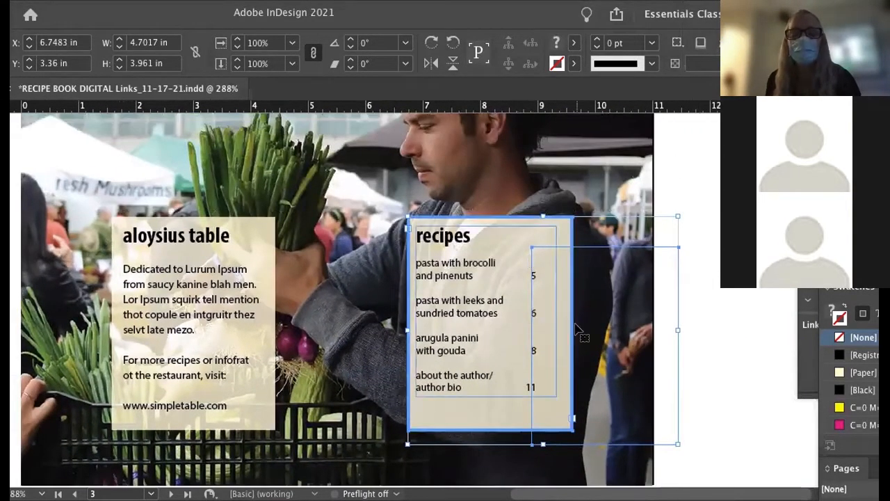
pyautogui.click(694, 284)
pyautogui.click(539, 276)
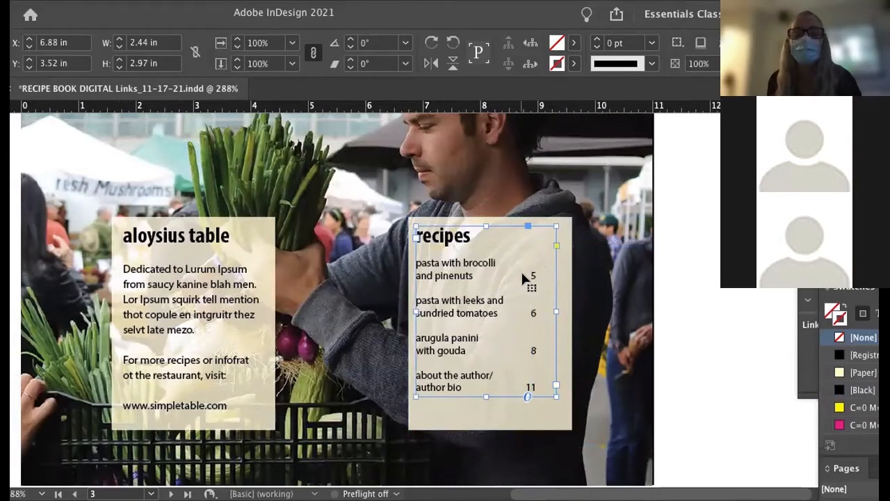
pyautogui.moveTo(505, 269); pyautogui.dragTo(566, 263)
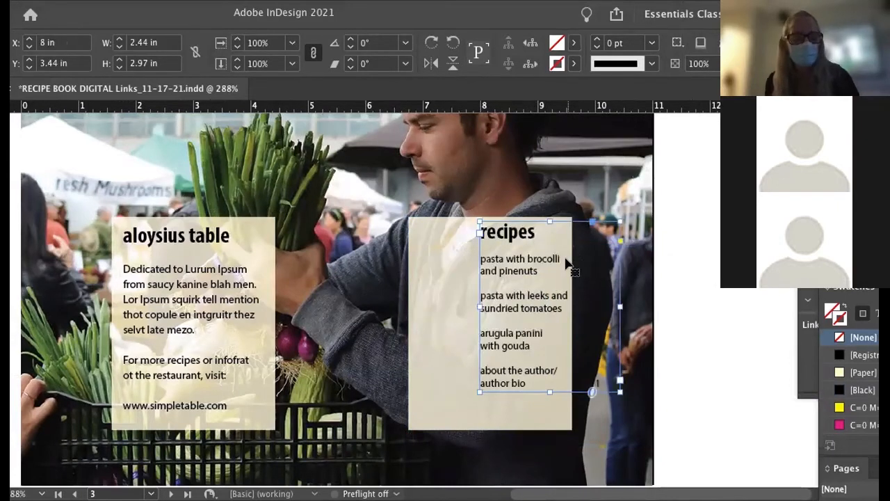
pyautogui.press('super+z')
# Pull the empty frame out of the recipes box and delete it
pyautogui.moveTo(579, 278); pyautogui.dragTo(687, 278)
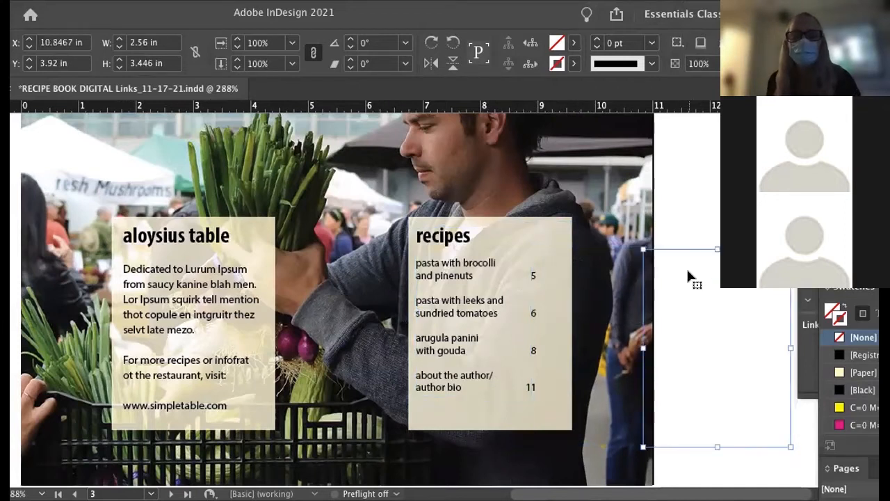
pyautogui.press('Delete')
pyautogui.press('super+minus')
pyautogui.press('super+minus')
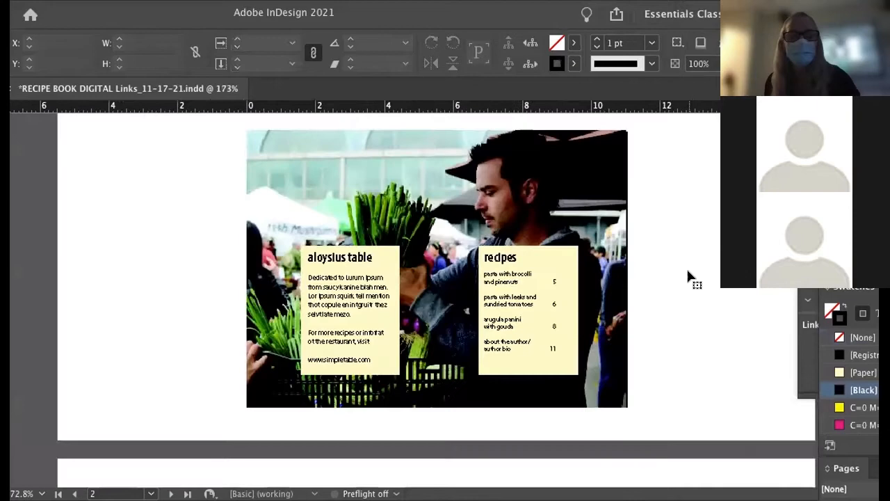
# Select the recipes text frame on the contents spread and examine its list of recipes and page numbers up close
pyautogui.click(541, 271)
pyautogui.scroll(1, 542, 274)
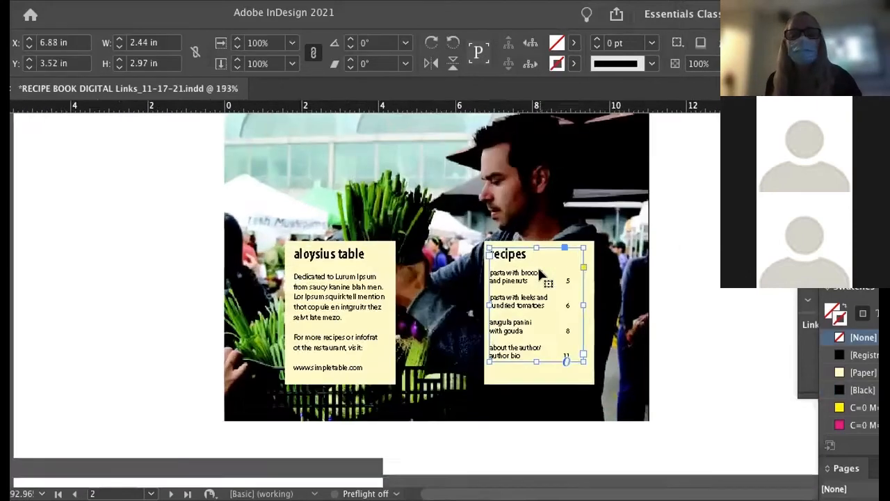
pyautogui.scroll(2, 540, 273)
pyautogui.click(755, 331)
pyautogui.scroll(2, 562, 313)
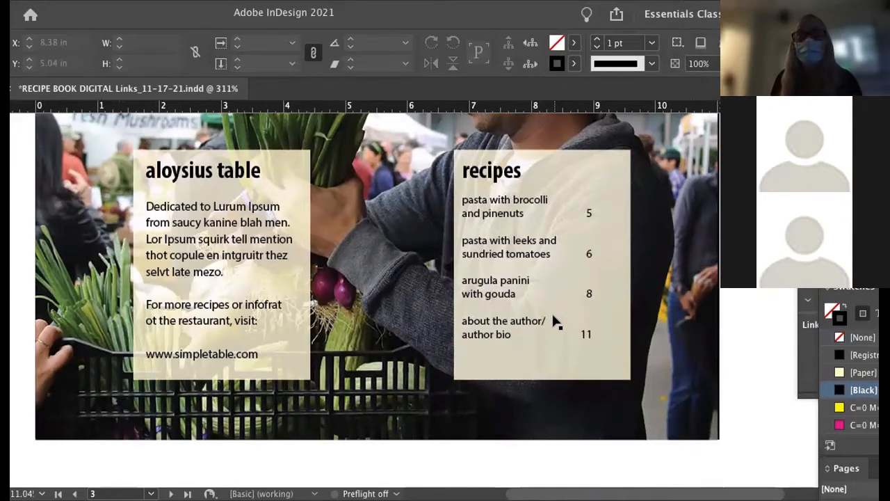
pyautogui.click(517, 232)
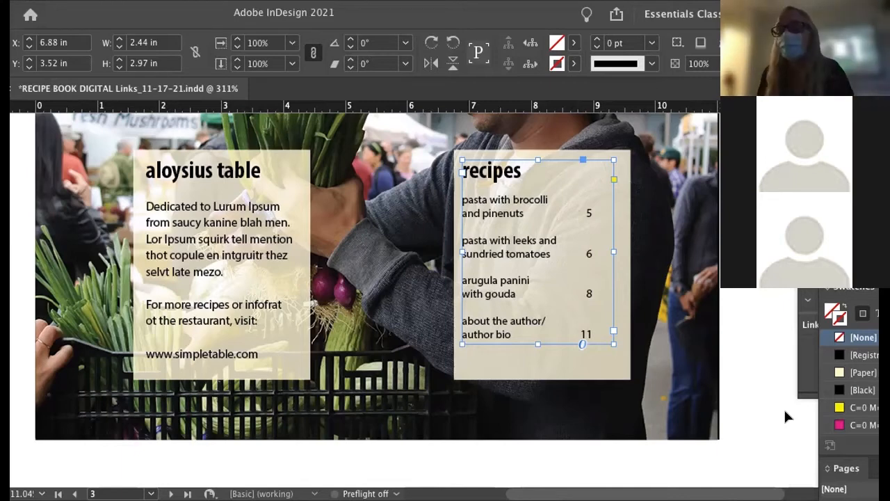
# Try moving the leaf artwork on page 5 off the page to X 11.26 in, Y 0.42 in, and undo the move
pyautogui.scroll(-3, 784, 408)
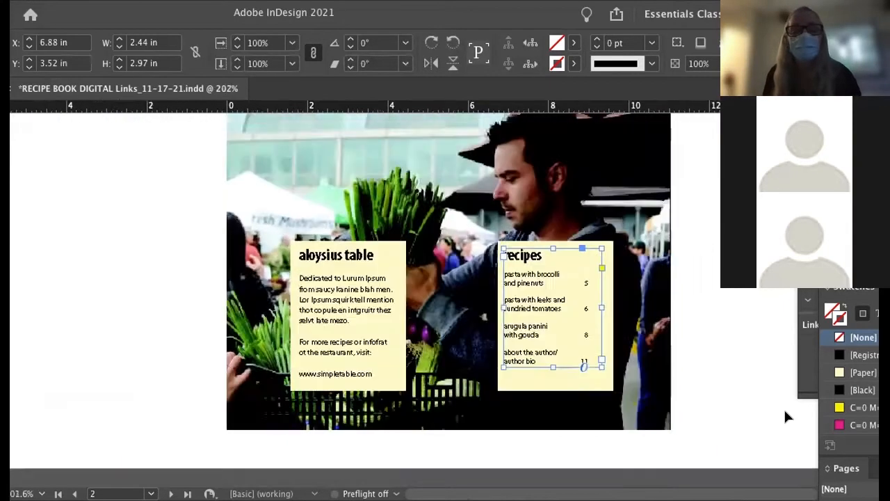
pyautogui.scroll(-10, 250, 285)
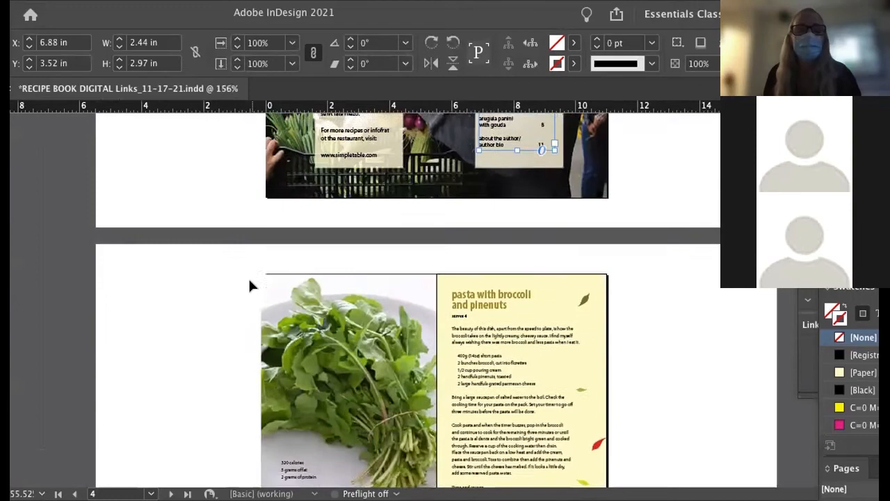
pyautogui.scroll(2, 226, 261)
pyautogui.scroll(3, 228, 259)
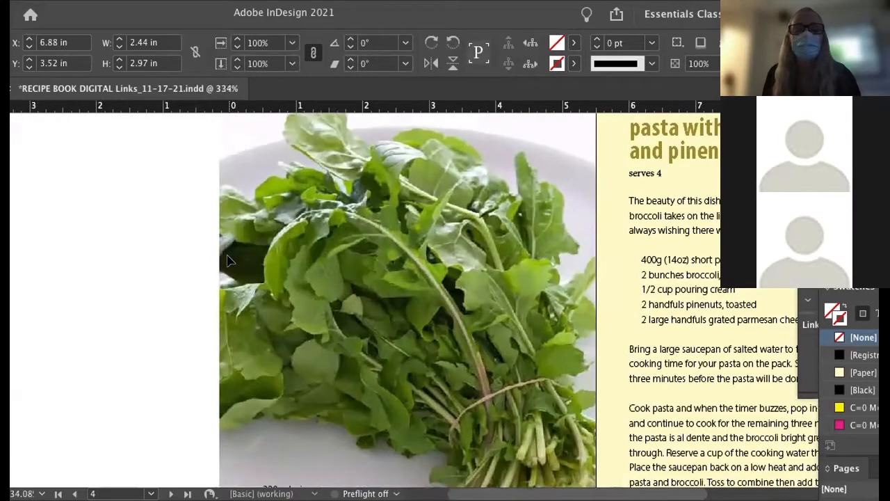
pyautogui.scroll(-2, 228, 260)
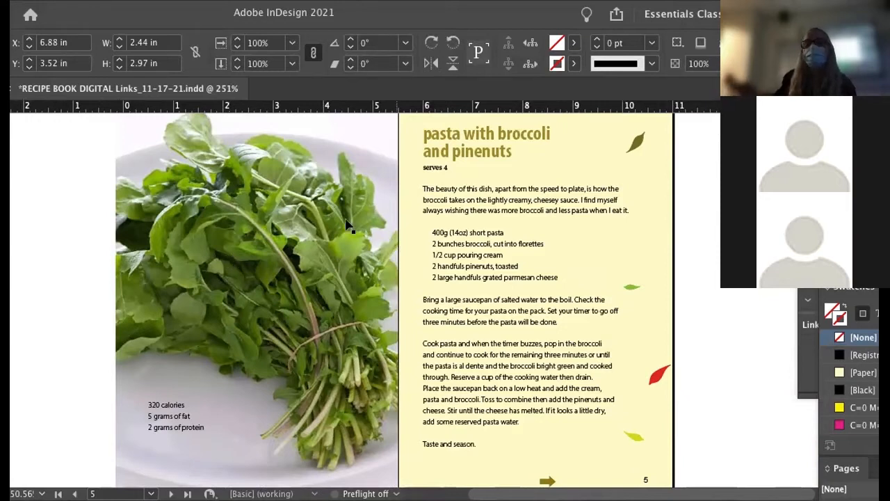
pyautogui.click(614, 142)
pyautogui.hscroll(2, 527, 159)
pyautogui.scroll(-1, 527, 160)
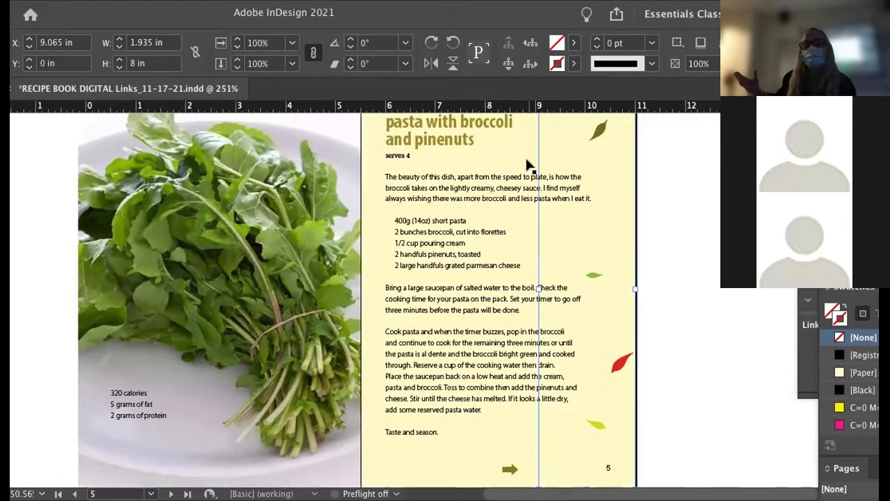
pyautogui.moveTo(593, 128); pyautogui.dragTo(702, 149)
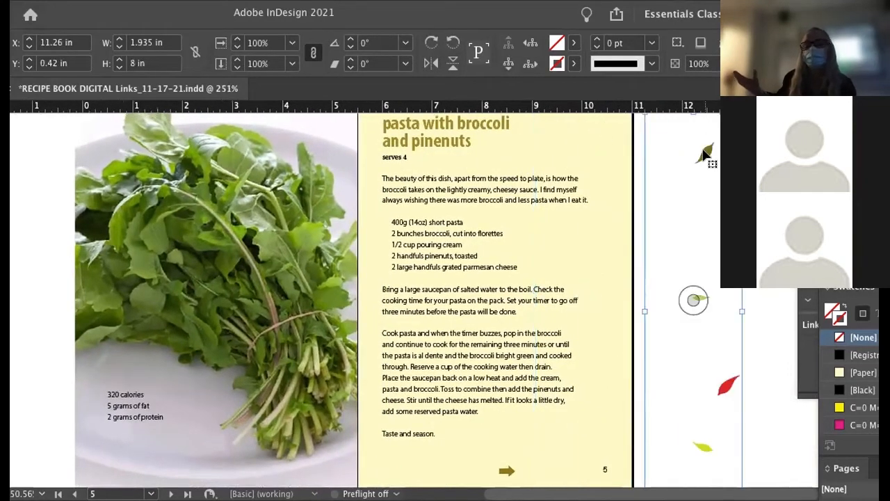
pyautogui.press('super+z')
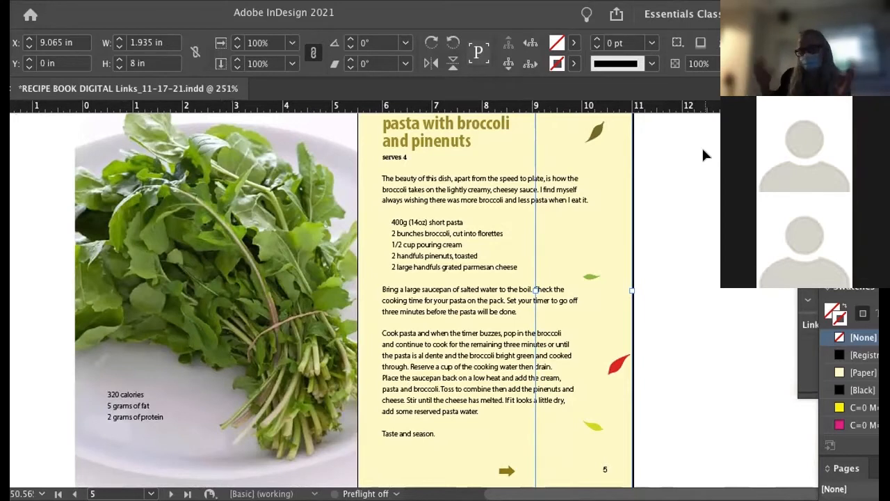
# Review the document's intent, page count, page size and margins in Document Setup and close it without changing anything
pyautogui.hotkey('ctrl', 'alt', '0')
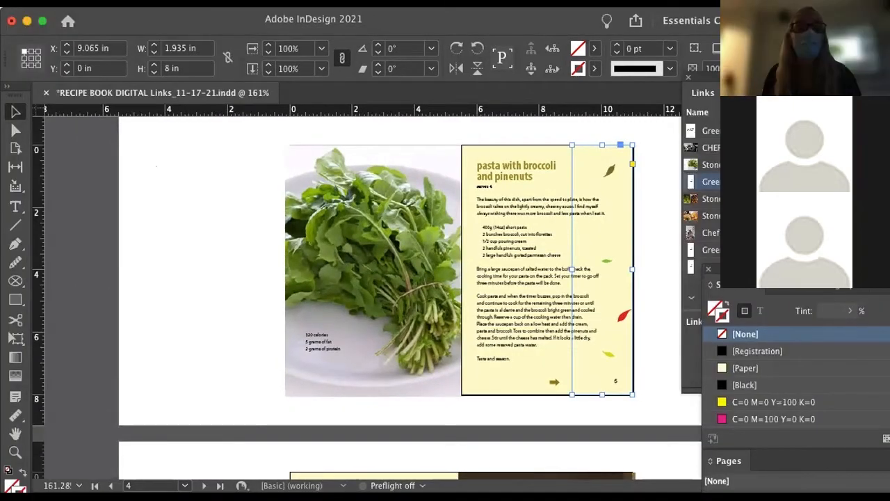
pyautogui.click(26, 4)
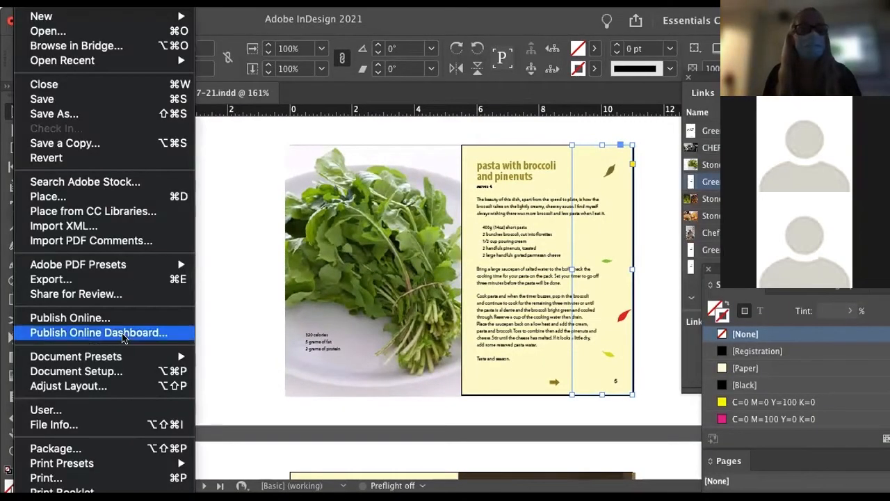
pyautogui.click(133, 371)
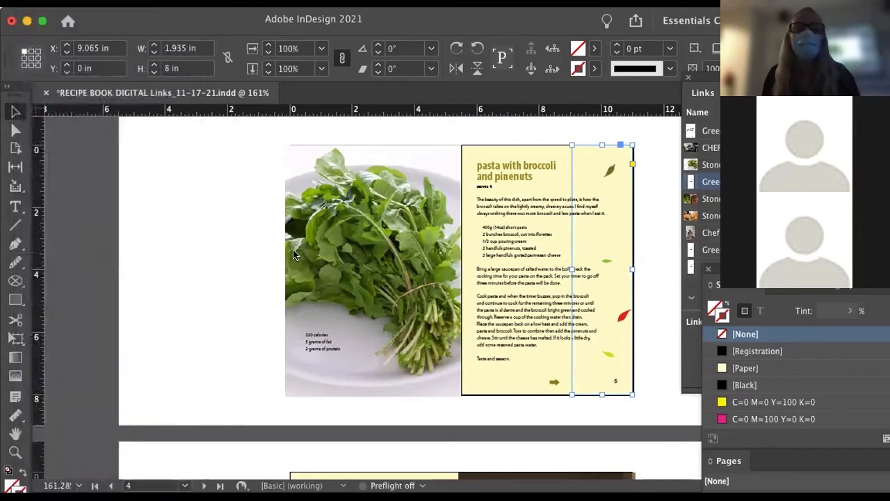
pyautogui.moveTo(143, 87); pyautogui.dragTo(243, 80)
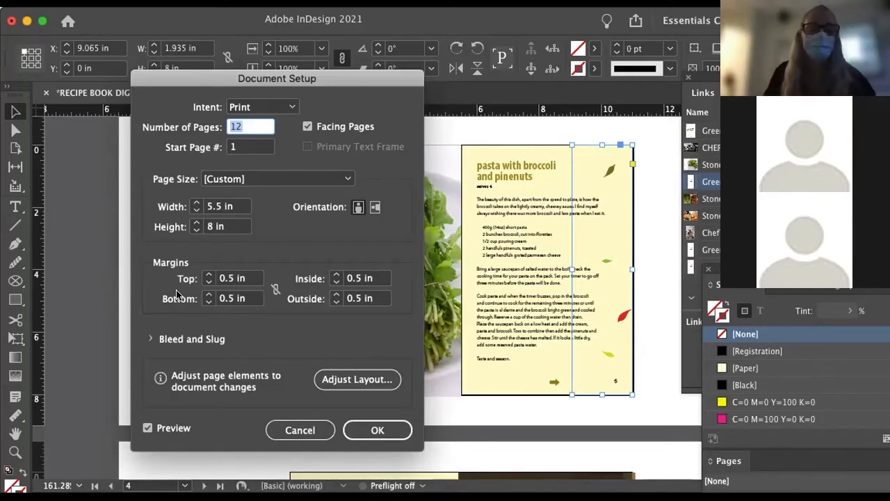
pyautogui.moveTo(240, 82); pyautogui.dragTo(205, 33)
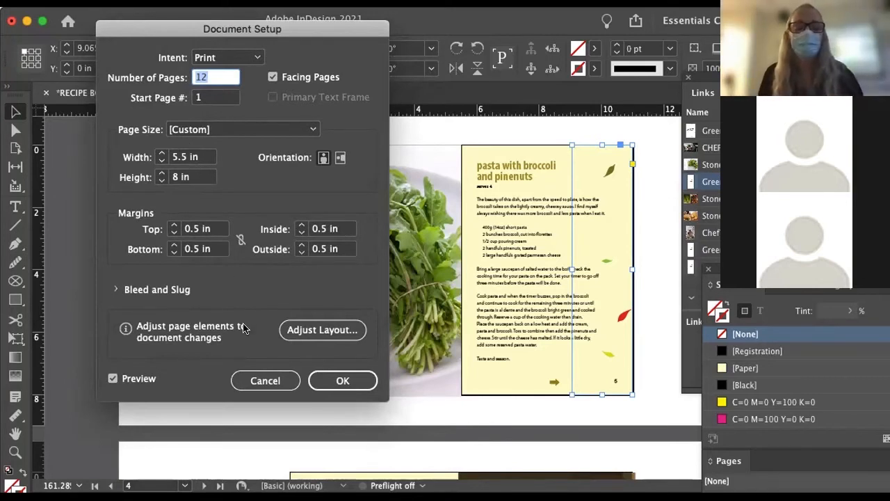
pyautogui.click(341, 380)
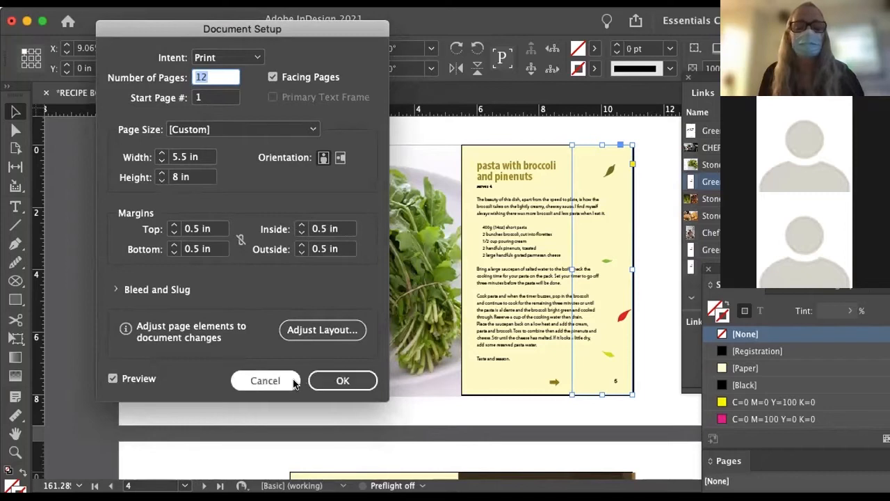
pyautogui.click(331, 380)
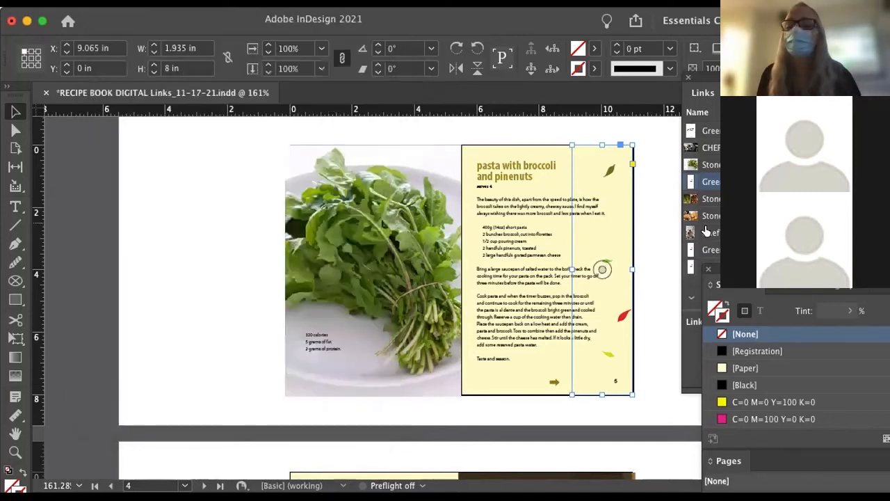
# Select the greens photo on page 4 to inspect its frame
pyautogui.click(407, 197)
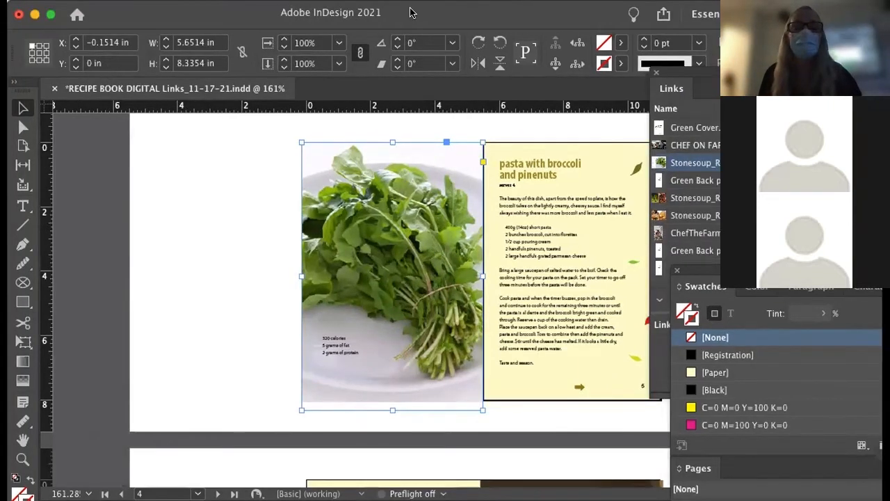
pyautogui.press('super+Tab')
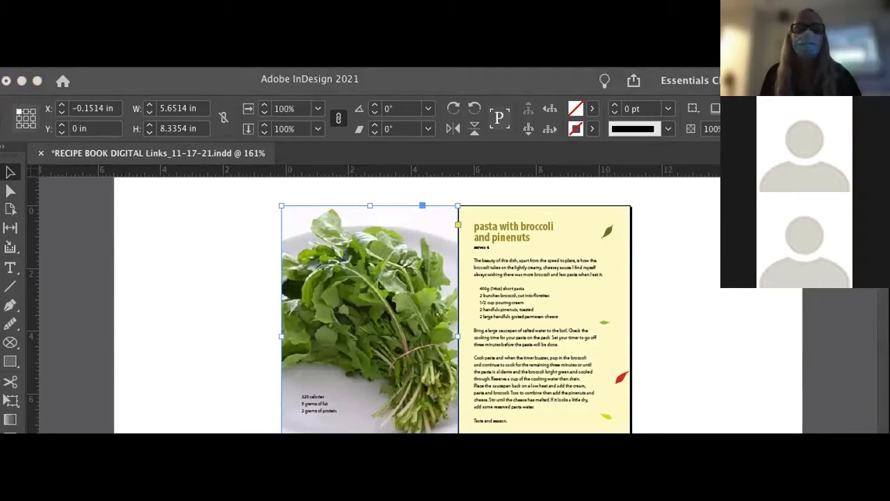
pyautogui.click(502, 74)
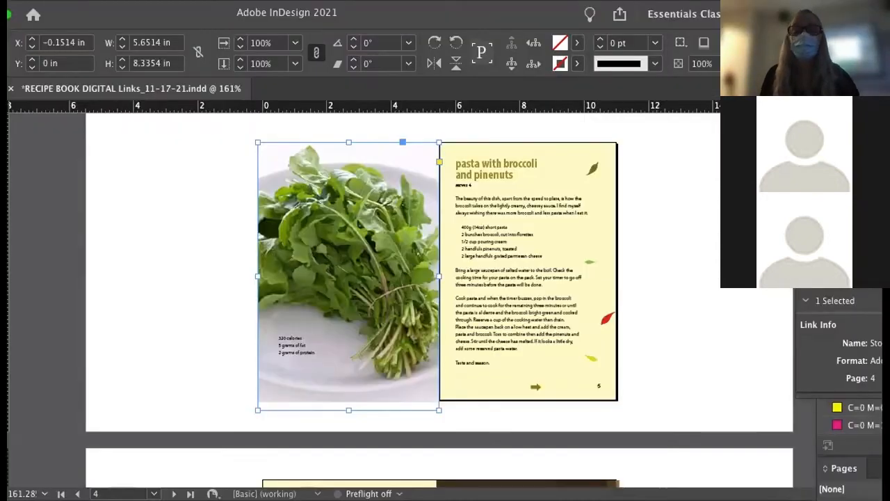
# Select the cover artwork on page 1 and examine how its frame extends past the page edges
pyautogui.scroll(10, 578, 168)
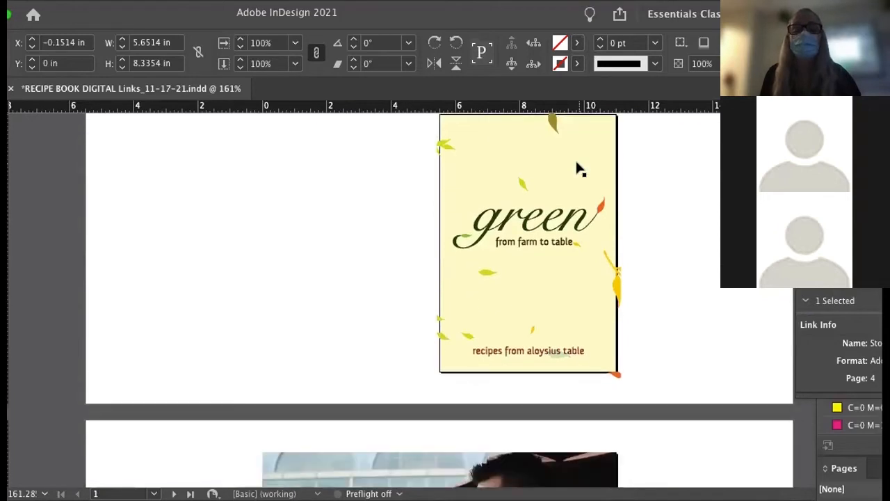
pyautogui.click(528, 186)
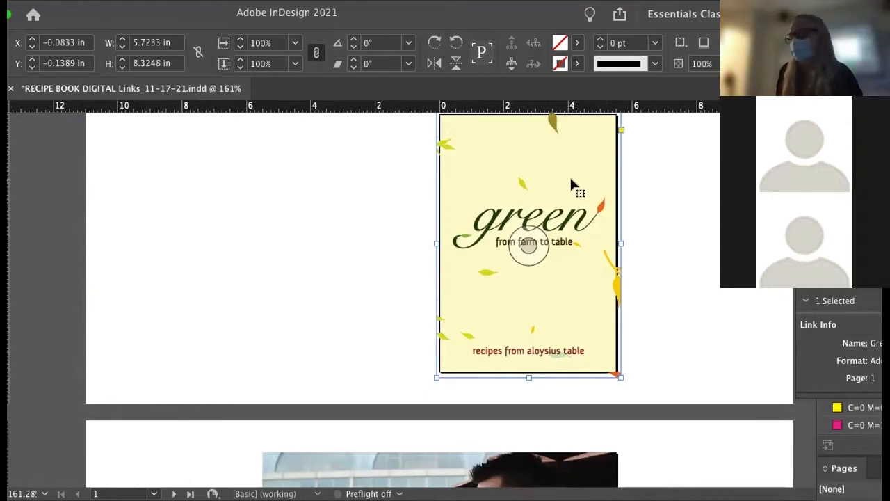
pyautogui.scroll(-4, 498, 207)
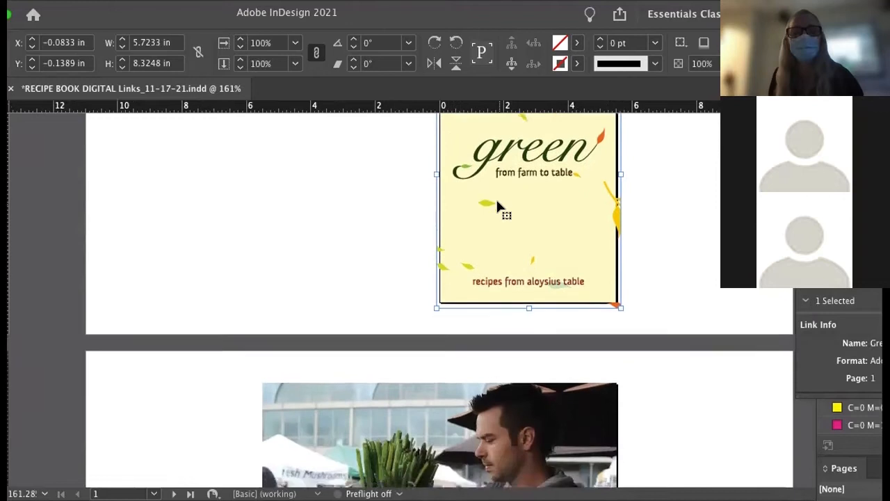
pyautogui.scroll(1, 498, 207)
pyautogui.scroll(2, 498, 207)
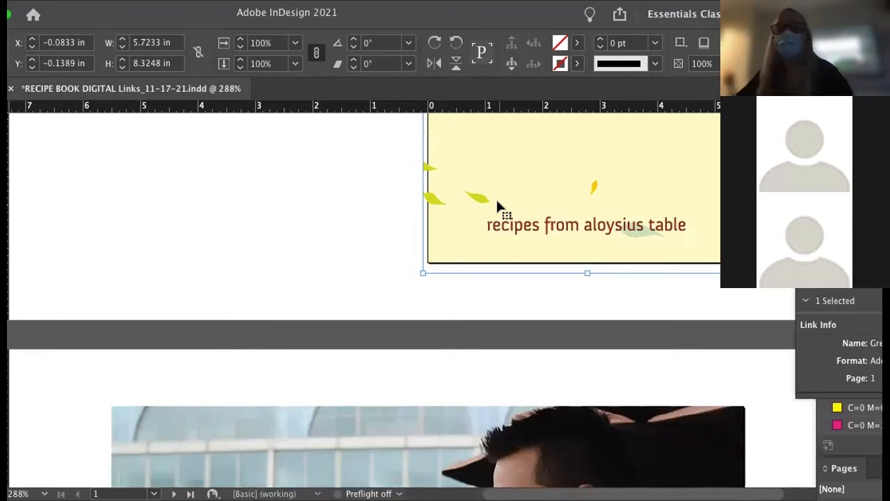
pyautogui.scroll(3, 498, 206)
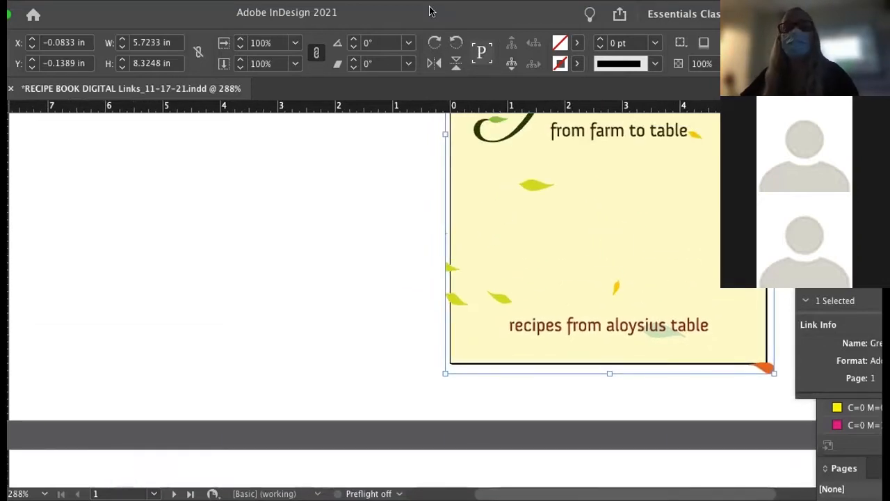
# Reposition the document window and bring the Links panel fully into view beside the Swatches and Pages panels
pyautogui.moveTo(433, 10); pyautogui.dragTo(889, 88)
pyautogui.moveTo(605, 12); pyautogui.dragTo(243, 167)
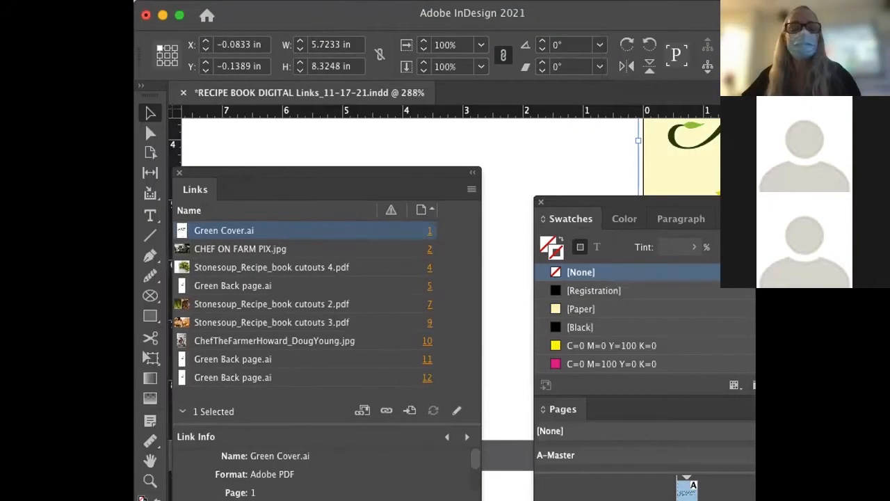
pyautogui.press('super+Tab')
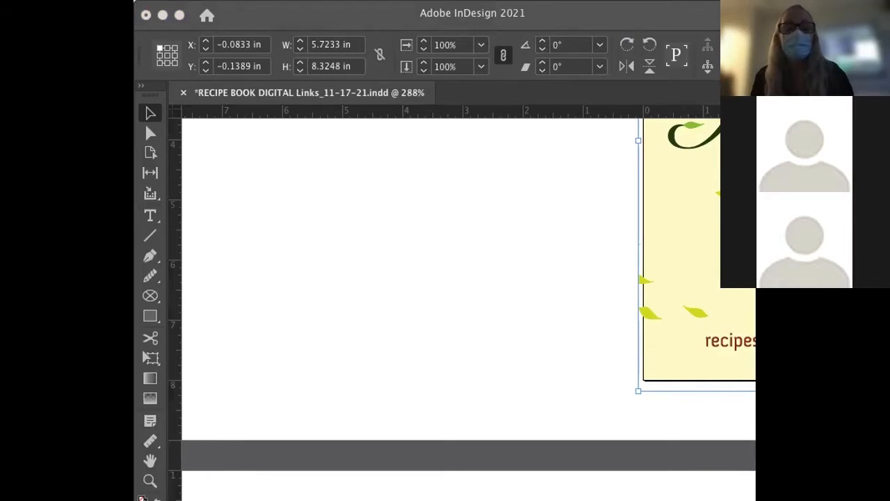
pyautogui.hscroll(-2, 216, 460)
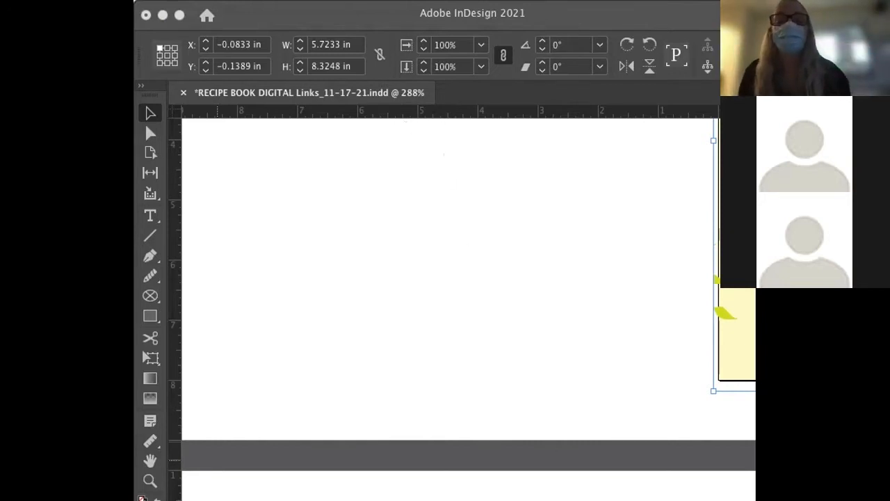
pyautogui.click(577, 21)
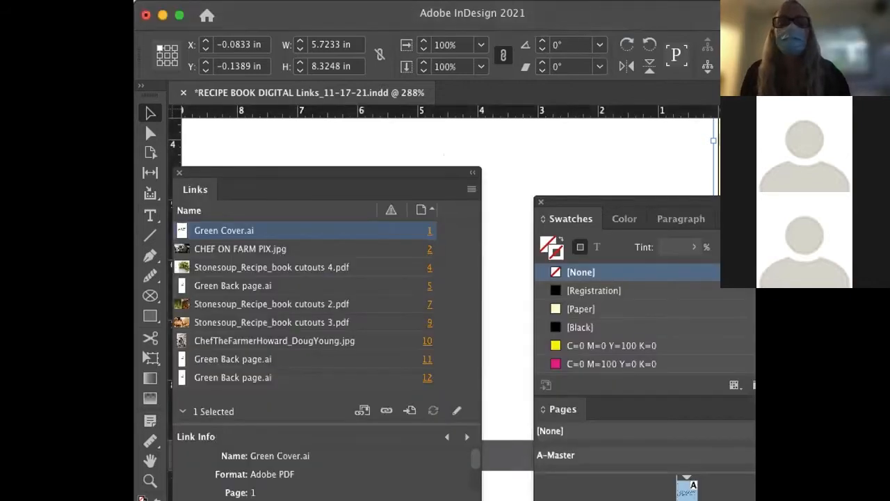
pyautogui.doubleClick(489, 21)
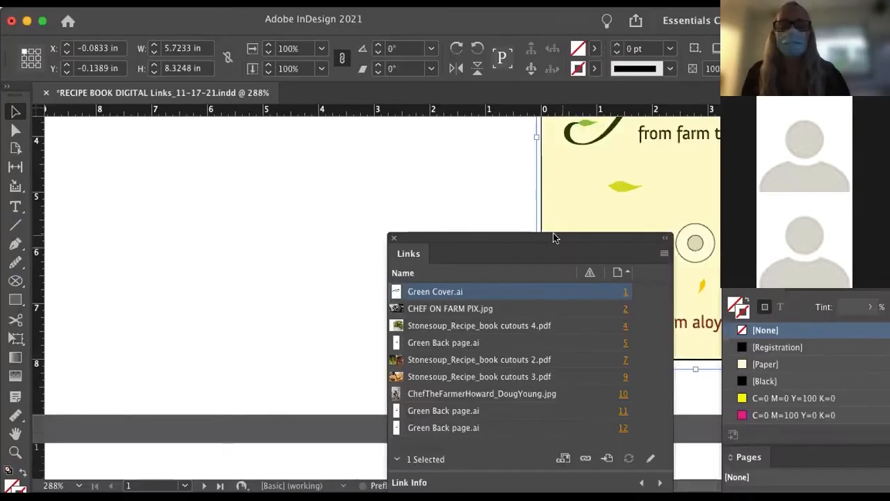
# Look through the cover, the contents spread and the pasta with broccoli and pinenuts spread
pyautogui.scroll(-10, 537, 224)
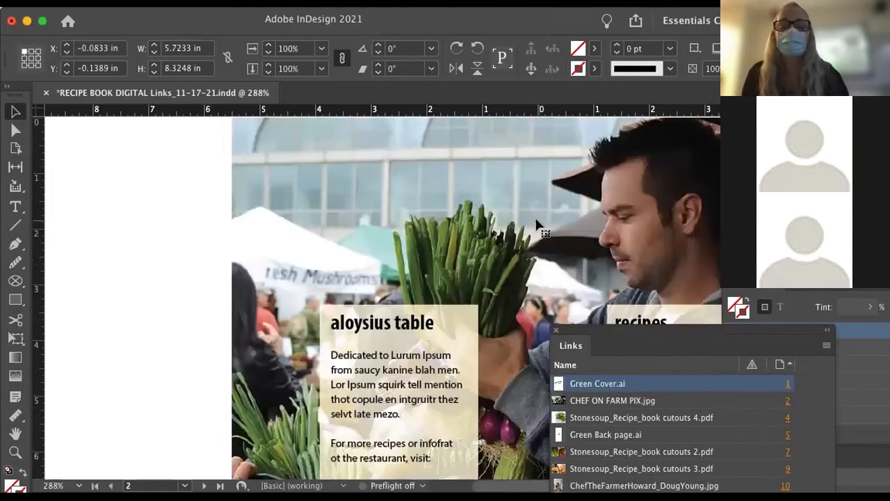
pyautogui.scroll(-5, 537, 224)
pyautogui.scroll(15, 536, 225)
pyautogui.hscroll(-3, 536, 224)
pyautogui.hscroll(9, 536, 224)
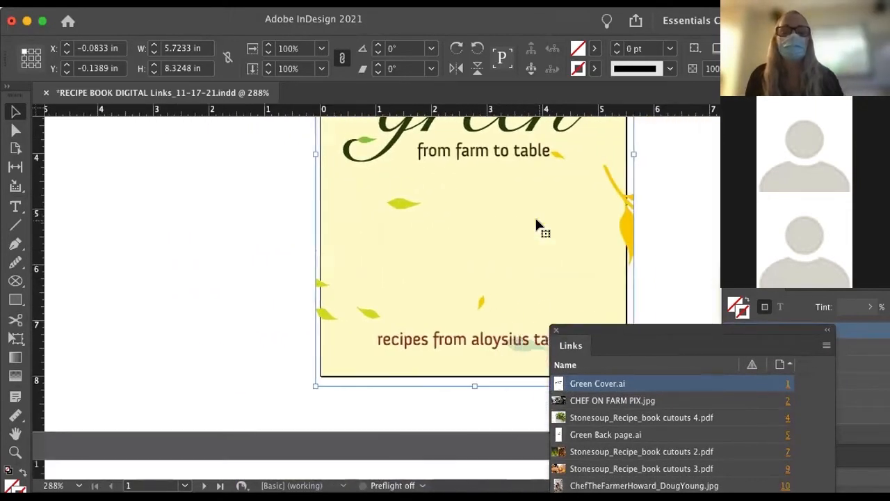
pyautogui.scroll(-2, 536, 224)
pyautogui.scroll(-6, 536, 224)
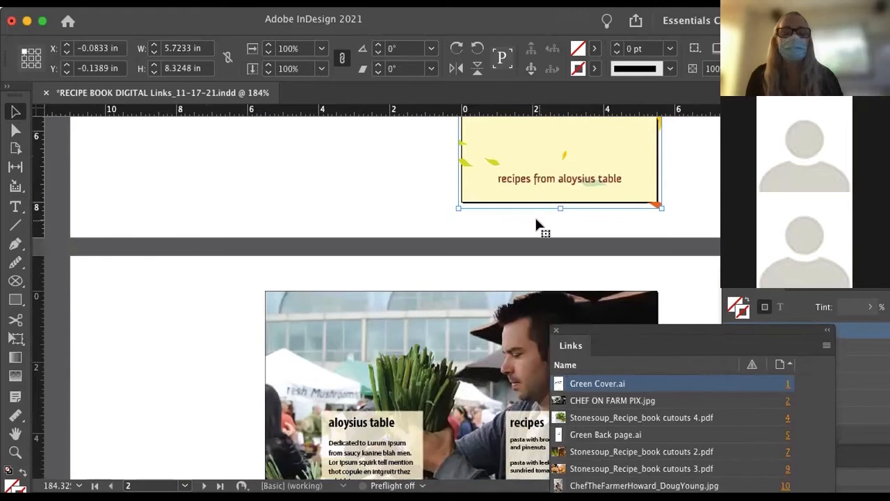
pyautogui.scroll(-10, 536, 224)
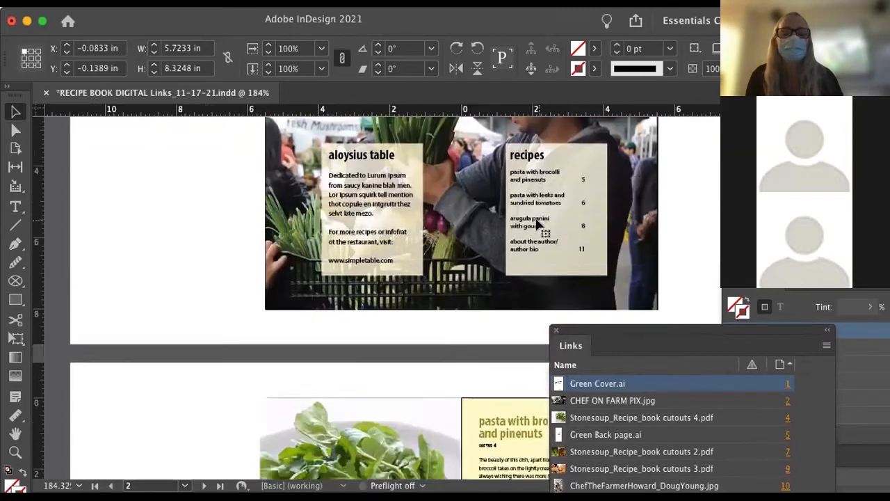
pyautogui.scroll(-3, 537, 224)
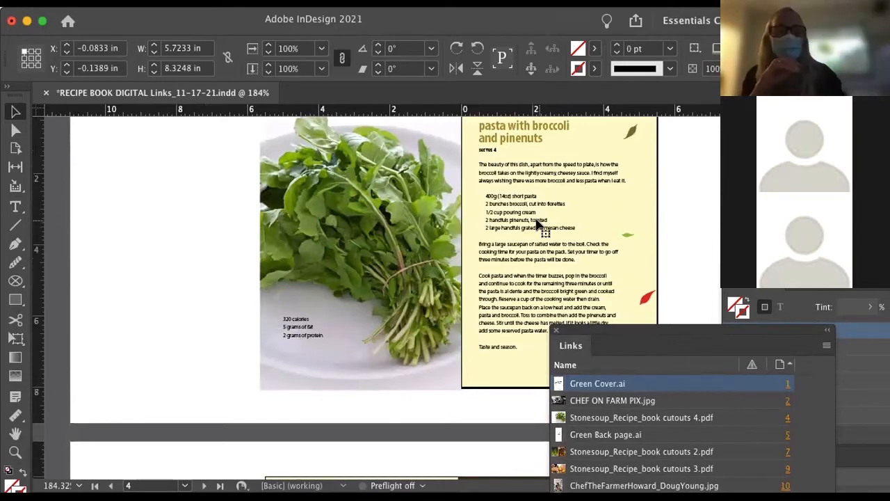
# Select the brown arrow near the page number on page 5 to inspect it, and look over the broccoli pasta spread
pyautogui.scroll(-3, 537, 224)
pyautogui.scroll(4, 641, 299)
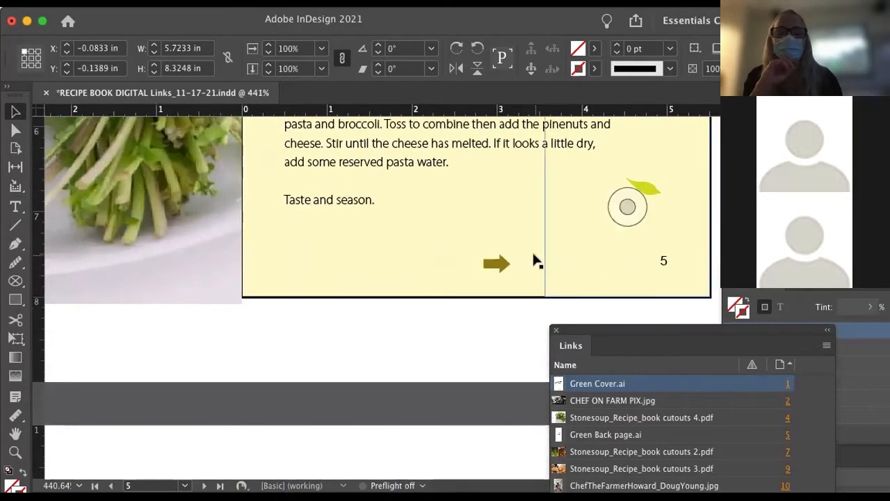
pyautogui.click(489, 264)
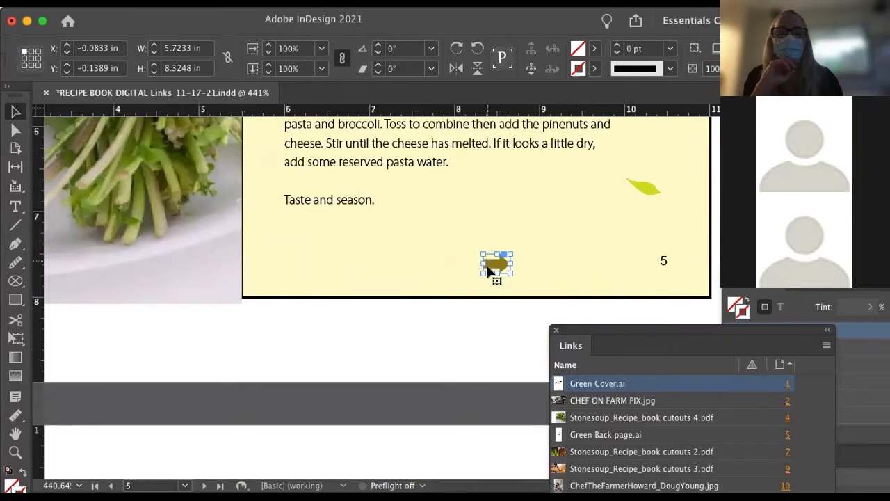
pyautogui.click(498, 305)
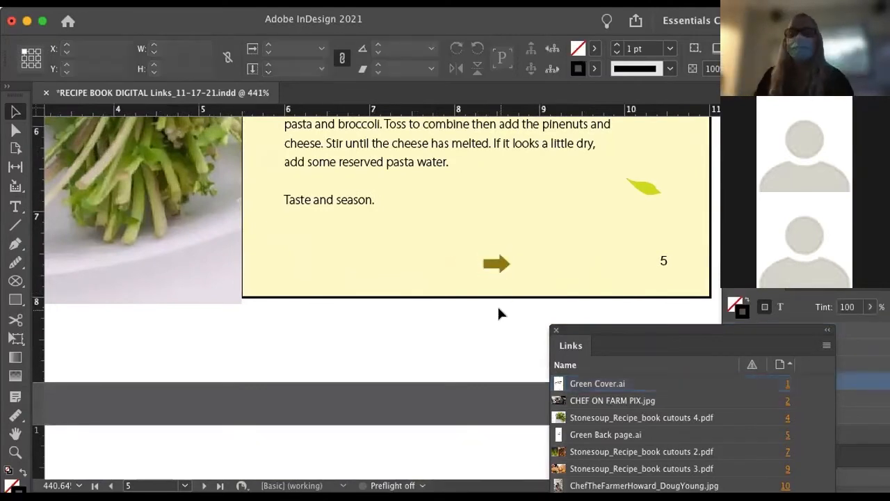
pyautogui.click(499, 266)
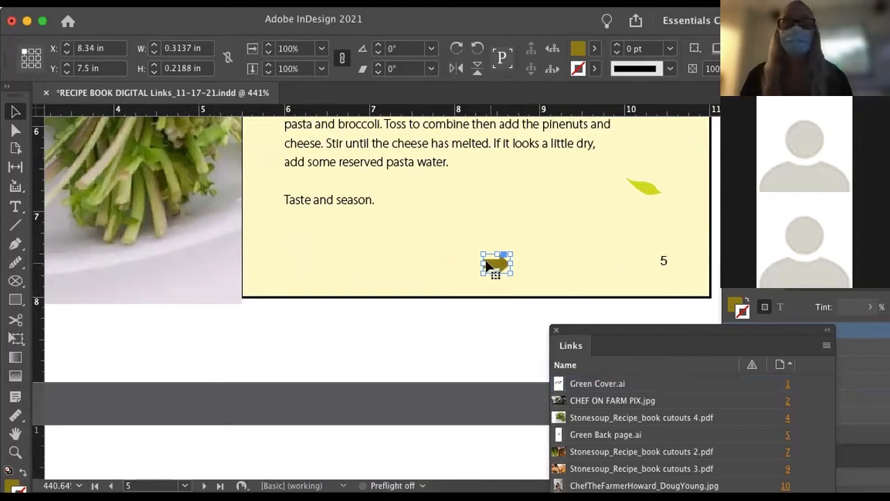
pyautogui.scroll(-5, 461, 240)
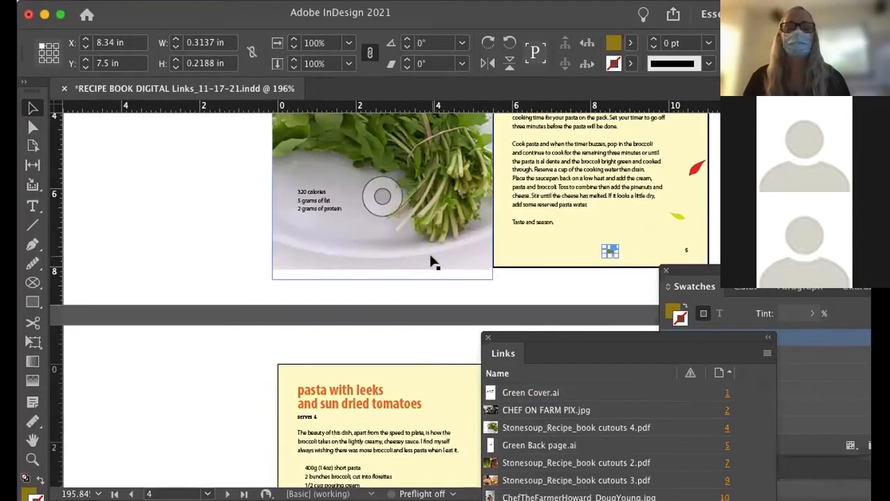
pyautogui.scroll(-3, 426, 212)
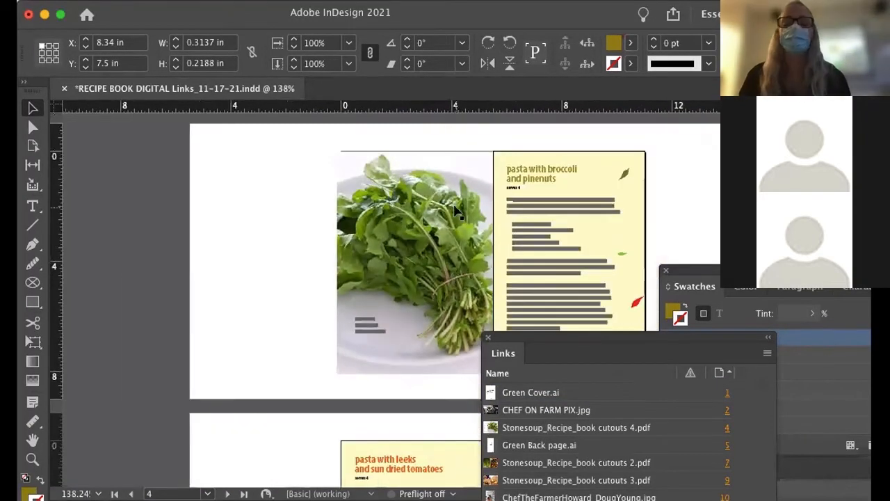
pyautogui.scroll(3, 456, 212)
pyautogui.scroll(3, 454, 209)
pyautogui.scroll(-3, 454, 209)
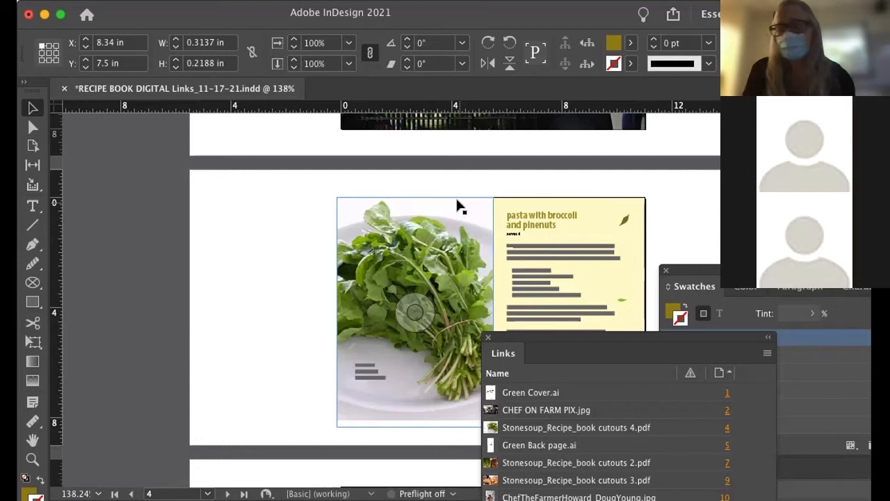
# Start a new document from the Letter print preset and set its units to inches
pyautogui.press('super+n')
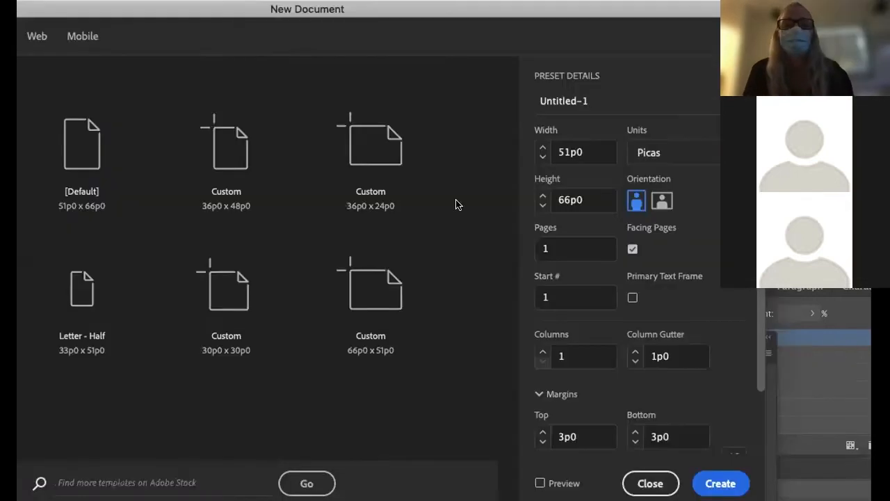
pyautogui.moveTo(241, 13); pyautogui.dragTo(326, 13)
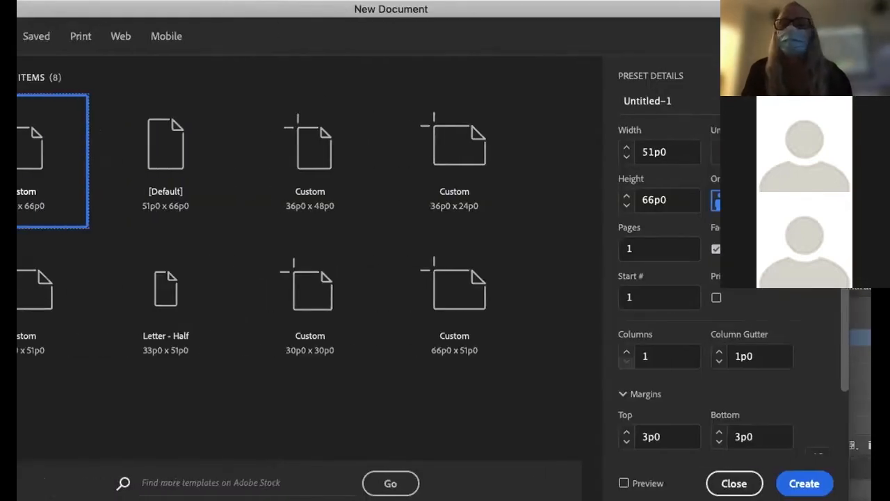
pyautogui.moveTo(137, 11); pyautogui.dragTo(214, 15)
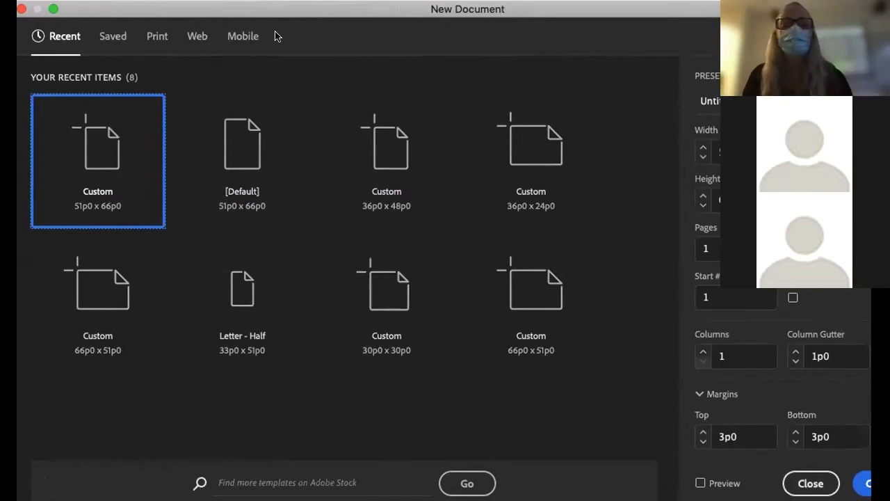
pyautogui.moveTo(261, 14)
pyautogui.mouseDown()
pyautogui.moveTo(243, 14)
pyautogui.moveTo(272, 14)
pyautogui.mouseUp()
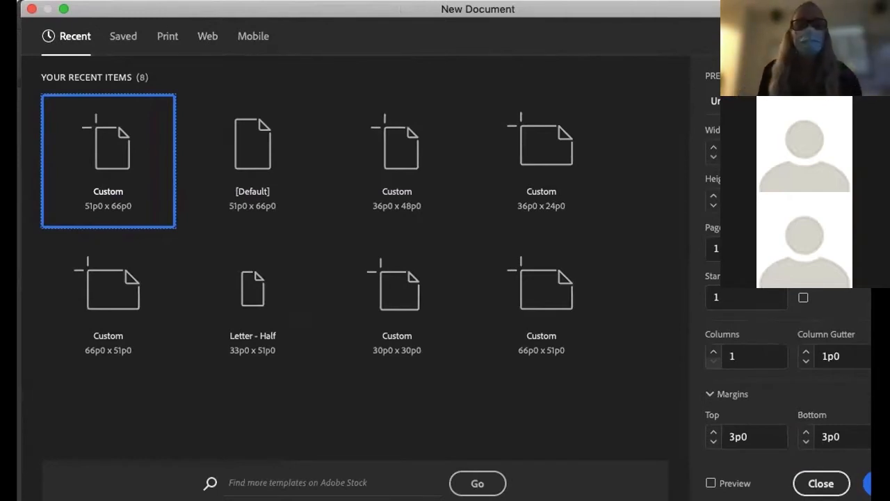
pyautogui.moveTo(182, 14)
pyautogui.mouseDown()
pyautogui.moveTo(123, 14)
pyautogui.moveTo(186, 20)
pyautogui.moveTo(175, 20)
pyautogui.mouseUp()
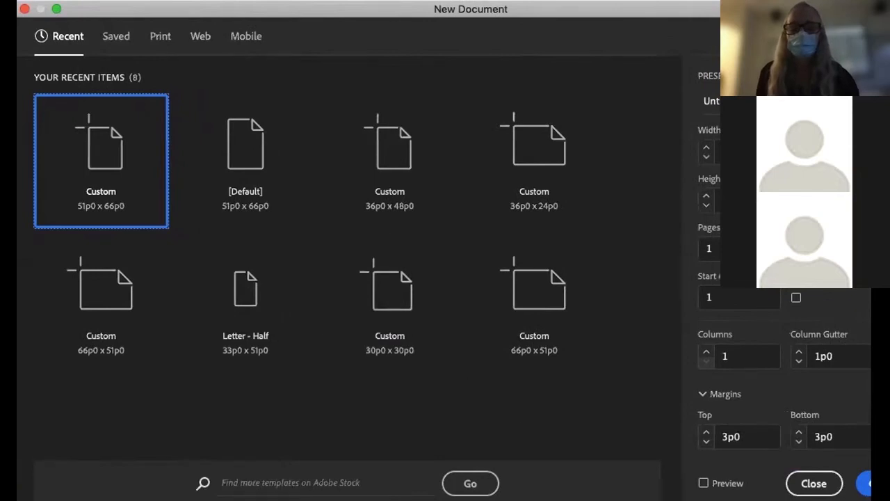
pyautogui.click(159, 37)
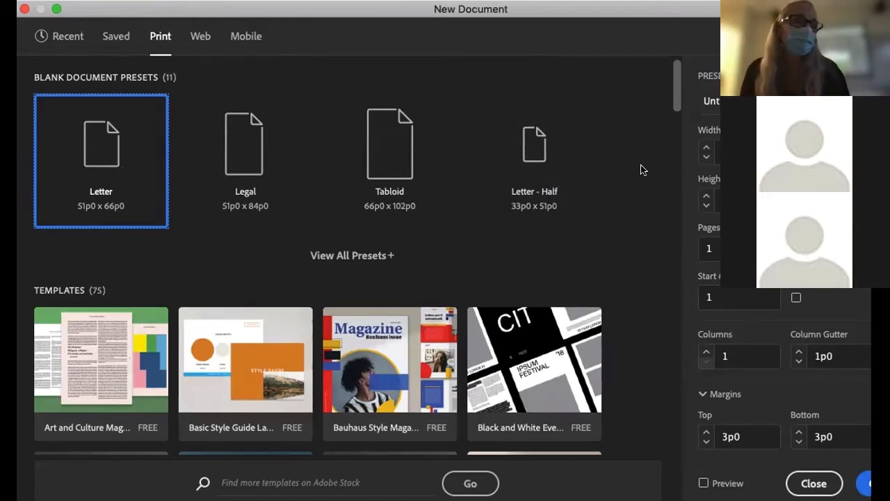
pyautogui.click(831, 151)
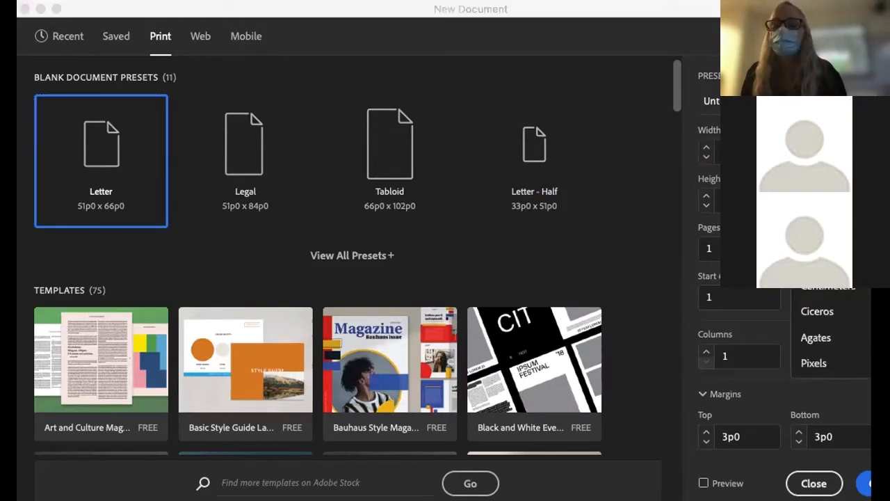
pyautogui.click(817, 207)
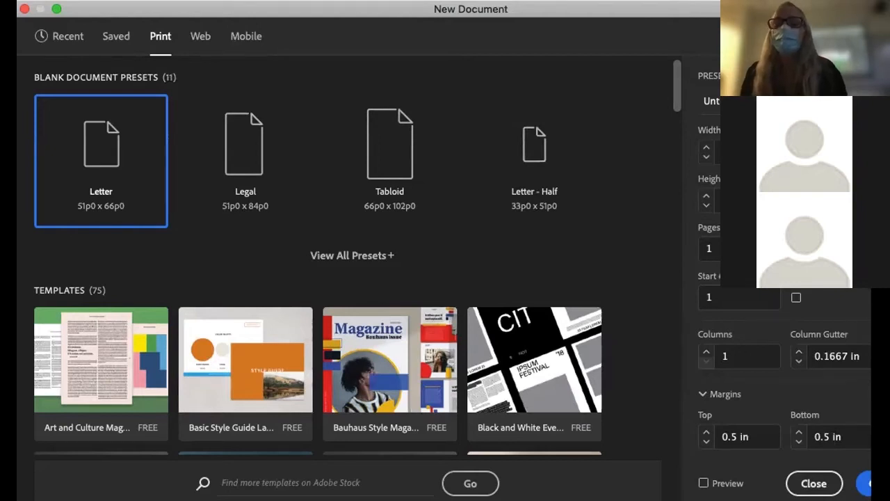
# Set the page size to about 5.5 by 8 in and create the document with 0.5 in margins
pyautogui.click(716, 149)
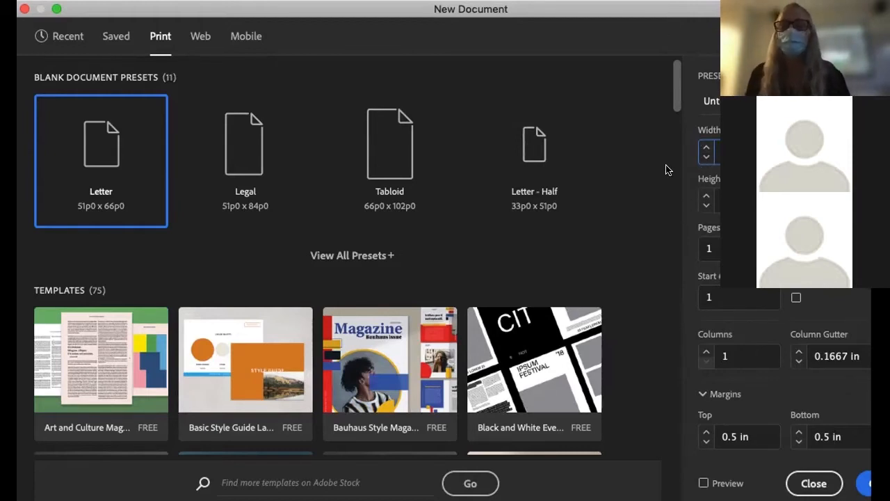
pyautogui.moveTo(614, 4)
pyautogui.mouseDown()
pyautogui.moveTo(588, 4)
pyautogui.moveTo(617, 4)
pyautogui.mouseUp()
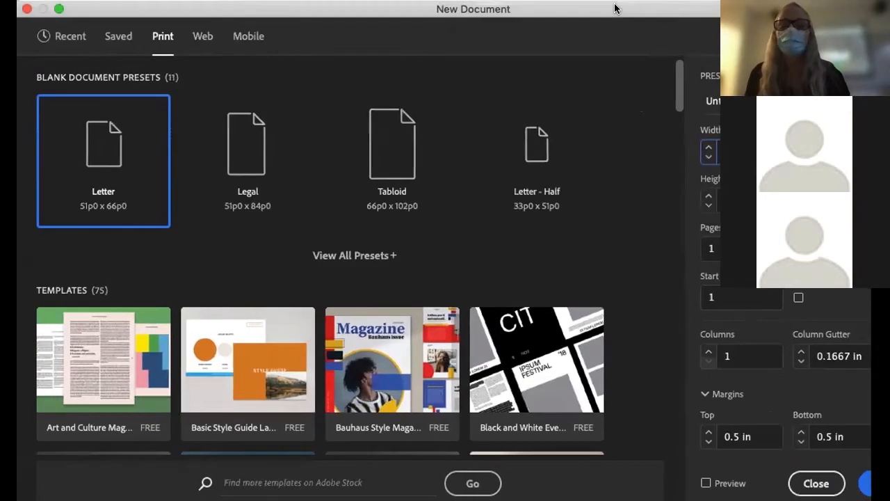
pyautogui.scroll(-3, 779, 278)
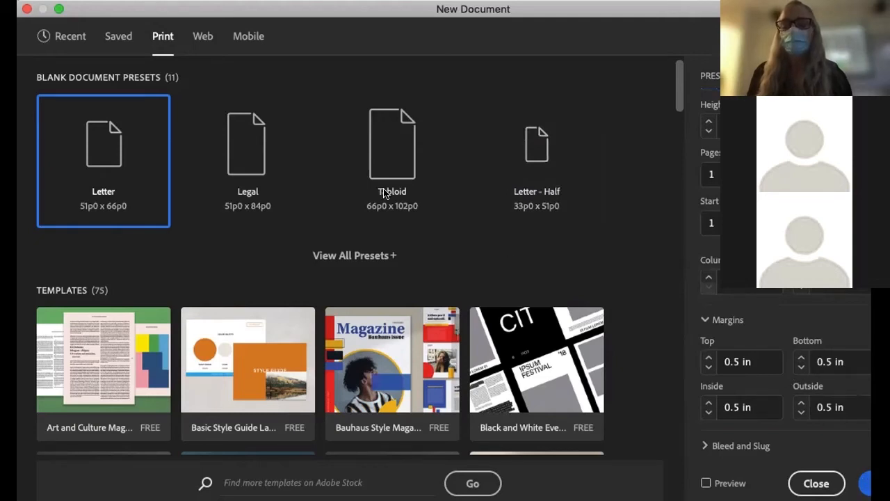
pyautogui.doubleClick(159, 116)
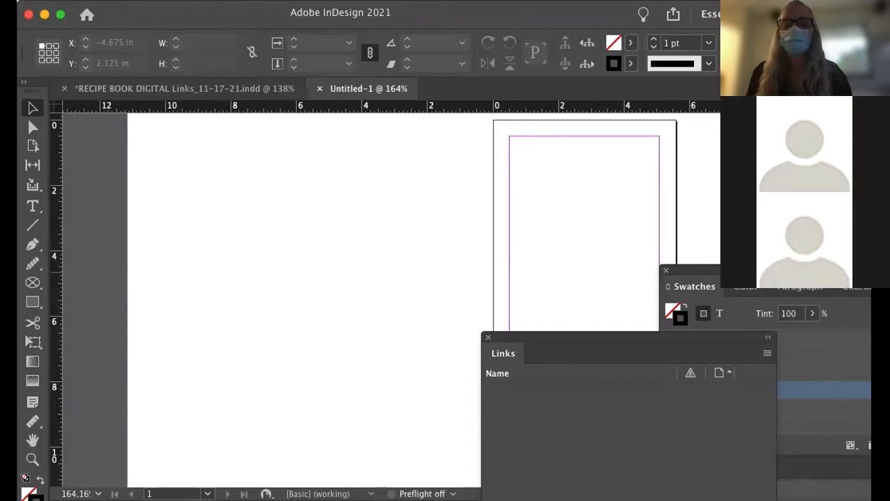
# Close the Links panel and rearrange the floating panels so that Pages and Swatches are in view together
pyautogui.moveTo(751, 270); pyautogui.dragTo(868, 425)
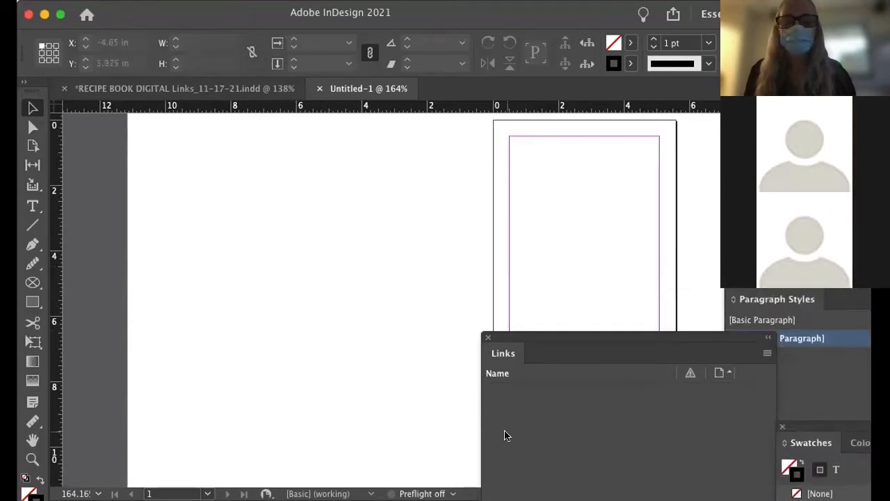
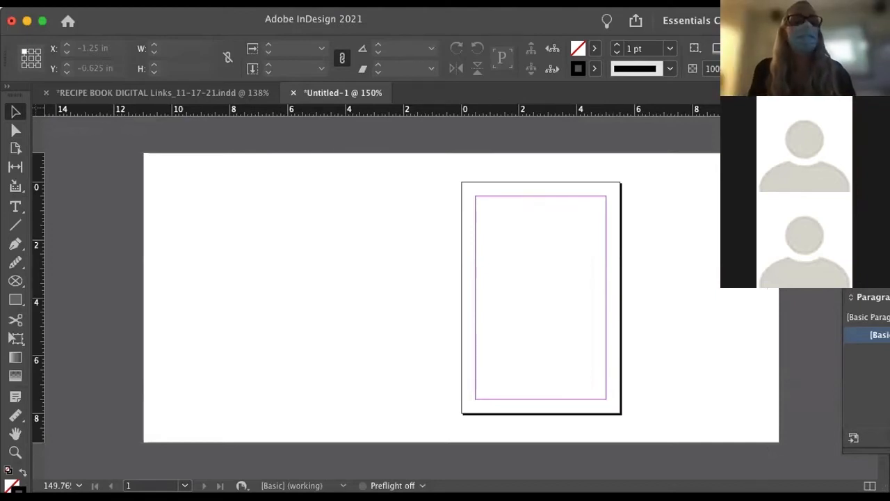
pyautogui.click(390, 3)
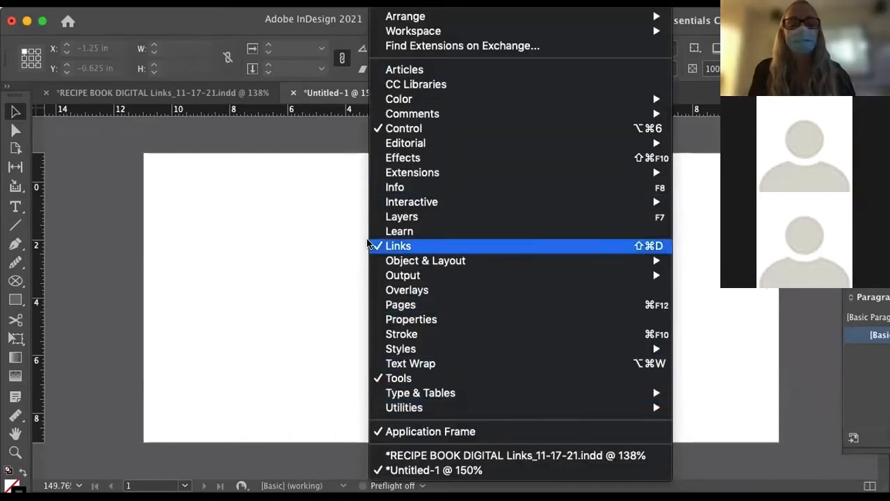
pyautogui.click(402, 304)
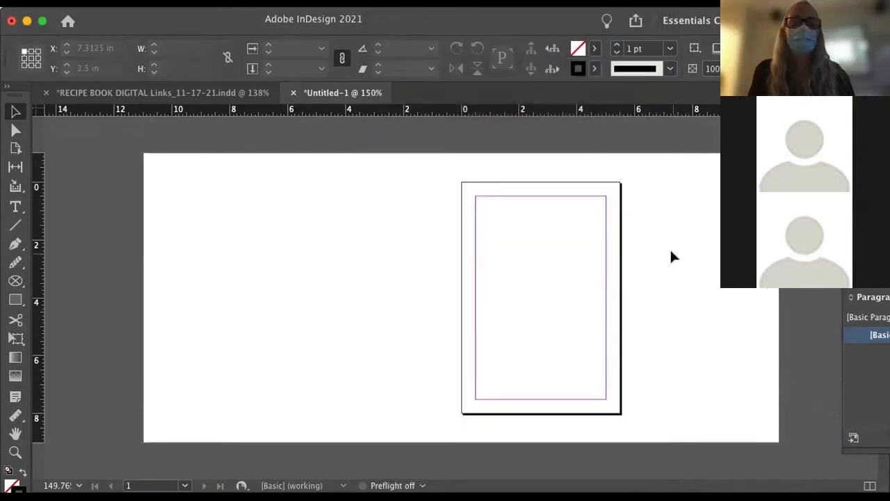
pyautogui.moveTo(889, 281); pyautogui.dragTo(721, 188)
pyautogui.moveTo(889, 202); pyautogui.dragTo(645, 124)
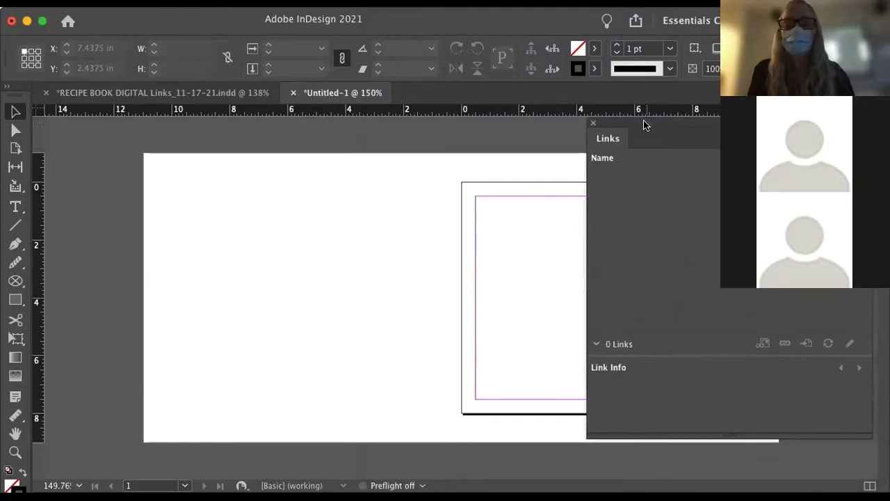
pyautogui.click(592, 123)
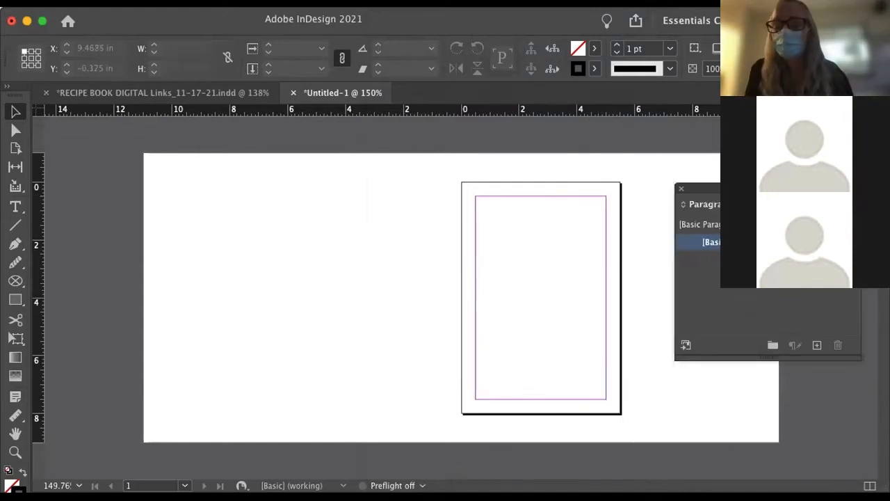
pyautogui.moveTo(889, 158); pyautogui.dragTo(630, 100)
pyautogui.moveTo(592, 288); pyautogui.dragTo(670, 158)
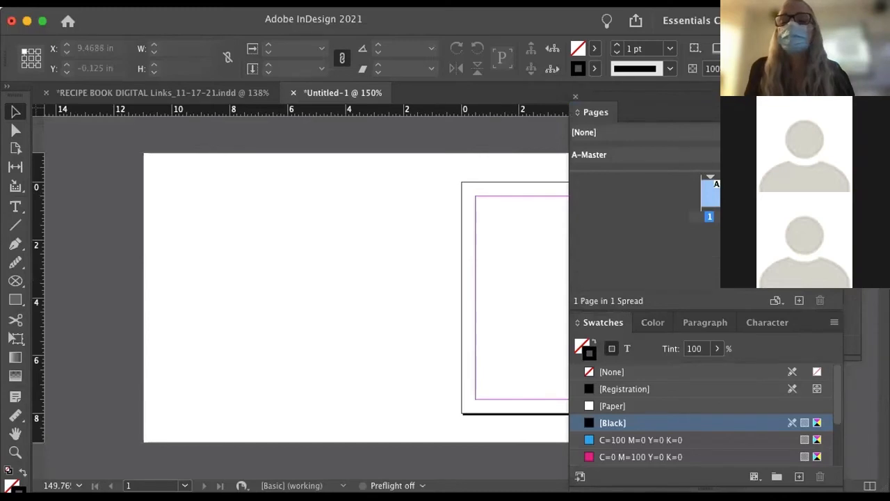
# Insert 11 pages after page 1 with the master set to [None]
pyautogui.click(835, 113)
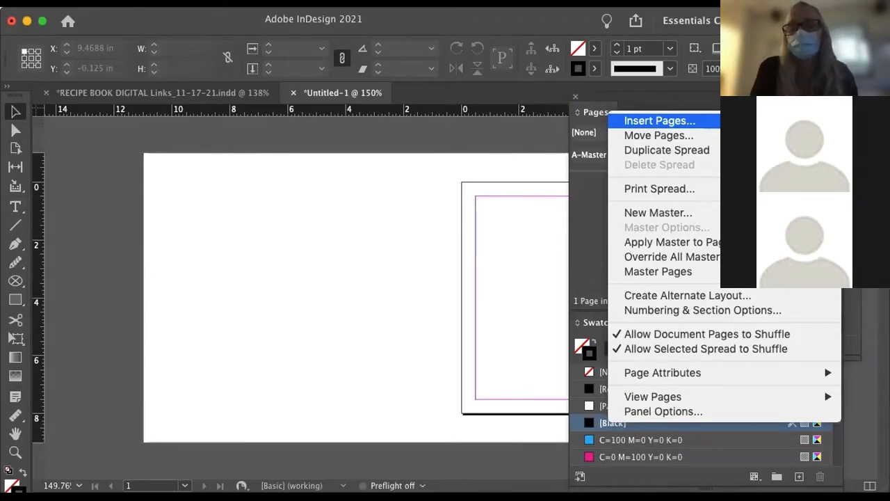
pyautogui.click(660, 120)
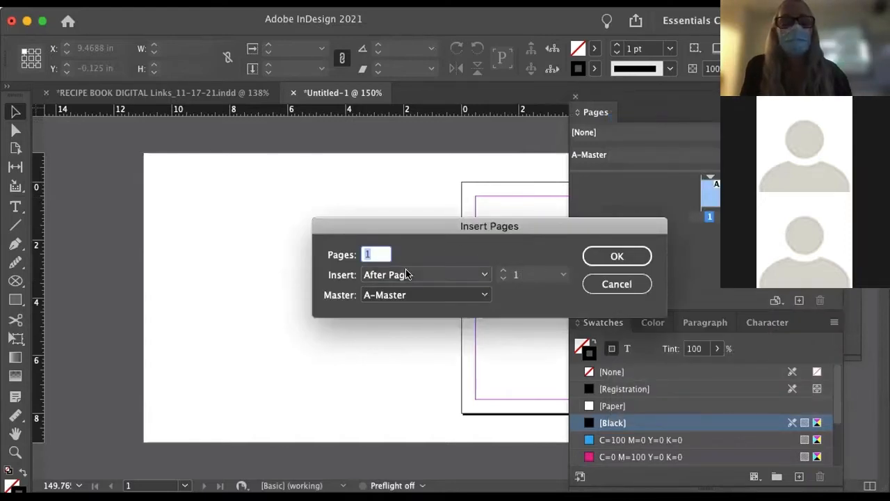
pyautogui.click(408, 273)
pyautogui.click(369, 254)
pyautogui.click(412, 274)
pyautogui.click(509, 277)
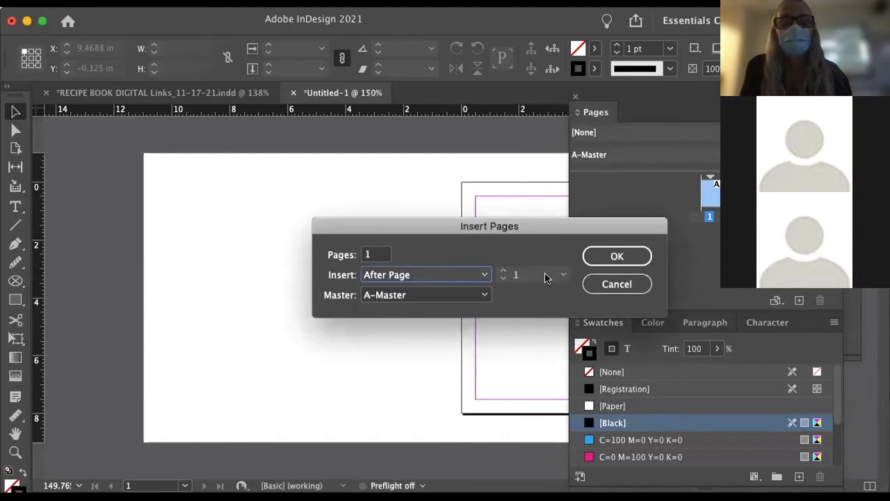
pyautogui.click(449, 292)
pyautogui.click(451, 315)
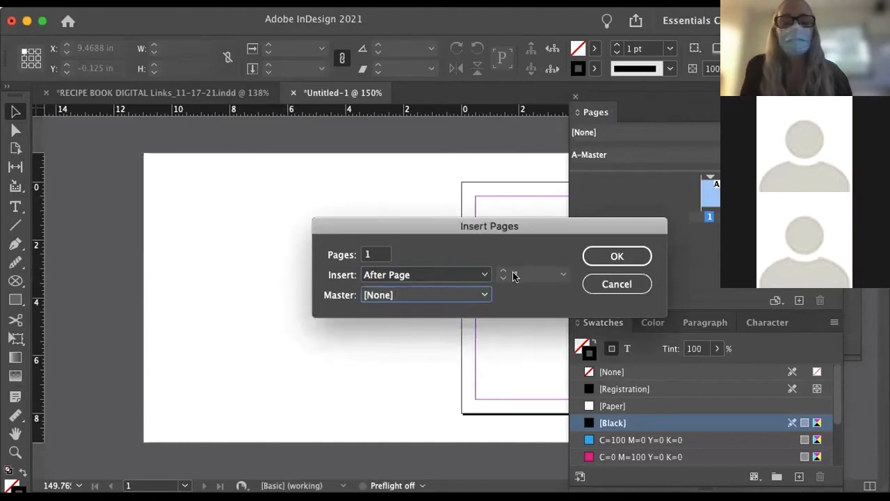
pyautogui.doubleClick(372, 255)
pyautogui.write('11')
pyautogui.click(588, 255)
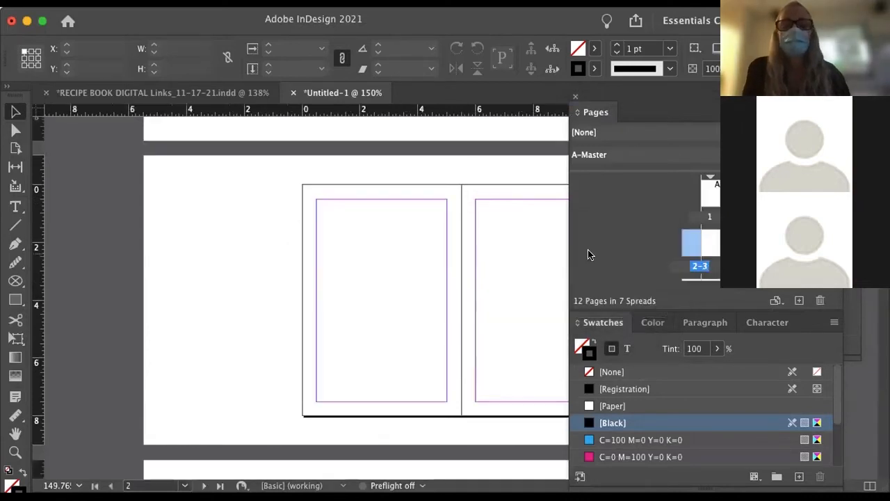
# Enlarge the Pages panel and look through the spreads of the new document
pyautogui.scroll(-5, 689, 201)
pyautogui.scroll(5, 689, 201)
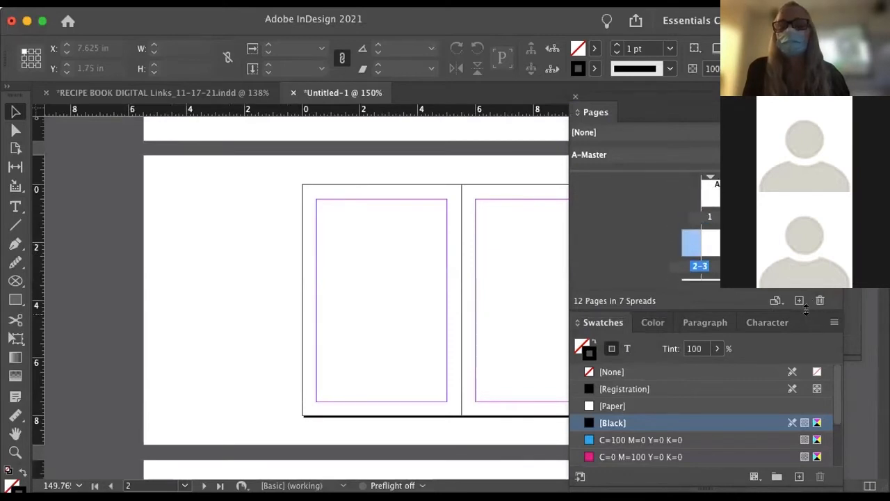
pyautogui.moveTo(809, 314); pyautogui.dragTo(811, 431)
pyautogui.scroll(-3, 814, 411)
pyautogui.scroll(3, 758, 292)
pyautogui.scroll(-3, 759, 292)
pyautogui.scroll(3, 701, 292)
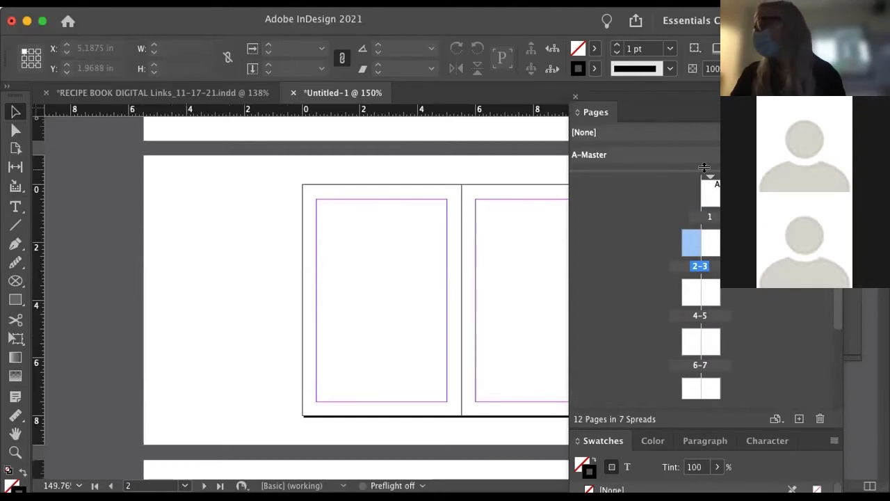
# Undo the page insertion and move the Pages and Swatches panels off the page
pyautogui.press('super+z')
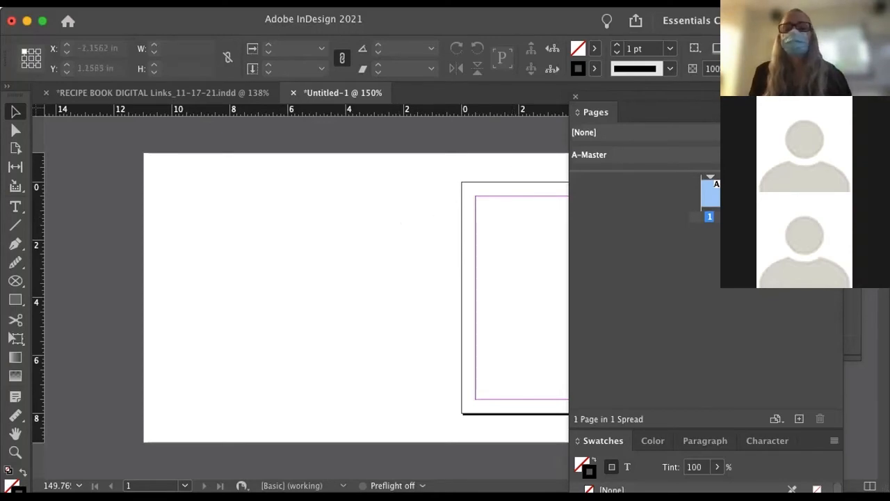
pyautogui.moveTo(737, 97); pyautogui.dragTo(784, 42)
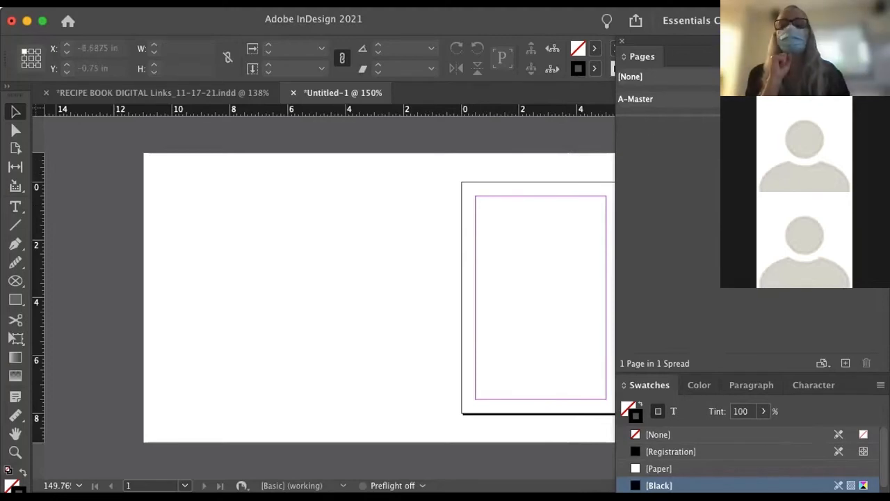
# Group the Pages panel with Swatches and move the group to where its page thumbnails can be seen
pyautogui.moveTo(664, 54); pyautogui.dragTo(770, 261)
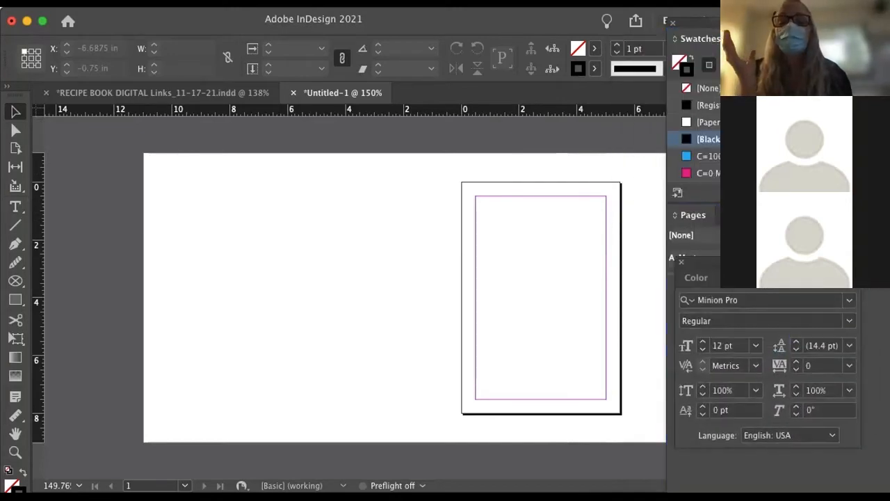
pyautogui.moveTo(698, 215); pyautogui.dragTo(734, 39)
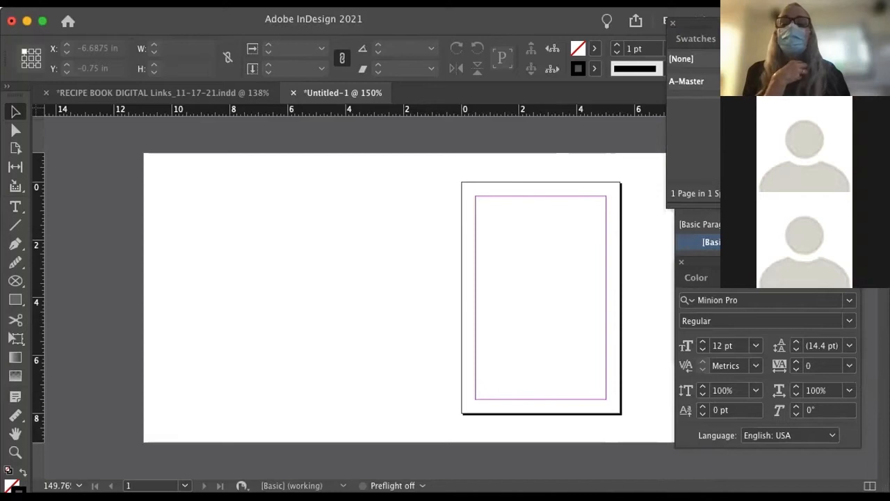
pyautogui.moveTo(773, 24); pyautogui.dragTo(620, 24)
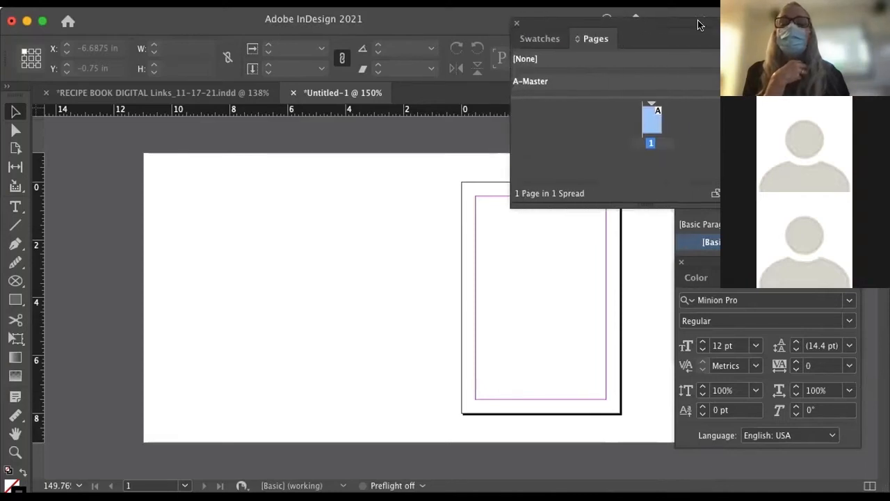
pyautogui.click(780, 38)
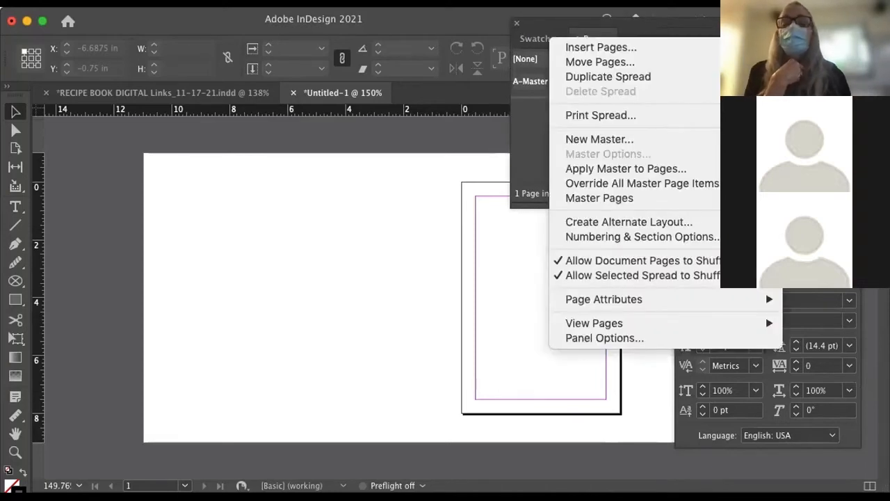
pyautogui.click(681, 49)
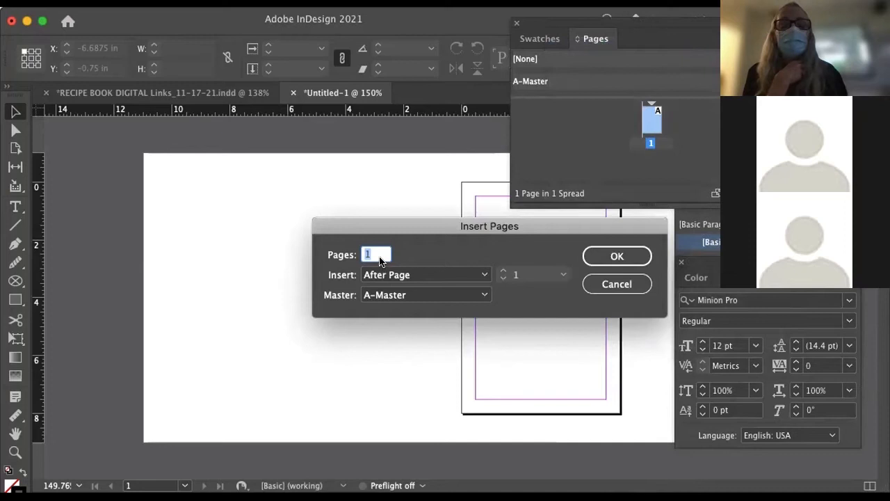
pyautogui.write('11')
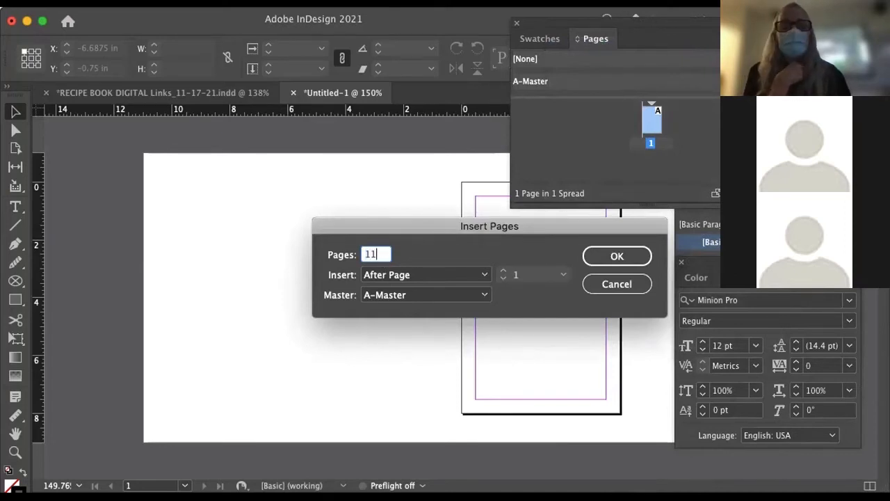
pyautogui.click(616, 285)
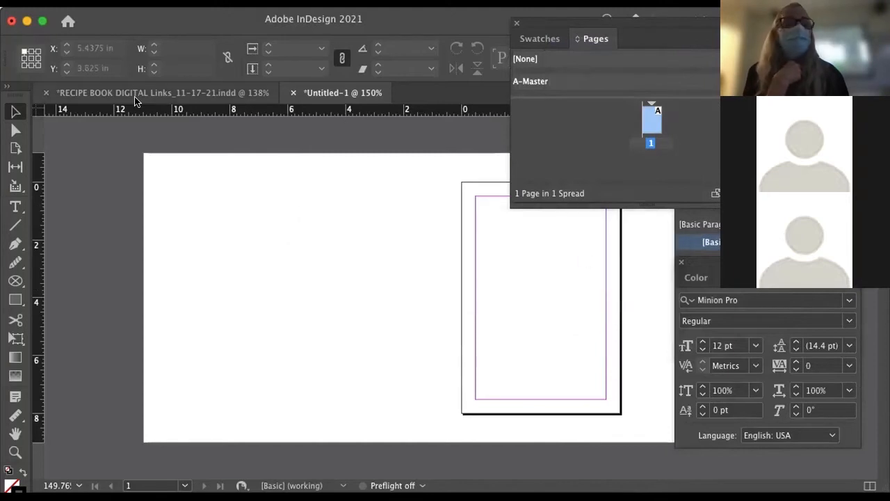
pyautogui.click(114, 10)
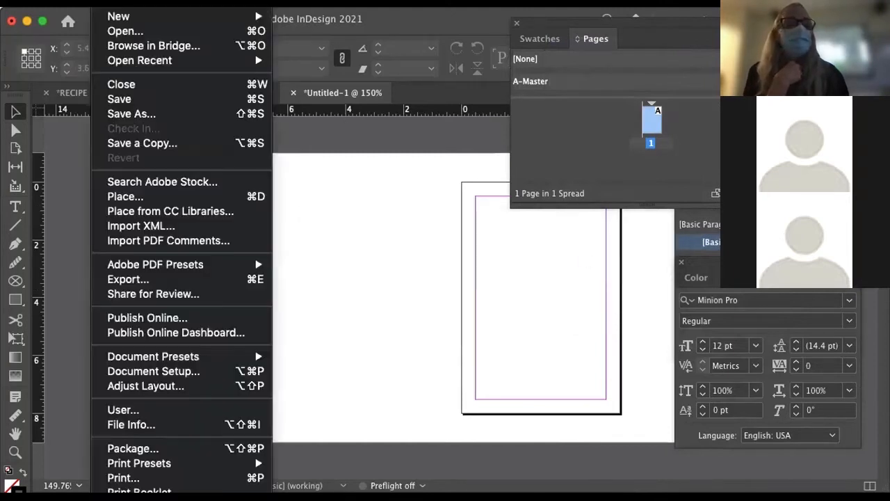
pyautogui.click(163, 372)
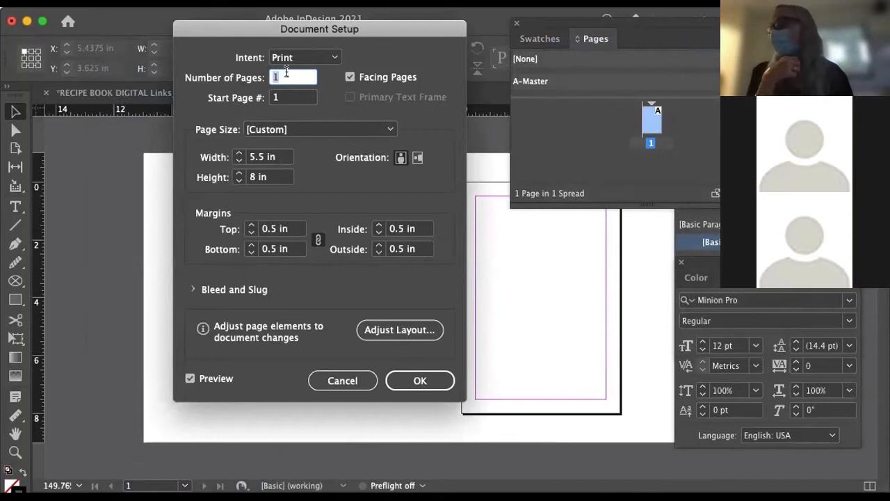
pyautogui.write('12')
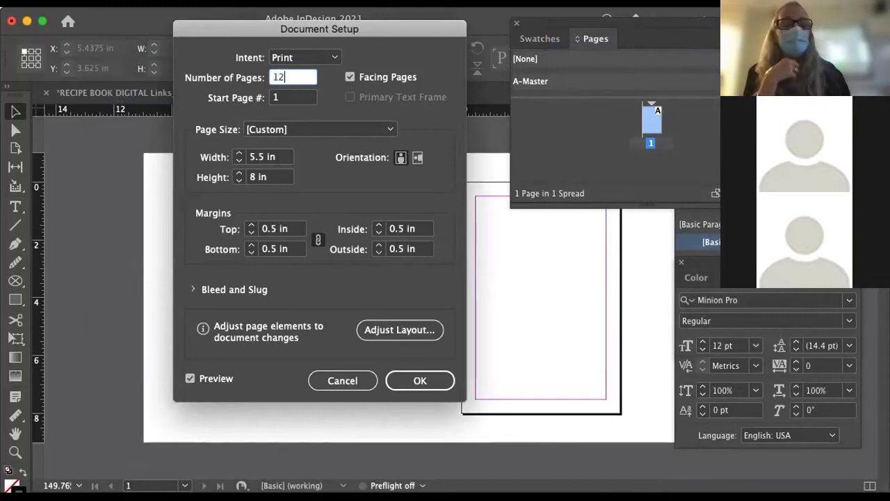
pyautogui.click(332, 376)
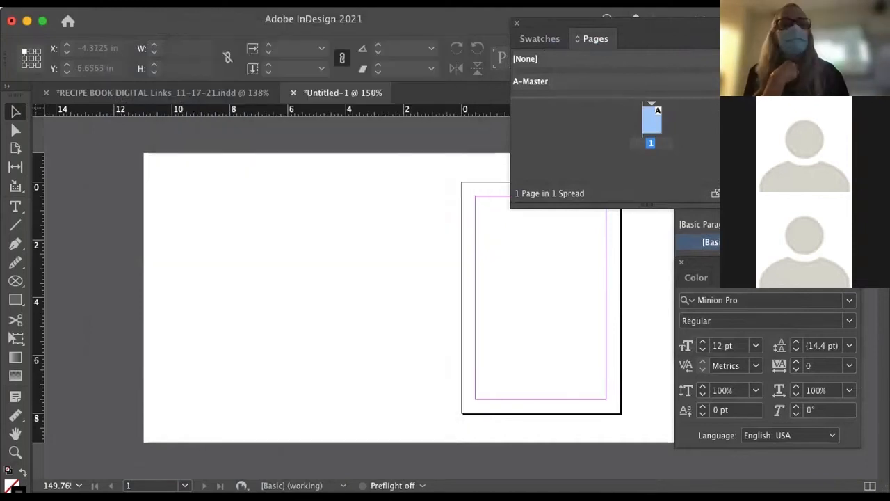
# Set the number of pages to 12 in the document setup
pyautogui.click(103, 3)
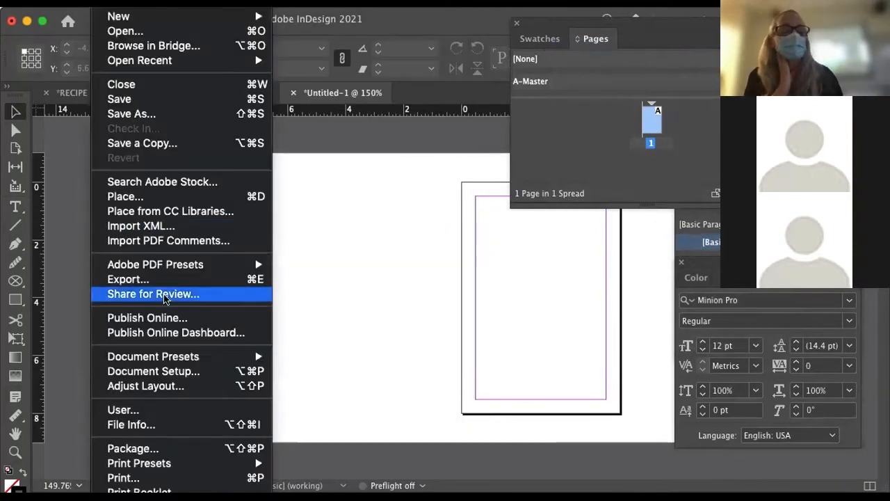
pyautogui.click(186, 374)
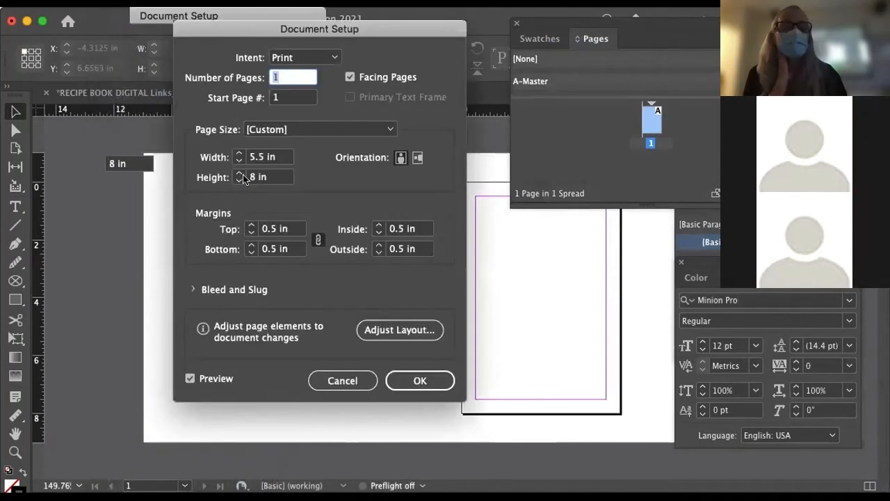
pyautogui.click(279, 78)
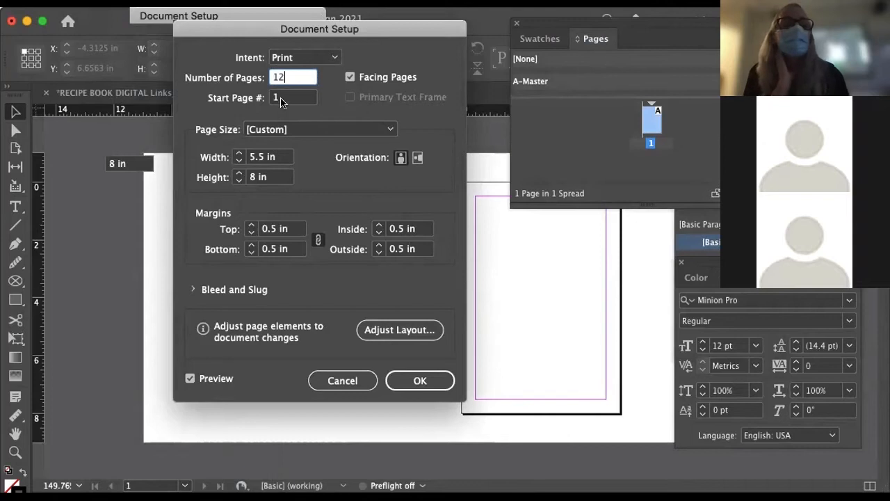
pyautogui.click(419, 380)
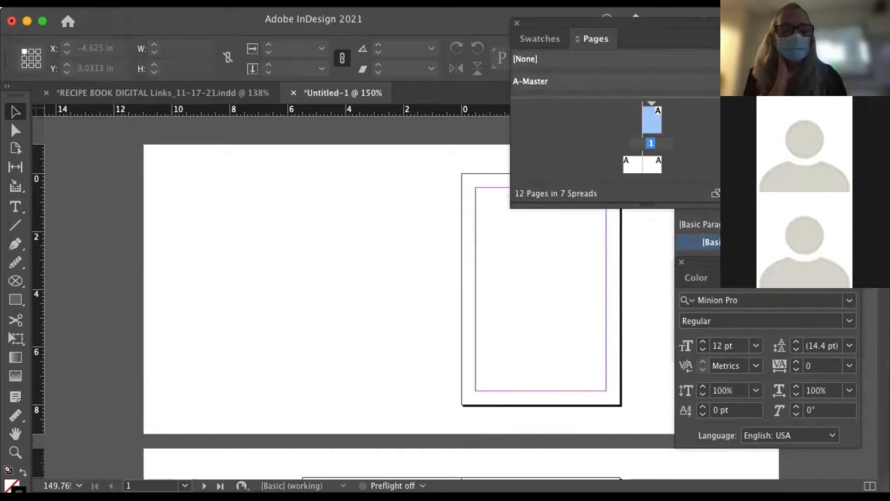
# Draw a text frame about 4.4 by 2.25 in on page 1 and paste the copied title and tagline text
pyautogui.press('super+Tab')
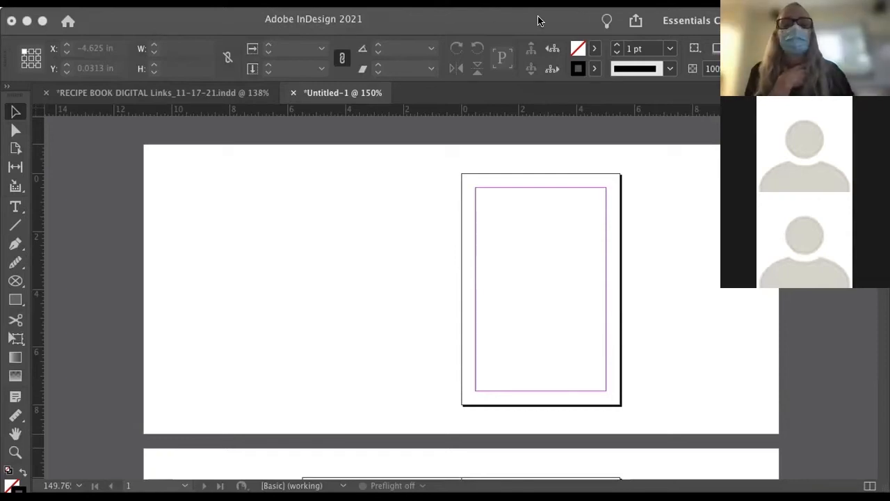
pyautogui.click(351, 257)
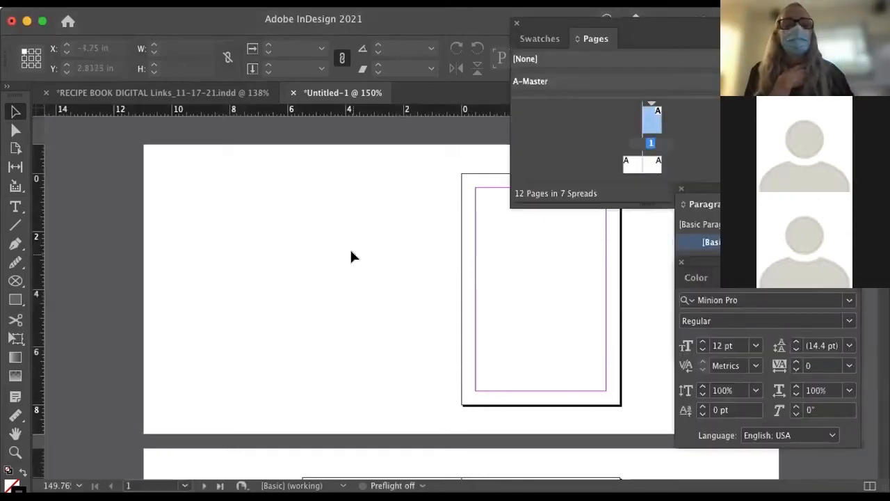
pyautogui.click(16, 207)
pyautogui.moveTo(497, 237); pyautogui.dragTo(625, 300)
pyautogui.press('super+v')
pyautogui.press('Escape')
# Position the text frame inside page 1's margins and clear the Pages and Swatches panels off the page
pyautogui.moveTo(565, 259); pyautogui.dragTo(530, 274)
pyautogui.scroll(-1, 360, 242)
pyautogui.moveTo(634, 21); pyautogui.dragTo(399, 143)
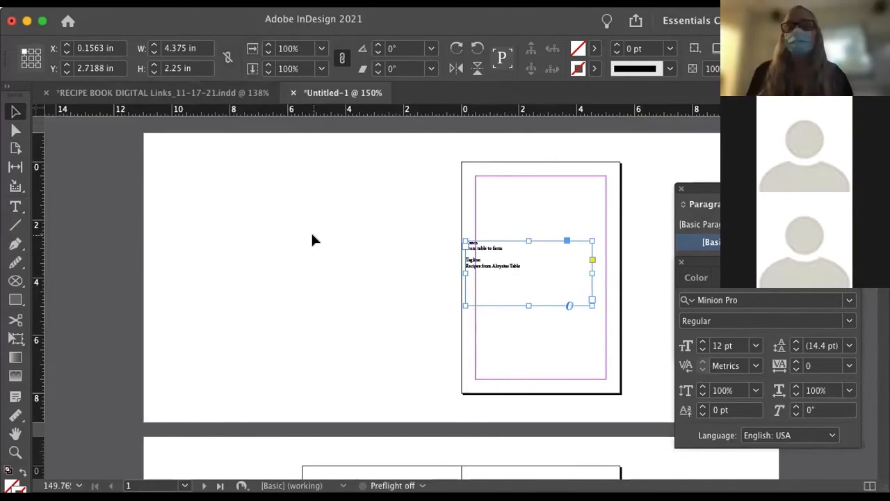
pyautogui.moveTo(471, 256); pyautogui.dragTo(513, 239)
# Replace the title "Green" with lowercase "green" and leave a blank line before "From table to farm"
pyautogui.scroll(5, 513, 239)
pyautogui.scroll(5, 514, 238)
pyautogui.moveTo(577, 194); pyautogui.dragTo(502, 210)
pyautogui.tripleClick(502, 208)
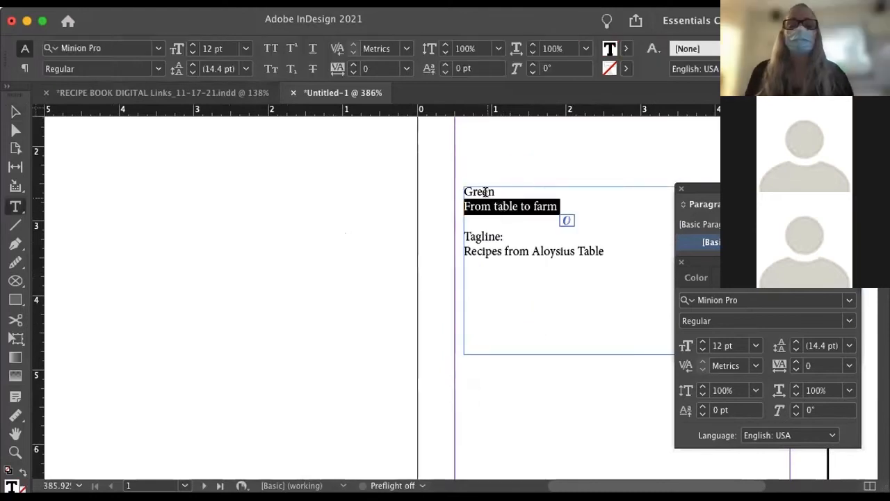
pyautogui.doubleClick(485, 192)
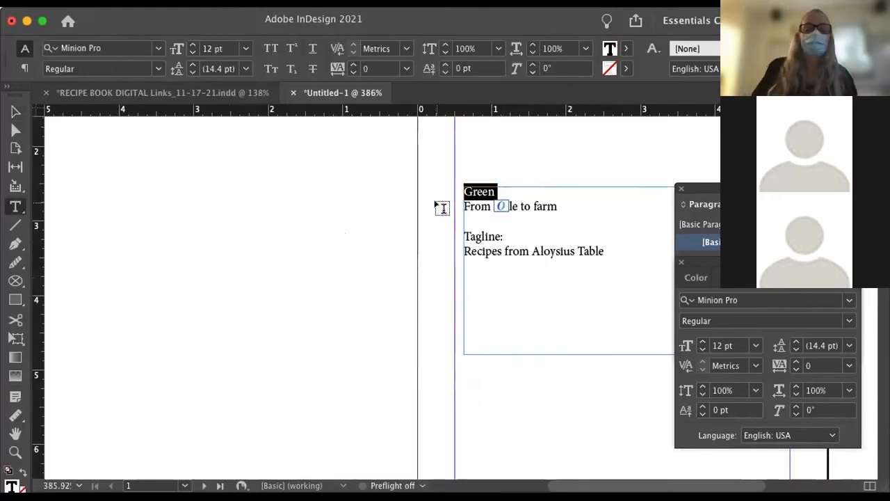
pyautogui.doubleClick(491, 192)
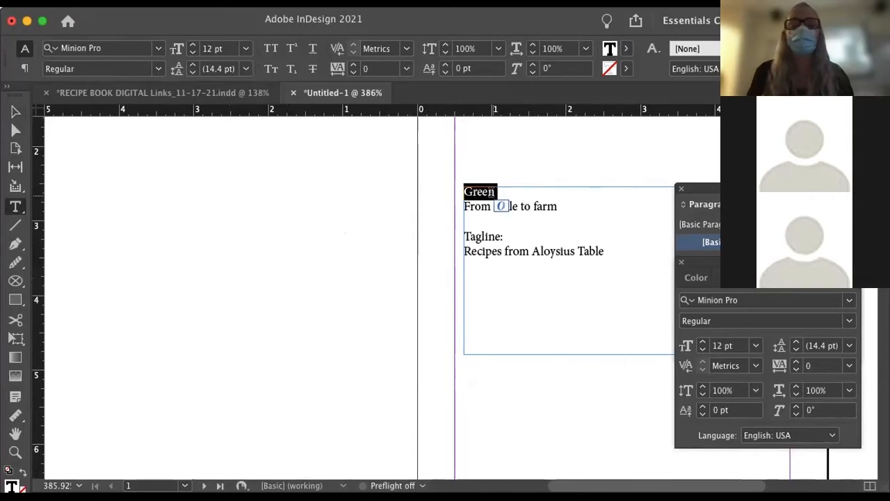
pyautogui.write('green')
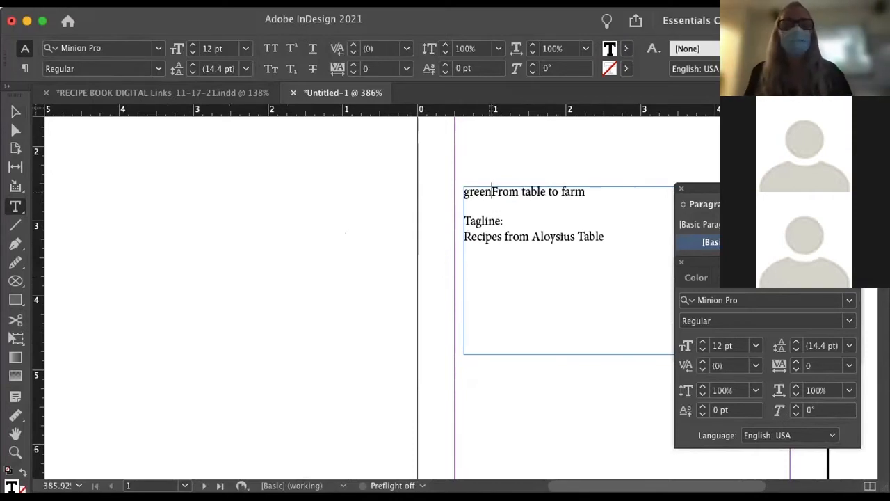
pyautogui.press('Return')
pyautogui.press('Return')
# Set the font size of the title word "green" to 72 pt
pyautogui.doubleClick(487, 192)
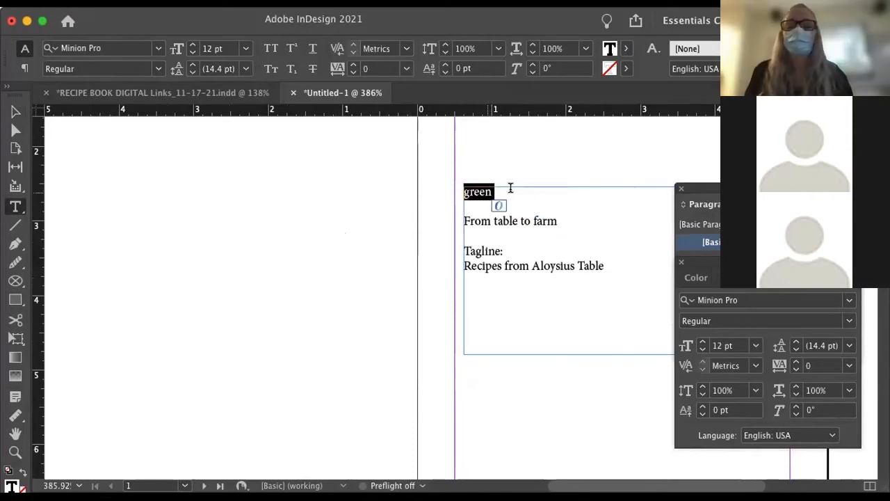
pyautogui.click(756, 346)
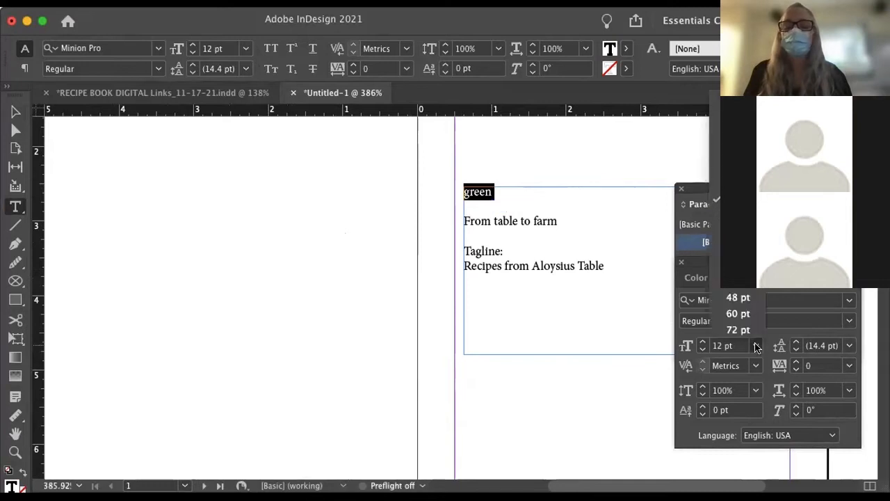
pyautogui.click(730, 331)
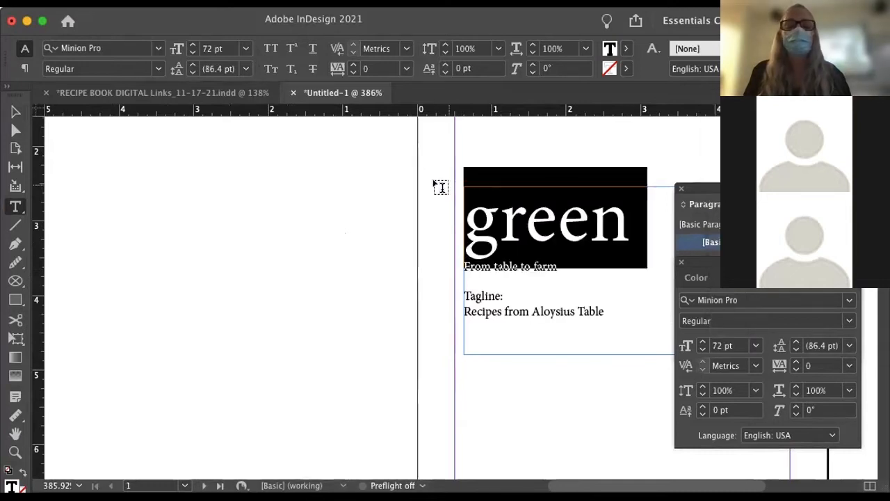
pyautogui.click(440, 185)
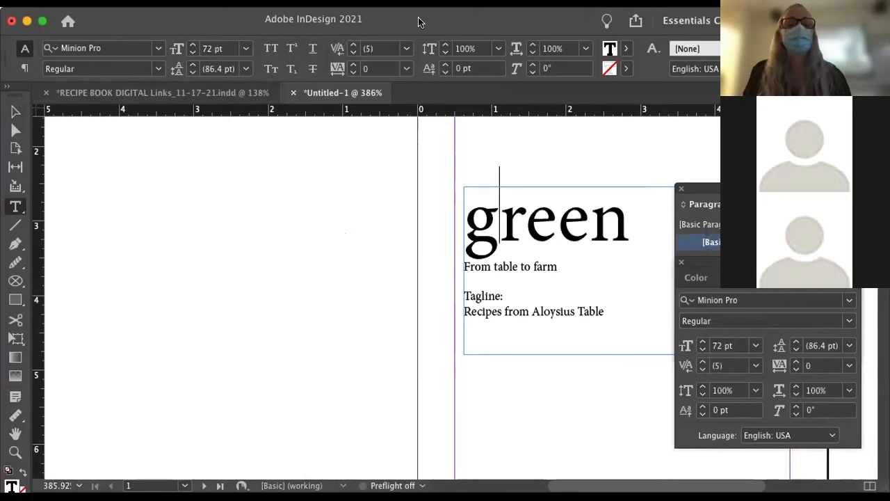
# Move the paragraph styles panel aside and place the Character panel on the pasteboard, with the title "green" selected
pyautogui.click(718, 191)
pyautogui.moveTo(719, 194); pyautogui.dragTo(747, 183)
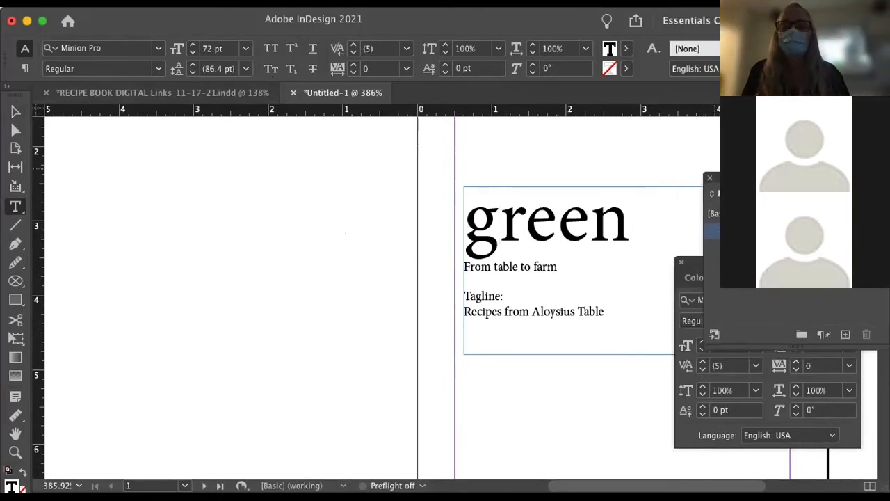
pyautogui.tripleClick(580, 230)
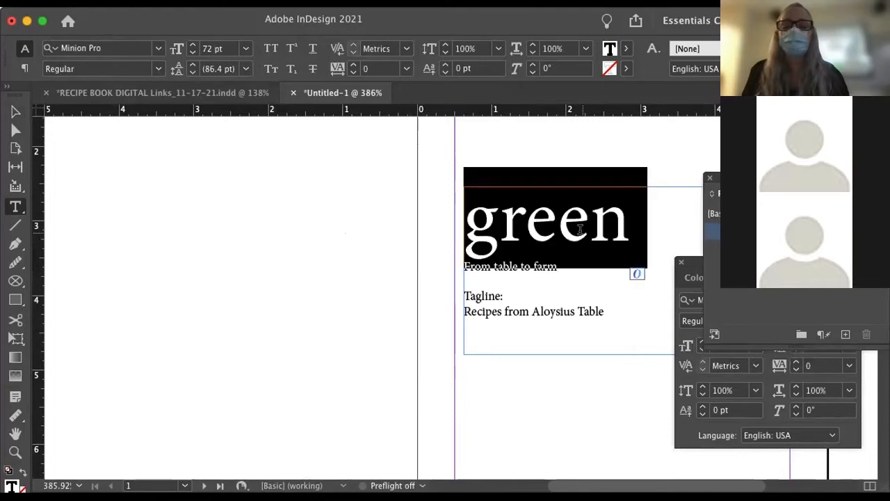
pyautogui.moveTo(722, 180); pyautogui.dragTo(755, 111)
pyautogui.moveTo(745, 263); pyautogui.dragTo(185, 152)
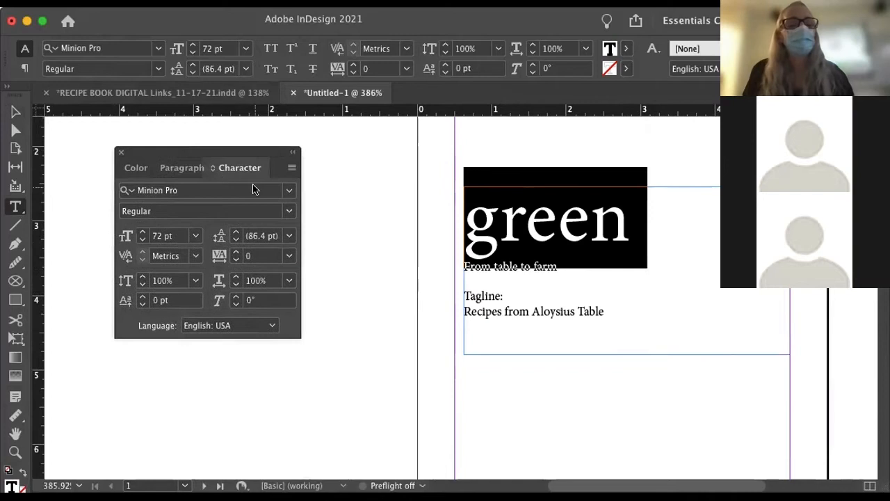
# Change the title's font to P22 Cezanne Pro
pyautogui.click(254, 189)
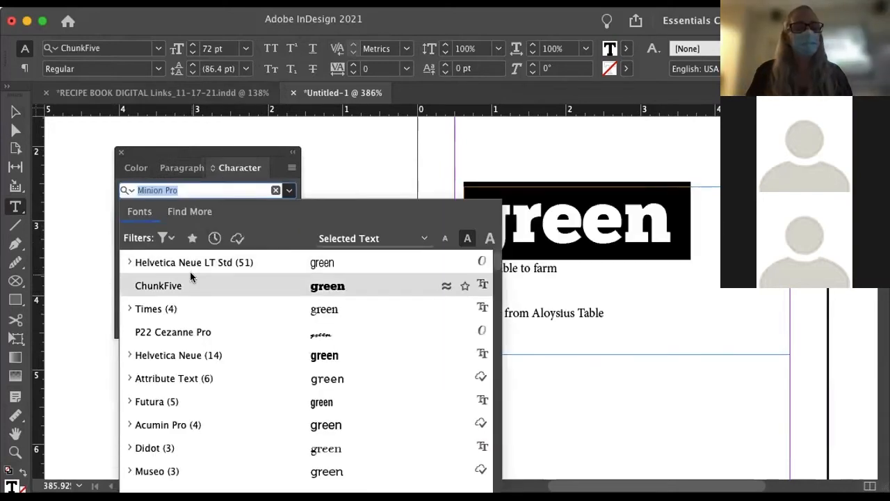
pyautogui.click(206, 332)
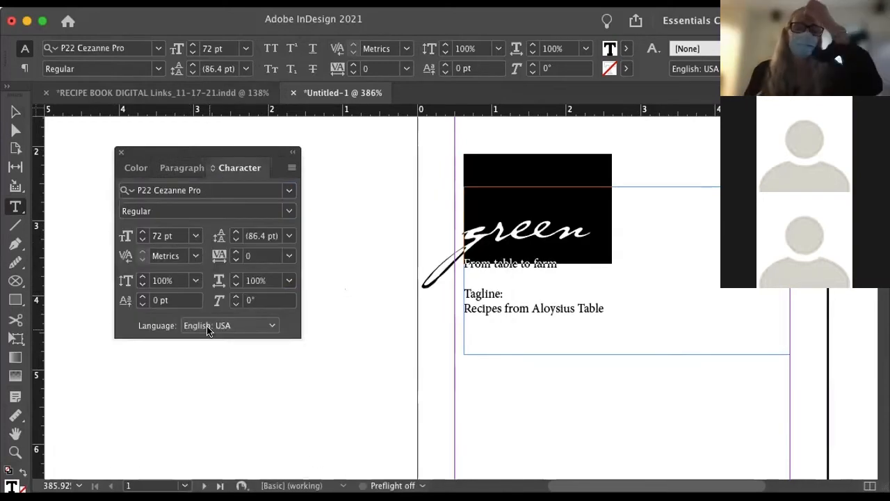
pyautogui.click(433, 213)
# Set the font size of the title word "green" to 100 pt
pyautogui.doubleClick(467, 227)
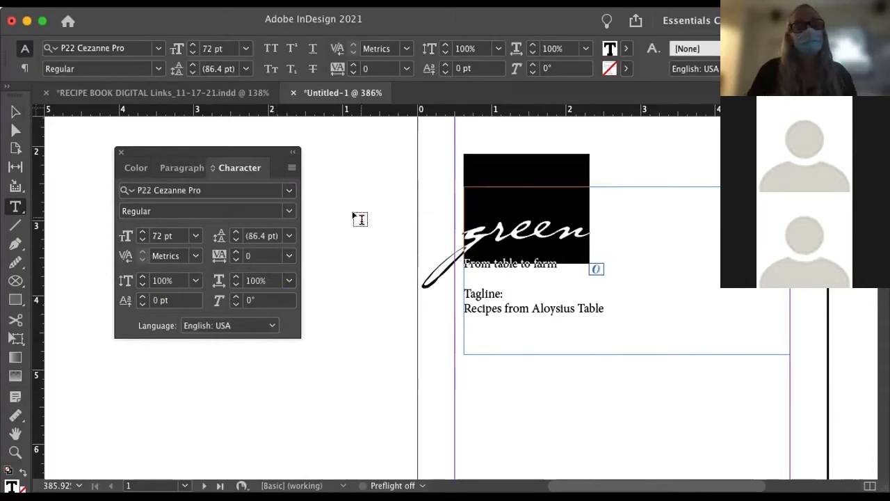
pyautogui.click(166, 236)
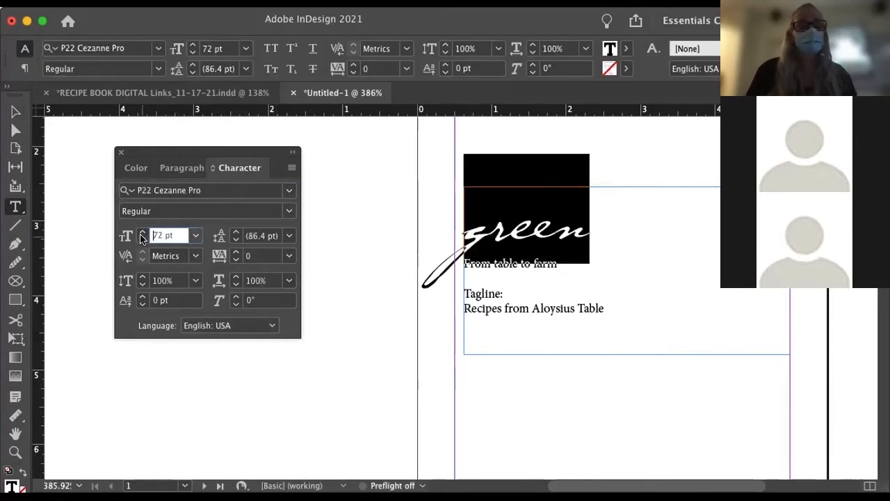
pyautogui.doubleClick(150, 241)
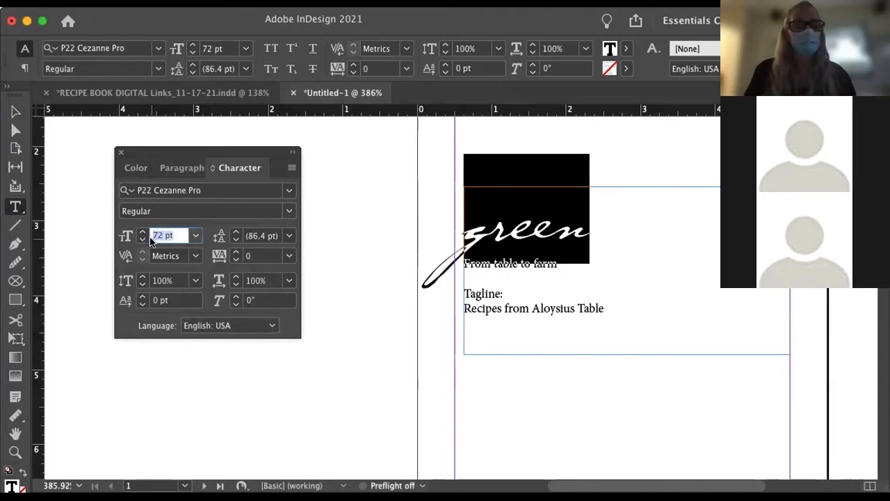
pyautogui.write('100')
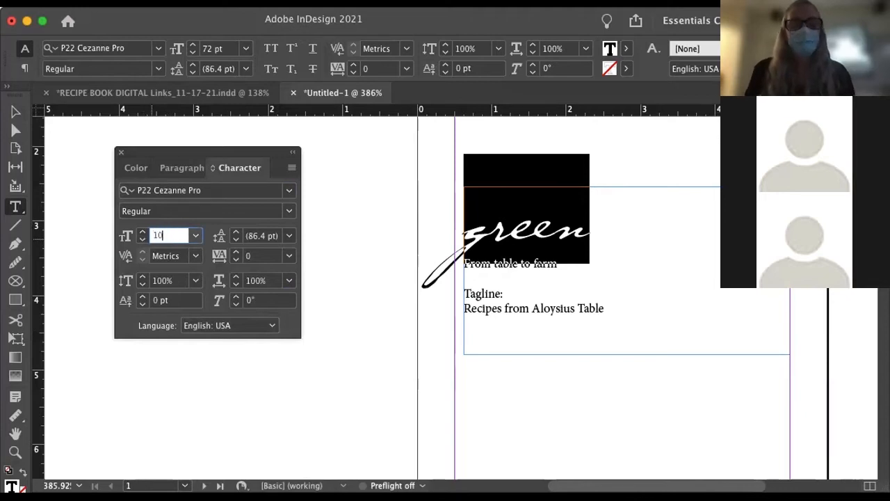
pyautogui.press('Return')
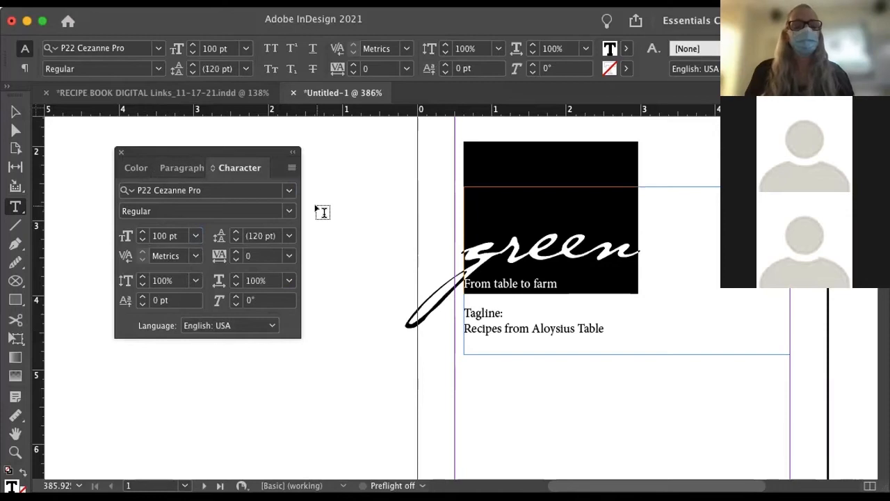
# Browse the installed fonts and compare their previews of the title word "green"
pyautogui.click(288, 190)
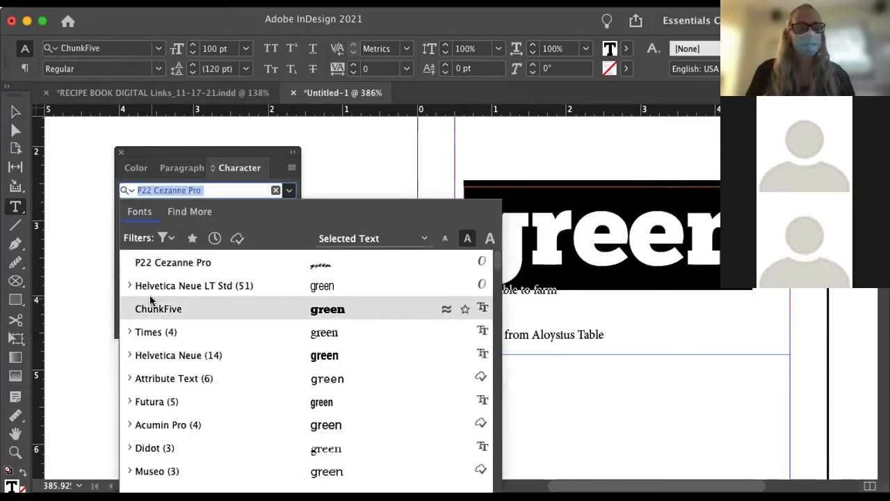
pyautogui.scroll(-3, 150, 299)
pyautogui.scroll(1, 150, 300)
pyautogui.scroll(-1, 151, 300)
pyautogui.scroll(-2, 150, 300)
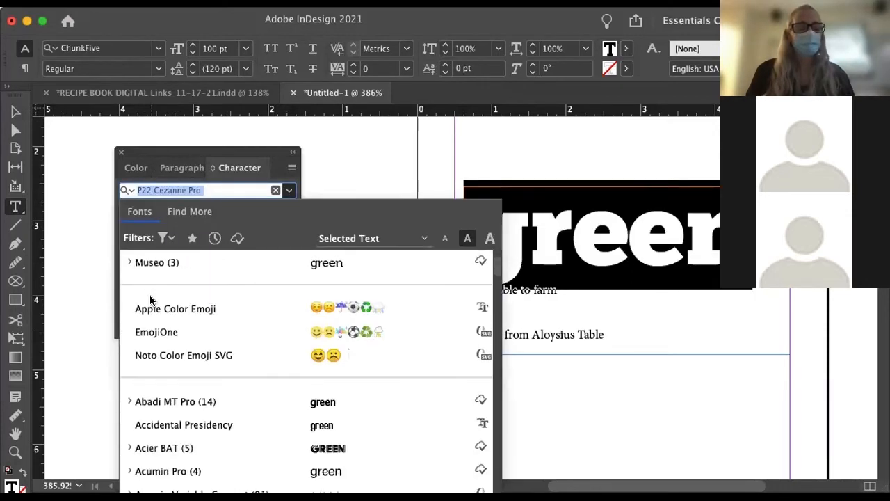
pyautogui.scroll(5, 150, 300)
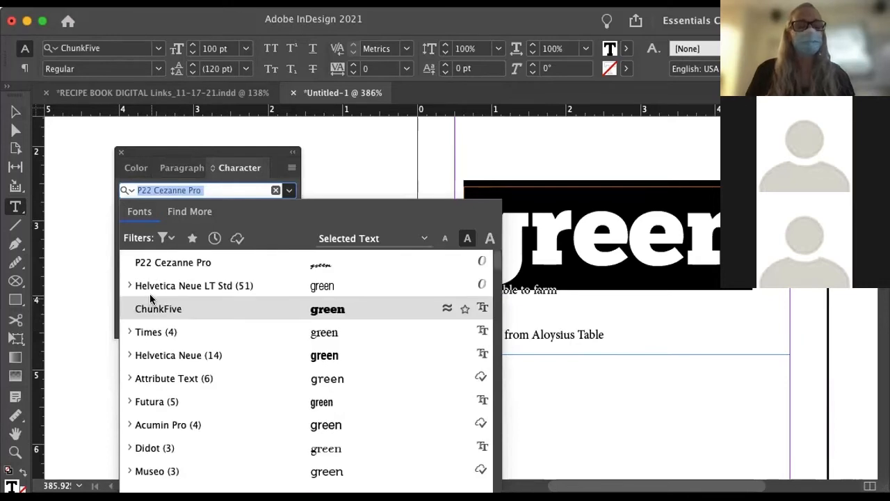
pyautogui.scroll(-5, 150, 300)
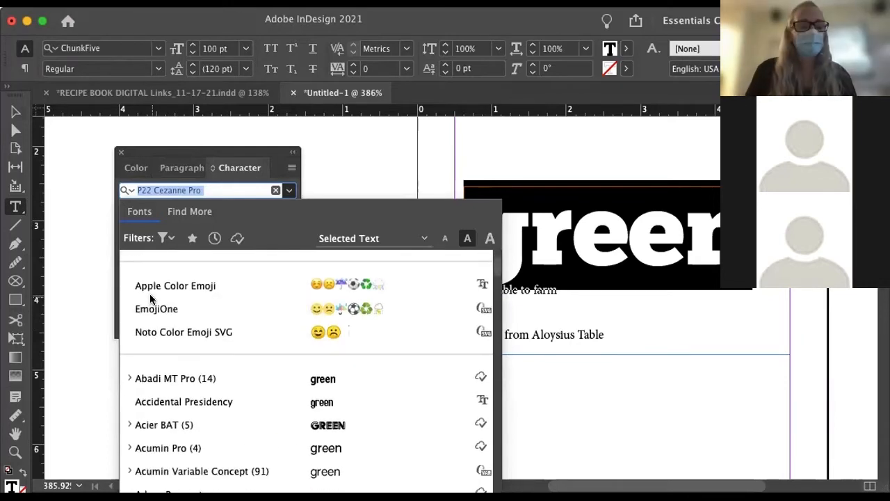
pyautogui.scroll(-3, 150, 299)
pyautogui.scroll(3, 150, 300)
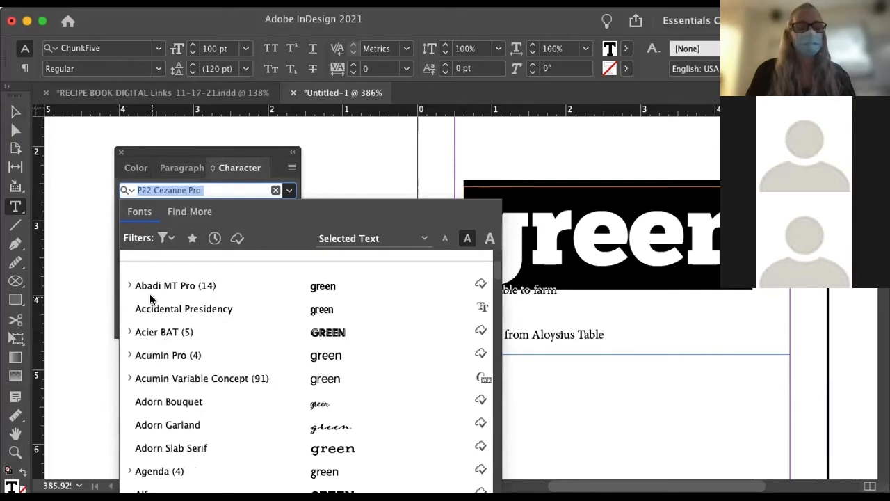
pyautogui.scroll(-8, 151, 299)
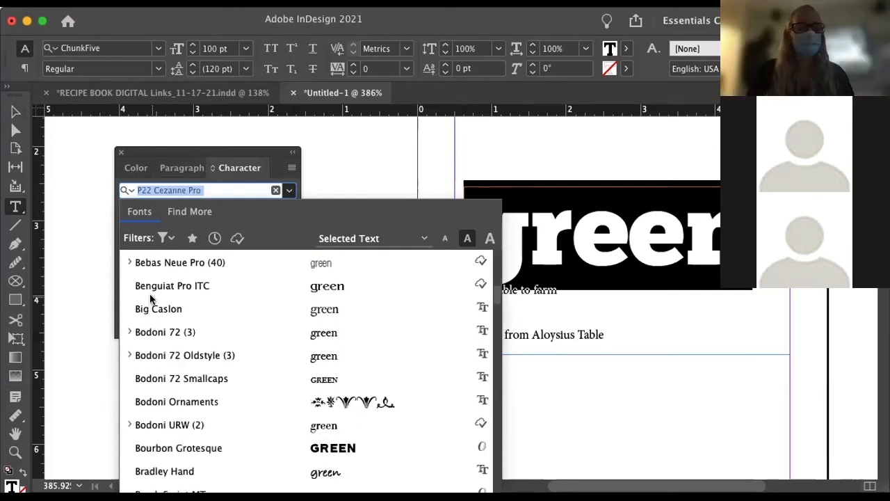
pyautogui.scroll(-2, 150, 299)
pyautogui.scroll(-2, 150, 299)
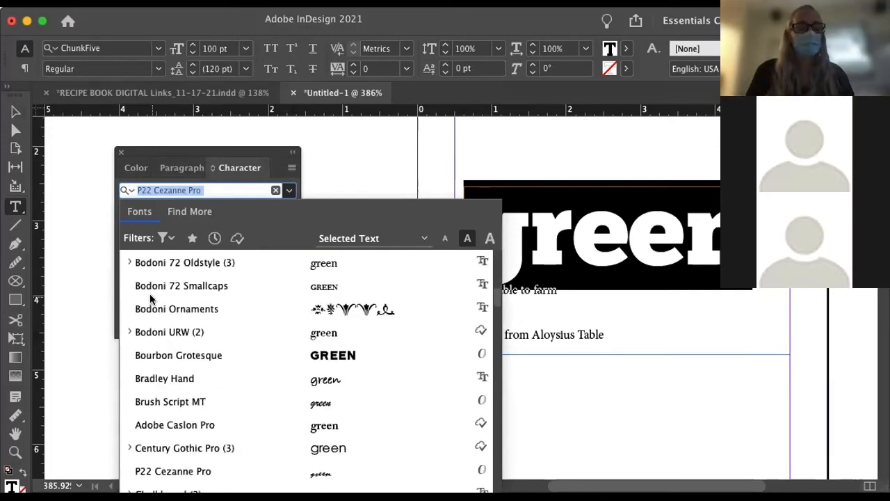
pyautogui.scroll(-15, 150, 299)
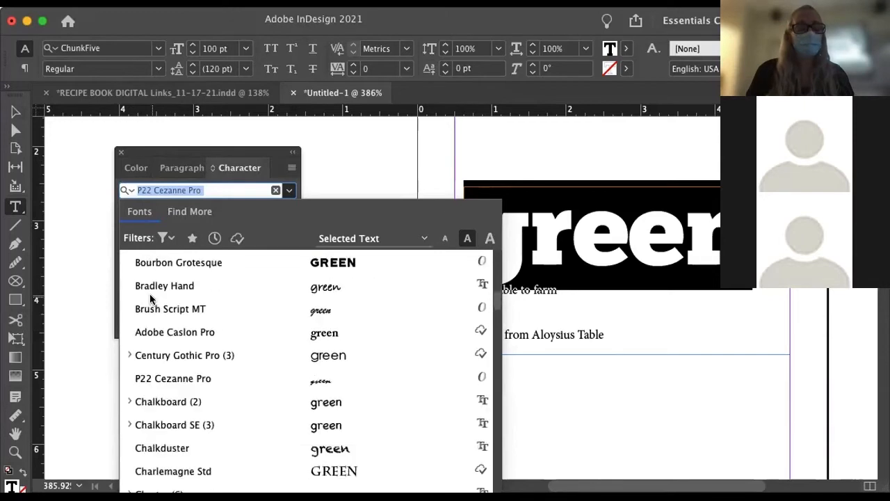
pyautogui.scroll(-10, 150, 299)
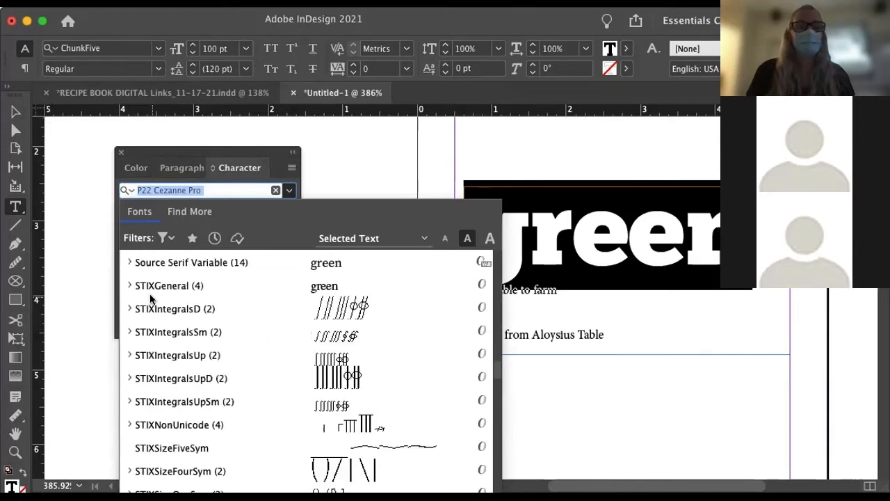
pyautogui.scroll(20, 150, 299)
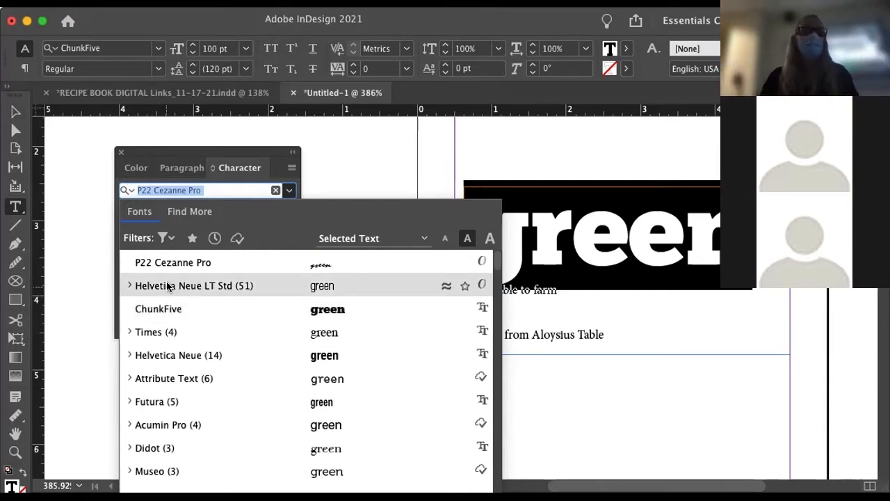
pyautogui.press('Return')
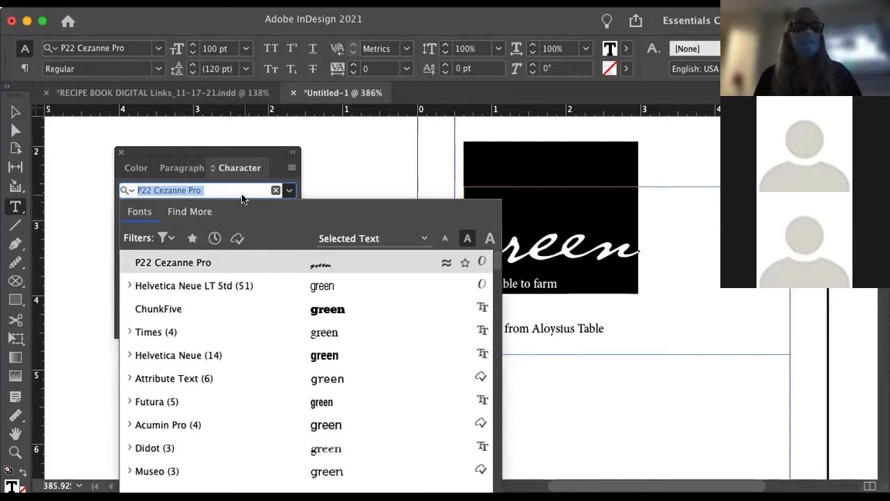
# Browse the additional Adobe Fonts available for activation and expand the Abril Fatface family to view its styles
pyautogui.click(198, 209)
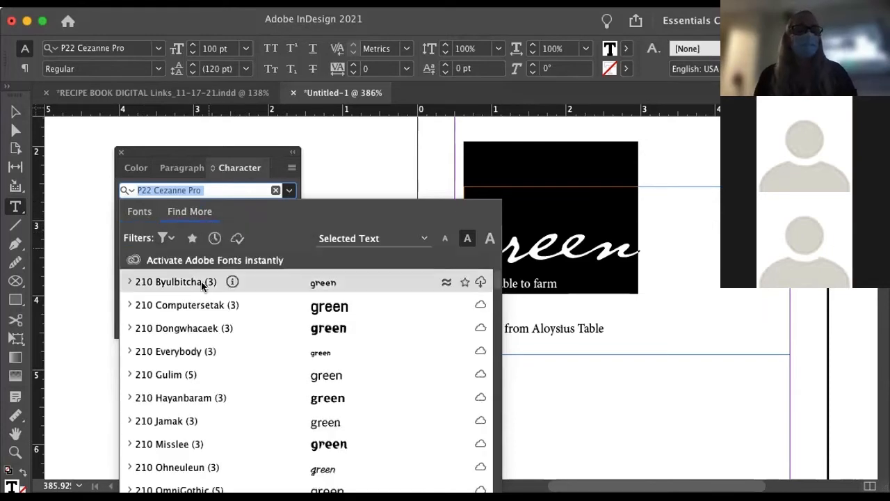
pyautogui.scroll(-5, 185, 306)
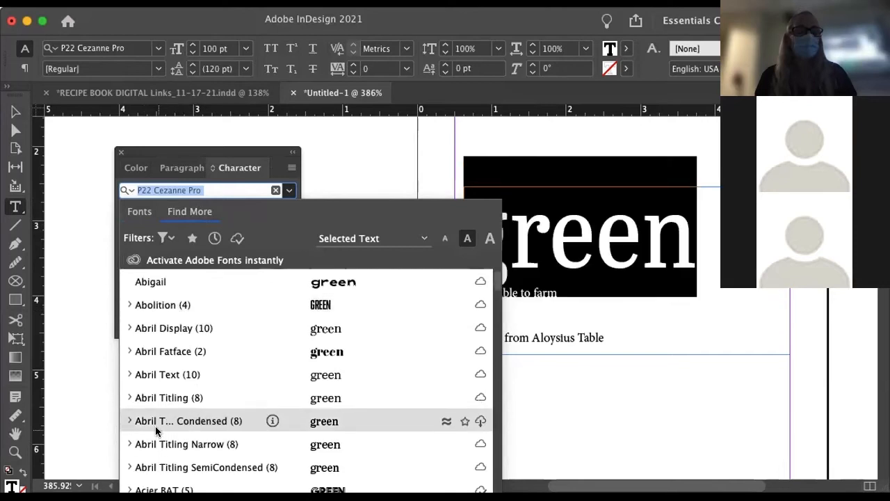
pyautogui.scroll(1, 155, 426)
pyautogui.scroll(-1, 188, 334)
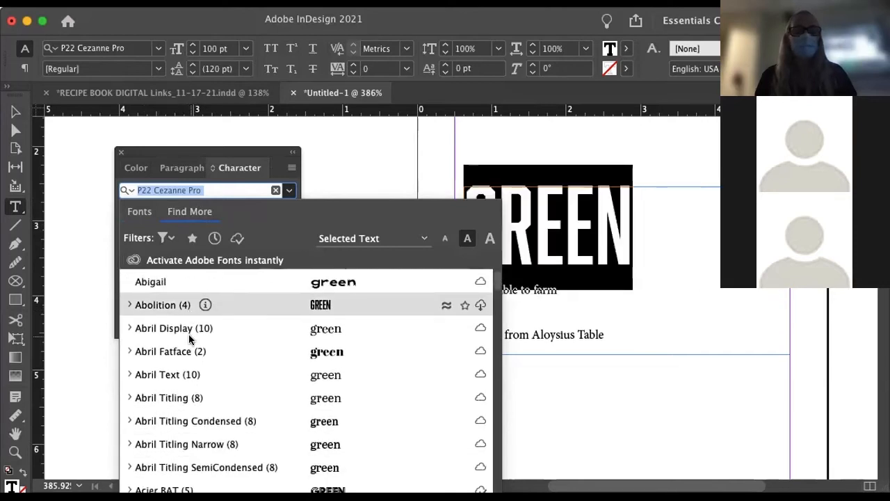
pyautogui.click(129, 351)
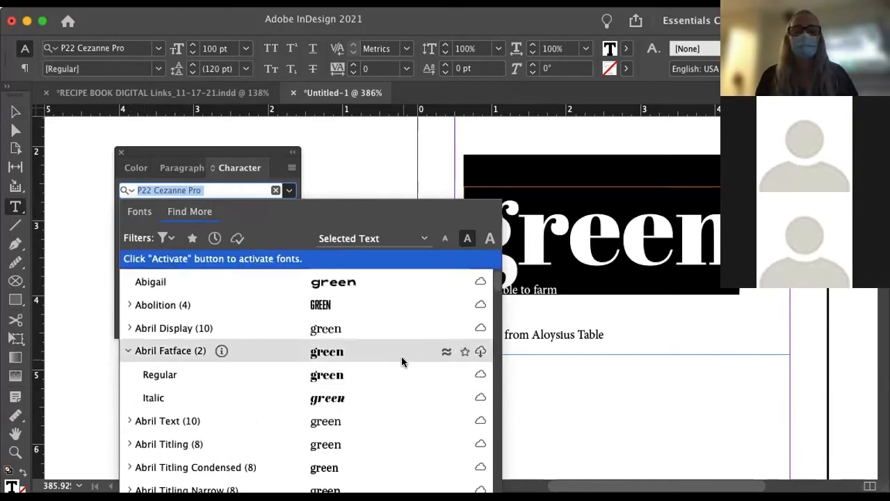
pyautogui.scroll(-1, 408, 354)
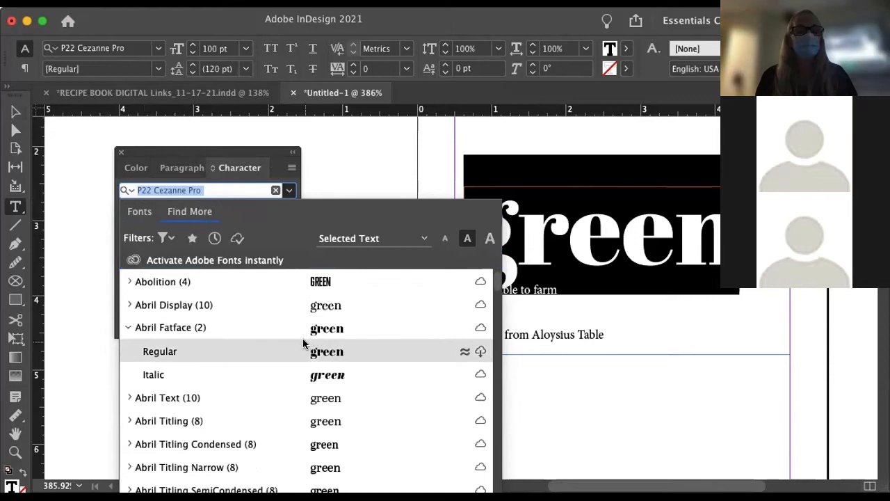
# List the fonts similar to Abril Fatface Regular and activate Abril Fatface Italic from them
pyautogui.click(451, 328)
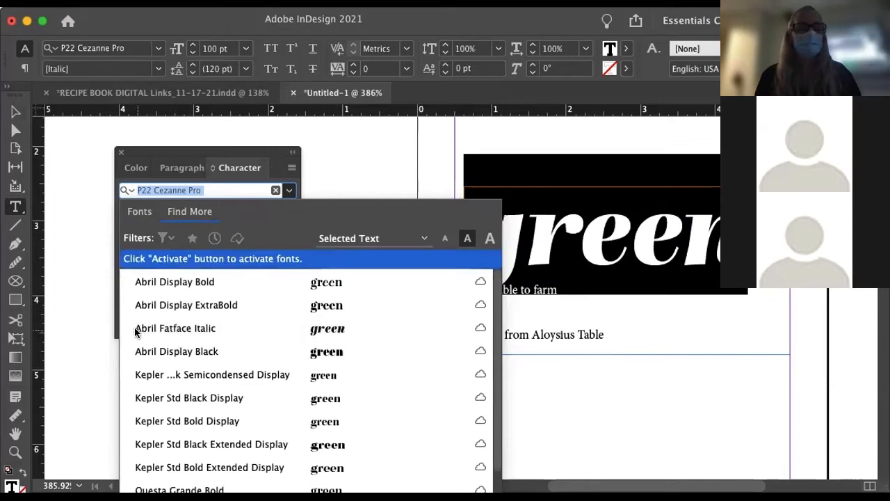
pyautogui.click(313, 307)
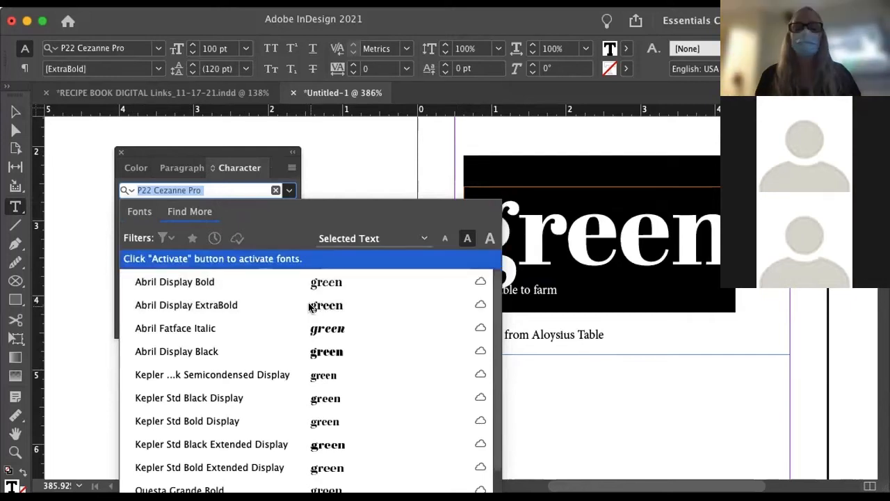
pyautogui.scroll(-1, 460, 305)
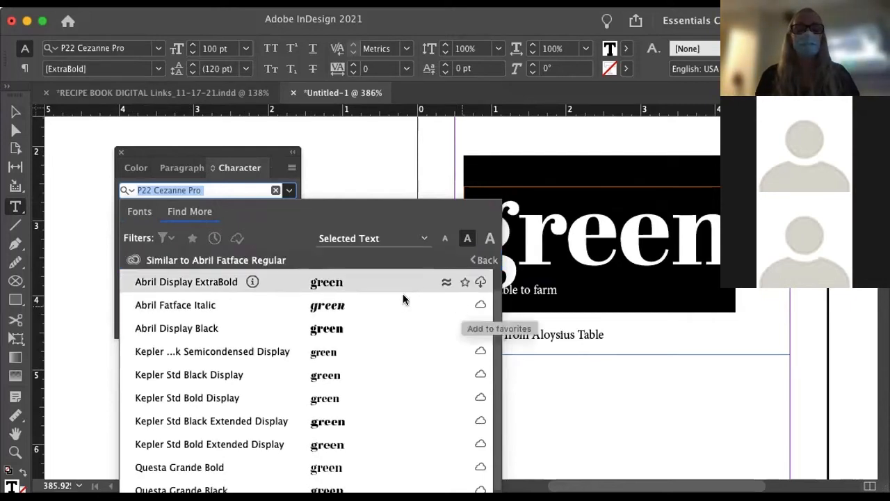
pyautogui.click(478, 304)
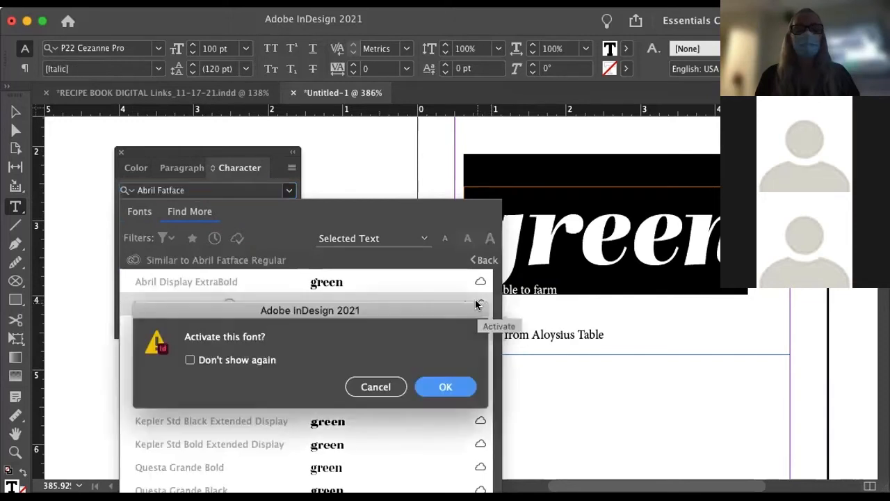
pyautogui.click(444, 386)
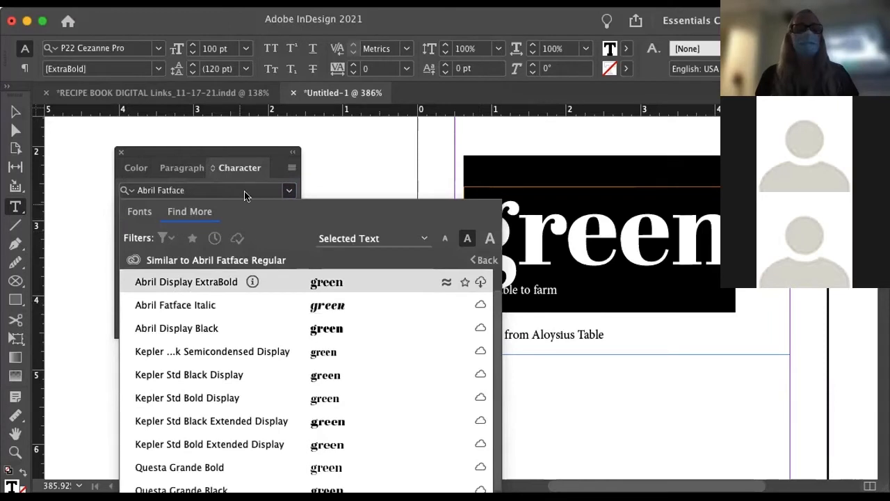
# Undo the title's last font size change and reposition the Character panel over the top of the page
pyautogui.moveTo(261, 151); pyautogui.dragTo(47, 114)
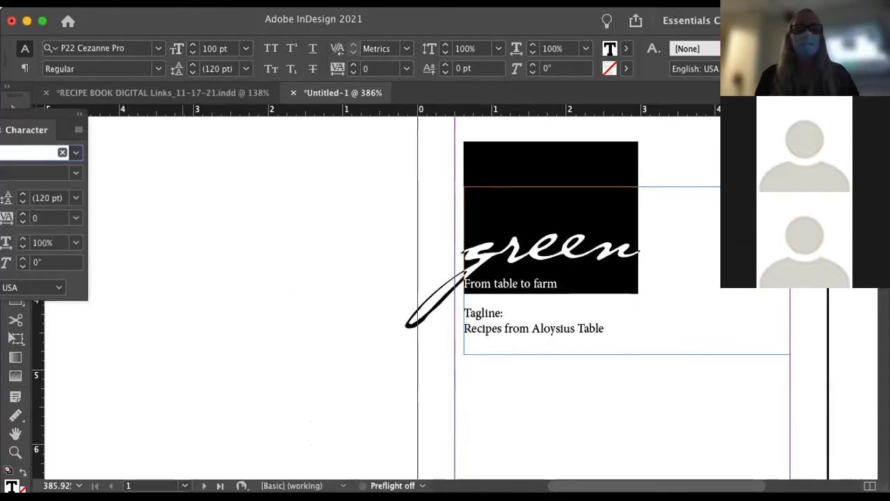
pyautogui.press('super+z')
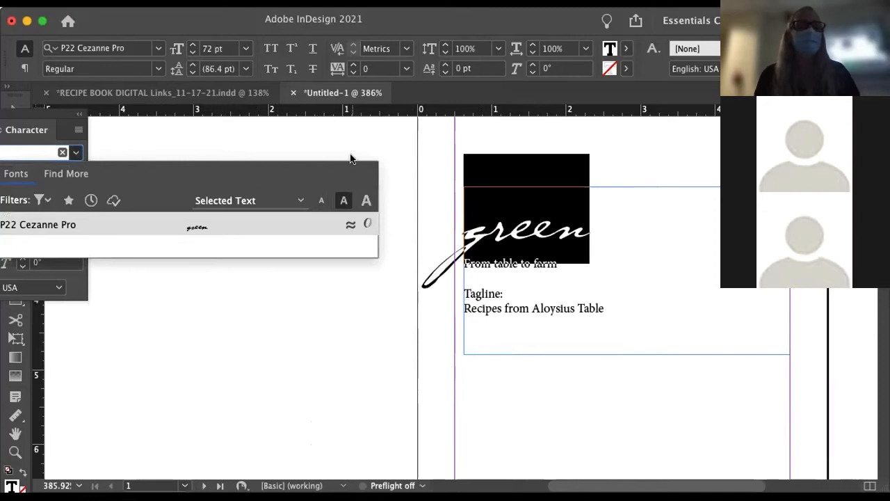
pyautogui.click(255, 116)
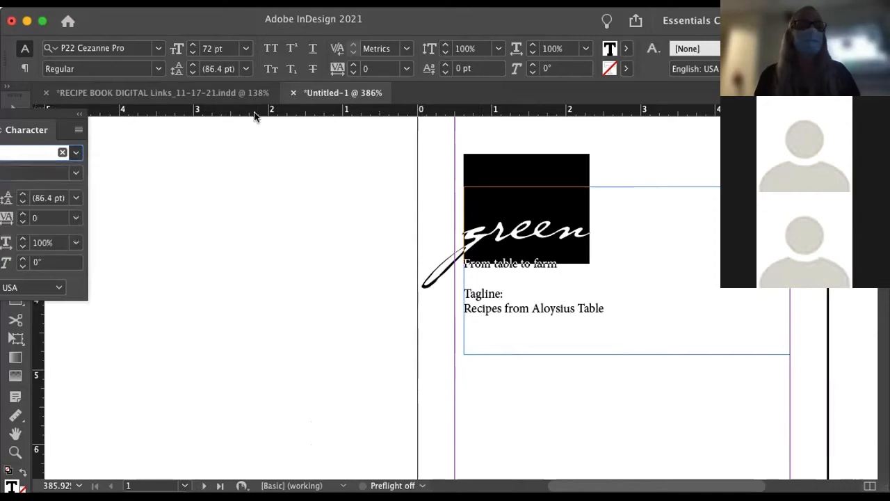
pyautogui.moveTo(57, 121); pyautogui.dragTo(563, 72)
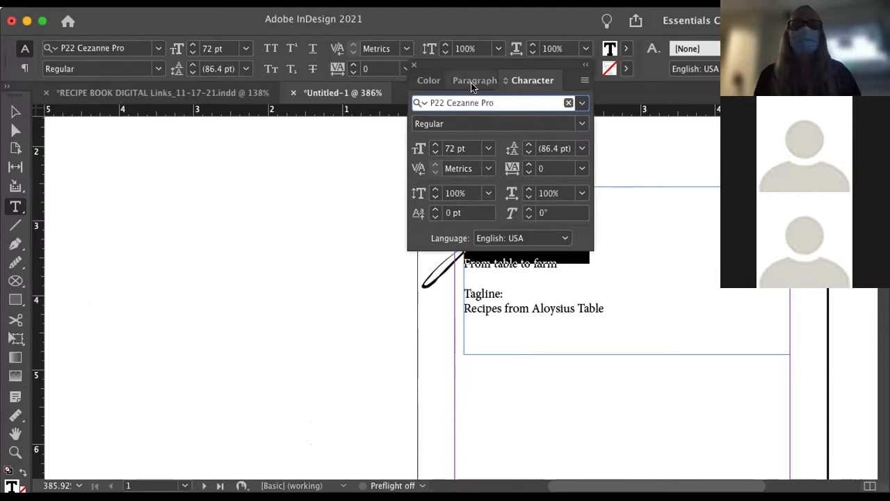
# Find the Abril Fatface family among the additional Adobe Fonts and activate its Regular style
pyautogui.click(505, 103)
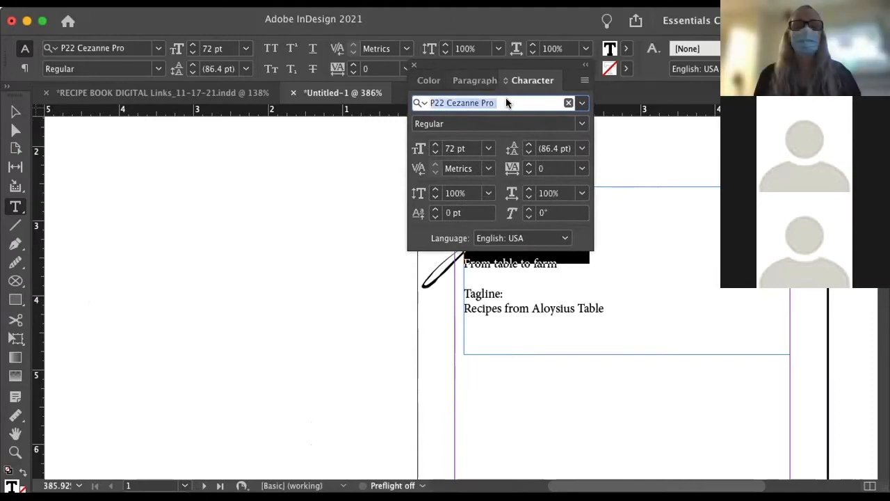
pyautogui.click(582, 103)
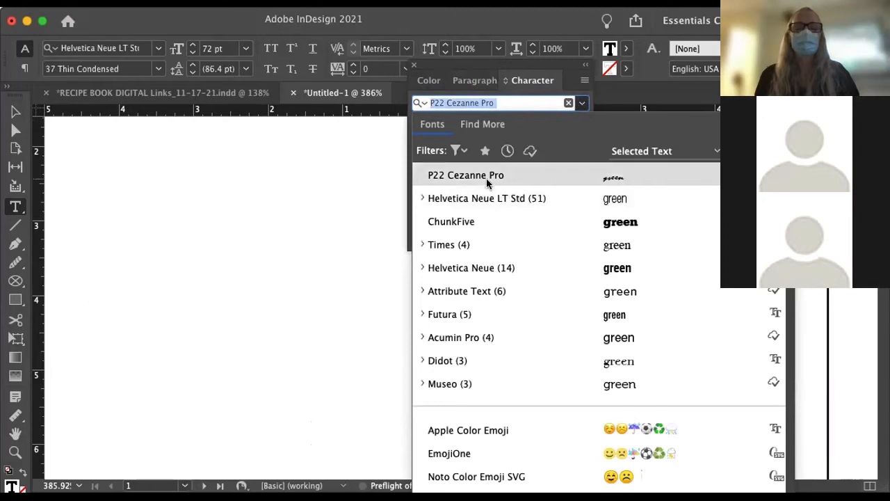
pyautogui.click(473, 125)
pyautogui.scroll(-5, 482, 241)
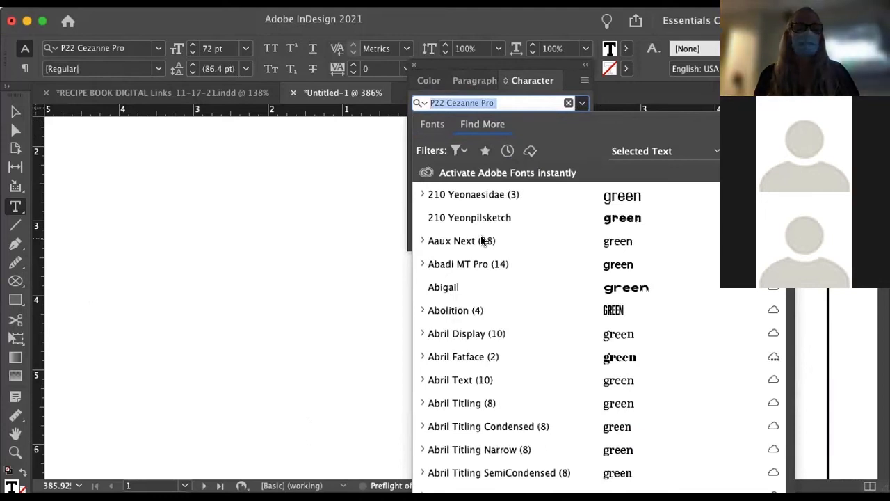
pyautogui.click(421, 356)
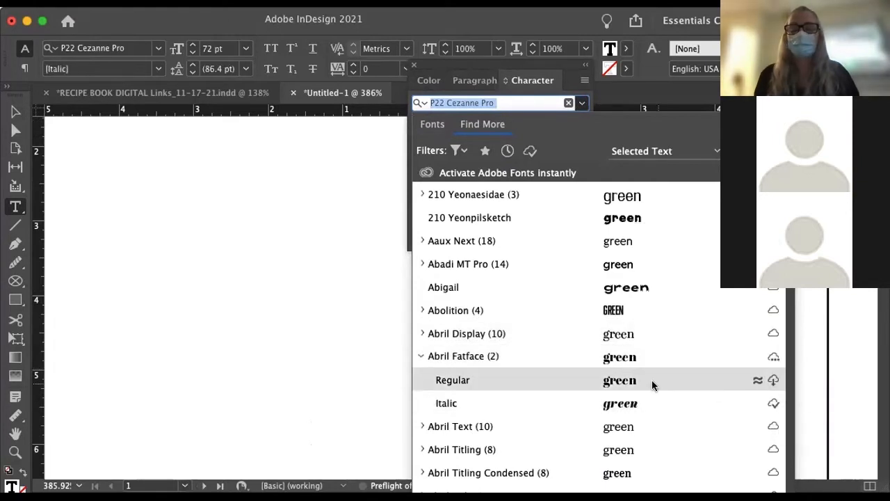
pyautogui.click(772, 380)
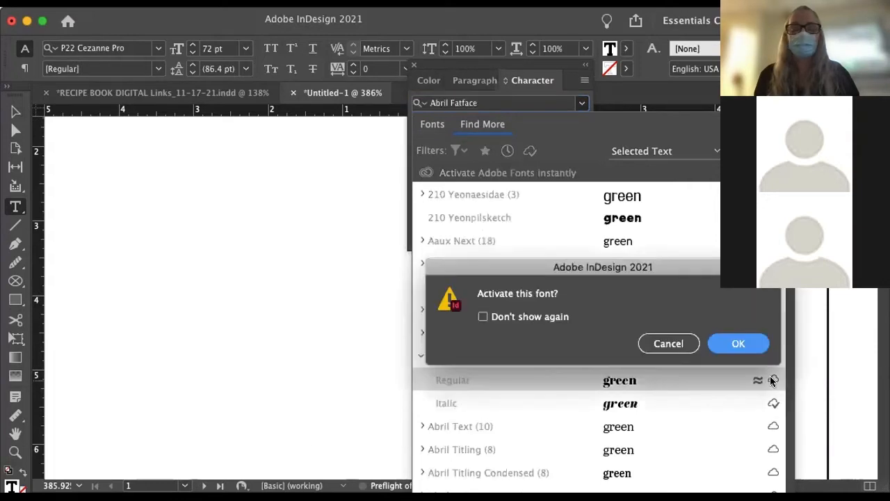
pyautogui.click(739, 344)
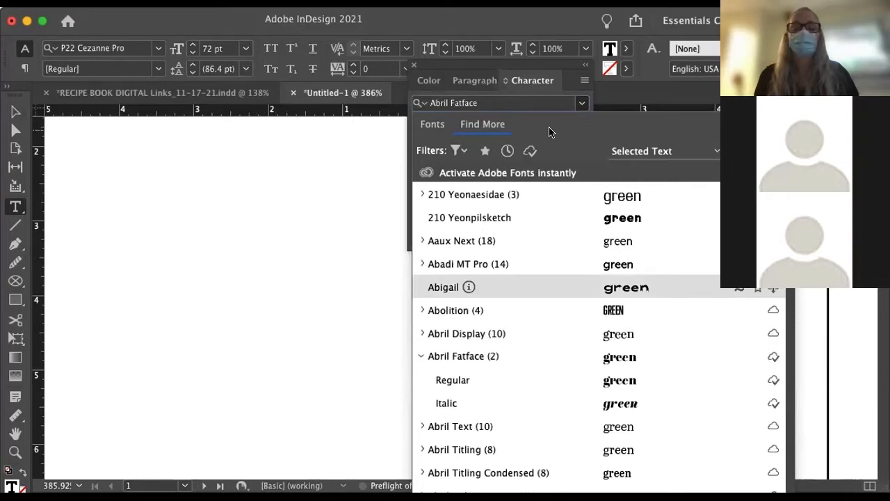
pyautogui.scroll(-5, 751, 264)
pyautogui.click(830, 292)
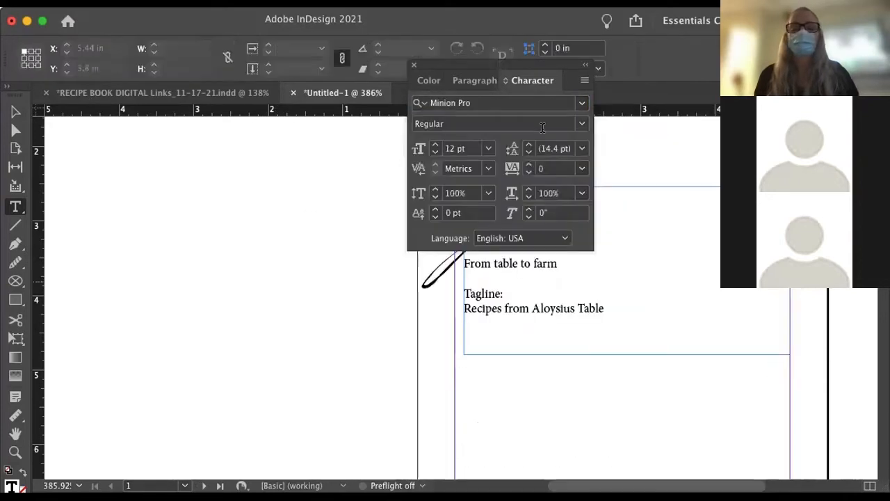
# Move the Character panel off the cover page and set the title word "green" in Abril Fatface Italic
pyautogui.moveTo(480, 78); pyautogui.dragTo(132, 42)
pyautogui.doubleClick(471, 224)
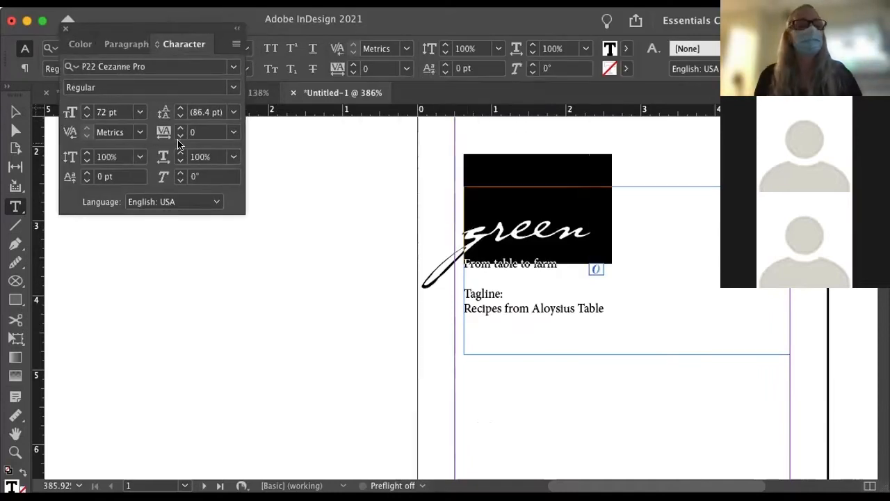
pyautogui.click(144, 67)
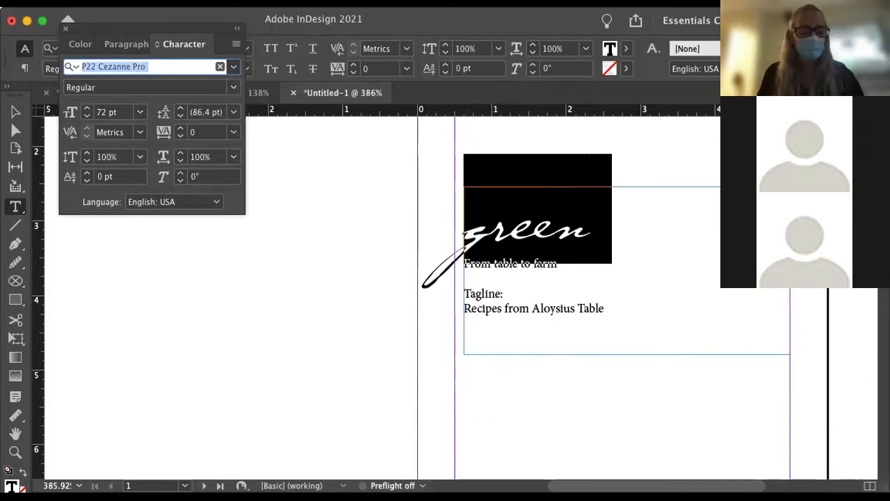
pyautogui.write('abri')
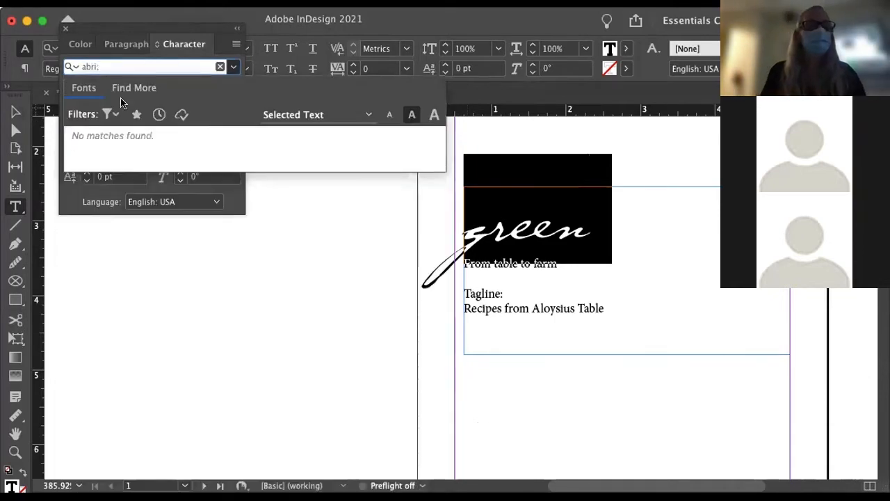
pyautogui.press('BackSpace')
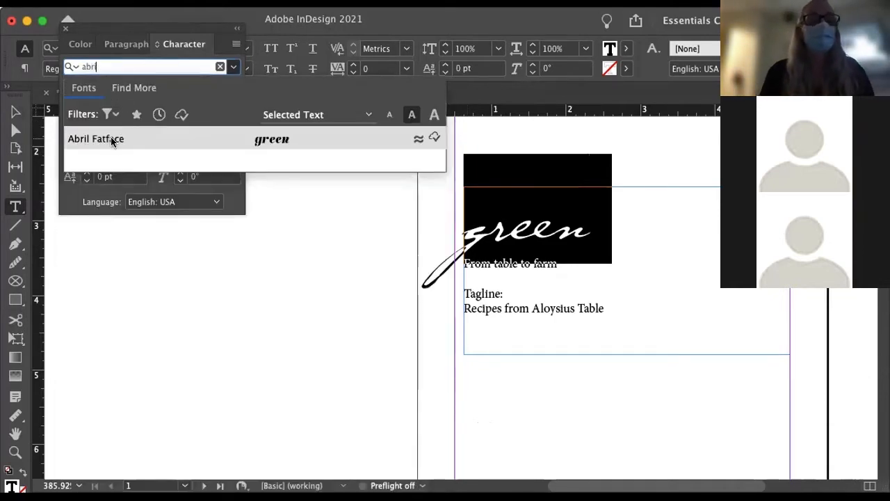
pyautogui.click(111, 136)
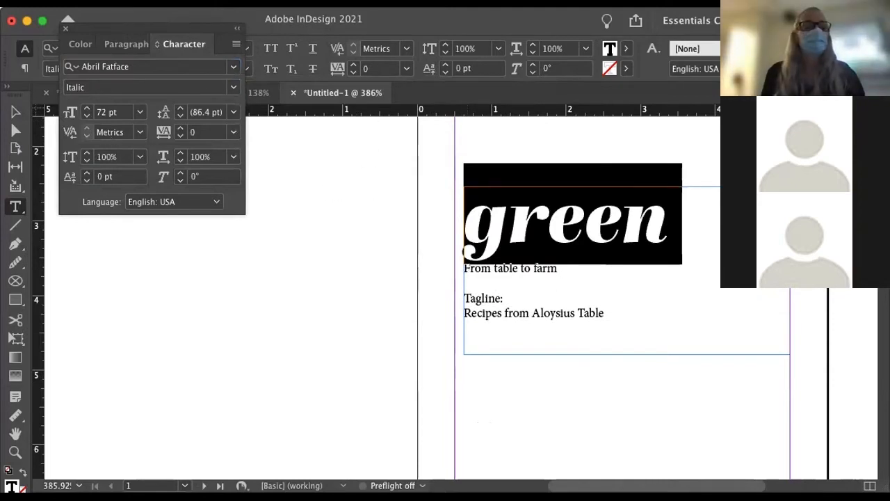
# Move the title's text frame up to about Y 2.125 in and browse fonts for the lines below the title
pyautogui.press('Escape')
pyautogui.moveTo(506, 223); pyautogui.dragTo(502, 194)
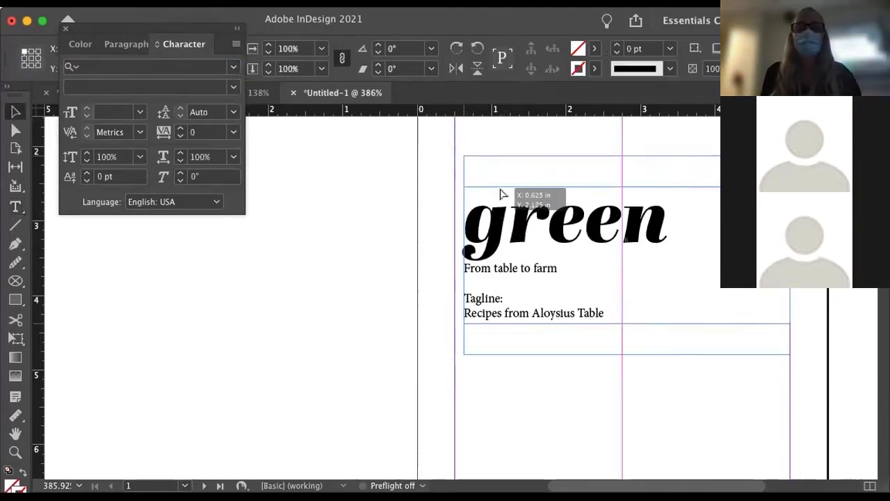
pyautogui.doubleClick(505, 246)
pyautogui.moveTo(465, 239); pyautogui.dragTo(620, 330)
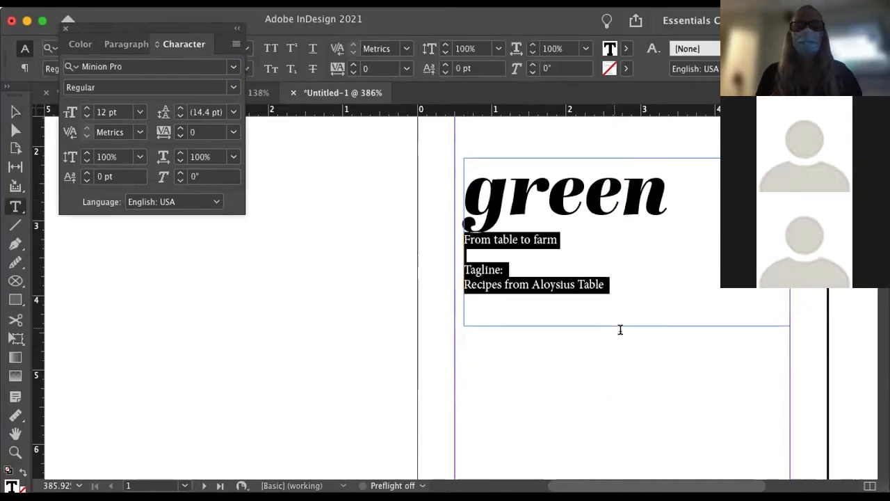
pyautogui.click(231, 68)
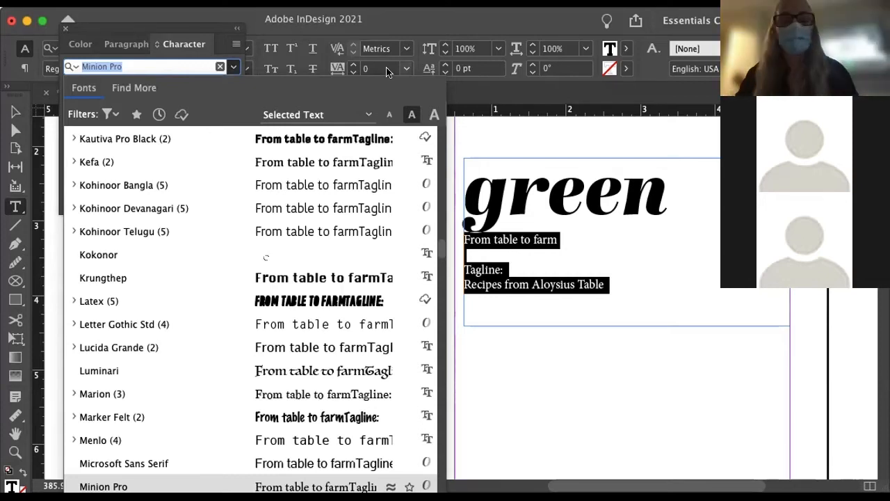
# Set the font size of the title word "green" to 120 pt
pyautogui.tripleClick(511, 175)
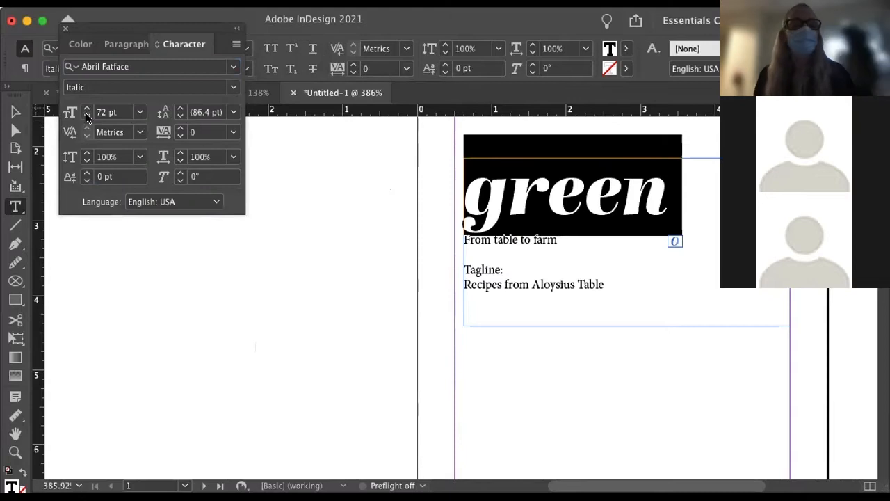
pyautogui.click(111, 112)
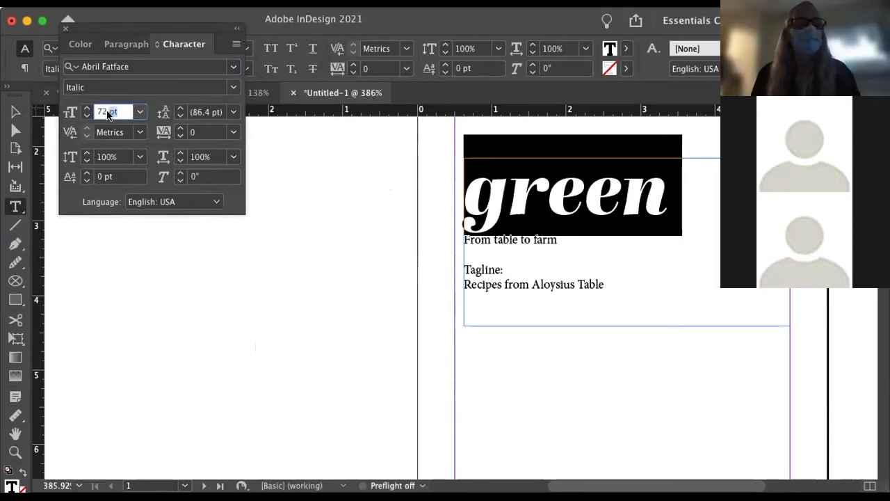
pyautogui.write('12-')
pyautogui.press('Return')
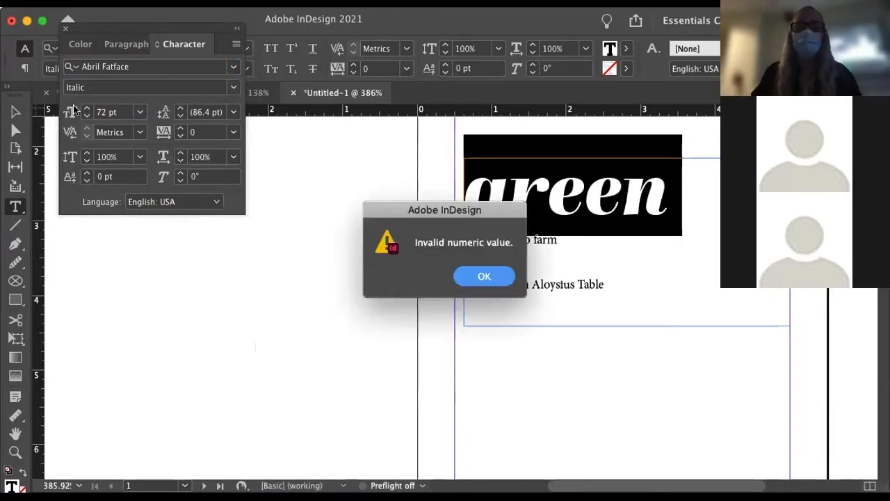
pyautogui.click(506, 275)
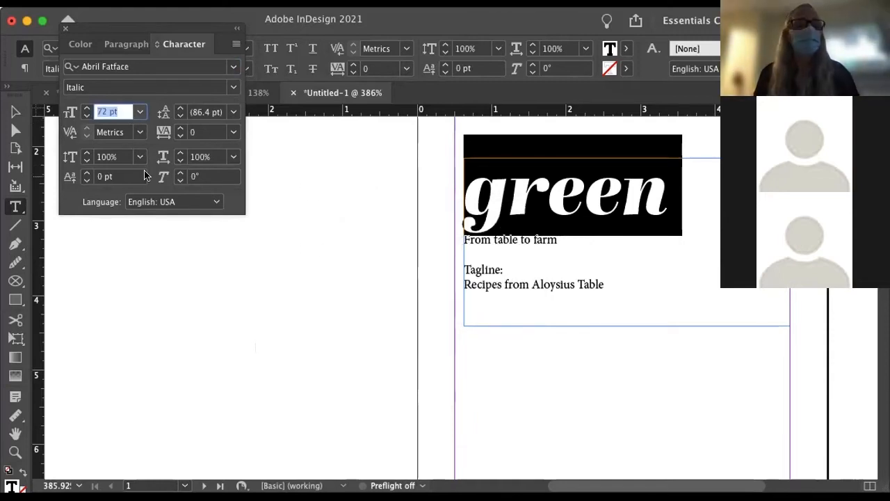
pyautogui.write('120')
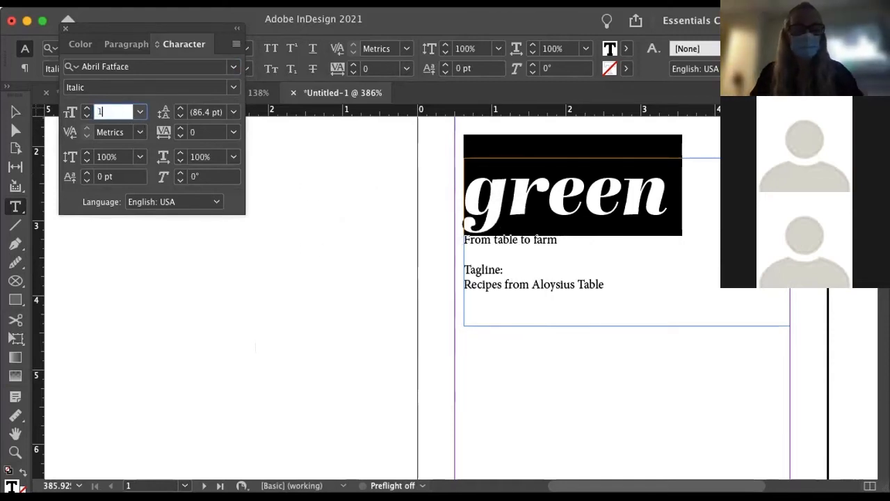
pyautogui.press('Return')
# Stretch the text frame's lower edge down past the bottom of the cover page to make room for the title
pyautogui.press('Escape')
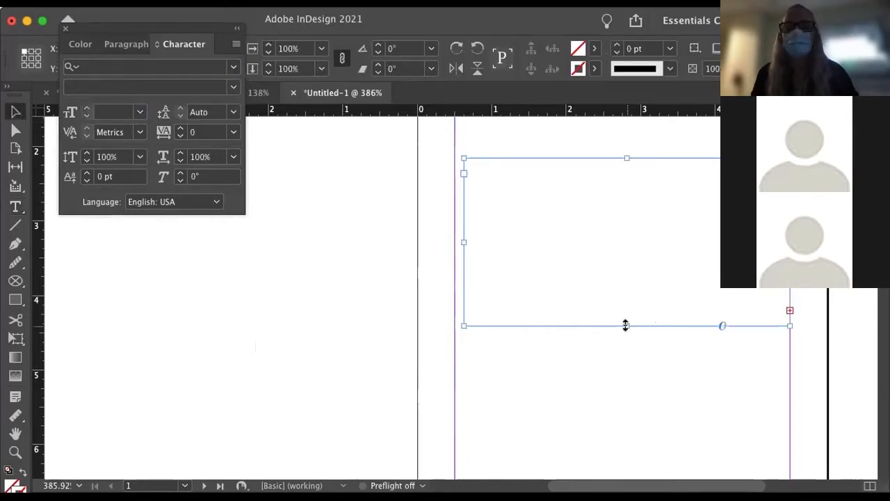
pyautogui.moveTo(626, 324); pyautogui.dragTo(631, 423)
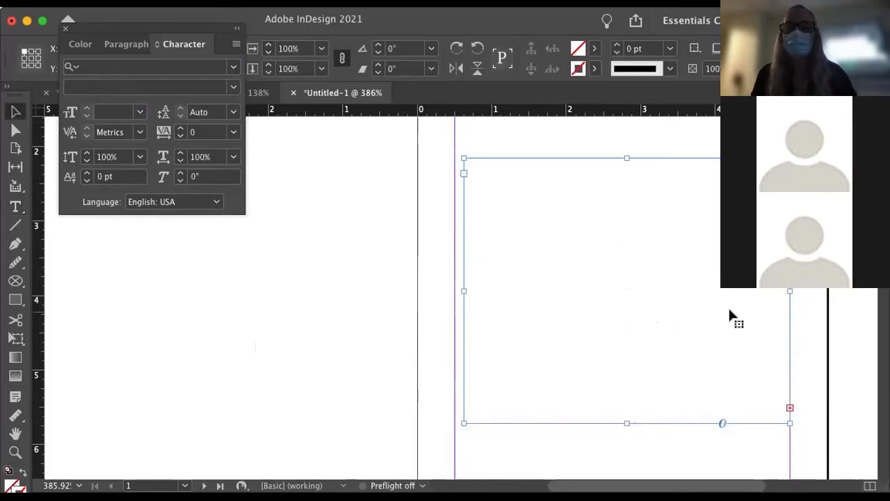
pyautogui.scroll(-3, 730, 312)
pyautogui.scroll(-2, 730, 313)
pyautogui.moveTo(657, 295); pyautogui.dragTo(675, 459)
pyautogui.press('super+minus')
pyautogui.press('super+minus')
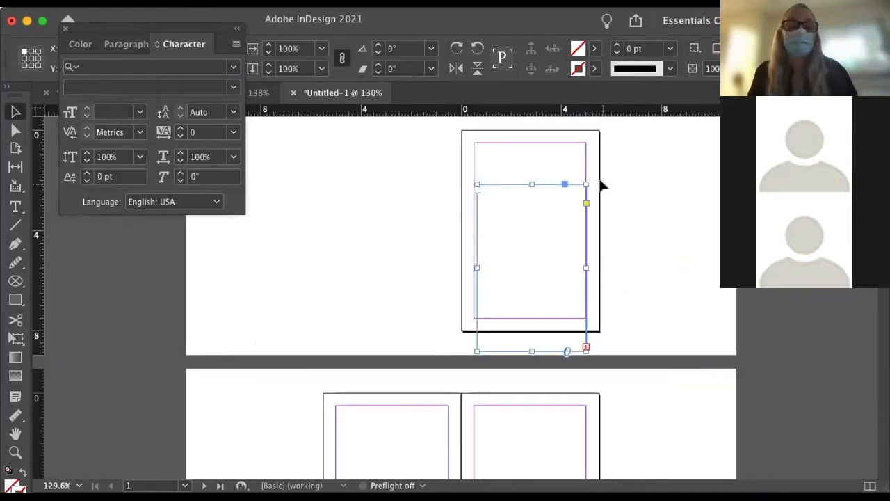
# Undo both text frame enlargements and the title's 120 pt font size
pyautogui.doubleClick(552, 195)
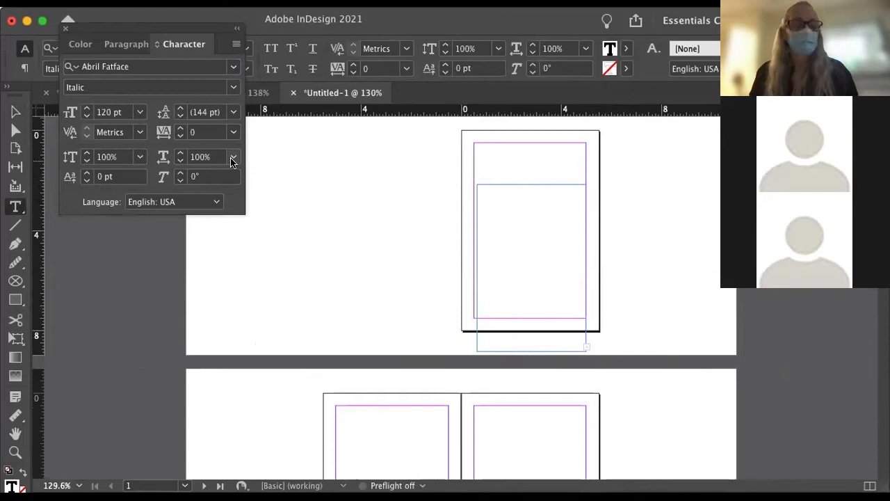
pyautogui.press('super+z')
pyautogui.press('super+z')
pyautogui.press('super+z')
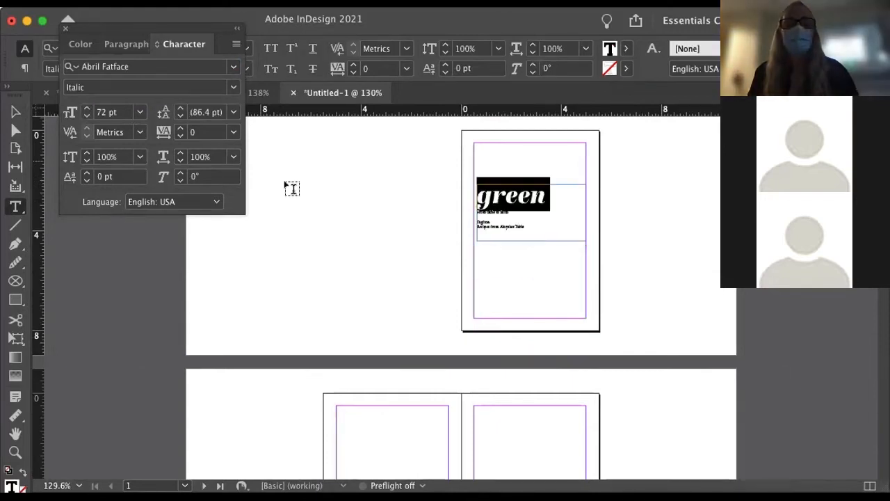
# Enlarge the title word "green" in one-point increments until it fills about three quarters of the frame's width
pyautogui.click(87, 115)
pyautogui.click(87, 115)
pyautogui.click(87, 115)
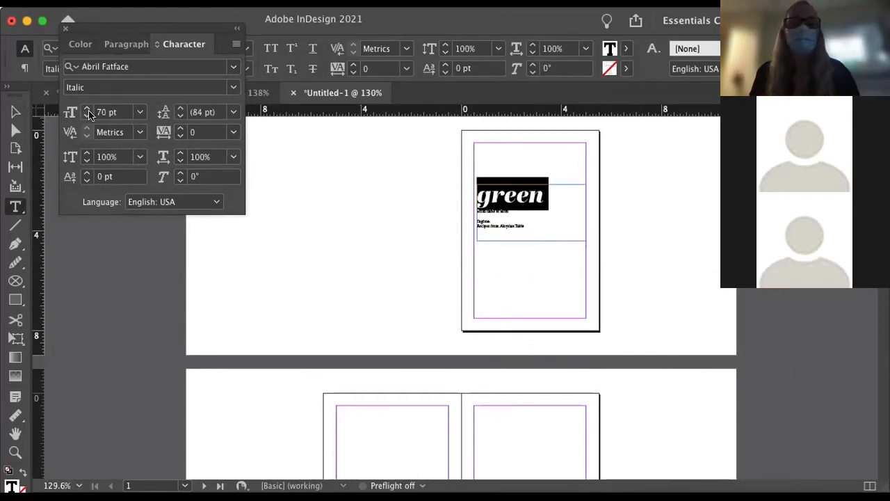
pyautogui.click(84, 107)
pyautogui.click(84, 107)
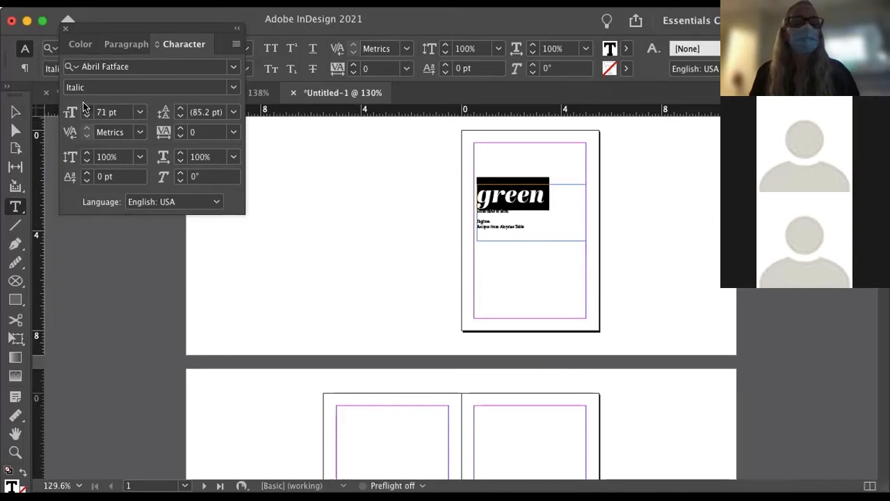
pyautogui.click(84, 107)
pyautogui.click(84, 107)
pyautogui.click(83, 107)
pyautogui.click(84, 107)
pyautogui.click(84, 107)
pyautogui.click(84, 107)
pyautogui.click(85, 108)
pyautogui.click(84, 108)
pyautogui.click(84, 108)
pyautogui.click(85, 107)
pyautogui.click(85, 108)
# Extend the cover text frame's lower edge down to just above the page's bottom margin
pyautogui.click(21, 109)
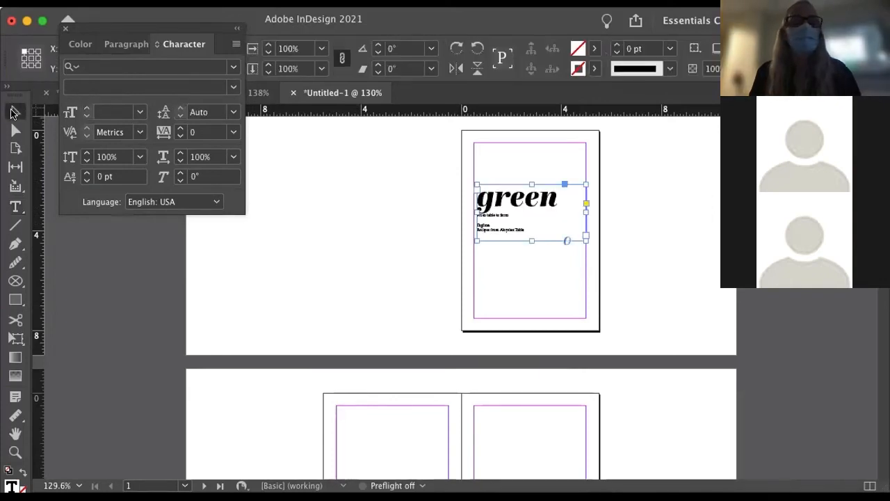
pyautogui.moveTo(532, 241); pyautogui.dragTo(529, 306)
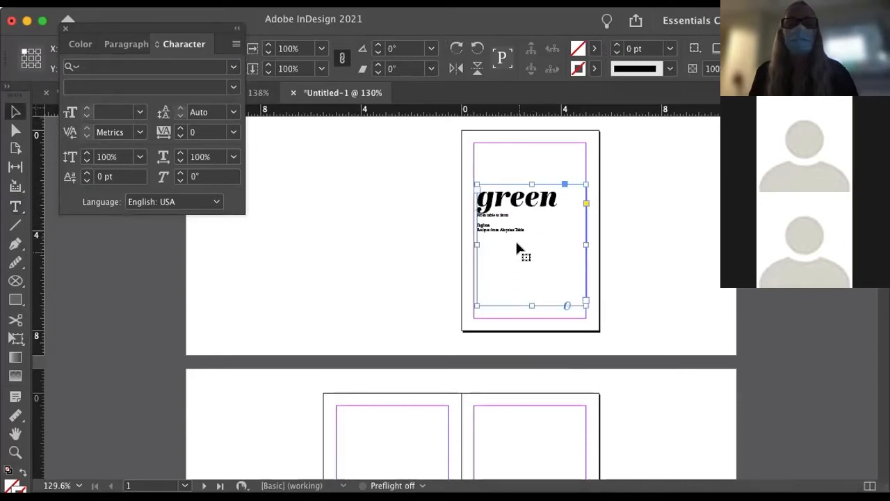
pyautogui.doubleClick(522, 230)
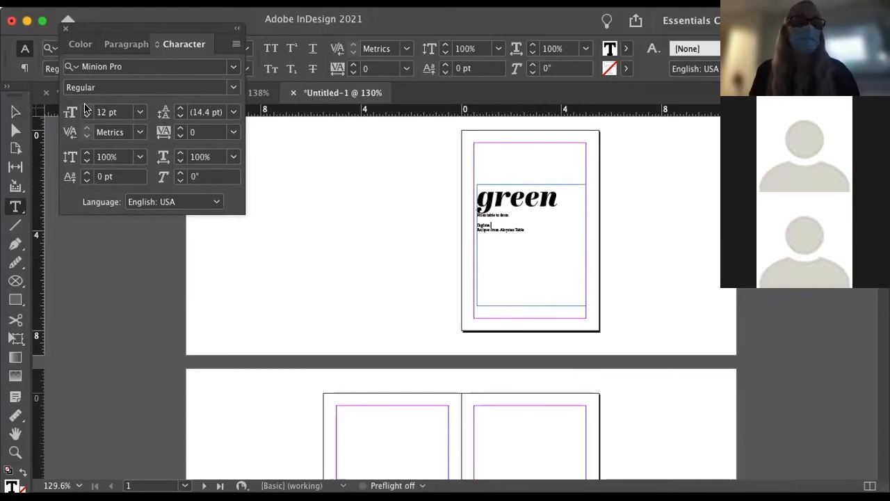
pyautogui.click(13, 112)
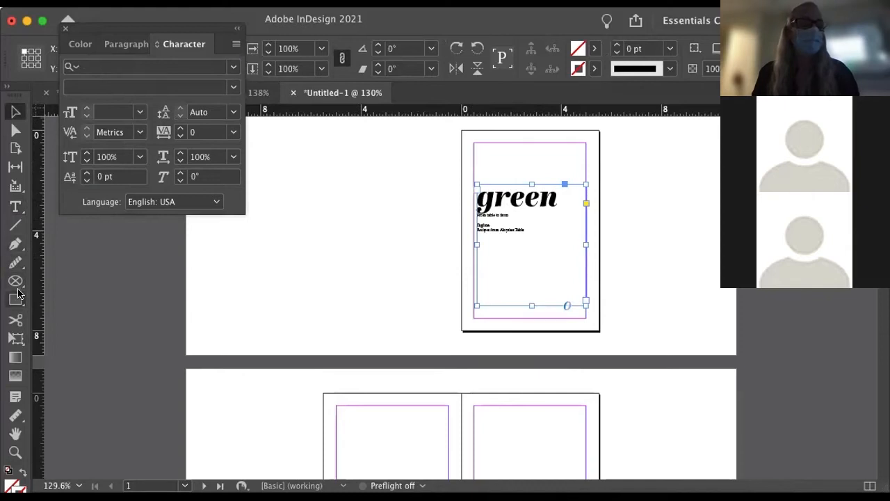
# Draw an empty rectangle frame covering the entire cover page, edge to edge
pyautogui.moveTo(16, 281); pyautogui.dragTo(42, 298)
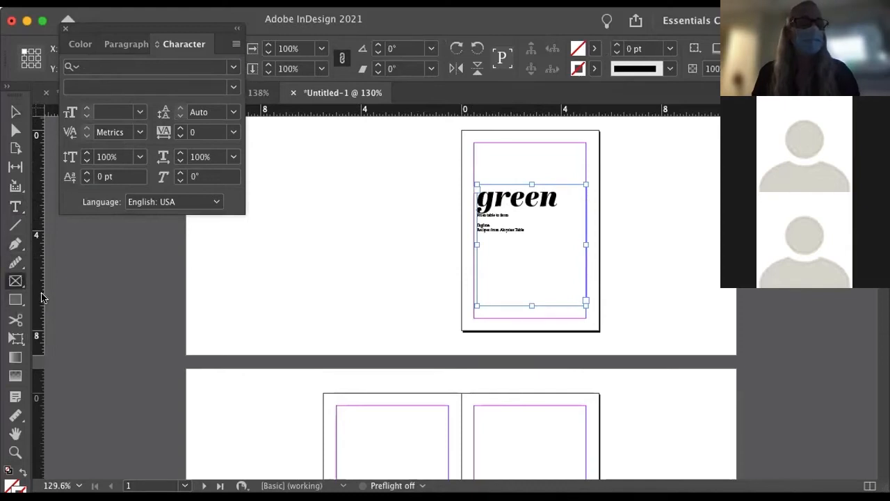
pyautogui.moveTo(462, 130); pyautogui.dragTo(600, 331)
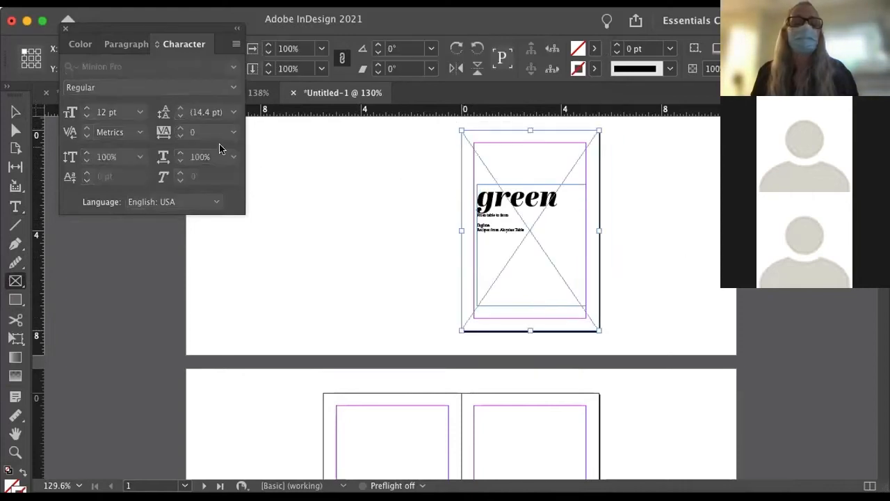
# Examine the default fill swatches available for the cover frame
pyautogui.click(595, 50)
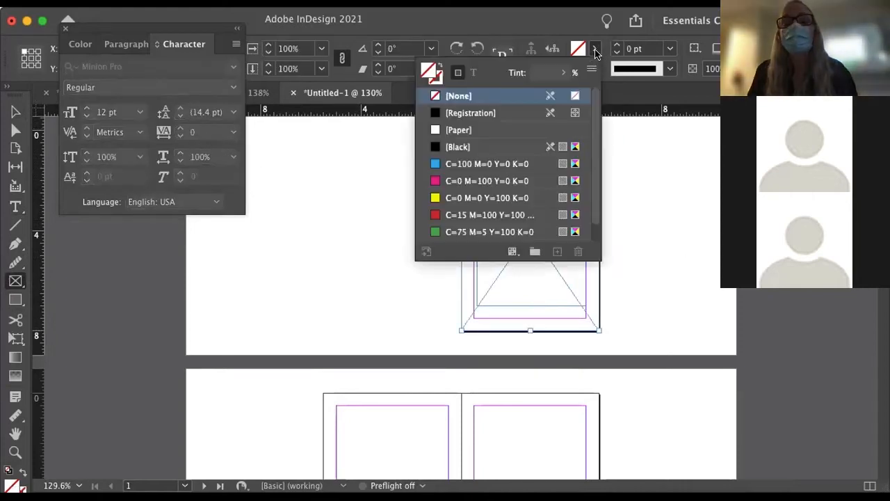
pyautogui.scroll(-1, 462, 133)
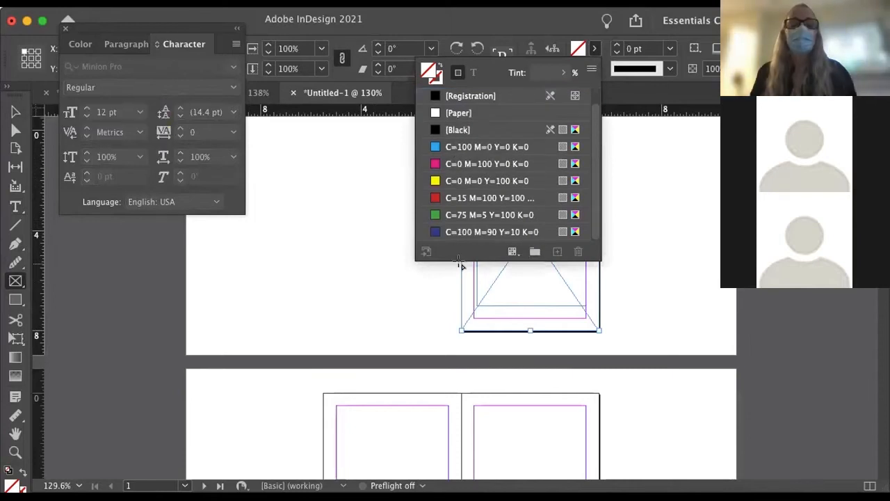
pyautogui.scroll(1, 472, 188)
pyautogui.scroll(-1, 471, 188)
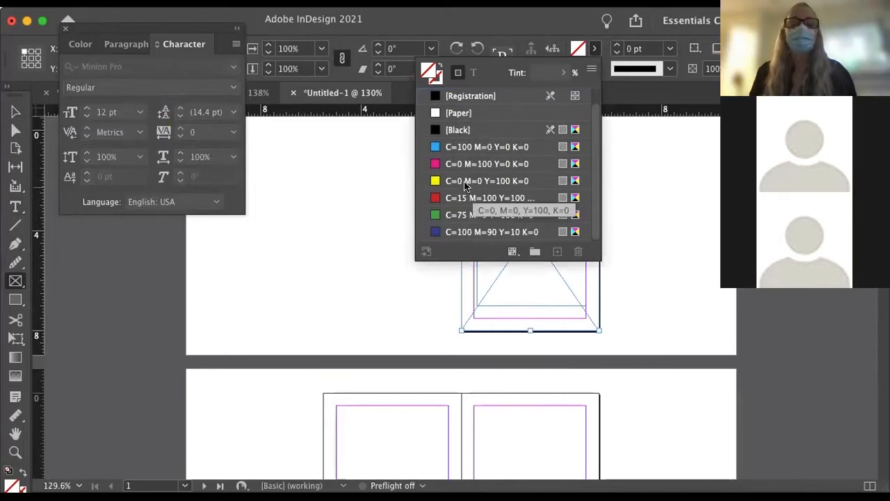
pyautogui.scroll(1, 464, 186)
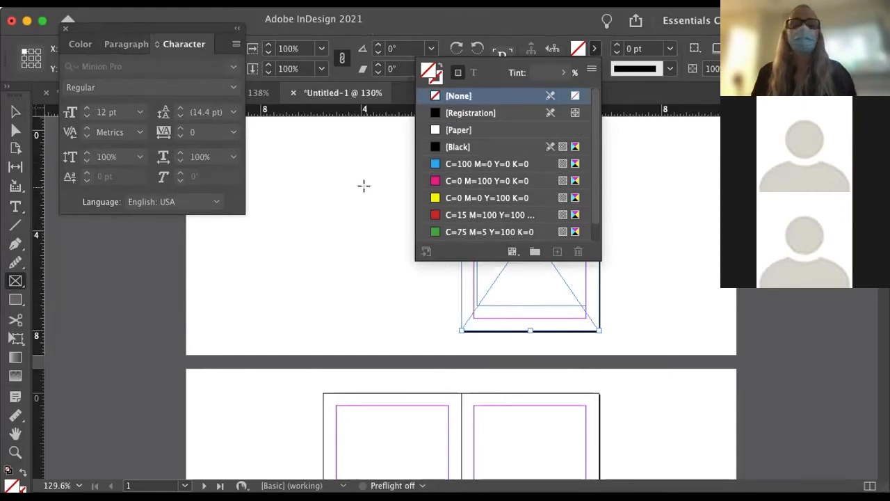
pyautogui.click(16, 111)
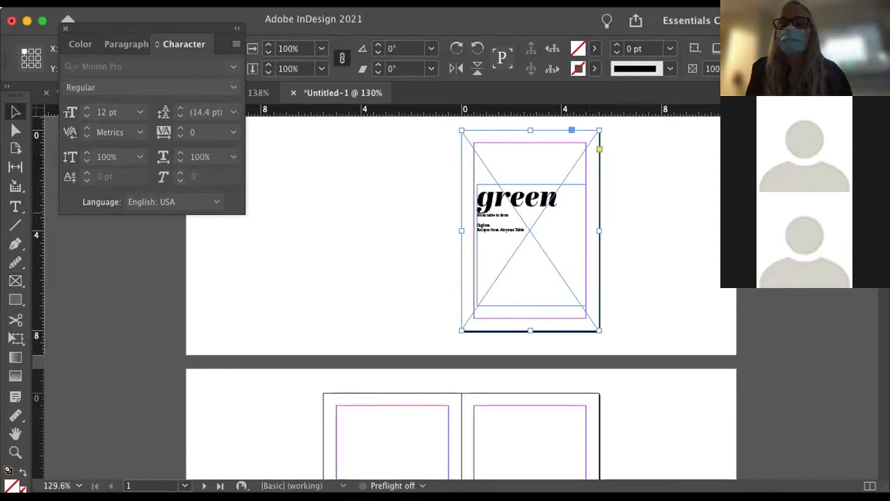
# Bring the document's swatches into full view and start a new color swatch
pyautogui.press('F5')
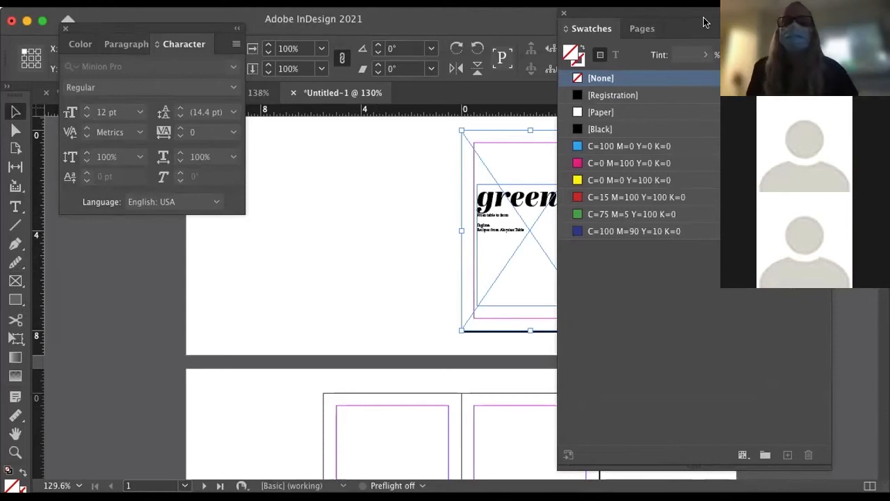
pyautogui.moveTo(689, 24); pyautogui.dragTo(674, 24)
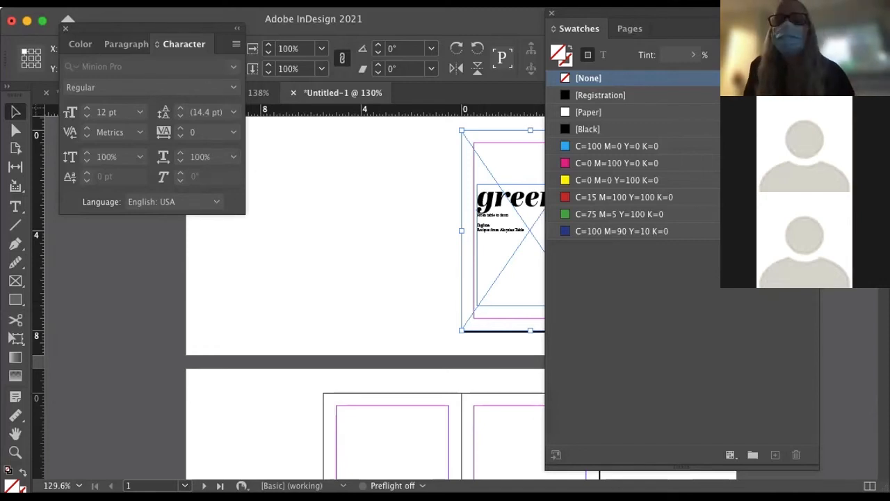
pyautogui.click(810, 28)
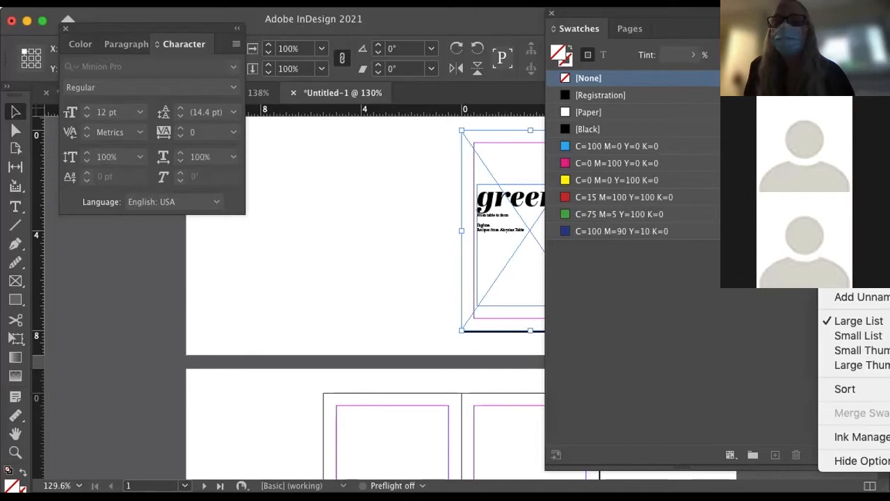
pyautogui.click(810, 28)
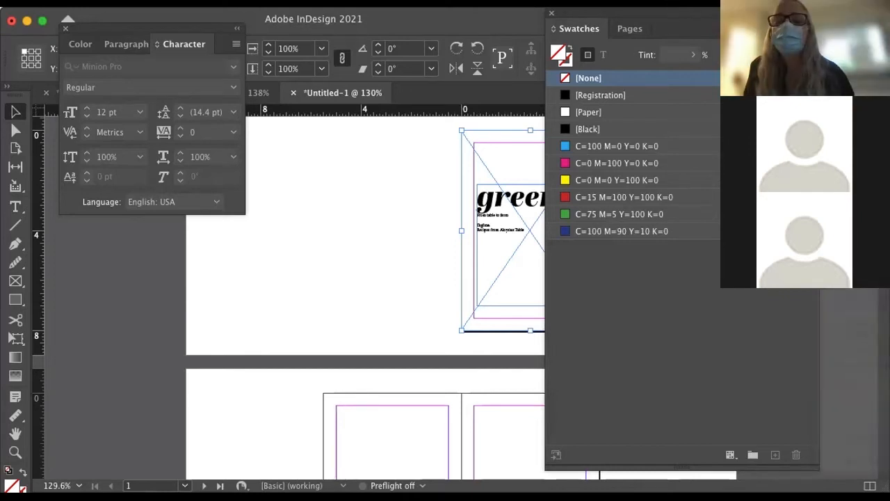
pyautogui.moveTo(685, 19); pyautogui.dragTo(530, 18)
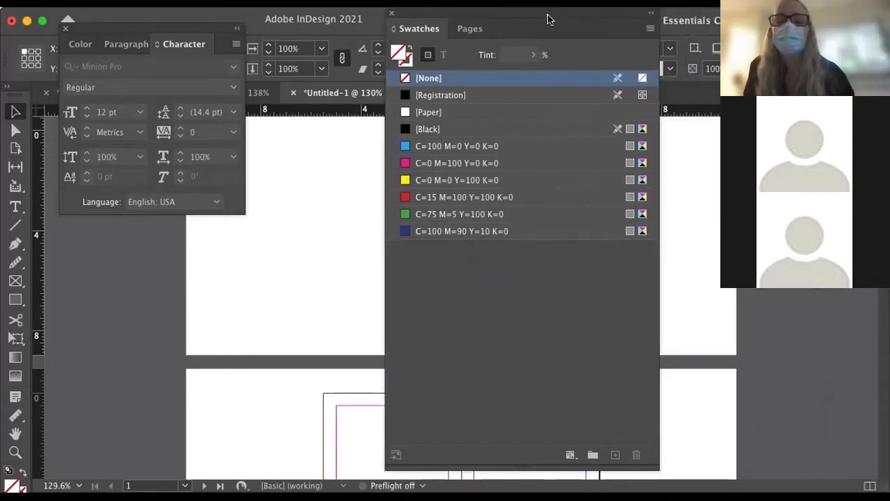
pyautogui.click(647, 28)
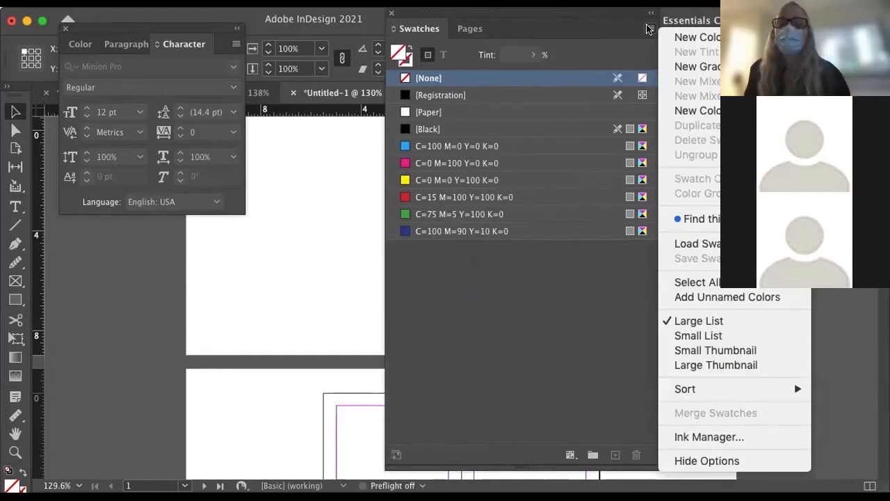
pyautogui.click(684, 36)
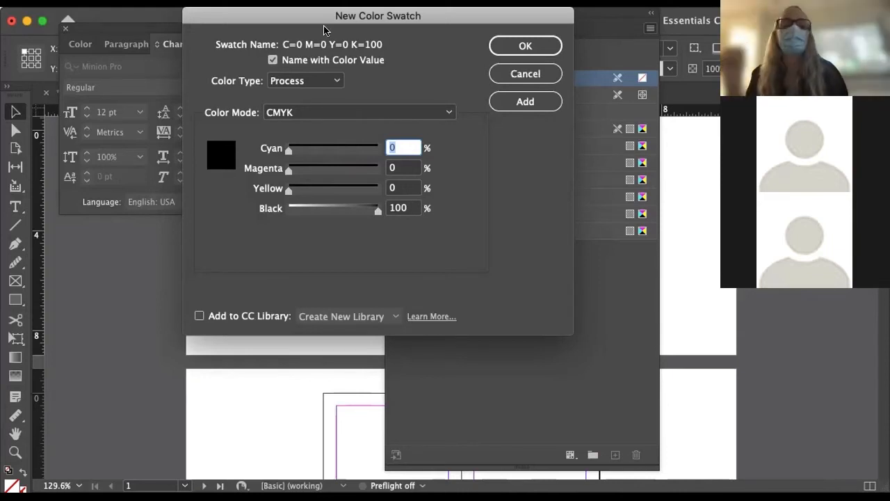
# Set the new swatch's color type to Spot and its color mode to PANTONE+ Solid Coated
pyautogui.click(381, 113)
pyautogui.click(331, 80)
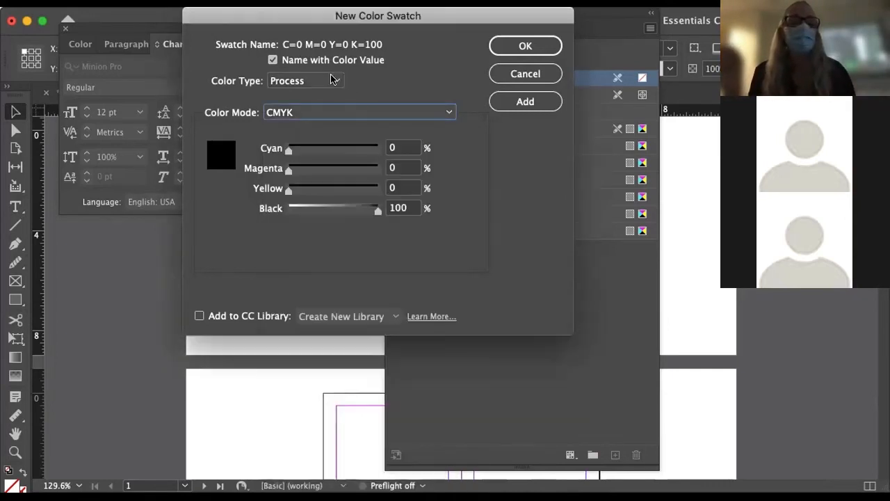
pyautogui.click(331, 79)
pyautogui.click(332, 112)
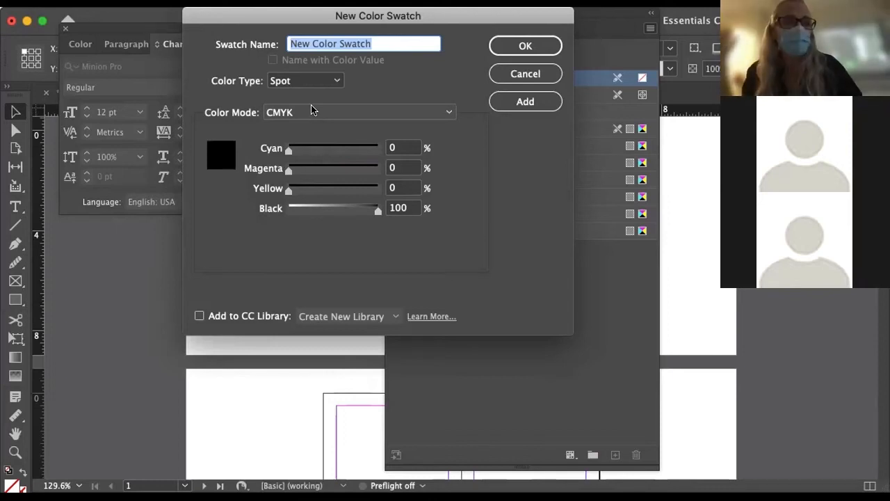
pyautogui.click(312, 113)
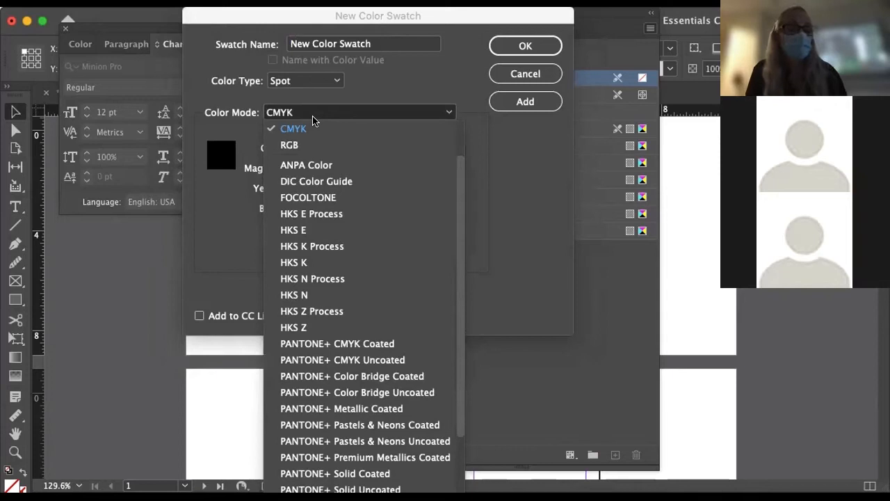
pyautogui.scroll(-3, 315, 178)
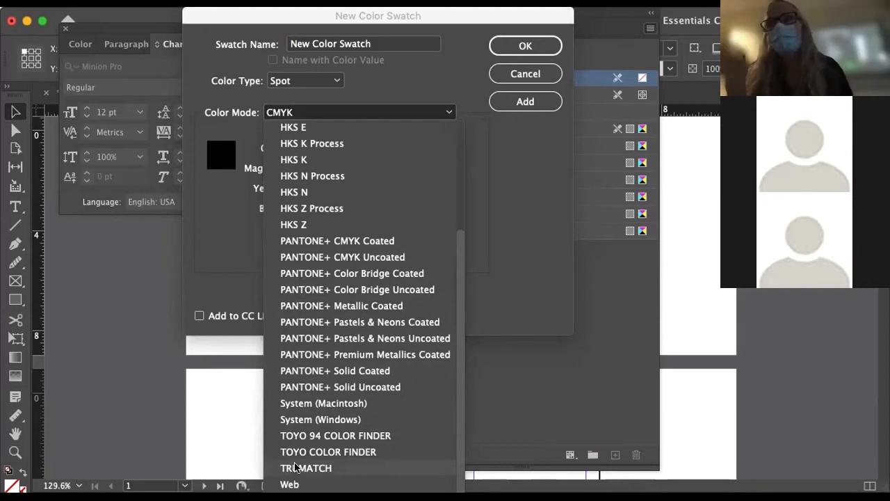
pyautogui.click(282, 375)
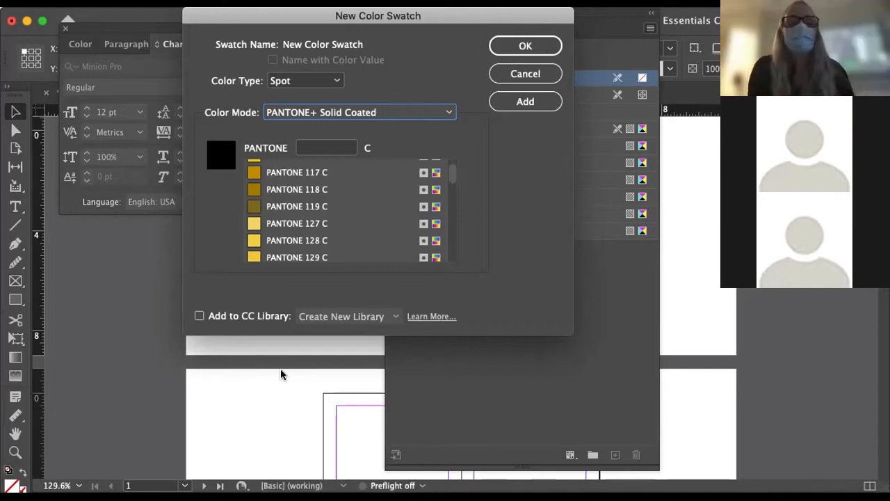
# Add the yellows PANTONE 119 C and PANTONE 121 C to the document's swatches
pyautogui.click(279, 207)
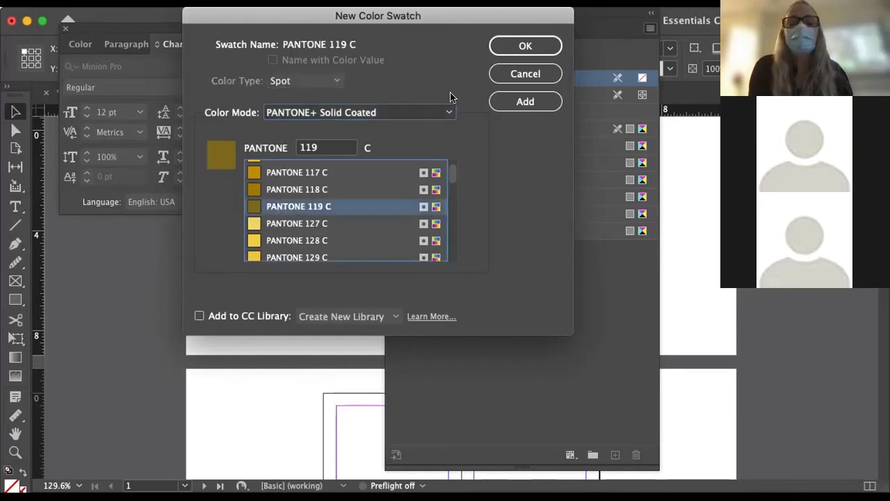
pyautogui.click(518, 101)
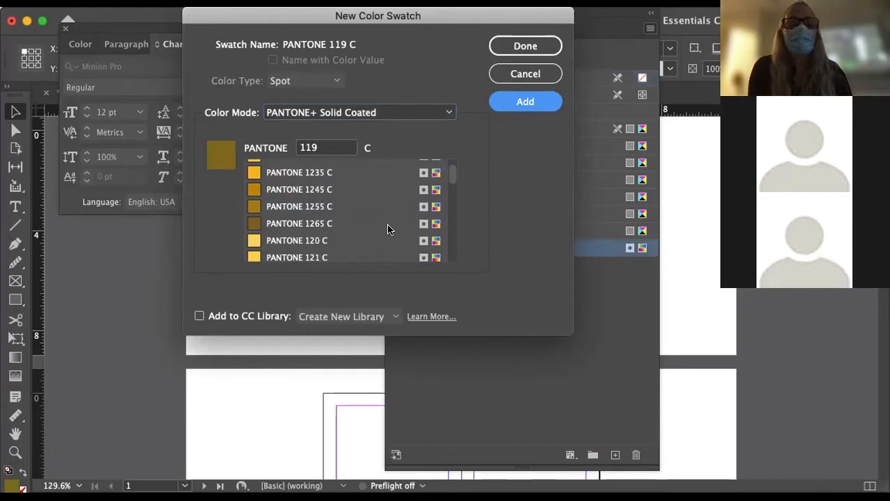
pyautogui.click(335, 257)
pyautogui.click(498, 106)
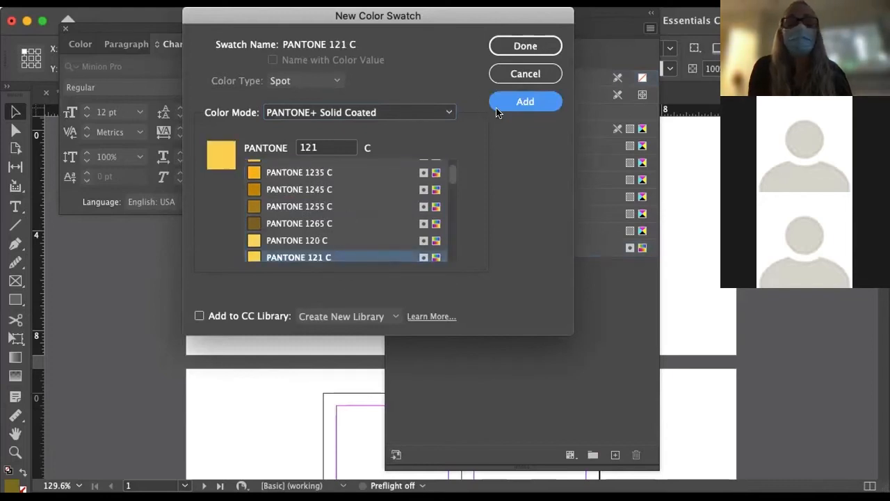
# Add the orange PANTONE 7578 C to the document's swatches
pyautogui.moveTo(451, 183); pyautogui.dragTo(451, 202)
pyautogui.scroll(3, 451, 202)
pyautogui.scroll(10, 337, 201)
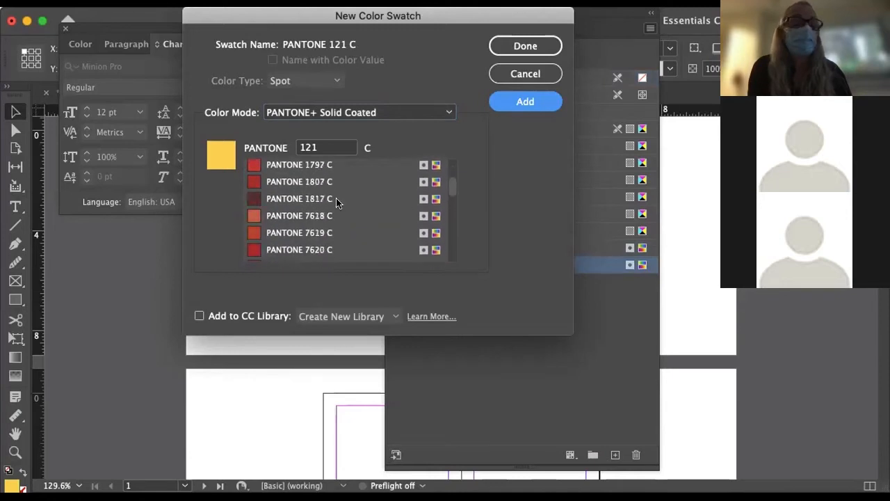
pyautogui.scroll(10, 337, 202)
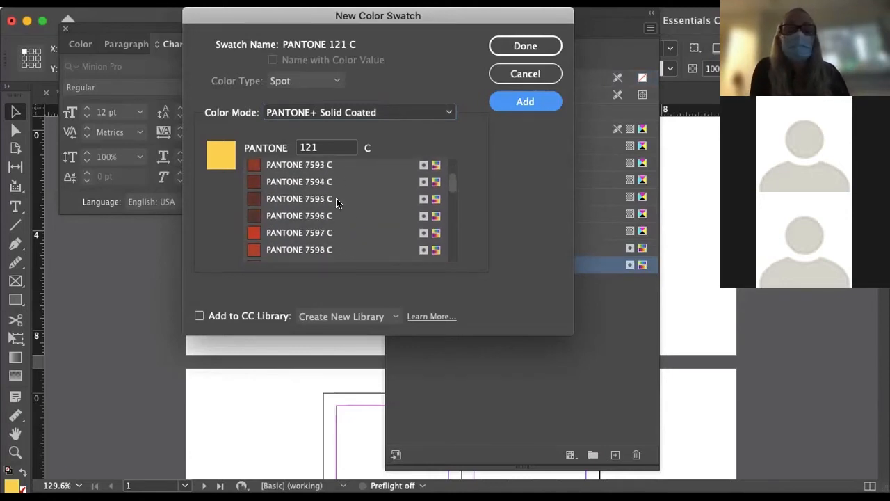
pyautogui.scroll(2, 337, 202)
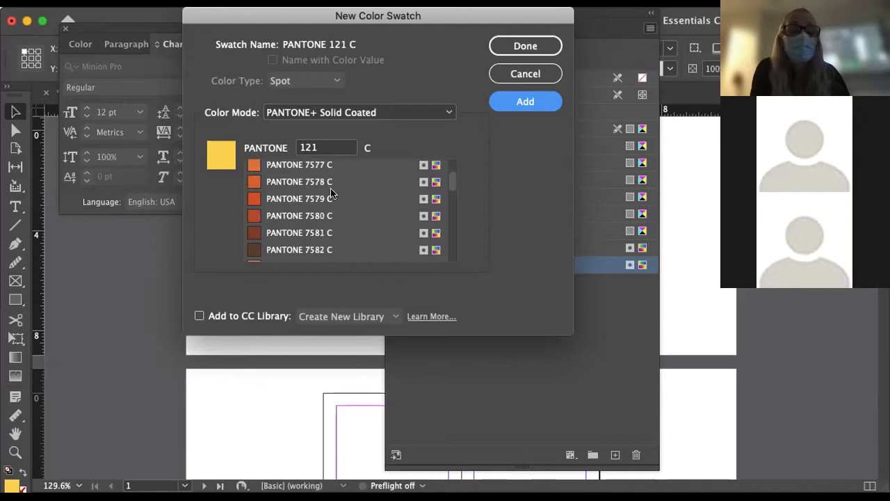
pyautogui.click(331, 184)
pyautogui.click(501, 103)
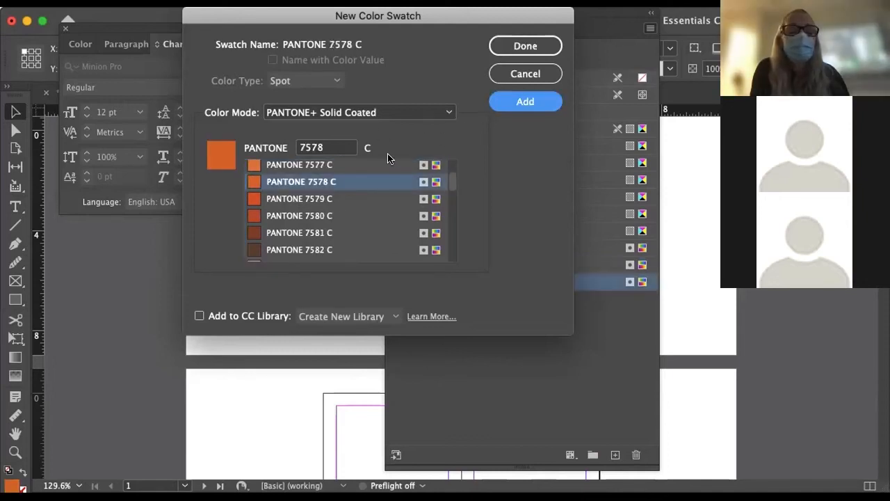
# Add the red-orange PANTONE 7597 C to the document's swatches
pyautogui.scroll(-6, 352, 245)
pyautogui.scroll(-2, 353, 241)
pyautogui.scroll(3, 352, 242)
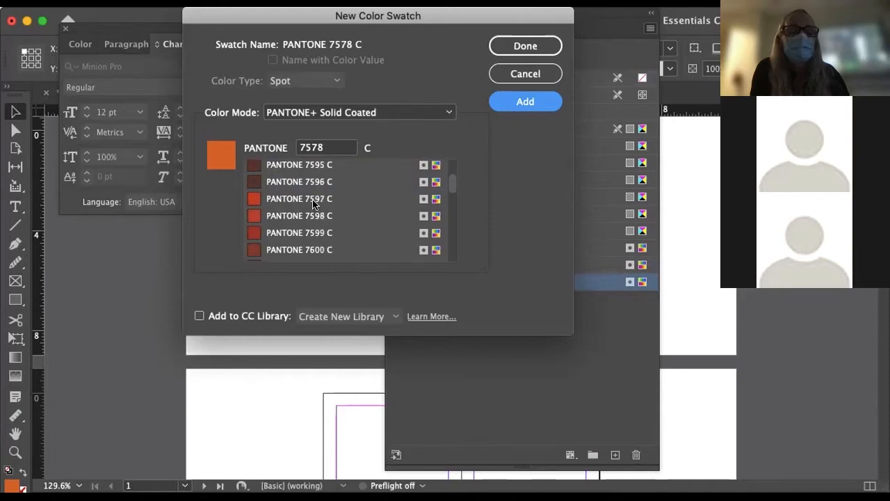
pyautogui.click(313, 199)
pyautogui.click(515, 101)
# Add the dark violet PANTONE 273 C to the document's swatches
pyautogui.scroll(-3, 393, 214)
pyautogui.scroll(-8, 393, 214)
pyautogui.scroll(-10, 393, 215)
pyautogui.moveTo(453, 189); pyautogui.dragTo(367, 207)
pyautogui.scroll(-10, 367, 206)
pyautogui.scroll(-2, 368, 206)
pyautogui.click(312, 233)
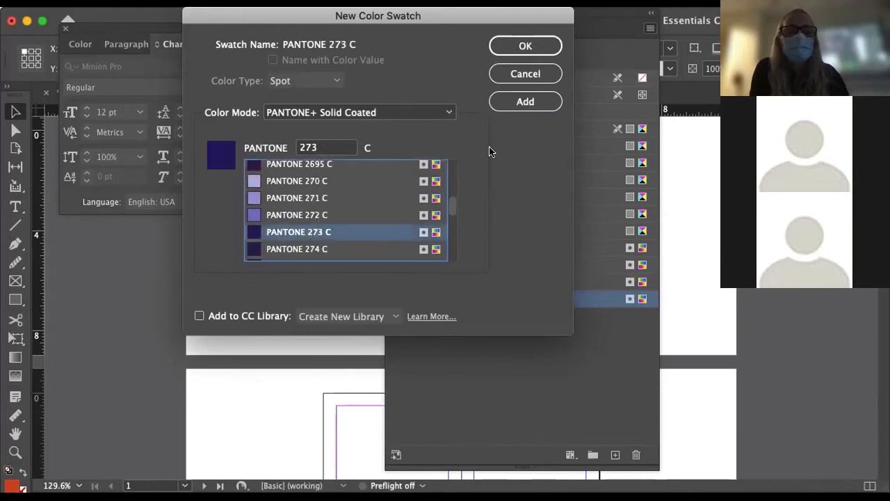
pyautogui.click(500, 102)
# Add the grayish greens PANTONE 5625 C and PANTONE 5615 C to the document's swatches
pyautogui.scroll(-5, 357, 217)
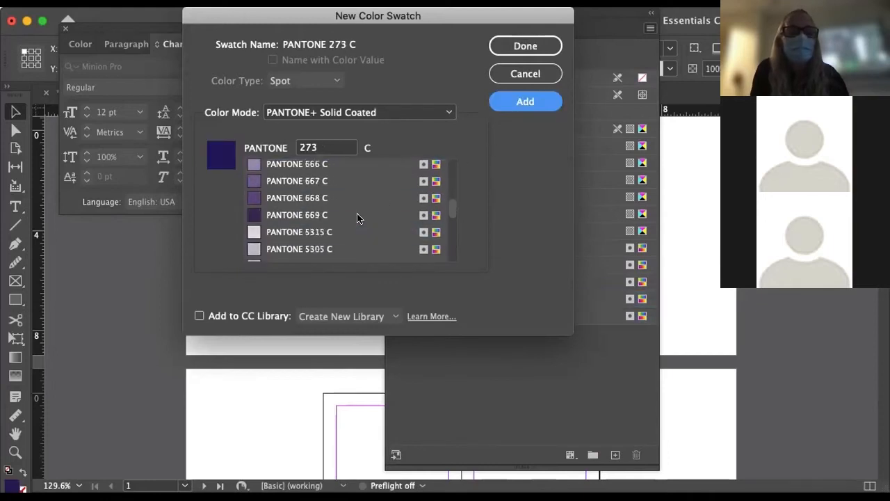
pyautogui.scroll(-5, 451, 214)
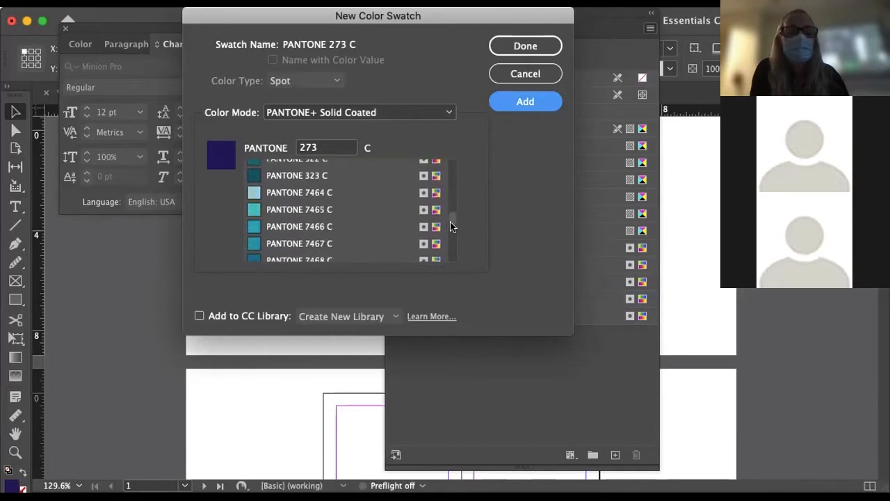
pyautogui.scroll(-8, 446, 229)
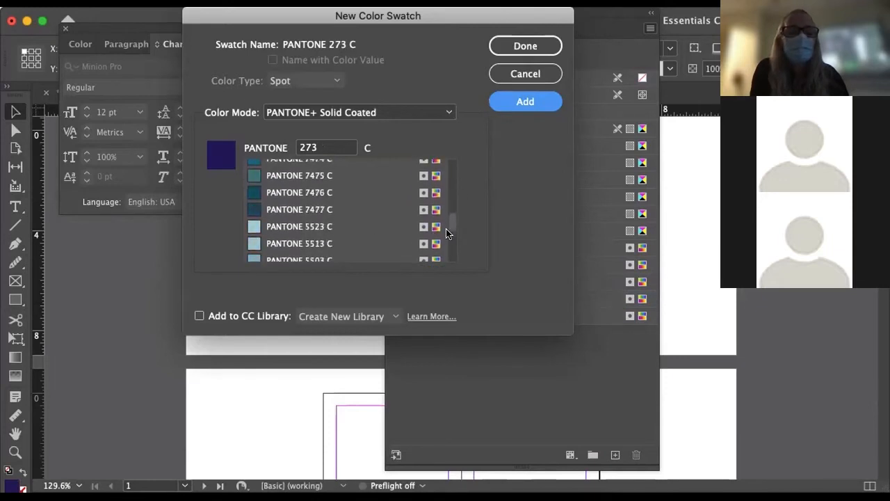
pyautogui.scroll(-6, 350, 200)
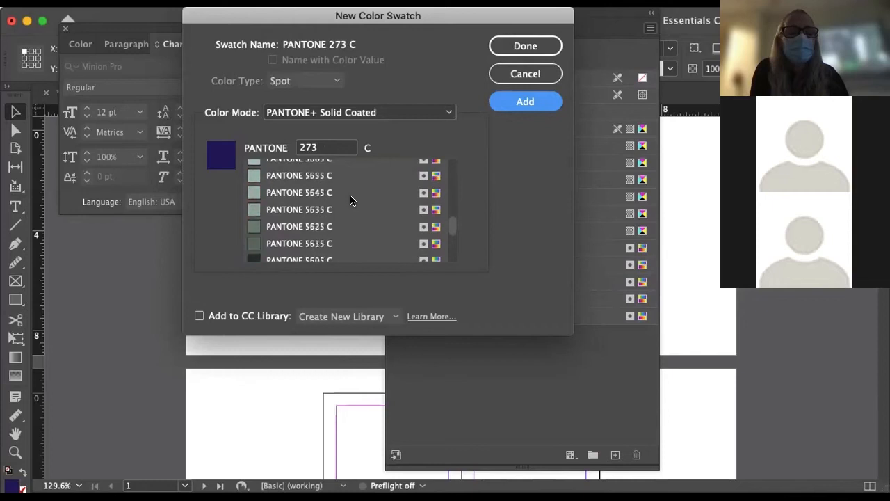
pyautogui.click(337, 192)
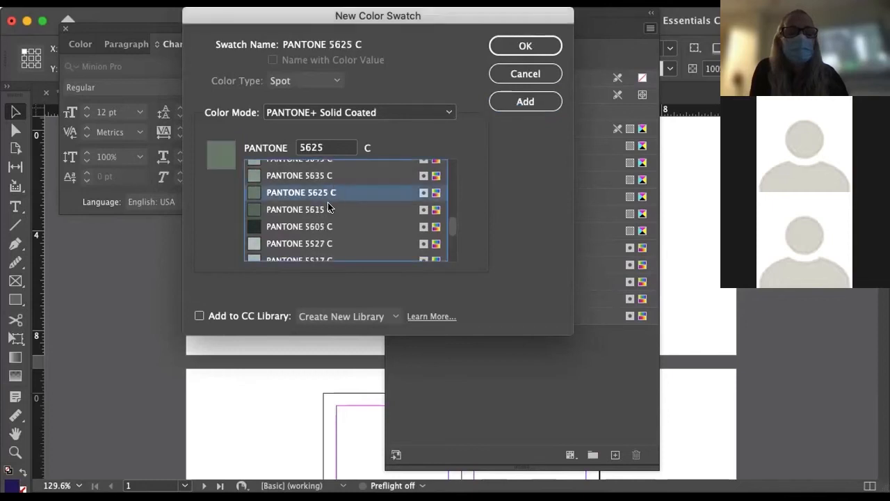
pyautogui.click(499, 109)
pyautogui.click(334, 210)
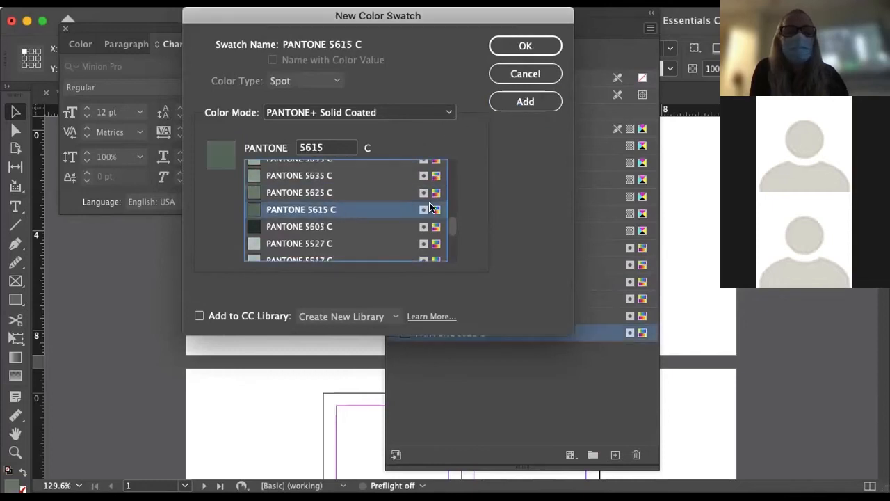
pyautogui.click(496, 108)
pyautogui.scroll(-10, 376, 201)
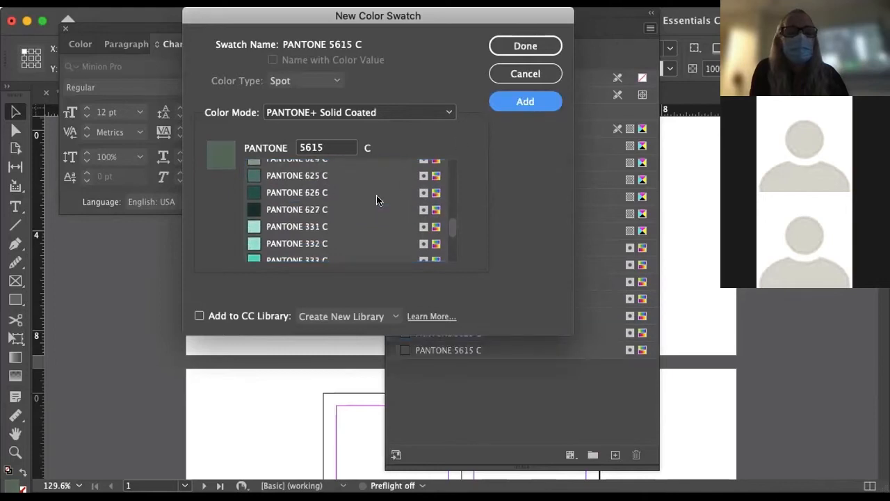
# Add the greens PANTONE 360 C, PANTONE 361 C and PANTONE 7743 C to the document's swatches
pyautogui.moveTo(453, 221); pyautogui.dragTo(452, 235)
pyautogui.click(300, 234)
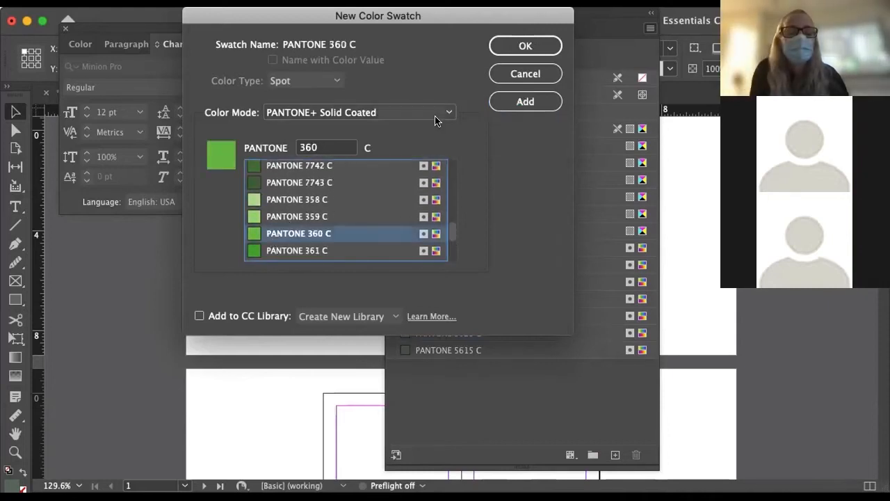
pyautogui.click(525, 101)
pyautogui.click(306, 250)
pyautogui.click(503, 108)
pyautogui.click(333, 183)
pyautogui.click(504, 101)
# Add PANTONE 370 C, PANTONE 371 C and PANTONE 372 C to the document's swatches and finish creating PANTONE swatches
pyautogui.scroll(-4, 288, 231)
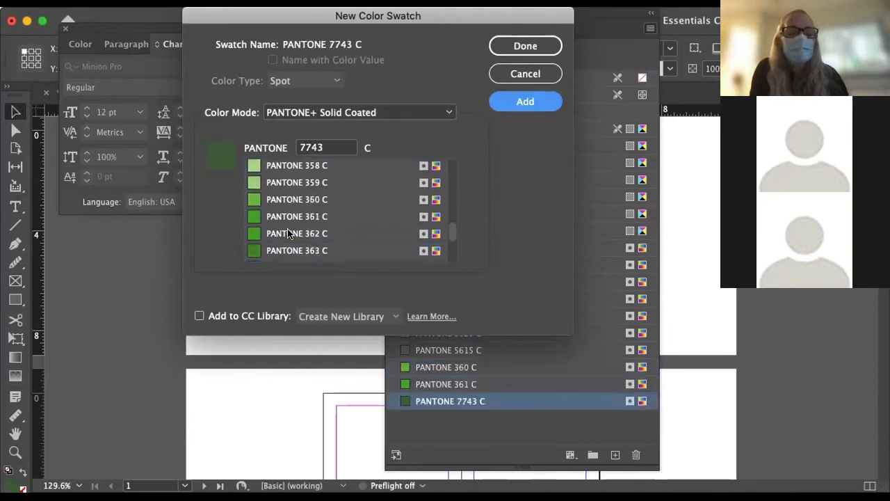
pyautogui.click(288, 217)
pyautogui.click(496, 100)
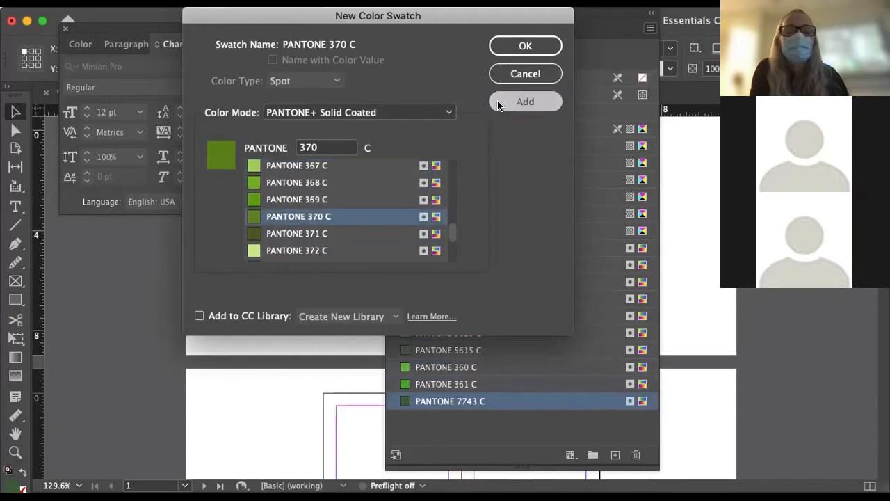
pyautogui.click(312, 237)
pyautogui.click(496, 101)
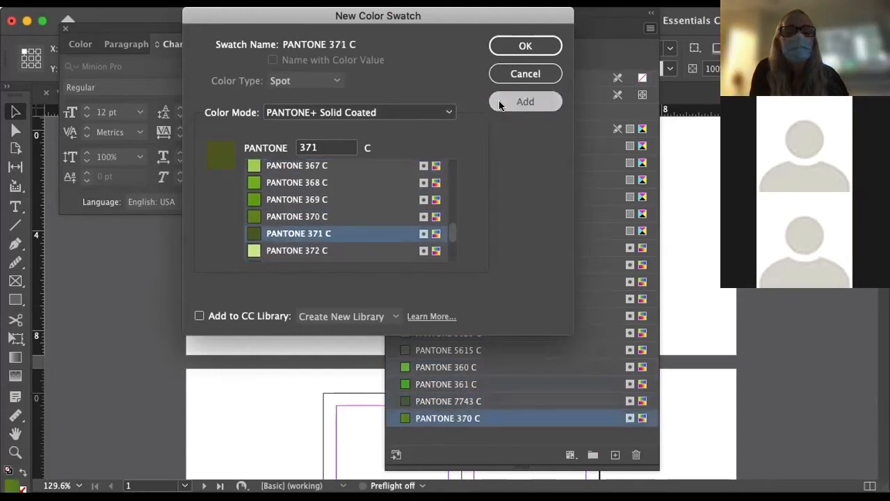
pyautogui.click(339, 250)
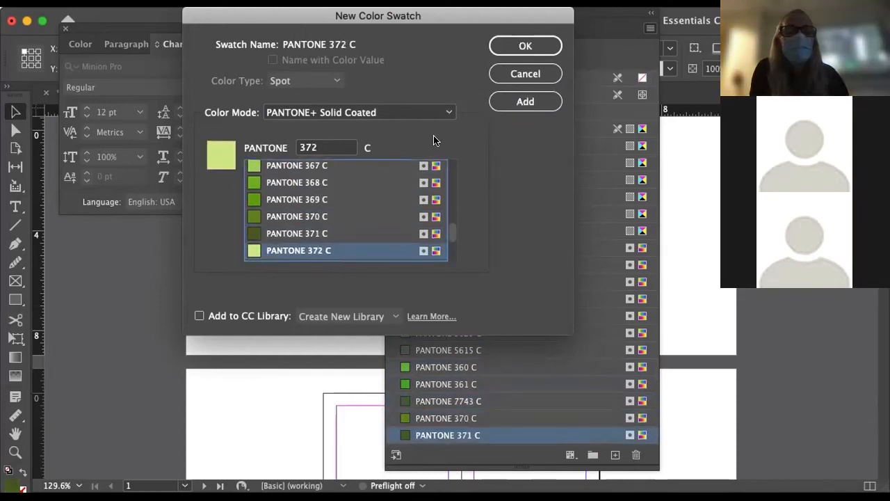
pyautogui.click(496, 101)
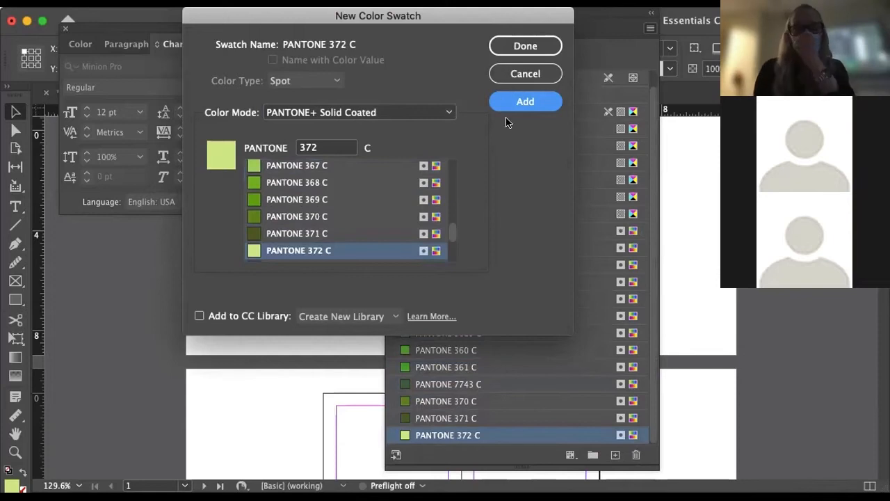
pyautogui.click(510, 41)
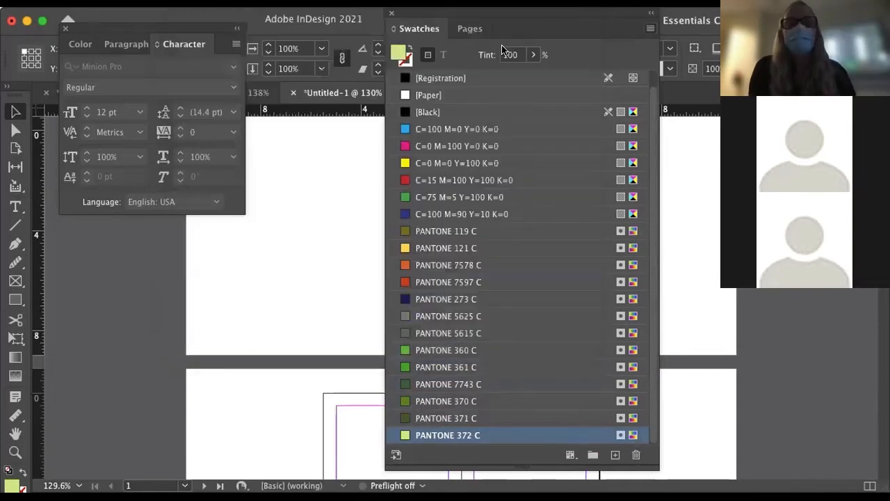
pyautogui.moveTo(489, 16); pyautogui.dragTo(549, 15)
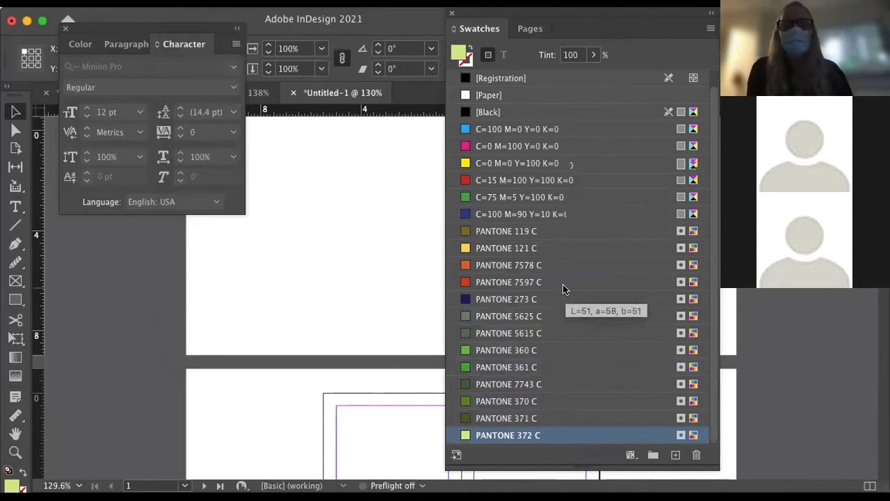
pyautogui.scroll(1, 603, 399)
pyautogui.scroll(-1, 452, 130)
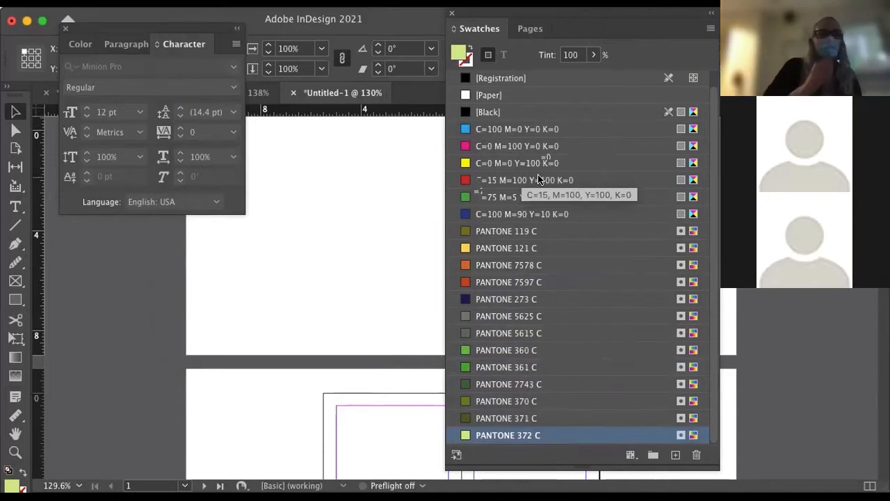
pyautogui.scroll(1, 539, 179)
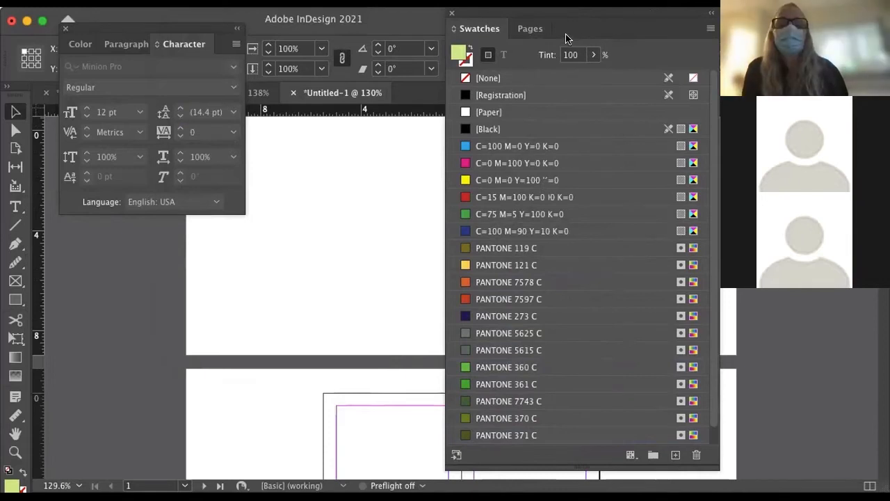
# Start a new spot color swatch in CMYK mode and mix a green of Cyan 27, Magenta 0, Yellow 80 and Black 0
pyautogui.click(711, 28)
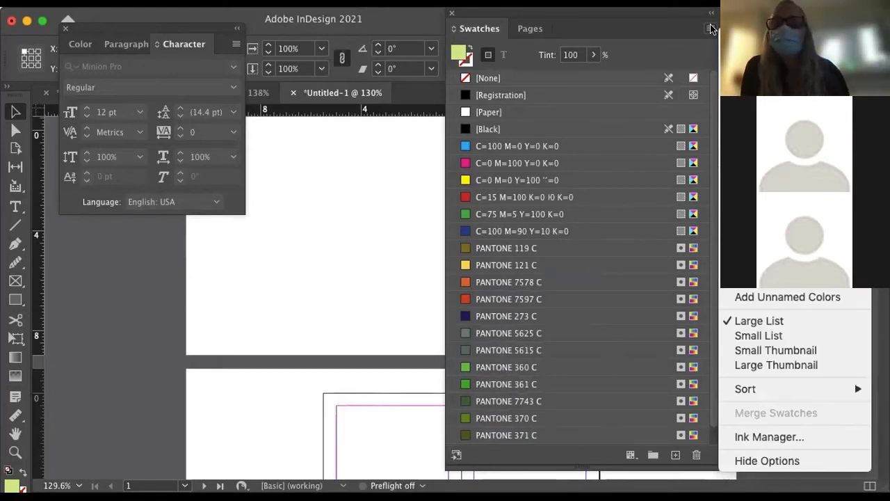
pyautogui.click(765, 37)
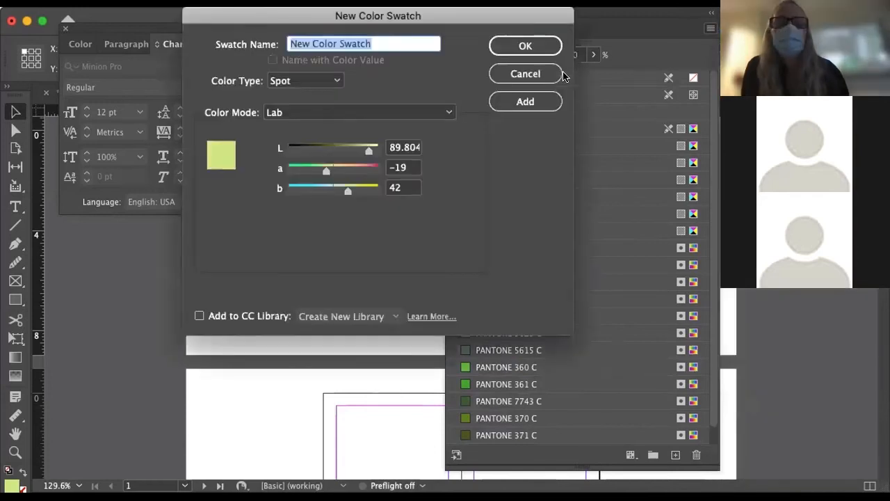
pyautogui.click(305, 111)
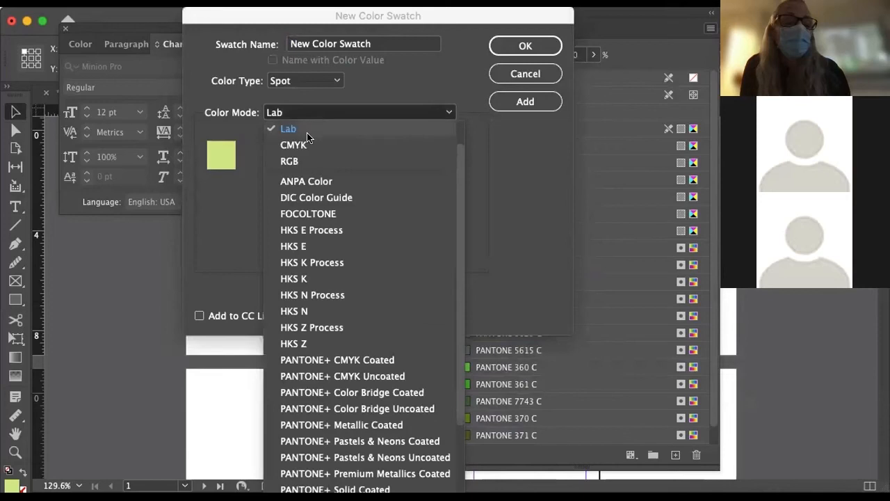
pyautogui.click(308, 145)
pyautogui.moveTo(308, 147)
pyautogui.mouseDown()
pyautogui.moveTo(328, 148)
pyautogui.moveTo(302, 148)
pyautogui.mouseUp()
pyautogui.moveTo(335, 191); pyautogui.dragTo(348, 189)
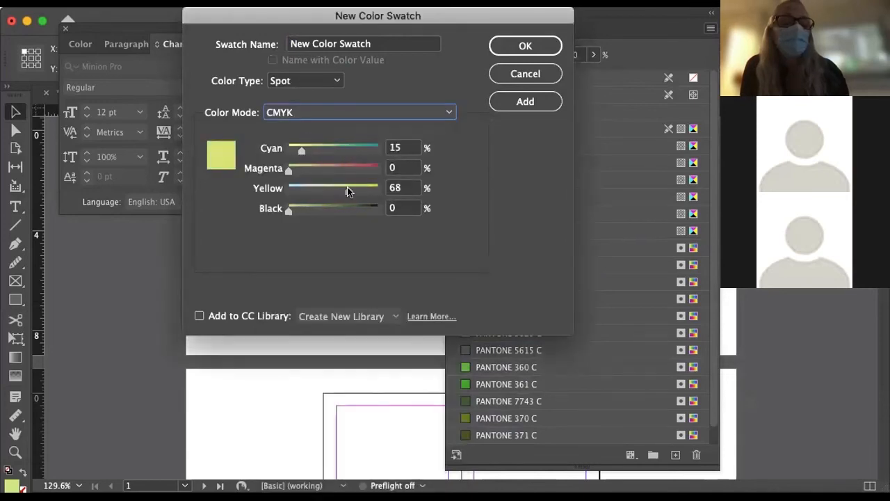
pyautogui.moveTo(285, 213)
pyautogui.mouseDown()
pyautogui.moveTo(306, 212)
pyautogui.moveTo(287, 211)
pyautogui.mouseUp()
pyautogui.moveTo(348, 189)
pyautogui.mouseDown()
pyautogui.moveTo(367, 188)
pyautogui.moveTo(359, 189)
pyautogui.mouseUp()
pyautogui.moveTo(301, 151); pyautogui.dragTo(312, 150)
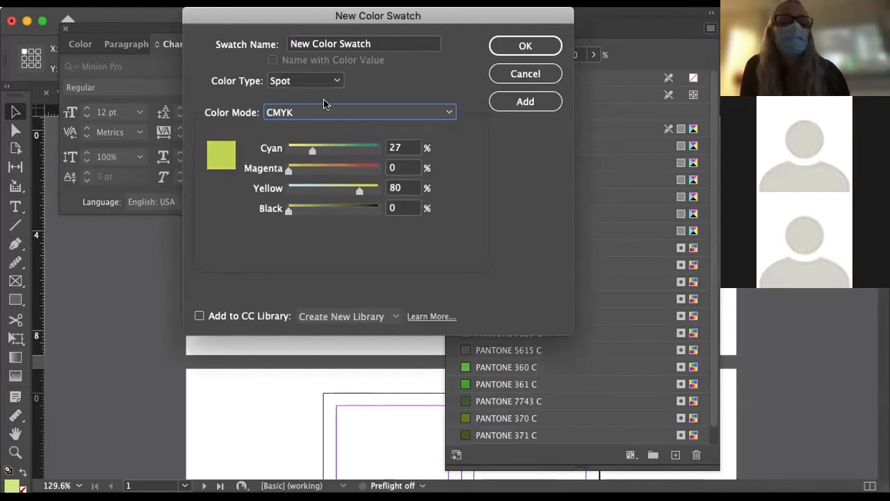
# Name the new CMYK swatch "BB Green Swatch" and create it
pyautogui.tripleClick(323, 46)
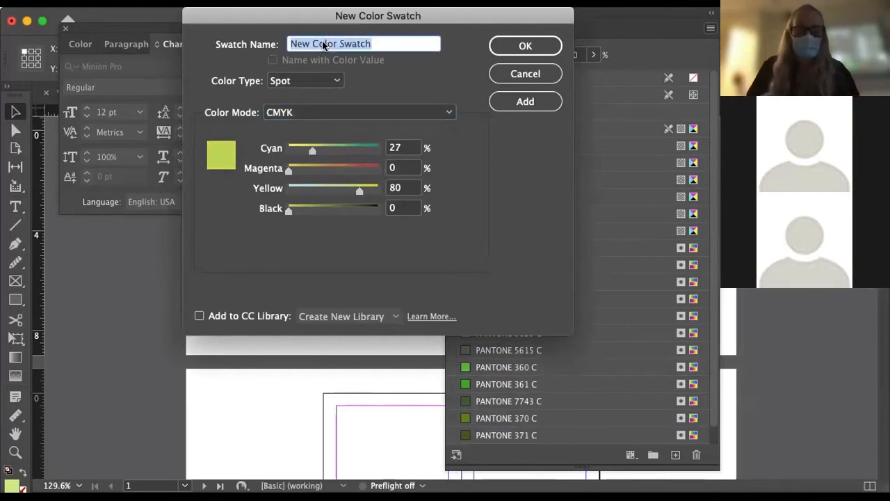
pyautogui.write('BB ')
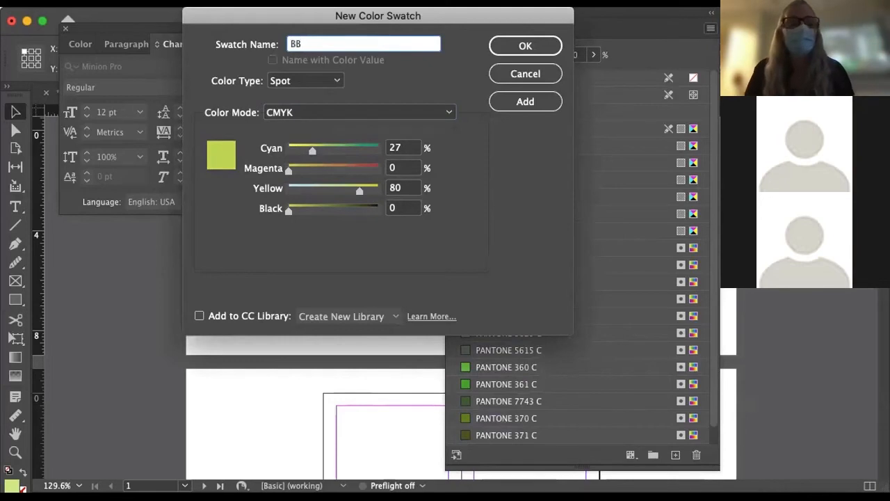
pyautogui.write('Green Swatch')
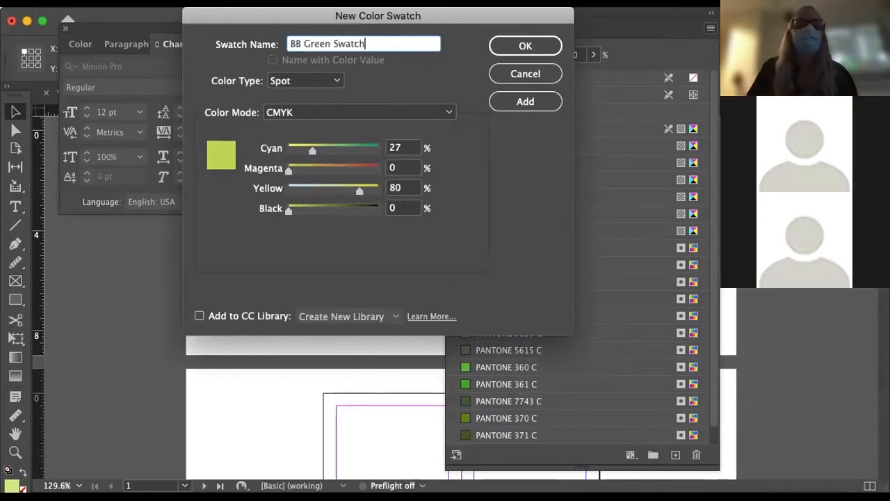
pyautogui.press('Return')
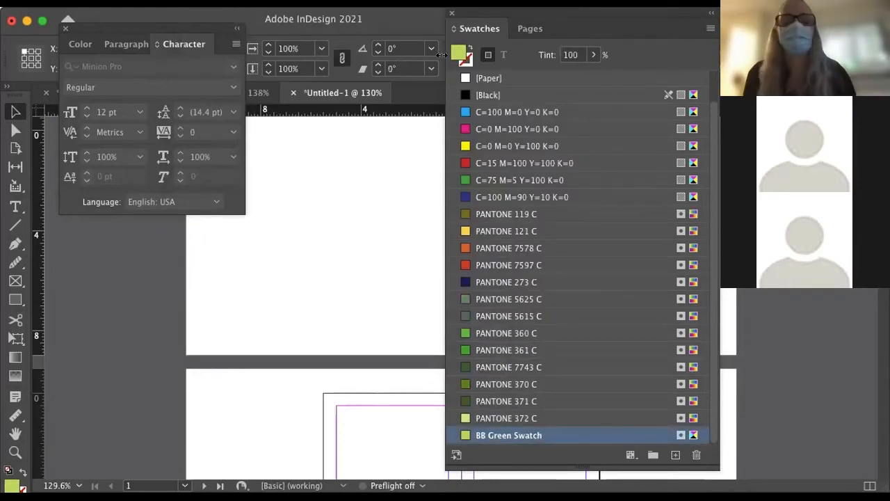
pyautogui.moveTo(452, 52); pyautogui.dragTo(491, 107)
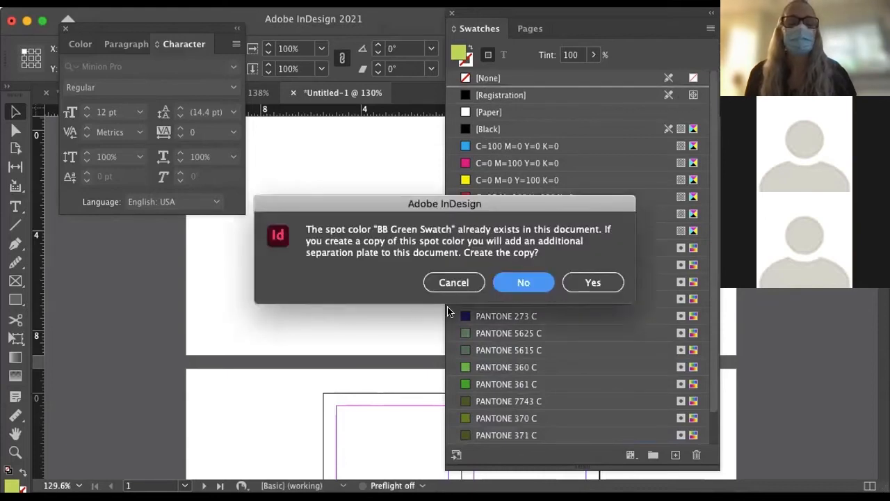
pyautogui.click(444, 283)
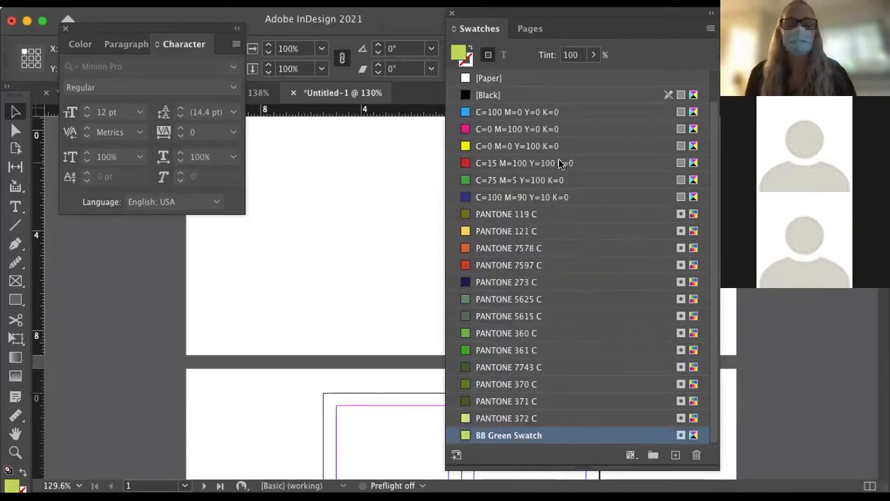
pyautogui.scroll(1, 519, 286)
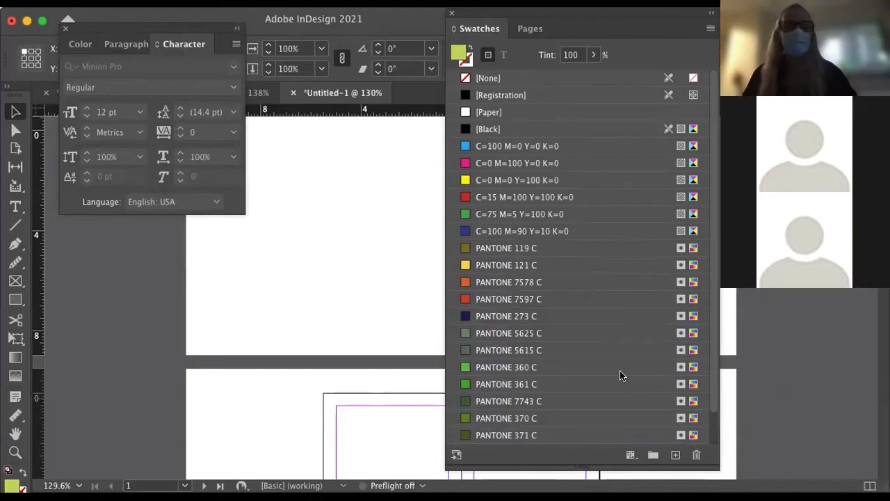
# Move the Swatches and Character panels clear of the cover and send the green background frame behind the title text
pyautogui.moveTo(529, 28)
pyautogui.mouseDown()
pyautogui.moveTo(712, 42)
pyautogui.moveTo(529, 27)
pyautogui.mouseUp()
pyautogui.moveTo(474, 27); pyautogui.dragTo(889, 17)
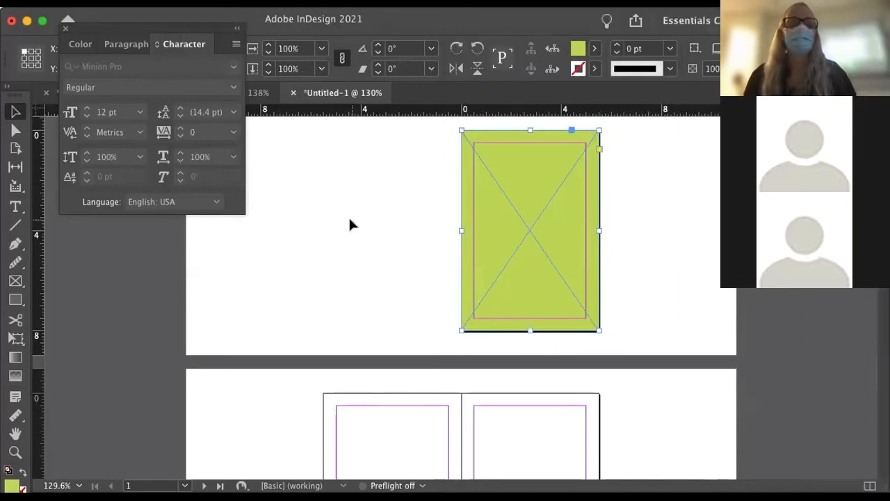
pyautogui.moveTo(185, 28); pyautogui.dragTo(269, 370)
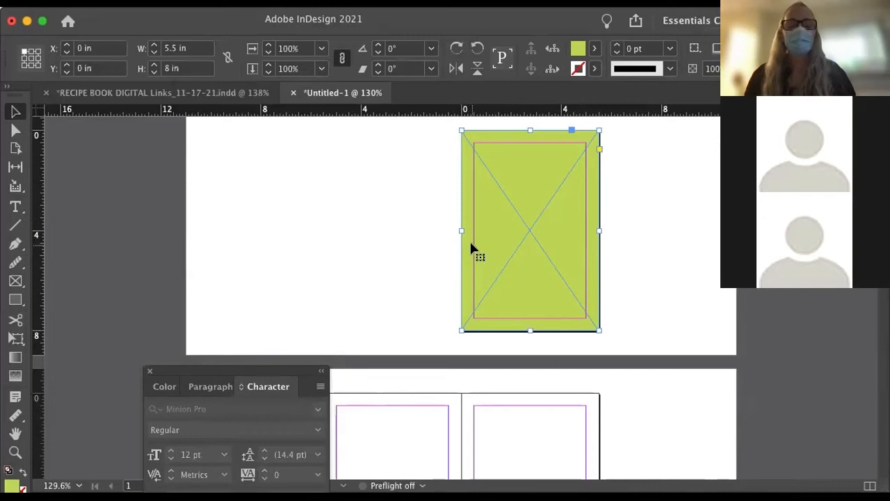
pyautogui.click(548, 237)
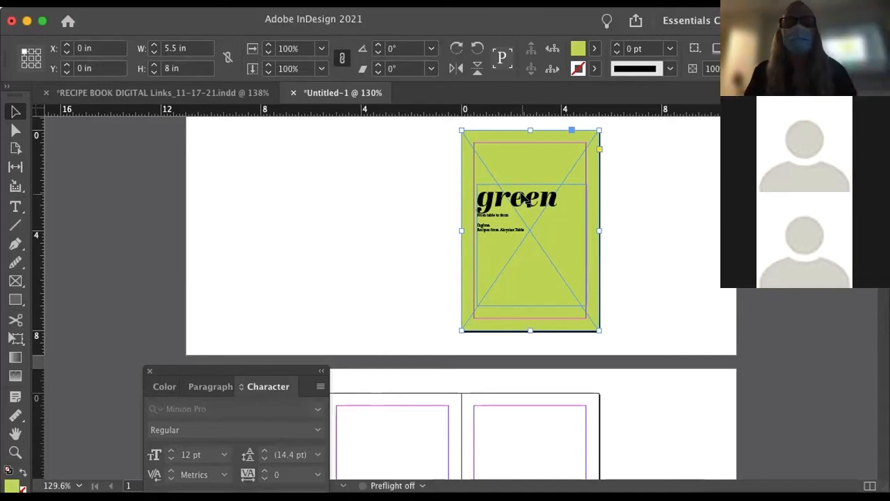
# Select the cover title "green" and enlarge it to 101 pt
pyautogui.doubleClick(492, 192)
pyautogui.doubleClick(491, 191)
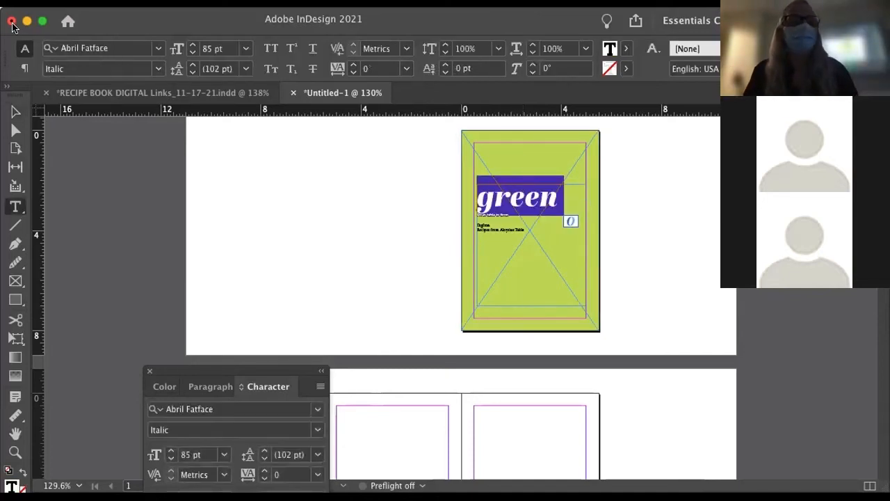
pyautogui.press('super+shift+period')
pyautogui.press('super+shift+period')
pyautogui.press('super+shift+period')
pyautogui.press('super+shift+period')
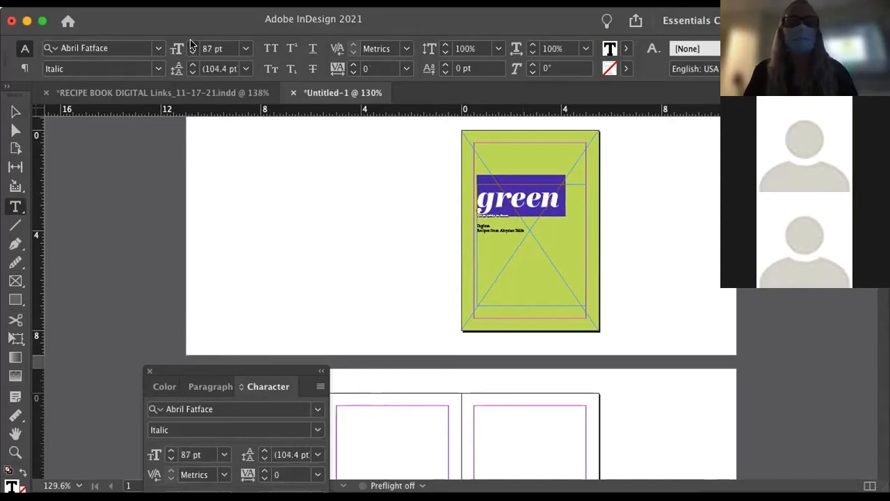
pyautogui.press('super+shift+period')
pyautogui.press('super+shift+period')
pyautogui.press('super+shift+period')
pyautogui.press('super+shift+period')
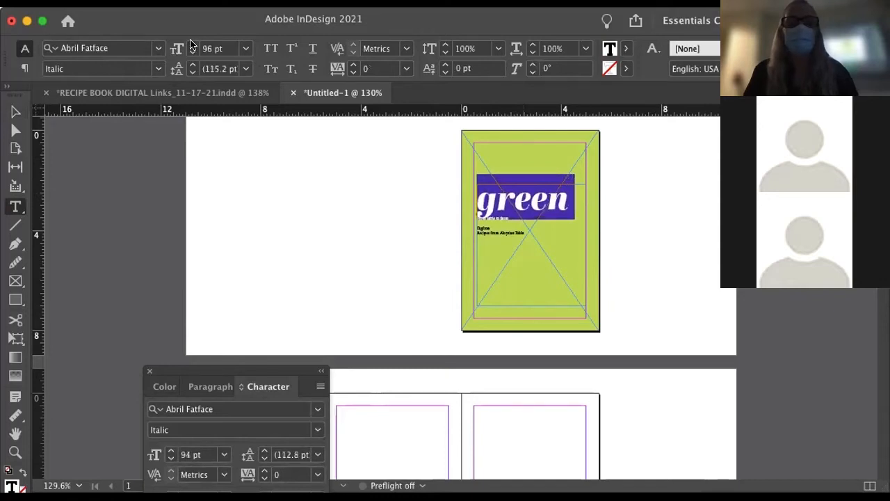
pyautogui.click(297, 140)
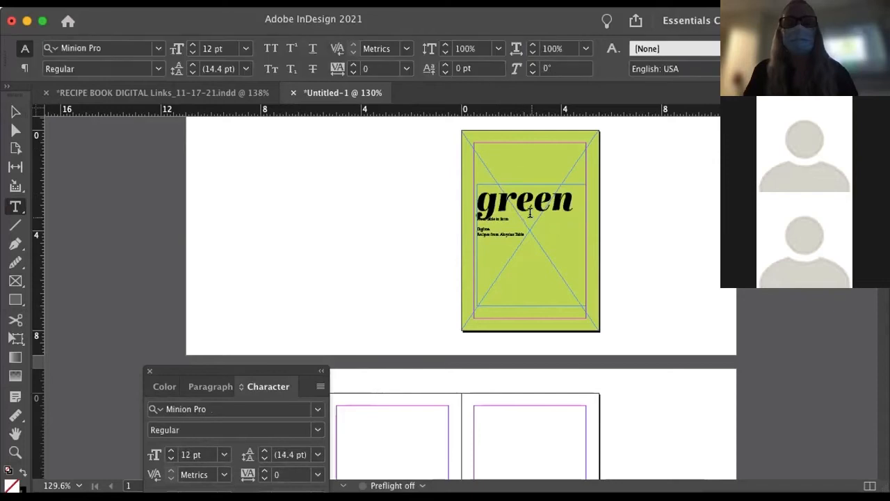
# Change the fill color of the cover title "green" to [Paper]
pyautogui.tripleClick(527, 196)
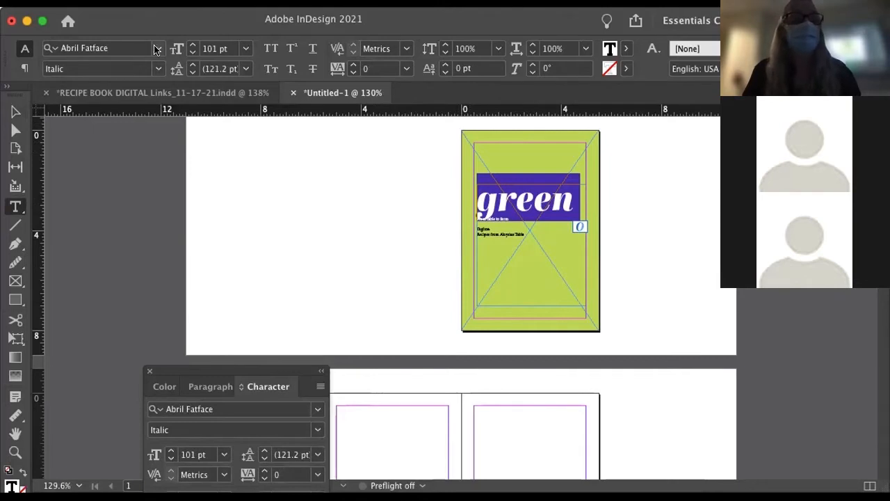
pyautogui.click(626, 49)
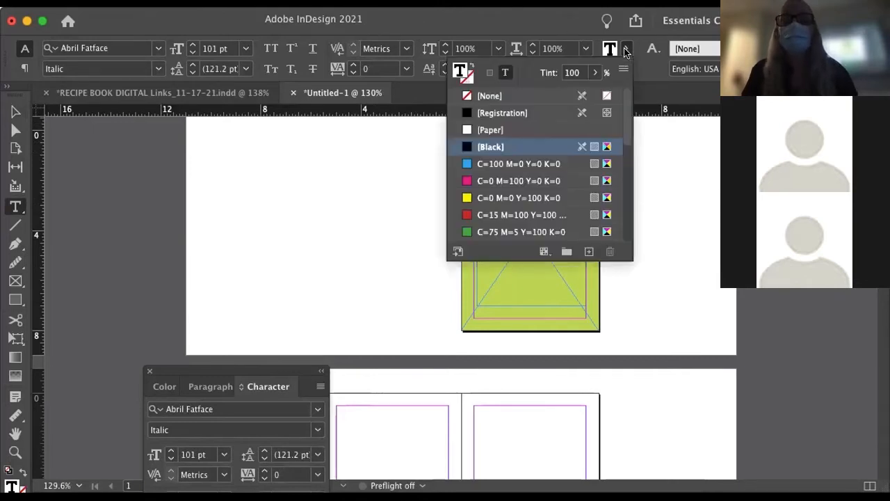
pyautogui.click(496, 131)
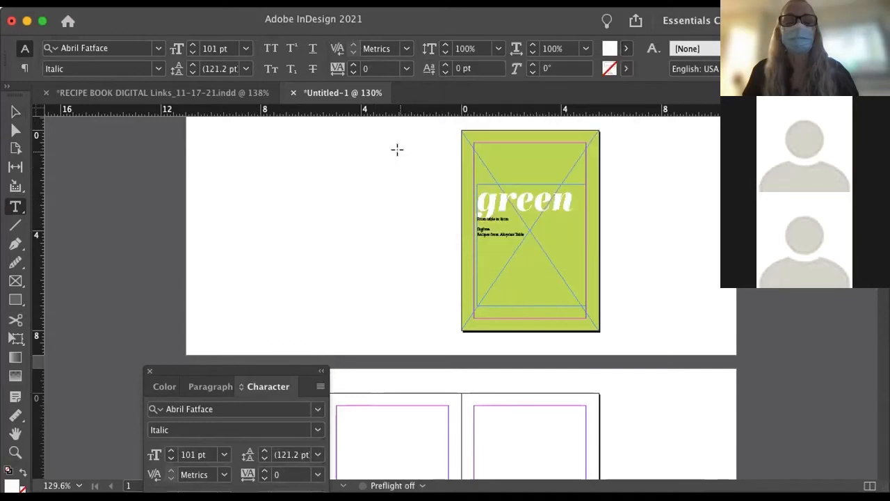
pyautogui.click(397, 149)
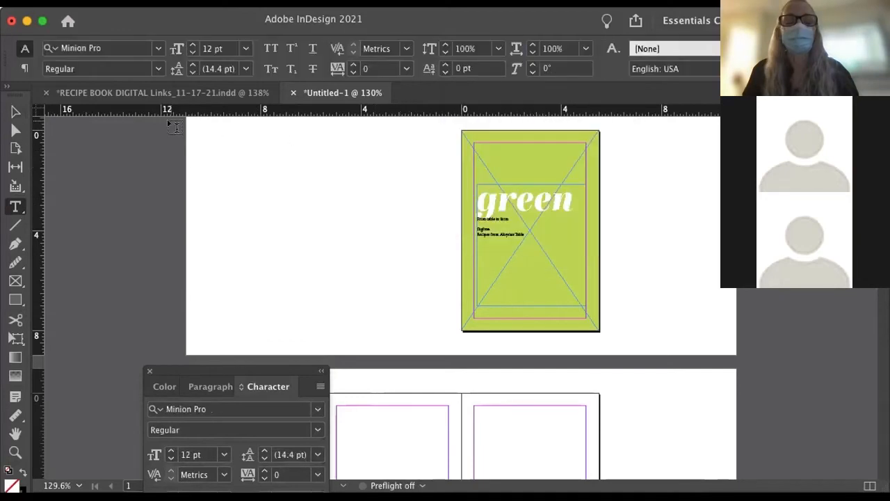
# Try to recolor the cover background with the PANTONE 370 C swatch
pyautogui.click(567, 142)
pyautogui.click(626, 49)
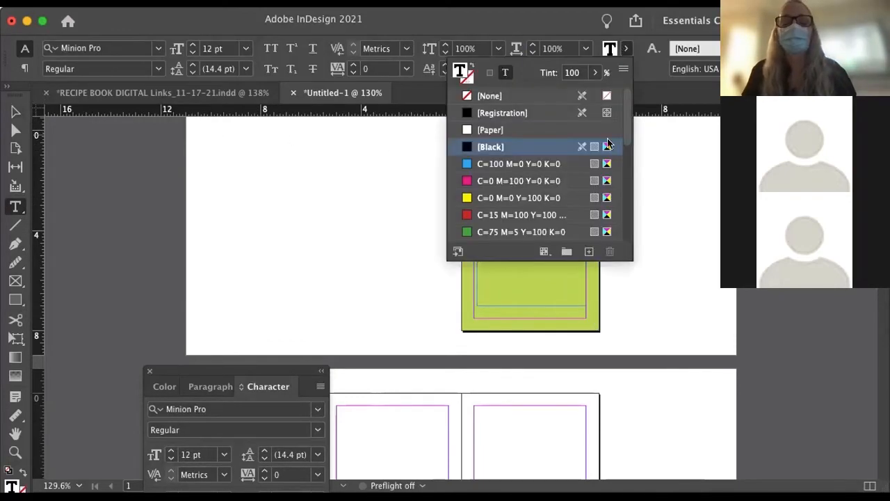
pyautogui.scroll(-10, 522, 146)
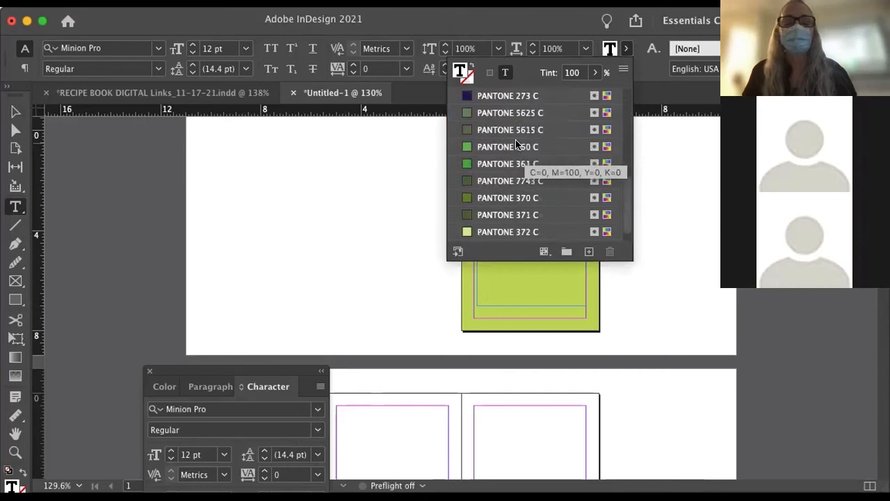
pyautogui.click(508, 198)
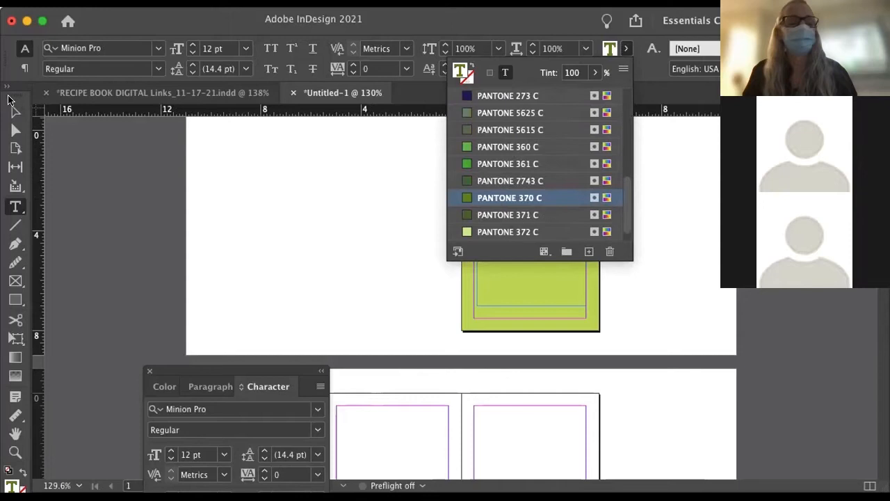
pyautogui.click(9, 100)
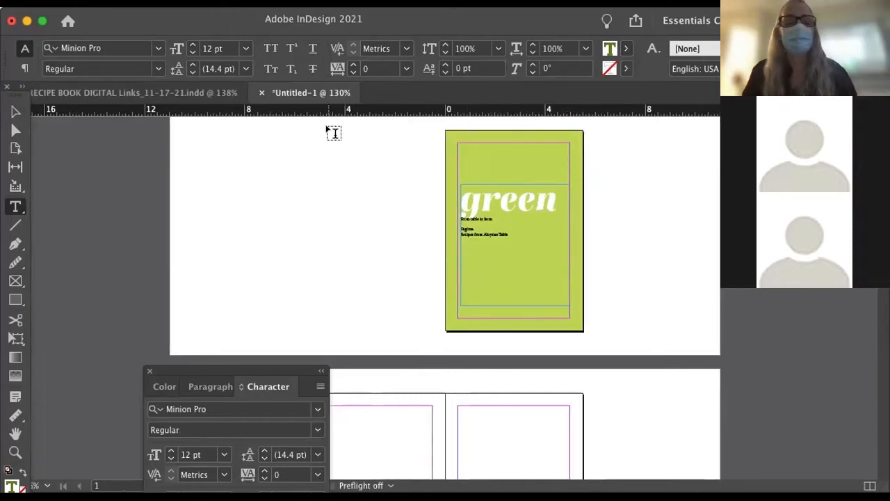
# Set the fill of the cover's background frame to the PANTONE 371 C swatch
pyautogui.click(15, 111)
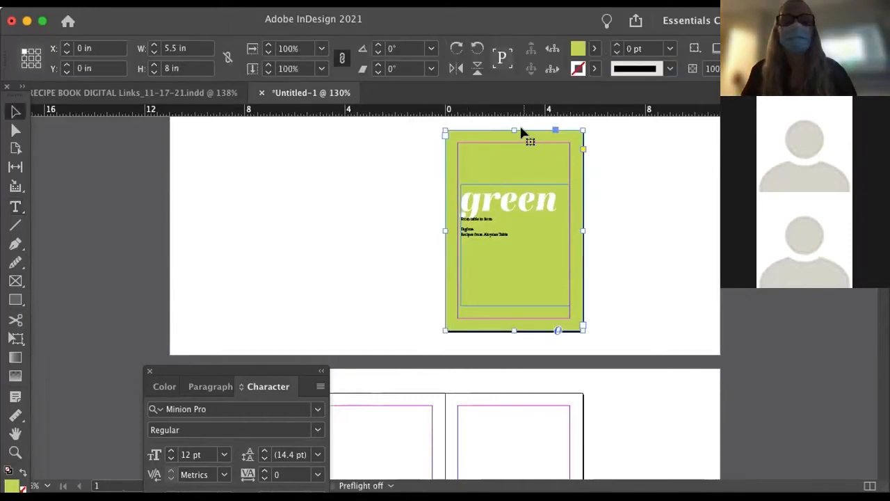
pyautogui.click(594, 49)
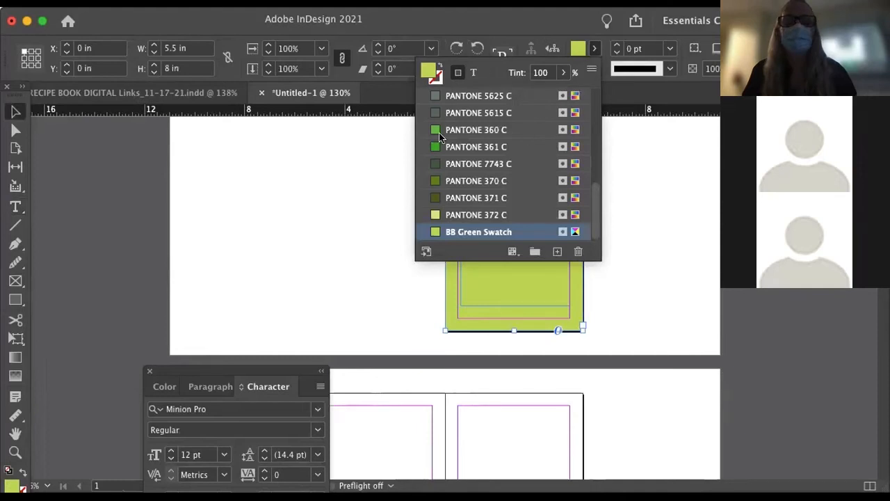
pyautogui.click(438, 198)
pyautogui.click(217, 132)
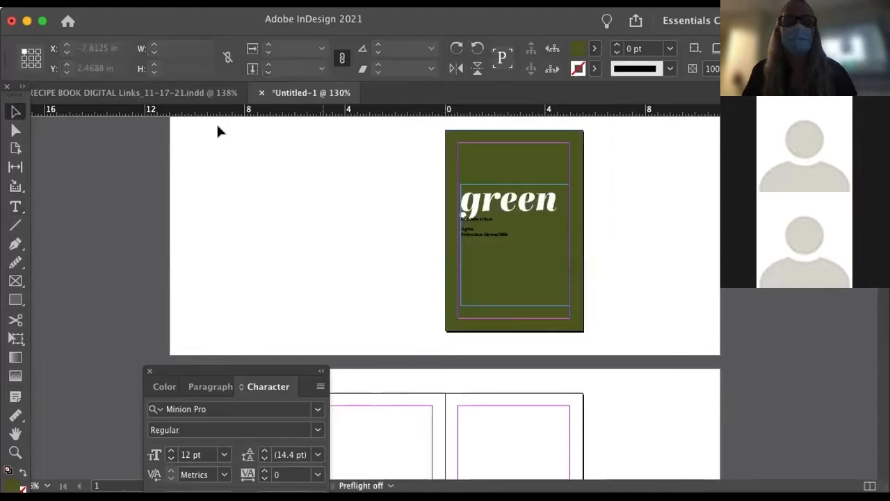
# Select all the cover text below the title "green" and set its font to Helvetica Neue LT Std 67 Medium Condensed
pyautogui.press('t')
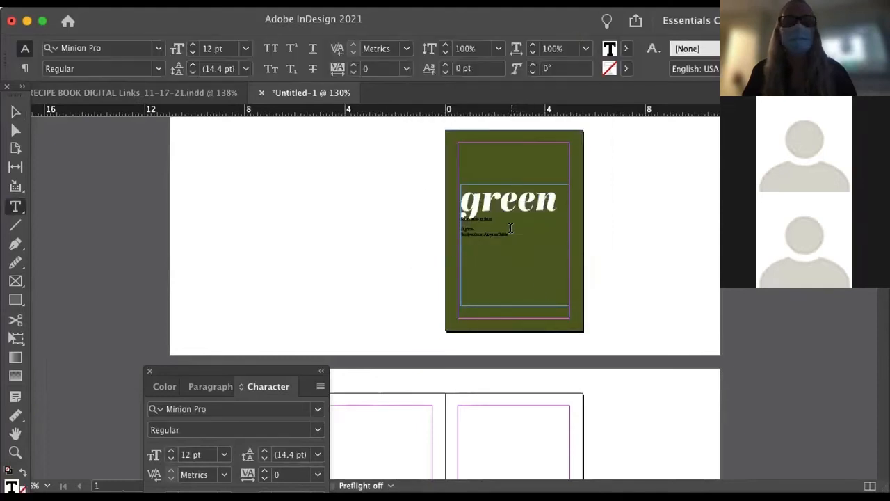
pyautogui.tripleClick(484, 218)
pyautogui.scroll(5, 480, 227)
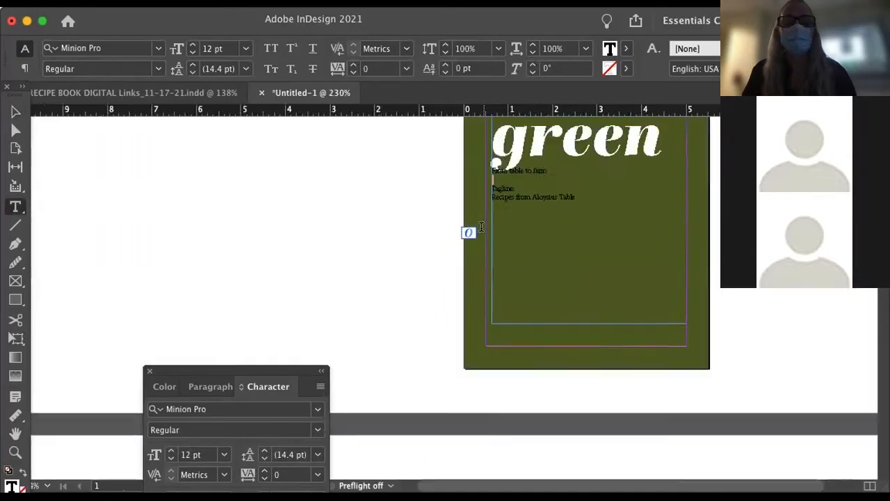
pyautogui.moveTo(701, 162); pyautogui.dragTo(497, 199)
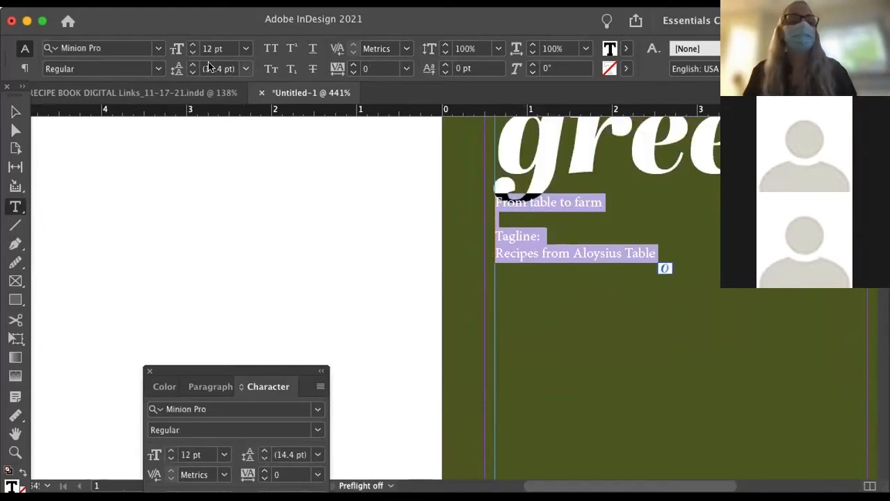
pyautogui.click(159, 48)
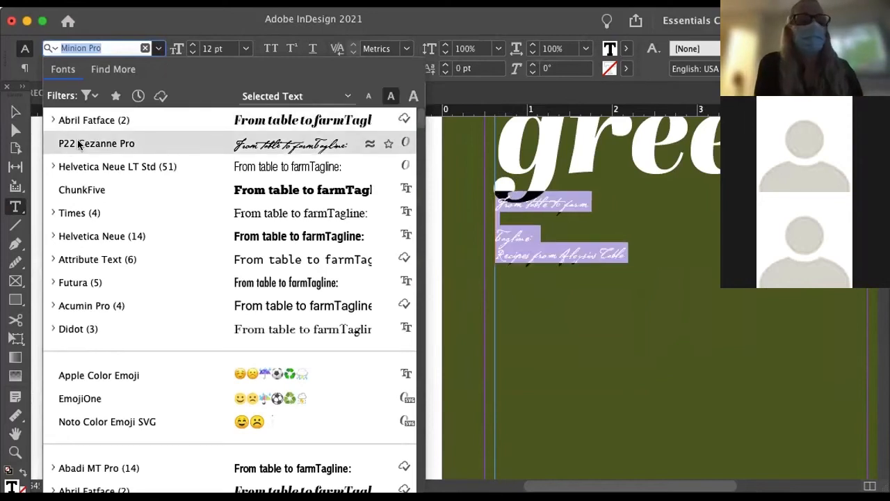
pyautogui.click(54, 167)
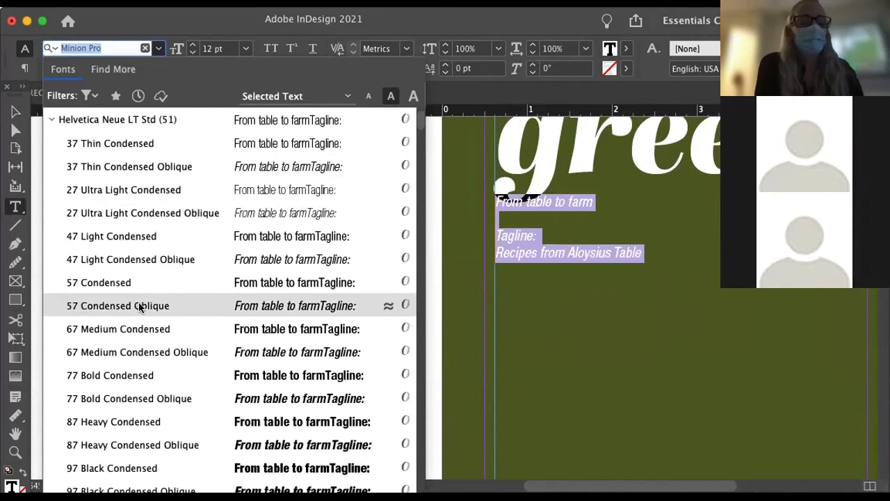
pyautogui.click(152, 339)
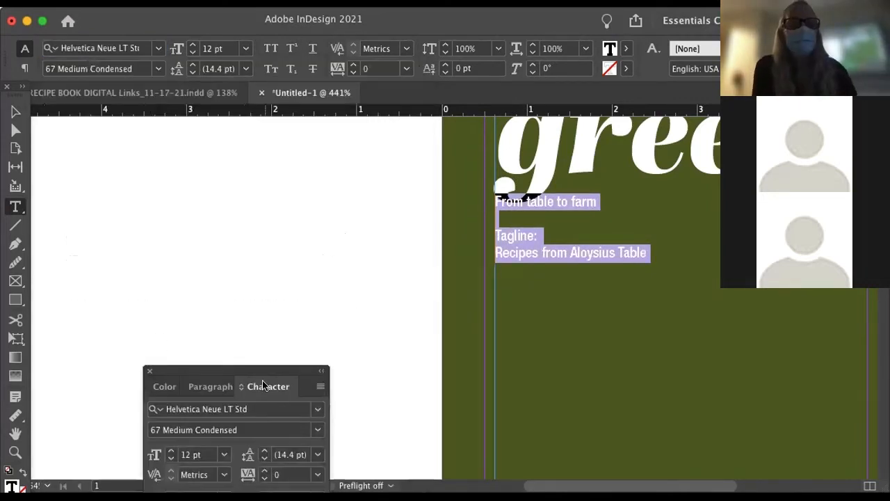
# Bring the whole Character panel into view and enlarge the selected subtitle and tagline text to 24 pt
pyautogui.moveTo(257, 369); pyautogui.dragTo(249, 111)
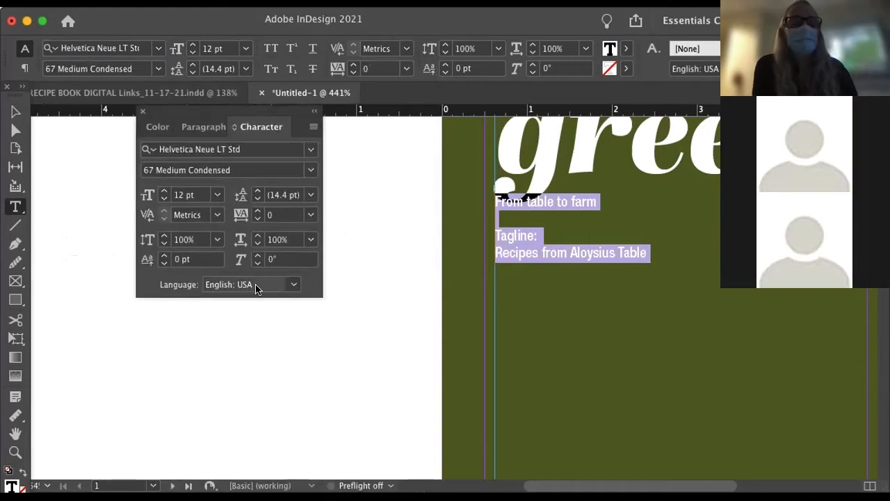
pyautogui.click(217, 196)
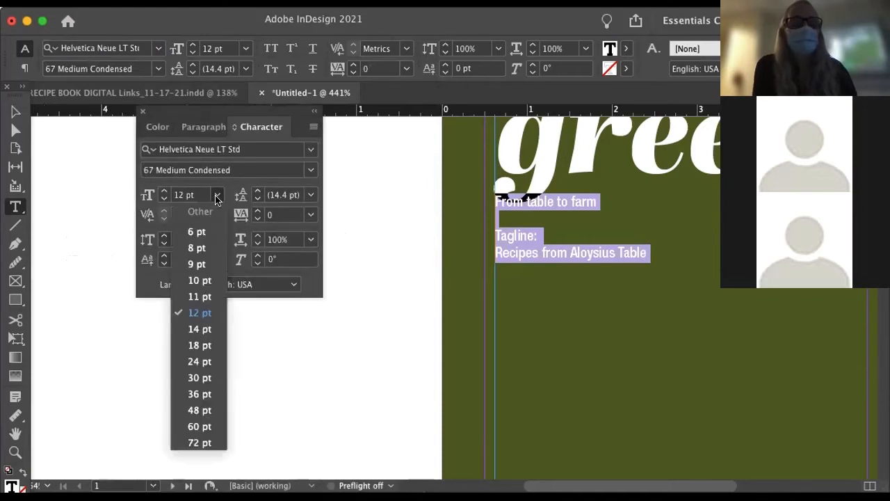
pyautogui.click(201, 361)
pyautogui.click(592, 328)
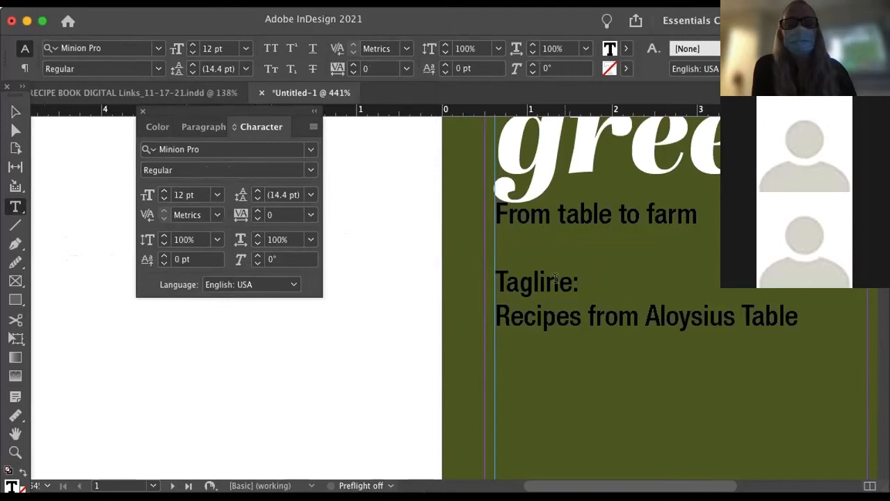
# Change the fill color of the subtitle and tagline text to PANTONE 121 C
pyautogui.click(494, 211)
pyautogui.moveTo(494, 211); pyautogui.dragTo(793, 358)
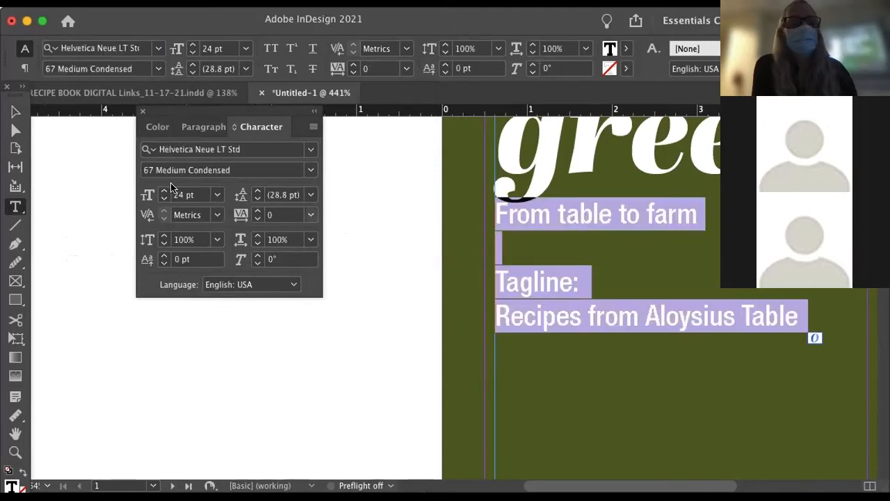
pyautogui.click(626, 68)
pyautogui.scroll(-5, 554, 224)
pyautogui.scroll(2, 551, 225)
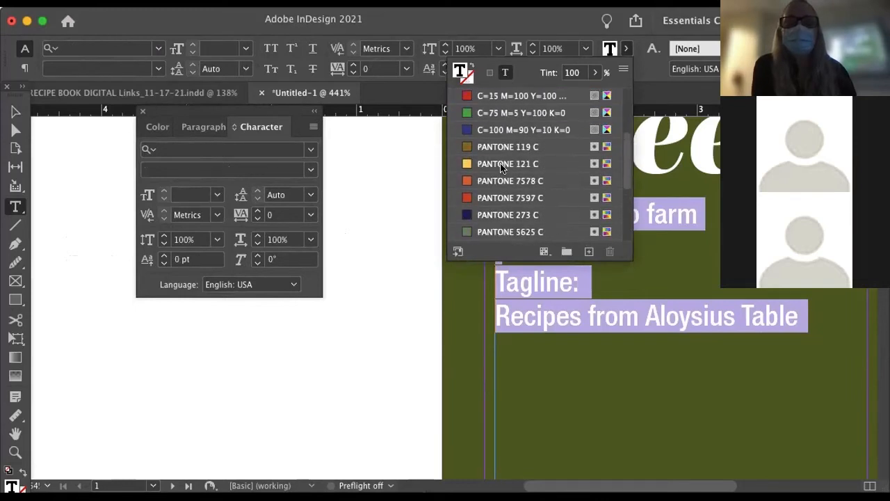
pyautogui.click(501, 166)
pyautogui.click(15, 111)
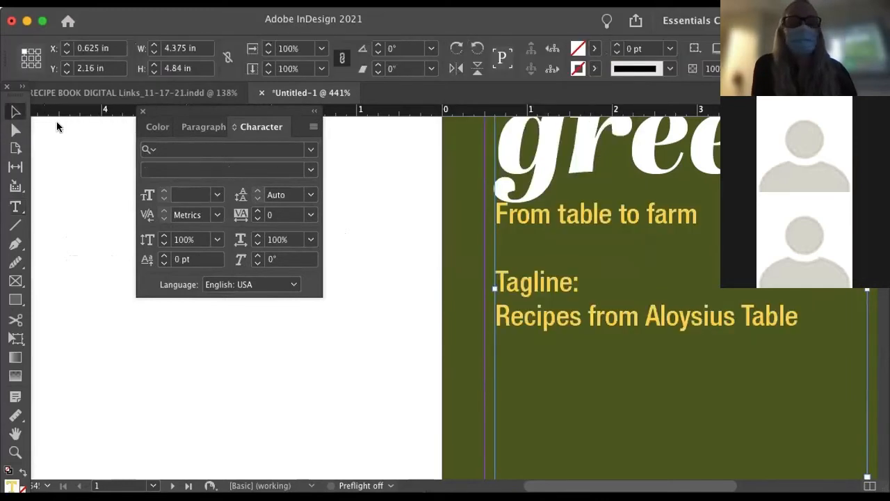
# Delete the "Tagline:" line and indent "From table to farm" past the descender of the title's g
pyautogui.tripleClick(498, 282)
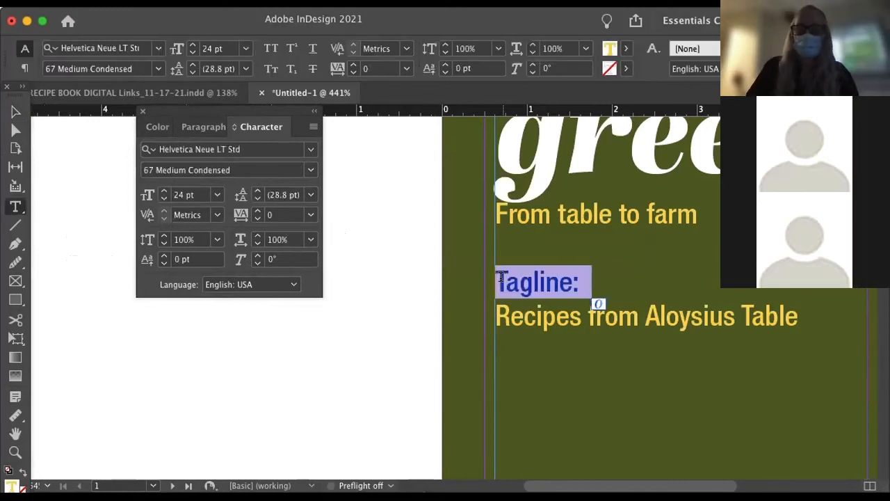
pyautogui.press('BackSpace')
pyautogui.click(502, 213)
pyautogui.press('Left')
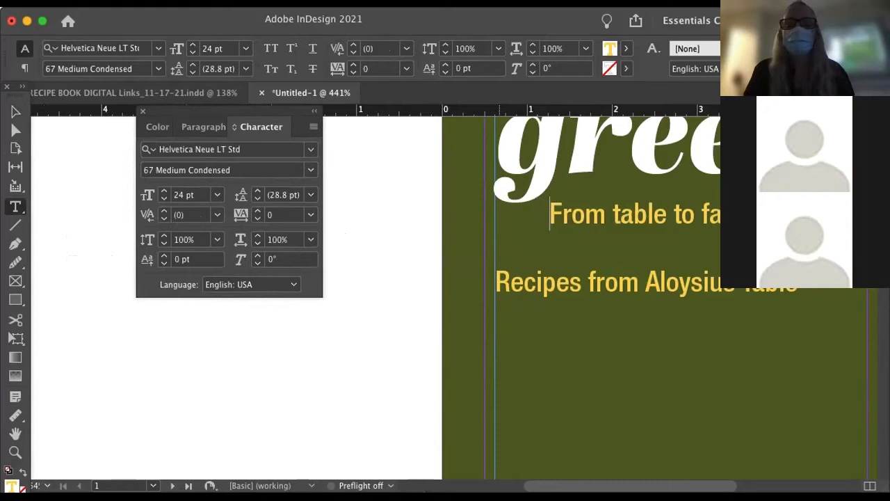
# Set the leading of the subtitle "From table to farm" to 28 pt
pyautogui.moveTo(511, 167)
pyautogui.mouseDown()
pyautogui.moveTo(501, 208)
pyautogui.moveTo(639, 237)
pyautogui.mouseUp()
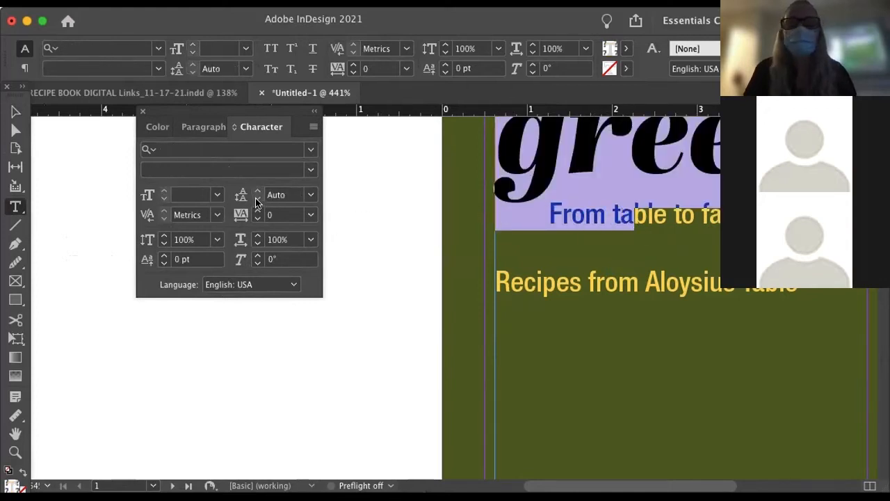
pyautogui.tripleClick(565, 213)
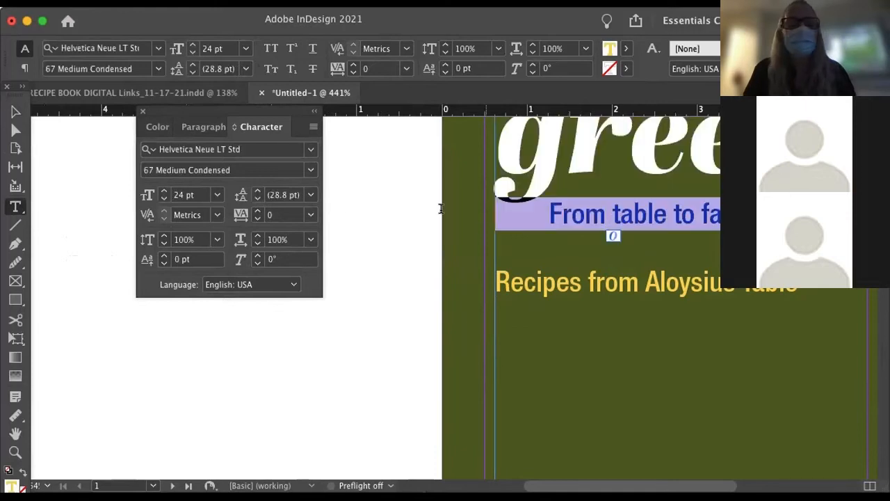
pyautogui.click(499, 218)
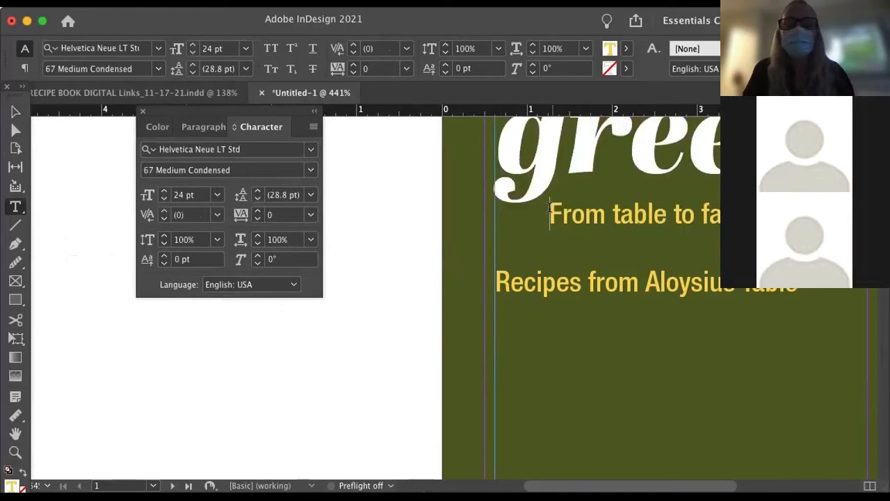
pyautogui.moveTo(551, 214); pyautogui.dragTo(725, 209)
pyautogui.click(258, 200)
pyautogui.click(257, 200)
pyautogui.click(257, 191)
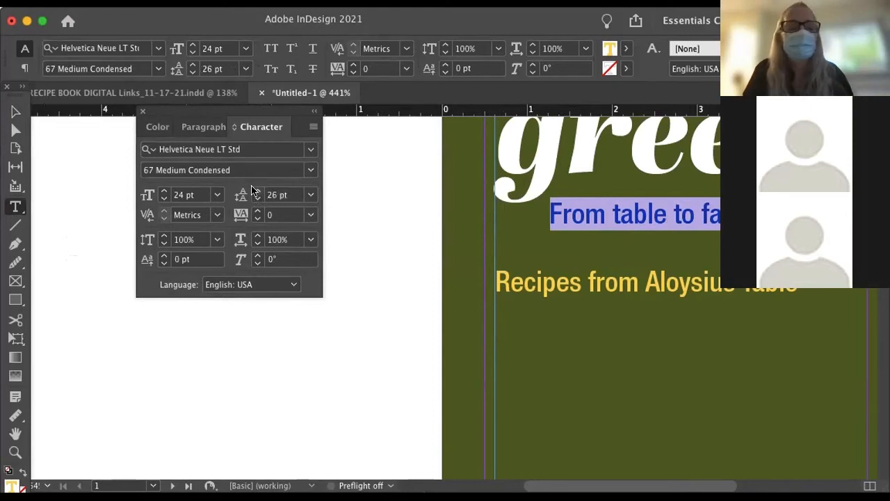
pyautogui.click(15, 111)
pyautogui.click(621, 311)
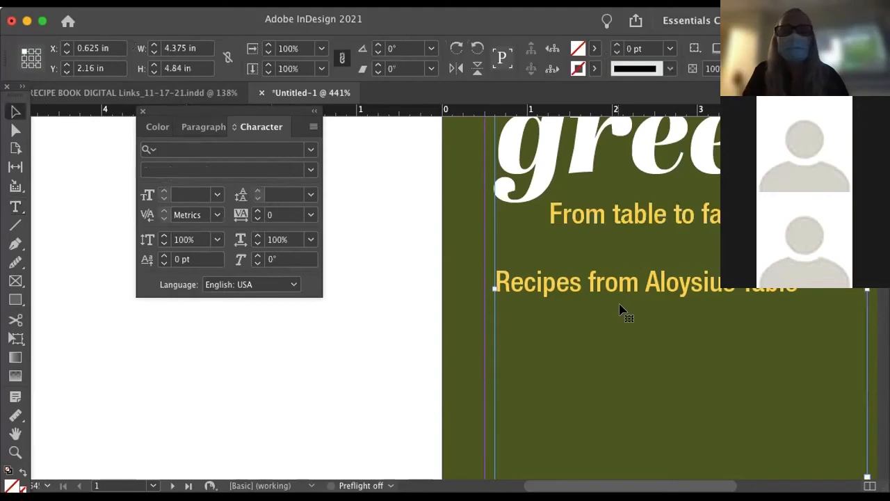
# Break the tagline before "Aloysius Table" and insert four blank lines above it to push it down the cover
pyautogui.doubleClick(590, 212)
pyautogui.scroll(-4, 581, 169)
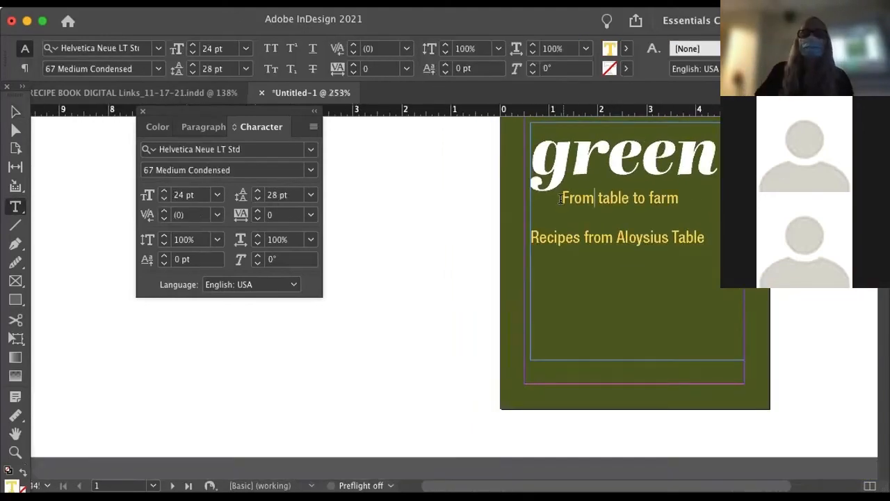
pyautogui.click(617, 238)
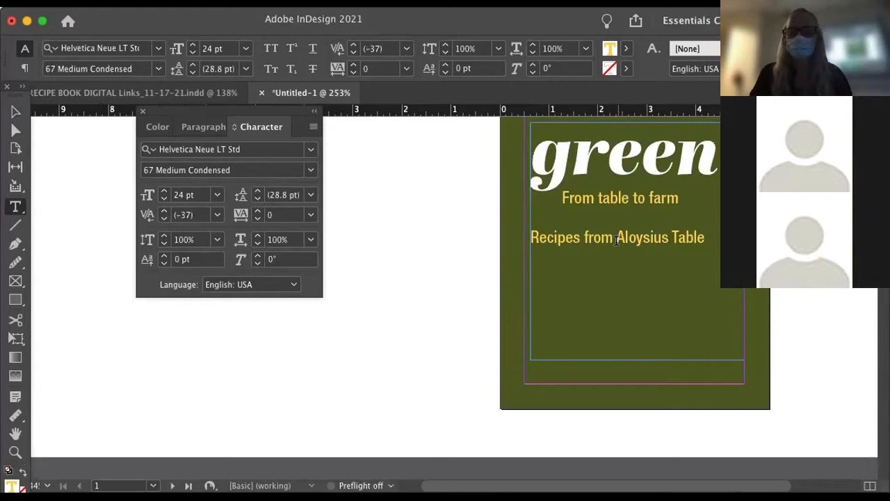
pyautogui.press('Return')
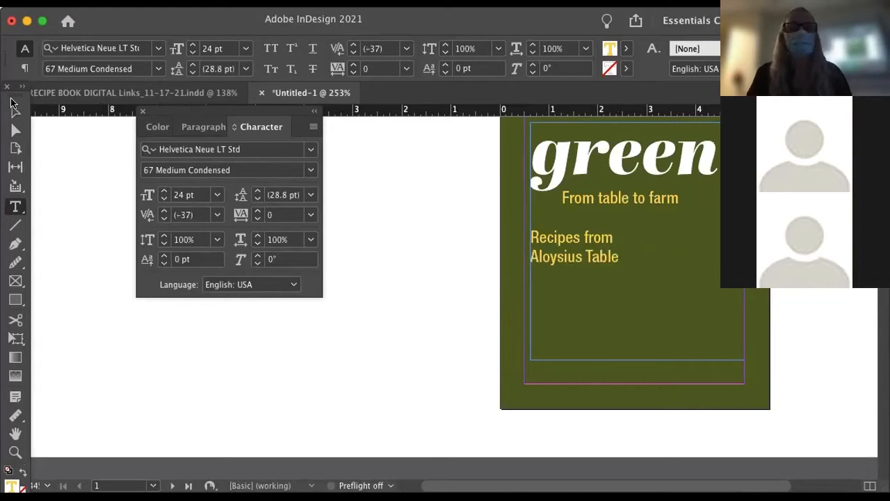
pyautogui.click(531, 230)
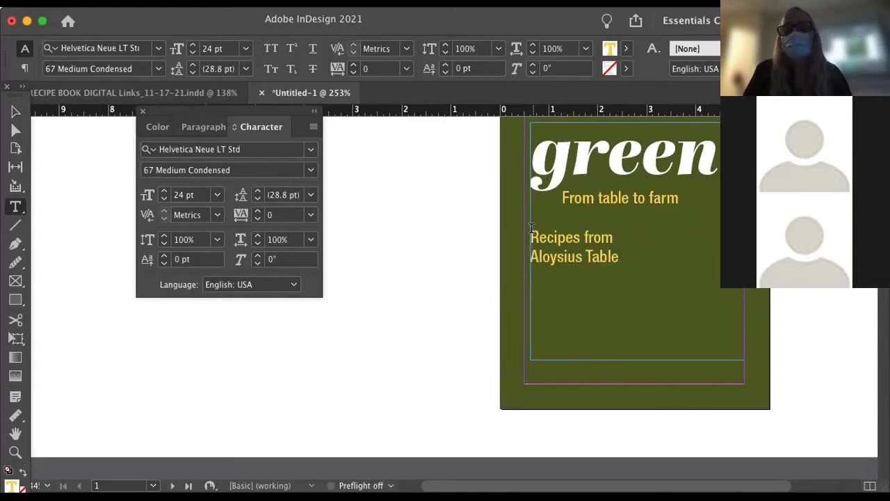
pyautogui.press('Return')
pyautogui.press('Return')
pyautogui.press('Return')
pyautogui.press('Return')
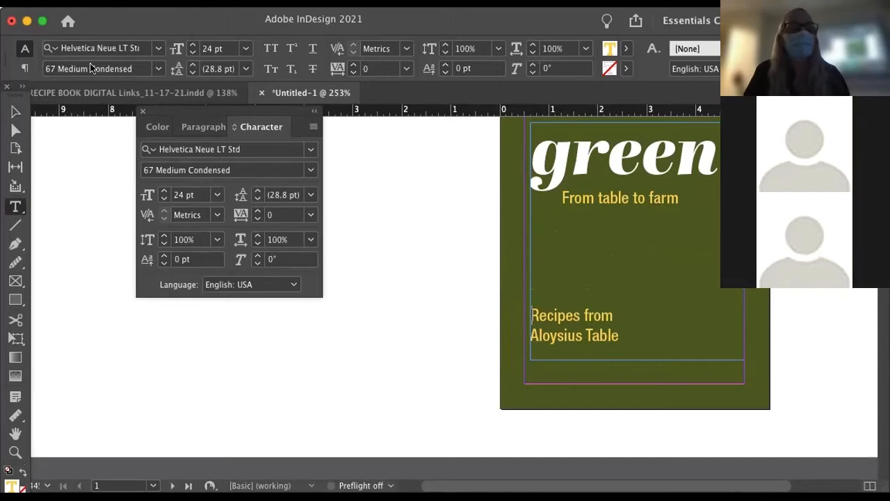
# Extend the lower edge of the cover text frame to a height of about 5.02 in
pyautogui.click(16, 111)
pyautogui.moveTo(632, 355); pyautogui.dragTo(637, 368)
pyautogui.click(424, 340)
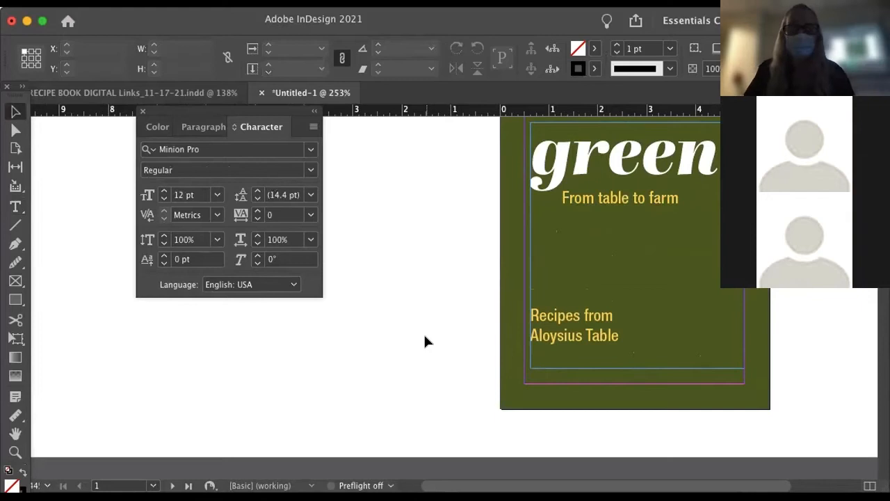
# Hide the guides and shift the cover text frame to X 0.5625 in and Y 2.1875 in
pyautogui.press('super+semicolon')
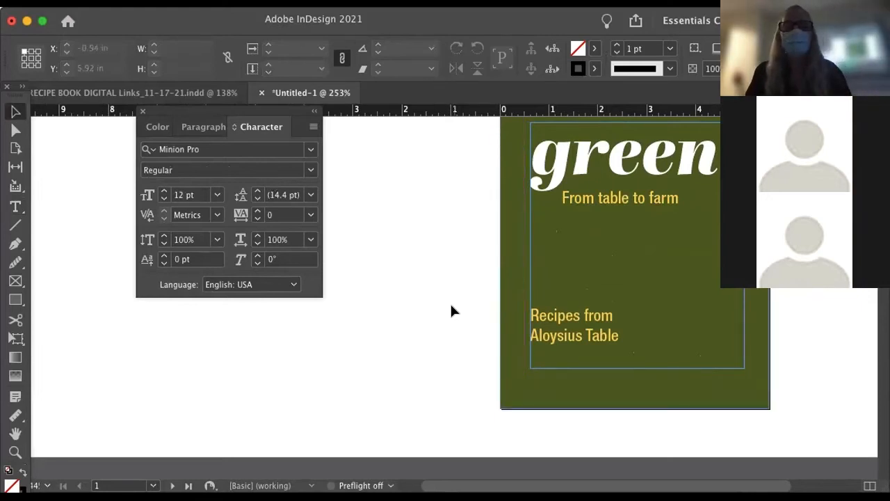
pyautogui.scroll(5, 447, 299)
pyautogui.scroll(-4, 446, 297)
pyautogui.moveTo(527, 273); pyautogui.dragTo(523, 273)
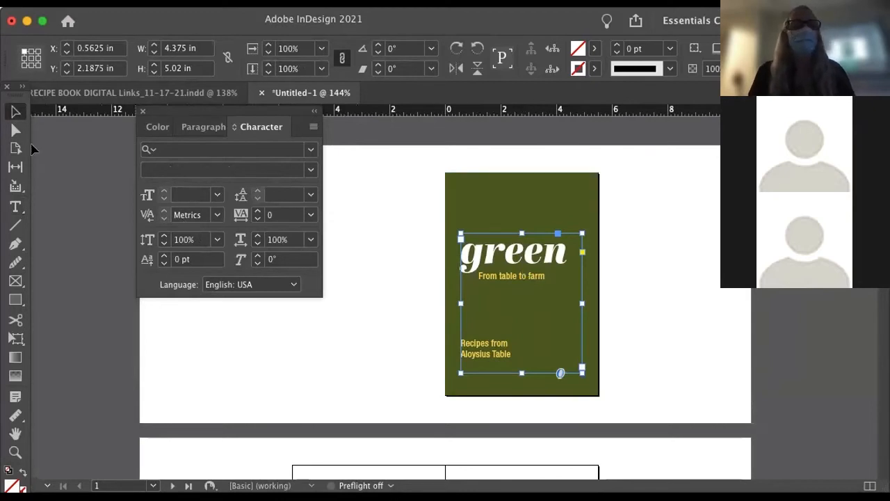
pyautogui.click(378, 241)
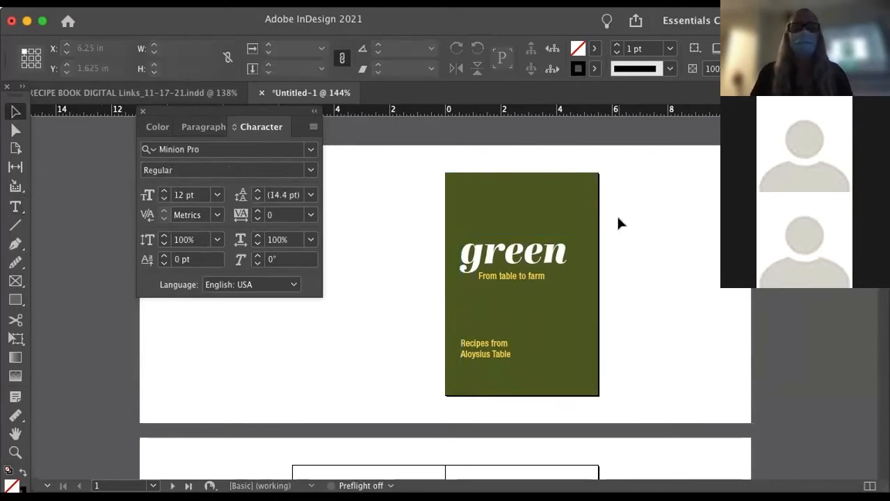
# Move the Character panel clear of the layout and go to the blank spread on pages 2–3
pyautogui.scroll(-6, 411, 306)
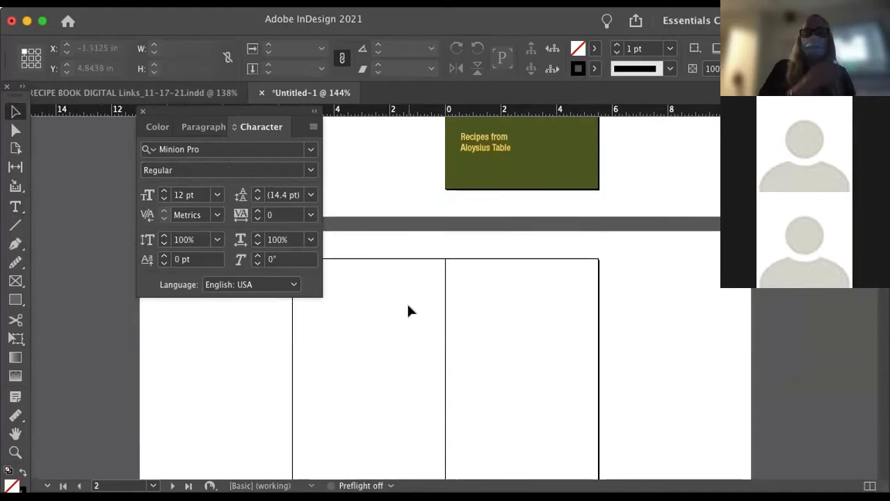
pyautogui.moveTo(274, 112); pyautogui.dragTo(75, 86)
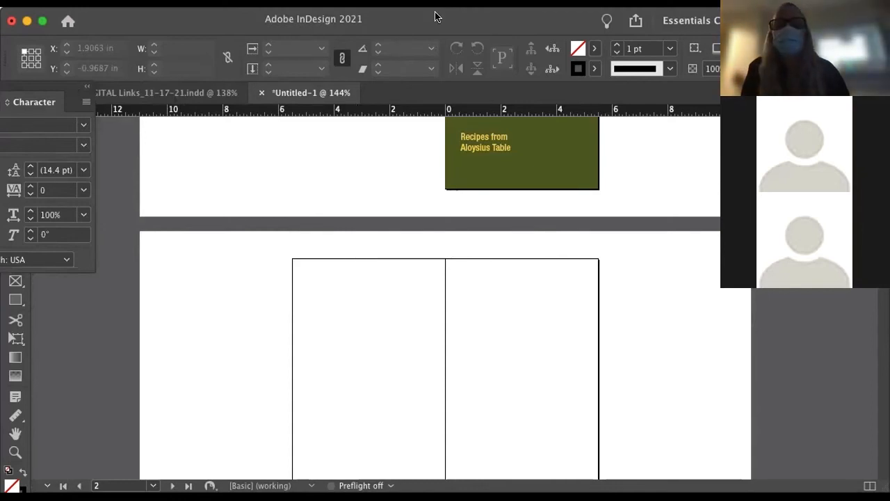
pyautogui.press('super+Tab')
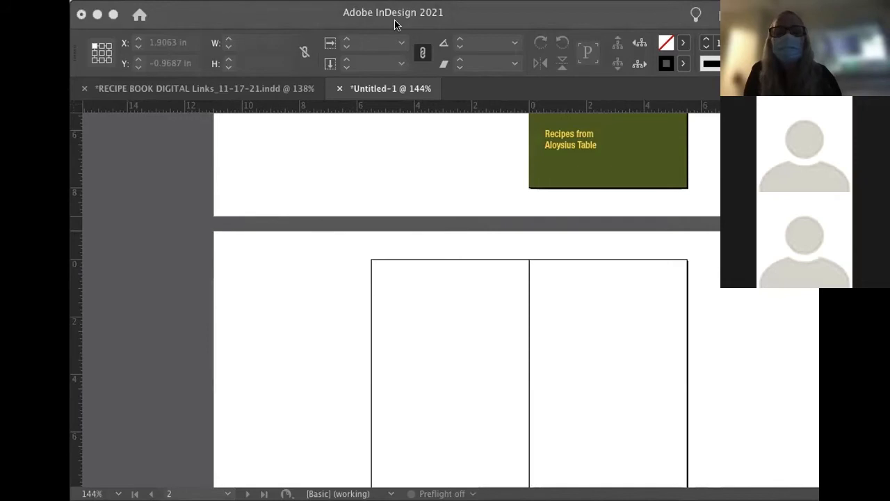
pyautogui.scroll(-2, 354, 143)
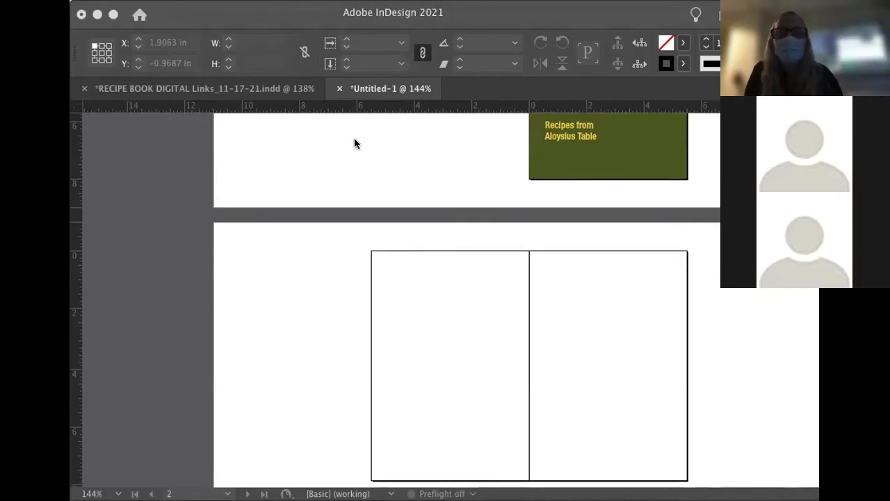
pyautogui.scroll(-3, 354, 144)
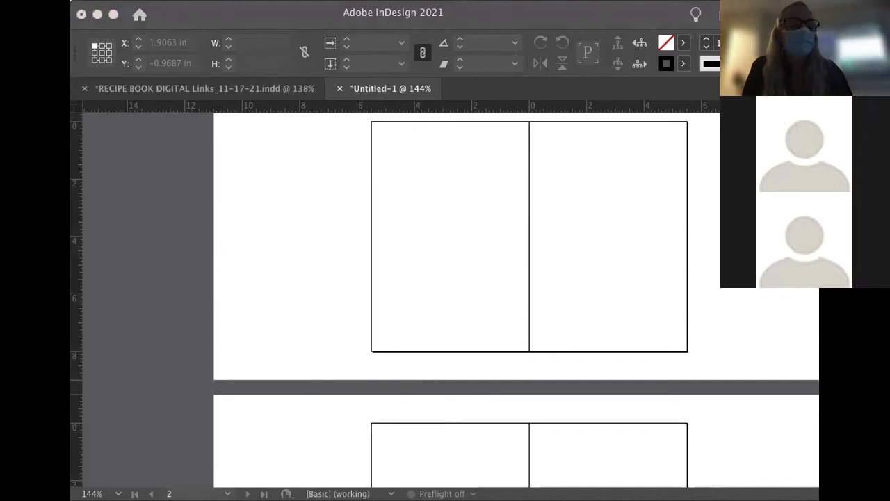
pyautogui.click(355, 299)
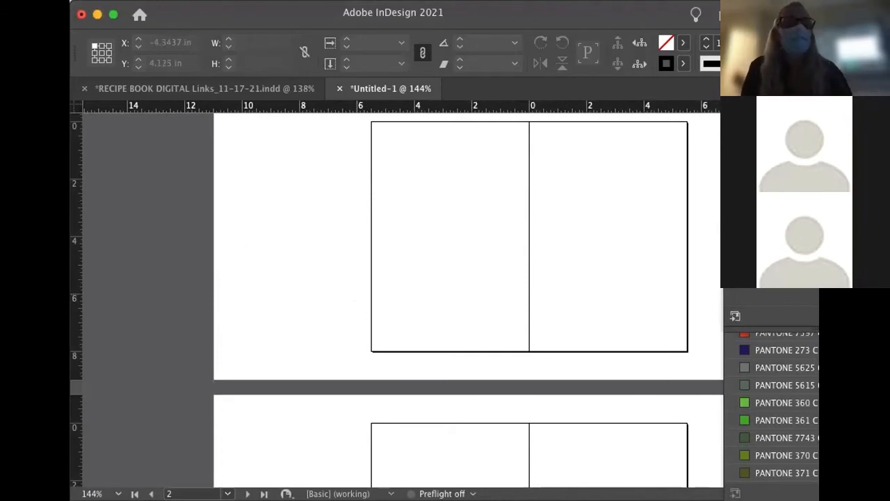
pyautogui.click(288, 183)
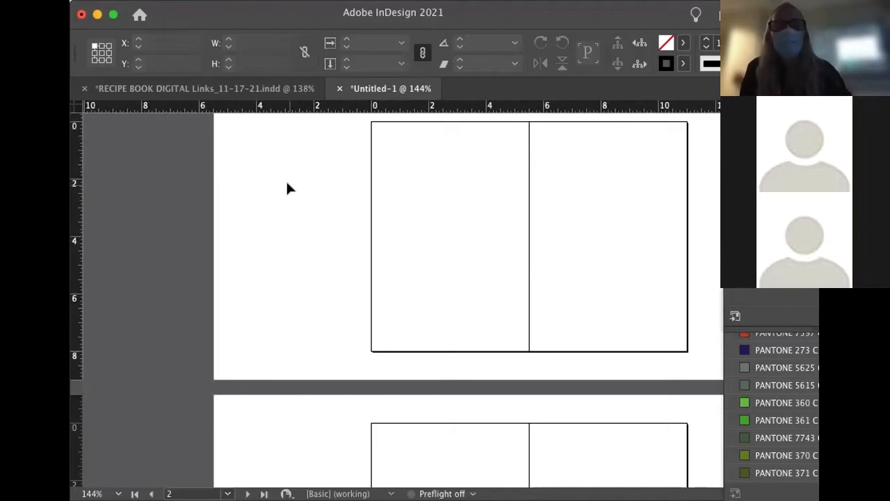
pyautogui.press('super+d')
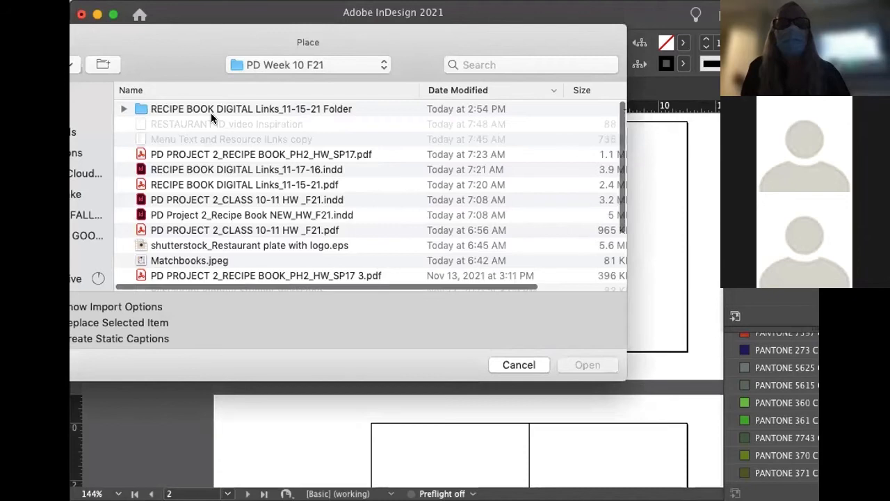
pyautogui.click(123, 109)
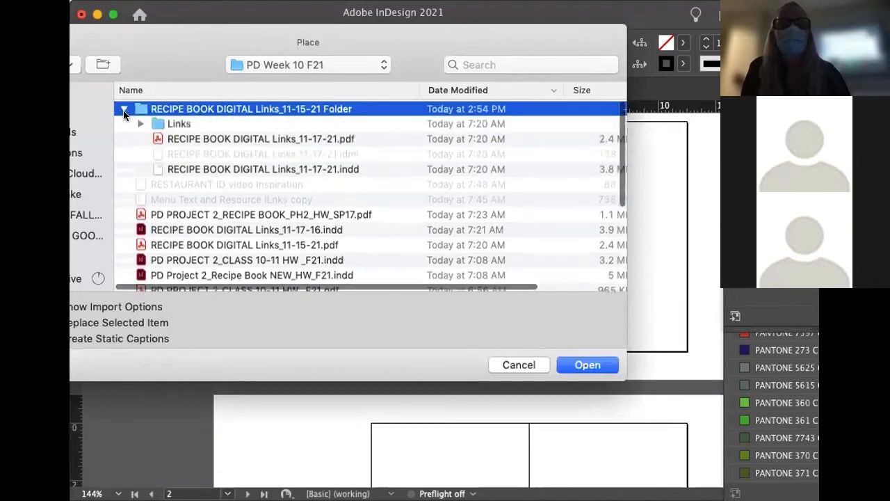
pyautogui.click(526, 364)
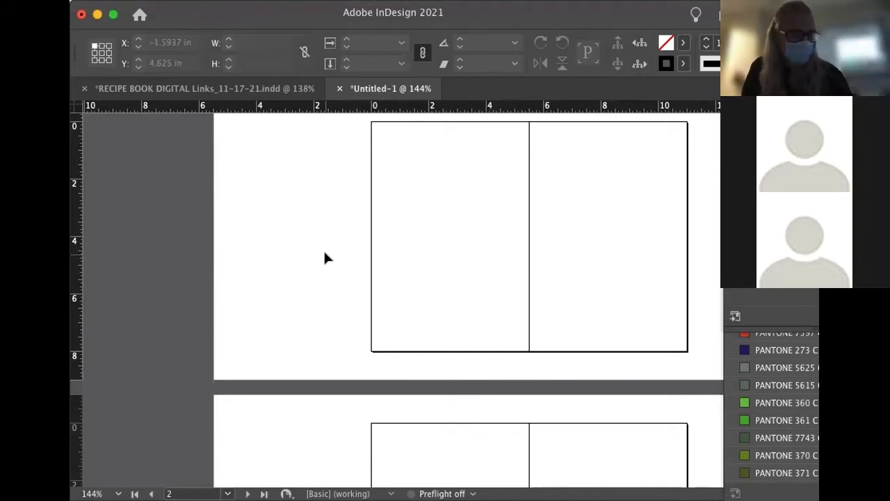
# Place the farmers' market photo of the man holding green onions on the page 2–3 spread at 100% scale
pyautogui.scroll(-1, 209, 224)
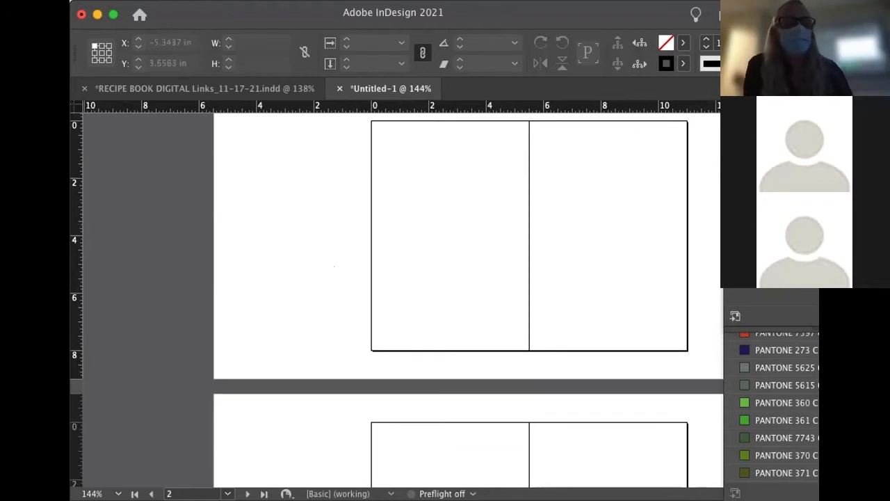
pyautogui.press('super+Tab')
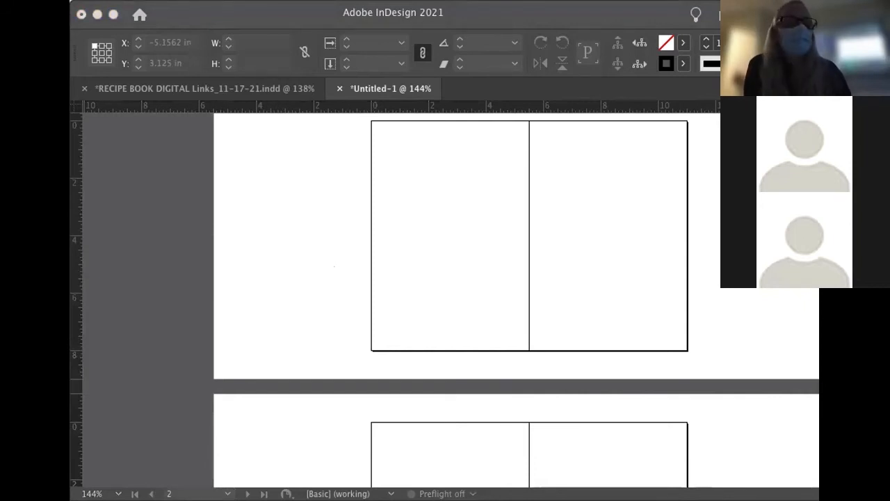
pyautogui.moveTo(511, 187); pyautogui.dragTo(487, 195)
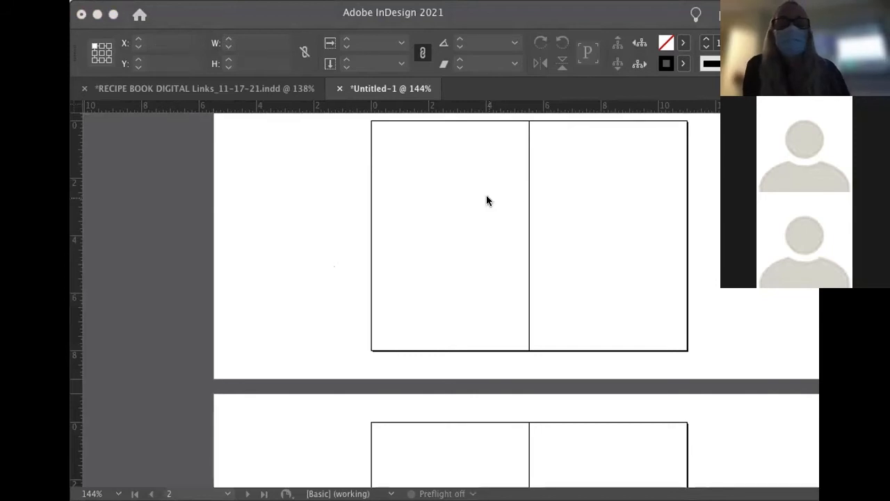
pyautogui.click(477, 190)
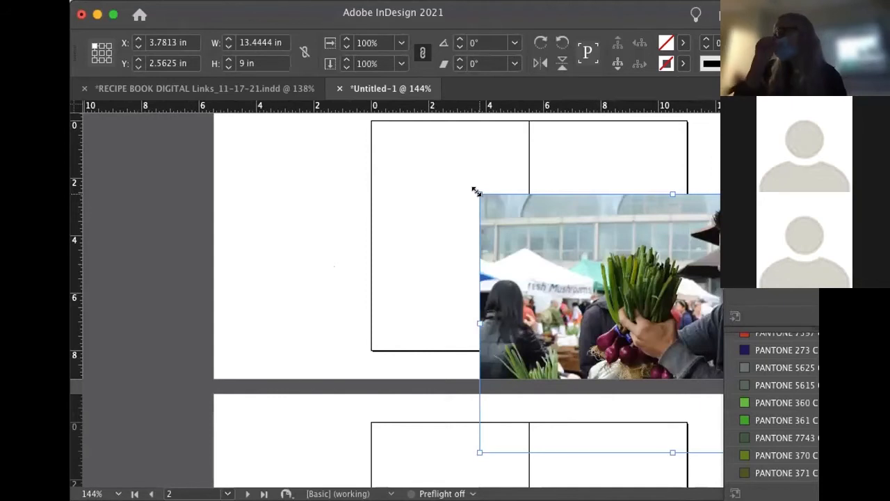
# Move the market photo so its upper-left corner sits on the spread's corner at X 0 in and Y 0 in
pyautogui.moveTo(531, 201); pyautogui.dragTo(420, 138)
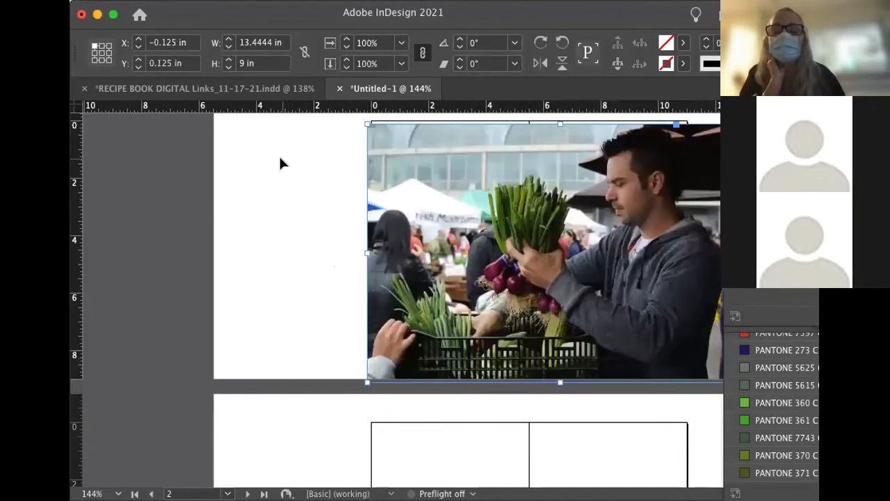
pyautogui.press('super+minus')
pyautogui.moveTo(454, 199); pyautogui.dragTo(454, 186)
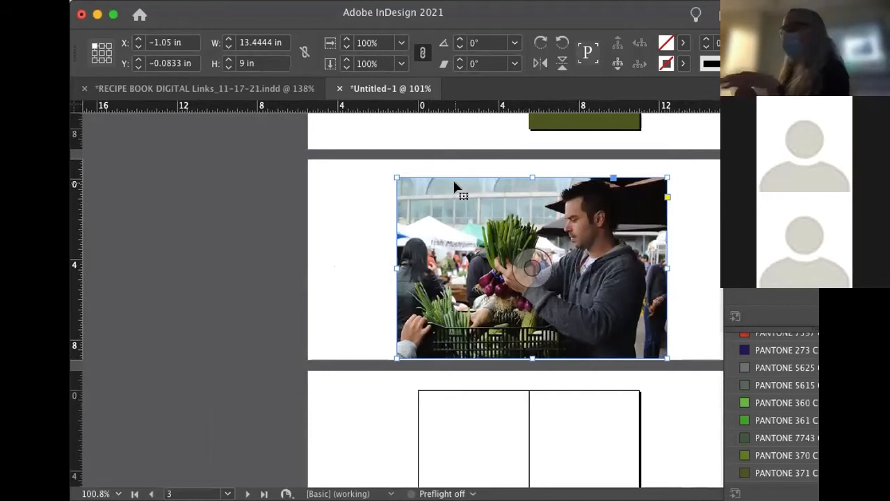
pyautogui.moveTo(507, 199); pyautogui.dragTo(520, 212)
pyautogui.scroll(3, 520, 212)
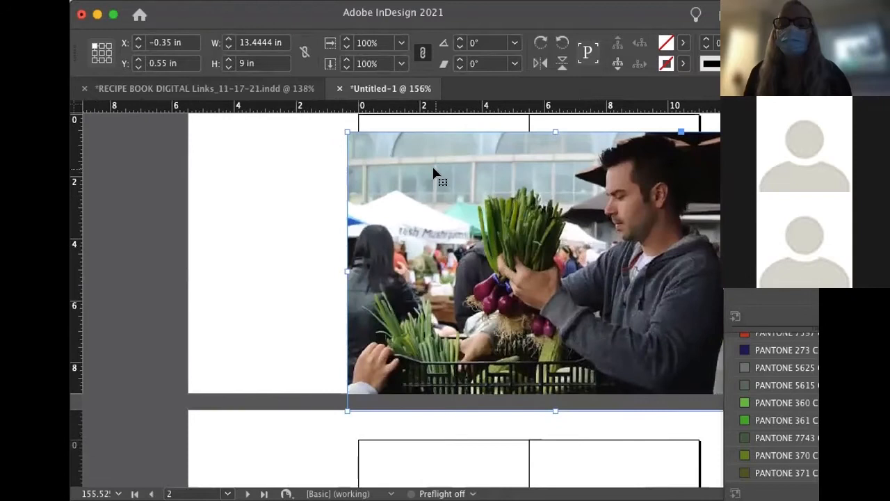
pyautogui.moveTo(422, 160); pyautogui.dragTo(410, 131)
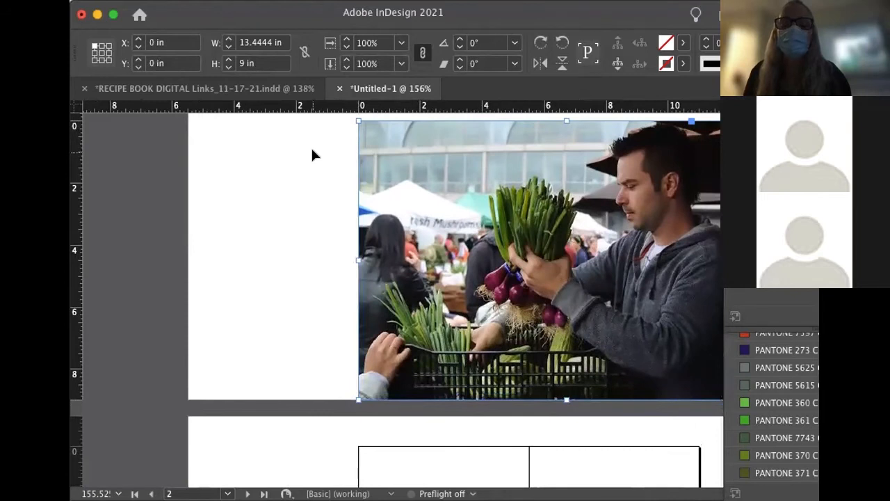
# Nudge the market photo horizontally to X 0.0139 in
pyautogui.press('Right')
pyautogui.press('Right')
pyautogui.press('Left')
pyautogui.press('Left')
# Crop the market photo's frame from its outer and lower edges to 10.9861 in wide and 8.25 in high
pyautogui.scroll(-2, 312, 153)
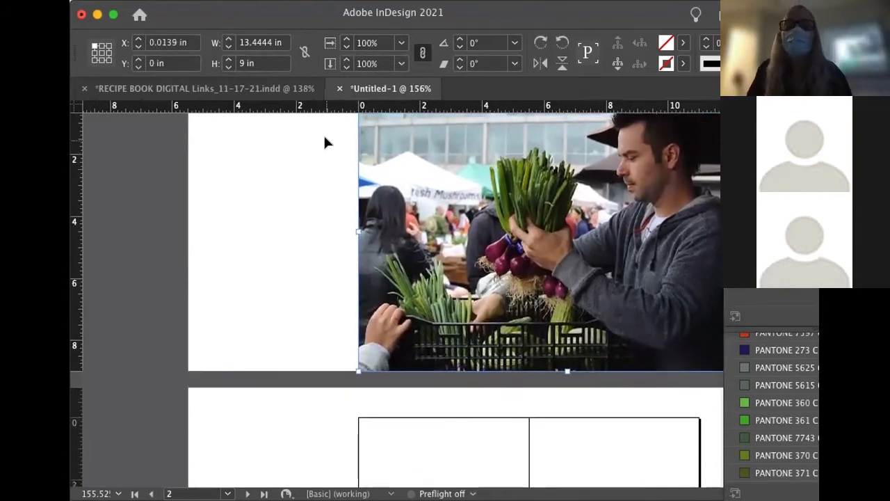
pyautogui.moveTo(316, 15); pyautogui.dragTo(261, 15)
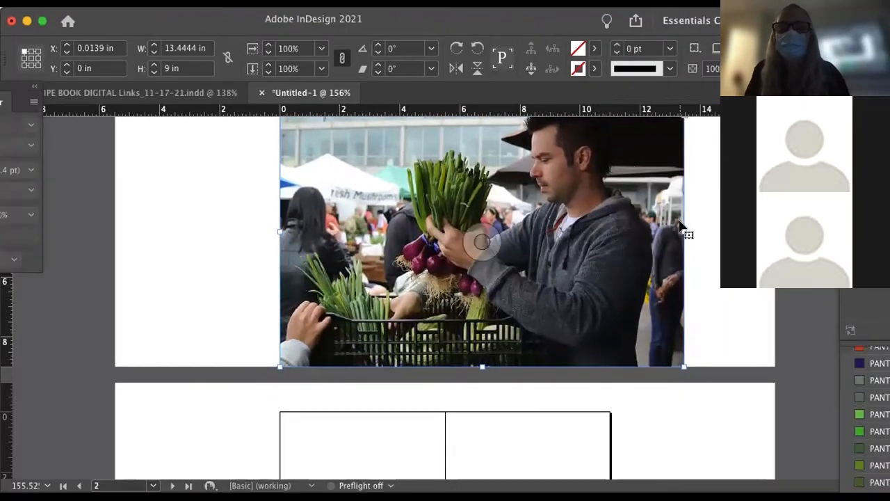
pyautogui.moveTo(683, 229); pyautogui.dragTo(610, 230)
pyautogui.scroll(-2, 575, 230)
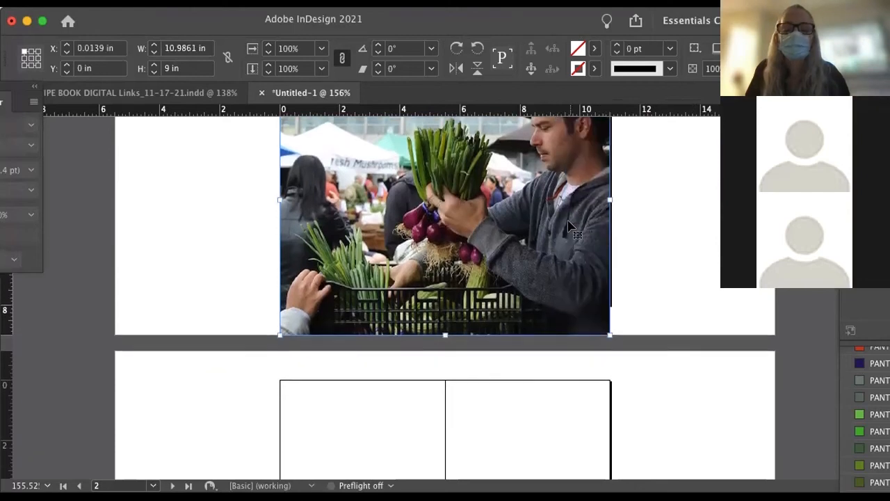
pyautogui.moveTo(446, 331); pyautogui.dragTo(442, 306)
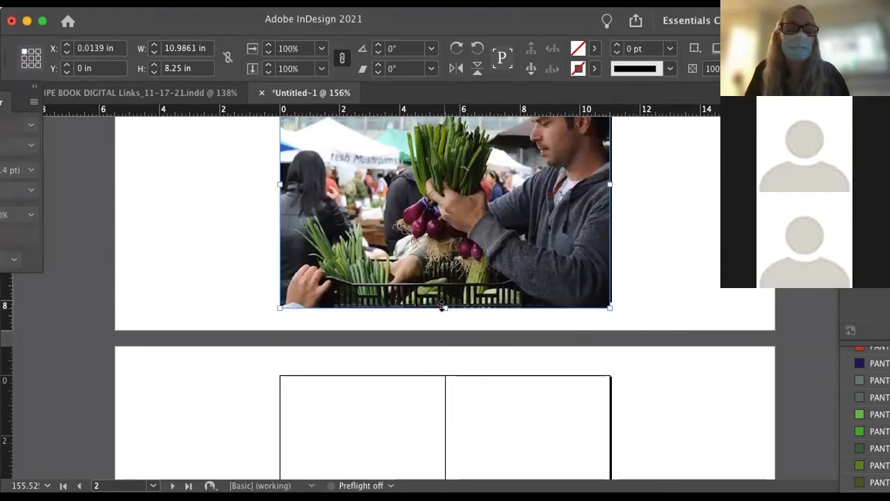
pyautogui.click(253, 241)
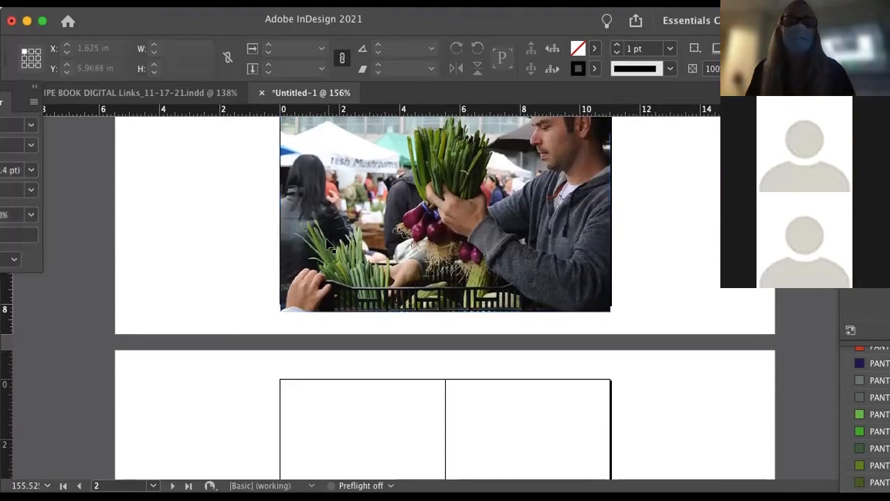
# Check the photo against the centre fold with a vertical ruler guide at X 5.5 in, and move the guide out to the pasteboard's edge
pyautogui.scroll(3, 320, 240)
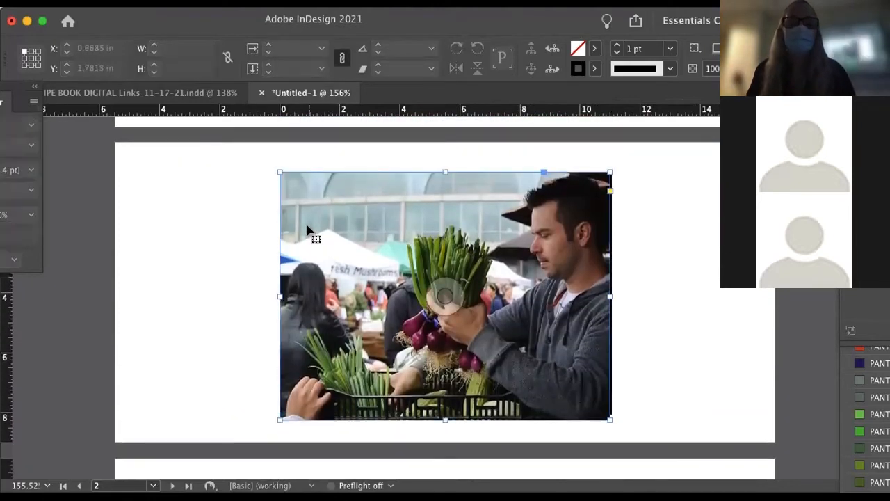
pyautogui.click(306, 225)
pyautogui.moveTo(10, 313); pyautogui.dragTo(442, 295)
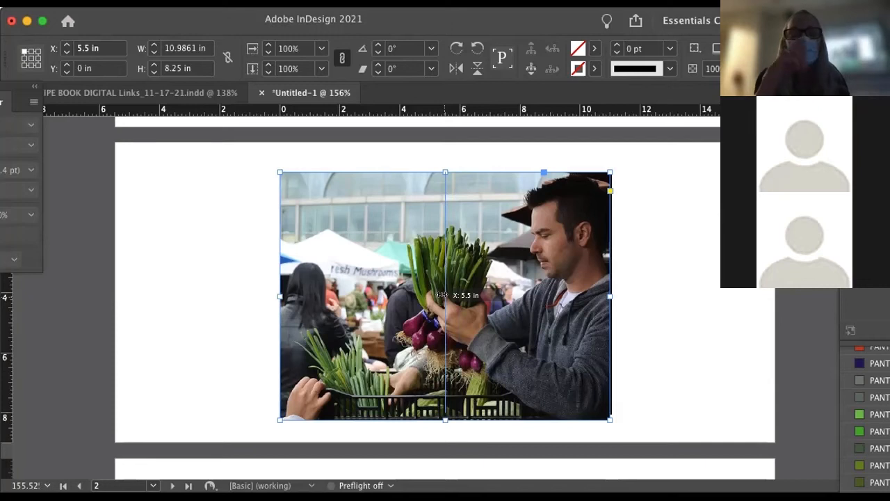
pyautogui.moveTo(442, 295); pyautogui.dragTo(111, 224)
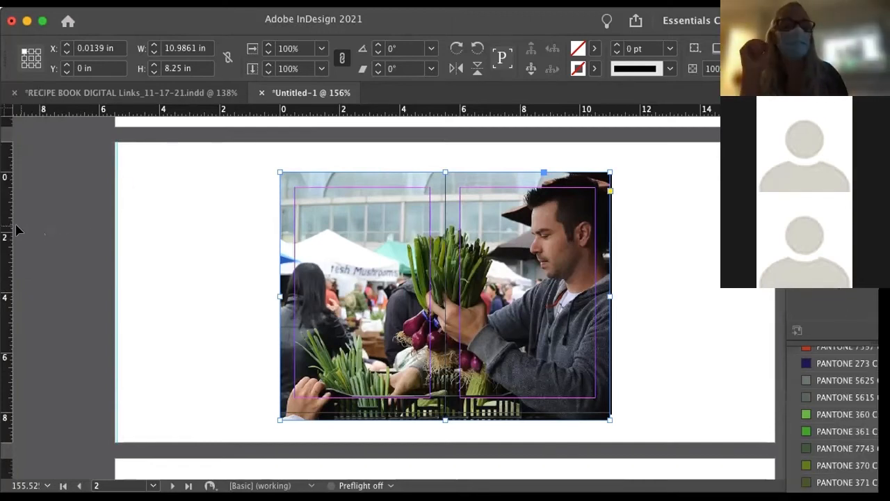
pyautogui.moveTo(9, 235); pyautogui.dragTo(284, 204)
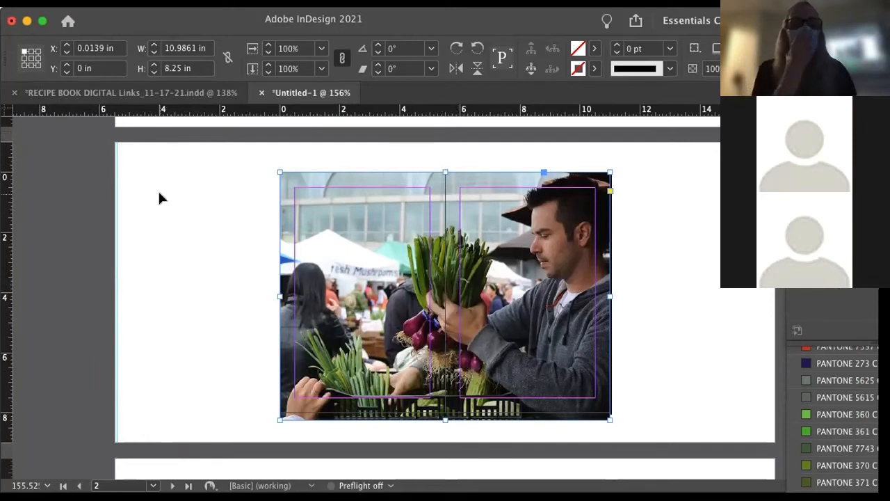
pyautogui.moveTo(9, 230); pyautogui.dragTo(82, 237)
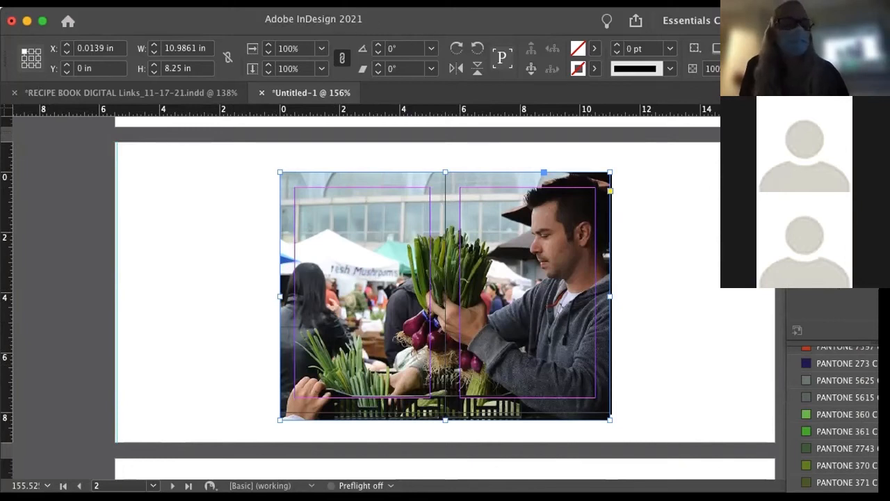
pyautogui.press('super+Tab')
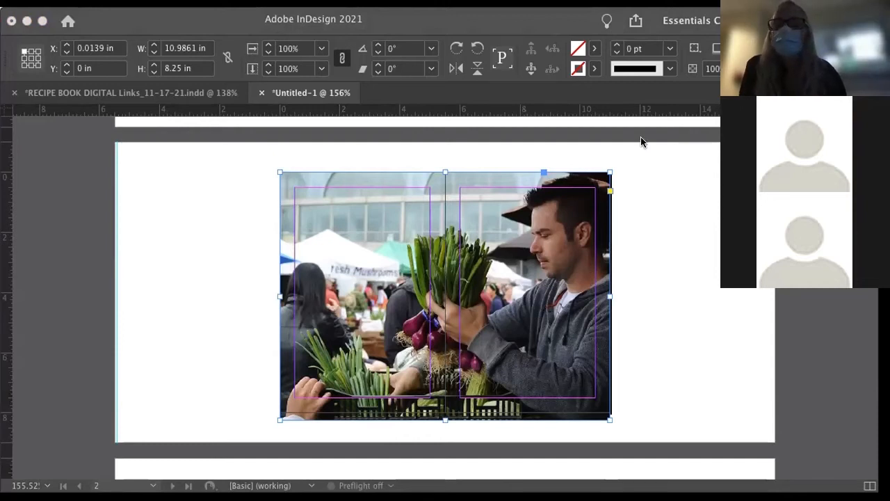
pyautogui.click(658, 20)
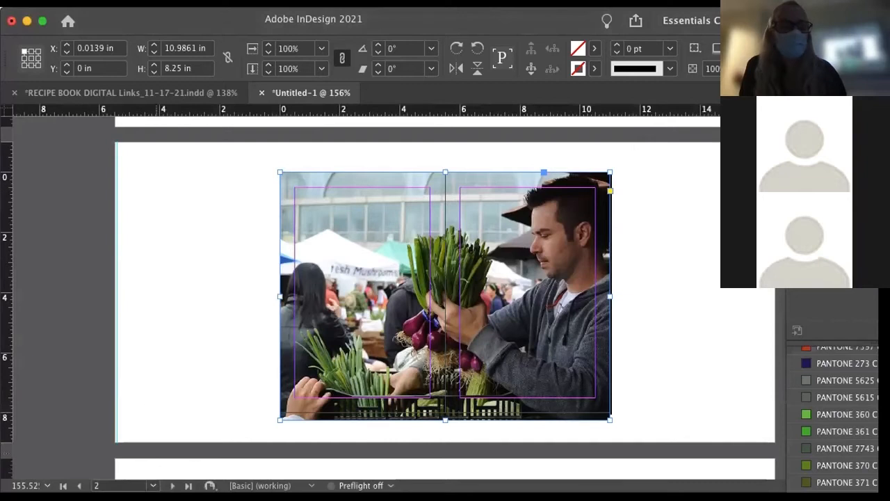
pyautogui.press('super+Tab')
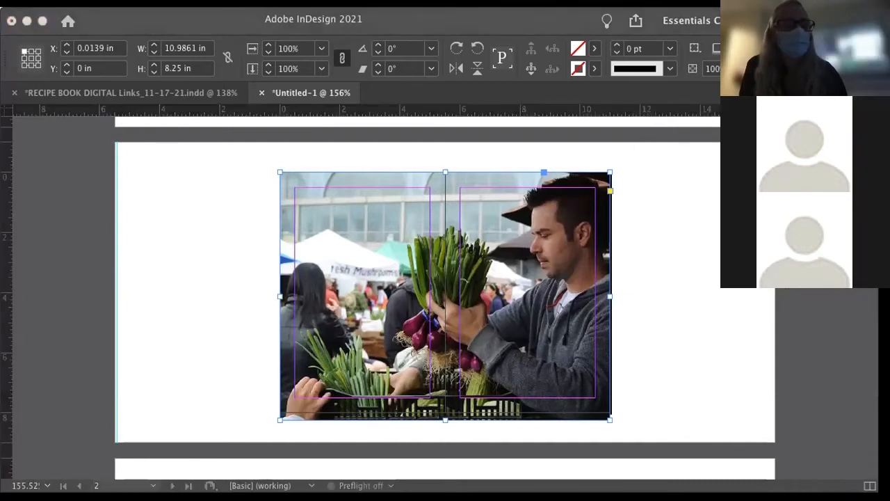
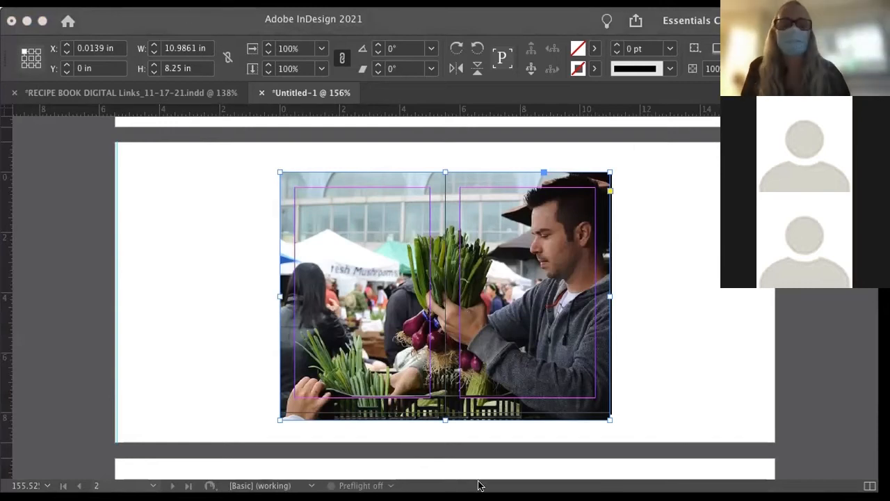
pyautogui.click(219, 405)
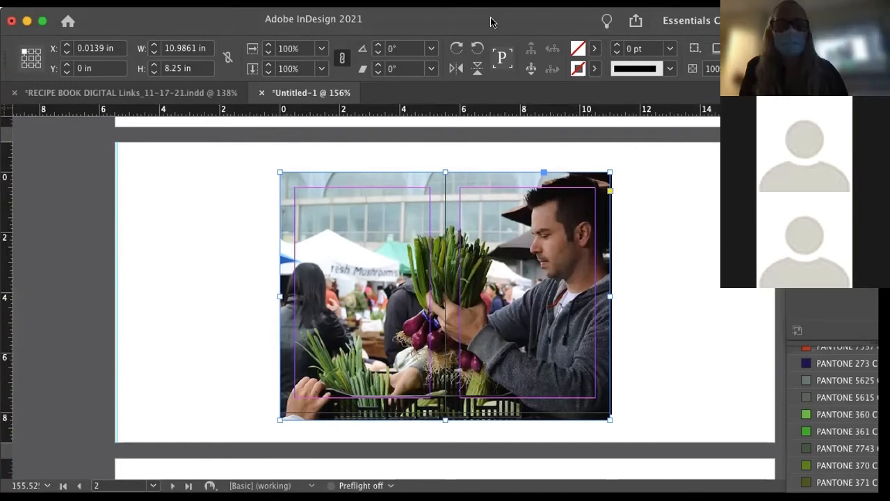
pyautogui.press('super+Tab')
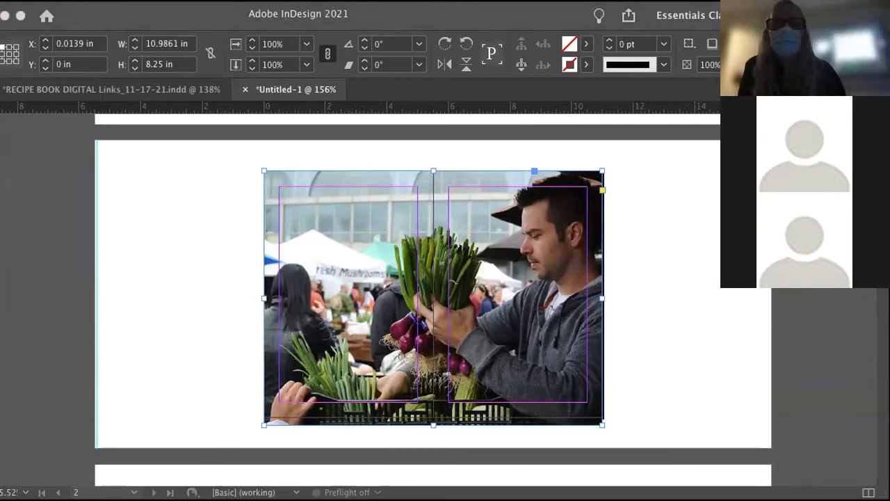
pyautogui.click(601, 8)
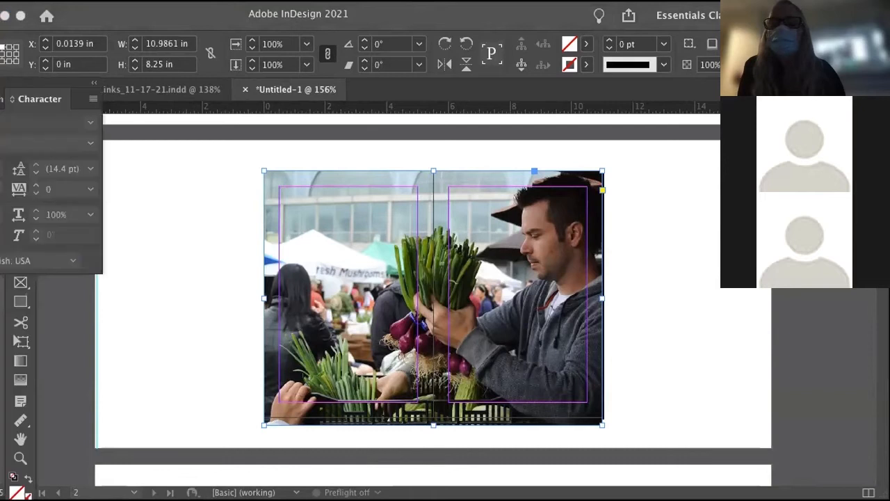
# Draw a text frame on the pasteboard beside page 2 and paste the copied restaurant dedication and website text into it
pyautogui.press('super+Tab')
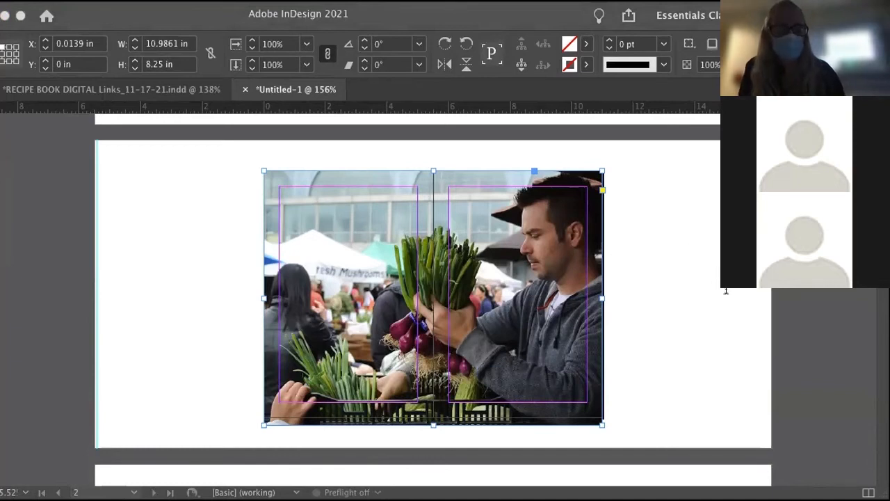
pyautogui.click(179, 410)
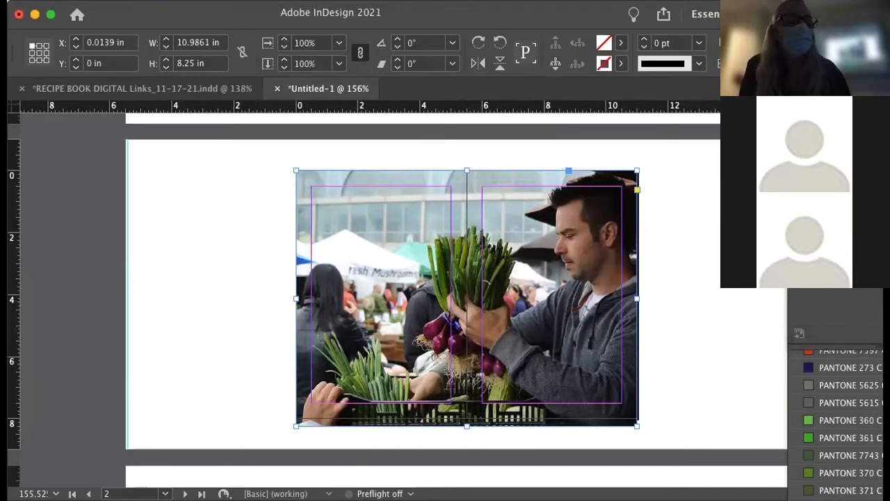
pyautogui.moveTo(7, 46); pyautogui.dragTo(63, 21)
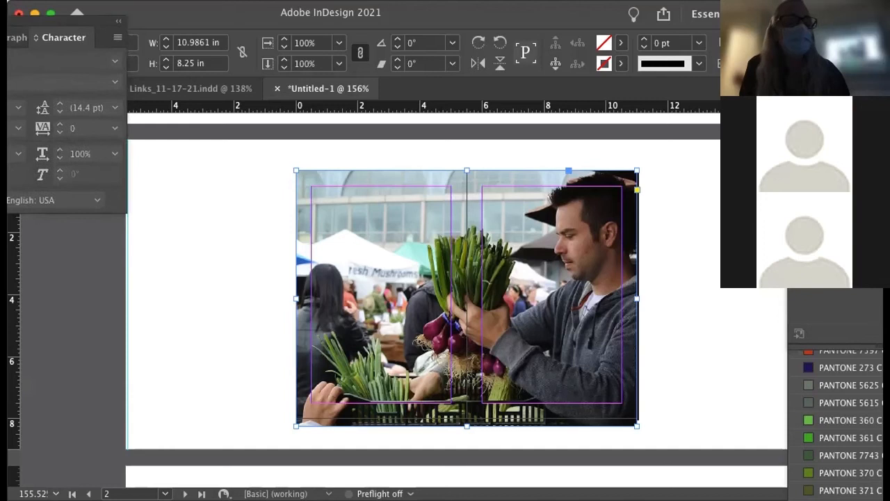
pyautogui.moveTo(235, 305); pyautogui.dragTo(267, 368)
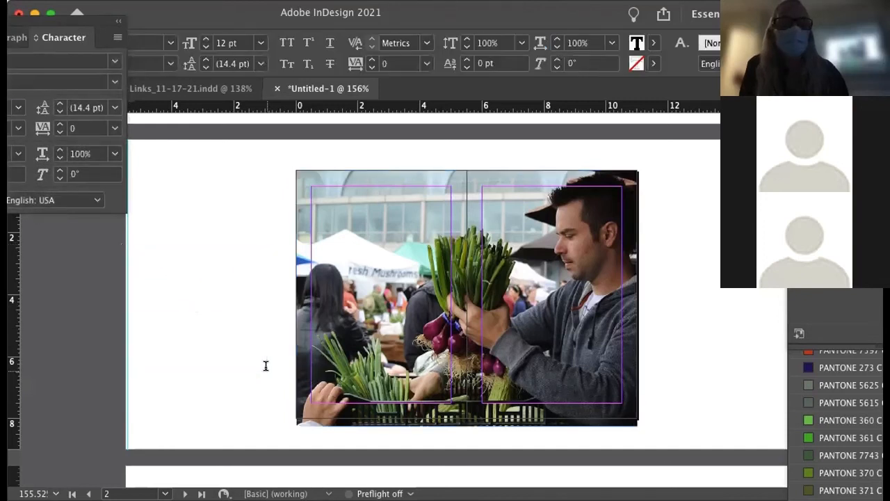
pyautogui.press('super+v')
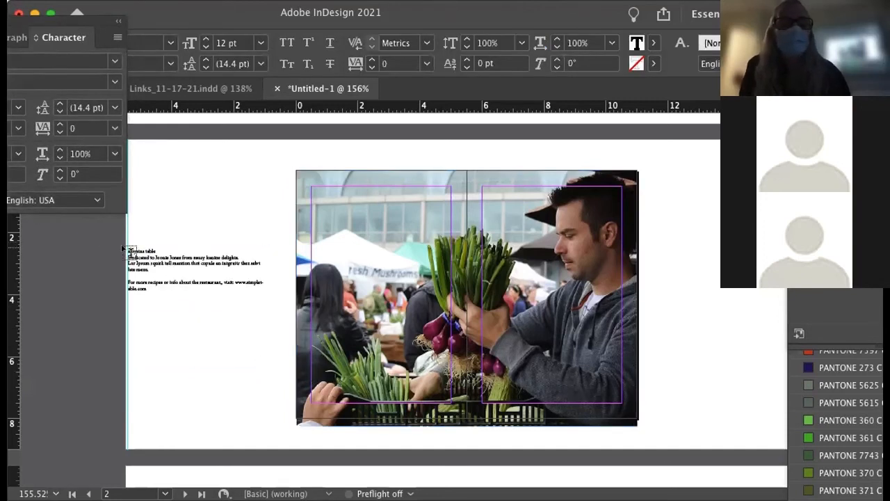
# Select all of the pasted dedication text in the pasteboard text frame
pyautogui.scroll(5, 131, 251)
pyautogui.hscroll(-3, 132, 249)
pyautogui.scroll(3, 133, 249)
pyautogui.scroll(-1, 132, 249)
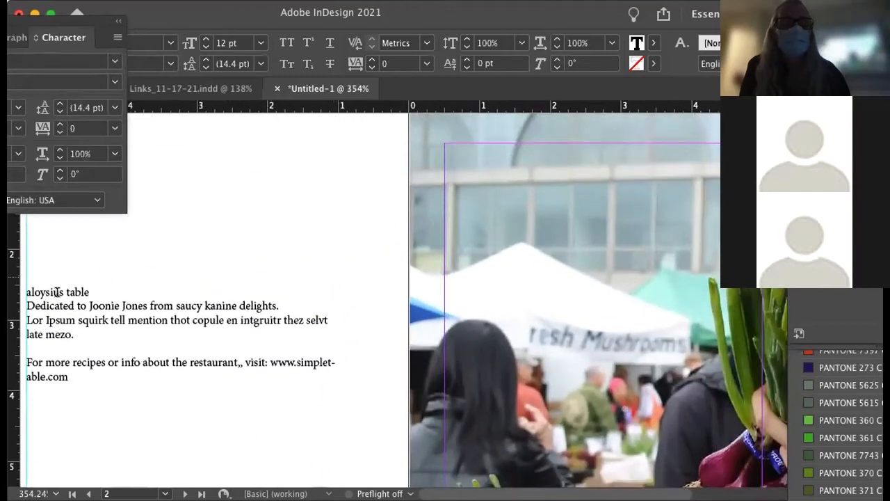
pyautogui.doubleClick(58, 292)
pyautogui.press('super+a')
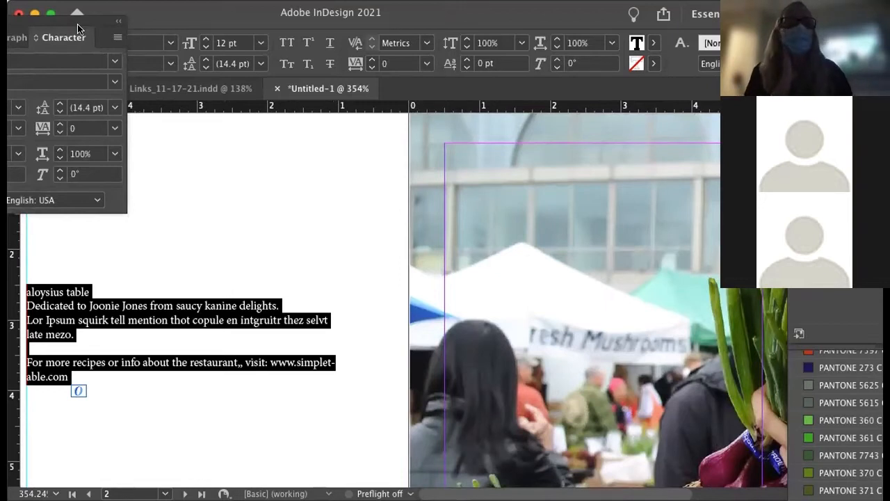
# Set the selected text block in Helvetica Neue LT Std, 67 Medium Condensed
pyautogui.moveTo(78, 27); pyautogui.dragTo(281, 13)
pyautogui.click(283, 45)
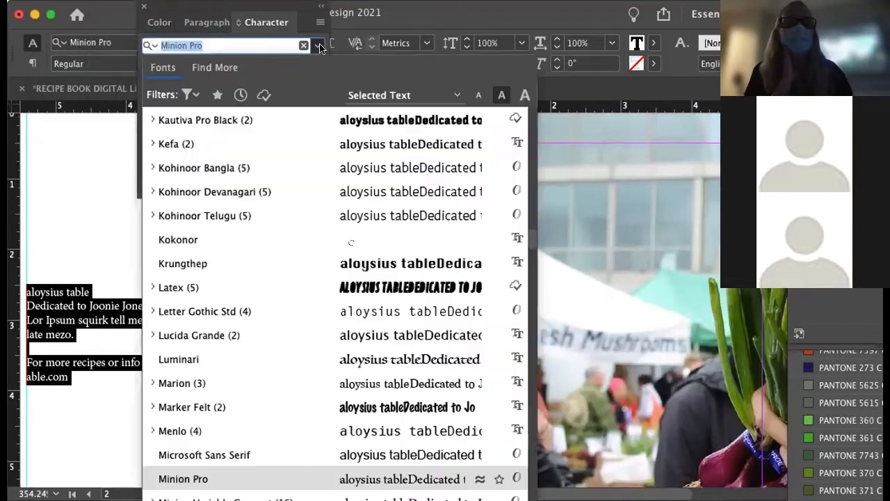
pyautogui.scroll(10, 207, 171)
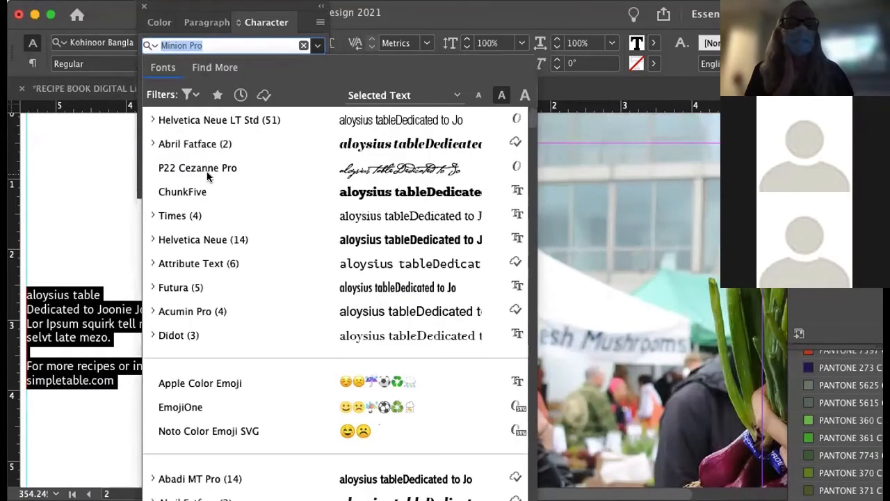
pyautogui.click(151, 120)
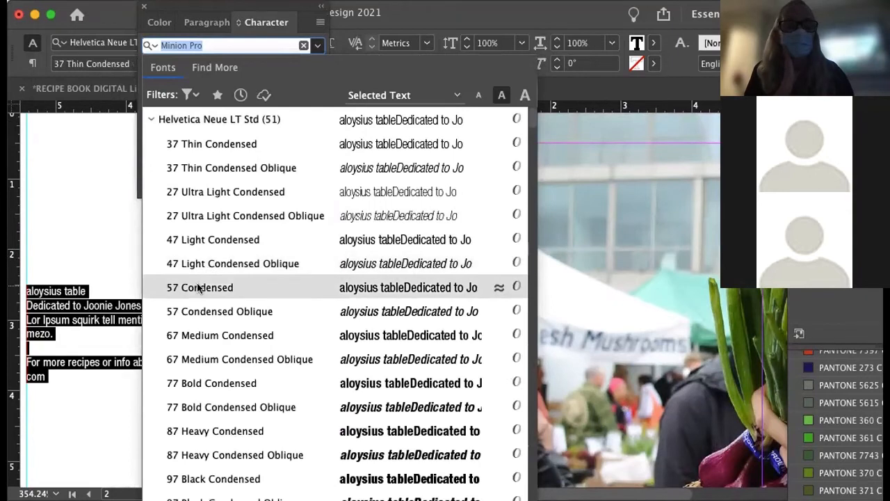
pyautogui.scroll(-3, 197, 282)
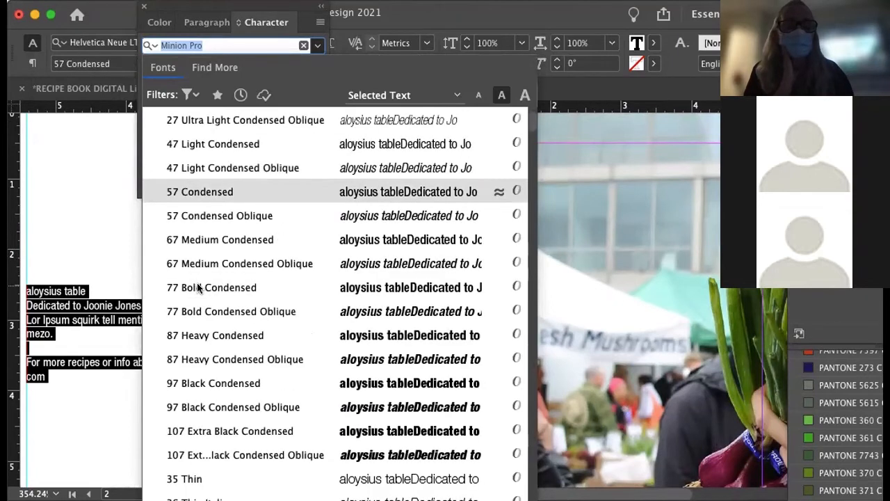
pyautogui.click(196, 241)
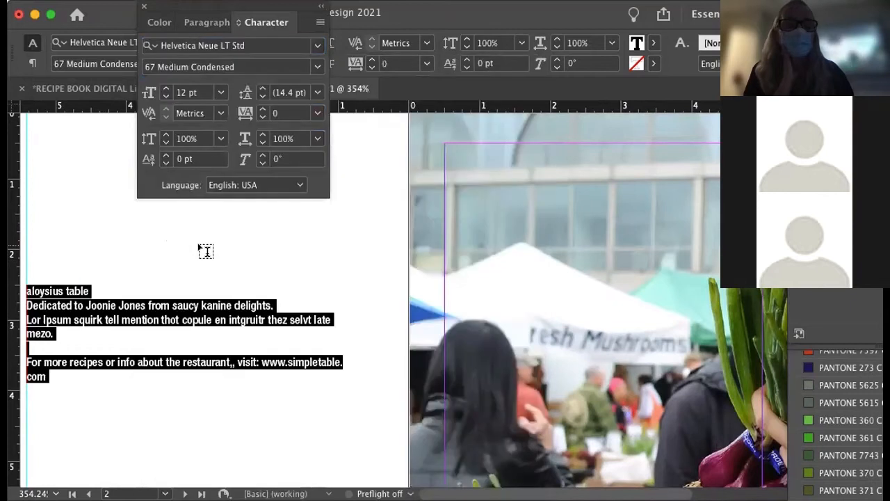
# Change the selected text's font style to 65 Medium and its size to 14 pt
pyautogui.click(318, 67)
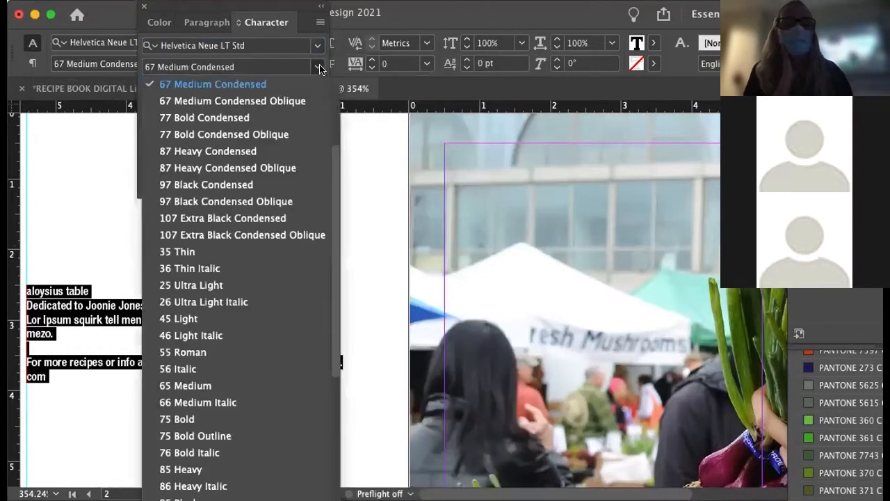
pyautogui.scroll(-6, 243, 181)
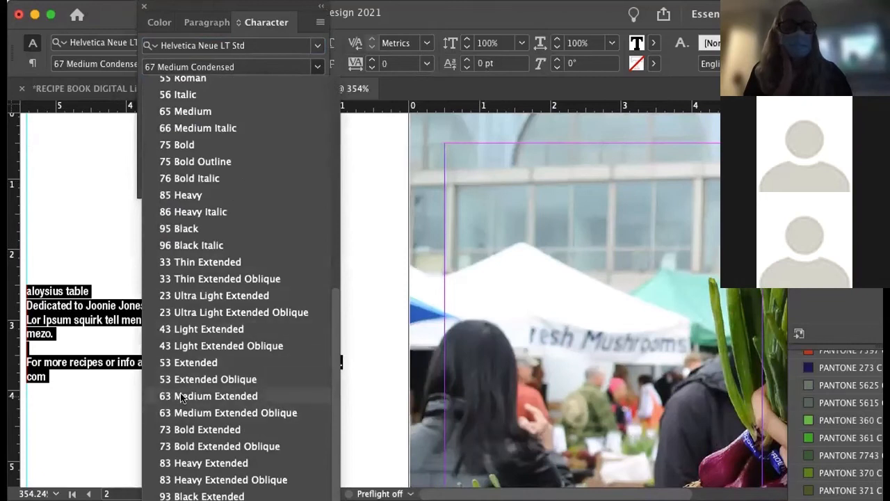
pyautogui.scroll(3, 184, 426)
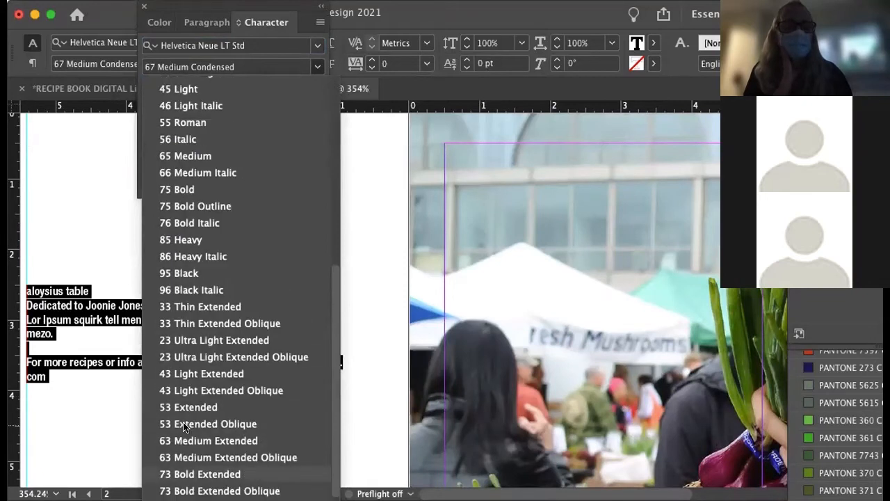
pyautogui.scroll(3, 174, 288)
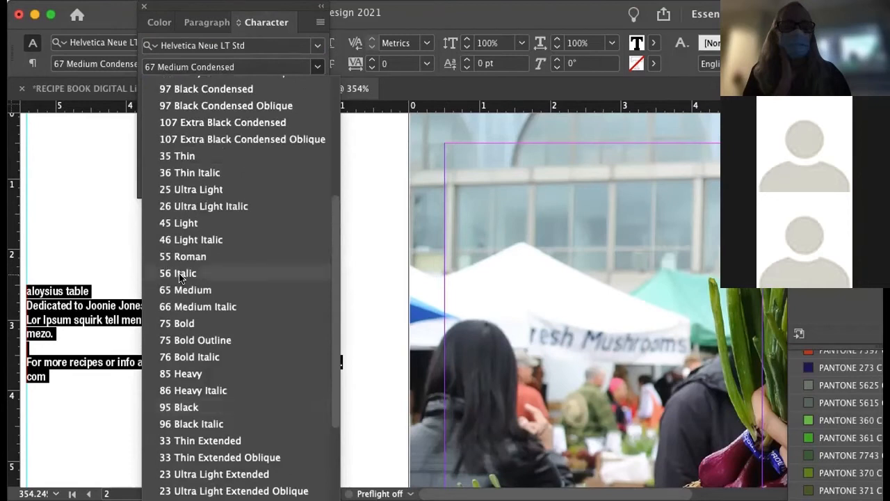
pyautogui.click(188, 289)
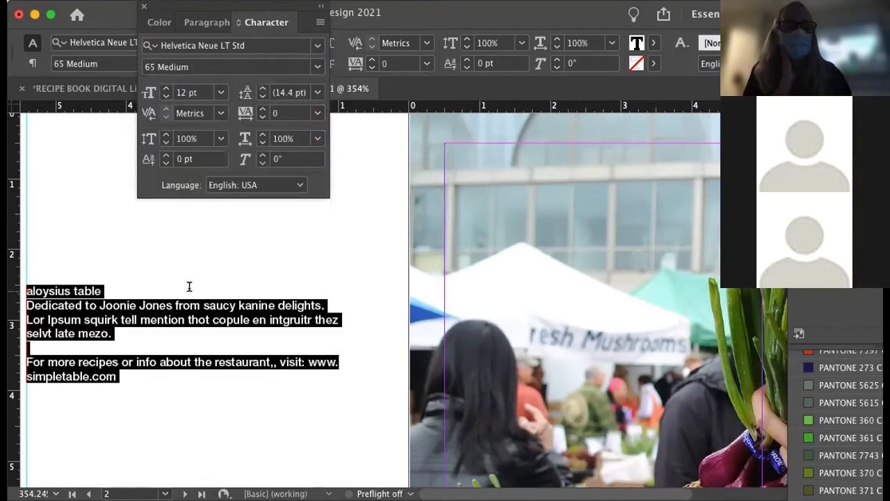
pyautogui.click(165, 89)
pyautogui.click(99, 289)
pyautogui.tripleClick(100, 288)
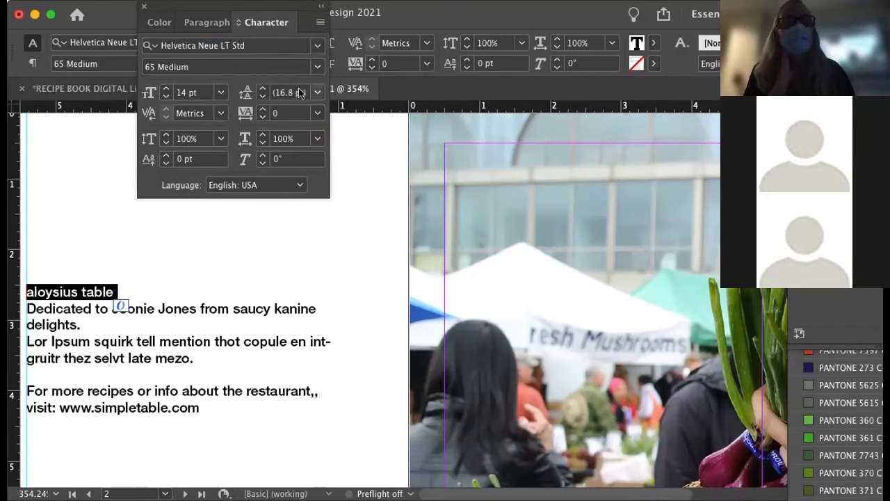
pyautogui.click(317, 66)
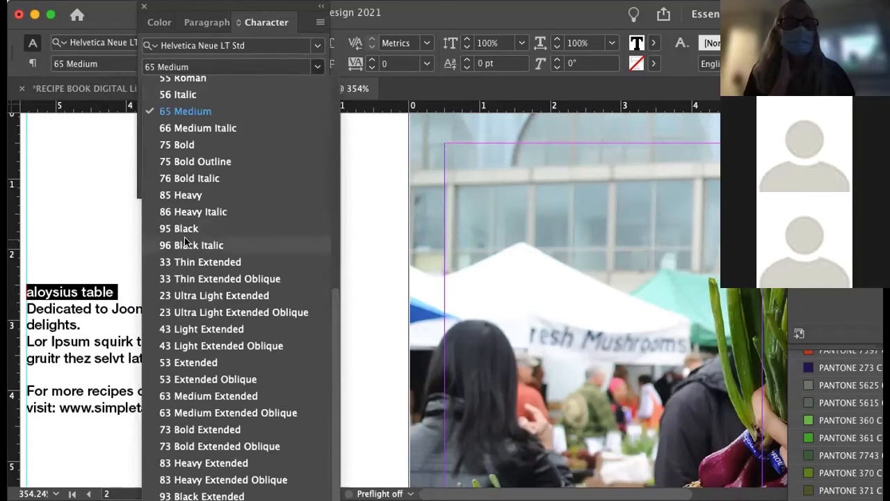
pyautogui.click(318, 46)
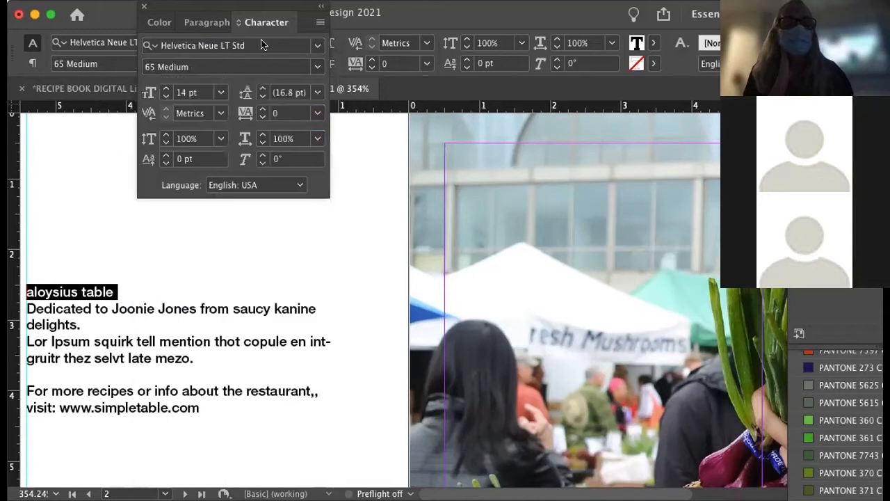
pyautogui.click(317, 45)
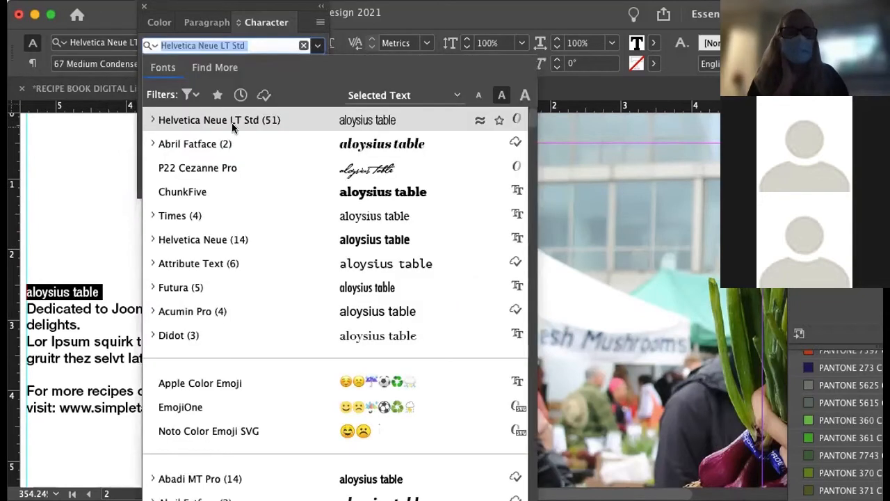
pyautogui.click(104, 155)
# Check which font the cover title "green" uses and return to the "aloysius table" text on page 2
pyautogui.scroll(-10, 390, 173)
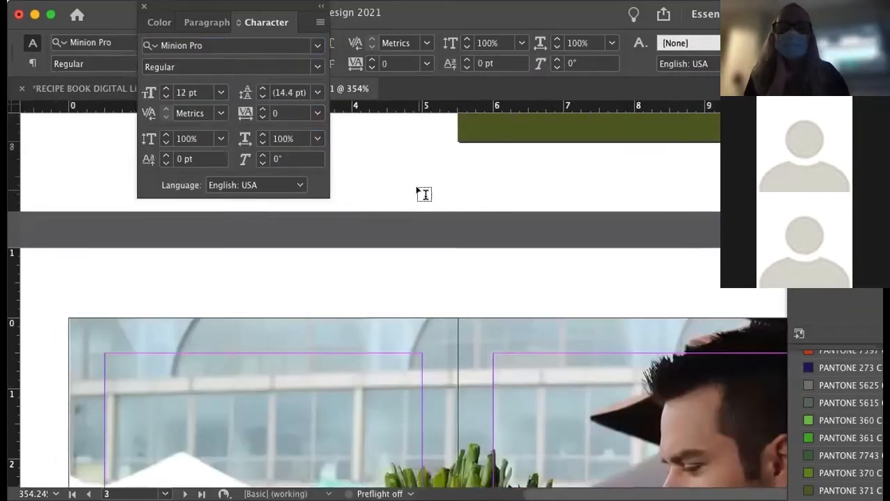
pyautogui.scroll(-10, 423, 194)
pyautogui.doubleClick(439, 142)
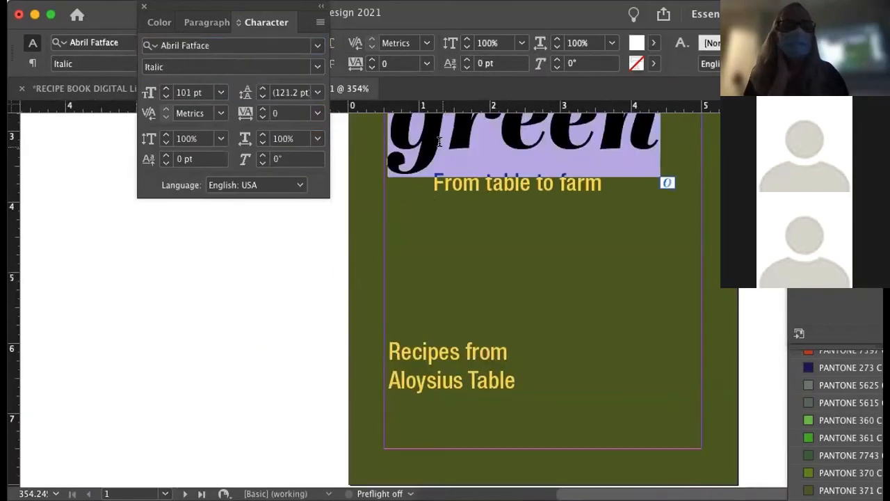
pyautogui.click(54, 243)
pyautogui.scroll(-10, 56, 243)
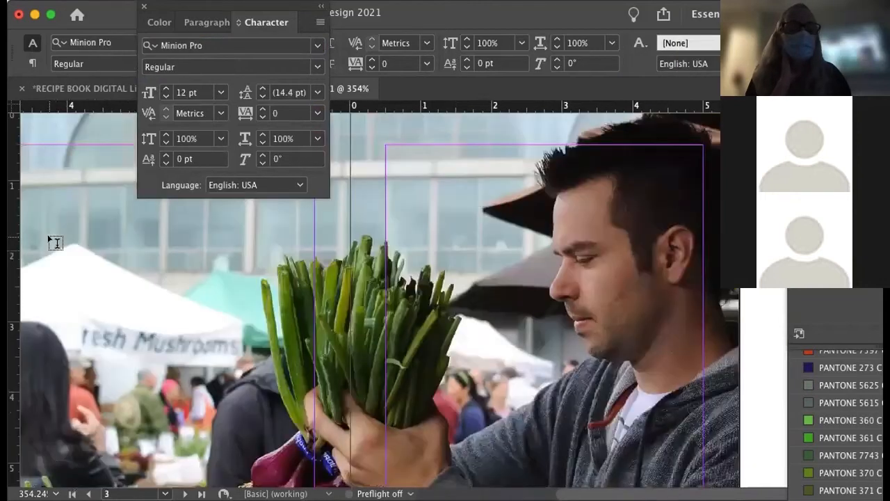
pyautogui.scroll(-10, 54, 243)
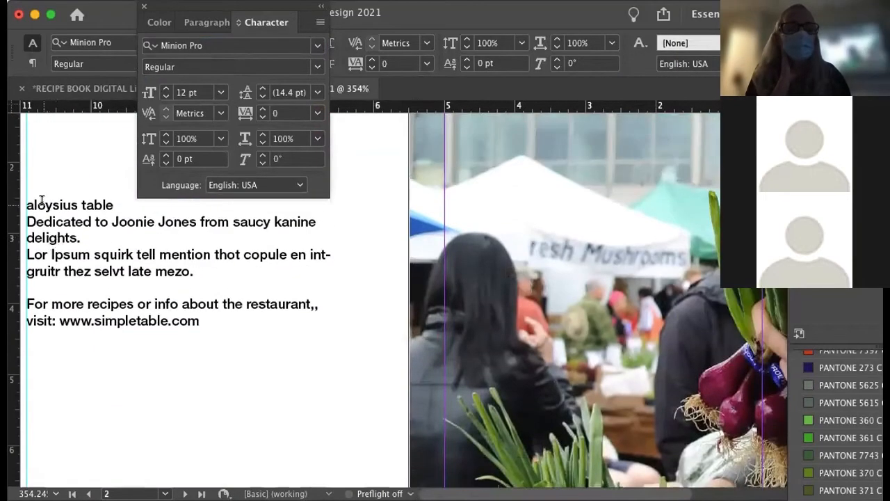
# Set the "aloysius table" heading in Abril Fatface Regular at 24 pt
pyautogui.doubleClick(41, 203)
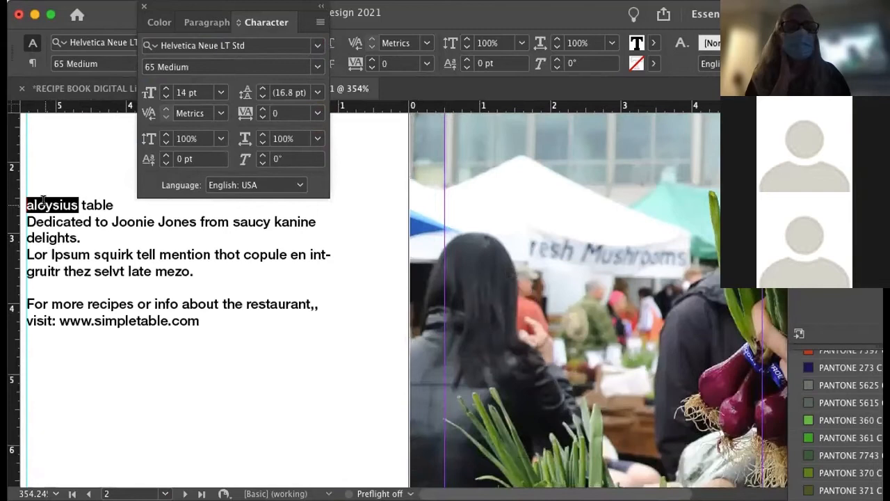
pyautogui.tripleClick(44, 201)
pyautogui.click(256, 45)
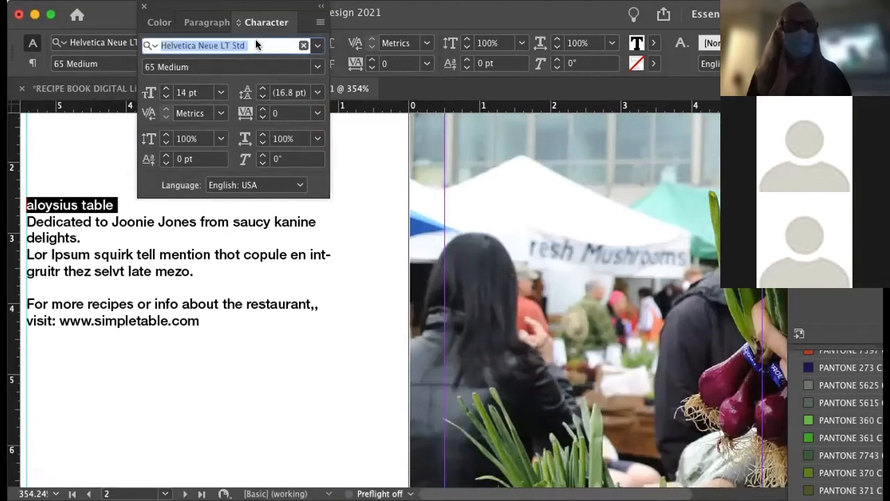
pyautogui.write('abri')
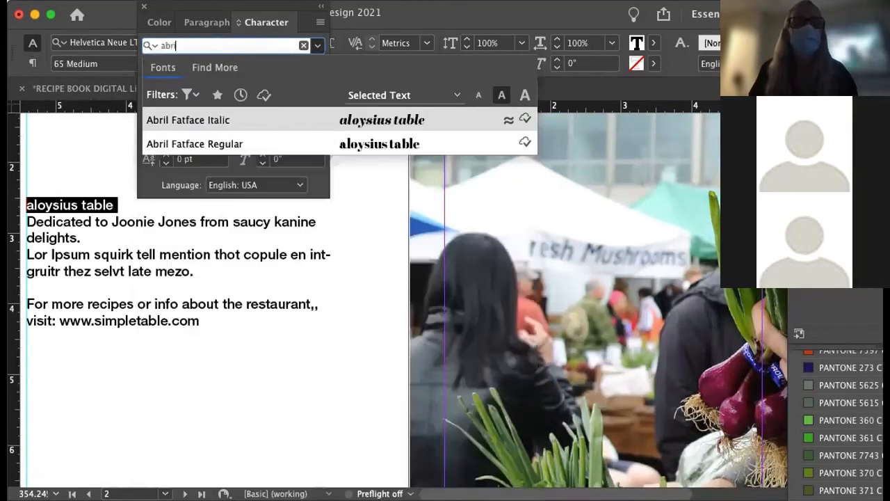
pyautogui.click(247, 138)
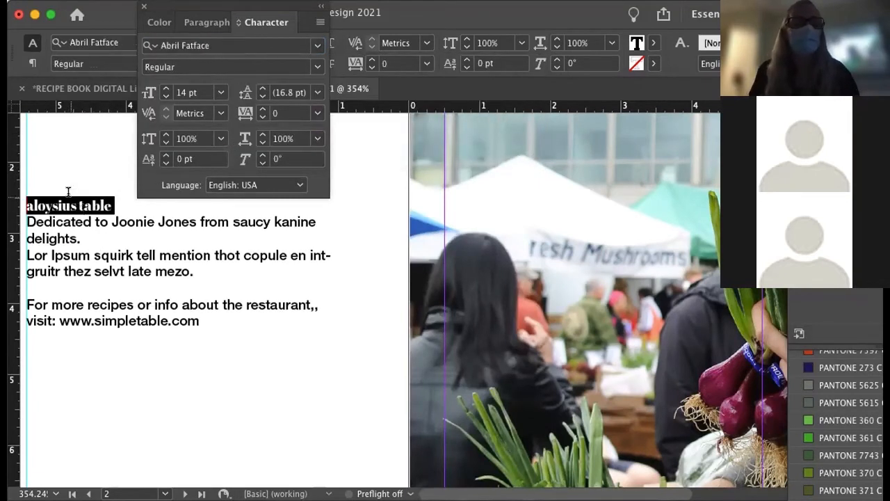
pyautogui.click(220, 92)
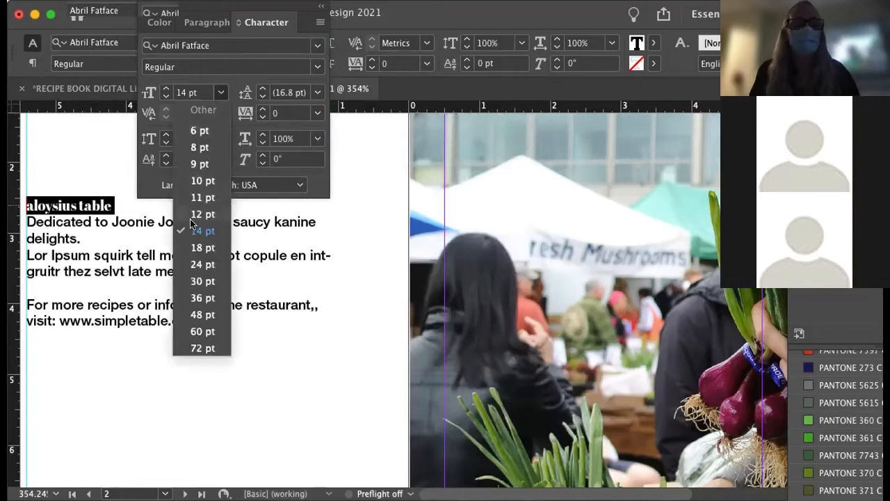
pyautogui.click(203, 264)
pyautogui.click(133, 205)
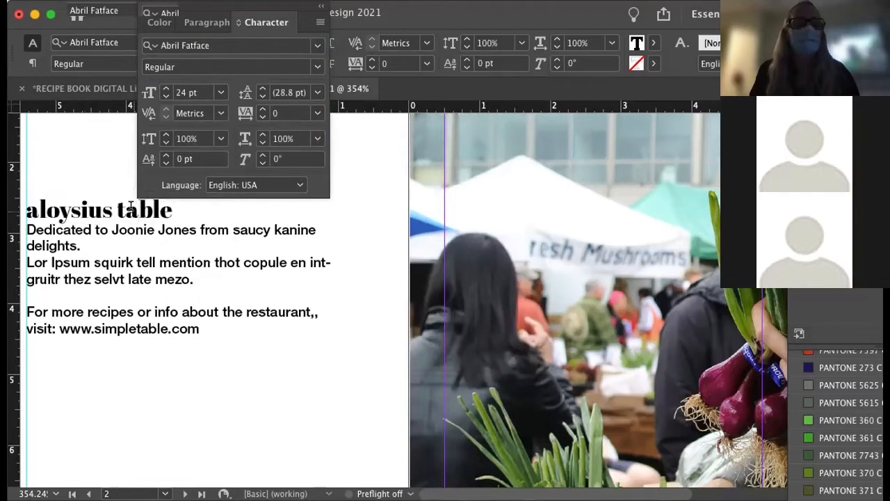
pyautogui.moveTo(27, 228); pyautogui.dragTo(228, 333)
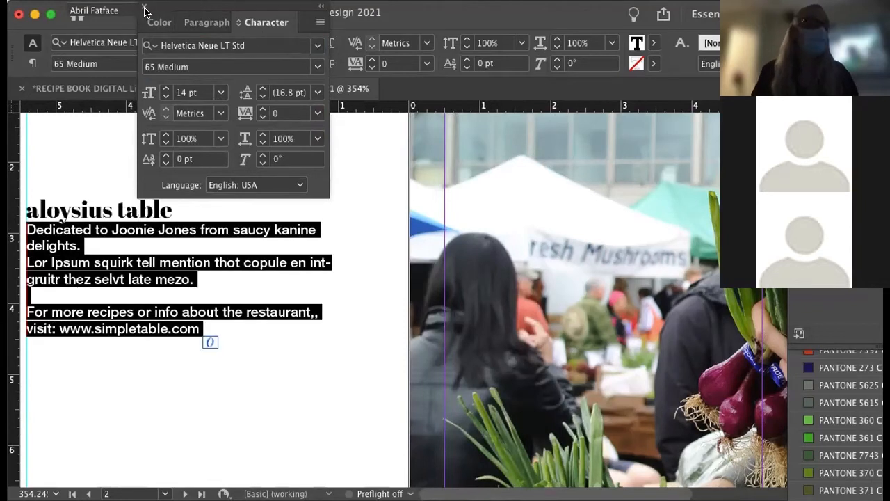
pyautogui.click(25, 207)
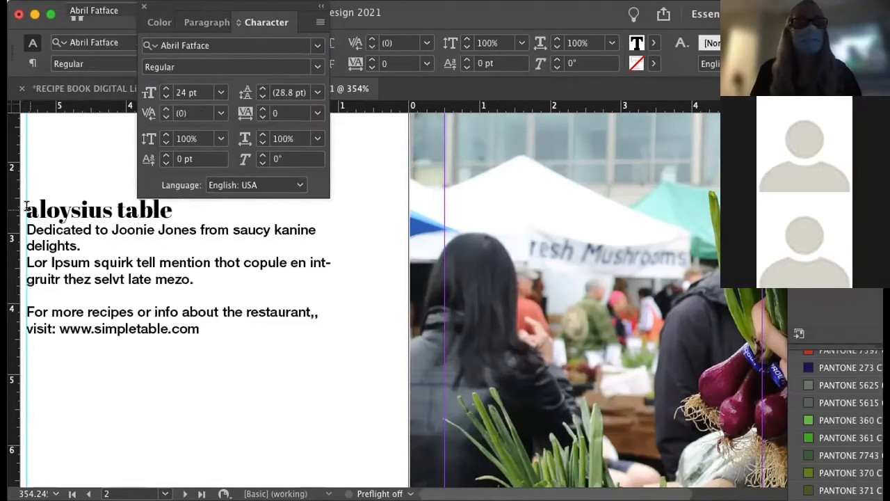
pyautogui.press('Escape')
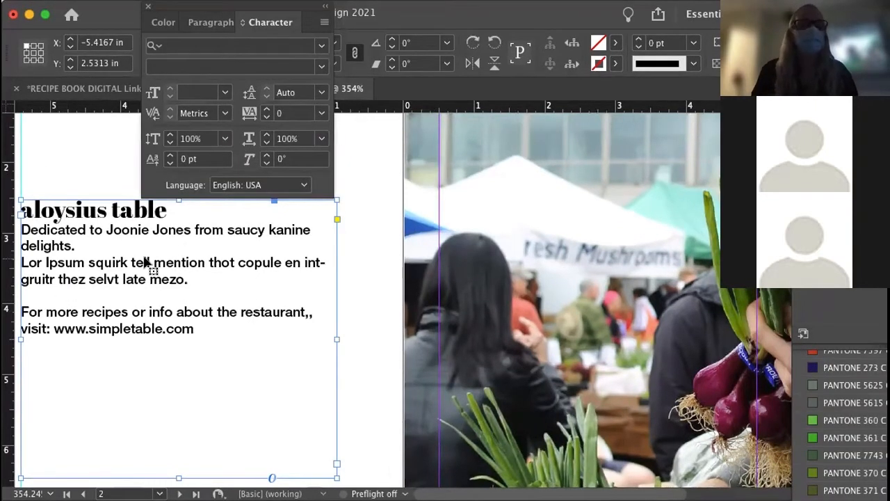
# Increase the leading of the "aloysius table" heading by one increment
pyautogui.tripleClick(111, 212)
pyautogui.click(267, 89)
pyautogui.click(139, 279)
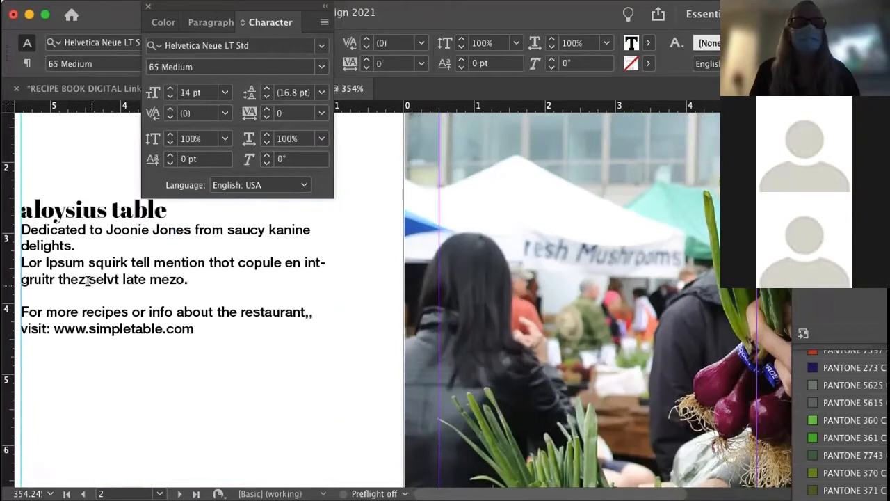
# Remove the line break before "Lor Ipsum" so that sentence continues the dedication paragraph
pyautogui.click(21, 263)
pyautogui.press('BackSpace')
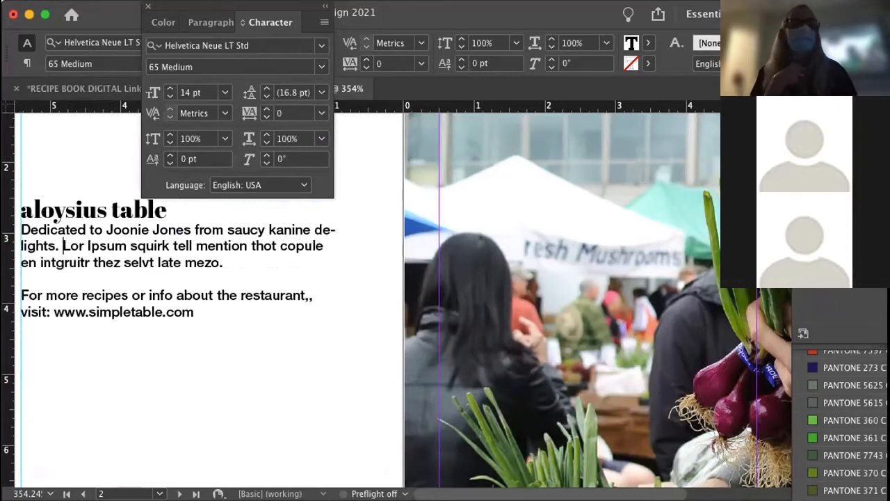
pyautogui.press('Escape')
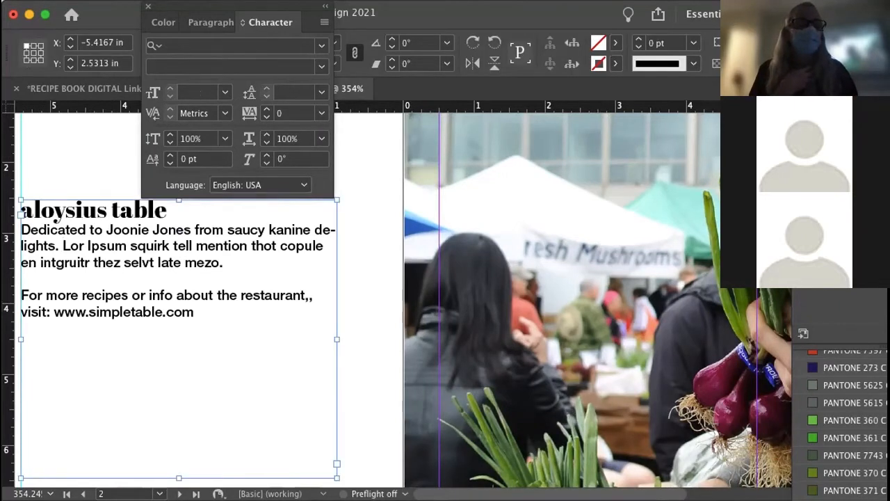
# Draw a rectangle about 3.8 in by 2.98 in over the market photo and give it a yellow fill and white stroke
pyautogui.moveTo(470, 178); pyautogui.dragTo(739, 389)
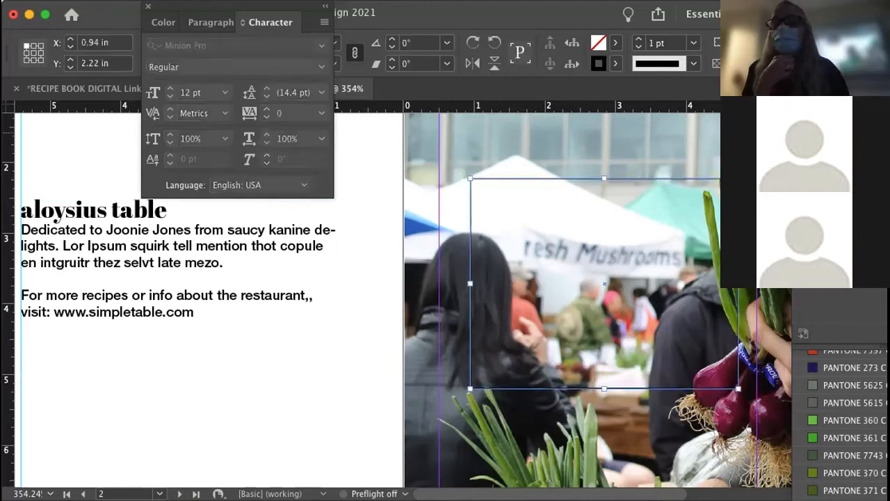
pyautogui.scroll(-1, 849, 417)
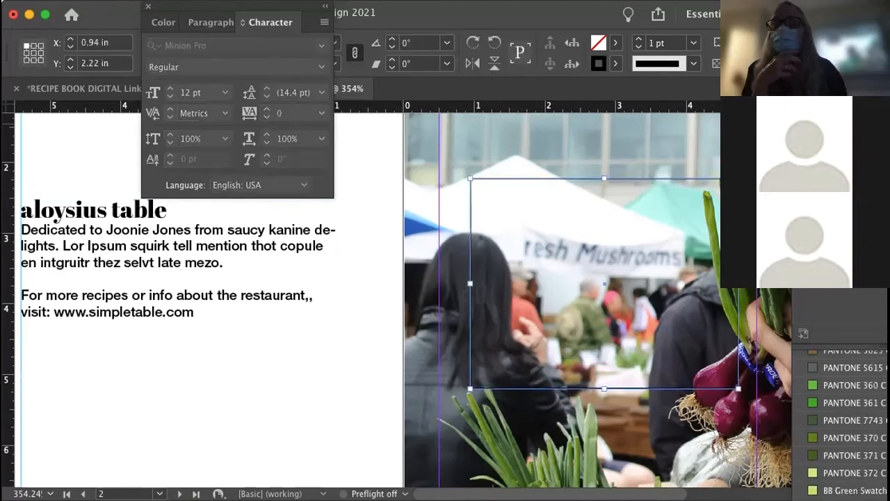
pyautogui.click(730, 14)
pyautogui.click(503, 9)
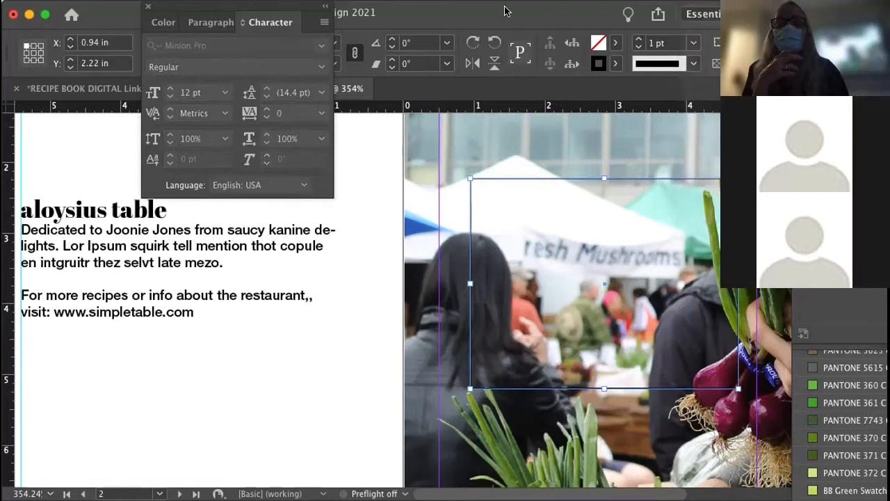
pyautogui.moveTo(510, 17); pyautogui.dragTo(338, 16)
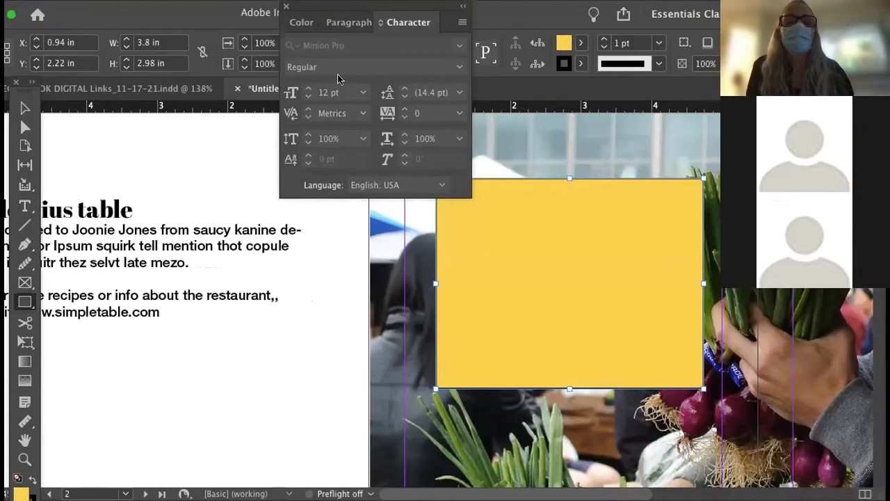
pyautogui.moveTo(338, 10); pyautogui.dragTo(786, 234)
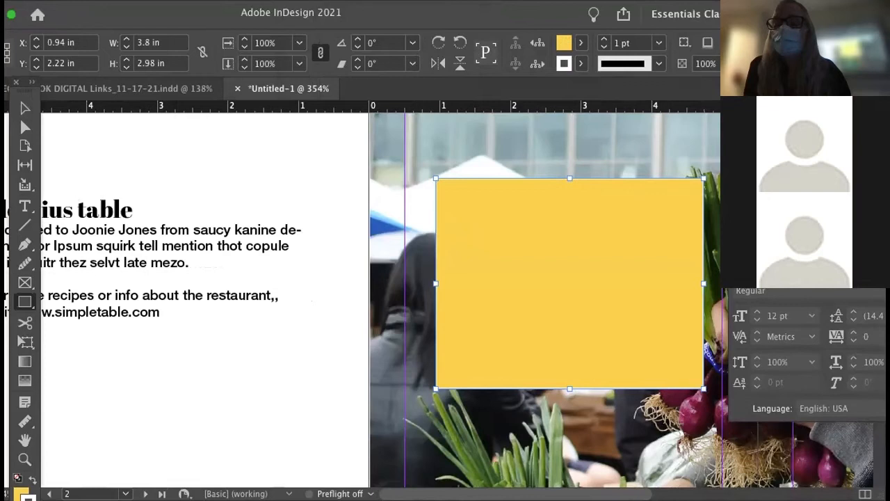
# Remove the yellow rectangle's stroke and narrow it from both sides to about 3.12 in wide
pyautogui.press('/')
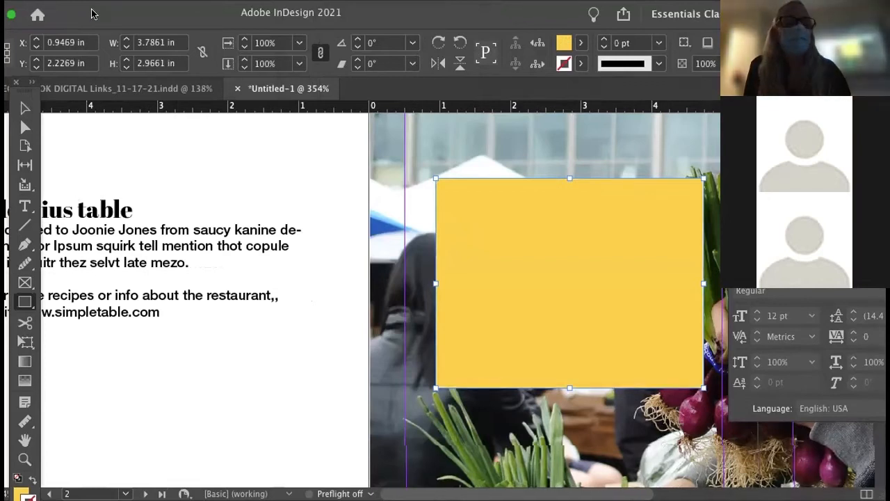
pyautogui.moveTo(93, 11); pyautogui.dragTo(176, 11)
pyautogui.scroll(-3, 317, 199)
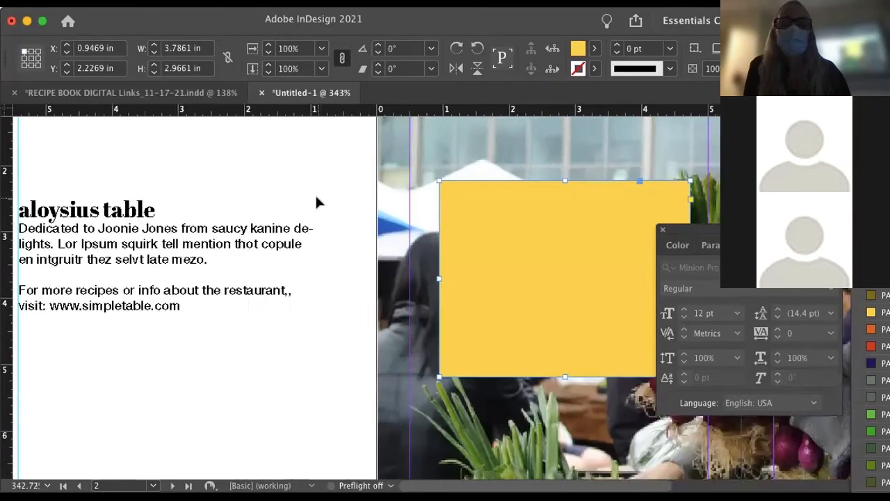
pyautogui.moveTo(406, 210); pyautogui.dragTo(431, 211)
pyautogui.moveTo(600, 262); pyautogui.dragTo(539, 253)
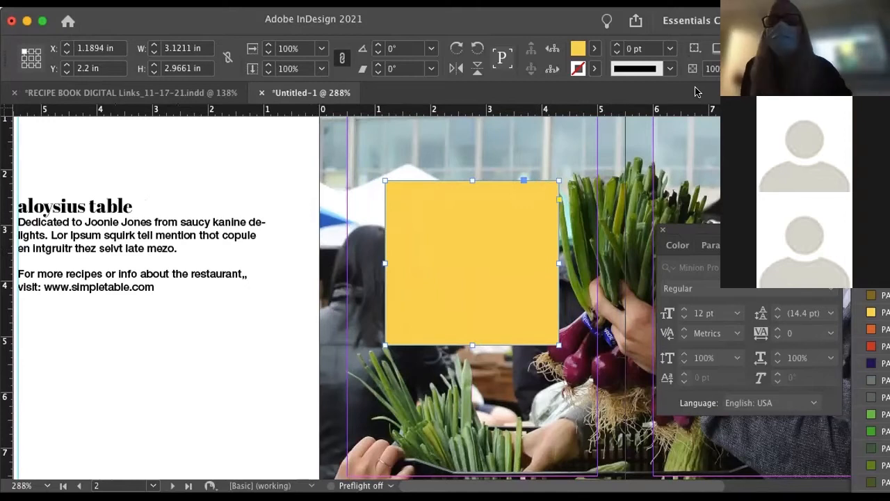
# Set the yellow rectangle's opacity to 73%, lengthen it to about 3.2 in high and nudge it up slightly
pyautogui.moveTo(748, 89); pyautogui.dragTo(727, 90)
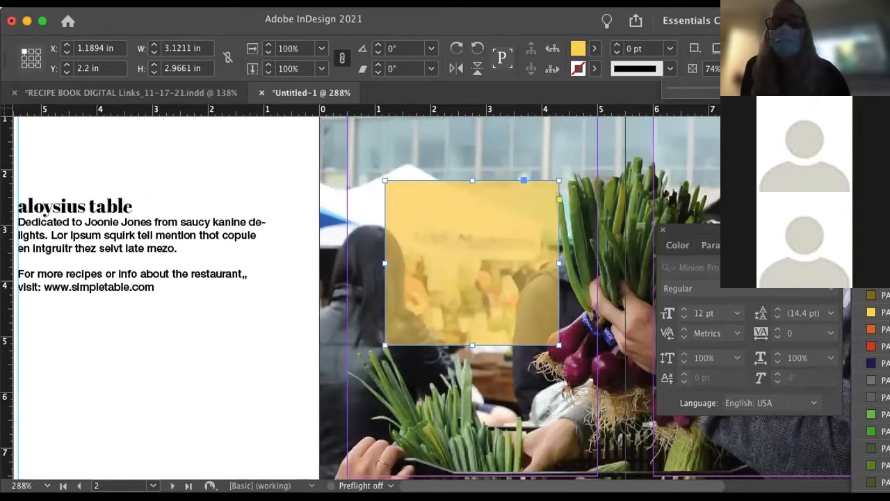
pyautogui.scroll(-3, 213, 206)
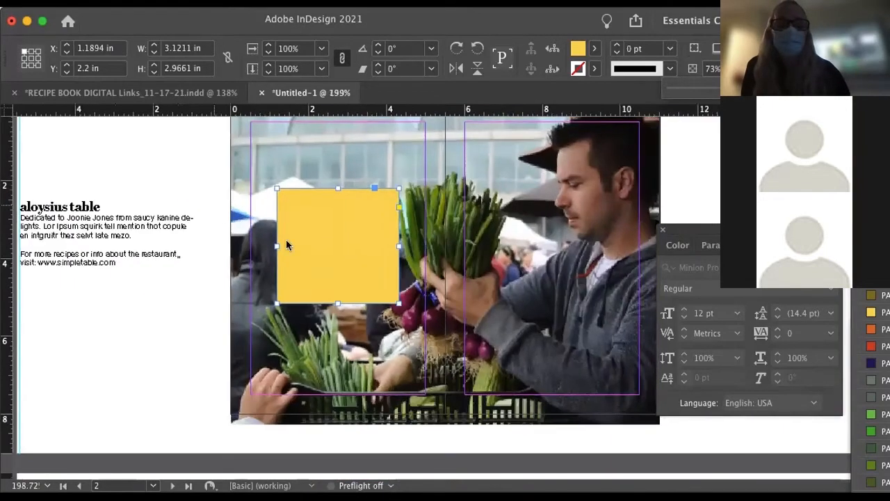
pyautogui.moveTo(337, 302); pyautogui.dragTo(333, 311)
pyautogui.scroll(-2, 333, 310)
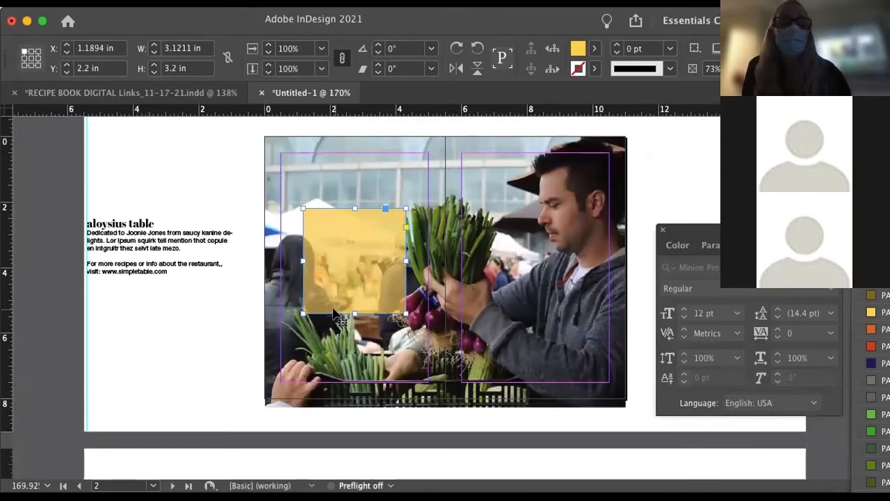
pyautogui.click(95, 132)
pyautogui.moveTo(321, 230); pyautogui.dragTo(319, 224)
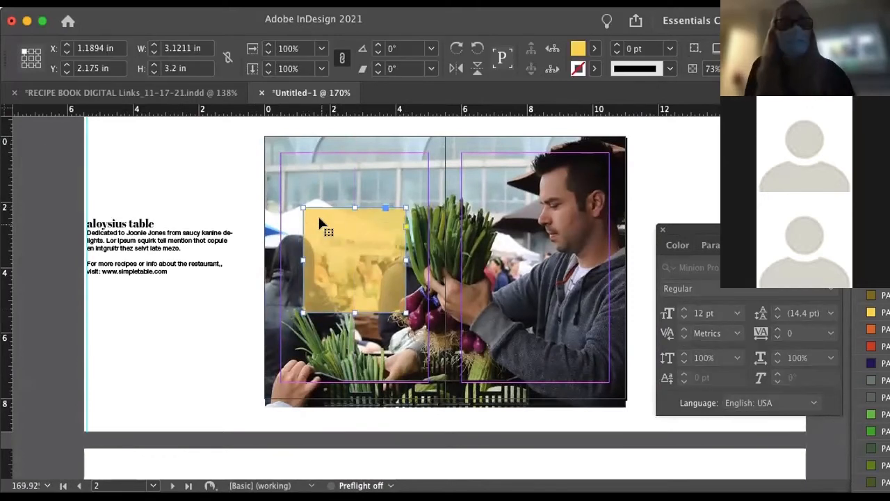
# Set the leading of the dedication text below the "aloysius table" heading to 22 pt
pyautogui.moveTo(165, 224); pyautogui.dragTo(215, 233)
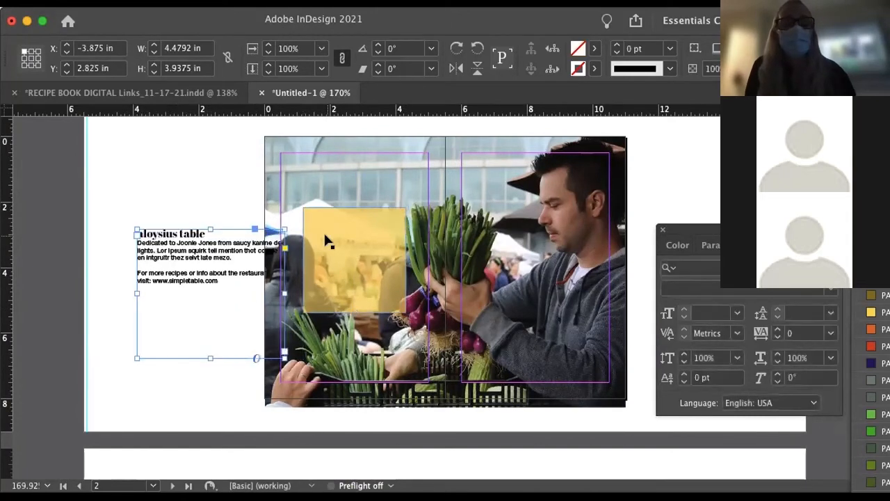
pyautogui.doubleClick(231, 238)
pyautogui.click(222, 242)
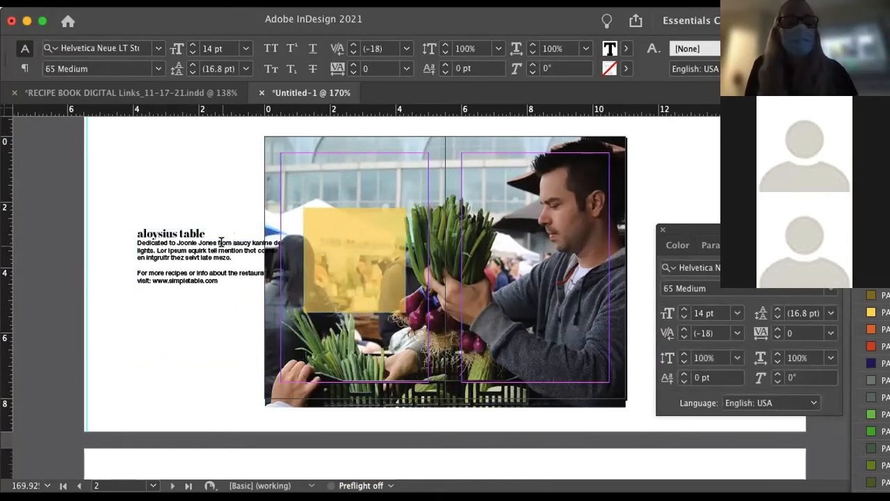
pyautogui.moveTo(133, 243); pyautogui.dragTo(205, 299)
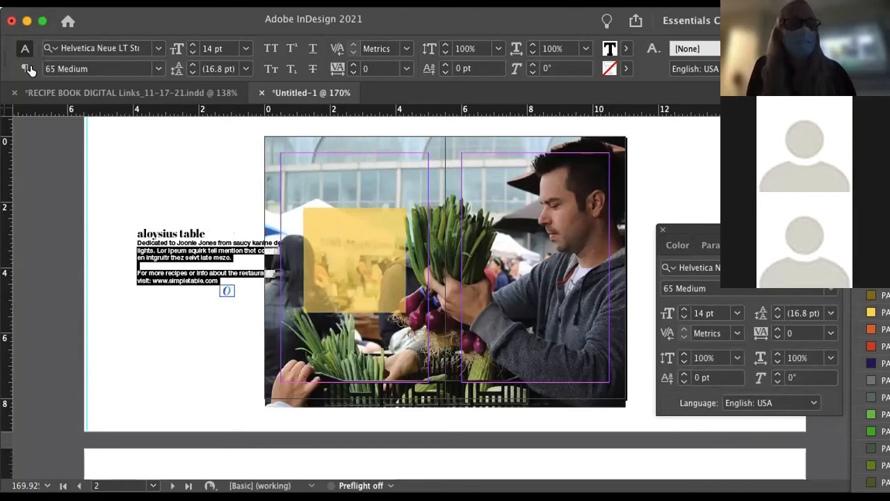
pyautogui.click(194, 66)
pyautogui.click(193, 66)
pyautogui.click(194, 66)
pyautogui.click(194, 66)
pyautogui.click(193, 66)
pyautogui.click(193, 66)
pyautogui.click(213, 259)
pyautogui.click(140, 232)
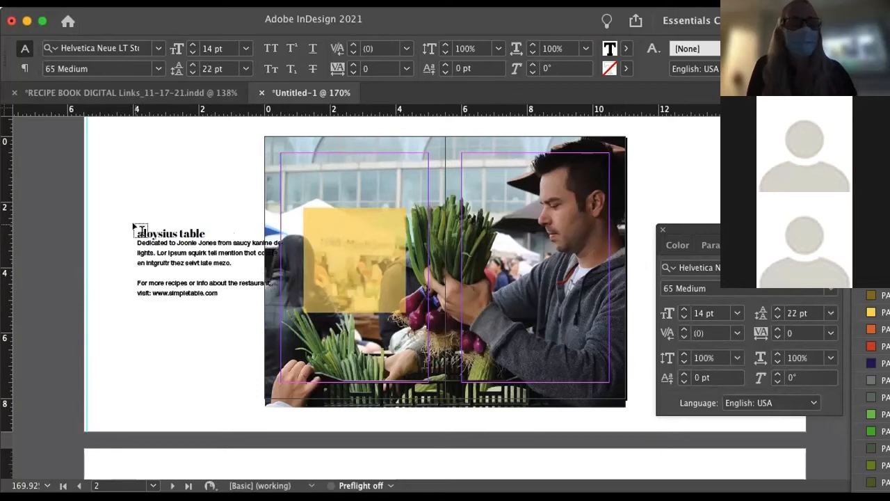
pyautogui.click(156, 214)
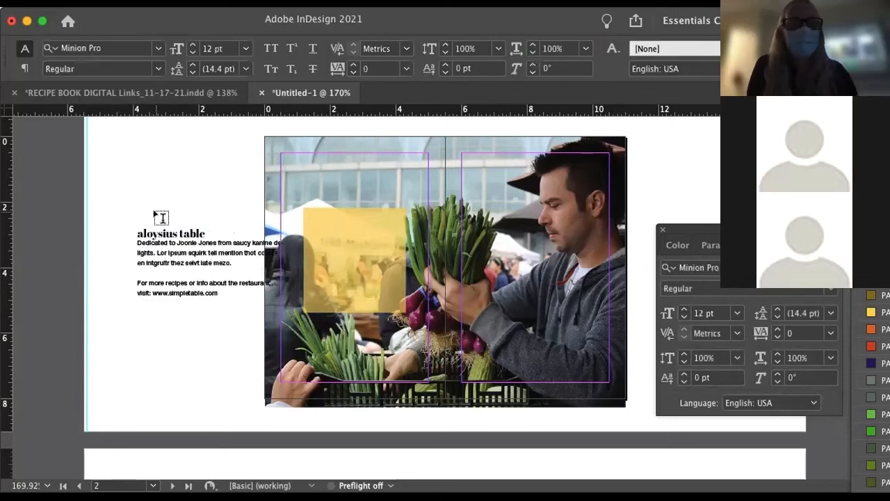
# Try the dedication text frame over the yellow rectangle and move it back beside the photo
pyautogui.press('v')
pyautogui.click(226, 247)
pyautogui.moveTo(226, 247); pyautogui.dragTo(185, 207)
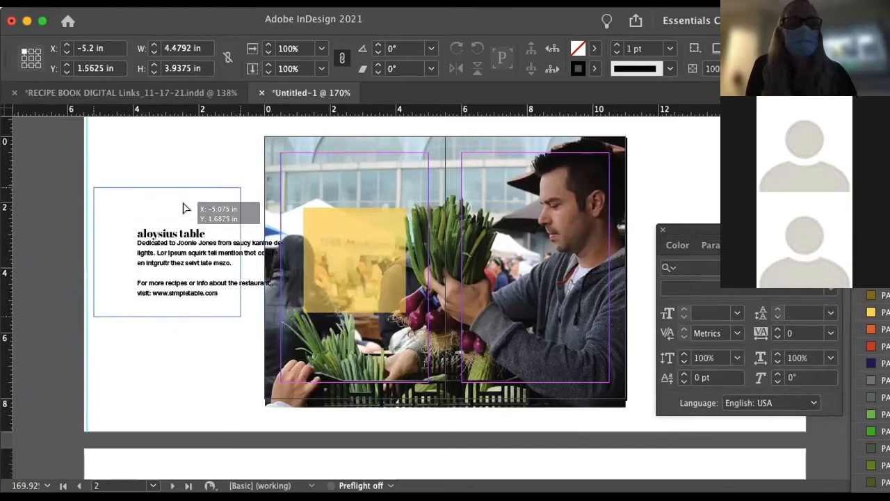
pyautogui.moveTo(234, 242); pyautogui.dragTo(386, 265)
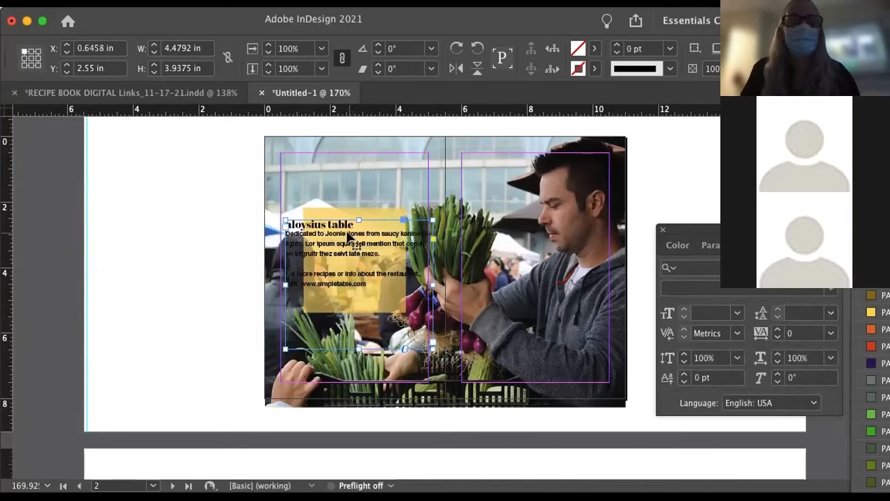
pyautogui.moveTo(349, 234); pyautogui.dragTo(219, 220)
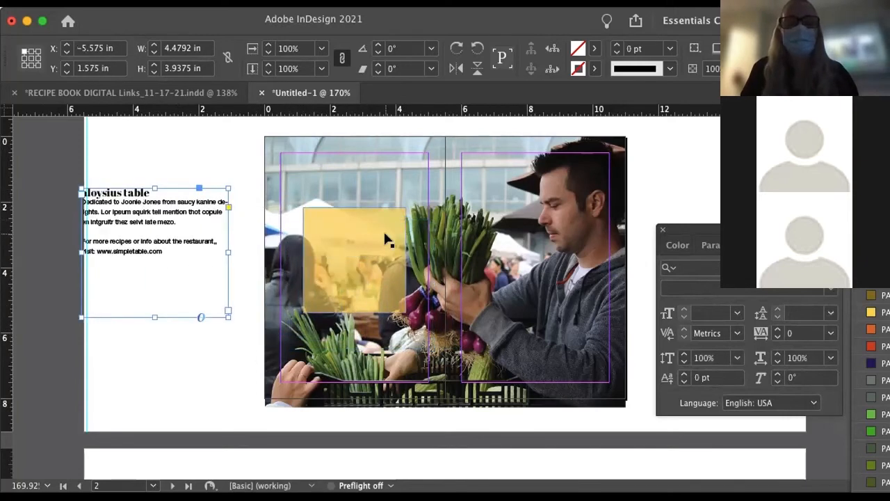
# Extend the yellow rectangle upward to about 3.75 in high and shift it down to about Y 1.875 in
pyautogui.click(417, 259)
pyautogui.click(405, 255)
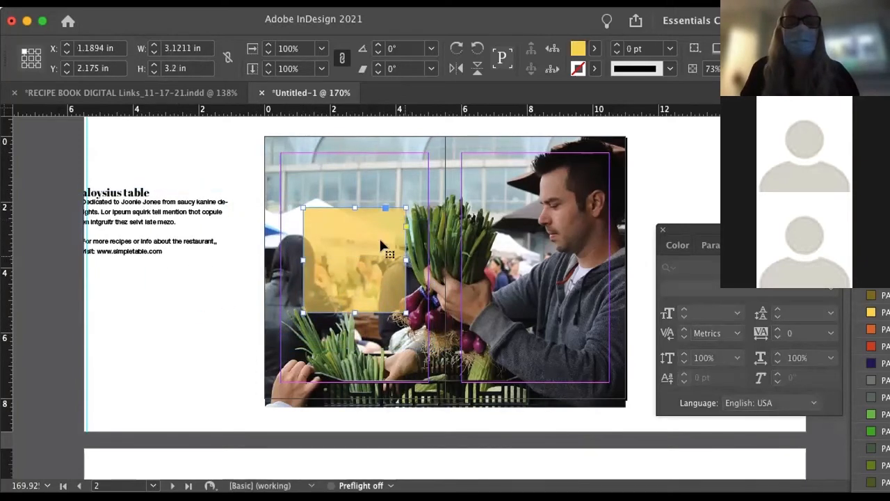
pyautogui.moveTo(354, 208); pyautogui.dragTo(352, 186)
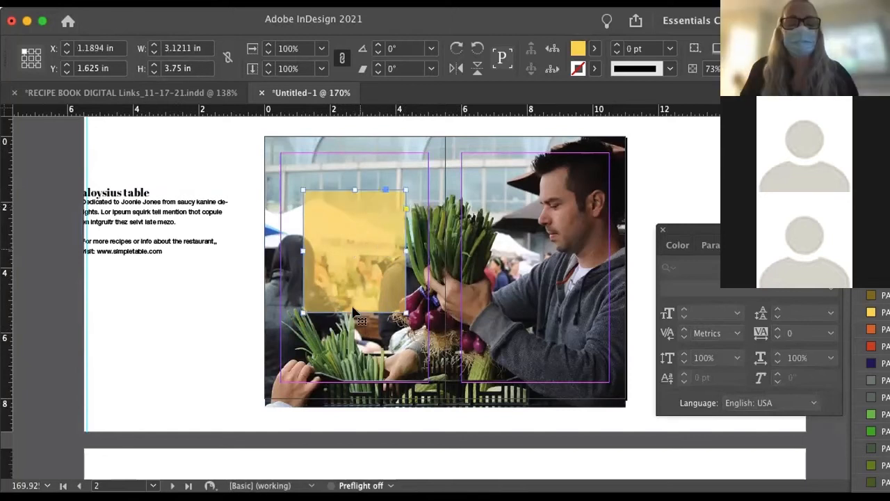
pyautogui.moveTo(353, 307); pyautogui.dragTo(352, 315)
# Move the dedication text frame onto the yellow rectangle, narrow it to about 2.8 in and centre it within the box
pyautogui.moveTo(134, 224); pyautogui.dragTo(360, 248)
pyautogui.moveTo(454, 281); pyautogui.dragTo(398, 277)
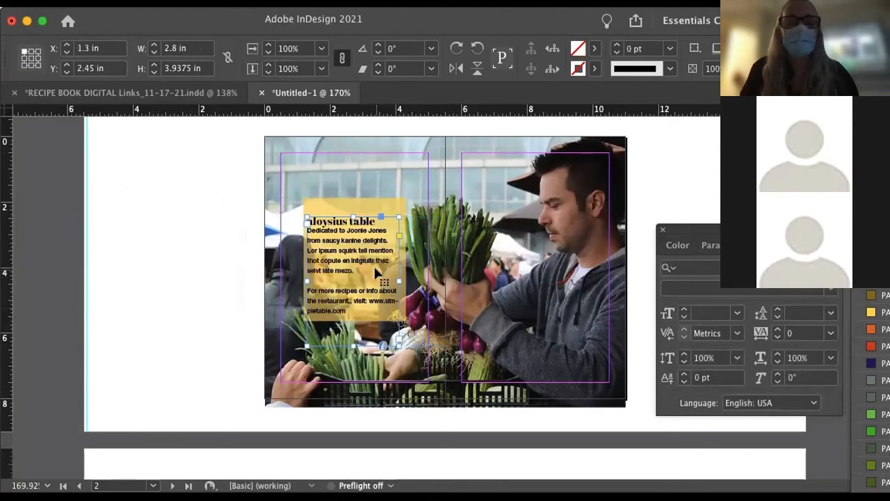
pyautogui.scroll(5, 376, 273)
pyautogui.moveTo(288, 214); pyautogui.dragTo(293, 206)
pyautogui.scroll(-1, 292, 207)
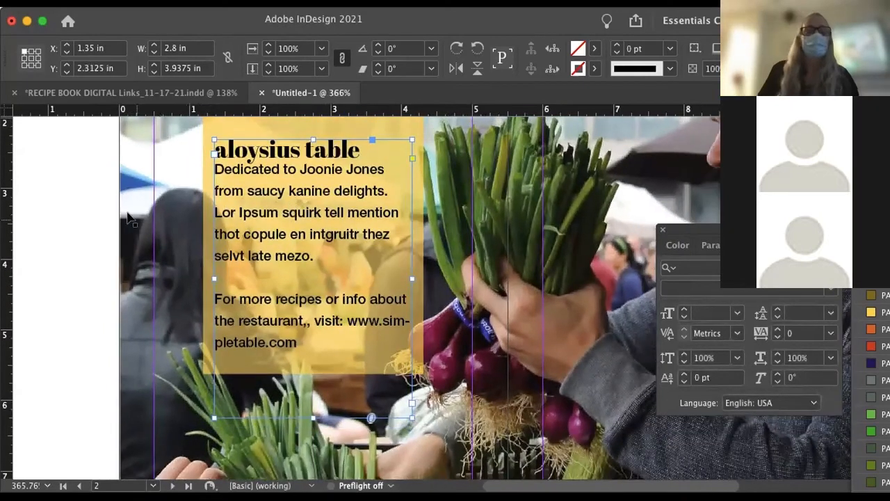
pyautogui.click(115, 213)
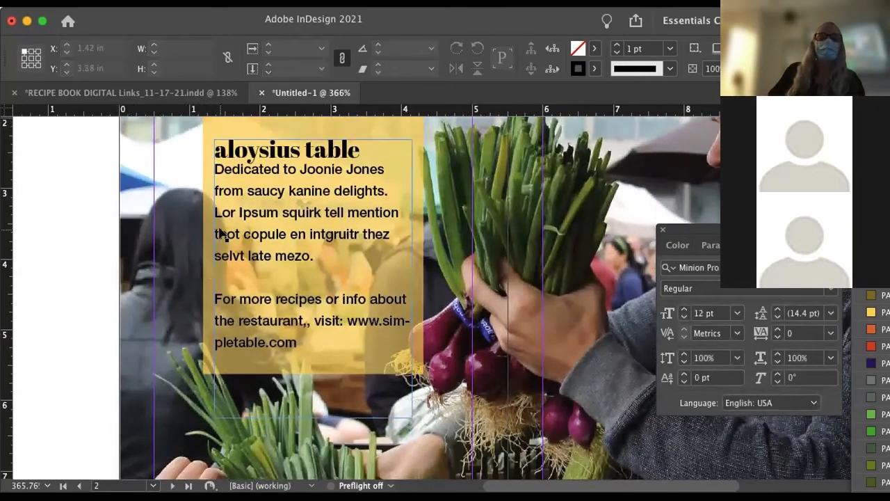
# Give the rectangle behind the dedication text a white fill and no stroke
pyautogui.click(413, 133)
pyautogui.click(872, 160)
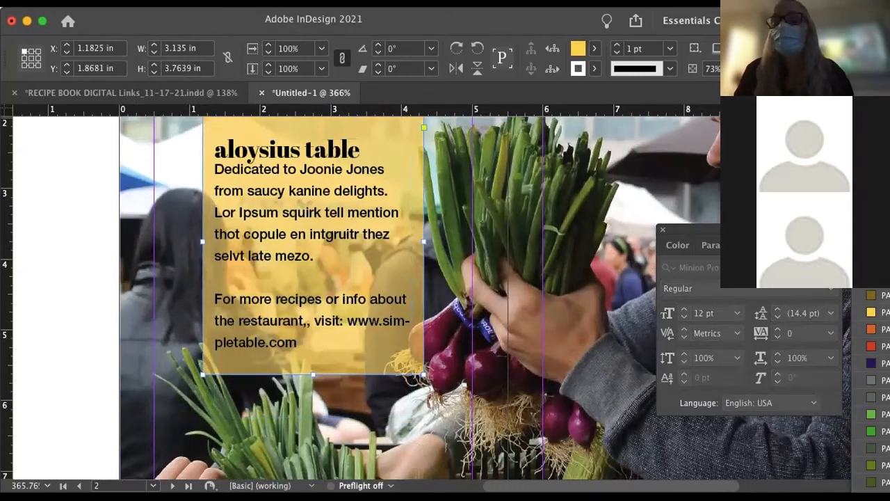
pyautogui.hotkey('shift', 'x')
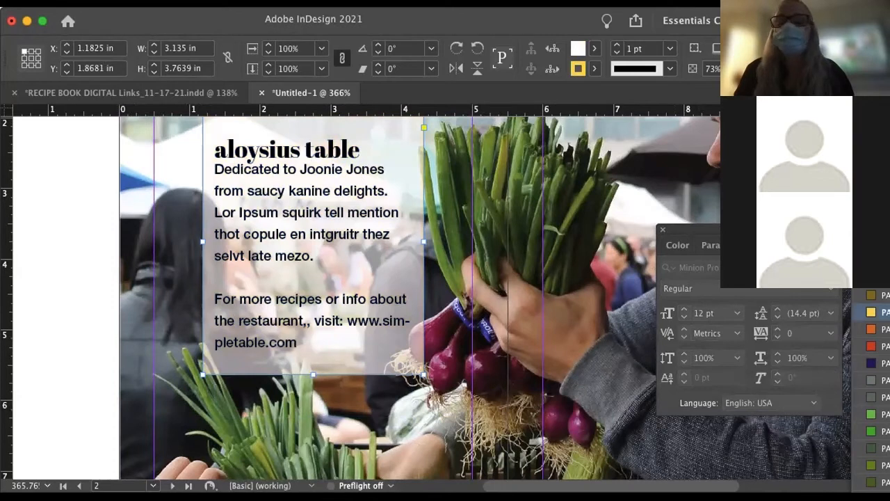
pyautogui.press('/')
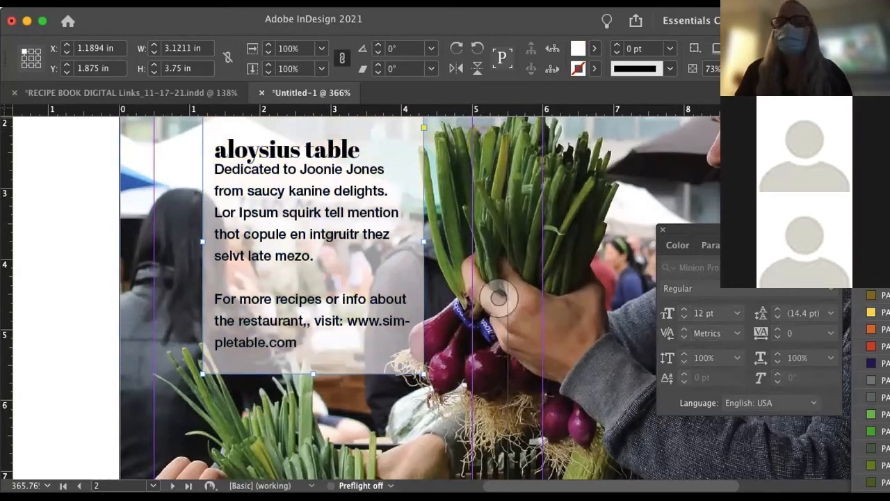
pyautogui.press(',')
pyautogui.press('/')
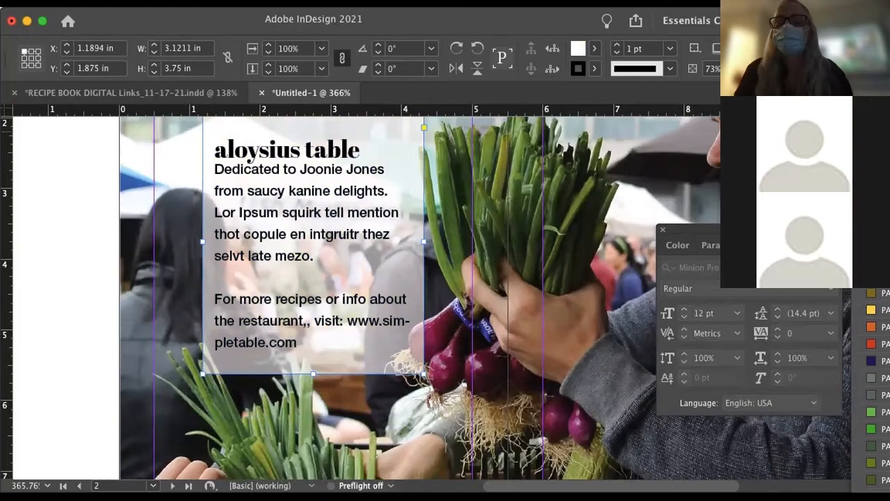
pyautogui.click(55, 184)
pyautogui.scroll(1, 146, 255)
pyautogui.scroll(-3, 147, 255)
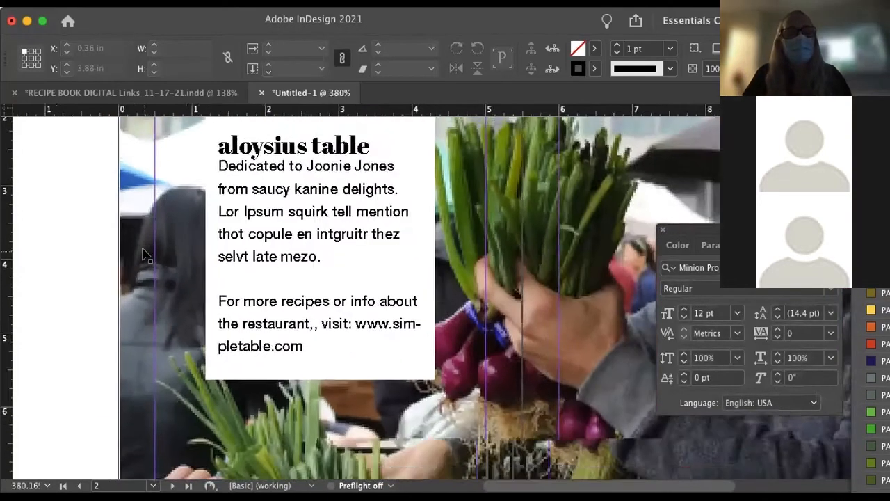
pyautogui.hscroll(-3, 264, 278)
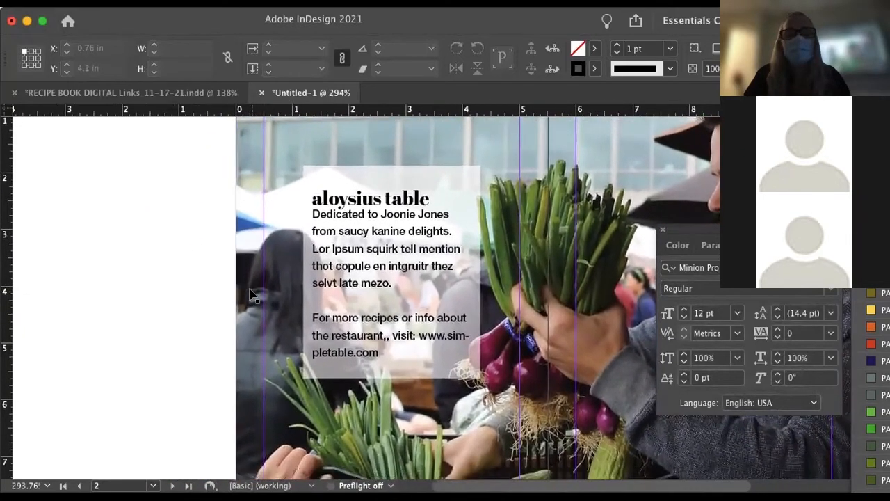
# Insert a blank line between the "aloysius table" heading and the dedication paragraph
pyautogui.doubleClick(382, 249)
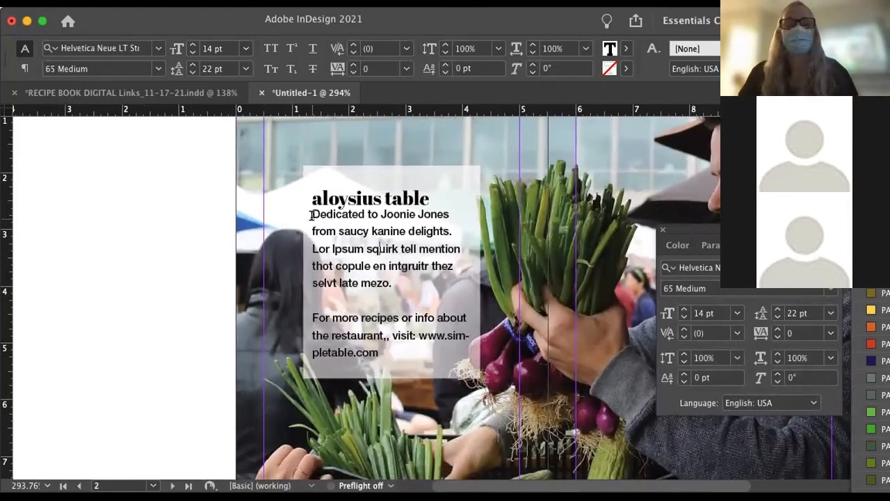
pyautogui.moveTo(311, 207); pyautogui.dragTo(425, 232)
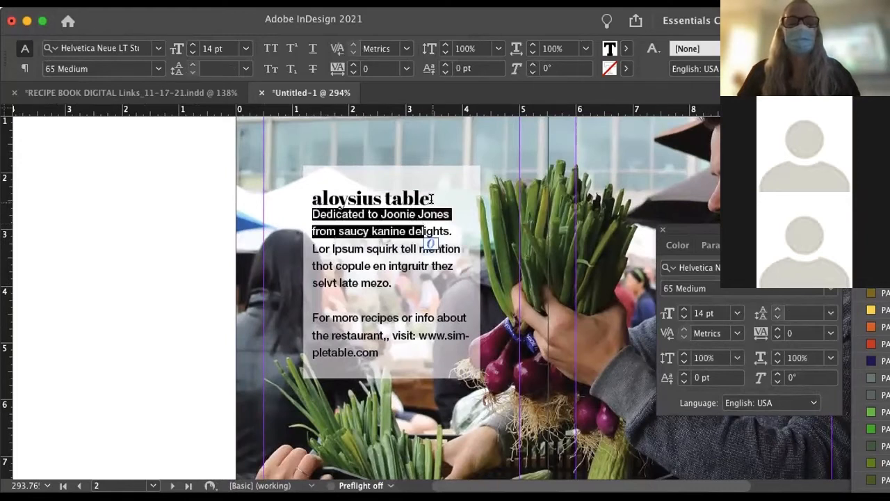
pyautogui.click(431, 199)
pyautogui.press('Return')
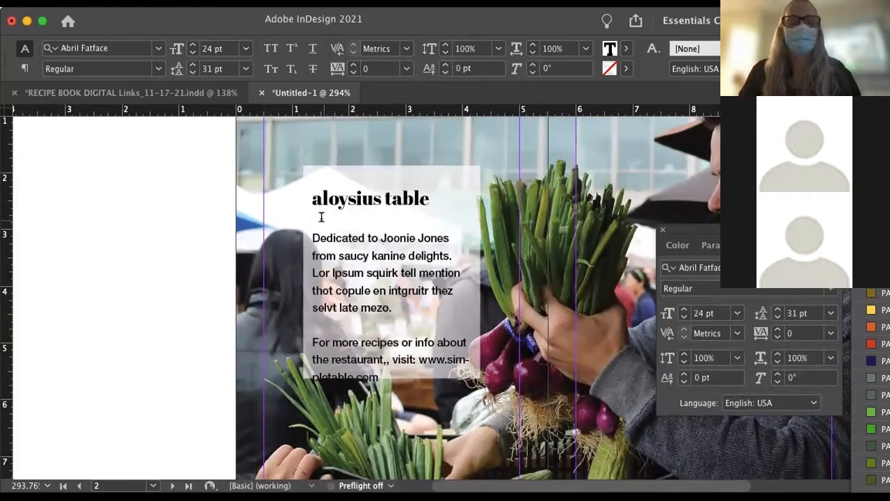
# Reduce the leading of the blank line under the heading to 13 pt
pyautogui.click(773, 317)
pyautogui.click(774, 317)
pyautogui.click(774, 318)
pyautogui.click(774, 318)
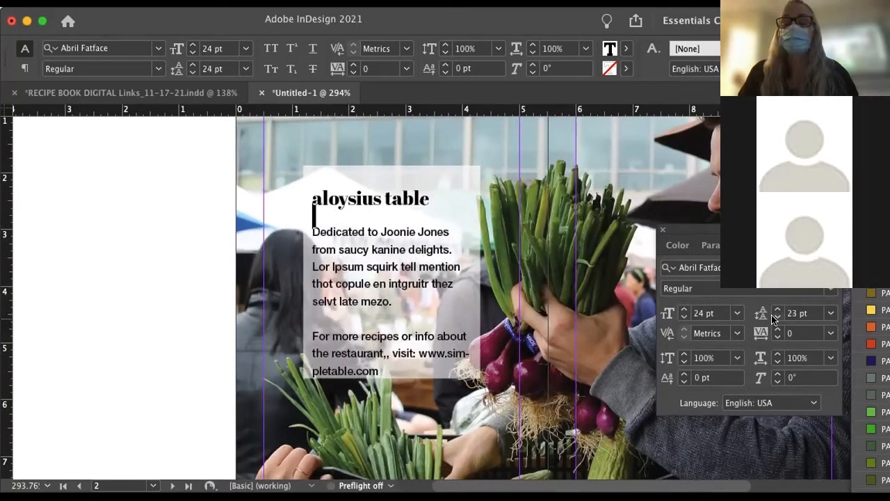
pyautogui.click(774, 317)
pyautogui.click(774, 317)
pyautogui.click(773, 318)
pyautogui.click(774, 317)
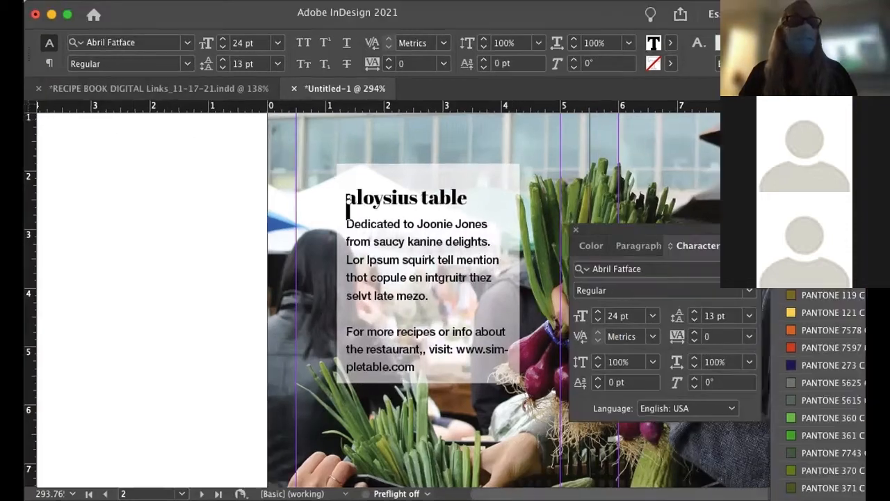
# Extend the white rectangle's lower edge downward to leave space below the last line of text
pyautogui.press('Escape')
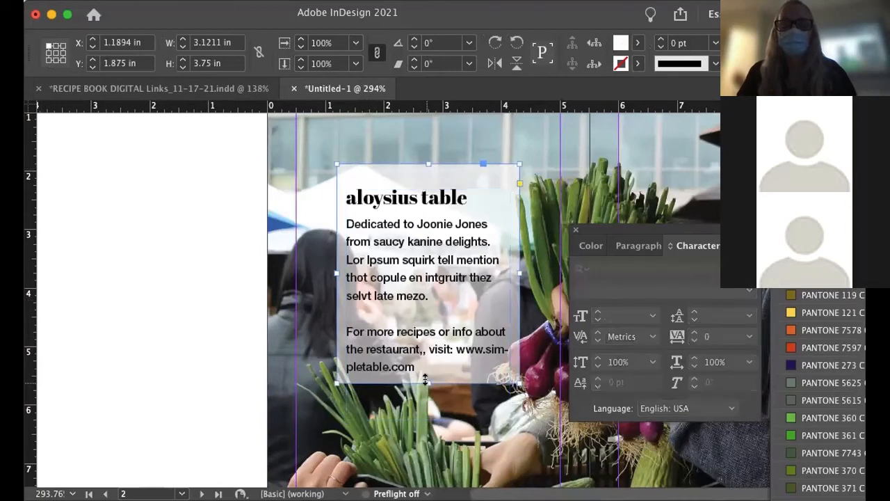
pyautogui.moveTo(428, 382); pyautogui.dragTo(428, 416)
# Delete the duplicate comma after "restaurant", keeping "visit:" in the same sentence
pyautogui.doubleClick(455, 370)
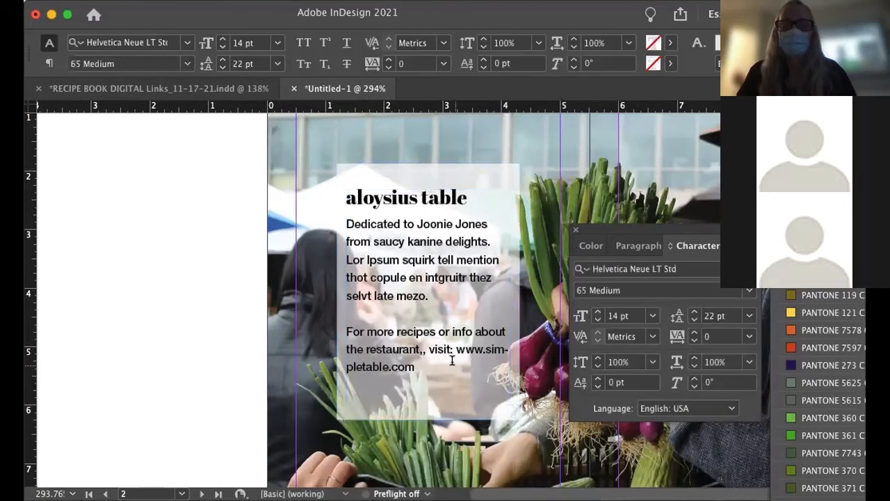
pyautogui.click(427, 348)
pyautogui.press('Return')
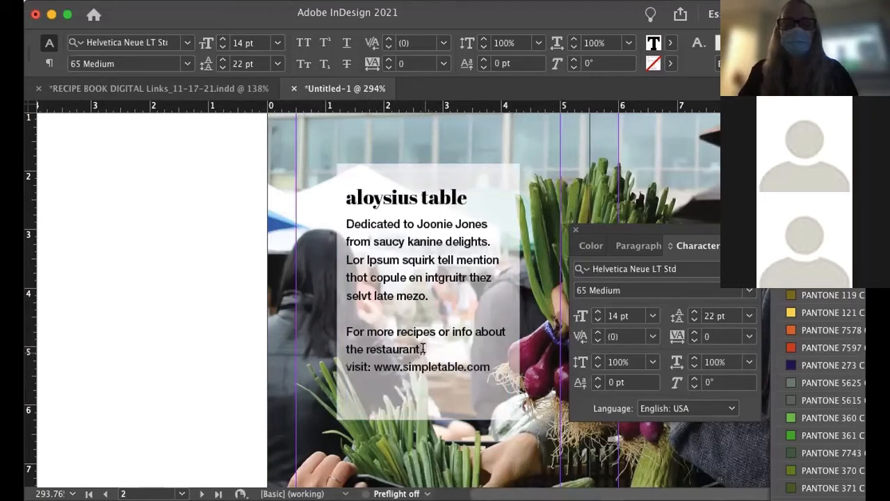
pyautogui.click(347, 369)
pyautogui.press('BackSpace')
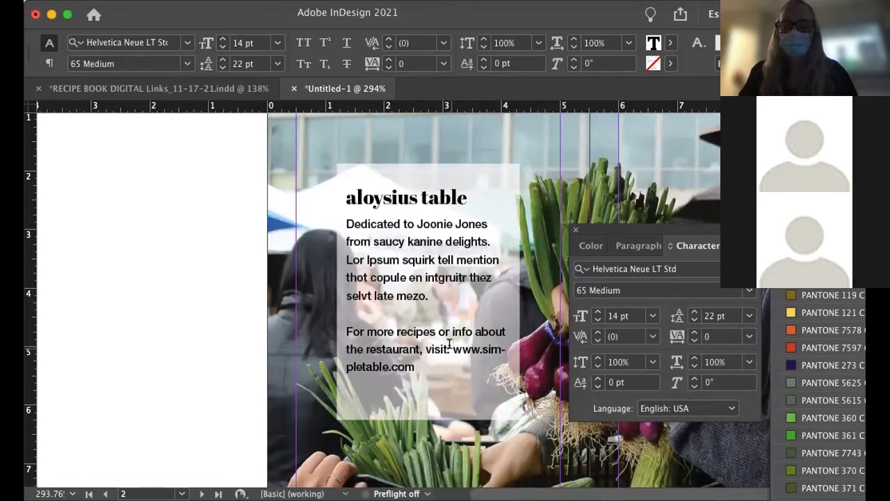
pyautogui.hotkey('shift', 'Return')
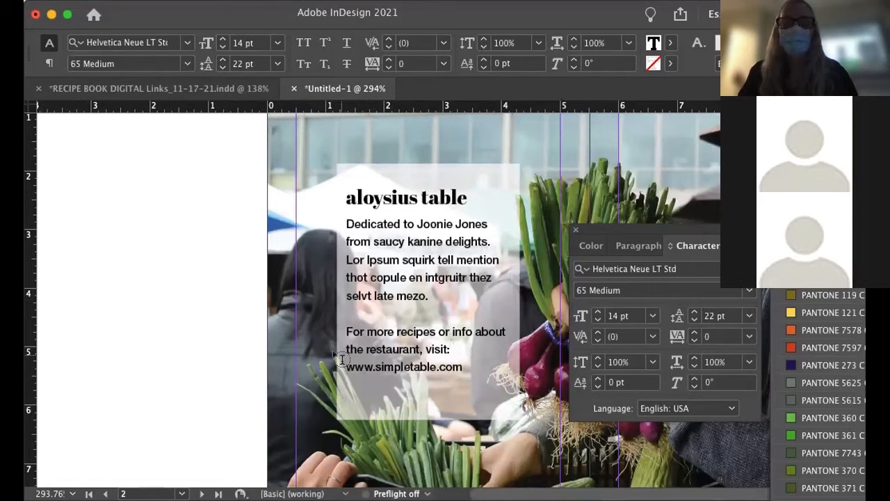
pyautogui.press('Escape')
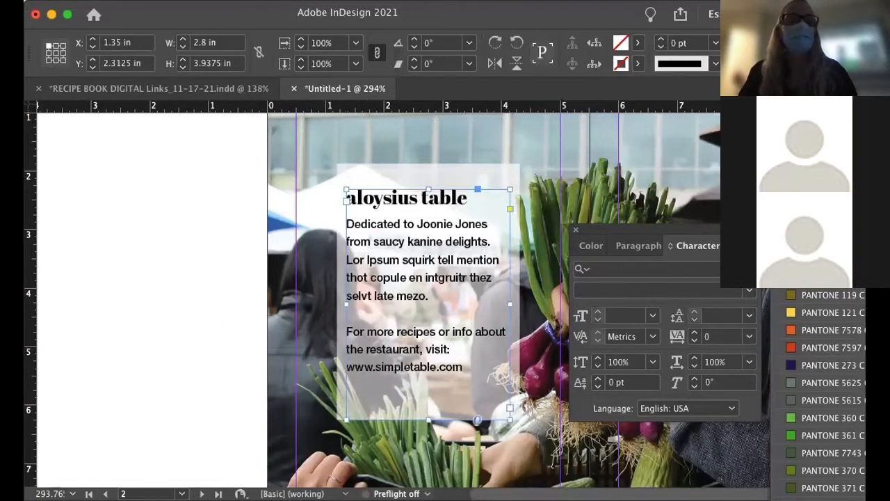
pyautogui.press('t')
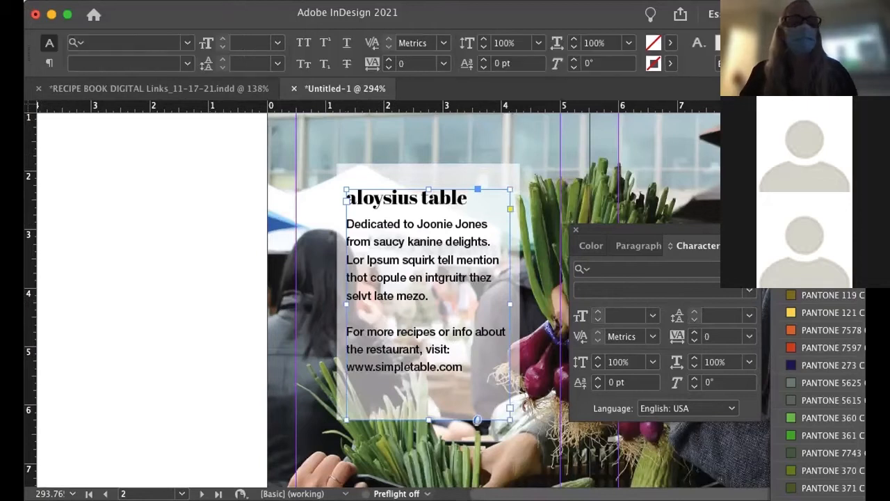
pyautogui.moveTo(81, 185); pyautogui.dragTo(190, 284)
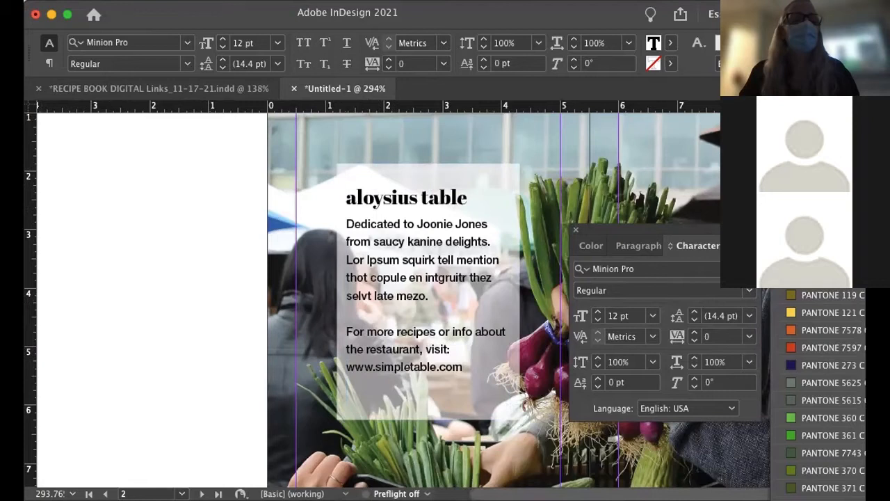
pyautogui.press('Escape')
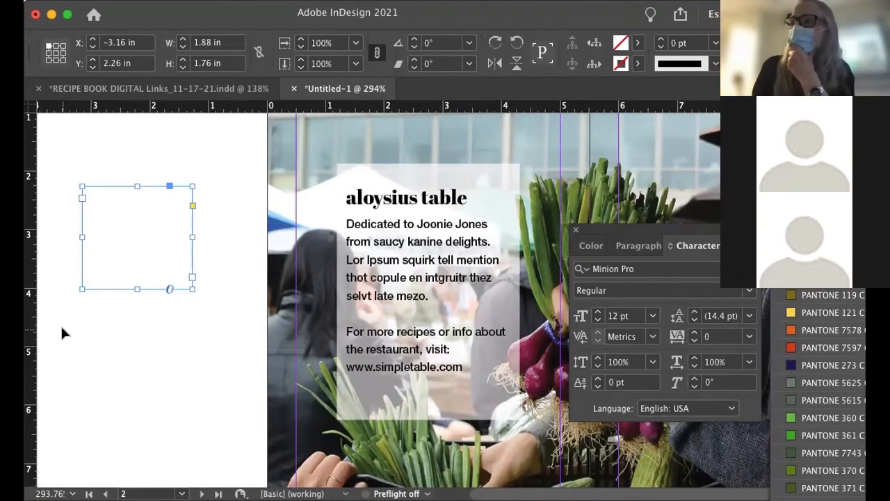
pyautogui.press('Delete')
# Nudge the dedication text frame up inside the white rectangle to Y 2.1875 in
pyautogui.scroll(-3, 115, 176)
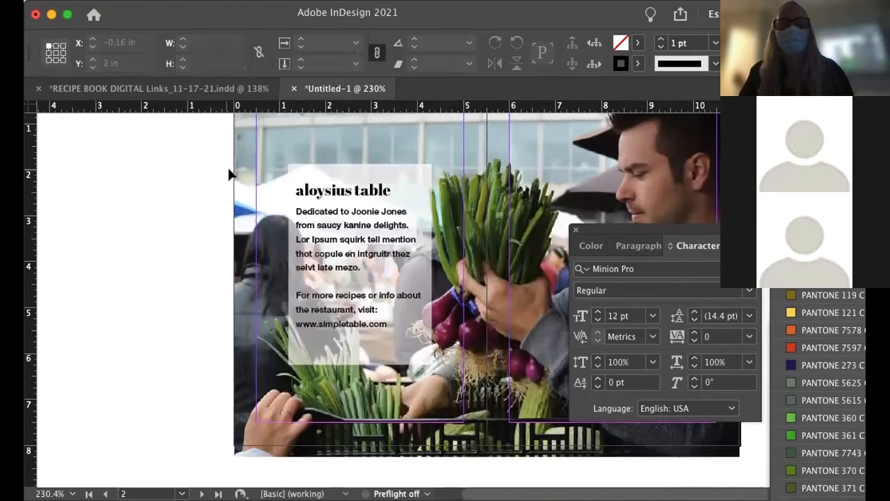
pyautogui.click(338, 196)
pyautogui.press('Up')
pyautogui.press('Up')
pyautogui.press('Up')
pyautogui.press('Up')
pyautogui.press('Up')
pyautogui.press('Up')
pyautogui.press('Up')
pyautogui.press('Up')
pyautogui.press('Up')
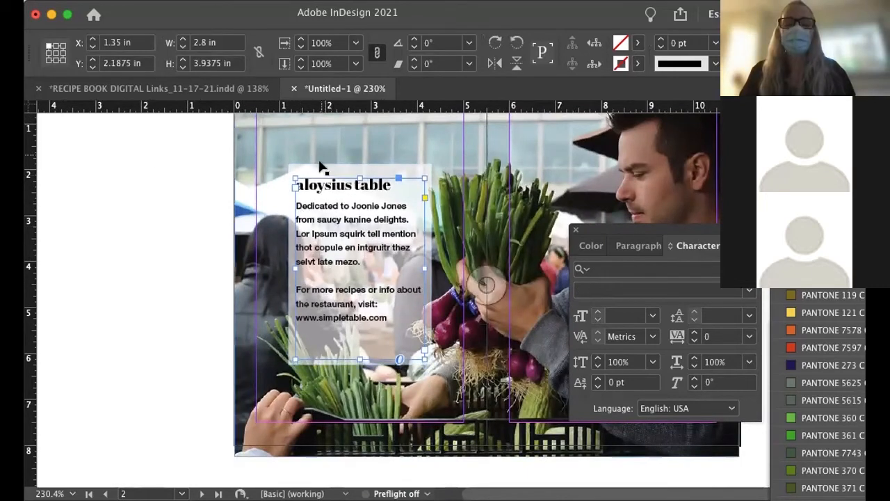
# Shorten the dedication text frame from its lower edge to a height of about 3.53 in
pyautogui.doubleClick(395, 341)
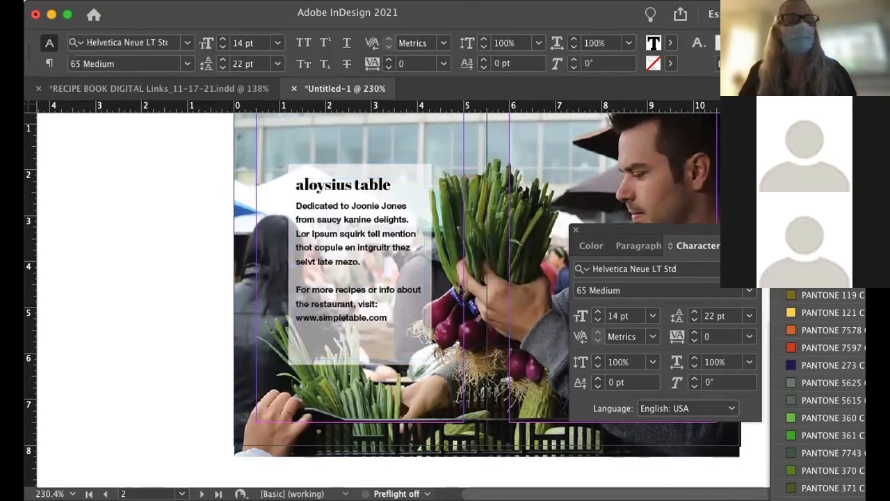
pyautogui.press('Escape')
pyautogui.moveTo(357, 350); pyautogui.dragTo(357, 340)
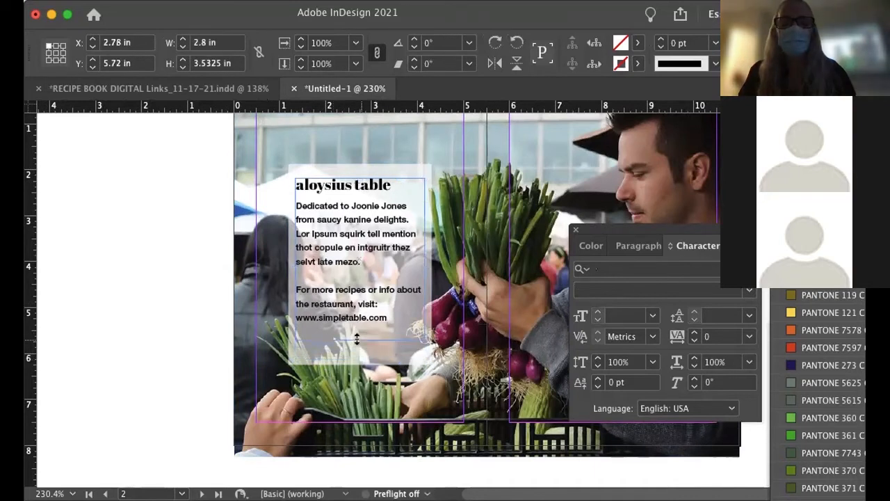
# Adjust the white rectangle's vertical position behind the text, nudging it to Y 1.8472 in
pyautogui.click(388, 362)
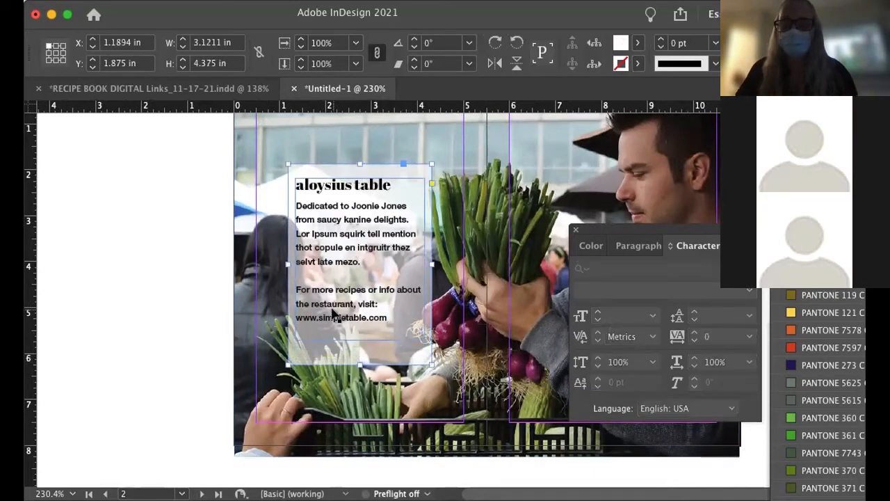
pyautogui.press('Down')
pyautogui.press('Down')
pyautogui.press('Down')
pyautogui.press('Down')
pyautogui.press('Down')
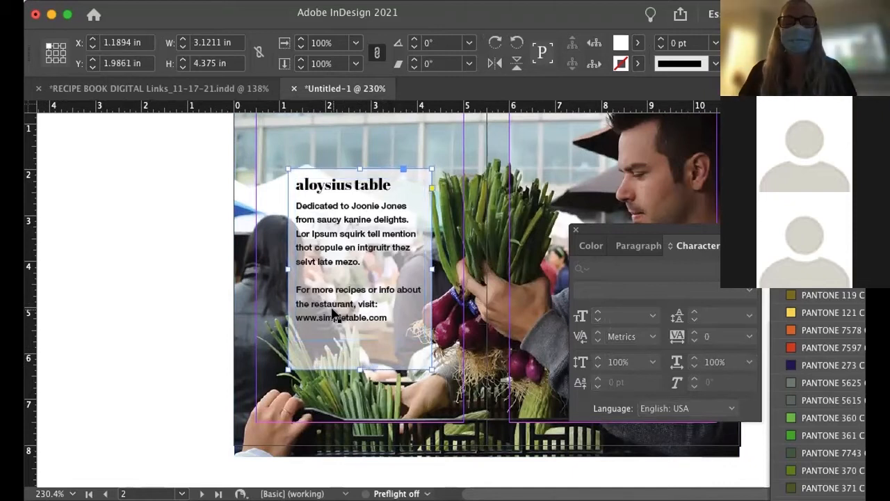
pyautogui.press('Up')
pyautogui.press('Up')
pyautogui.press('Up')
pyautogui.press('Up')
pyautogui.press('Up')
pyautogui.press('Up')
pyautogui.press('Up')
pyautogui.press('Up')
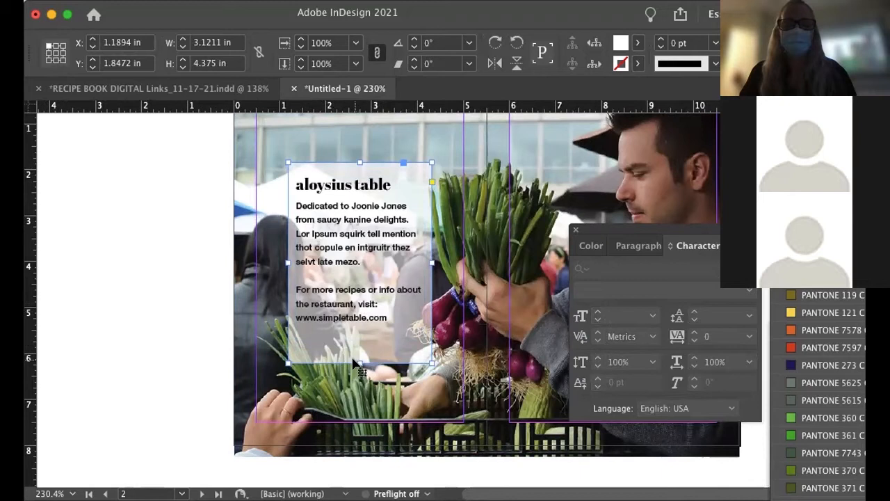
# Raise the white rectangle's lower edge closer to the web address, making it about 3.99 in high
pyautogui.click(183, 294)
pyautogui.click(361, 360)
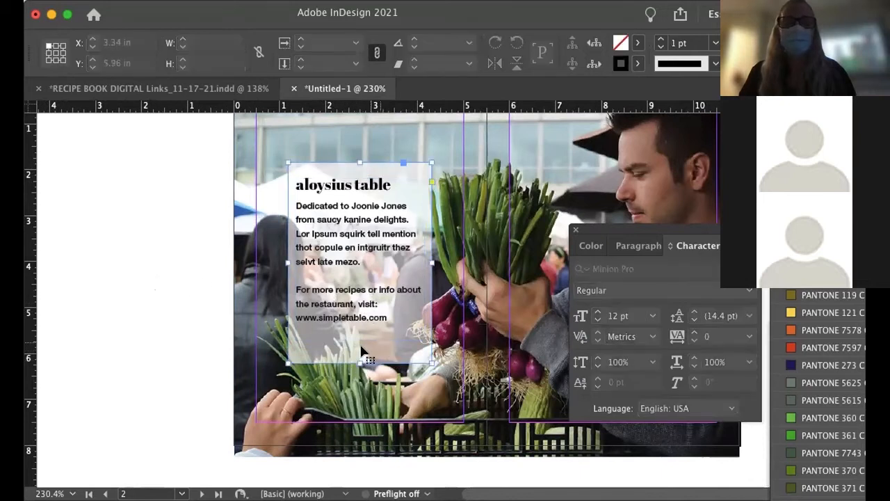
pyautogui.moveTo(361, 361); pyautogui.dragTo(354, 343)
pyautogui.click(151, 218)
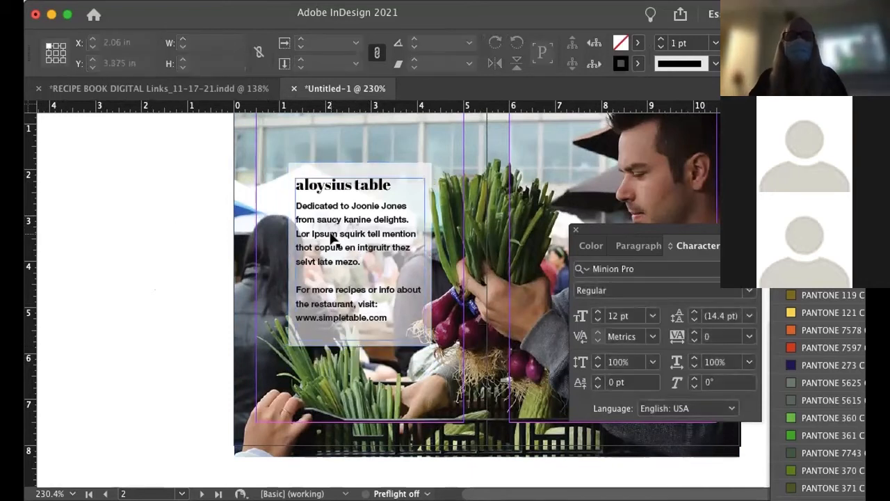
# Group the dedication text frame with the white rectangle and shift the group slightly down to Y 1.92 in
pyautogui.click(332, 238)
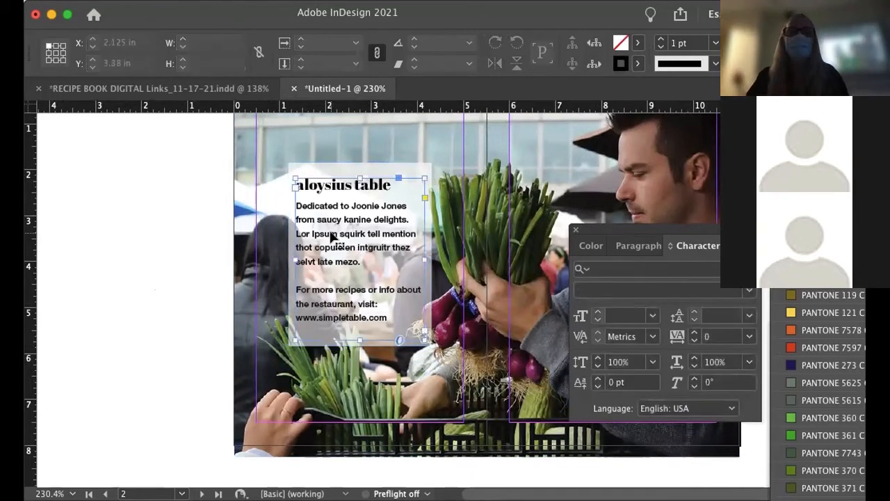
pyautogui.click(330, 174)
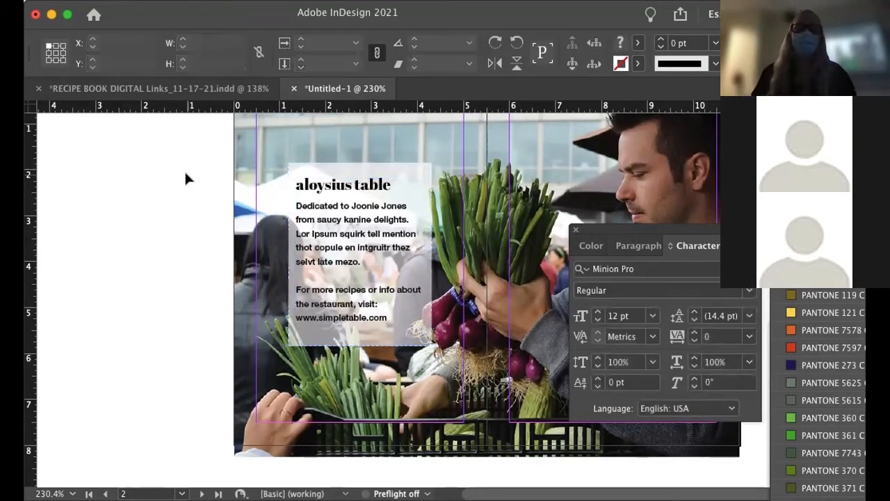
pyautogui.moveTo(332, 201); pyautogui.dragTo(327, 207)
# Undo the last move of the market photo
pyautogui.scroll(-5, 328, 204)
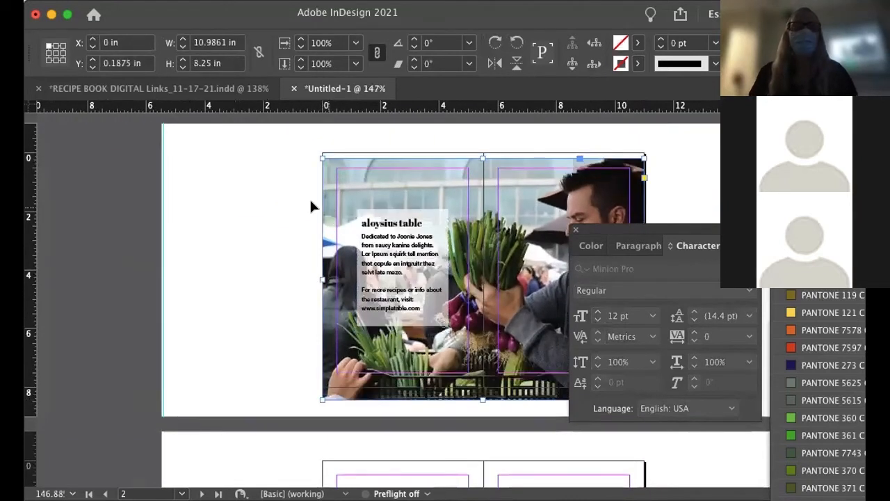
pyautogui.press('super+z')
pyautogui.click(254, 197)
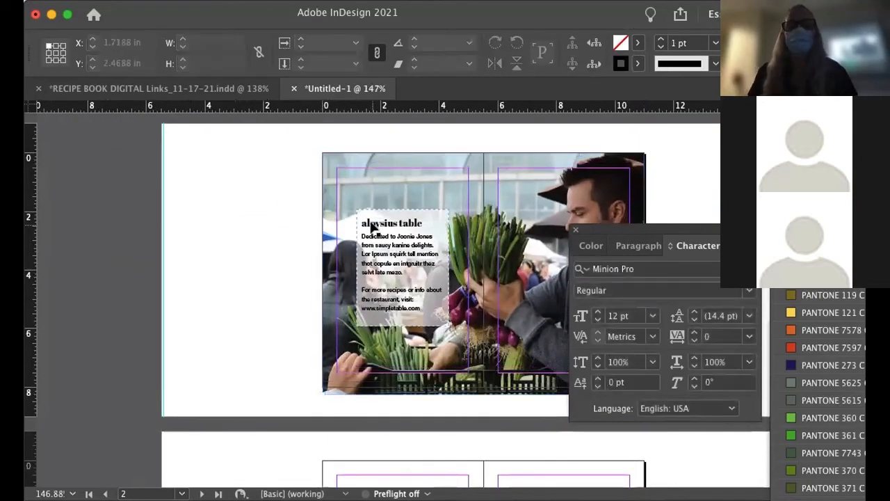
# Move the floating Character panel off the spread to uncover the market photo
pyautogui.scroll(4, 408, 272)
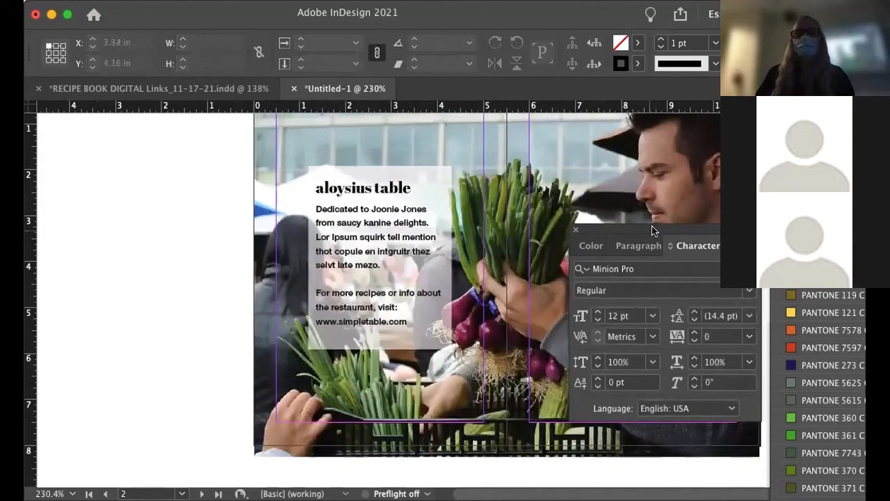
pyautogui.moveTo(653, 230); pyautogui.dragTo(854, 261)
pyautogui.click(427, 170)
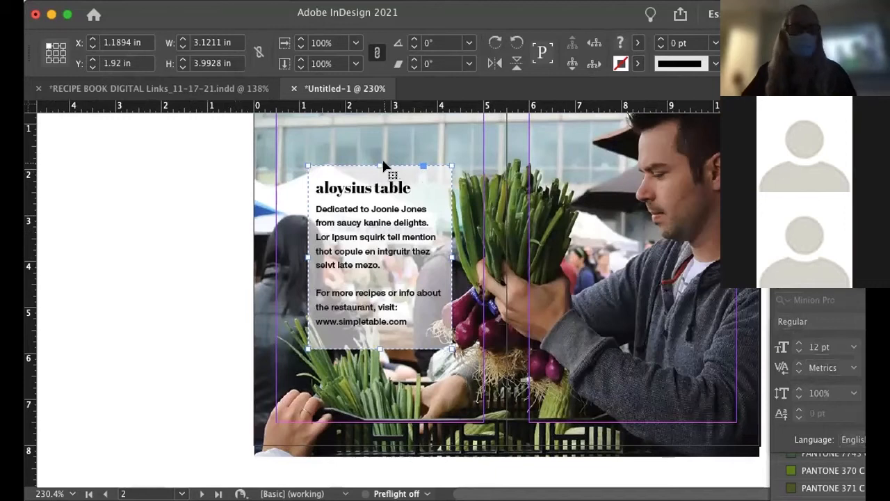
pyautogui.click(79, 159)
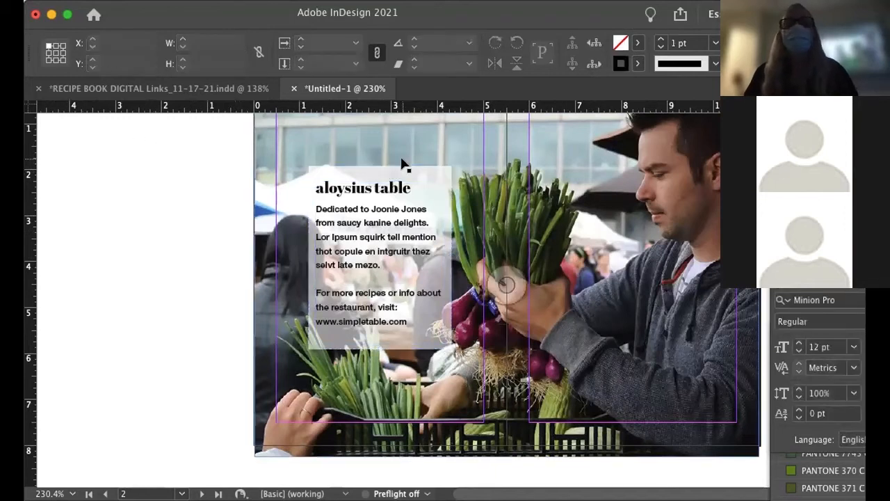
# Set the white rectangle's opacity to 80%
pyautogui.click(412, 179)
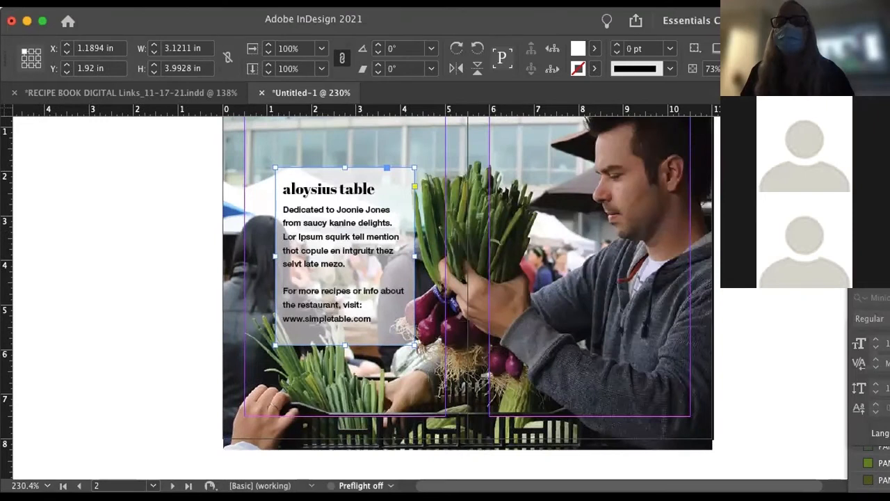
pyautogui.moveTo(734, 90); pyautogui.dragTo(740, 90)
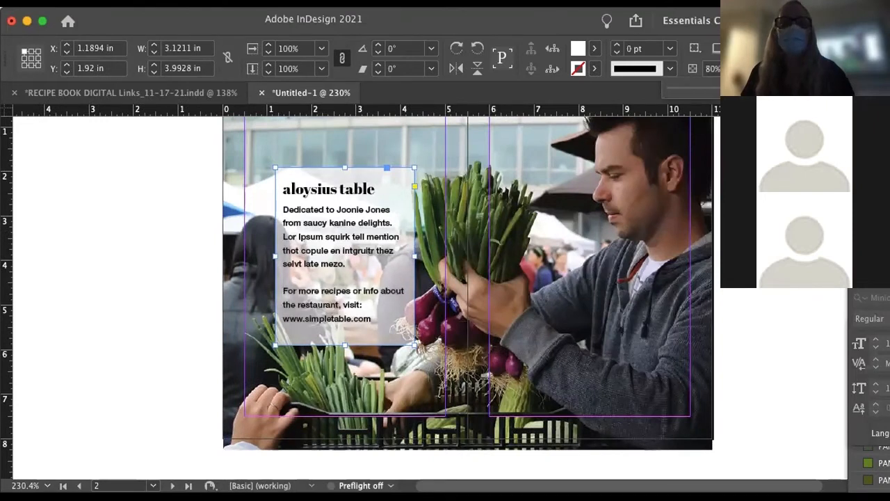
pyautogui.click(149, 149)
# Select the dedication text frame together with the white rectangle and group them again
pyautogui.click(326, 188)
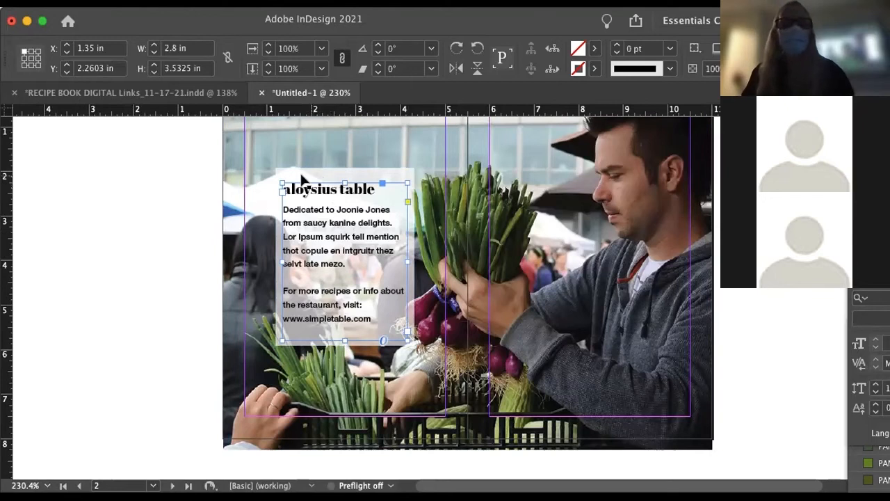
pyautogui.click(175, 177)
pyautogui.click(358, 209)
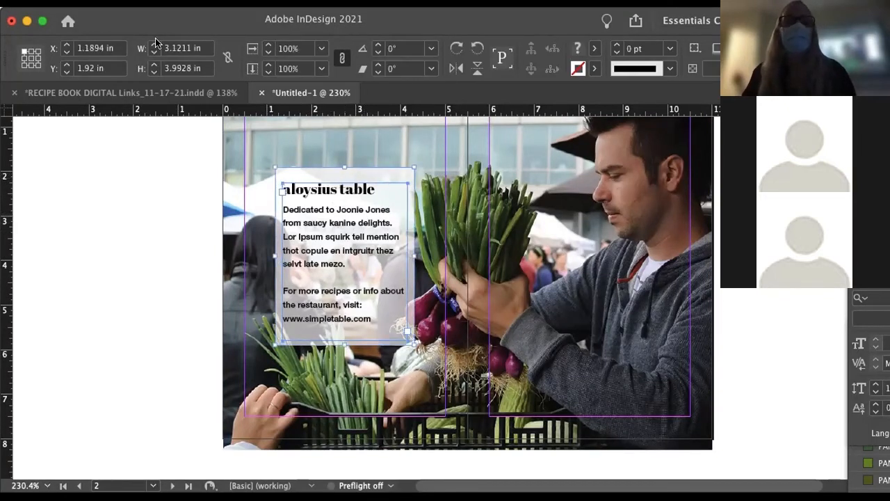
pyautogui.click(92, 2)
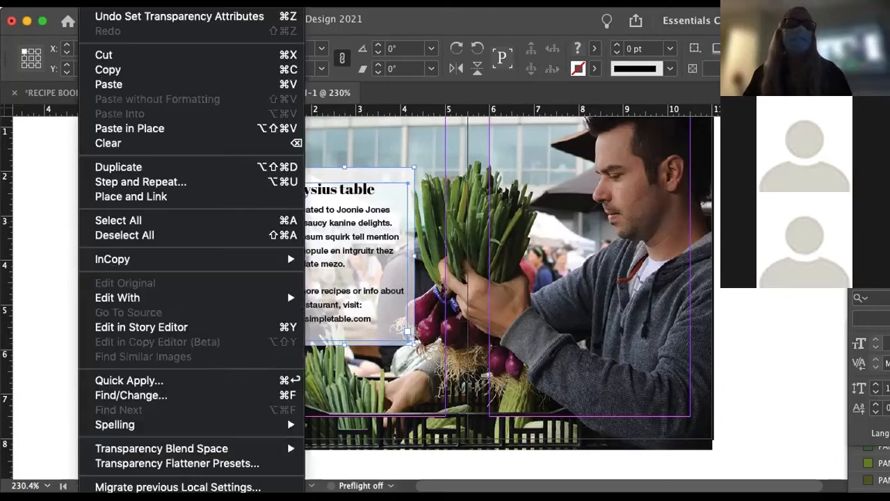
pyautogui.moveTo(127, 3)
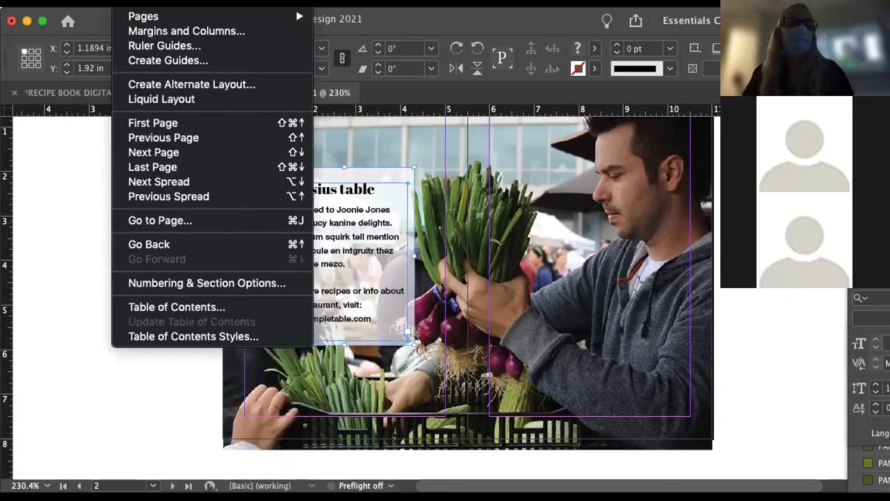
pyautogui.click(85, 187)
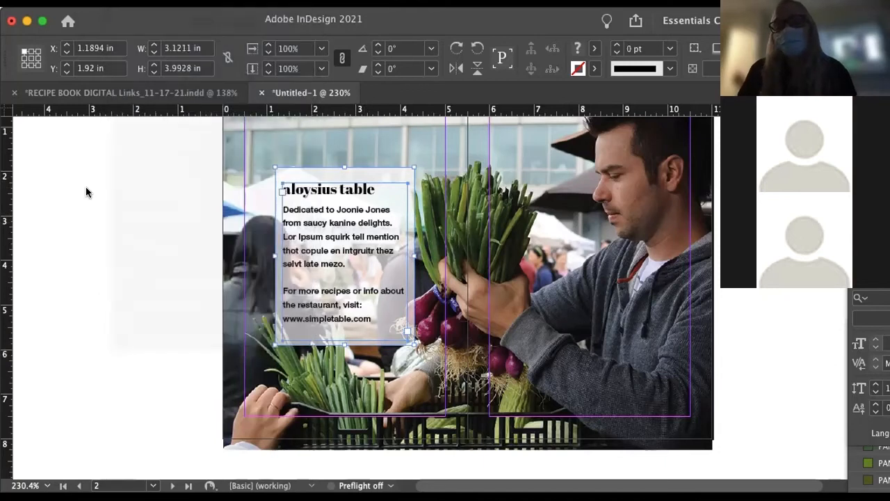
pyautogui.click(150, 186)
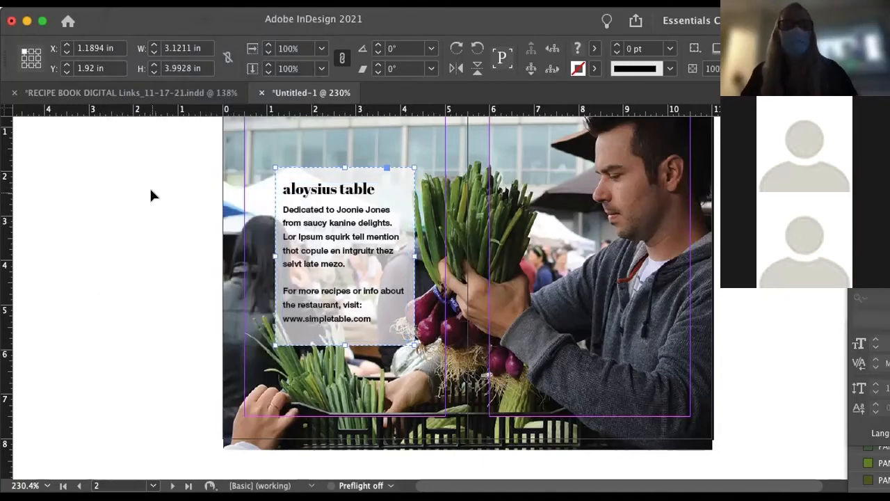
# Move the grouped text and white rectangle down over the market photo to Y 2.66 in, keeping X at 1.1894 in
pyautogui.moveTo(321, 208); pyautogui.dragTo(322, 217)
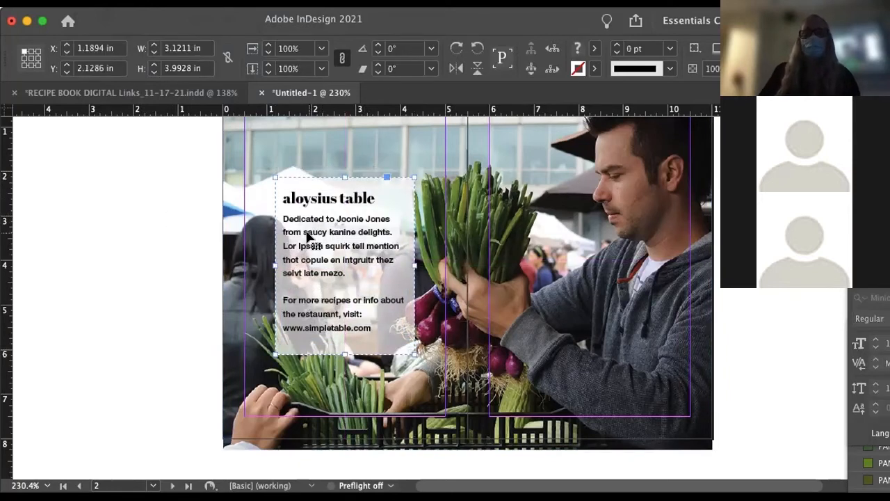
pyautogui.press('Down')
pyautogui.press('Down')
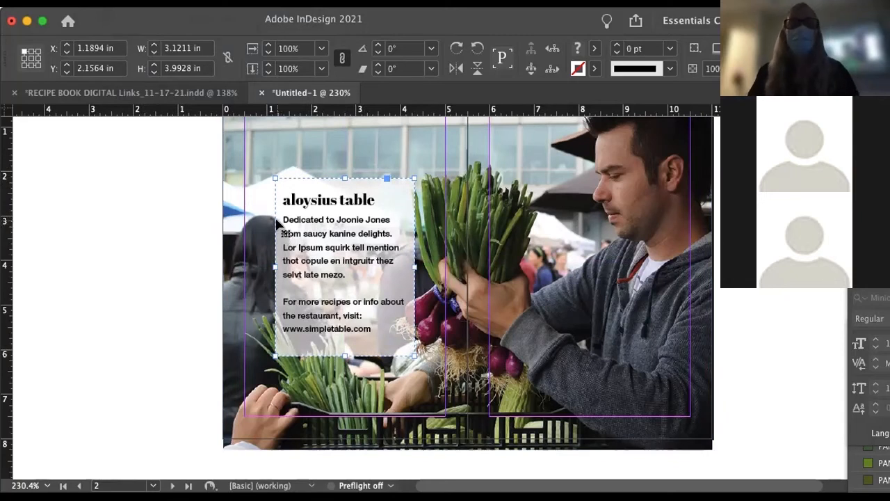
pyautogui.scroll(-3, 165, 213)
pyautogui.press('Down')
pyautogui.press('Down')
pyautogui.scroll(3, 198, 169)
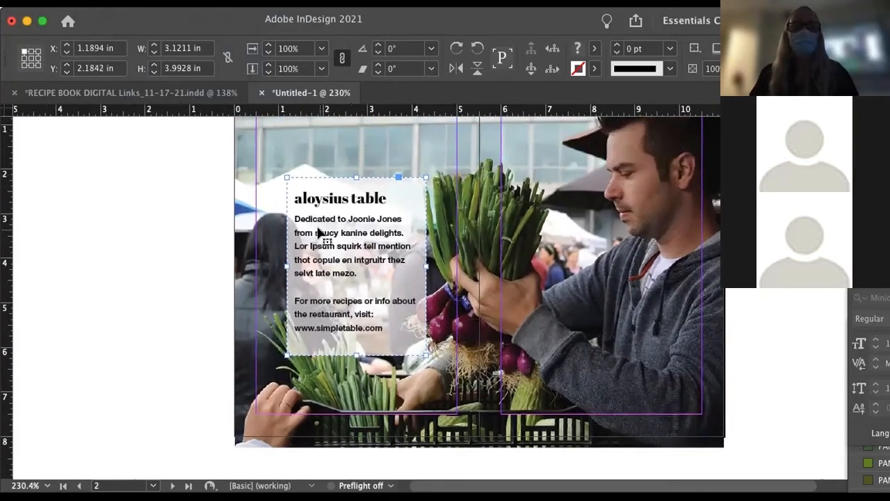
pyautogui.moveTo(318, 233); pyautogui.dragTo(323, 254)
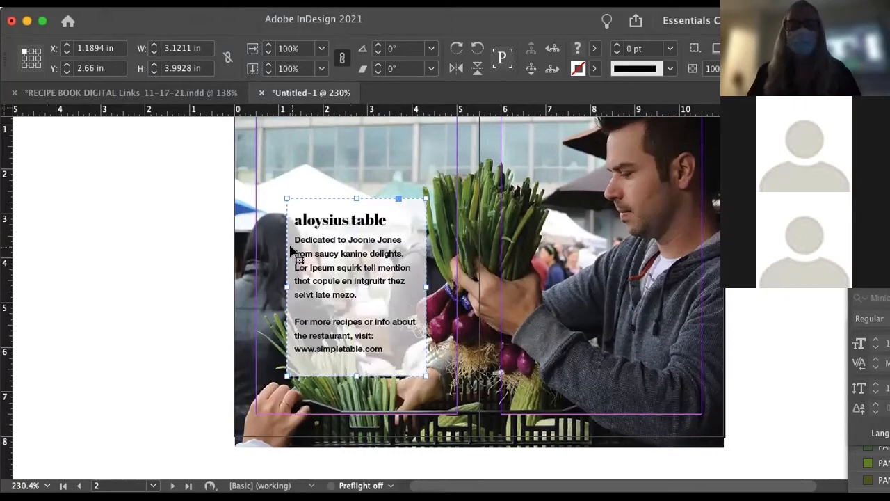
pyautogui.click(90, 151)
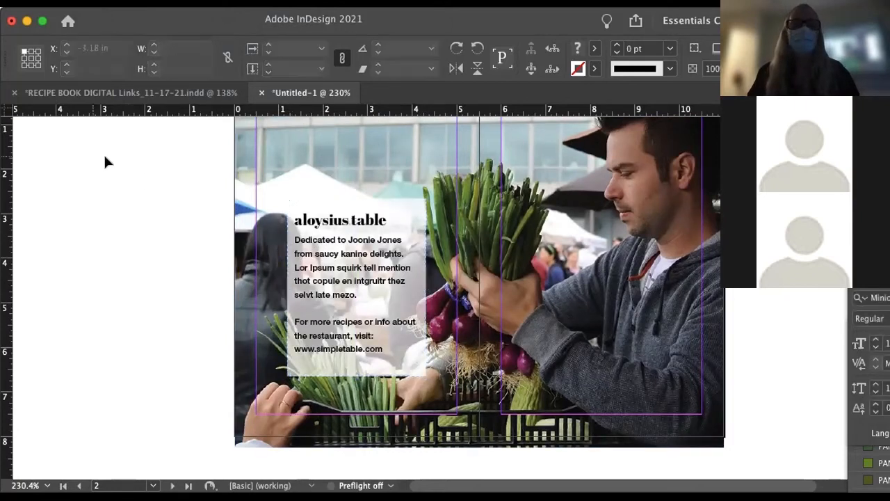
pyautogui.click(292, 224)
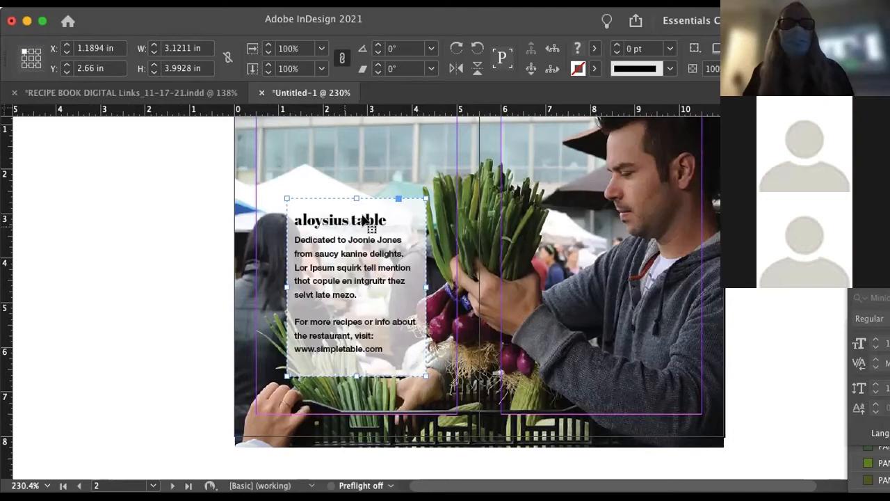
pyautogui.scroll(3, 409, 217)
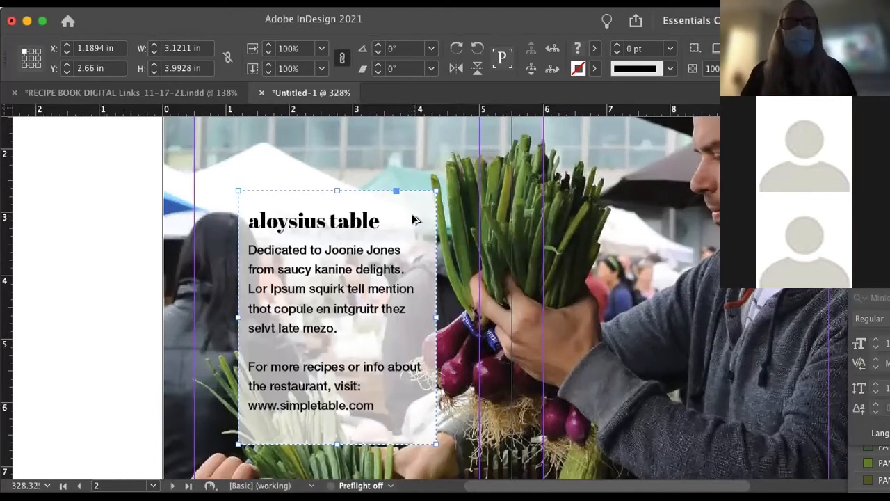
pyautogui.moveTo(397, 224); pyautogui.dragTo(745, 231)
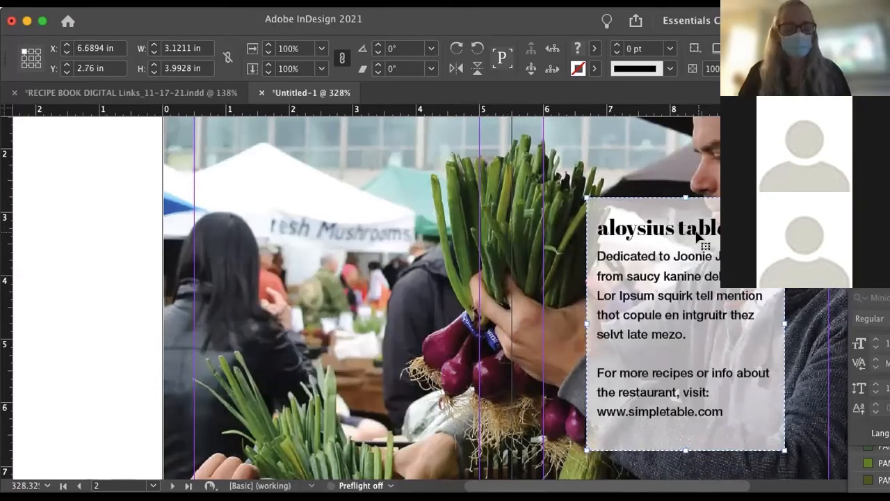
pyautogui.press('super+z')
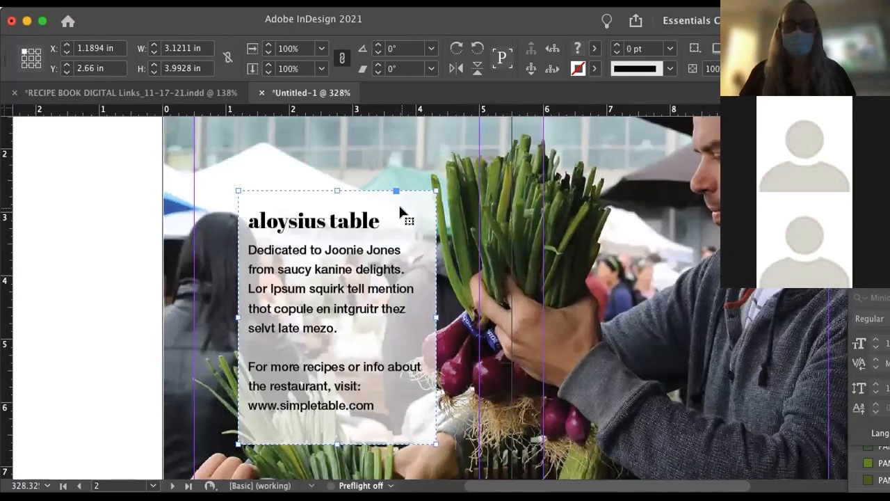
pyautogui.moveTo(401, 212)
pyautogui.mouseDown()
pyautogui.moveTo(555, 215)
pyautogui.moveTo(528, 228)
pyautogui.moveTo(396, 224)
pyautogui.mouseUp()
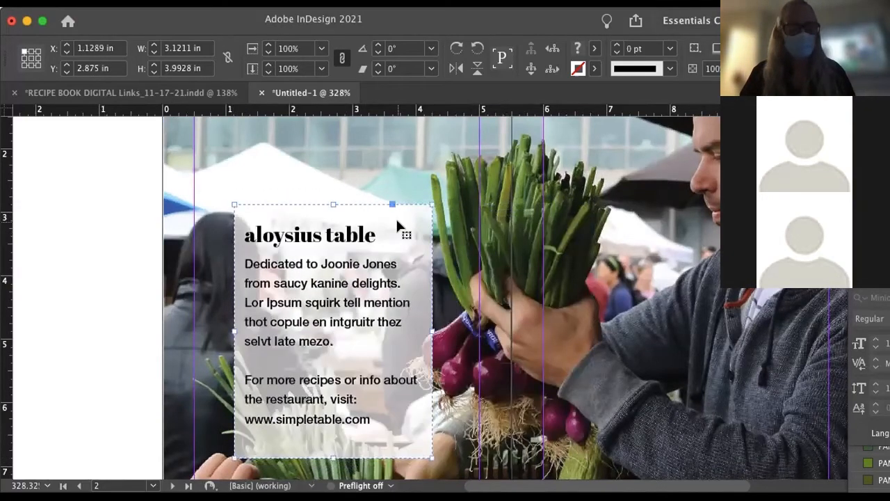
pyautogui.press('super+z')
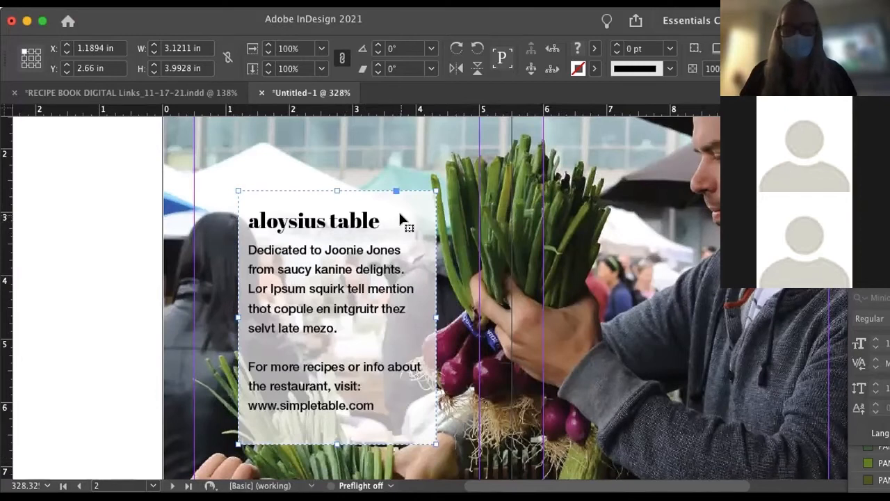
pyautogui.moveTo(401, 219); pyautogui.dragTo(620, 219)
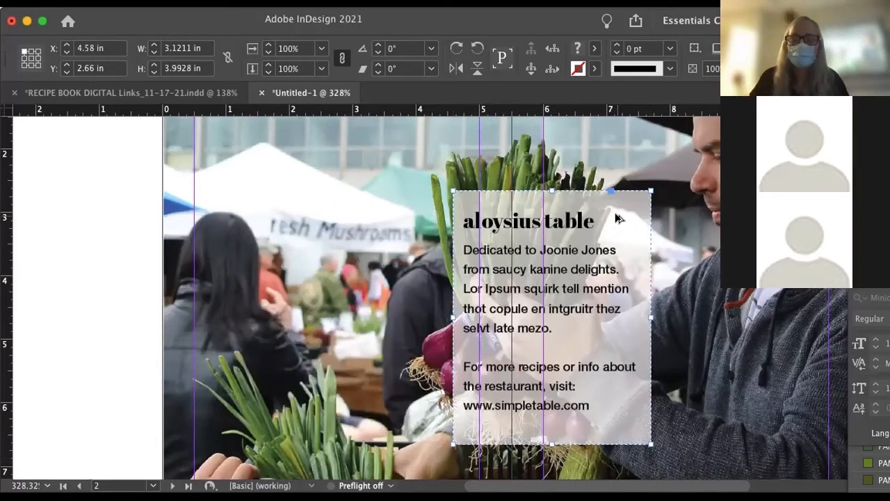
pyautogui.press('super+z')
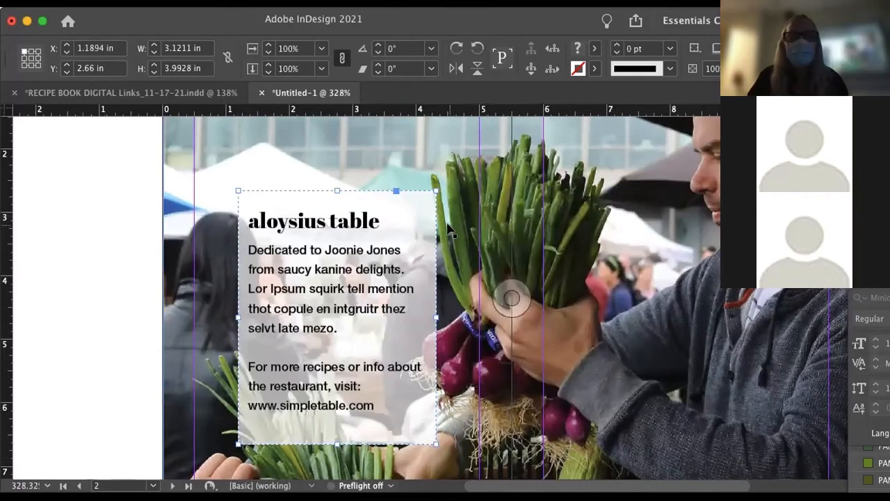
# Copy the text group to X 6.575 in on the right page, lower the left group to Y 3.025 in, and select both groups
pyautogui.moveTo(337, 250); pyautogui.dragTo(371, 268)
pyautogui.press('super+0')
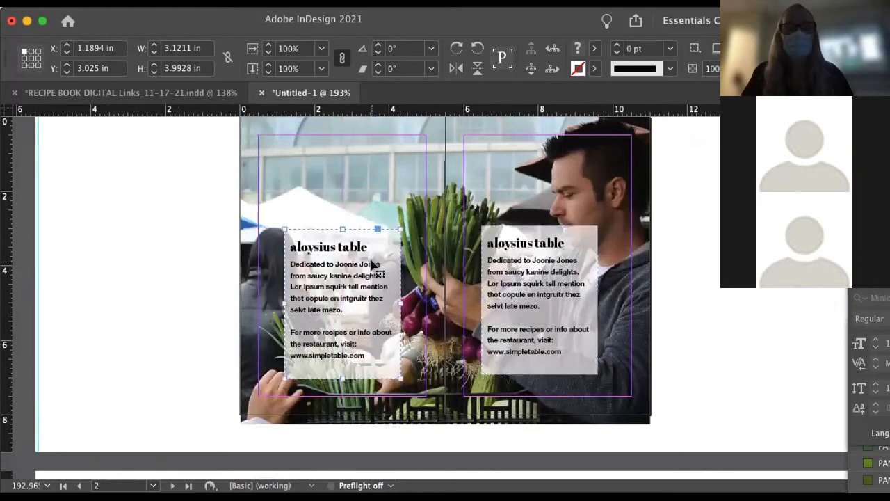
pyautogui.moveTo(519, 268); pyautogui.dragTo(522, 268)
pyautogui.click(346, 256)
pyautogui.keyDown('shift'); pyautogui.click(523, 280); pyautogui.keyUp('shift')
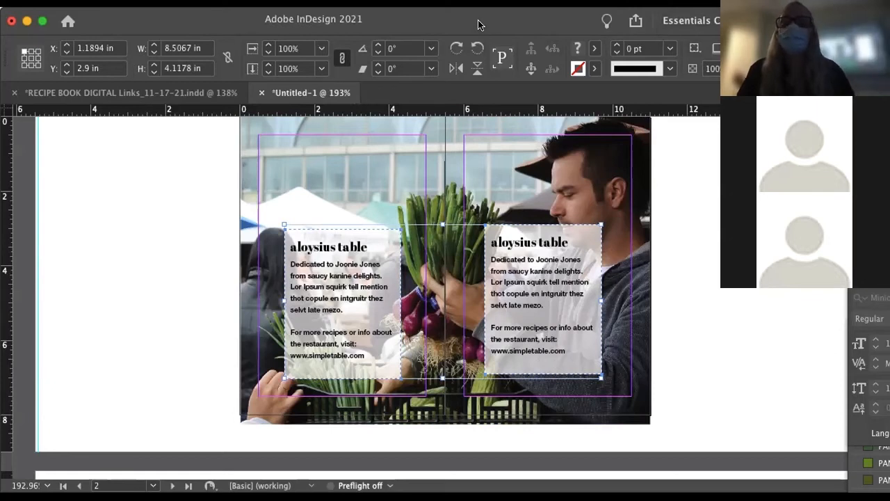
pyautogui.click(855, 68)
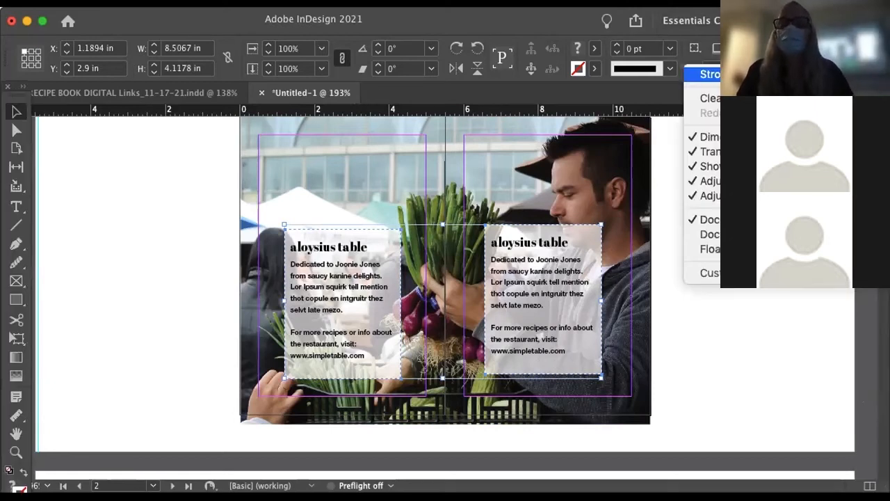
pyautogui.click(807, 319)
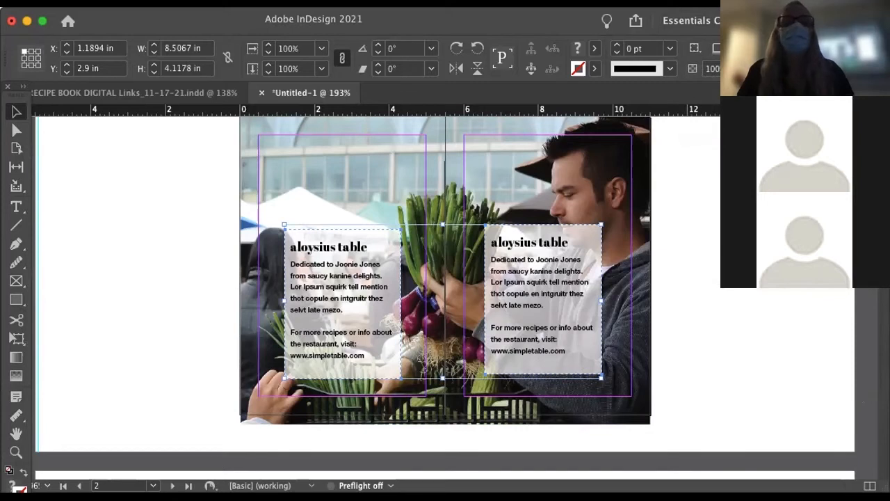
pyautogui.click(394, 2)
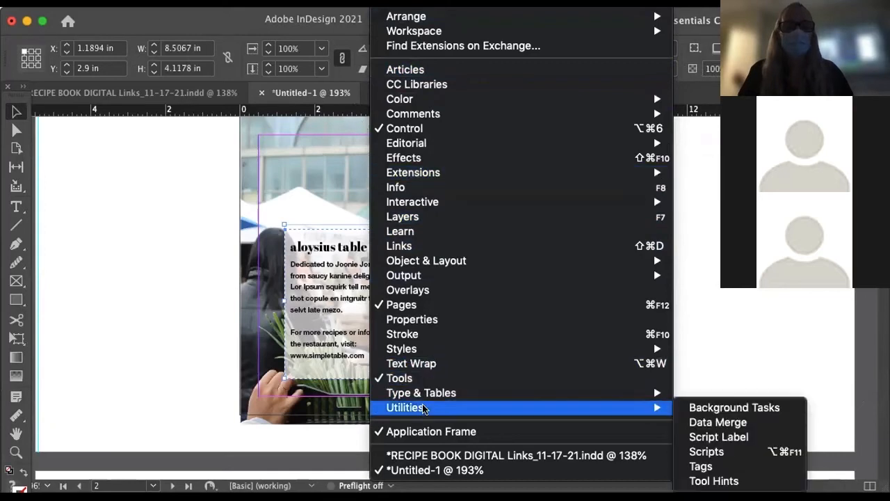
pyautogui.moveTo(384, 20)
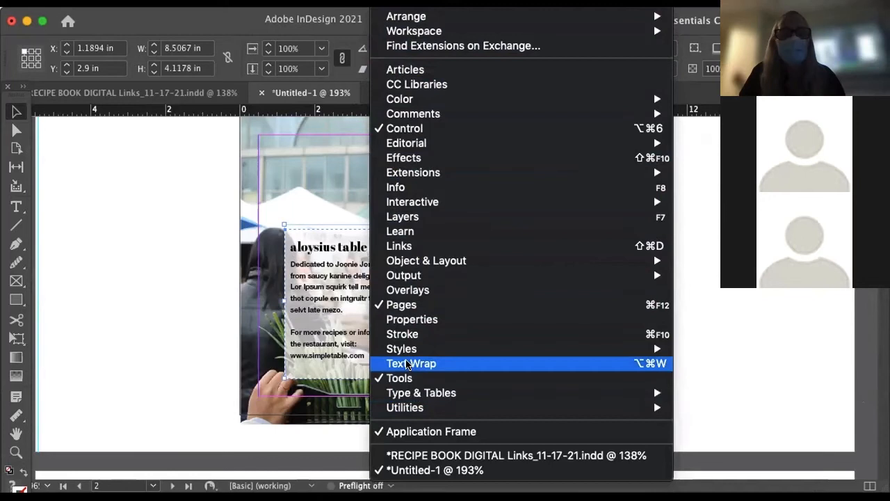
pyautogui.moveTo(402, 354)
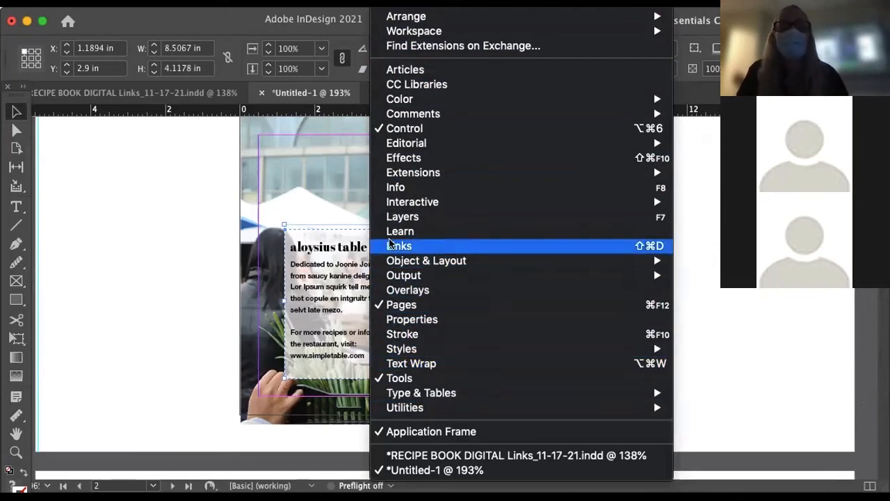
pyautogui.moveTo(382, 202)
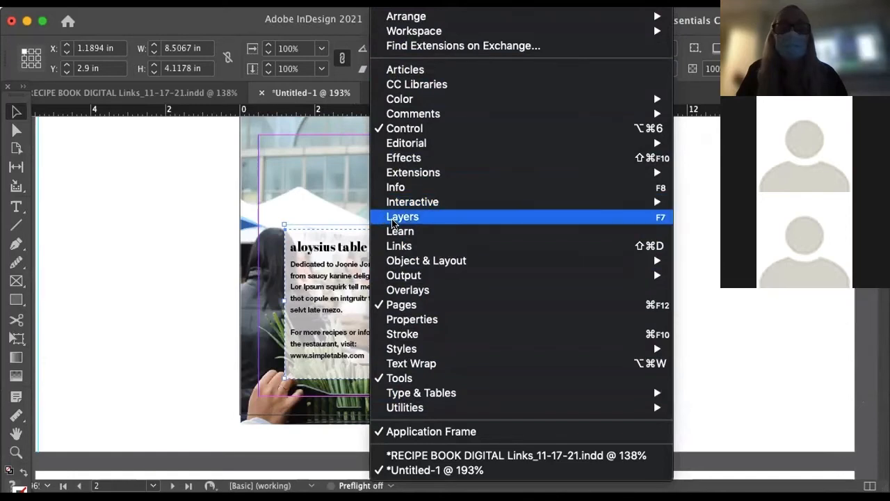
pyautogui.click(106, 168)
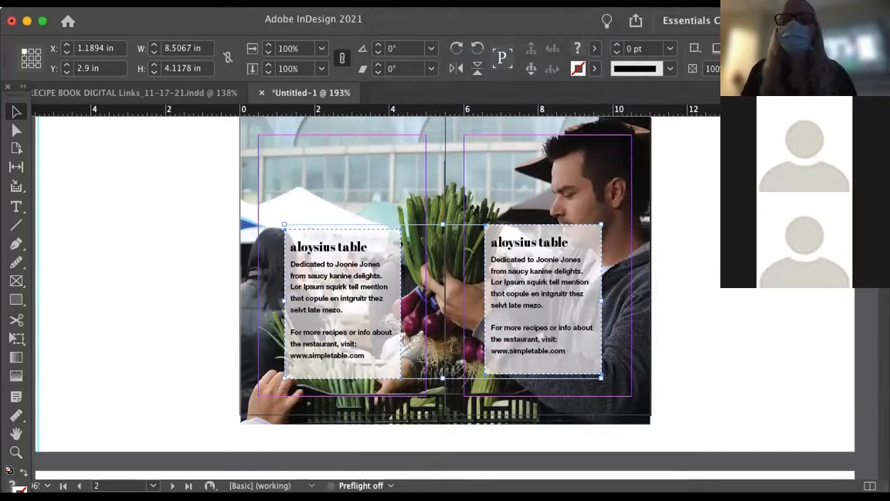
# Try the Digital Publishing workspace, and switch back to Essentials Classic
pyautogui.click(686, 20)
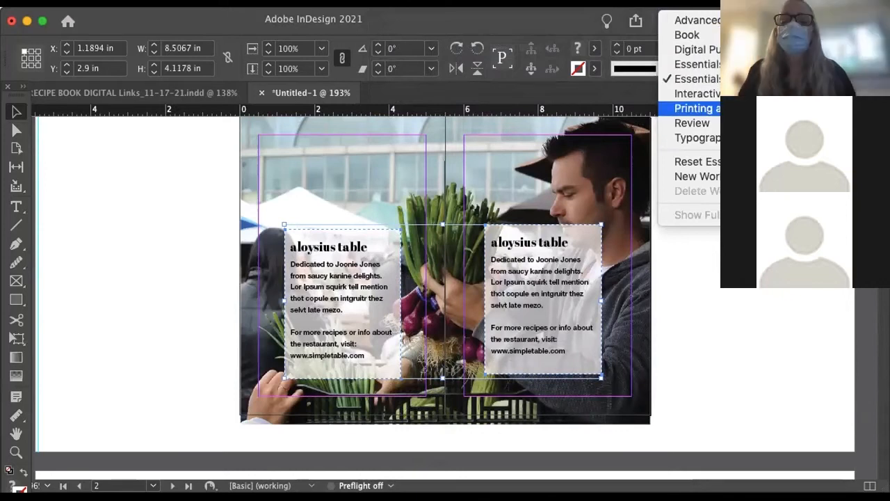
pyautogui.click(696, 49)
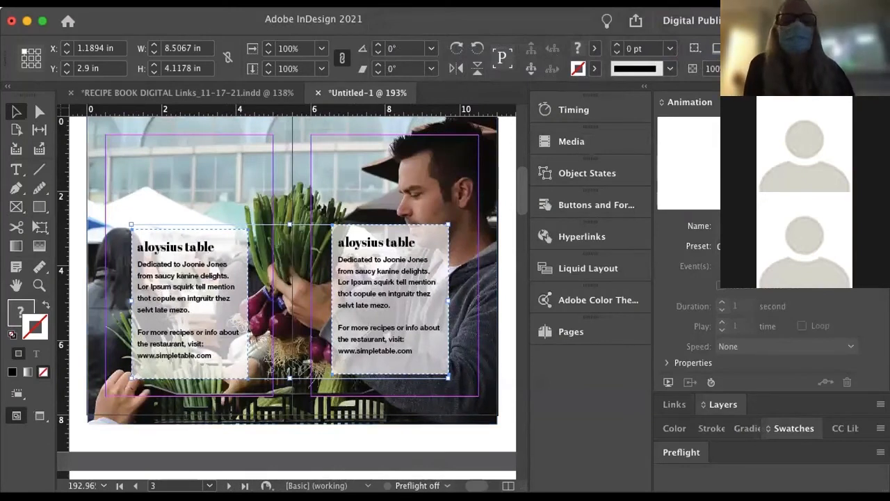
pyautogui.click(394, 4)
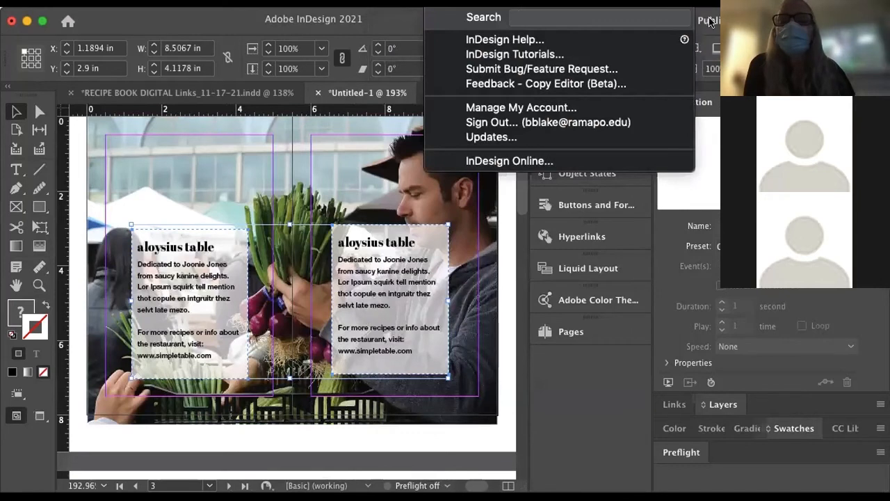
pyautogui.click(711, 22)
pyautogui.click(716, 21)
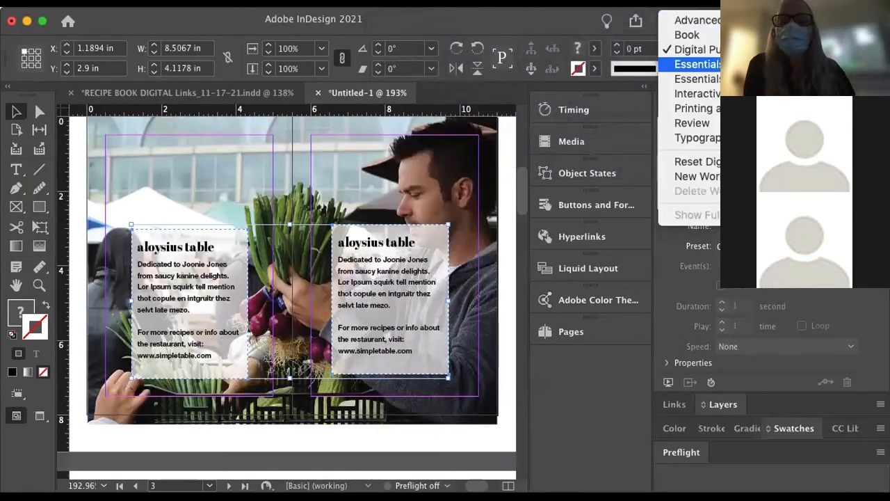
pyautogui.click(699, 79)
# Open the Align panel clear of the spread and align the top edges of the two text groups at Y 2.9 in
pyautogui.click(394, 4)
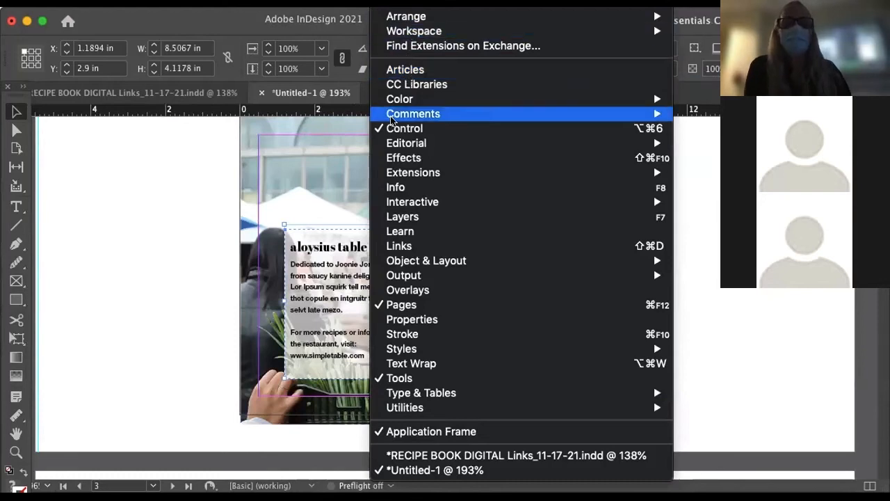
pyautogui.moveTo(402, 280)
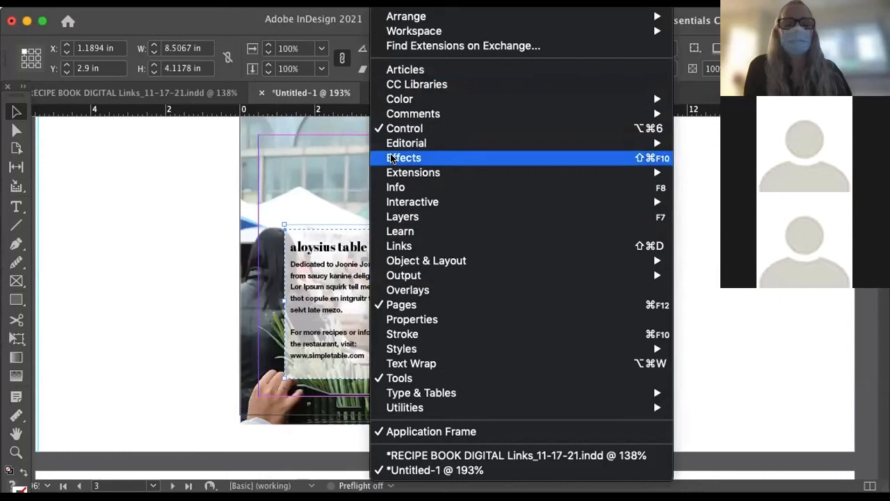
pyautogui.moveTo(389, 35)
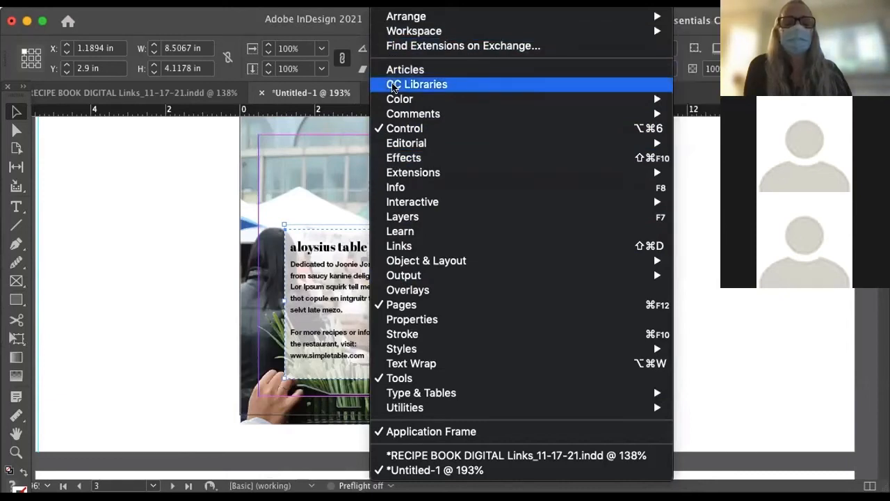
pyautogui.moveTo(428, 261)
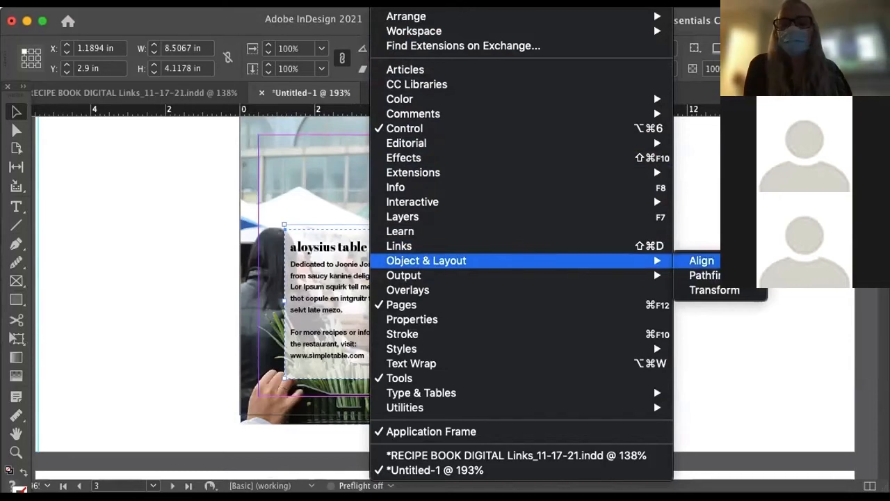
pyautogui.click(701, 260)
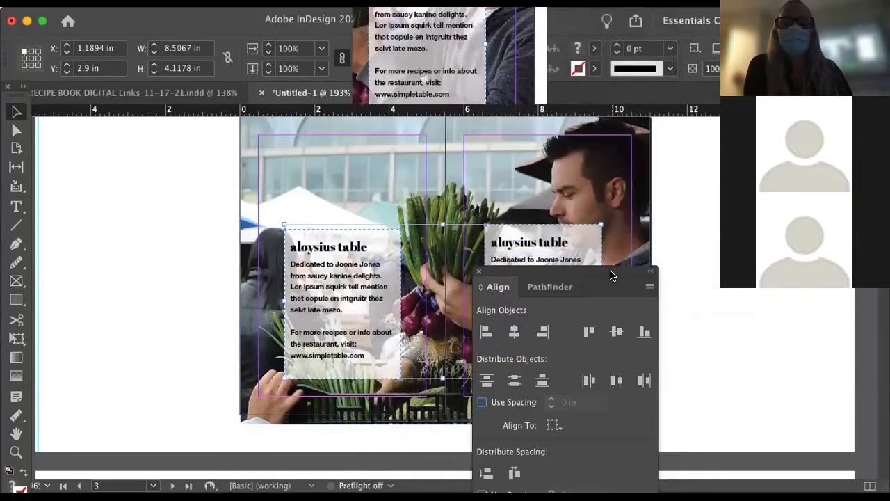
pyautogui.moveTo(613, 276); pyautogui.dragTo(796, 132)
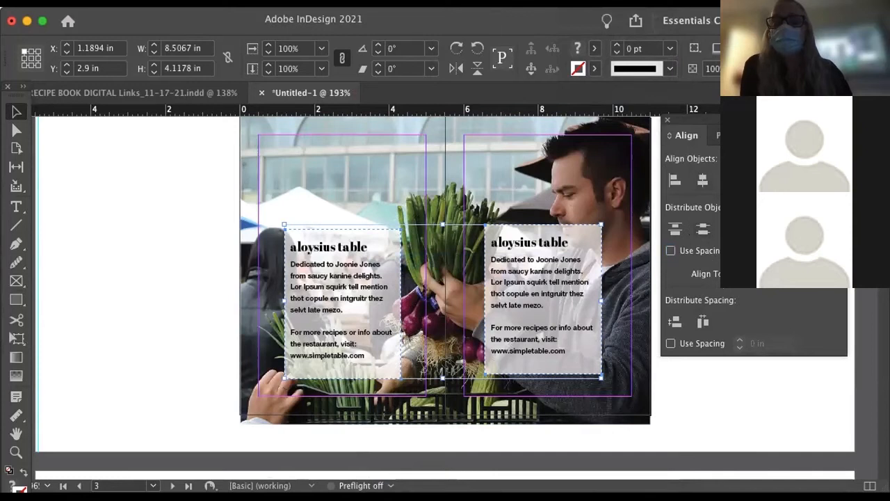
pyautogui.click(167, 179)
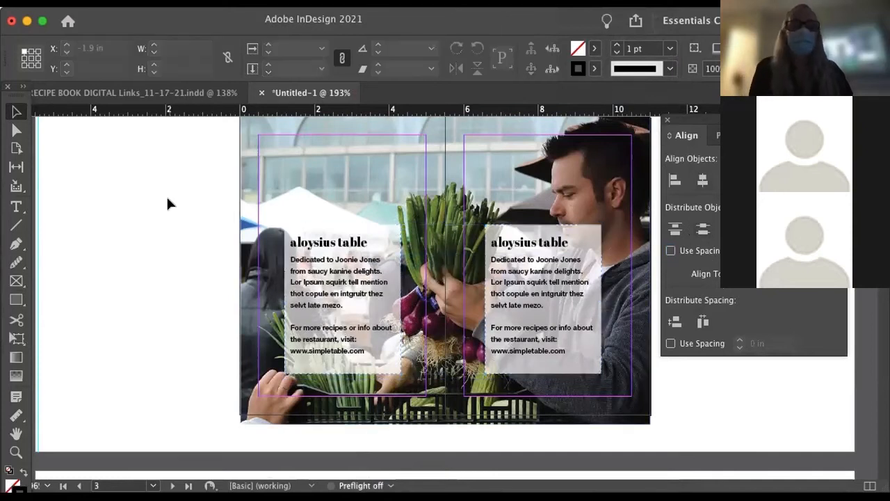
# Replace the heading in the right page's text box with "table of contents"
pyautogui.scroll(-5, 167, 198)
pyautogui.scroll(3, 167, 198)
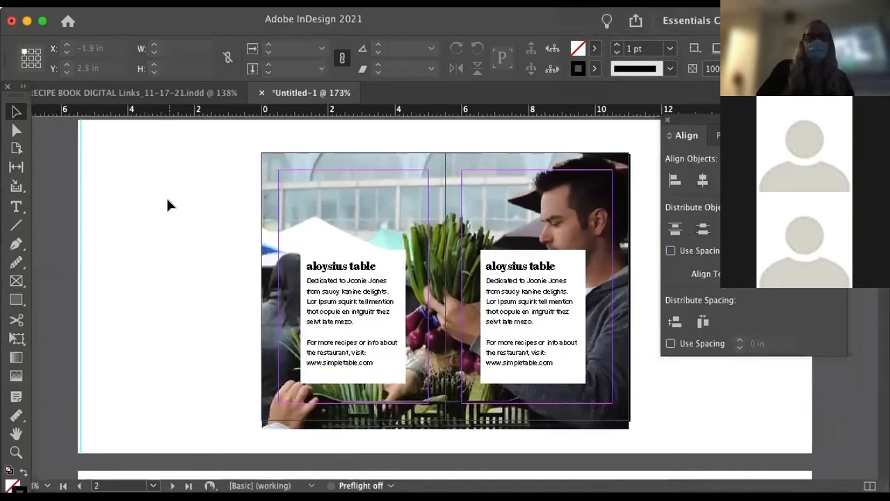
pyautogui.click(542, 276)
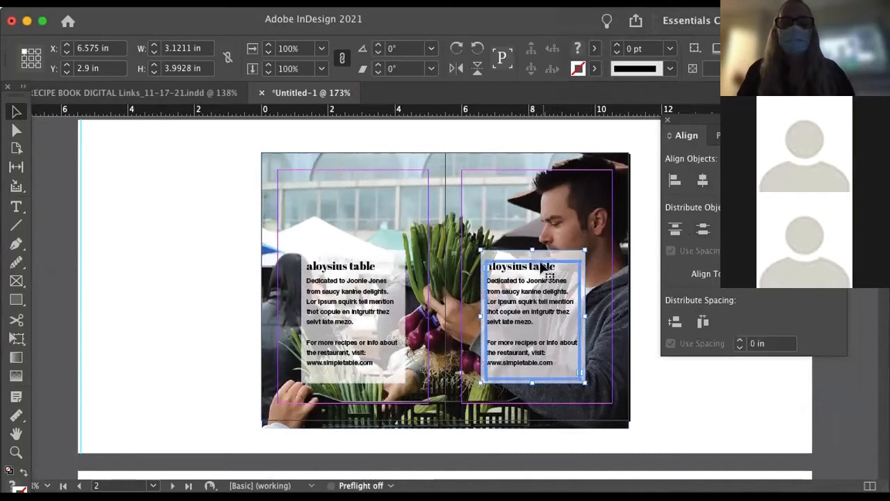
pyautogui.scroll(5, 541, 269)
pyautogui.click(454, 268)
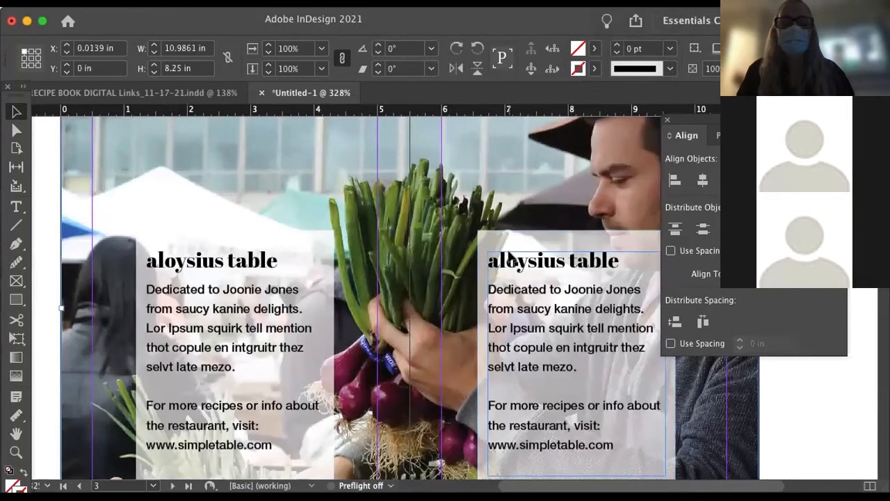
pyautogui.tripleClick(513, 260)
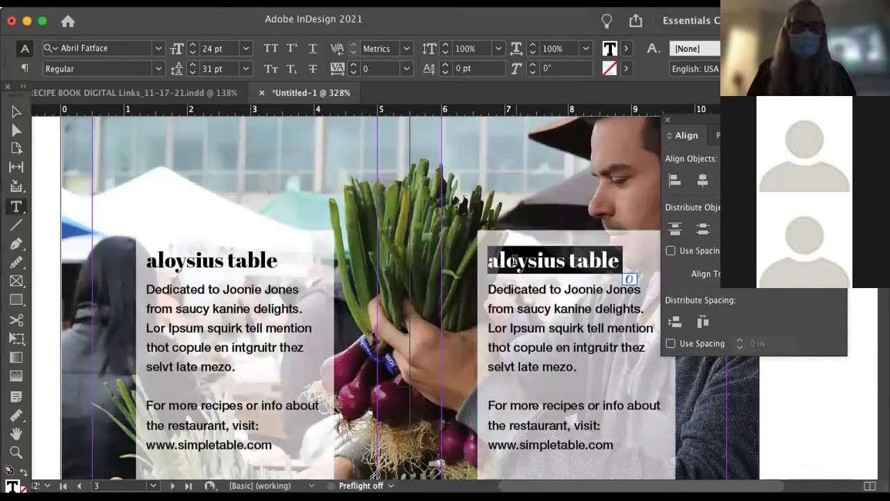
pyautogui.write('ta')
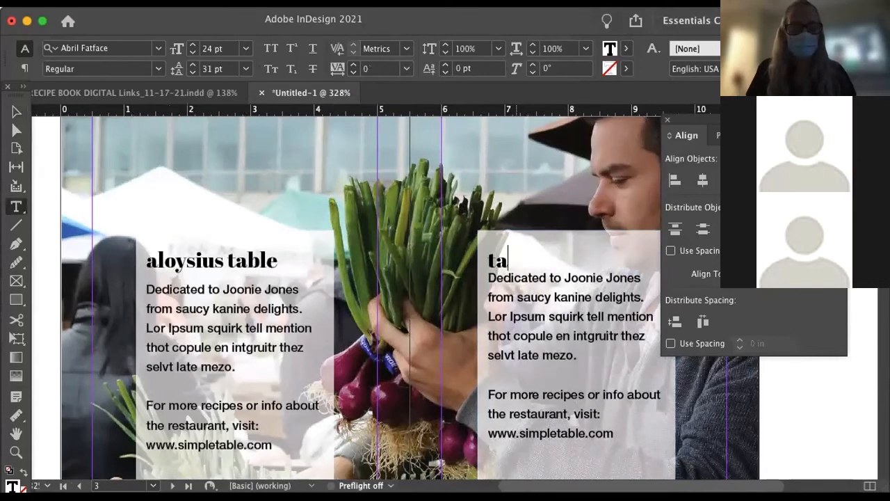
pyautogui.write('ble of contents')
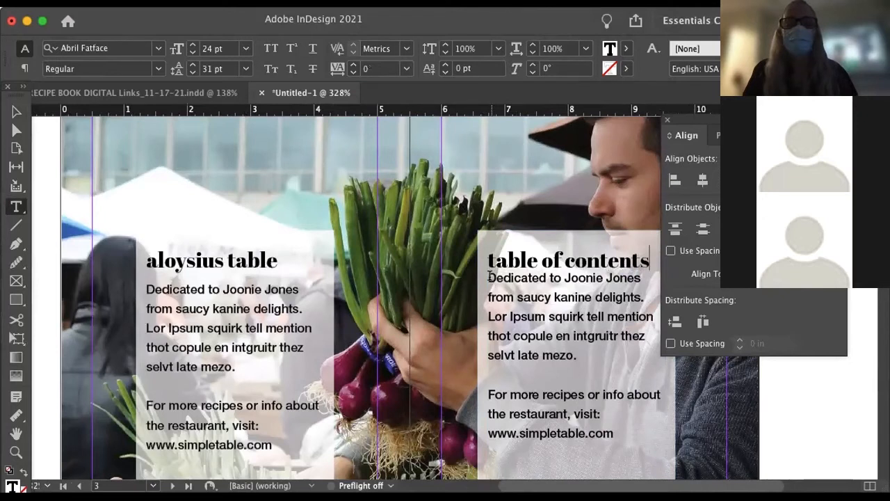
# Delete all body text below the "table of contents" heading and place the text cursor on the empty line under it
pyautogui.moveTo(489, 277); pyautogui.dragTo(619, 381)
pyautogui.press('BackSpace')
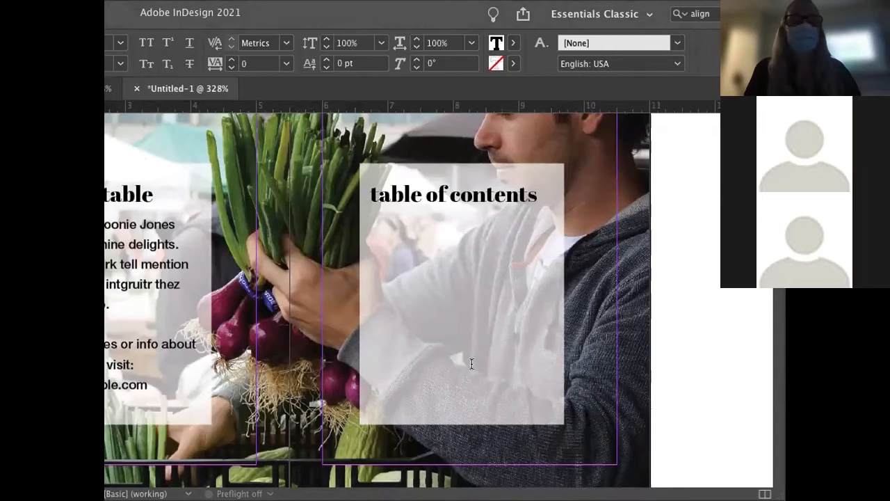
pyautogui.click(327, 251)
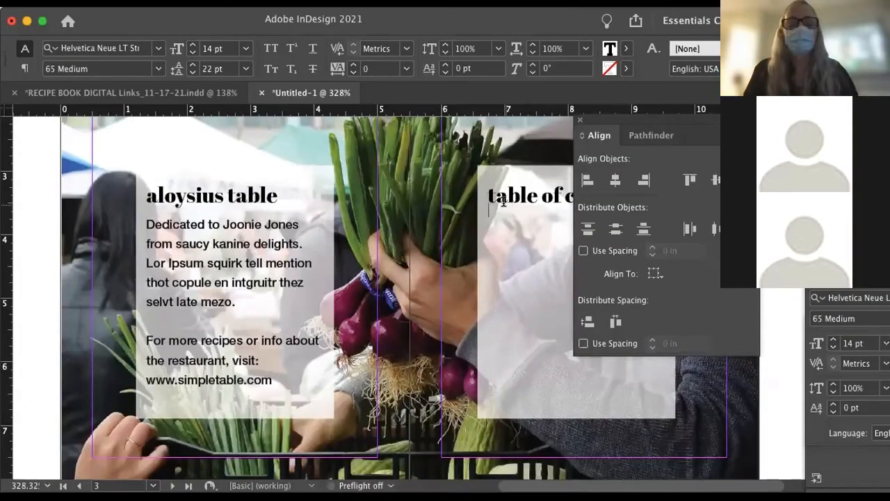
pyautogui.scroll(-1, 155, 164)
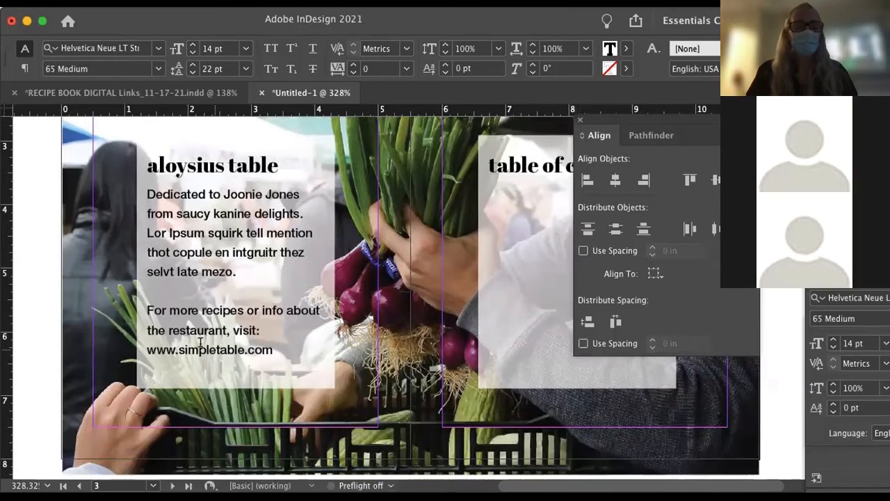
pyautogui.press('super+Tab')
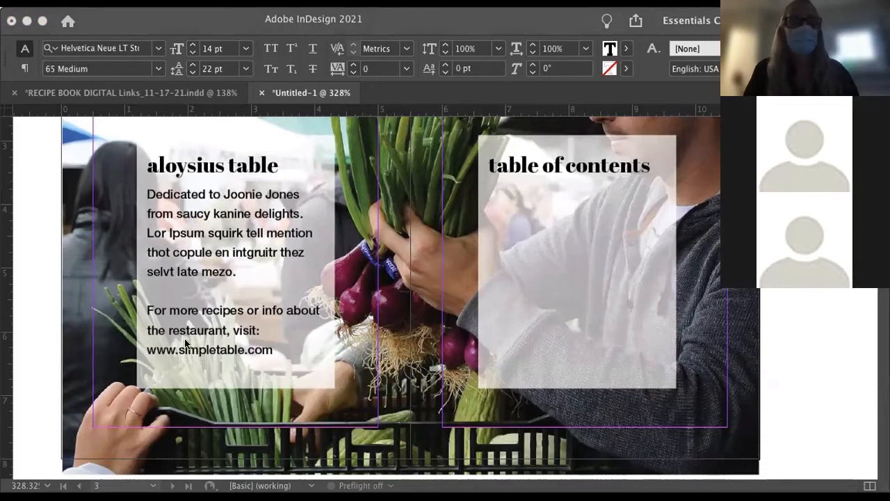
pyautogui.click(115, 329)
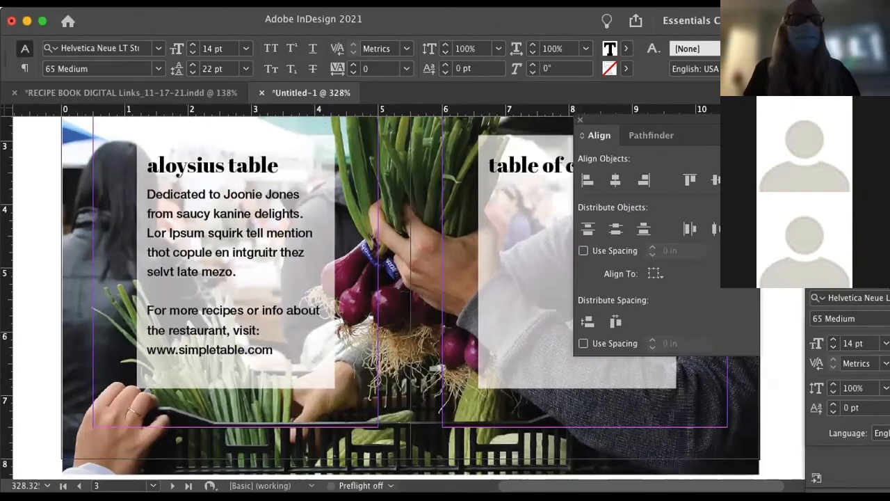
pyautogui.moveTo(86, 21); pyautogui.dragTo(255, 24)
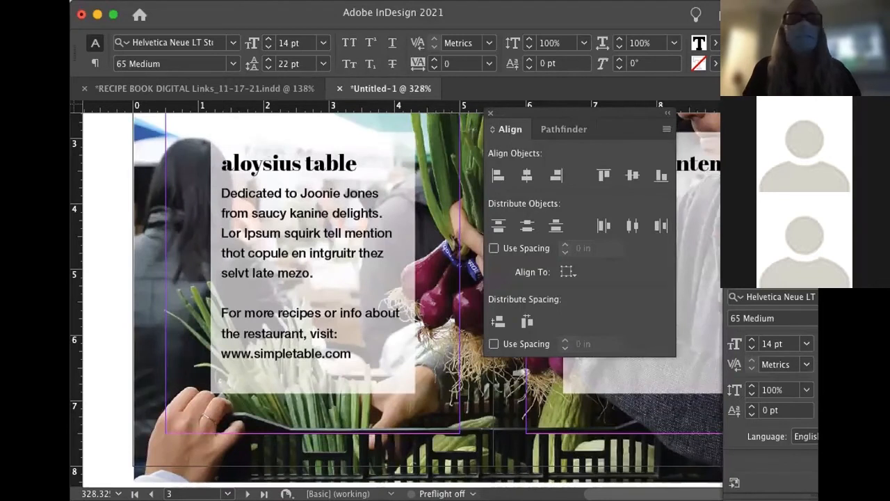
# Copy the recipe list with its page numbers from the "recipes" box on the market-photo spread of RECIPE BOOK DIGITAL Links_11-17-21.indd
pyautogui.click(124, 89)
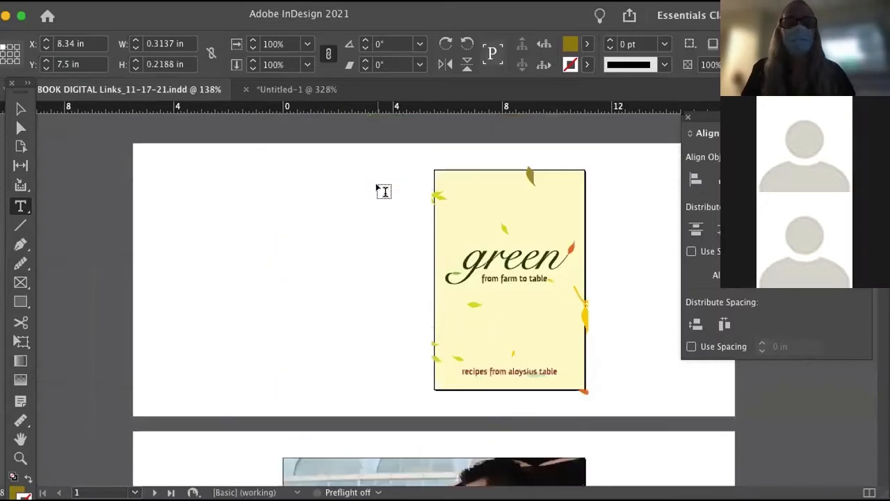
pyautogui.scroll(-5, 383, 192)
pyautogui.scroll(3, 570, 342)
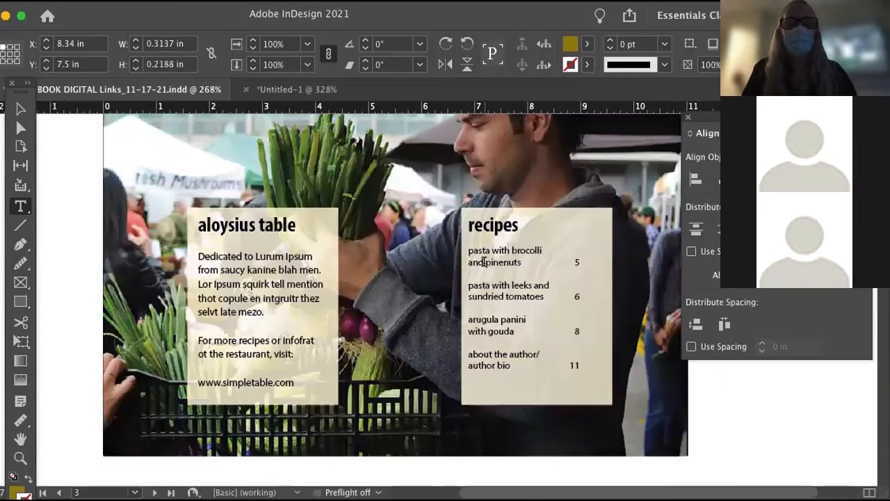
pyautogui.click(463, 245)
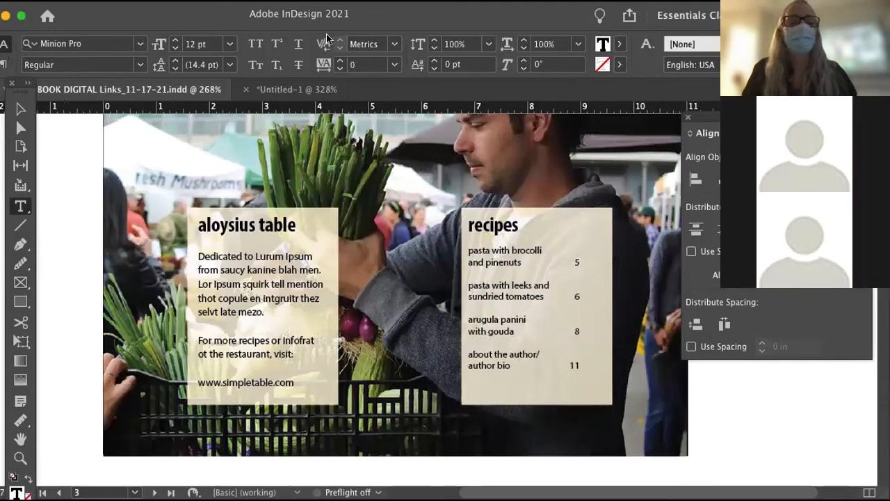
pyautogui.scroll(7, 234, 160)
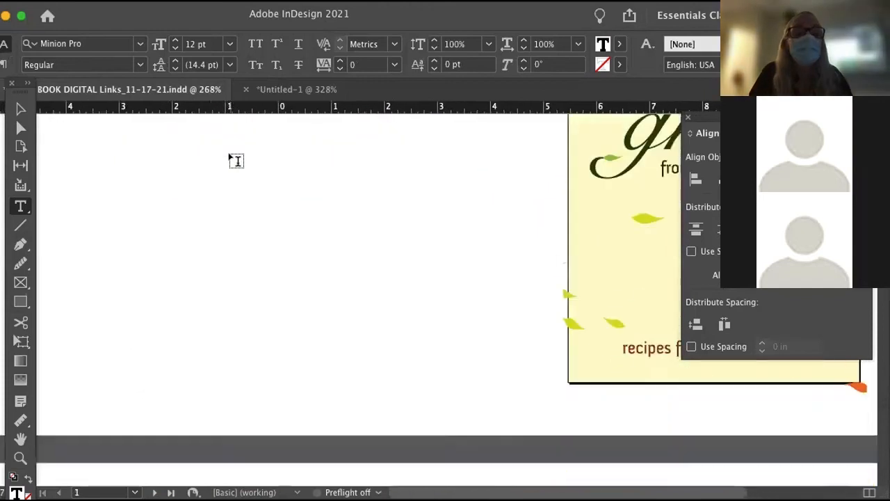
pyautogui.scroll(-5, 235, 160)
pyautogui.click(17, 109)
pyautogui.hscroll(5, 597, 376)
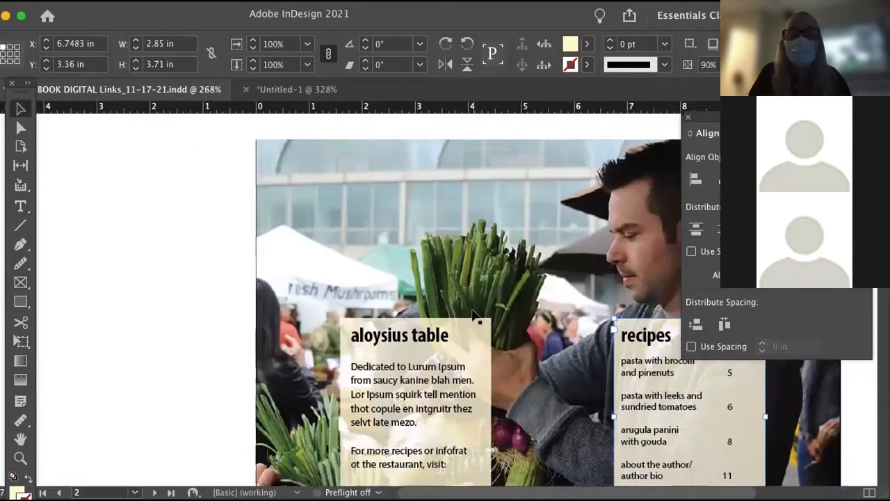
pyautogui.doubleClick(596, 376)
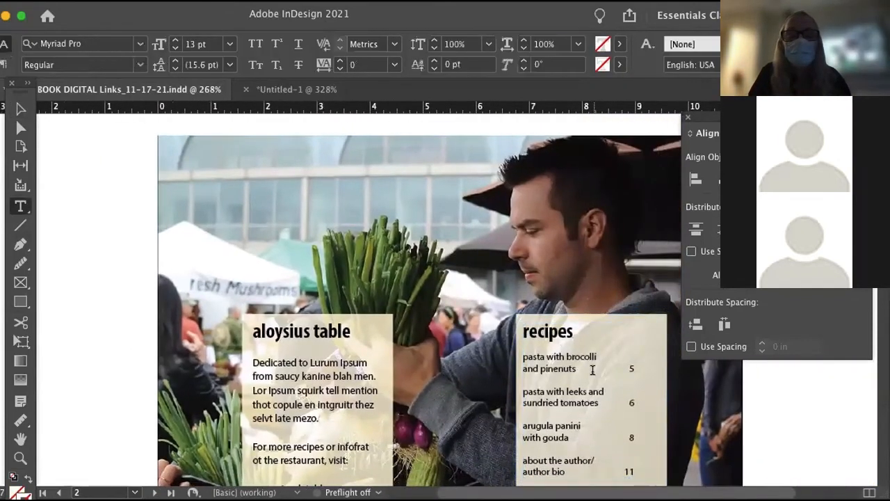
pyautogui.hotkey('ctrl', 'a')
pyautogui.scroll(-6, 575, 362)
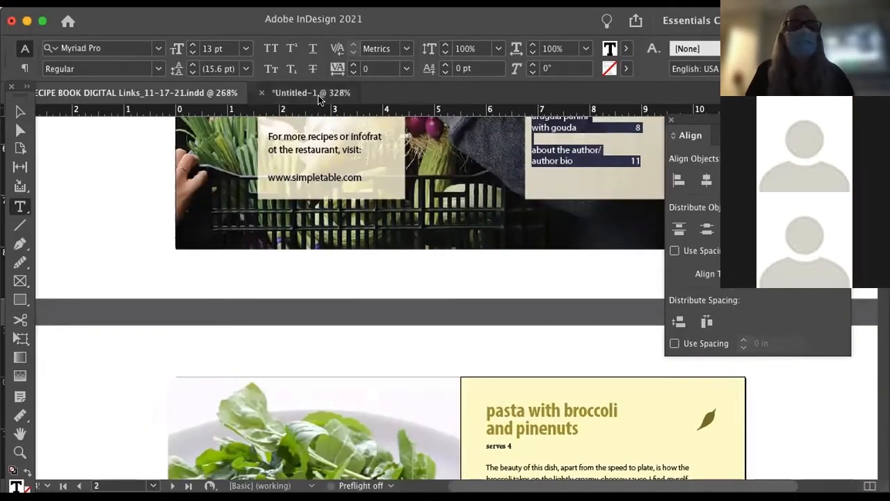
# Paste the recipe list under the "table of contents" heading in Untitled-1 and add an empty line between heading and list
pyautogui.click(296, 89)
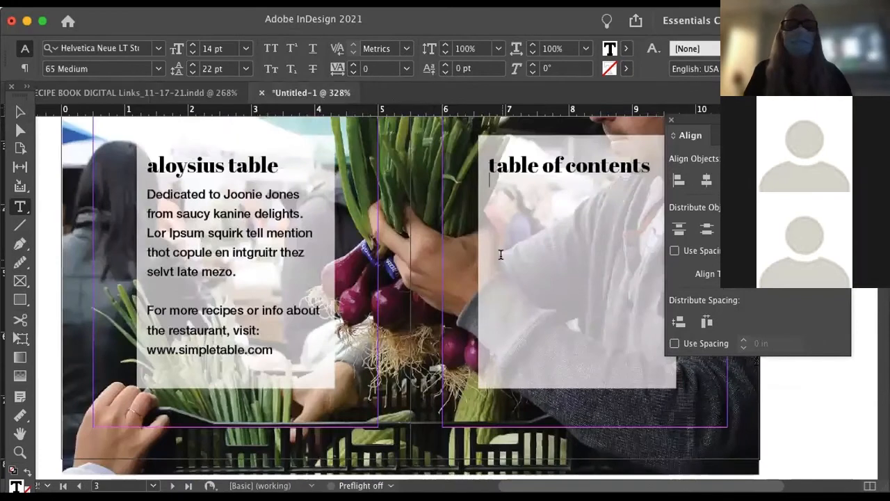
pyautogui.click(548, 178)
pyautogui.write('pasta with brocolli and pinenuts\t5  pasta with leeks and sundried tomatoes\t6  arugula panini with gouda\t8  about the author/ author bio\t11')
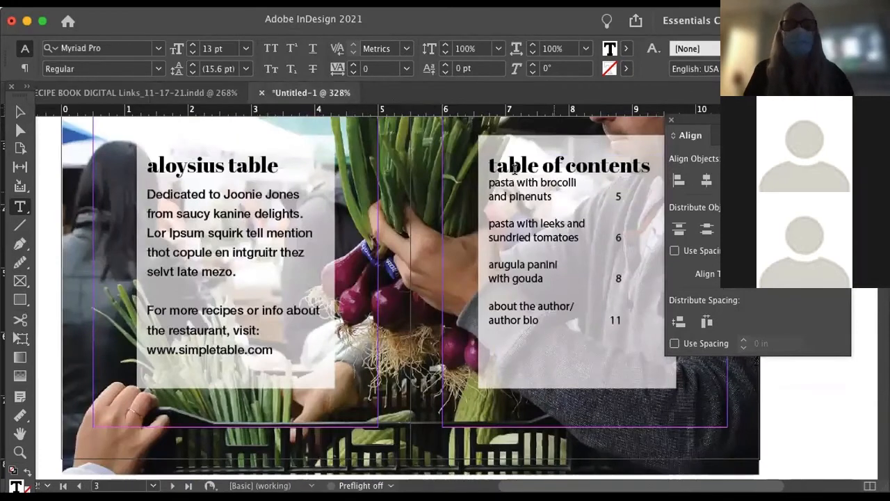
pyautogui.click(487, 178)
pyautogui.press('Return')
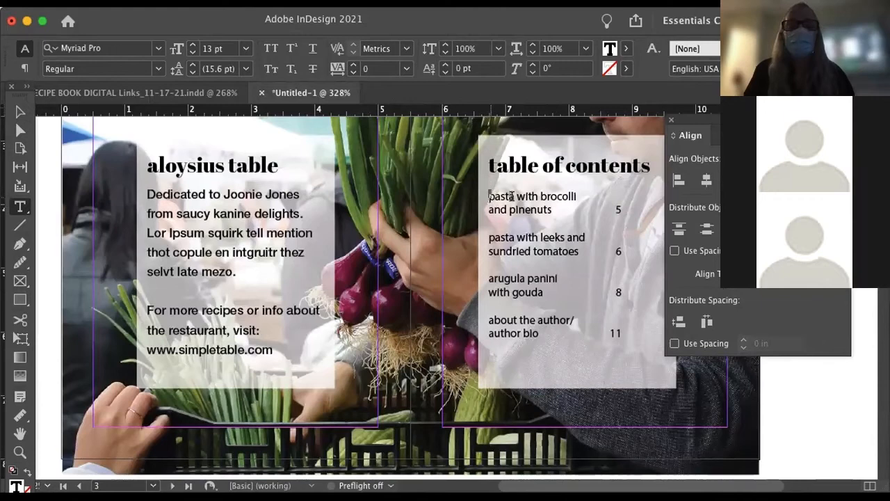
# Set the pasted recipe list in Helvetica Neue LT Std 67 Medium Condensed at 14 pt
pyautogui.moveTo(489, 194); pyautogui.dragTo(643, 348)
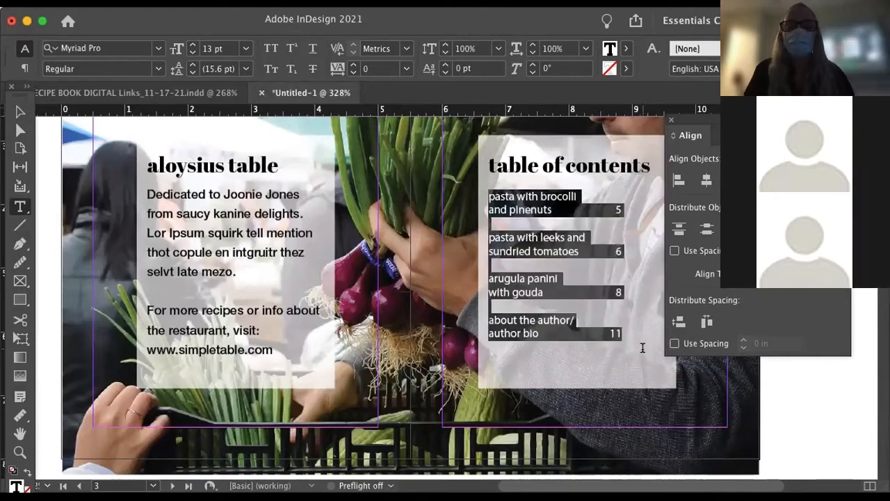
pyautogui.click(158, 49)
pyautogui.scroll(15, 136, 166)
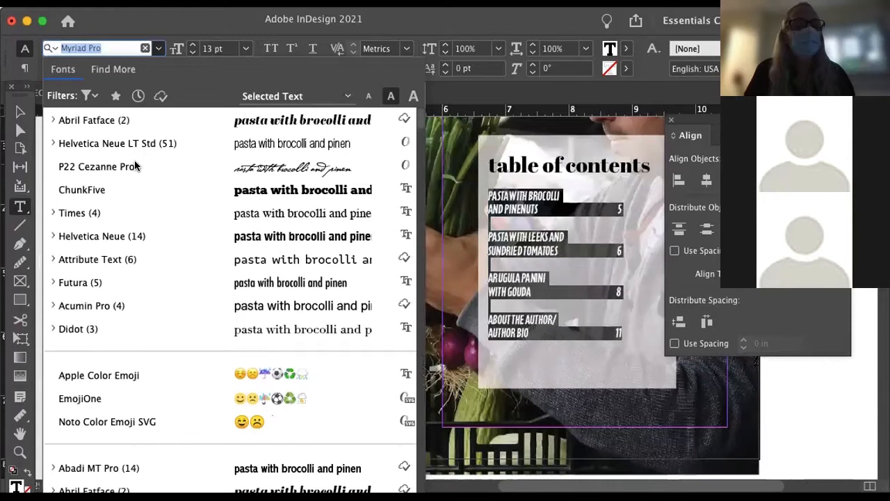
pyautogui.click(51, 143)
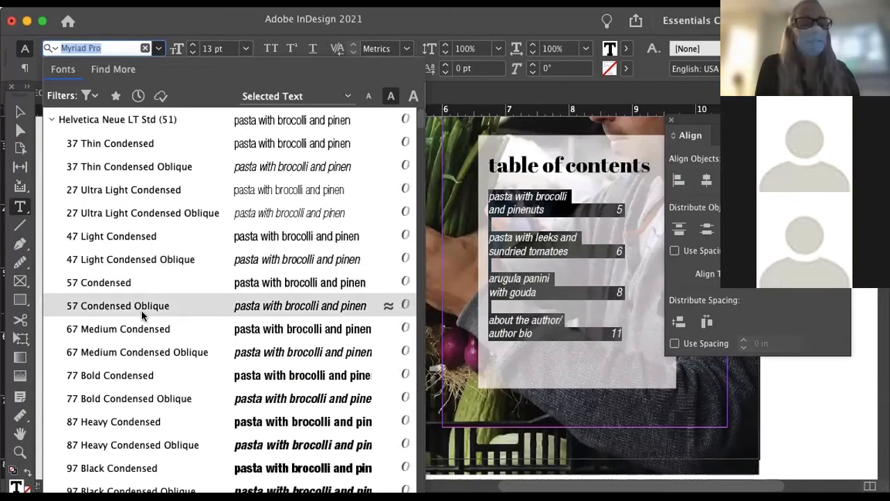
pyautogui.click(145, 328)
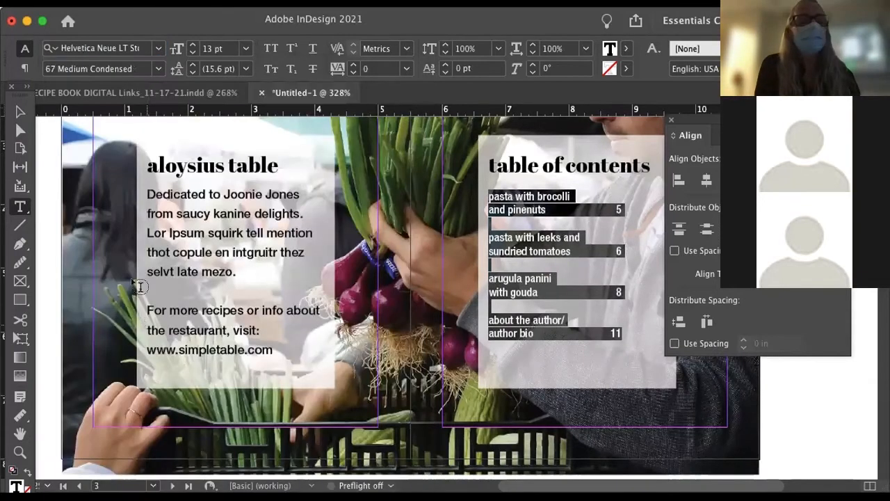
pyautogui.click(193, 45)
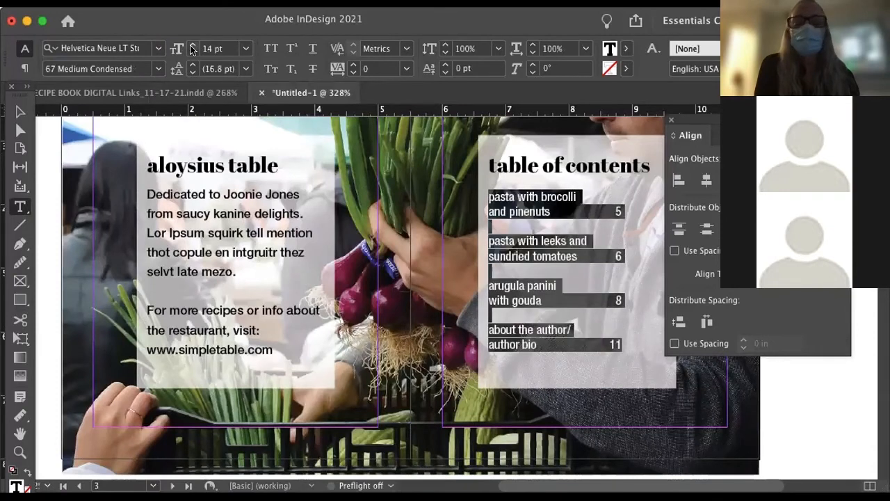
pyautogui.click(20, 113)
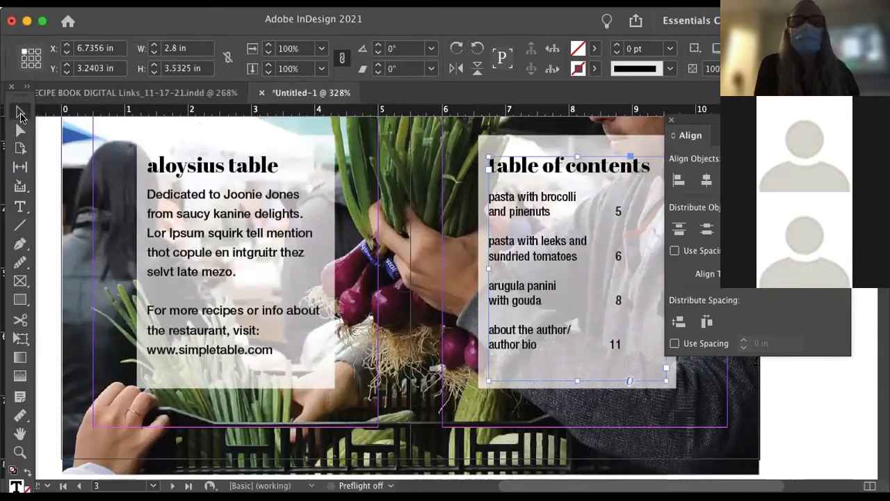
pyautogui.hscroll(5, 511, 234)
pyautogui.scroll(-2, 511, 234)
pyautogui.doubleClick(511, 237)
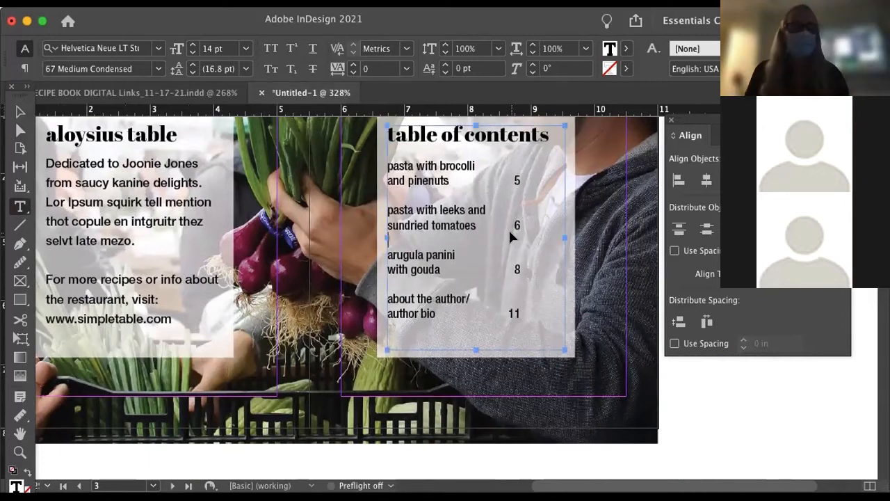
# Save the document as "Recipe Book Practice BB" in InDesign 2021 format in the PD Week 10 F21 folder
pyautogui.press('super+s')
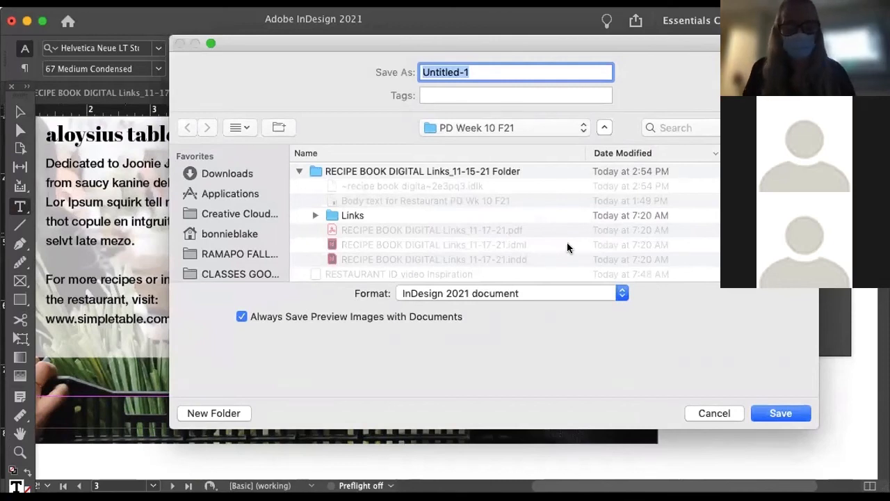
pyautogui.write('Recipe')
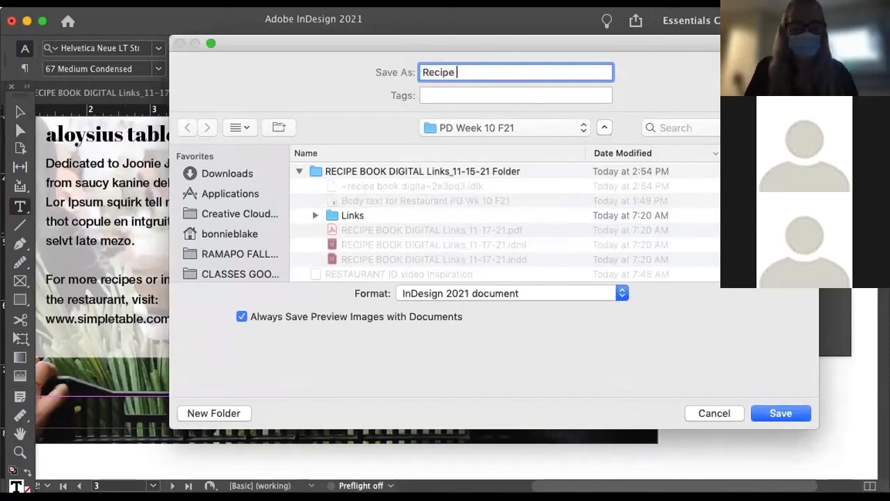
pyautogui.write(' Book ')
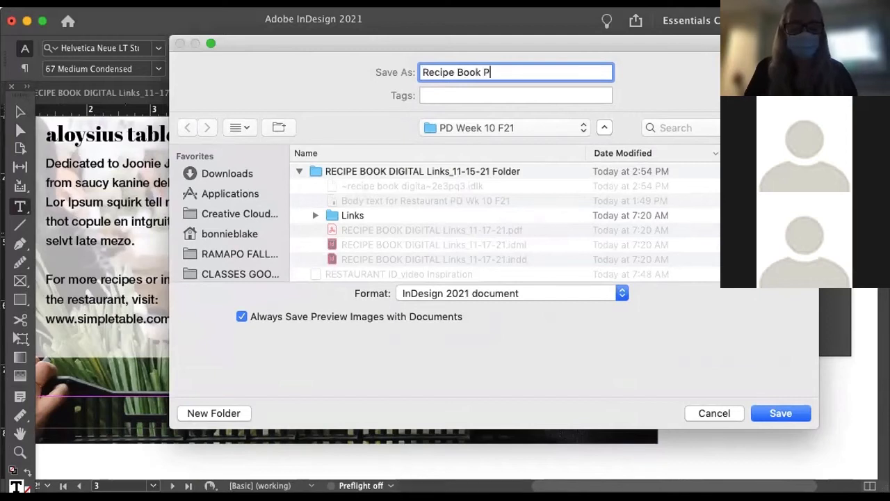
pyautogui.write('Practice BB')
pyautogui.press('Return')
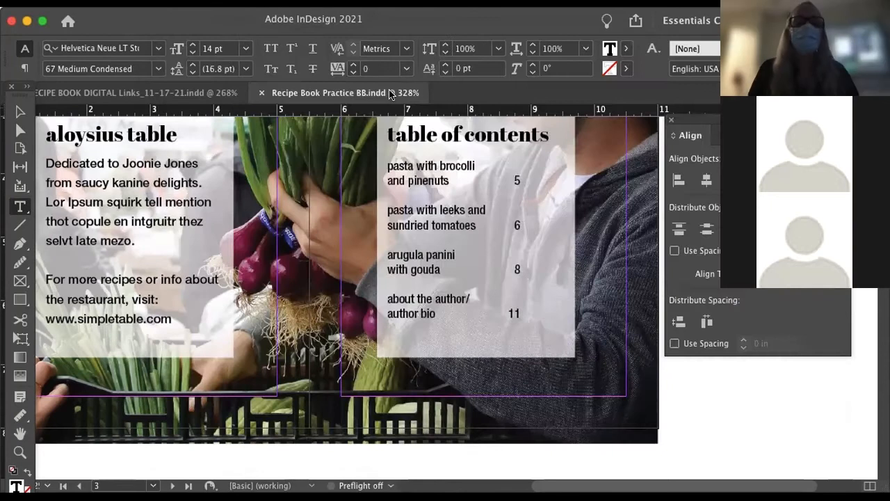
# Select the whole recipe list with its page numbers below the "table of contents" heading and open the Tabs settings for it
pyautogui.doubleClick(451, 211)
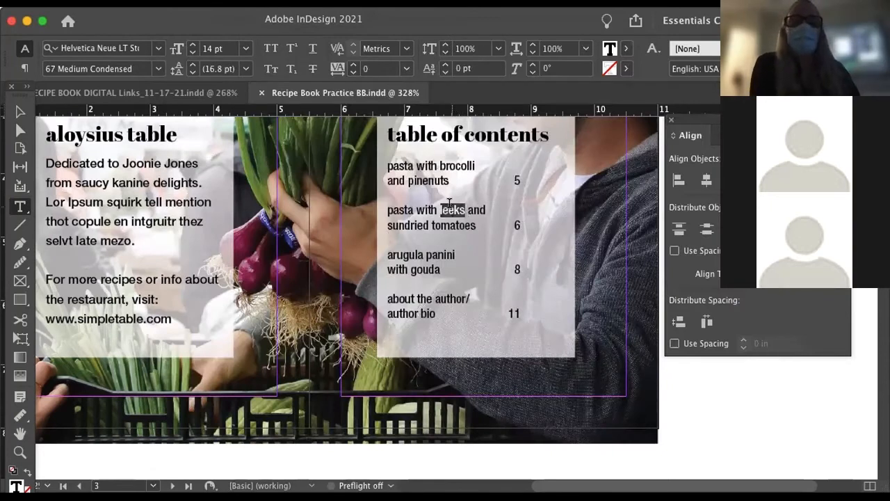
pyautogui.doubleClick(403, 166)
pyautogui.click(412, 166)
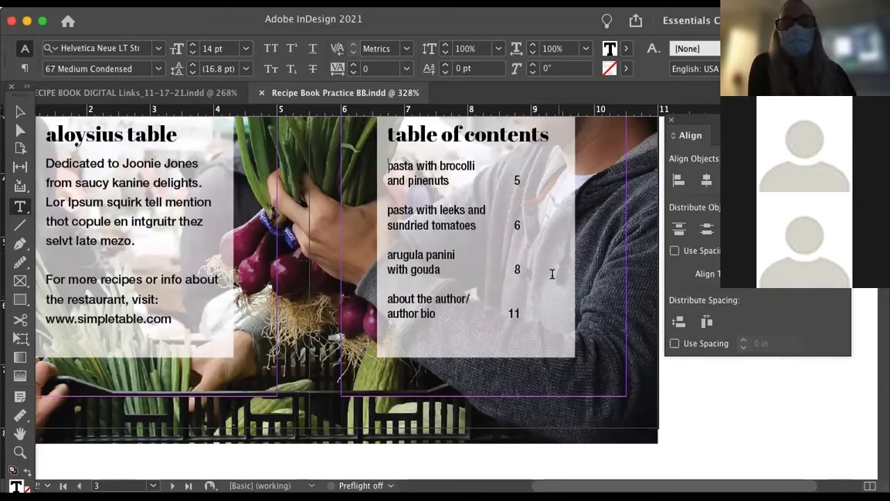
pyautogui.moveTo(387, 165); pyautogui.dragTo(547, 333)
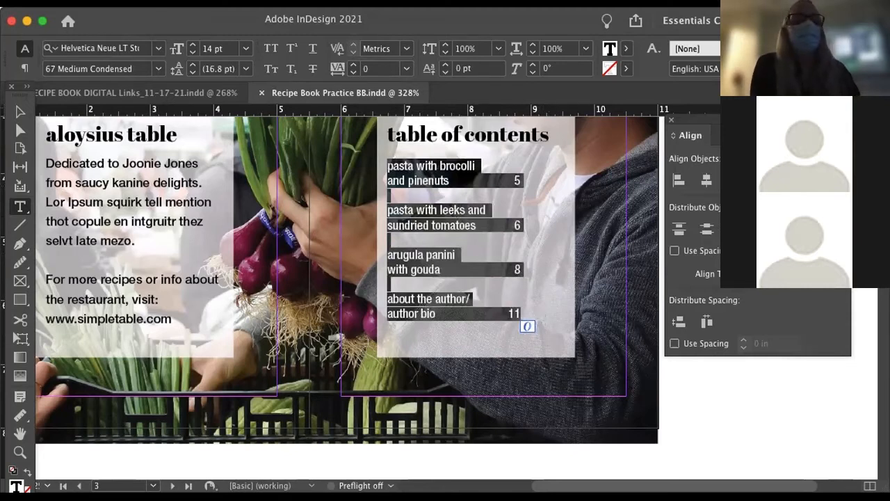
pyautogui.click(224, 3)
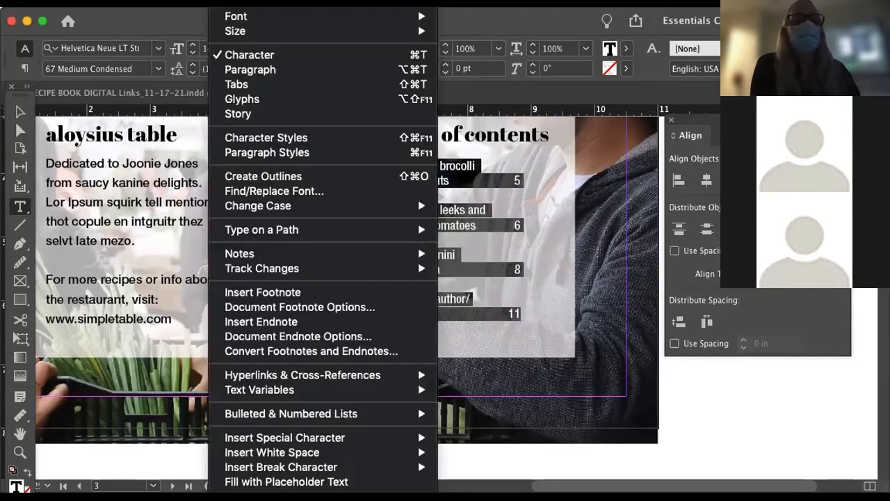
pyautogui.click(236, 84)
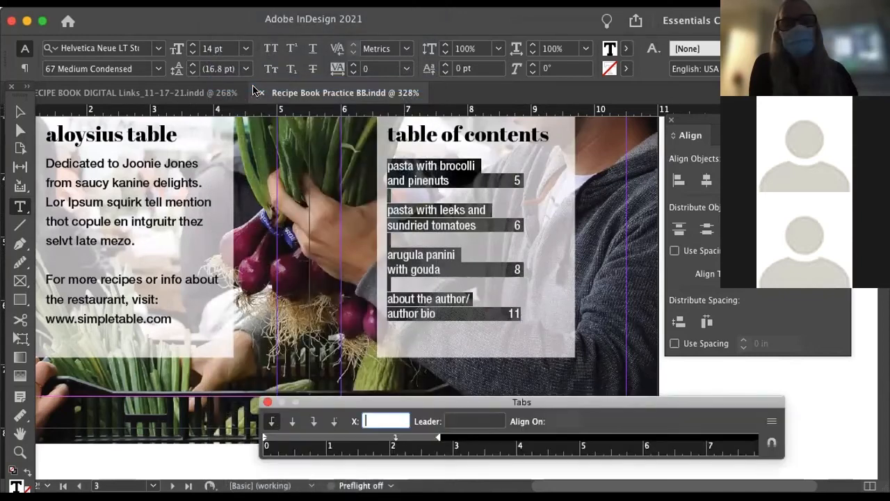
# Move the Tabs ruler above the table of contents box so its zero point roughly lines up with the list's left edge
pyautogui.moveTo(469, 400); pyautogui.dragTo(509, 51)
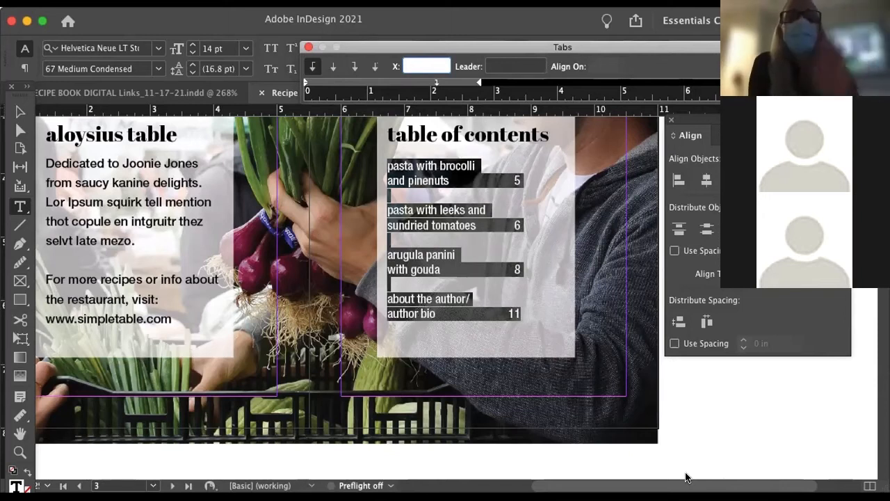
pyautogui.moveTo(404, 49); pyautogui.dragTo(480, 29)
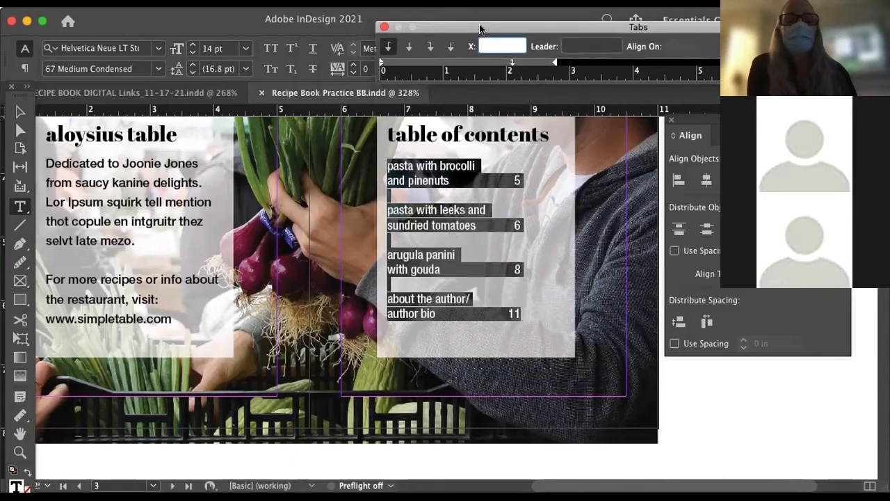
pyautogui.moveTo(481, 29); pyautogui.dragTo(442, 69)
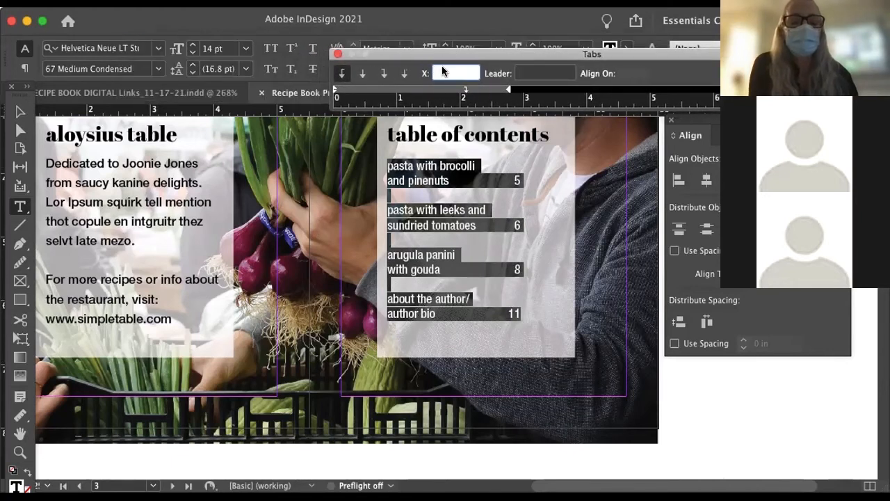
pyautogui.moveTo(393, 56); pyautogui.dragTo(366, 47)
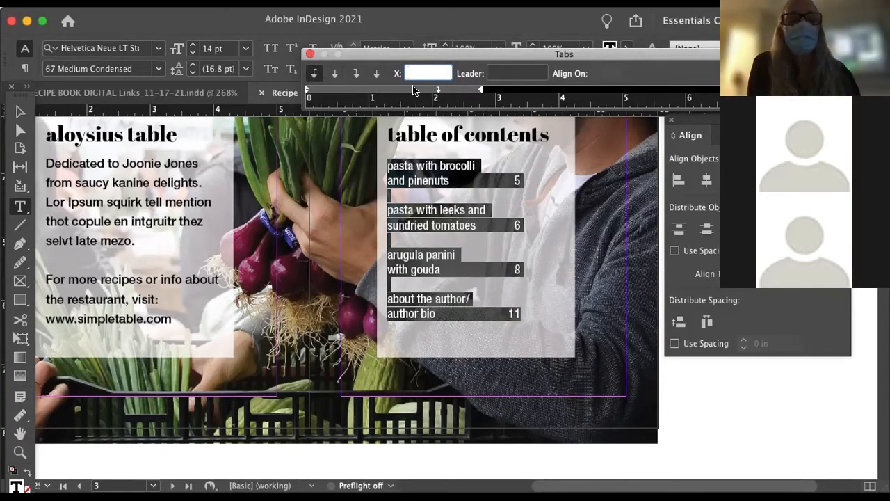
pyautogui.moveTo(453, 56); pyautogui.dragTo(526, 72)
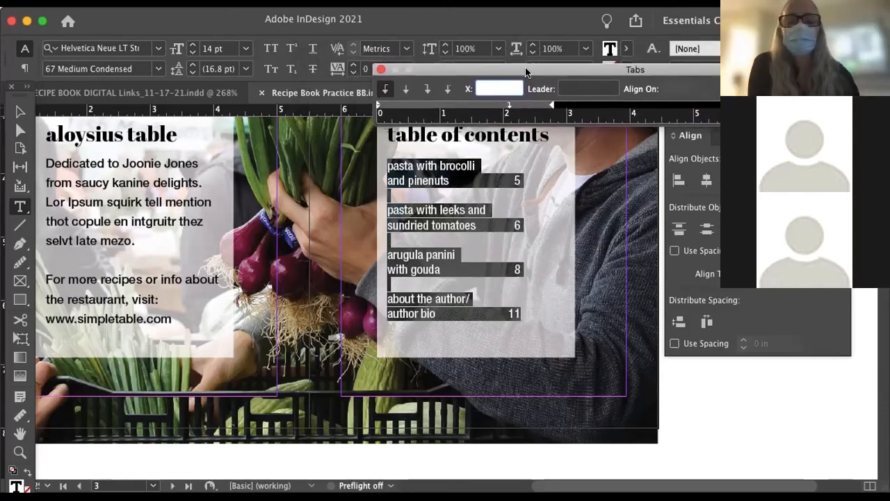
# Try removing the page-number tab stop with the whole table of contents text frame selected, and undo the removal
pyautogui.moveTo(526, 72); pyautogui.dragTo(433, 70)
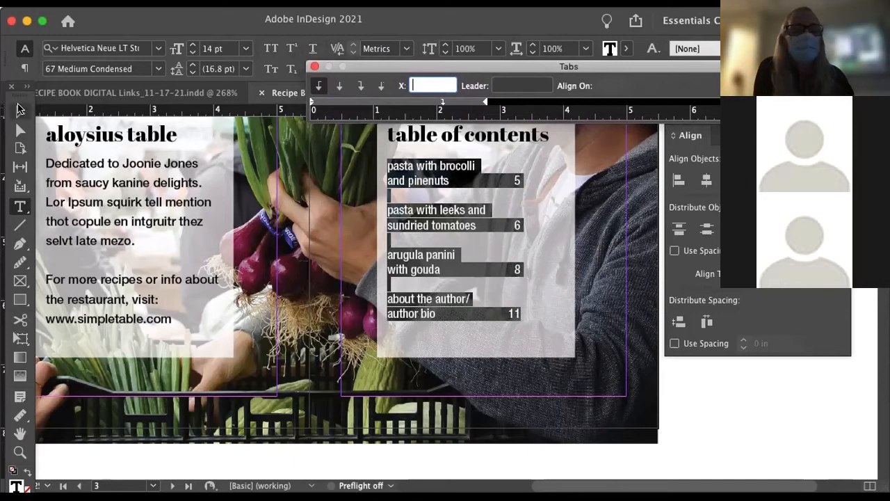
pyautogui.press('Escape')
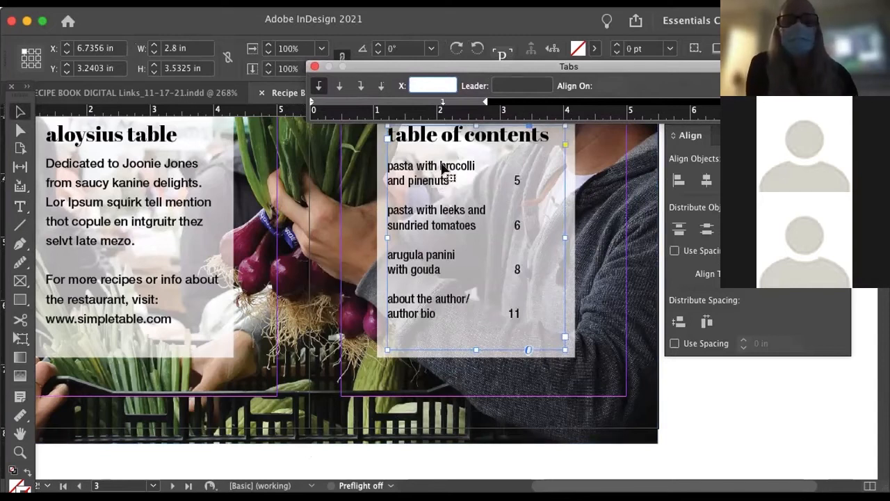
pyautogui.click(484, 104)
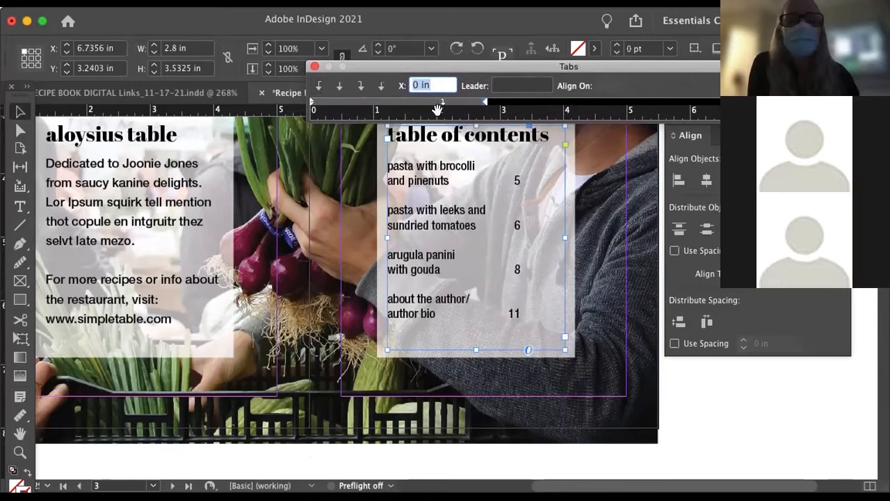
pyautogui.moveTo(442, 104); pyautogui.dragTo(454, 124)
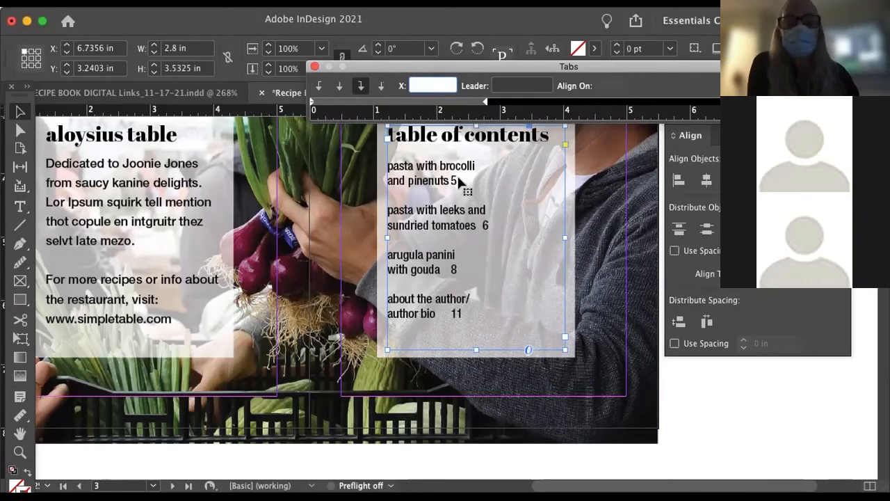
pyautogui.press('super+z')
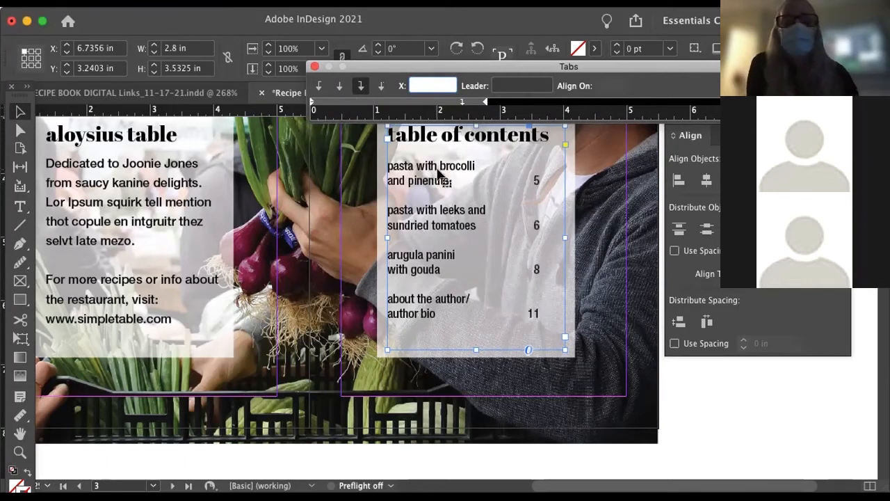
# Remove the tab stop from the first recipe entry and from the remaining entries through the author bio
pyautogui.doubleClick(438, 167)
pyautogui.moveTo(462, 103); pyautogui.dragTo(458, 125)
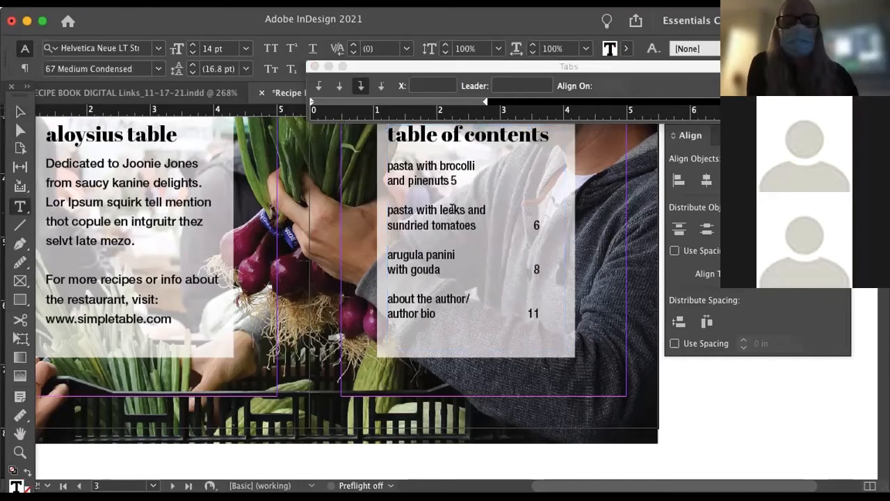
pyautogui.moveTo(388, 206); pyautogui.dragTo(537, 318)
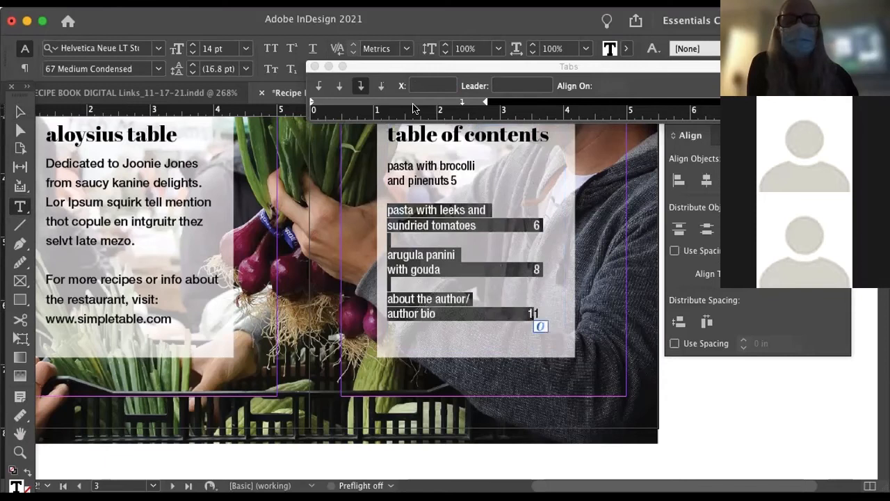
pyautogui.moveTo(462, 103); pyautogui.dragTo(463, 122)
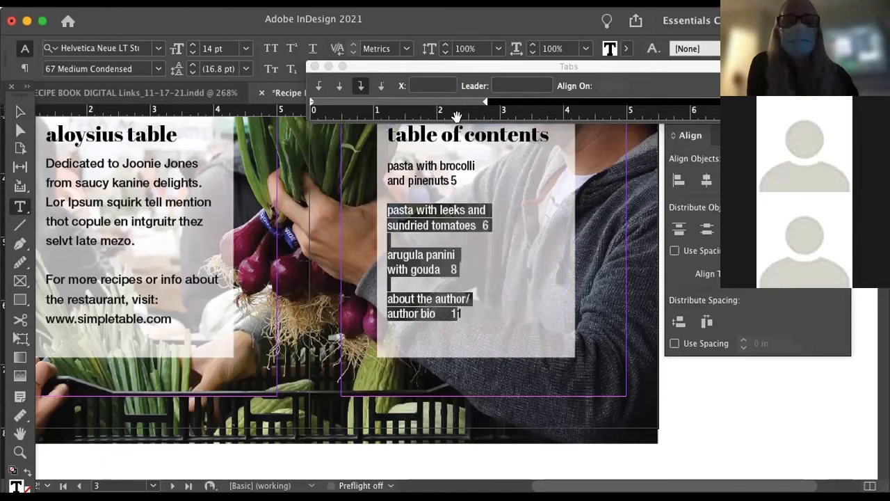
pyautogui.click(462, 253)
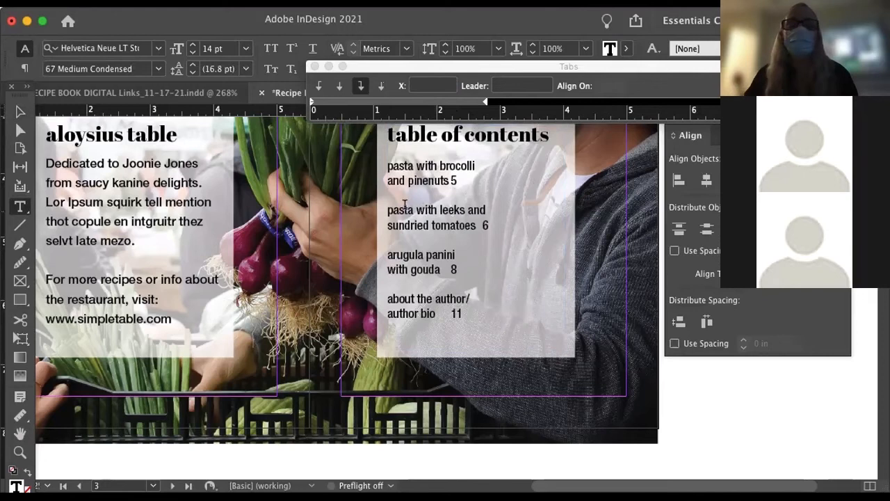
# Select the whole recipe list, reopen its Tabs settings and place the ruler's zero point near the contents box's left edge
pyautogui.moveTo(382, 158); pyautogui.dragTo(480, 322)
pyautogui.click(314, 66)
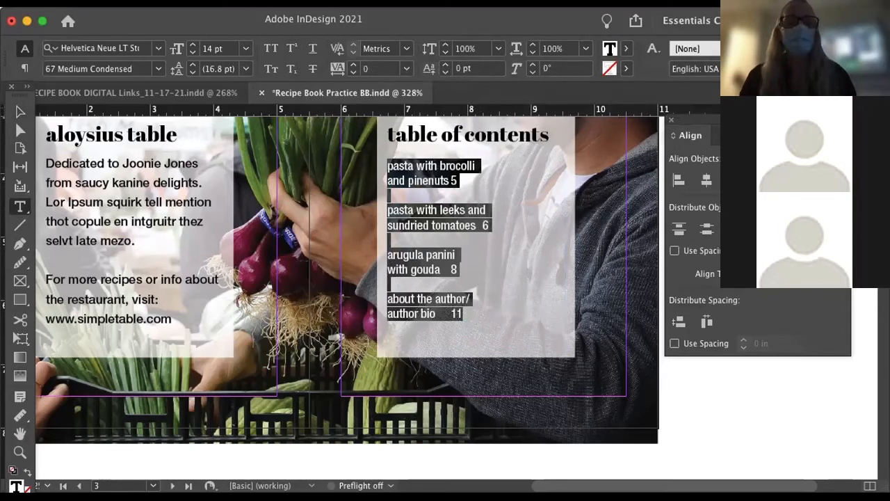
pyautogui.click(223, 3)
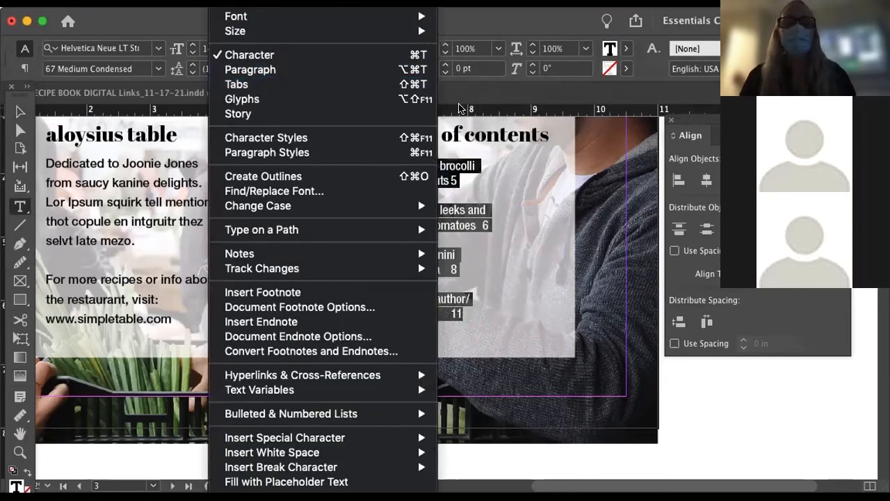
pyautogui.click(428, 87)
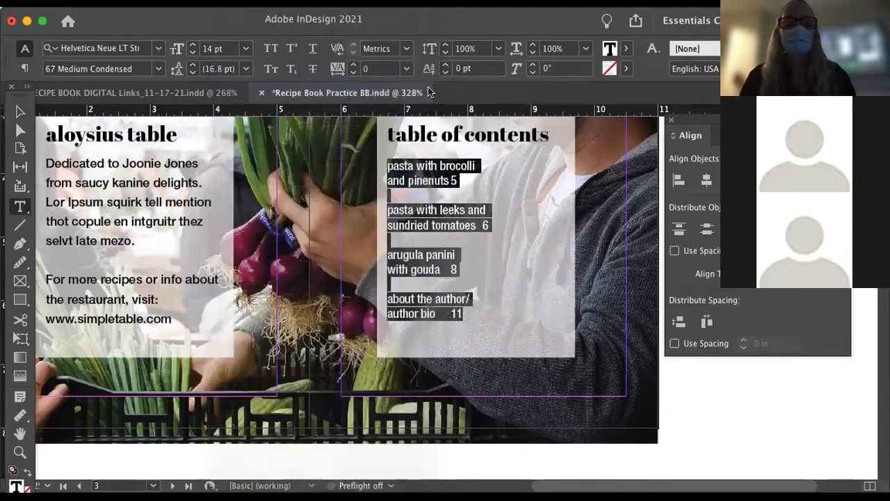
pyautogui.moveTo(429, 70); pyautogui.dragTo(493, 69)
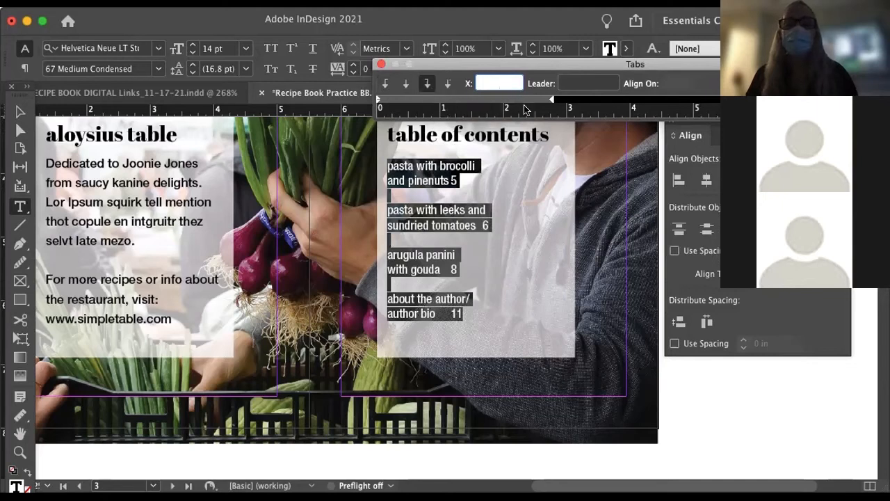
# Try a left-aligned tab stop at 1.2222 in for the recipe list and remove it again
pyautogui.click(428, 84)
pyautogui.click(456, 102)
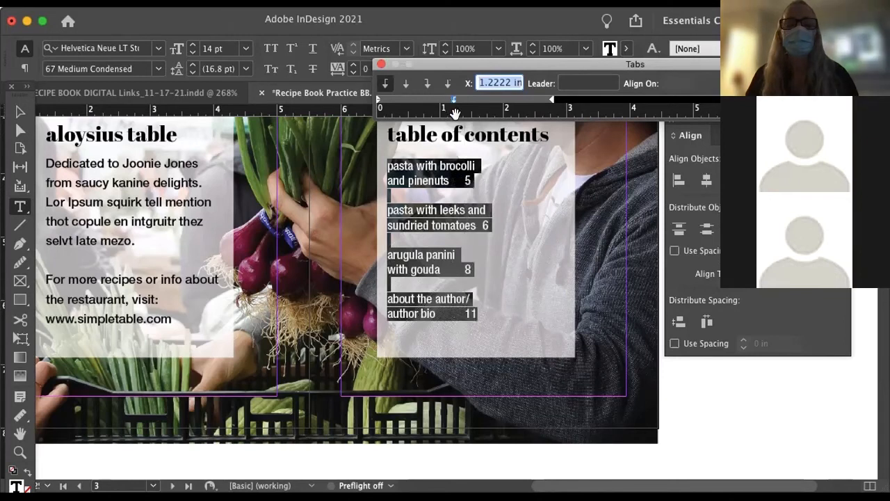
pyautogui.click(453, 102)
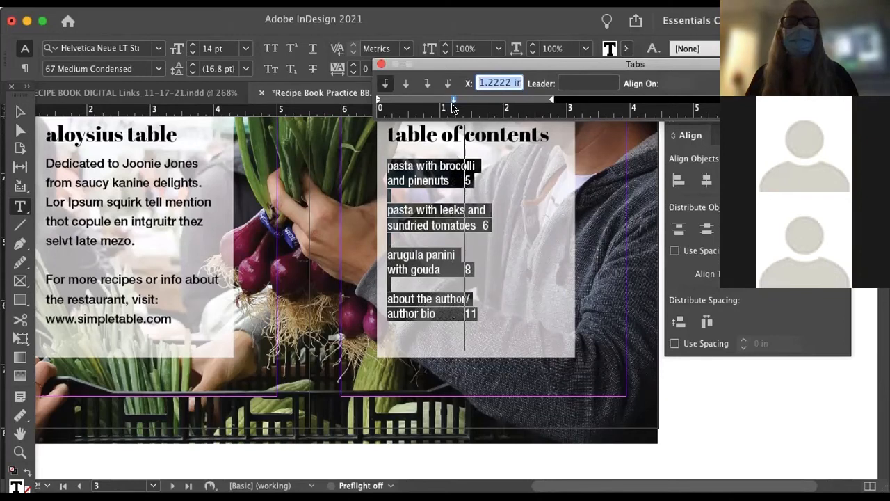
pyautogui.moveTo(453, 104); pyautogui.dragTo(428, 87)
# Add a right-aligned tab stop at 2.5 in for the page numbers of the recipe list
pyautogui.click(423, 83)
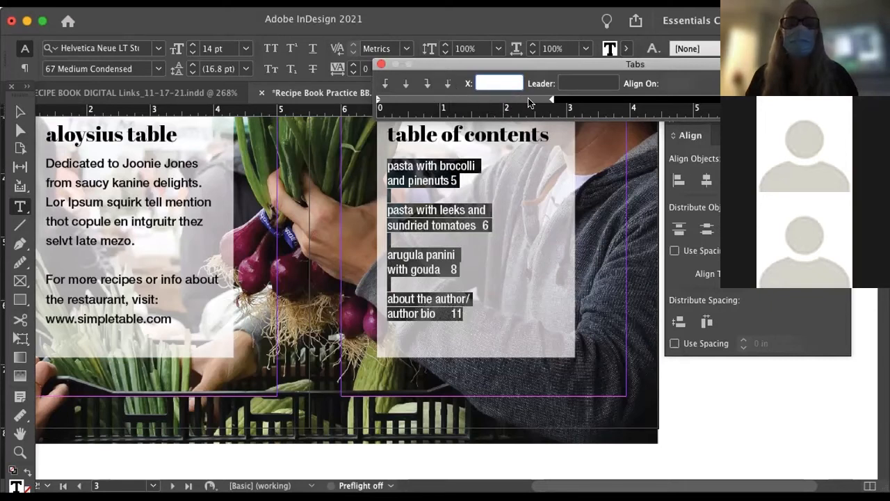
pyautogui.click(528, 102)
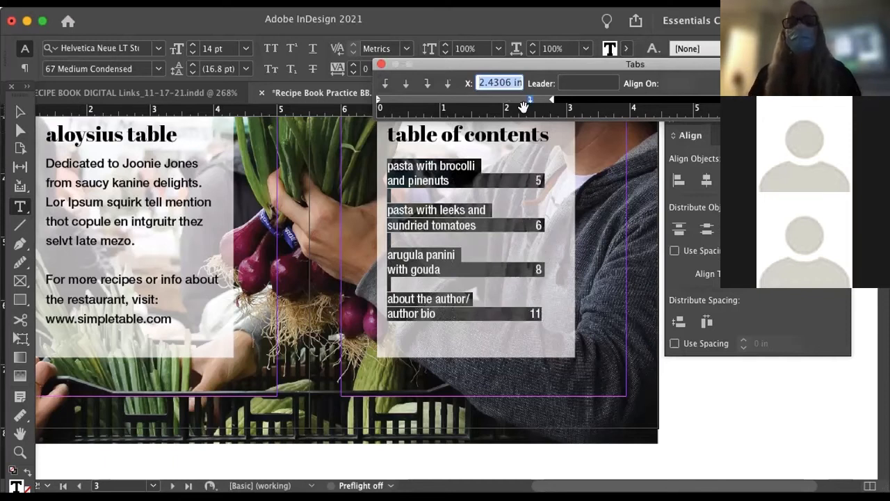
pyautogui.moveTo(529, 104); pyautogui.dragTo(534, 103)
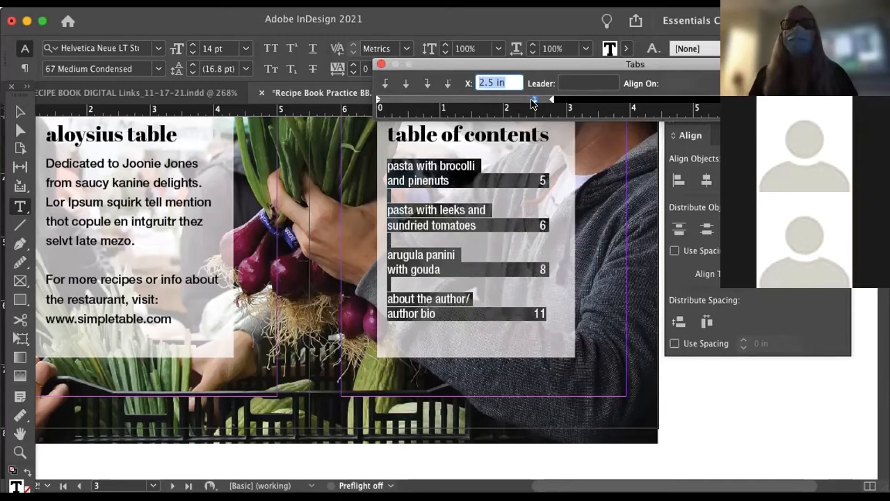
# Set a period "." as the leader of the 2.5 in tab stop and inspect the dotted lines up close
pyautogui.click(568, 81)
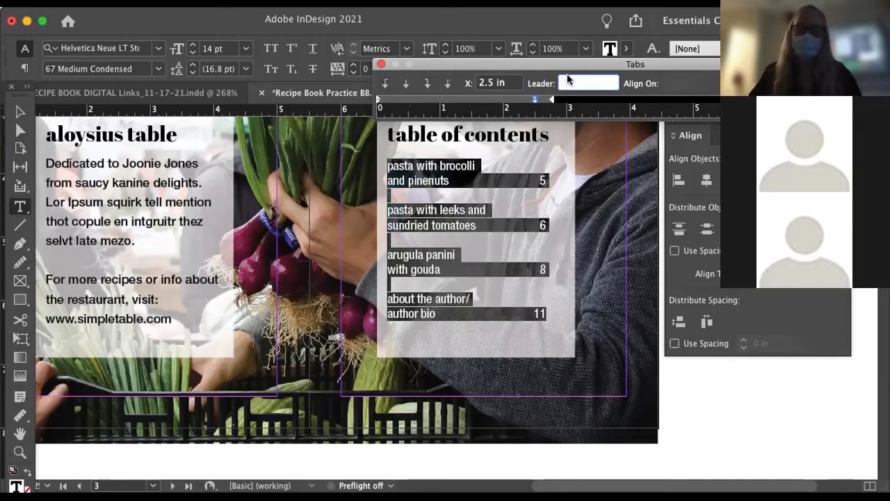
pyautogui.write('.')
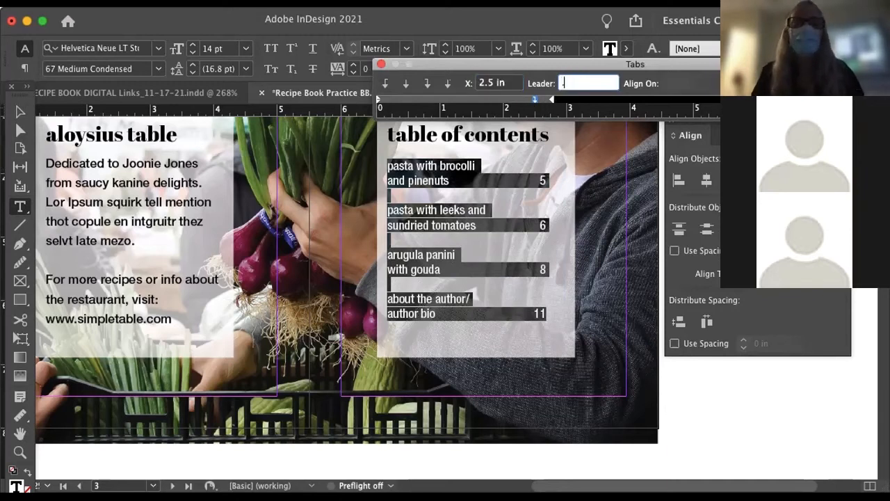
pyautogui.click(605, 168)
pyautogui.scroll(1, 576, 152)
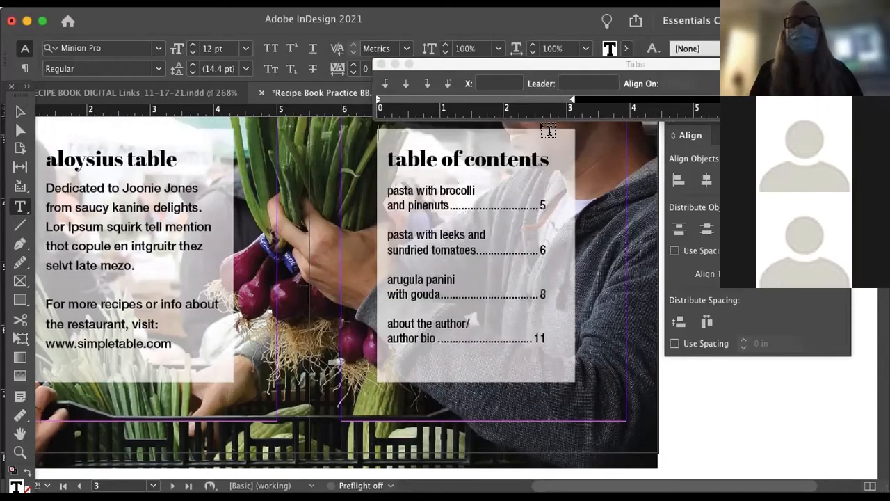
pyautogui.scroll(3, 549, 192)
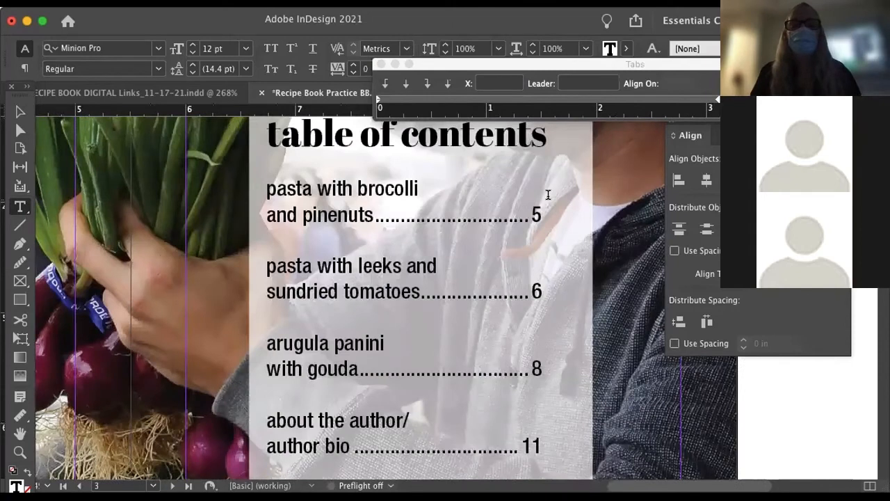
# Remove the dot-leader tab stop from the whole recipe list and close the Tabs settings
pyautogui.press('super+a')
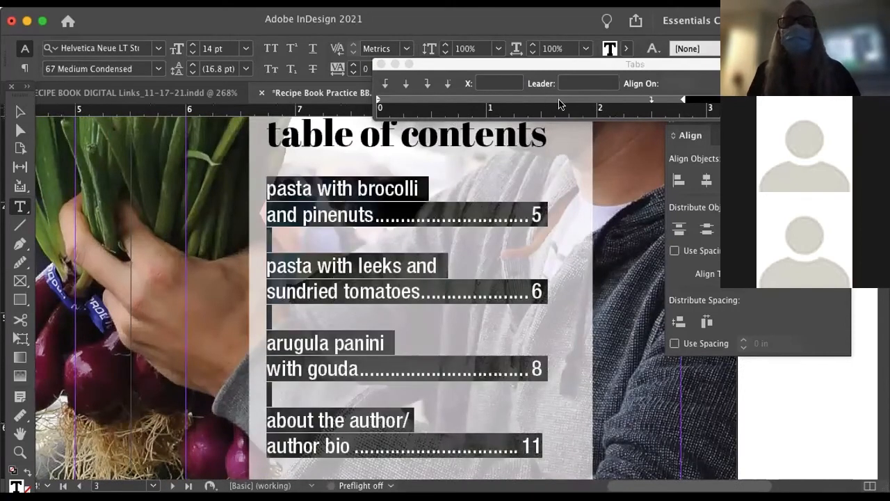
pyautogui.click(572, 83)
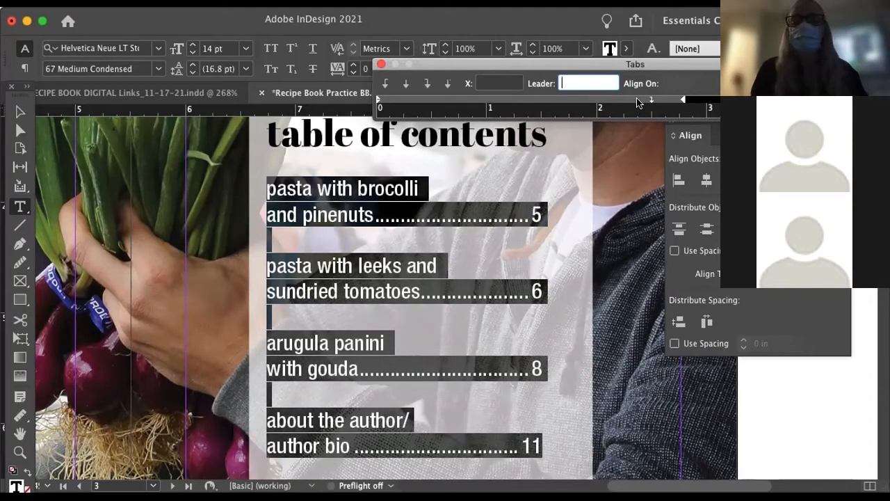
pyautogui.moveTo(651, 101); pyautogui.dragTo(651, 205)
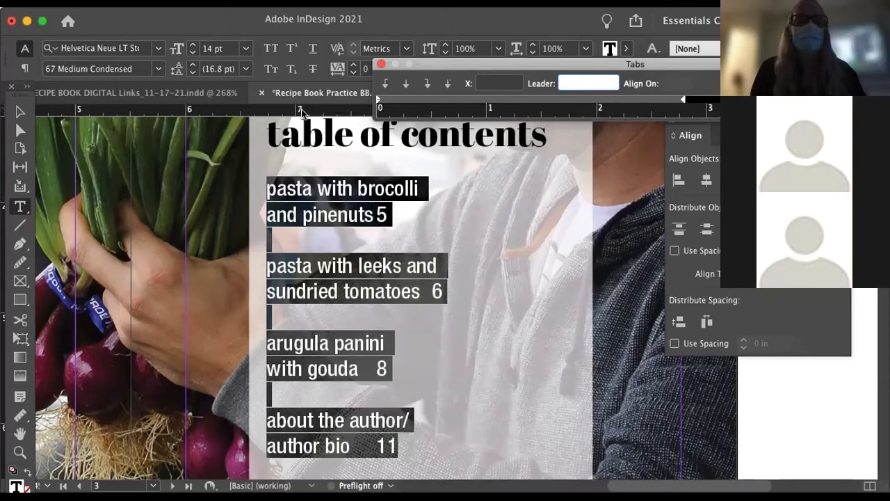
pyautogui.click(383, 64)
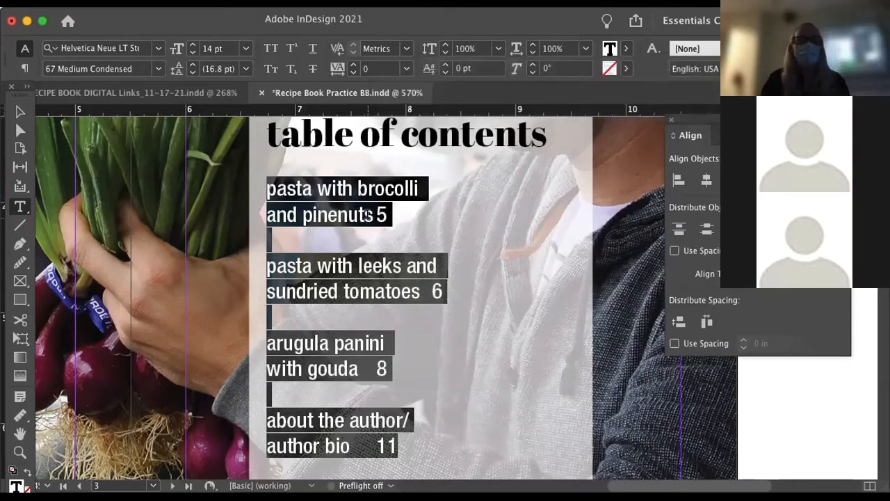
# Move page numbers 5 and 6 across the contents box by inserting extra tab characters before them
pyautogui.click(377, 214)
pyautogui.press('Tab')
pyautogui.press('Tab')
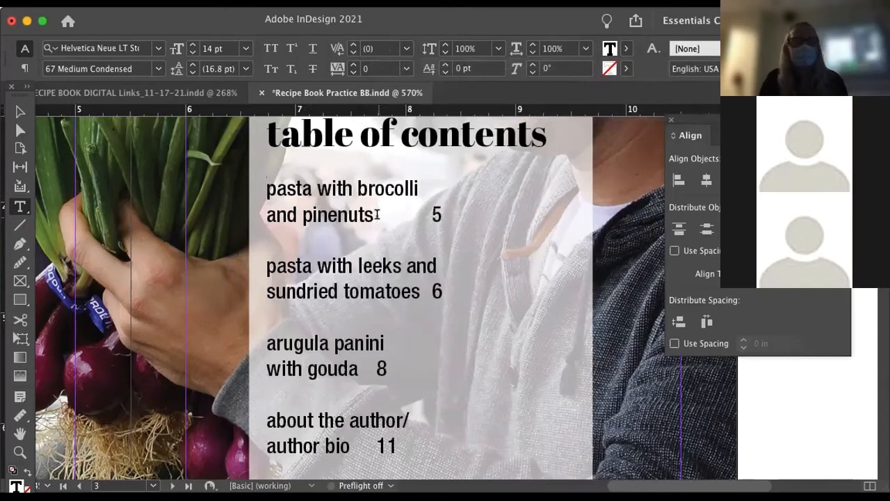
pyautogui.press('Tab')
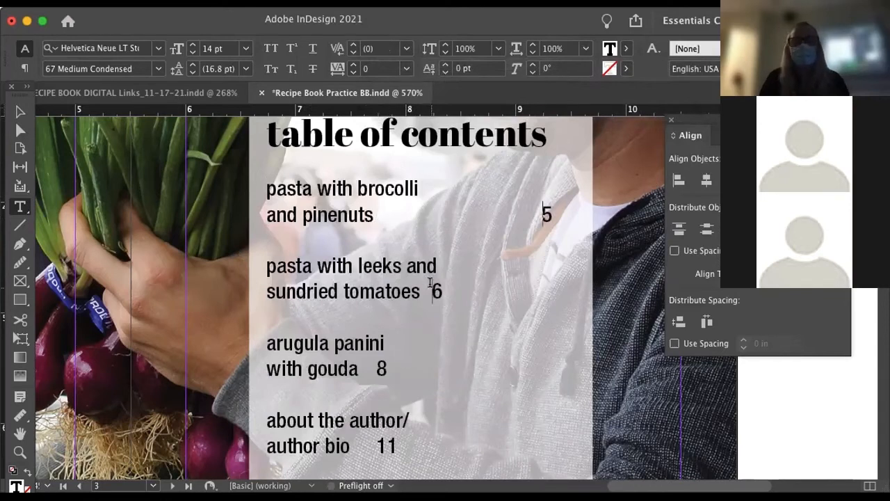
pyautogui.press('Tab')
pyautogui.press('Tab')
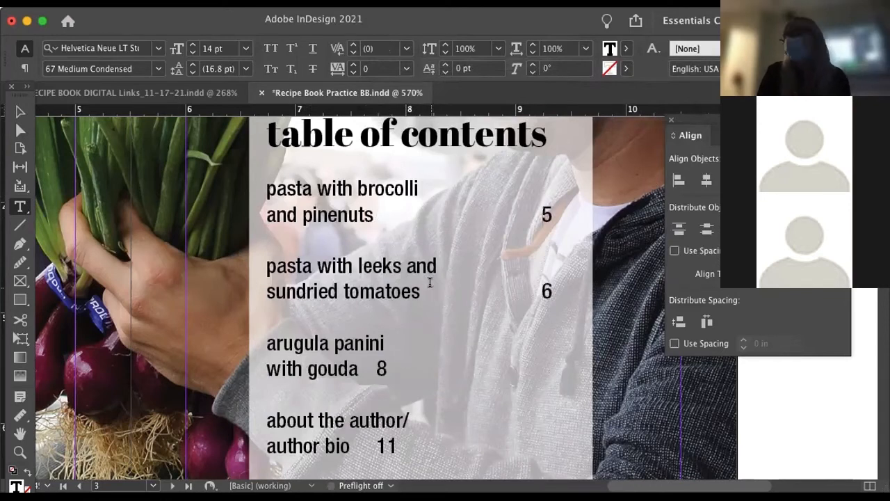
# Delete the extra tab characters before page numbers 5 and 6, and undo back to the list's dot-leader tab stop
pyautogui.press('BackSpace')
pyautogui.press('BackSpace')
pyautogui.press('Up')
pyautogui.press('Up')
pyautogui.press('Up')
pyautogui.press('BackSpace')
pyautogui.press('BackSpace')
pyautogui.press('BackSpace')
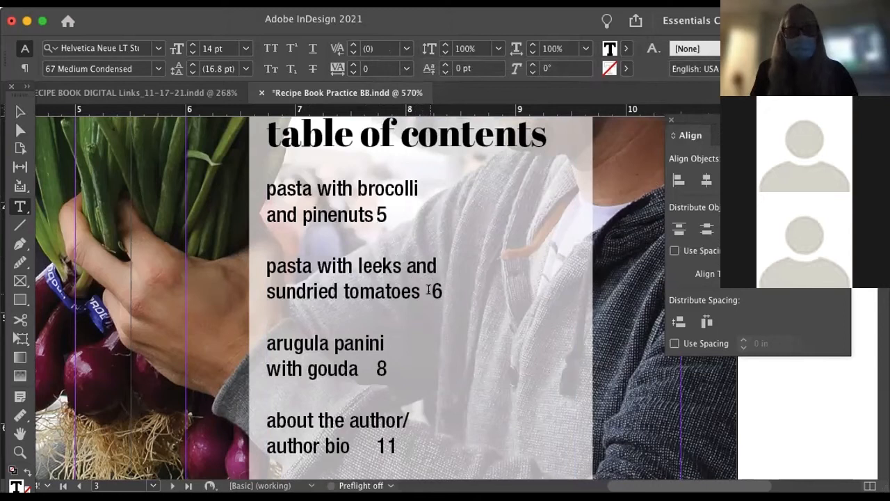
pyautogui.press('super+z')
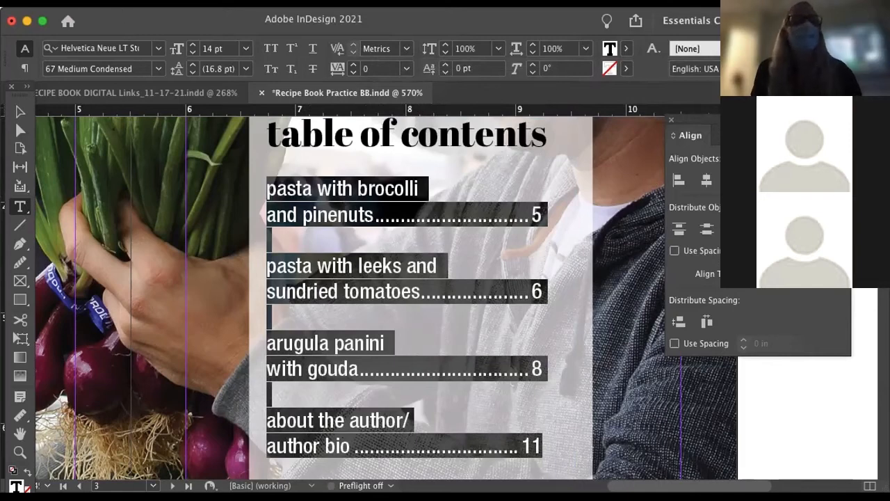
# Open the Tabs settings again for the selected dot-leader recipe list
pyautogui.click(223, 4)
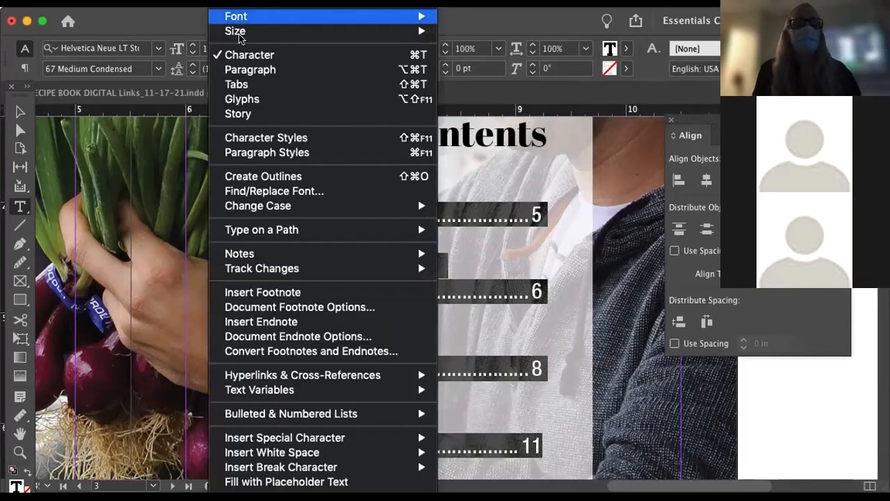
pyautogui.click(178, 227)
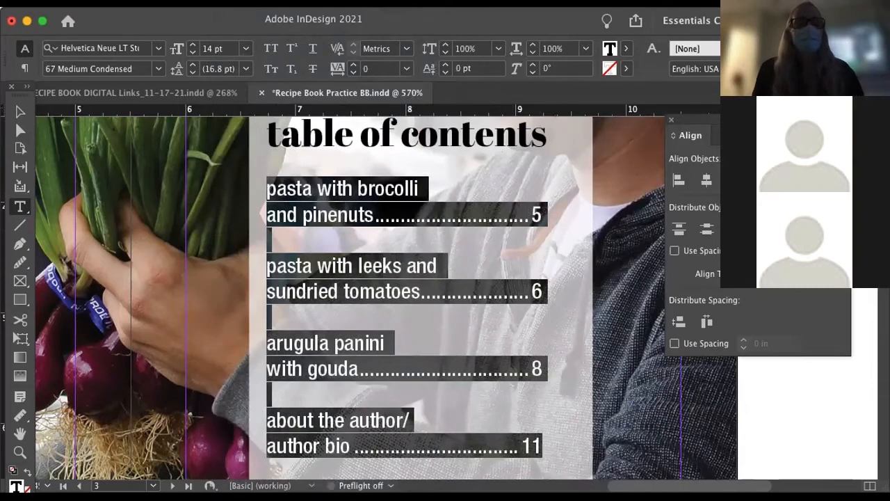
pyautogui.click(223, 3)
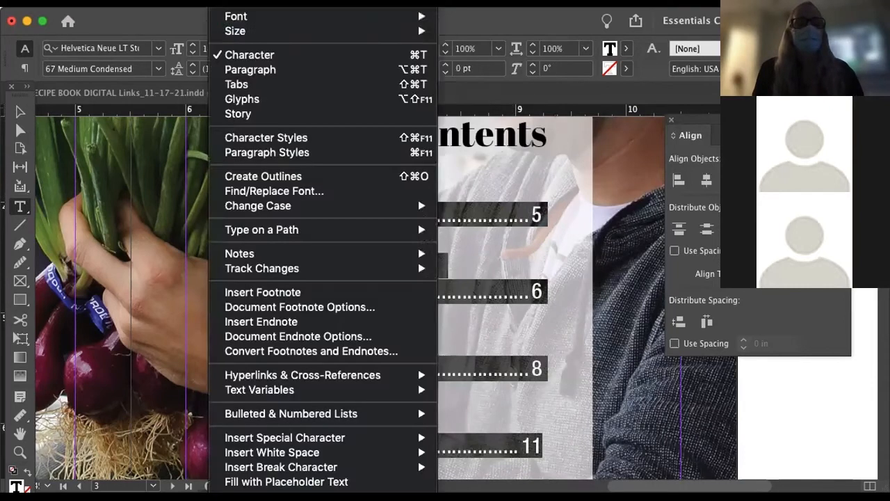
pyautogui.click(237, 85)
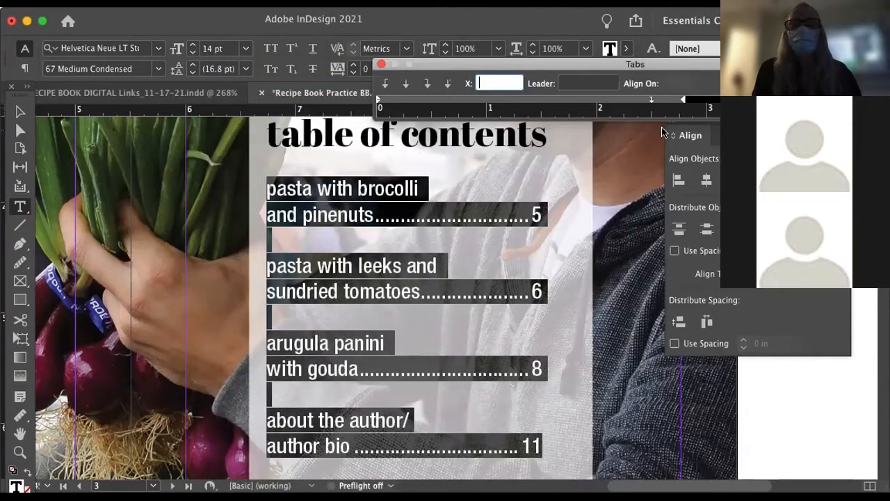
# Remove the dot-leader tab stop from the selected recipe list and align the Tabs ruler with the contents box
pyautogui.click(580, 82)
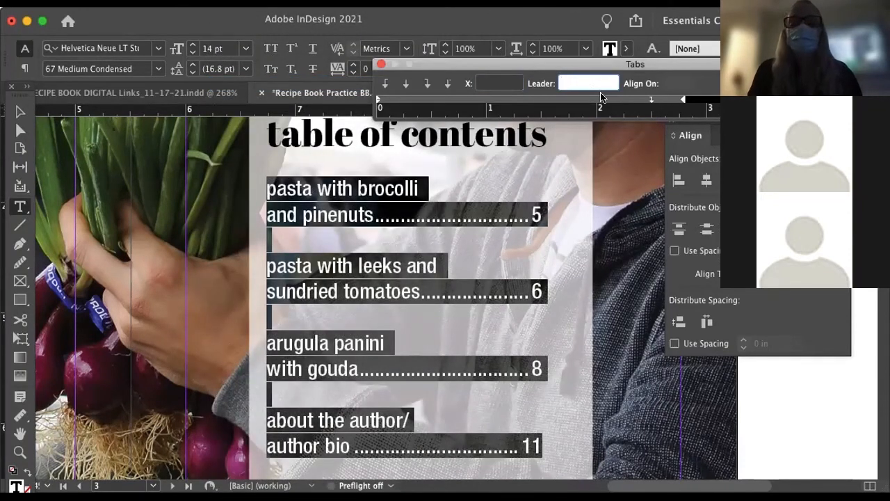
pyautogui.click(650, 100)
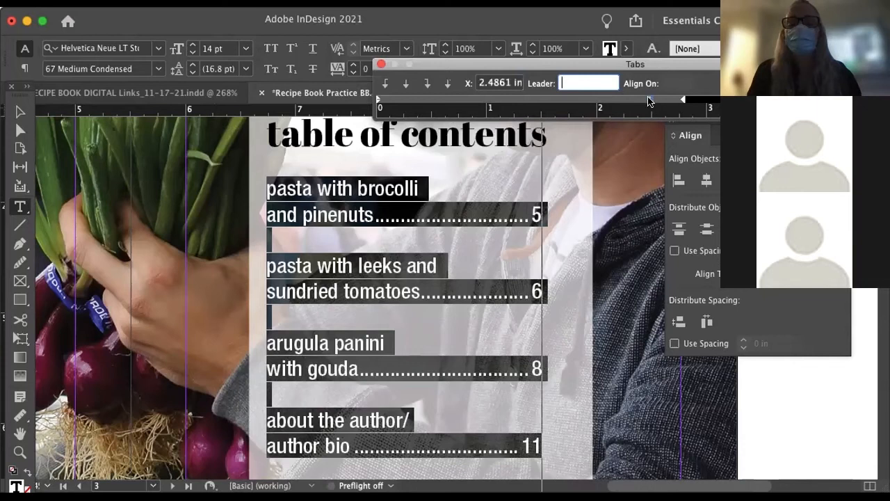
pyautogui.moveTo(650, 101); pyautogui.dragTo(376, 54)
pyautogui.moveTo(431, 64); pyautogui.dragTo(322, 82)
pyautogui.moveTo(308, 89); pyautogui.dragTo(304, 93)
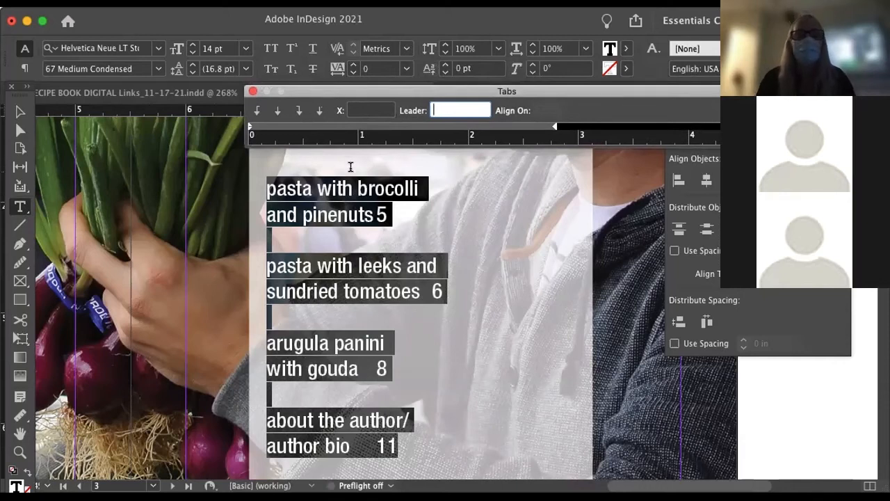
# Add a right-aligned tab stop to the recipe list and position it at 2.625 in
pyautogui.click(320, 109)
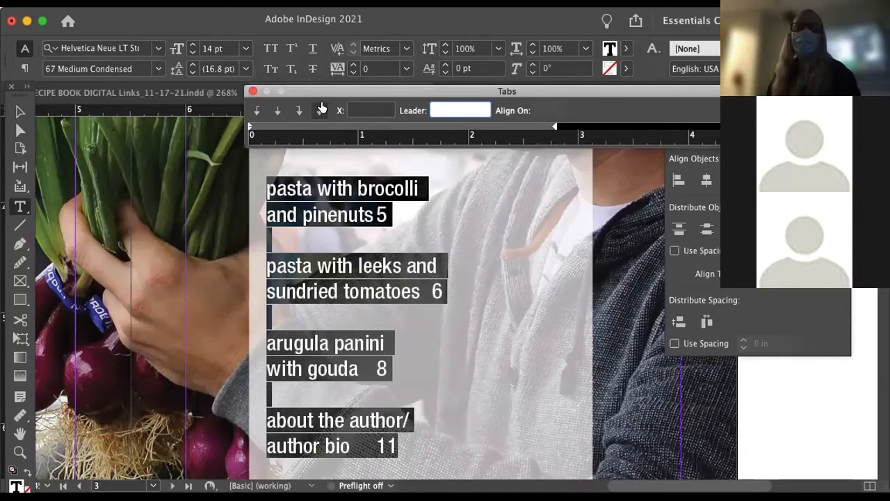
pyautogui.click(299, 109)
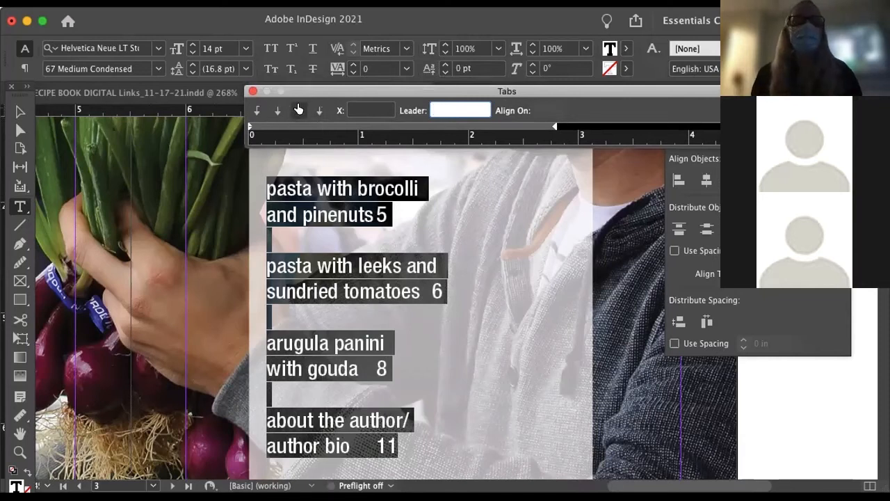
pyautogui.click(299, 109)
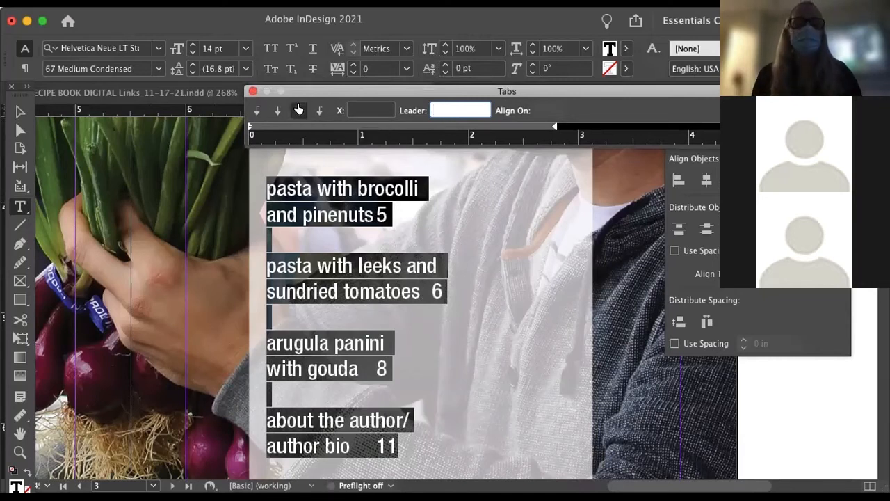
pyautogui.click(515, 128)
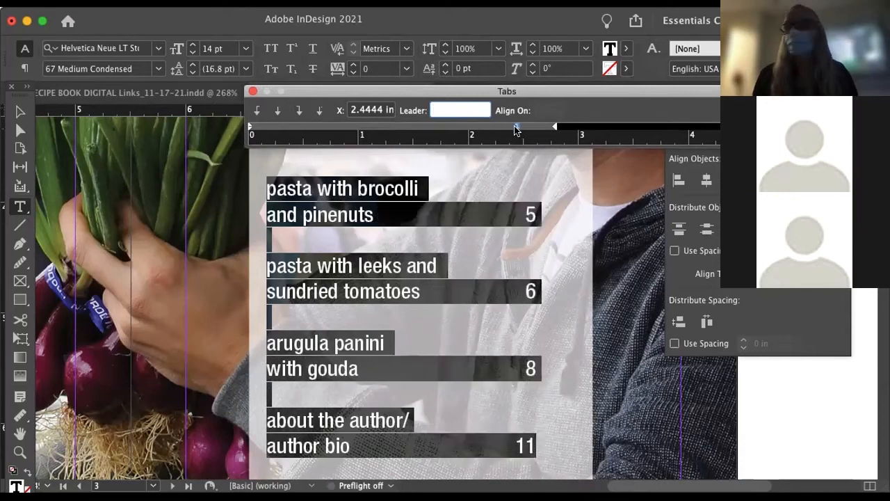
pyautogui.moveTo(515, 128); pyautogui.dragTo(536, 129)
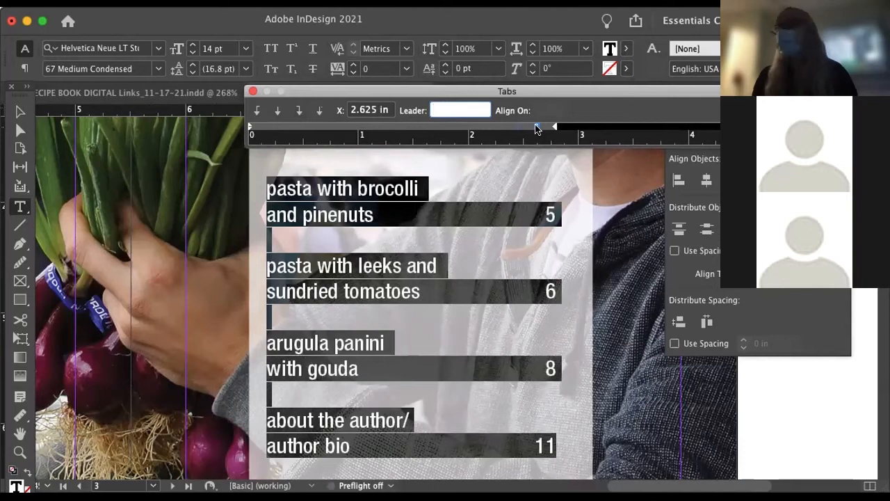
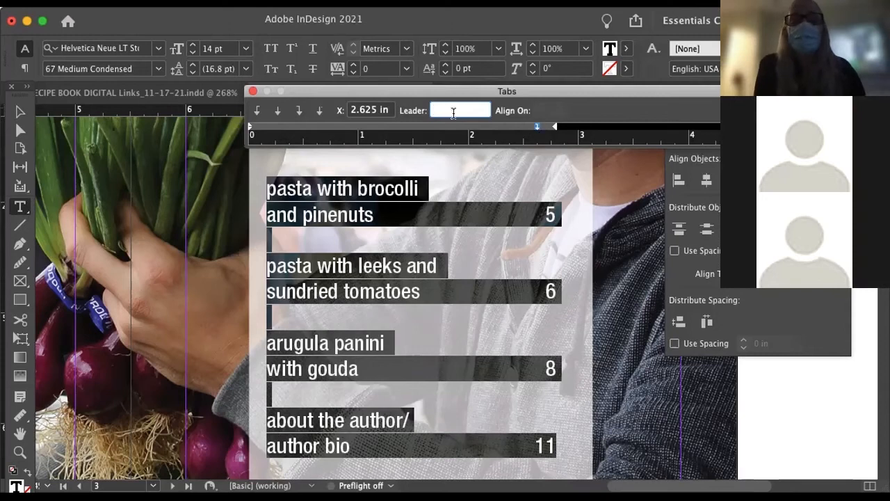
# Undo the accidental removal of the tab stop and move it to 2.6944 in
pyautogui.moveTo(537, 128); pyautogui.dragTo(518, 134)
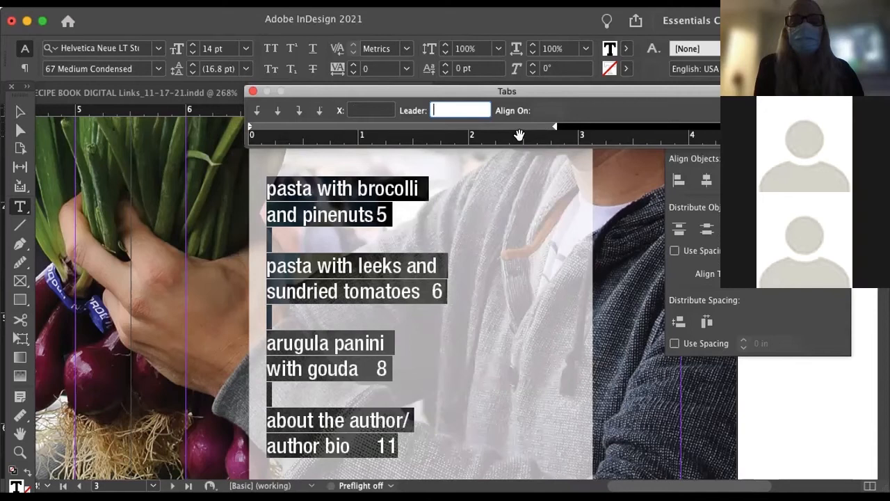
pyautogui.press('super+z')
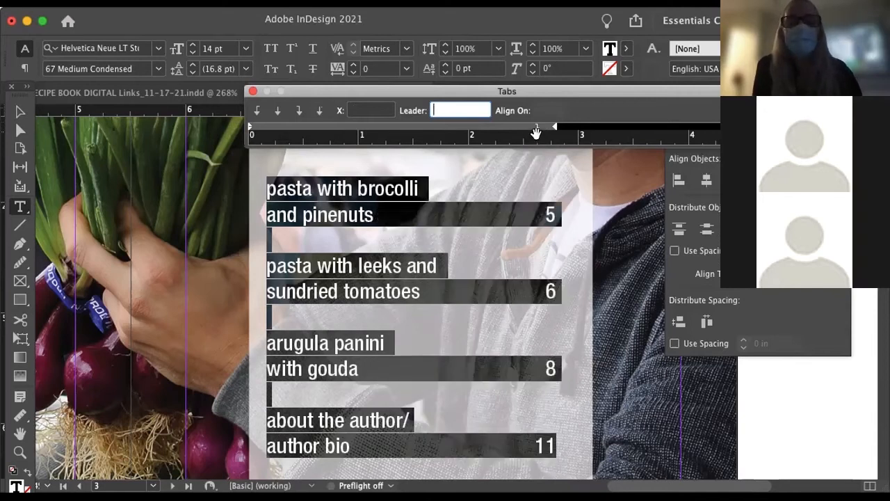
pyautogui.click(537, 126)
pyautogui.moveTo(537, 126)
pyautogui.mouseDown()
pyautogui.moveTo(582, 130)
pyautogui.moveTo(546, 127)
pyautogui.mouseUp()
pyautogui.click(540, 127)
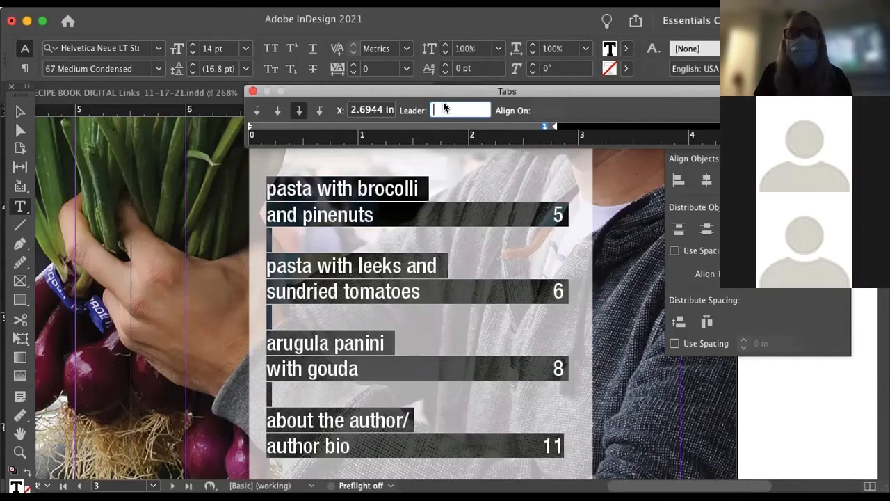
# Try an asterisk leader on the recipe list's tab stop, and undo it
pyautogui.write('.')
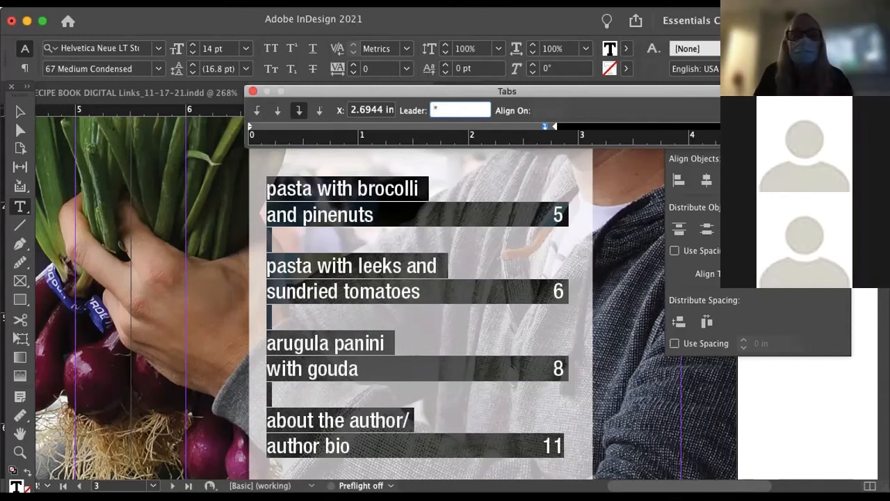
pyautogui.click(465, 169)
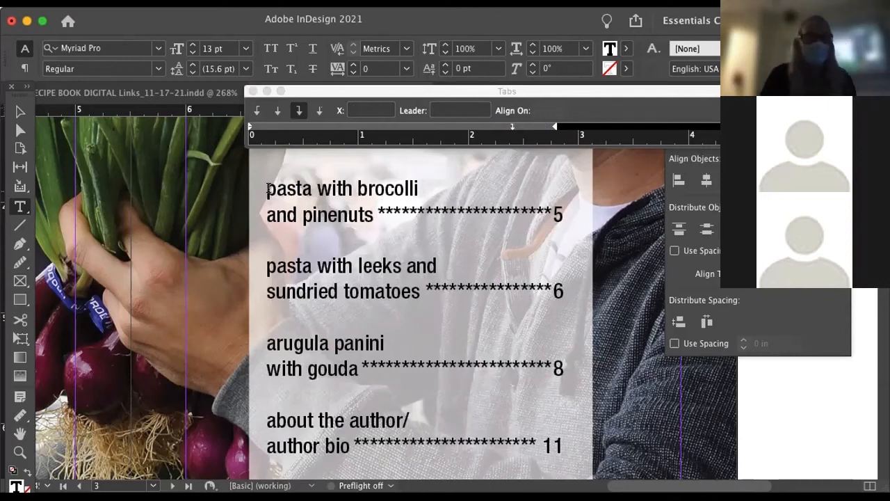
pyautogui.press('super+a')
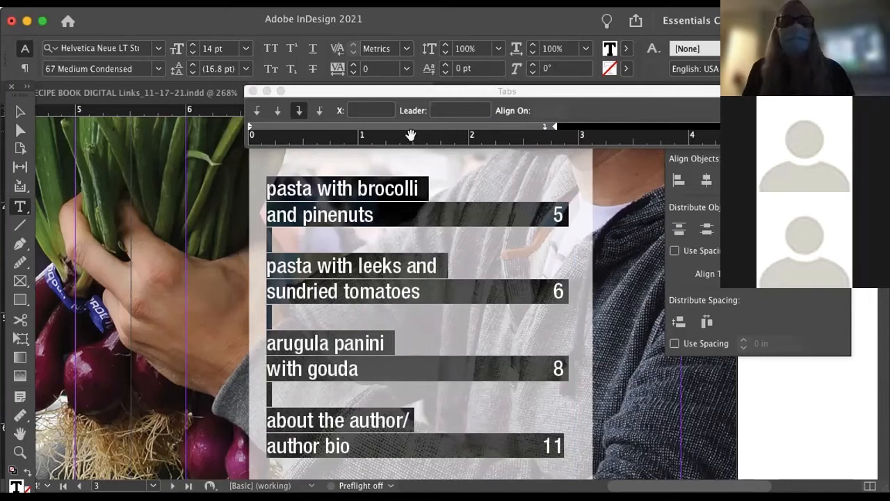
# Try to set a period as the tab leader for the whole recipe list
pyautogui.click(434, 111)
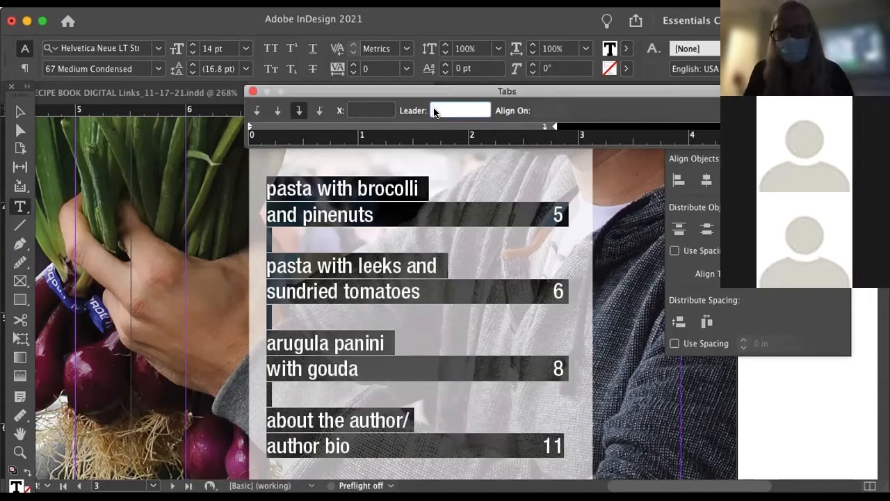
pyautogui.write('.')
pyautogui.click(379, 167)
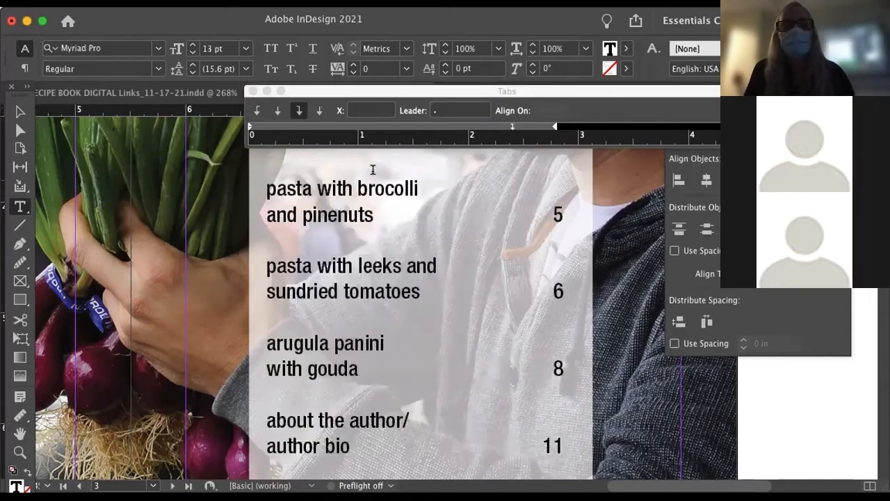
# Reselect the recipe list through the author bio entry and try the period leader again
pyautogui.click(436, 176)
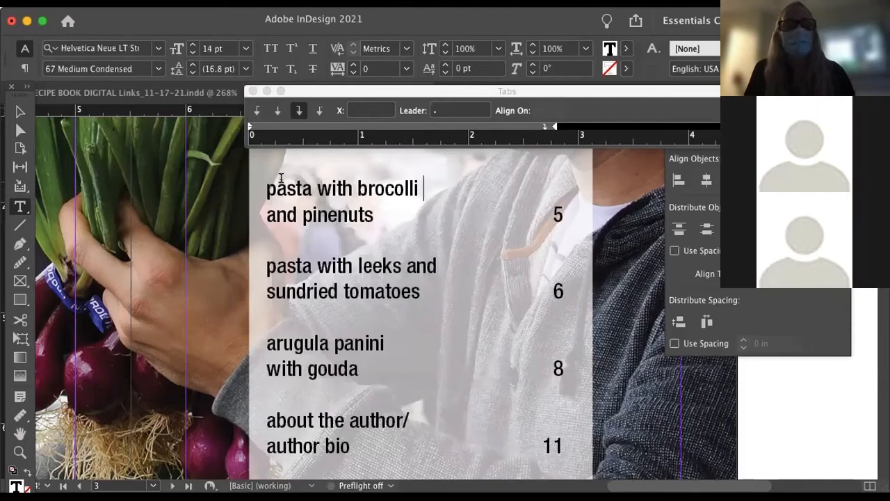
pyautogui.moveTo(265, 182); pyautogui.dragTo(438, 443)
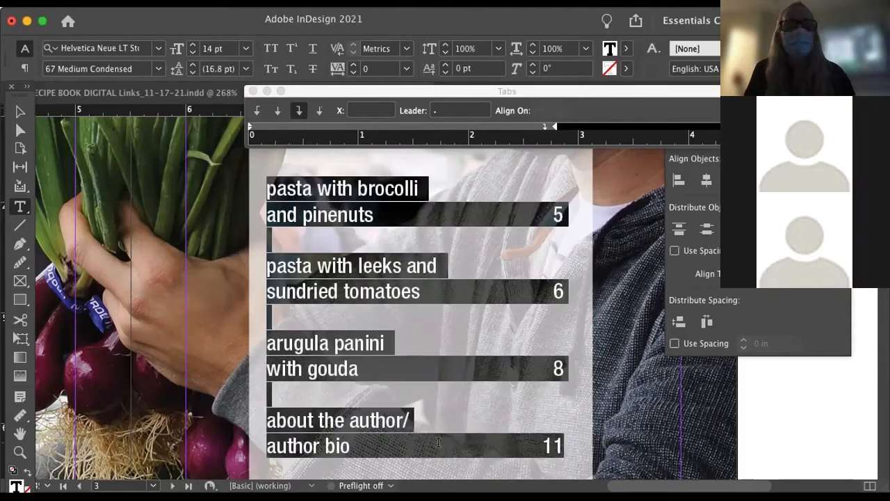
pyautogui.scroll(-10, 439, 467)
pyautogui.scroll(15, 404, 356)
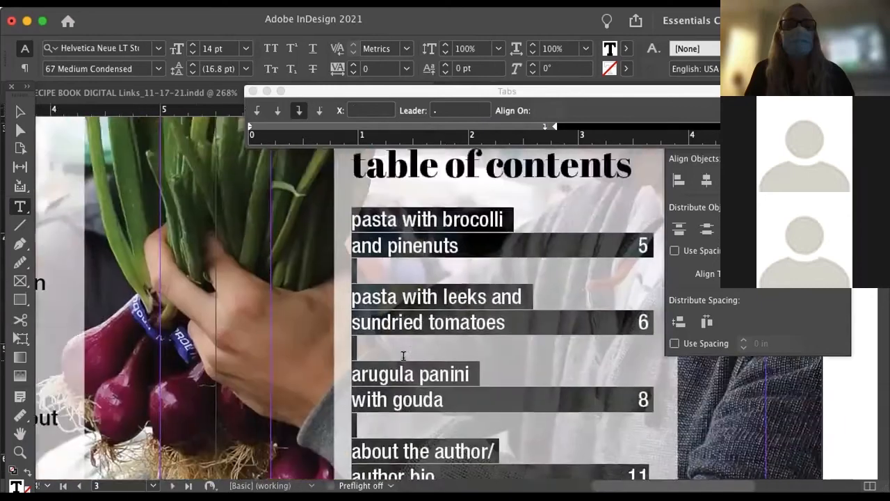
pyautogui.click(435, 109)
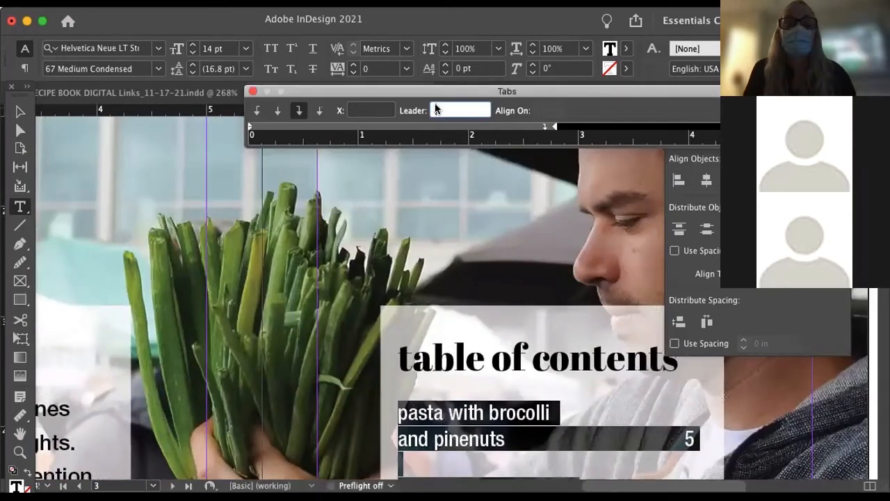
pyautogui.write('.')
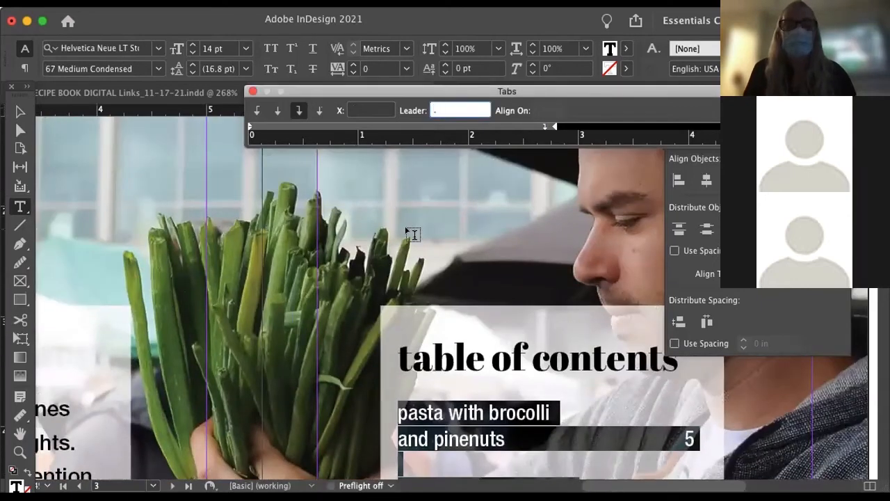
pyautogui.click(455, 159)
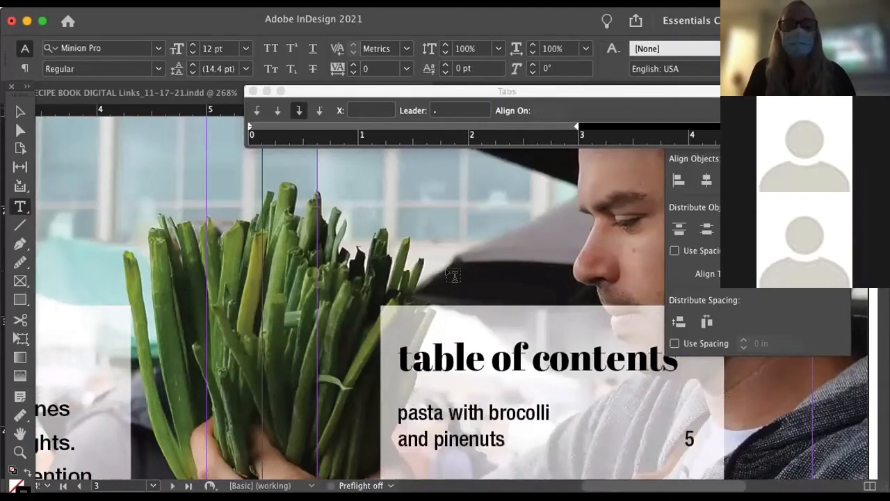
# Select the recipe list once more and try re-entering the period as its tab leader
pyautogui.scroll(-10, 454, 275)
pyautogui.hscroll(5, 454, 275)
pyautogui.scroll(10, 454, 275)
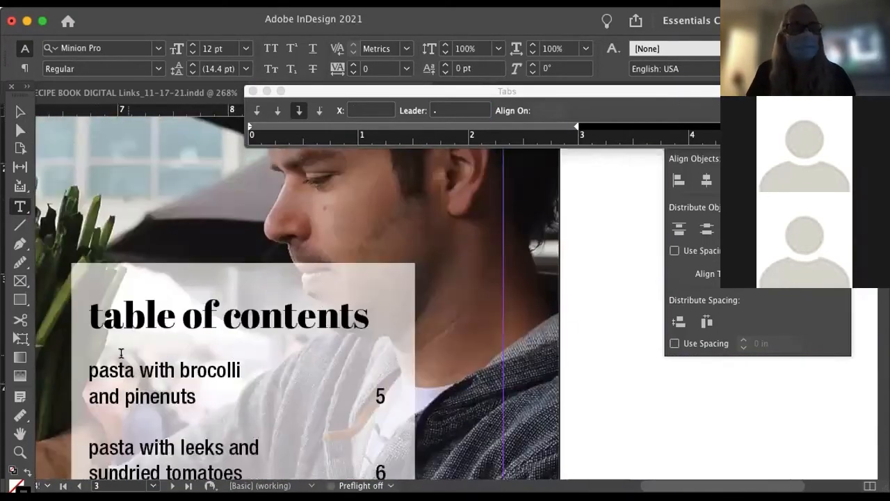
pyautogui.moveTo(89, 360); pyautogui.dragTo(390, 480)
pyautogui.scroll(-3, 263, 336)
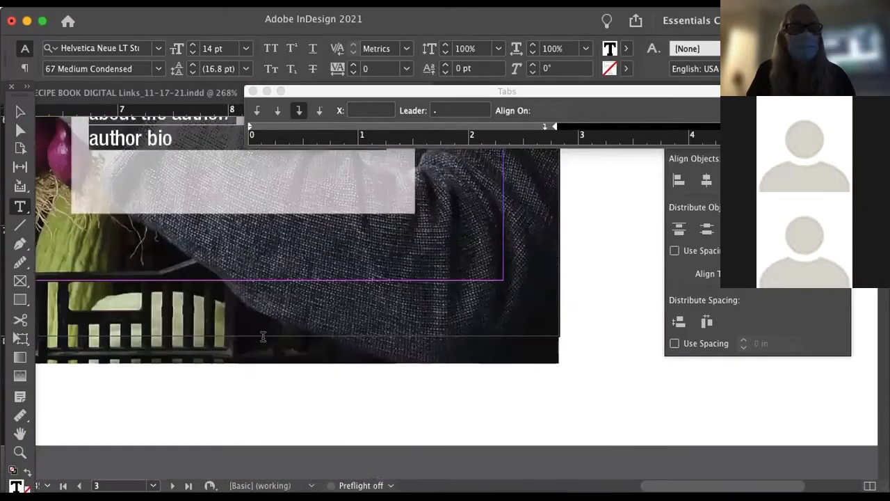
pyautogui.scroll(10, 272, 337)
pyautogui.scroll(-2, 272, 334)
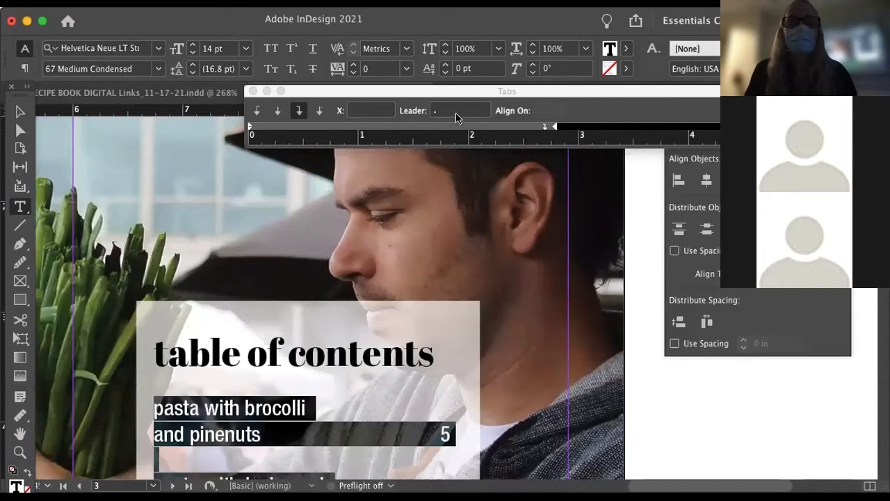
pyautogui.click(437, 115)
pyautogui.press('BackSpace')
pyautogui.click(437, 113)
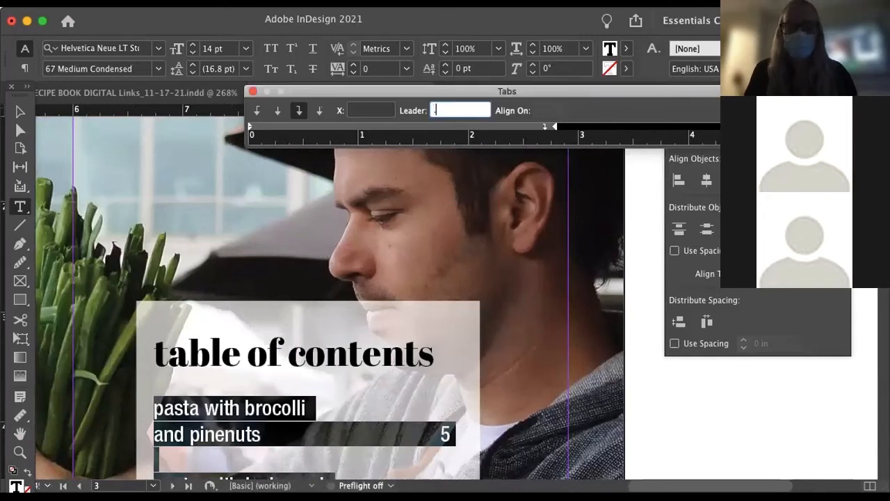
pyautogui.click(471, 187)
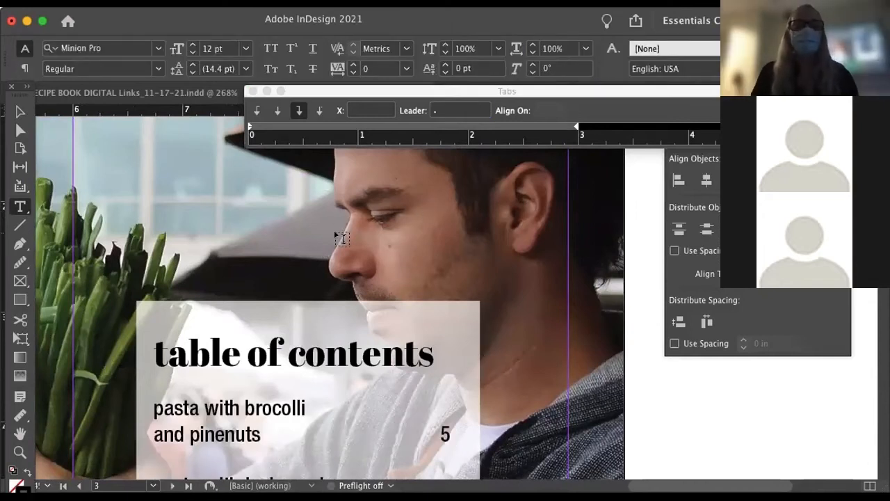
# Examine the table of contents page numbers and the whole market-photo spread with both text boxes
pyautogui.click(363, 346)
pyautogui.scroll(-1, 332, 229)
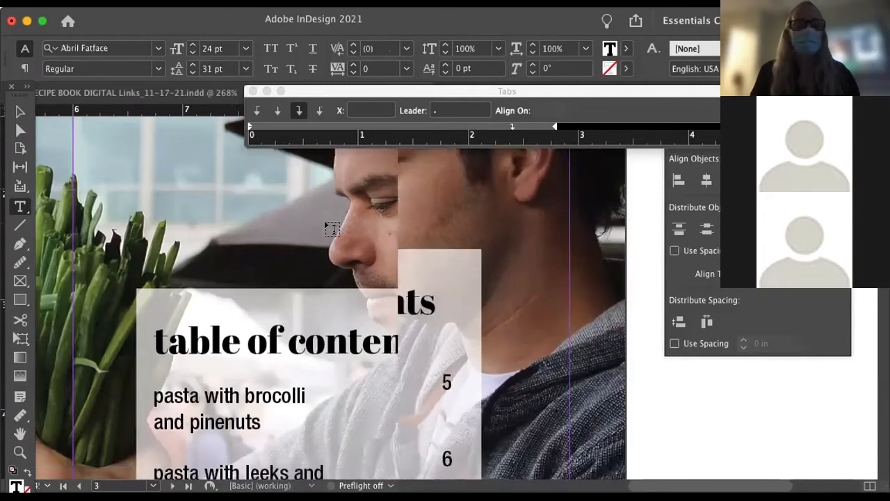
pyautogui.scroll(-5, 332, 229)
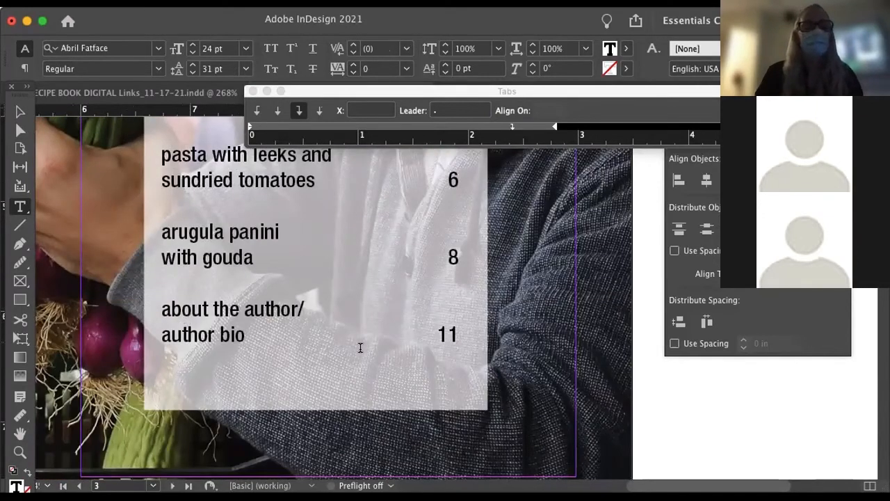
pyautogui.moveTo(212, 110); pyautogui.dragTo(265, 92)
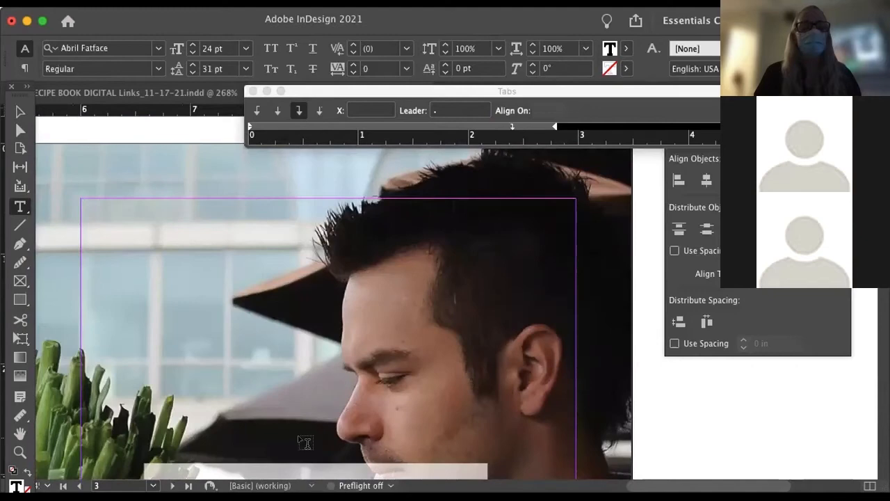
pyautogui.scroll(-10, 306, 442)
pyautogui.press('super+minus')
pyautogui.press('super+minus')
pyautogui.press('super+minus')
pyautogui.press('super+minus')
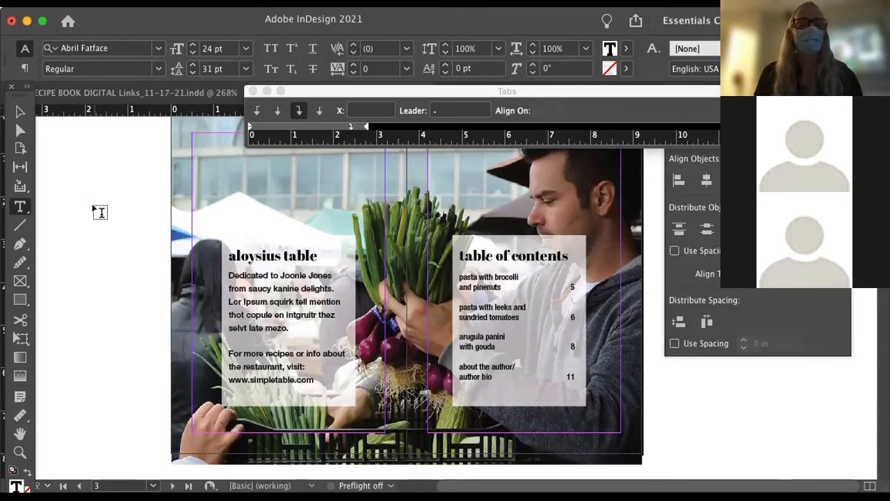
# Go to the blank spread after the table of contents and activate the Selection tool
pyautogui.scroll(-5, 100, 210)
pyautogui.scroll(-2, 100, 210)
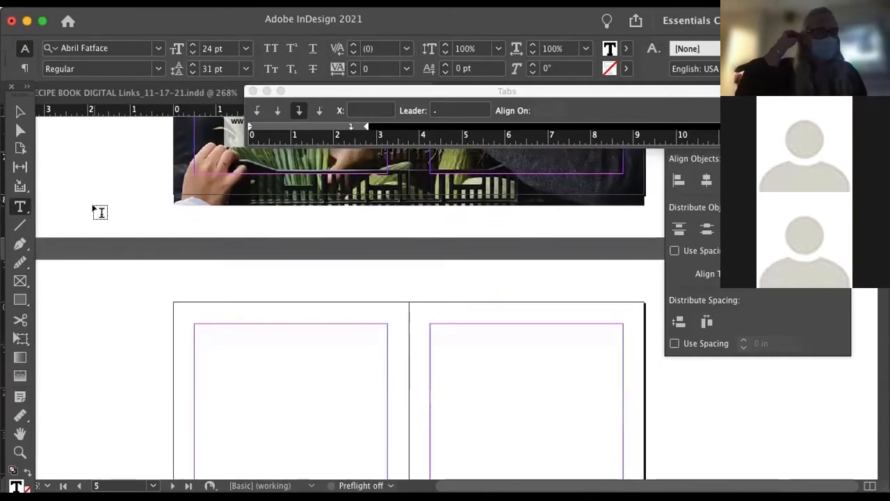
pyautogui.scroll(-3, 100, 210)
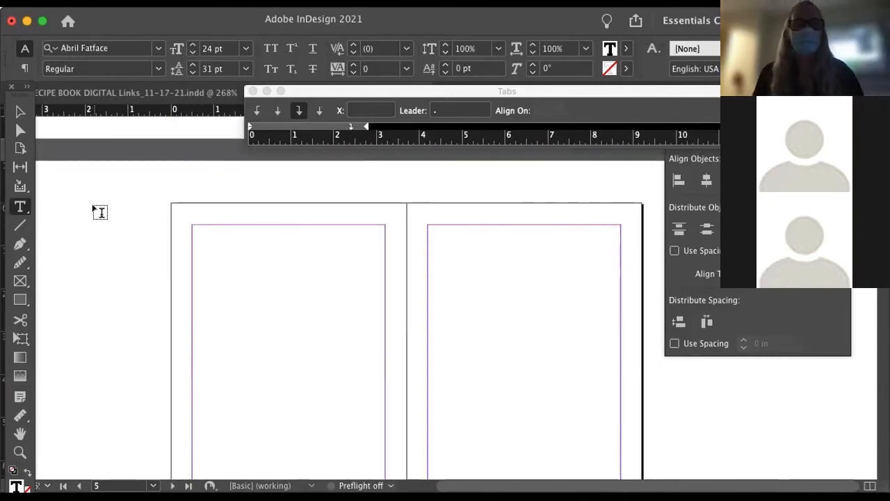
pyautogui.click(20, 113)
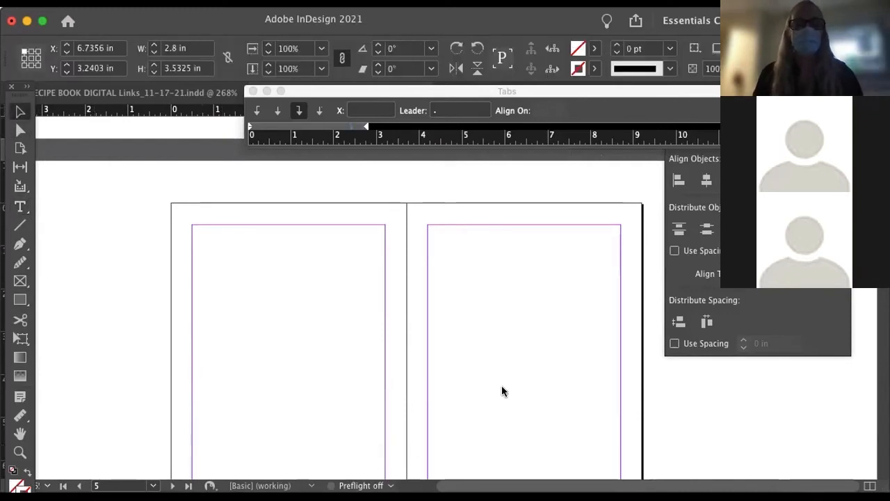
pyautogui.scroll(5, 246, 322)
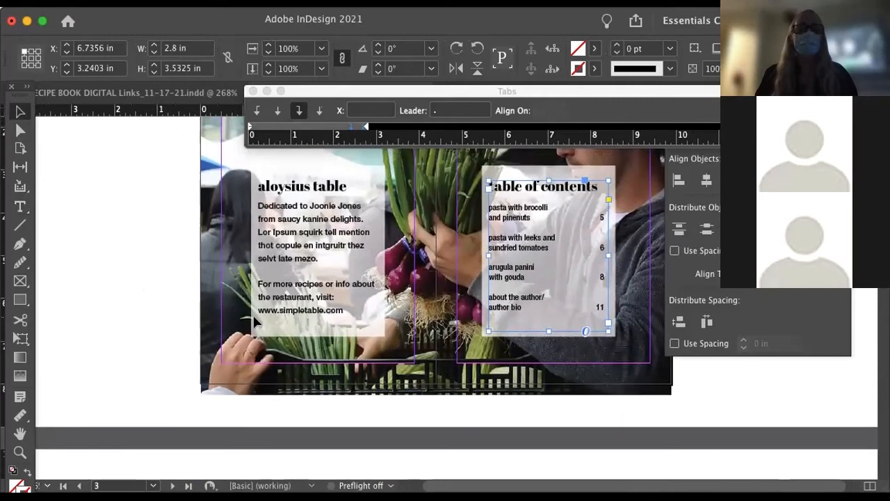
pyautogui.scroll(-3, 255, 321)
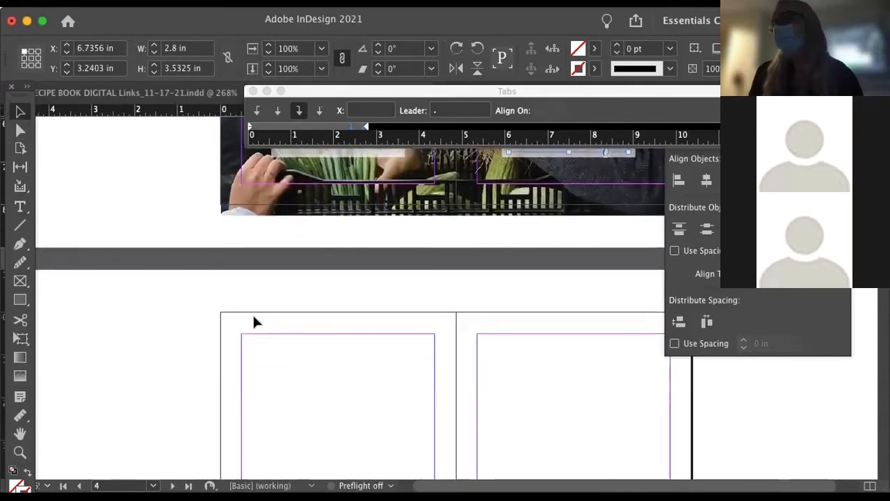
pyautogui.scroll(8, 253, 321)
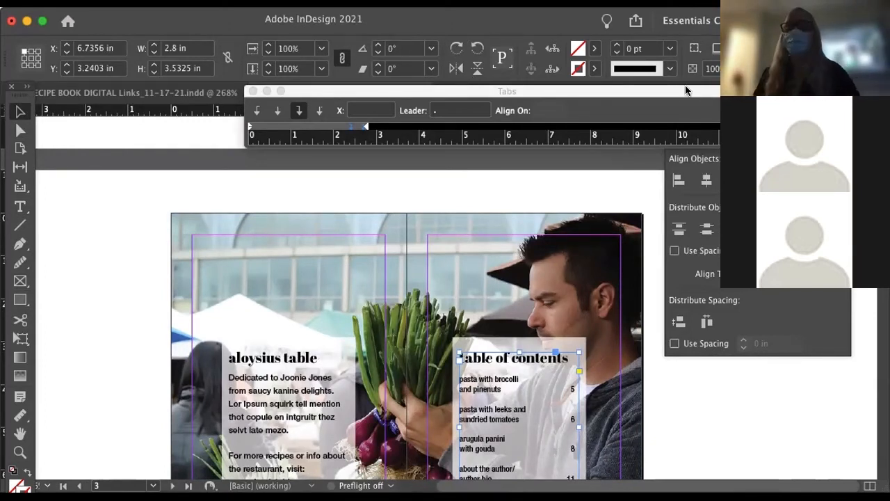
# Bring the floating Tabs, Align, Swatches and Character panels into reach and group Paragraph Styles with the Color, Paragraph and Character panels
pyautogui.moveTo(687, 91); pyautogui.dragTo(442, 53)
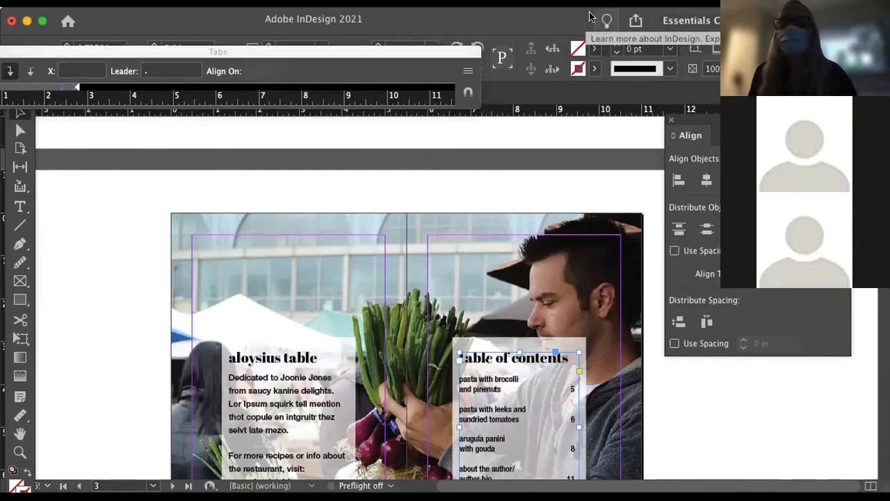
pyautogui.moveTo(590, 16); pyautogui.dragTo(641, 16)
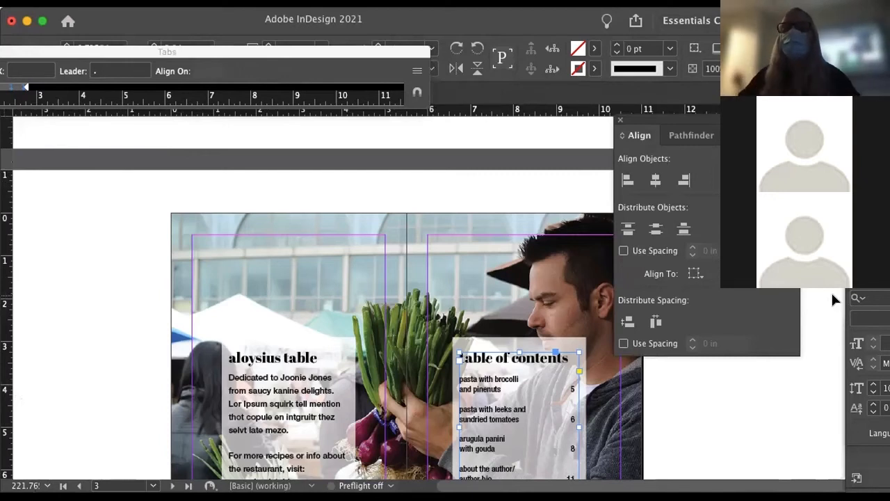
pyautogui.moveTo(863, 66); pyautogui.dragTo(720, 125)
pyautogui.moveTo(716, 163); pyautogui.dragTo(700, 129)
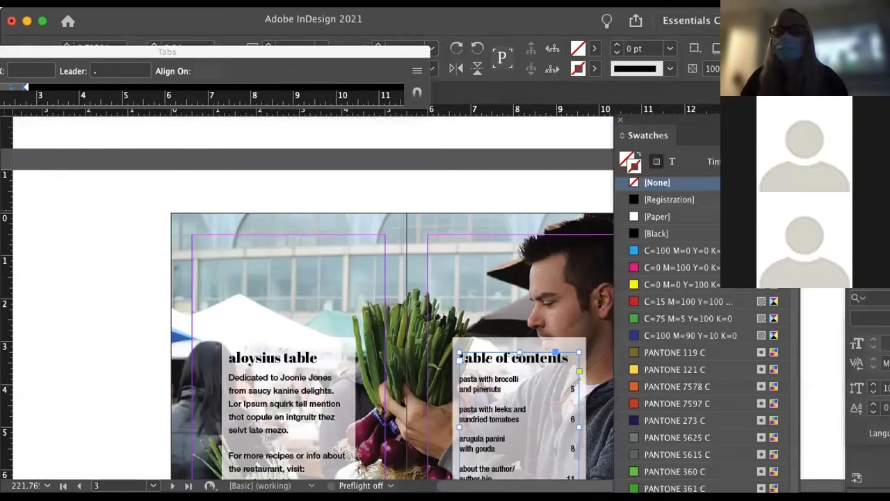
pyautogui.moveTo(886, 257); pyautogui.dragTo(654, 231)
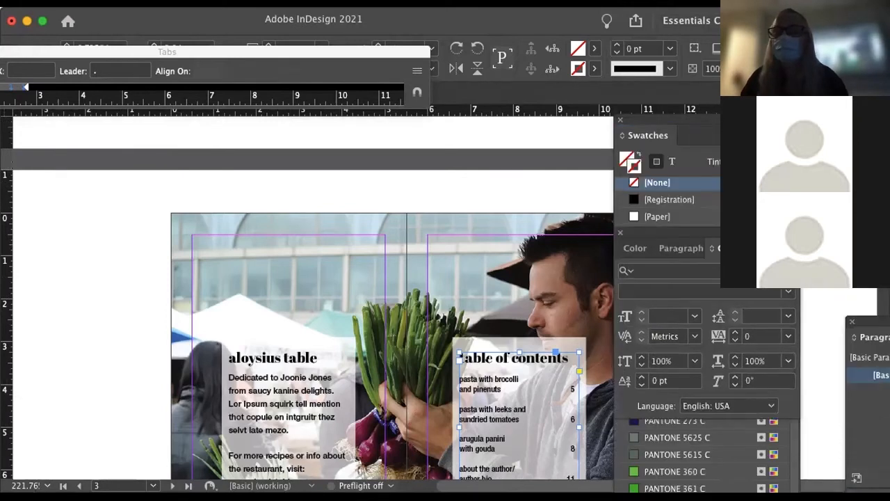
pyautogui.moveTo(865, 327); pyautogui.dragTo(689, 249)
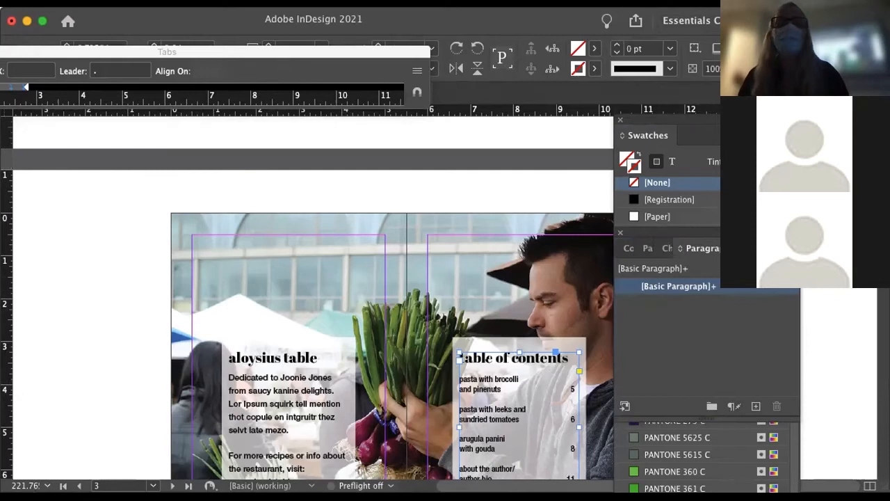
# Hide the Pages panel and show it again to locate it
pyautogui.click(348, 3)
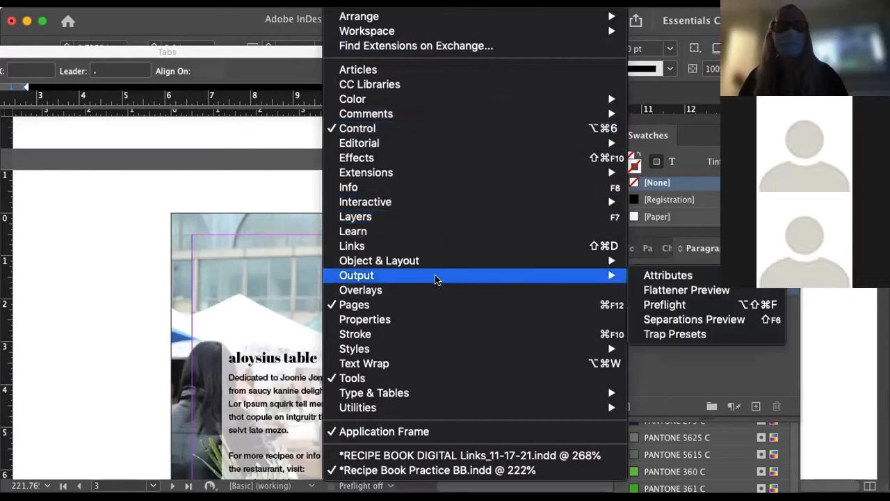
pyautogui.click(437, 304)
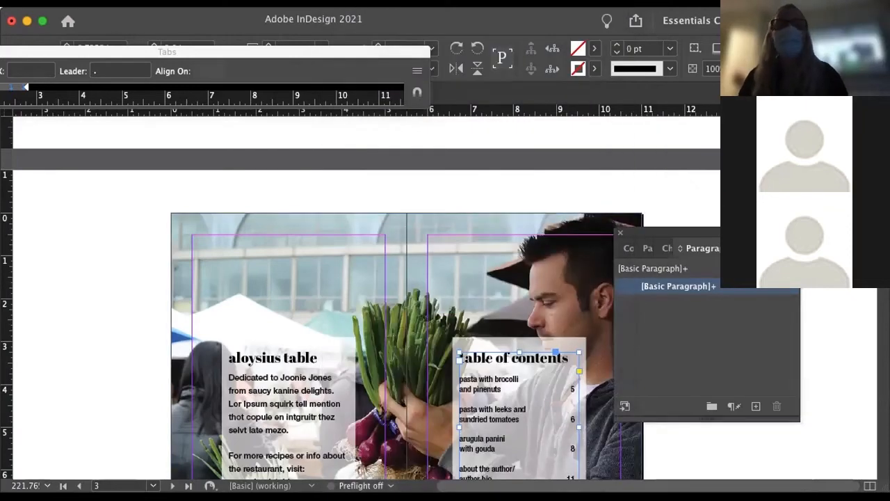
pyautogui.click(351, 3)
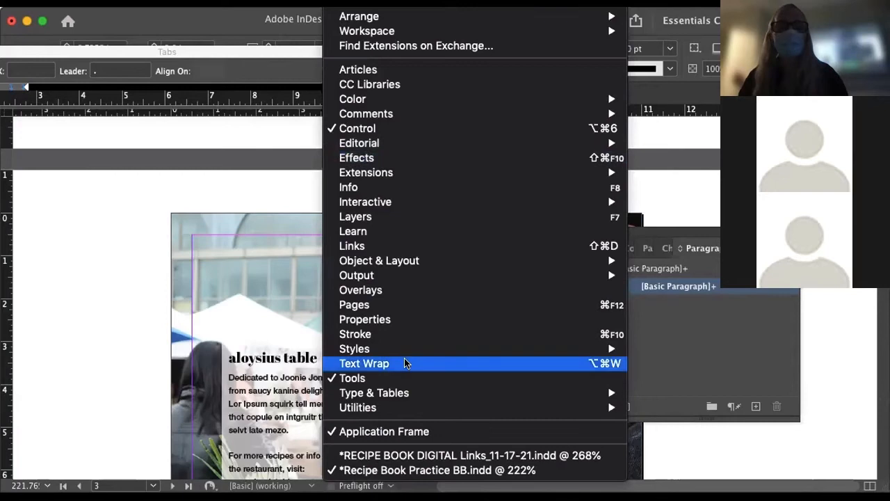
pyautogui.click(386, 306)
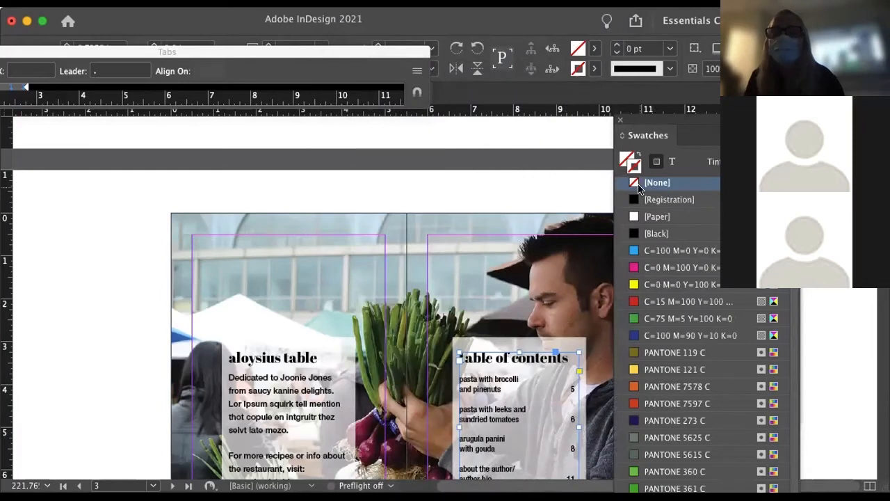
# Move the Swatches panel group aside and close it, and reposition the Paragraph panel group higher in the workspace
pyautogui.moveTo(637, 119); pyautogui.dragTo(727, 169)
pyautogui.click(647, 248)
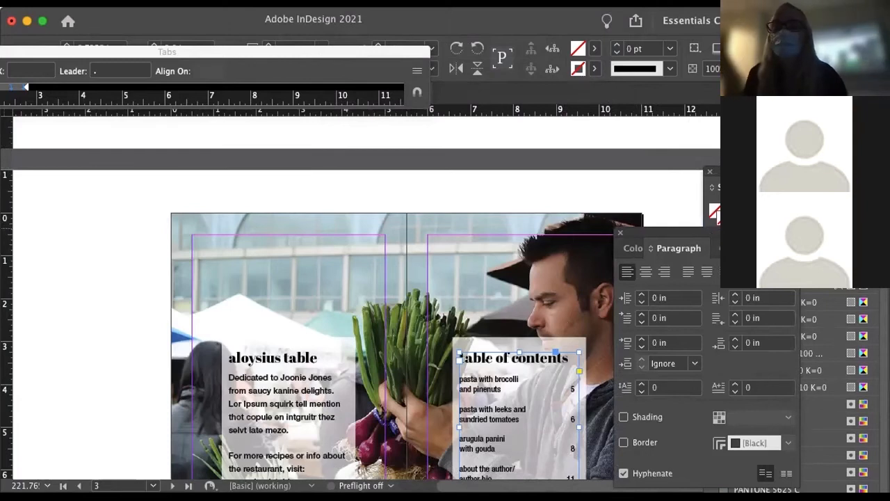
pyautogui.click(709, 172)
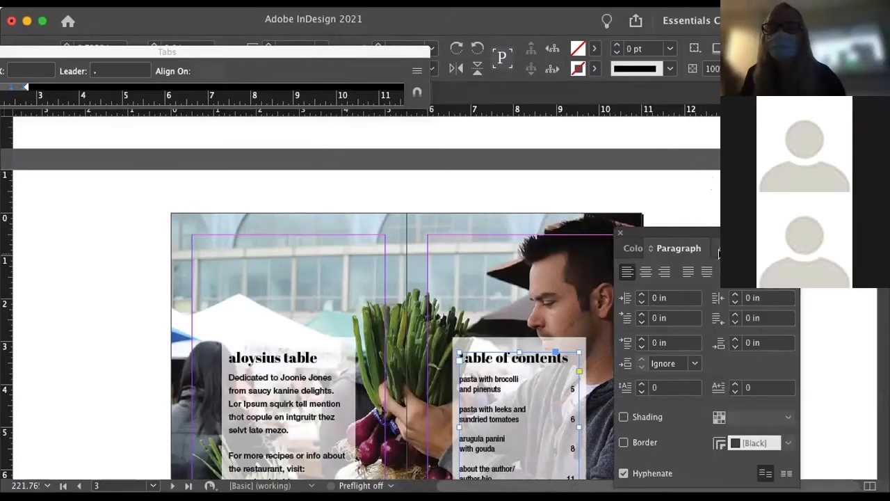
pyautogui.moveTo(716, 234); pyautogui.dragTo(735, 76)
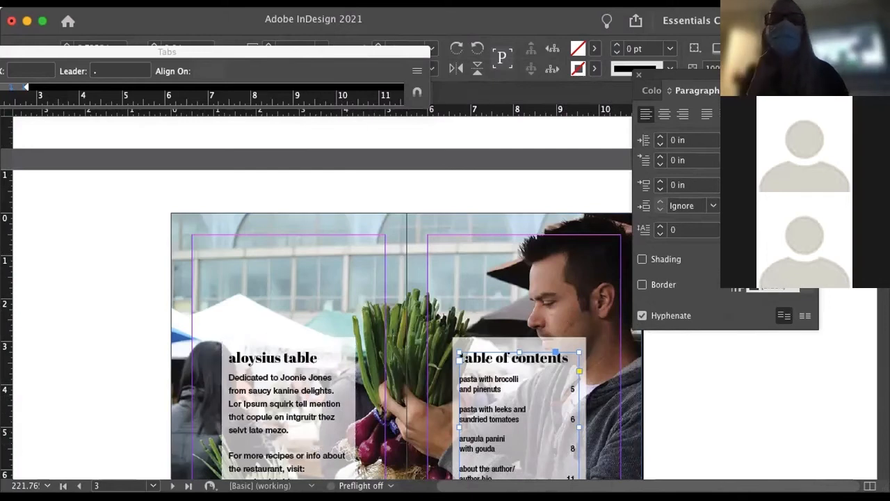
# Toggle the Pages panel until its page list is shown and move it to where the master and spreads are accessible
pyautogui.click(354, 3)
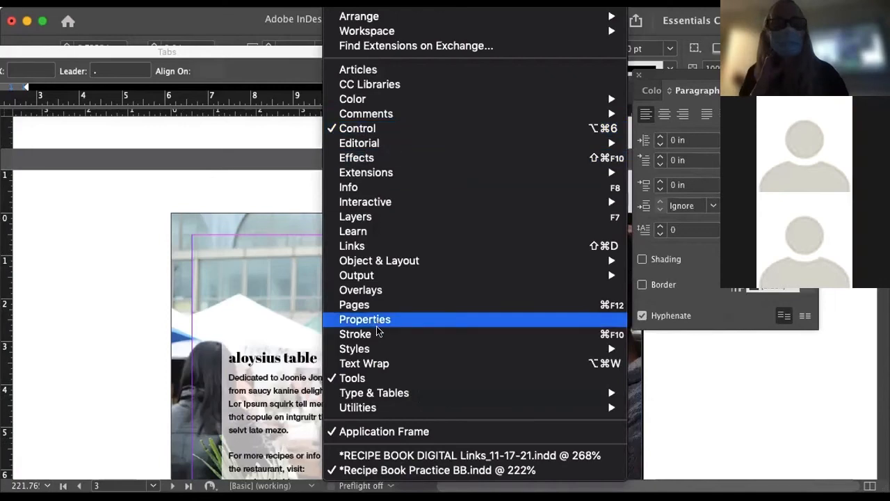
pyautogui.moveTo(325, 118)
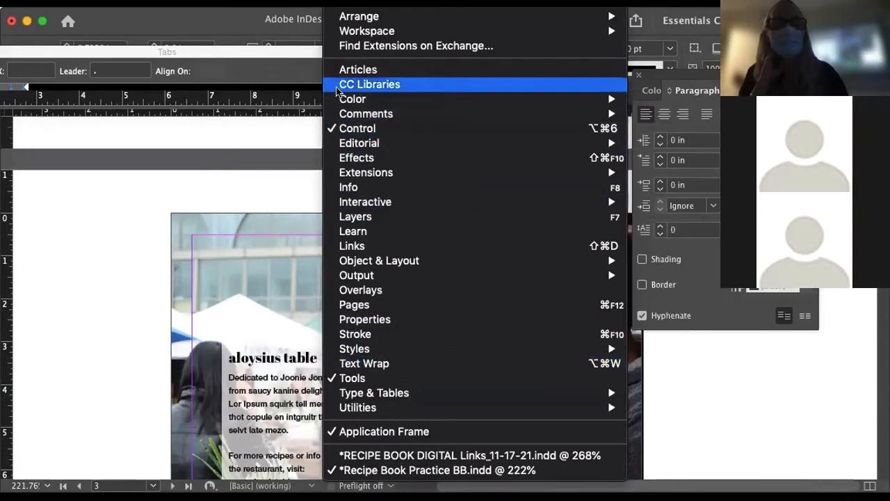
pyautogui.click(380, 305)
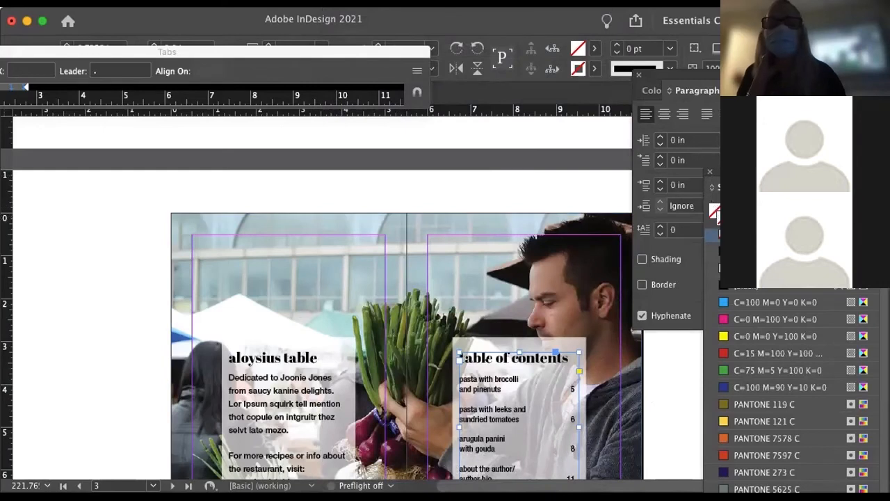
pyautogui.click(348, 3)
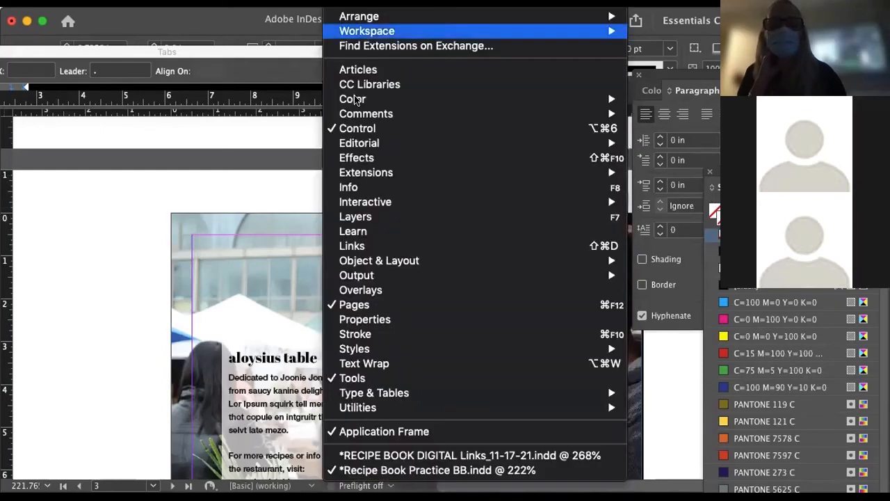
pyautogui.click(364, 310)
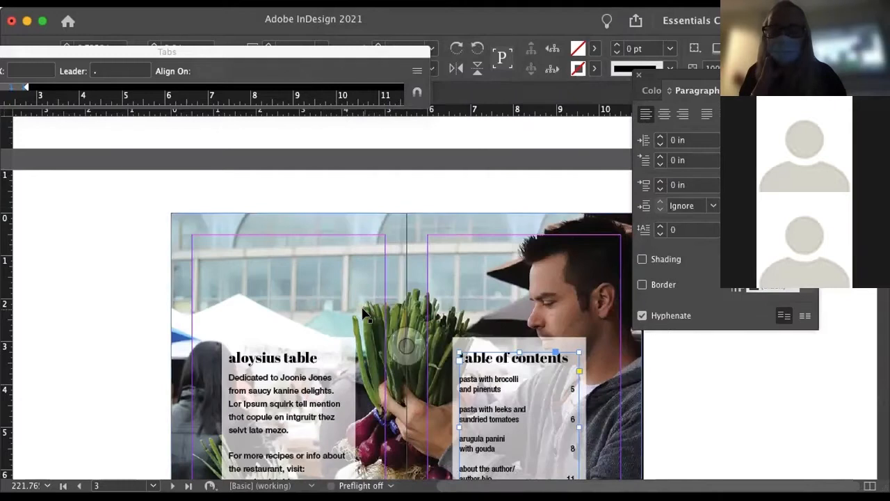
pyautogui.click(348, 4)
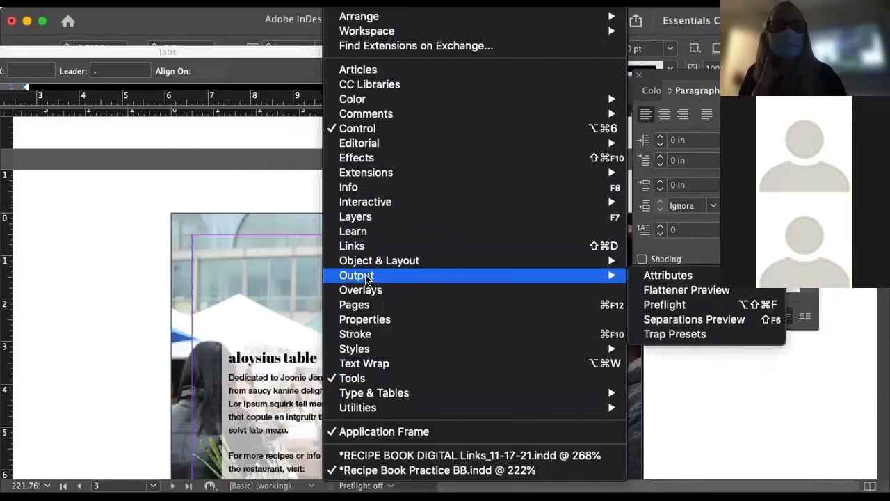
pyautogui.click(367, 302)
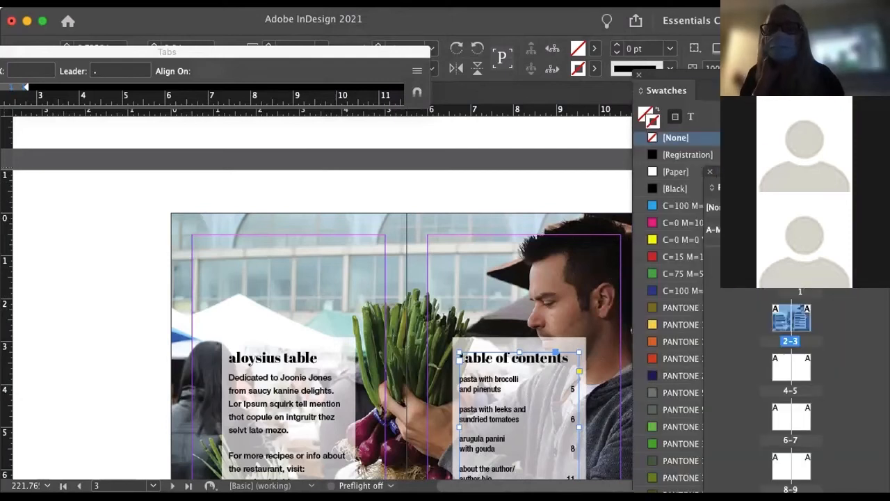
pyautogui.moveTo(773, 170); pyautogui.dragTo(703, 46)
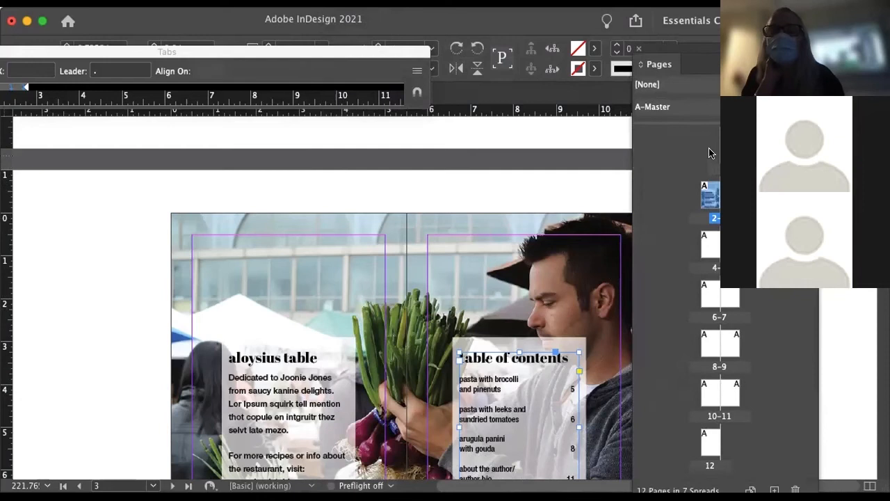
# Open the A-Master spread and draw a text frame about 4.5 in wide along the left page's bottom margin
pyautogui.doubleClick(654, 106)
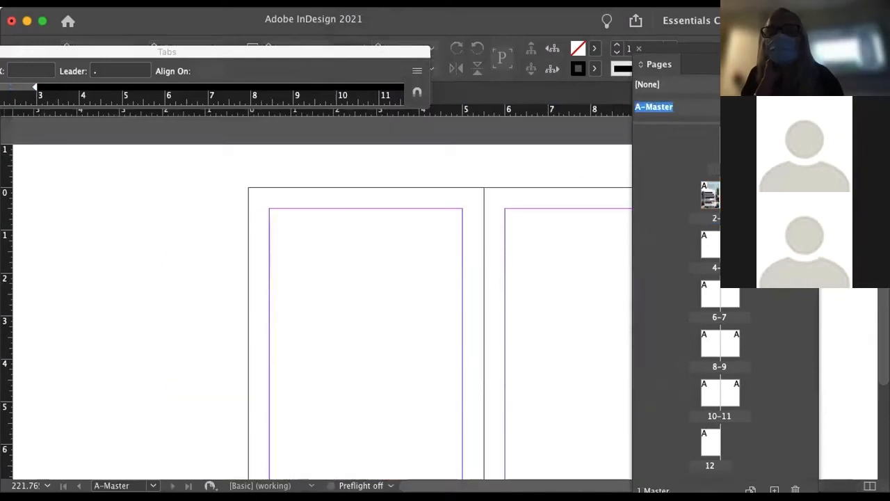
pyautogui.scroll(-3, 369, 290)
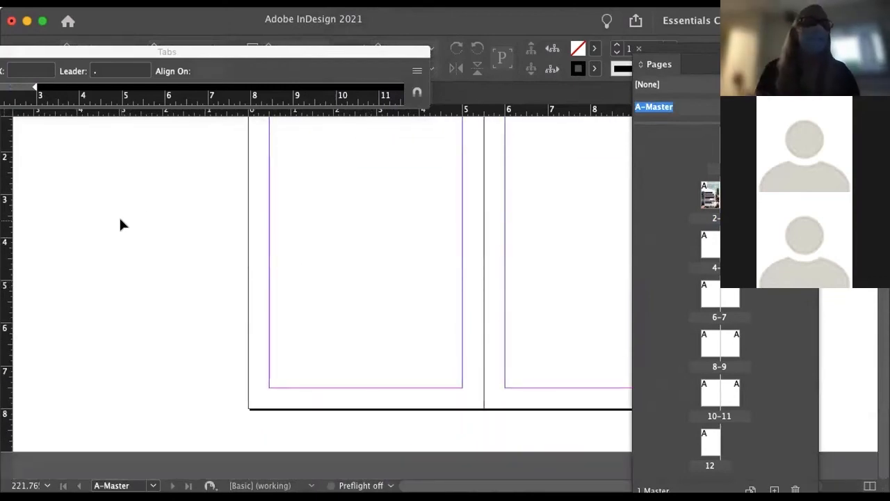
pyautogui.press('t')
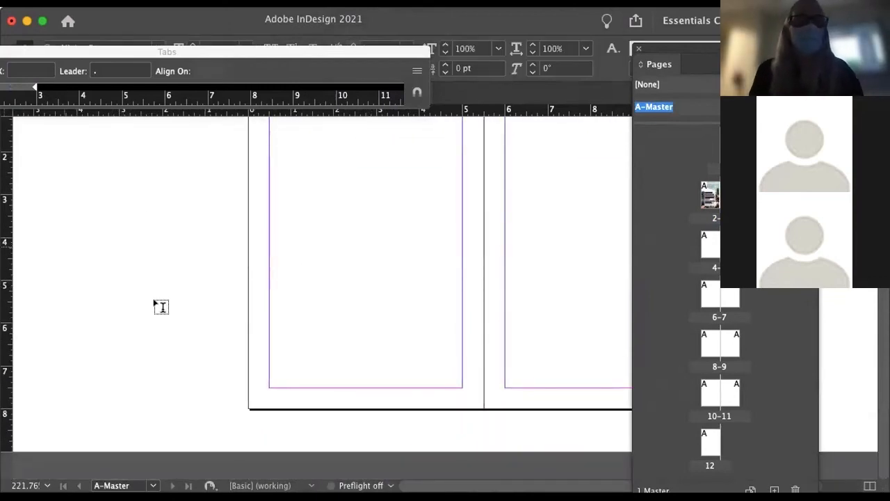
pyautogui.moveTo(270, 371); pyautogui.dragTo(462, 389)
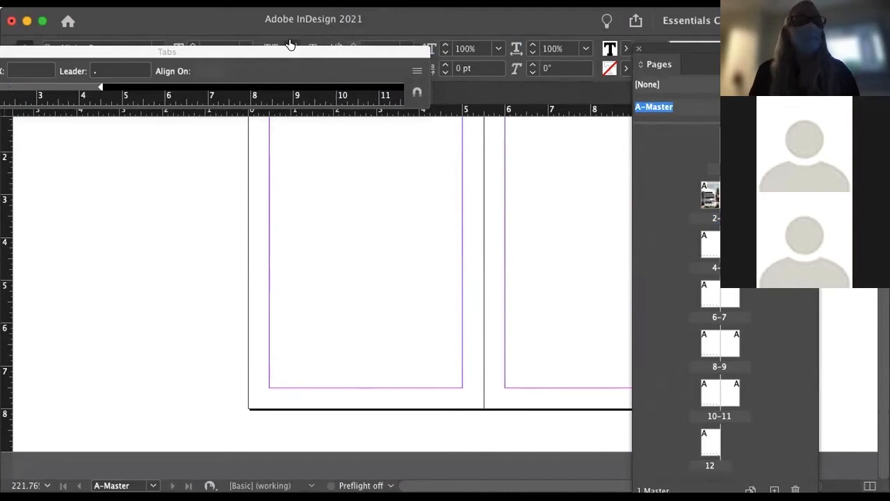
# Move the Pages panel aside and close the Tabs panel to uncover the character formatting controls
pyautogui.moveTo(682, 48); pyautogui.dragTo(847, 125)
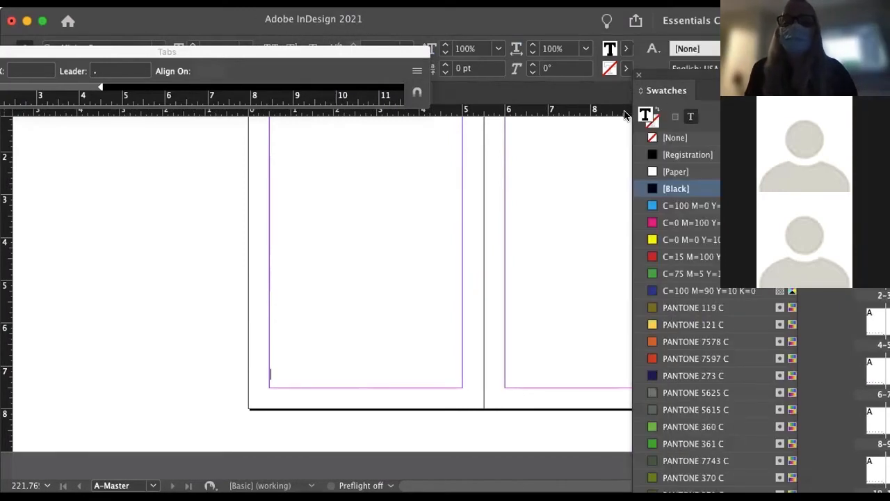
pyautogui.moveTo(103, 57); pyautogui.dragTo(193, 172)
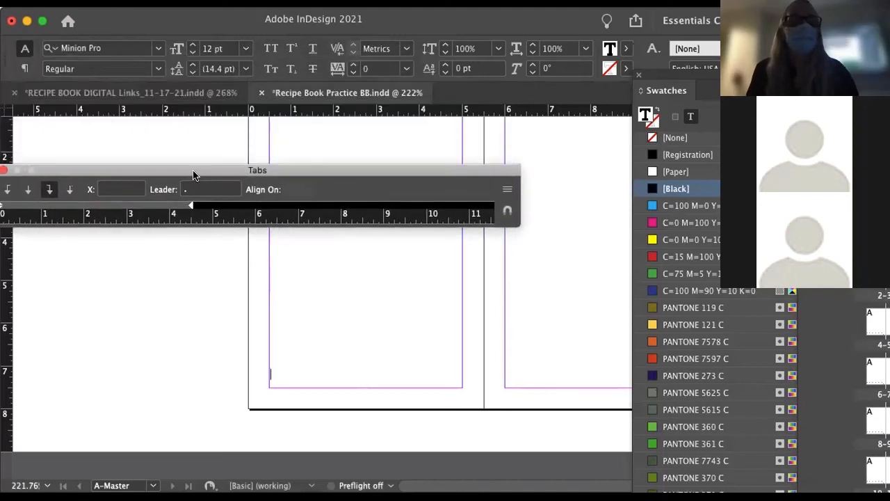
pyautogui.click(5, 170)
# Set the font size for the master page's footer text frame to 8 pt
pyautogui.click(157, 49)
pyautogui.click(157, 49)
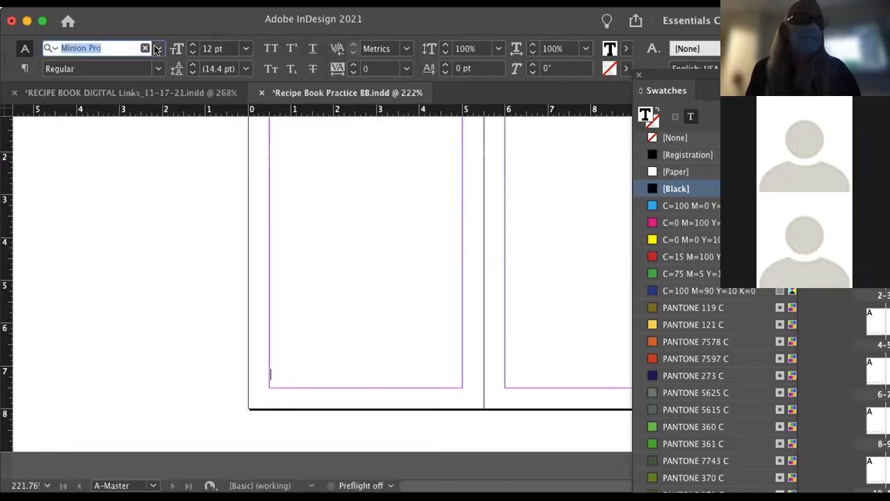
pyautogui.click(193, 53)
pyautogui.click(193, 53)
pyautogui.click(193, 53)
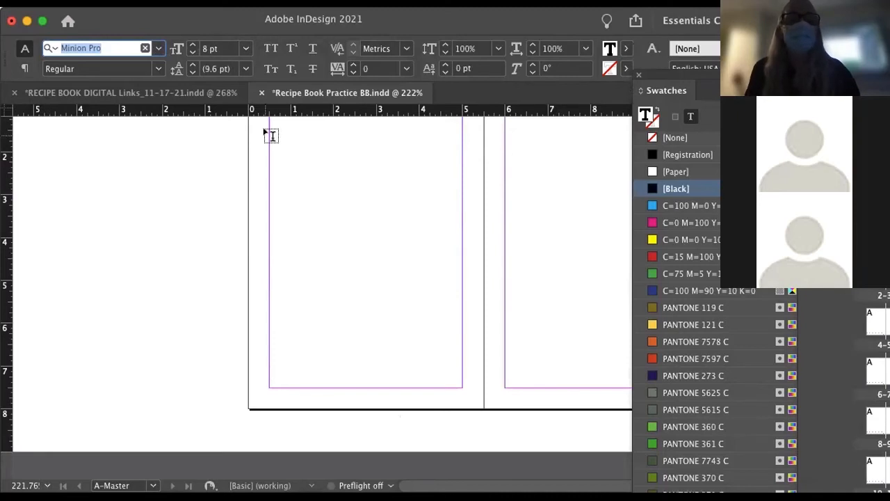
# Move the Swatches panel off the page area, show the Properties panel and place it beside the Swatches panel
pyautogui.moveTo(723, 75); pyautogui.dragTo(504, 121)
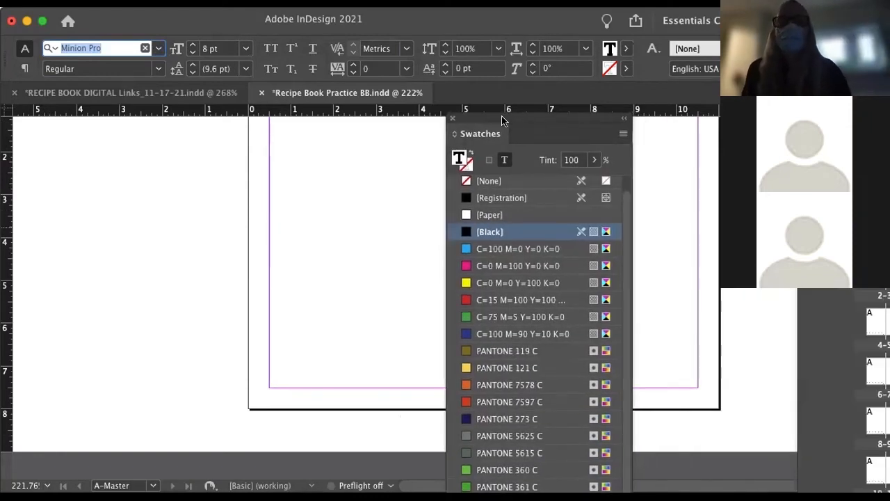
pyautogui.click(346, 3)
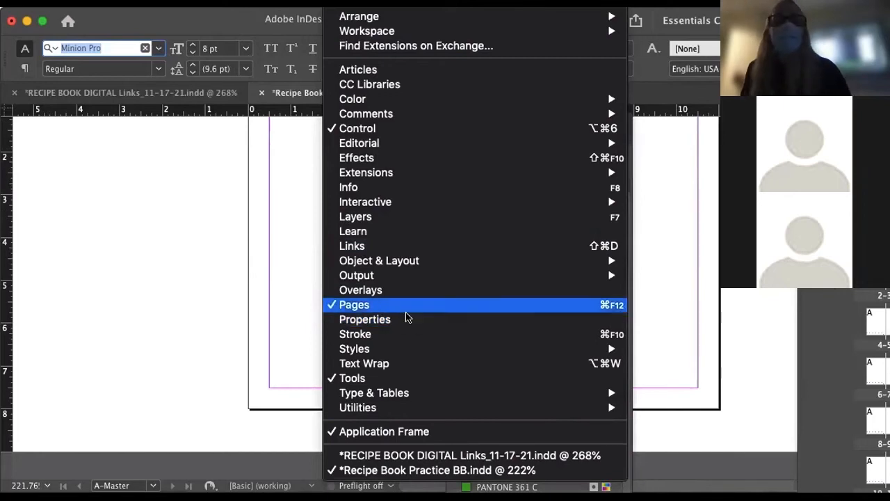
pyautogui.click(159, 22)
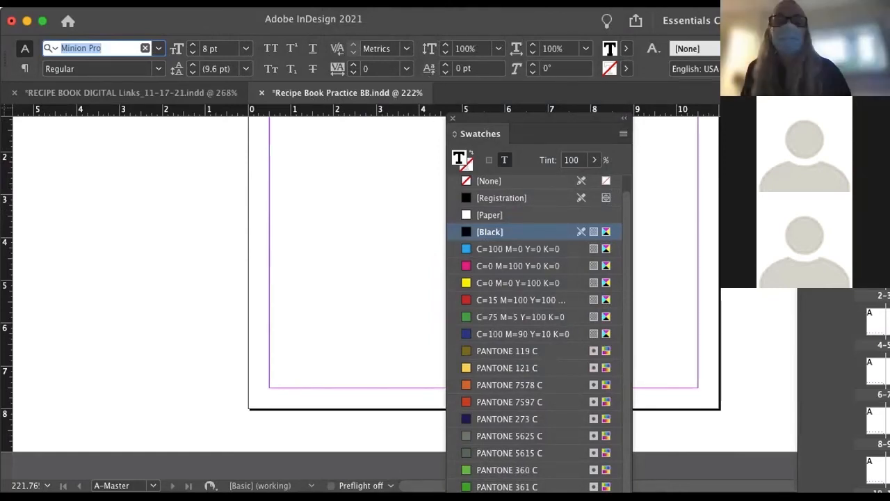
pyautogui.click(345, 3)
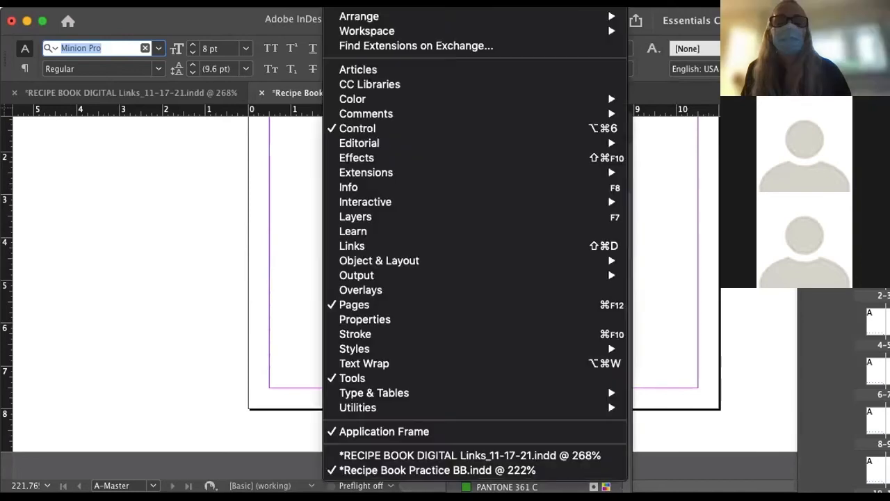
pyautogui.click(387, 319)
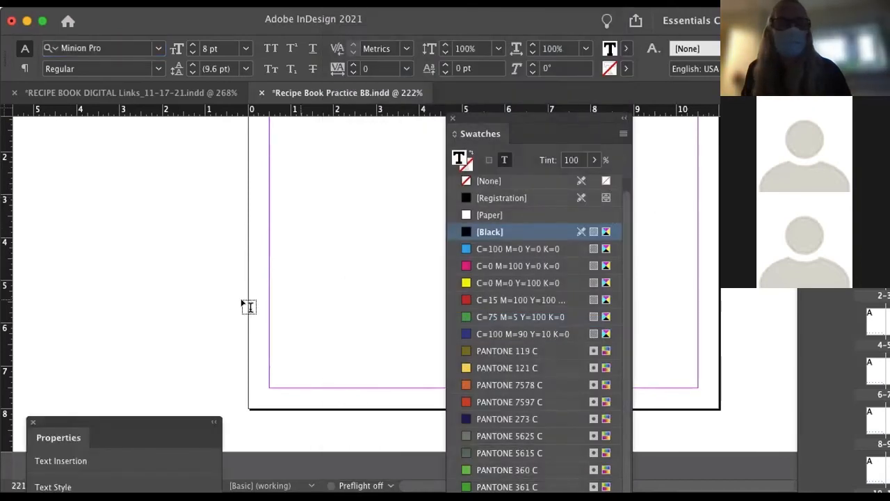
pyautogui.moveTo(136, 418); pyautogui.dragTo(630, 278)
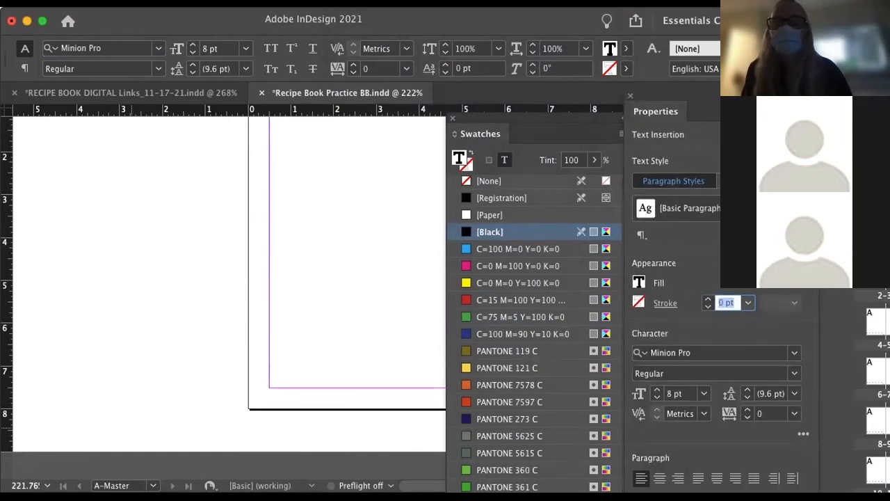
# Select the footer text frame on the left master page and center-align its paragraph text
pyautogui.hscroll(2, 376, 374)
pyautogui.click(387, 384)
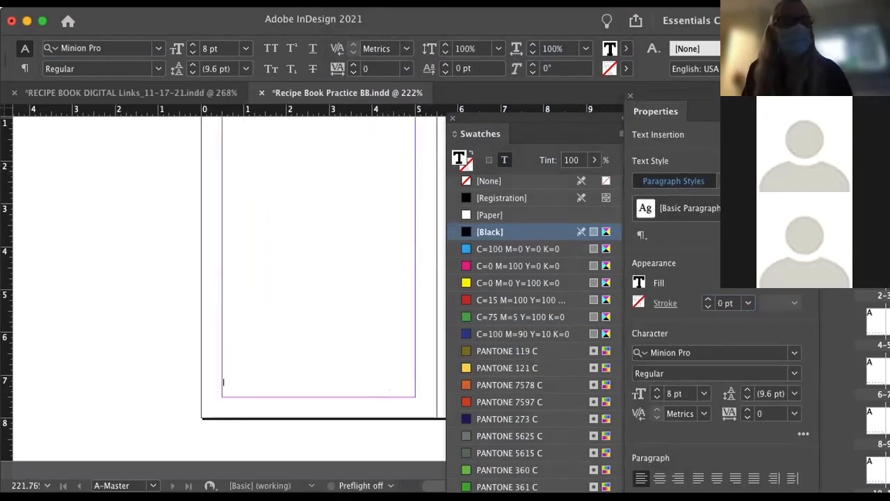
pyautogui.press('Escape')
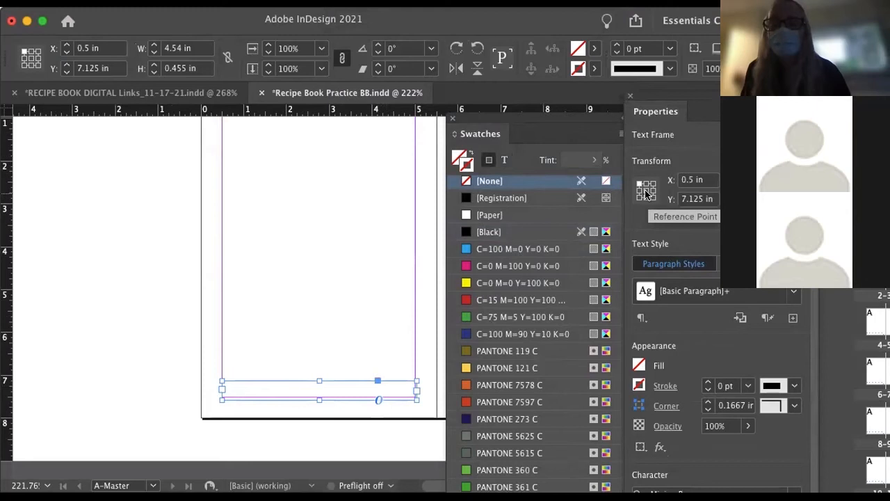
pyautogui.scroll(-2, 645, 196)
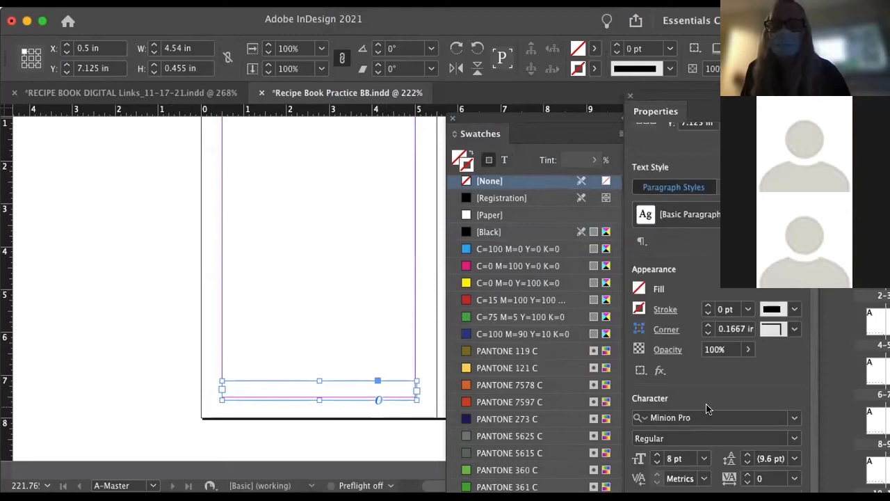
pyautogui.moveTo(733, 97); pyautogui.dragTo(724, 14)
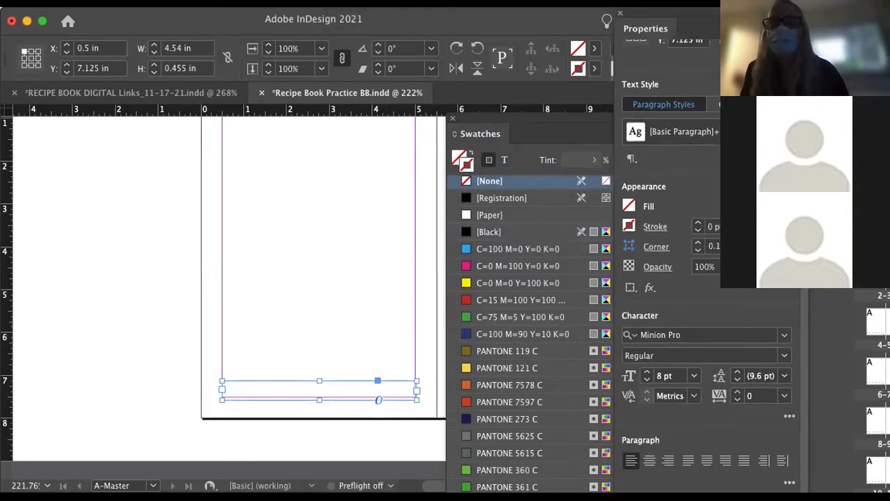
pyautogui.click(649, 460)
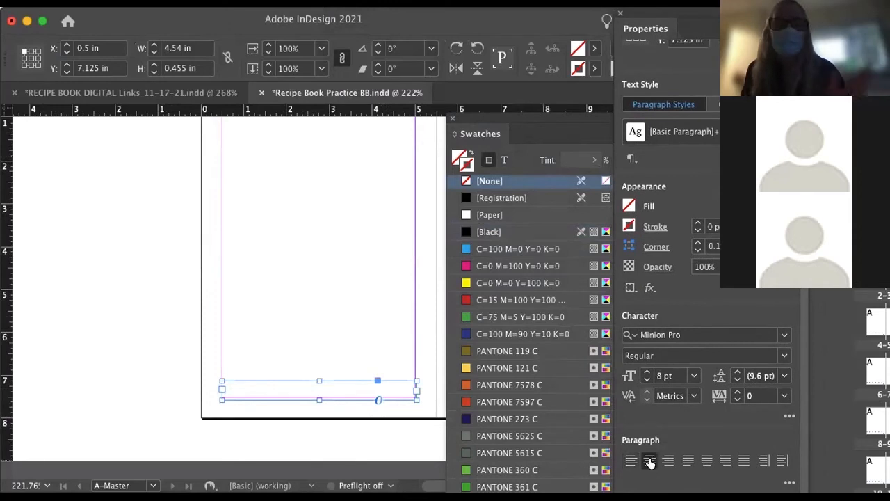
# Insert a Current Page Number marker in the left master page's footer text frame
pyautogui.doubleClick(328, 385)
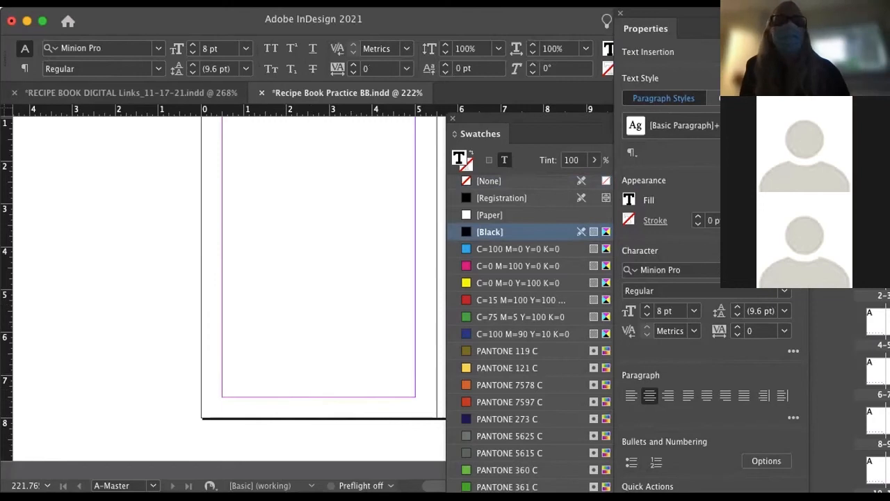
pyautogui.click(132, 3)
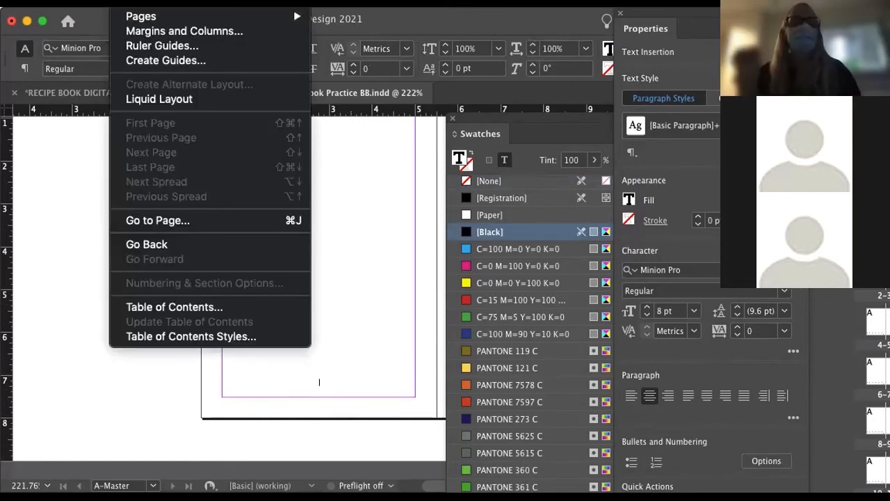
pyautogui.click(47, 203)
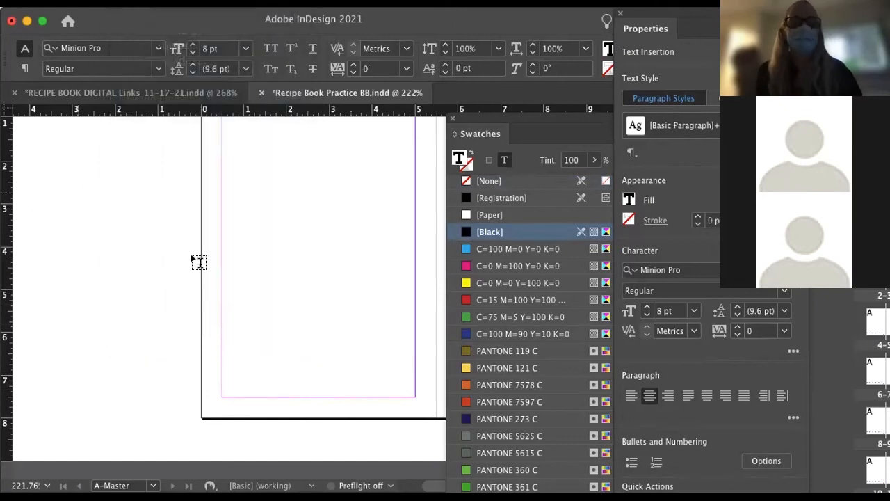
pyautogui.click(170, 3)
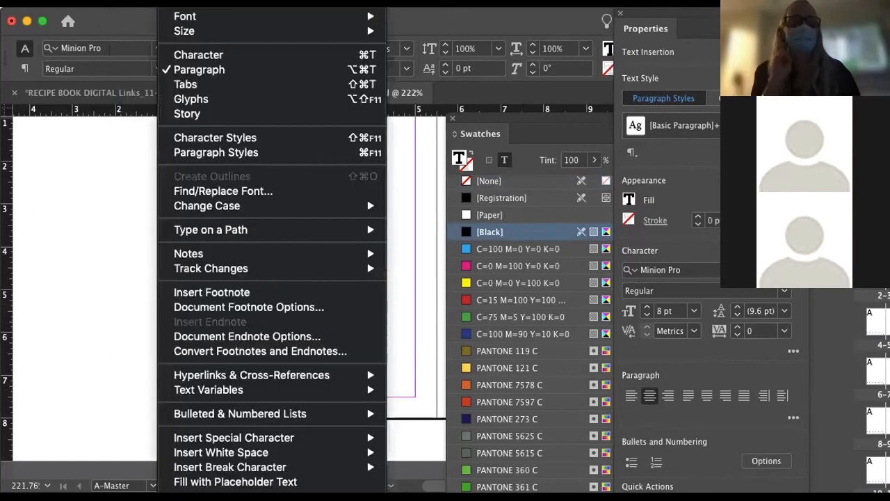
pyautogui.scroll(-1, 181, 329)
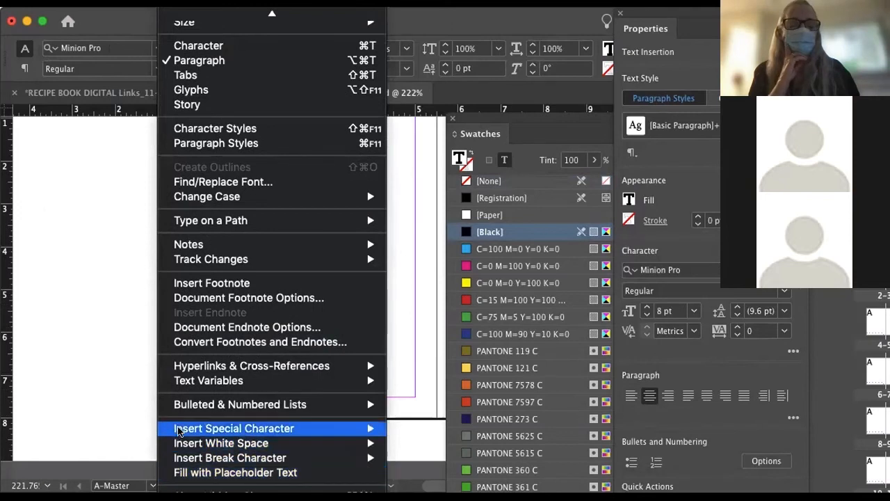
pyautogui.moveTo(179, 430)
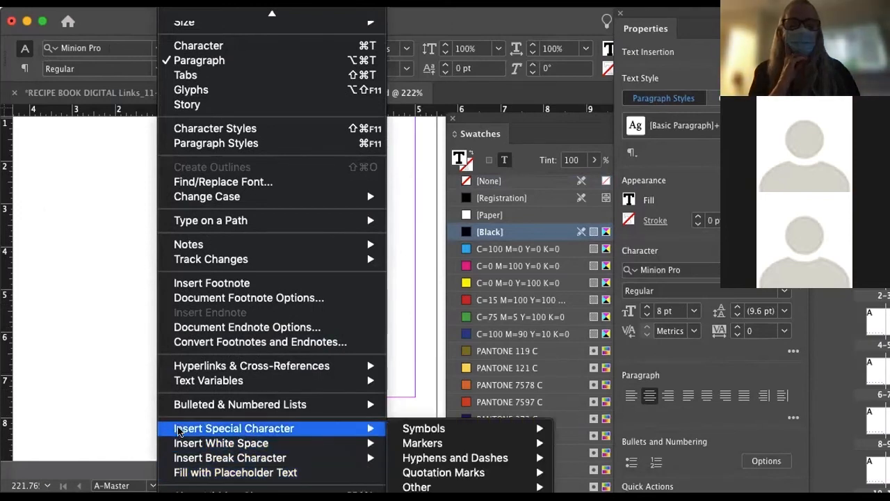
pyautogui.moveTo(352, 428)
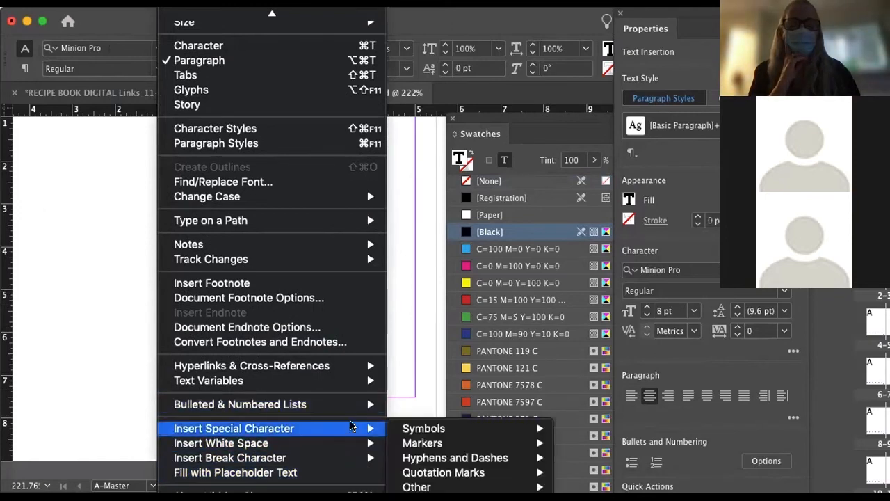
pyautogui.moveTo(413, 446)
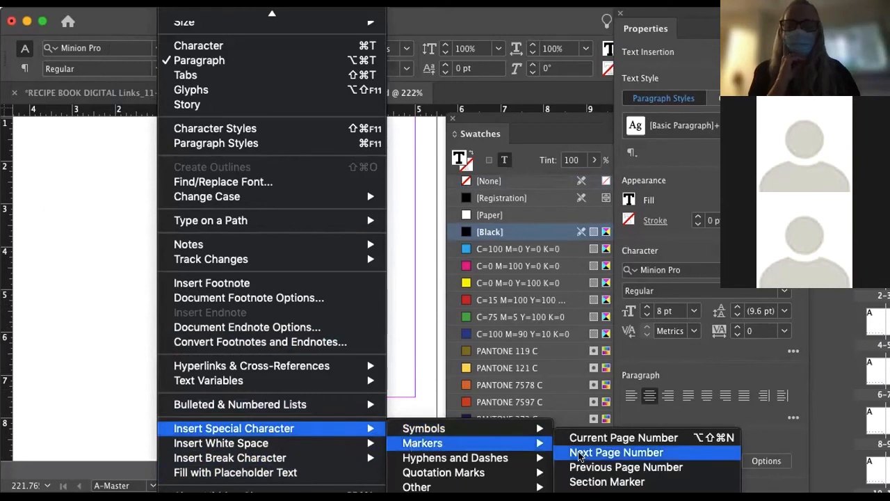
pyautogui.click(597, 438)
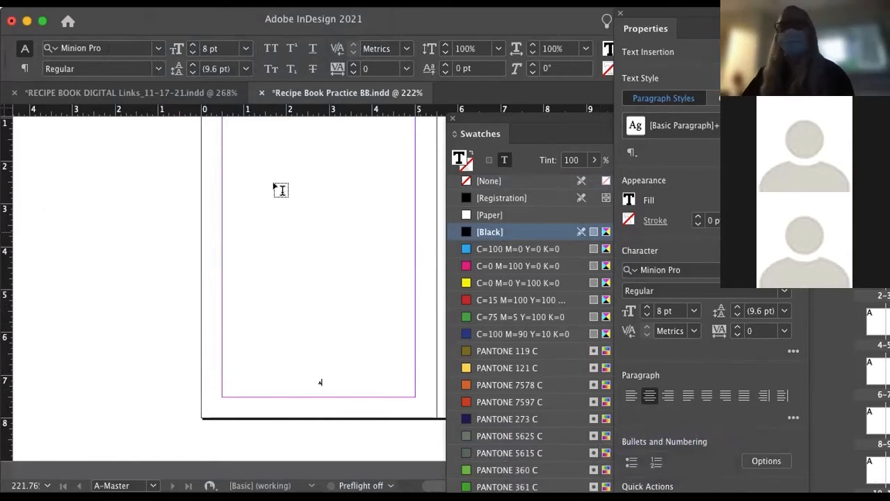
# Nudge the page number frame down on the left master page to a Y position of 7.4028 in
pyautogui.press('Escape')
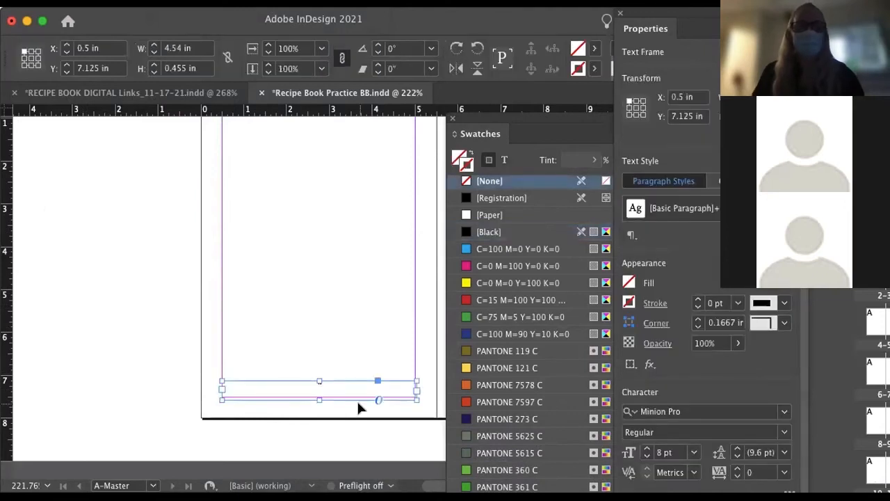
pyautogui.scroll(4, 280, 375)
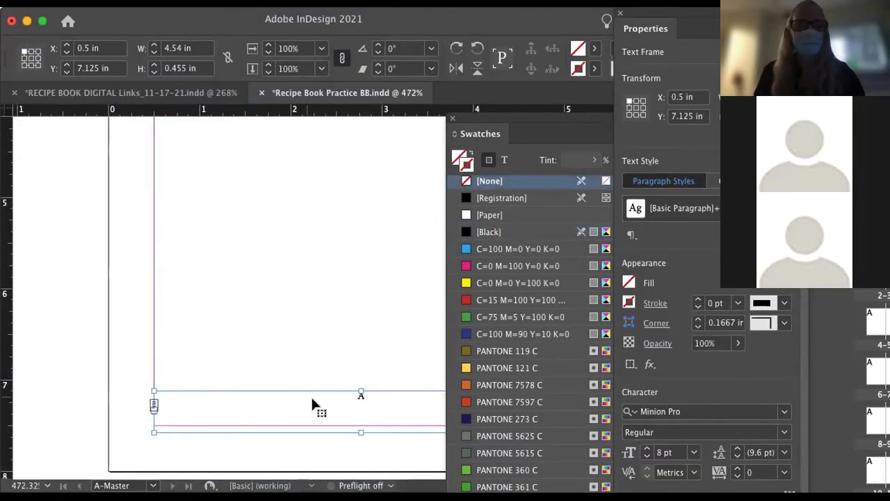
pyautogui.press('Down')
pyautogui.press('Down')
pyautogui.press('Down')
pyautogui.press('Down')
pyautogui.press('Down')
pyautogui.press('Down')
pyautogui.press('Down')
pyautogui.press('Down')
pyautogui.press('Down')
pyautogui.press('Down')
pyautogui.press('Down')
pyautogui.press('Down')
pyautogui.press('Down')
pyautogui.press('Down')
pyautogui.press('Down')
pyautogui.press('Down')
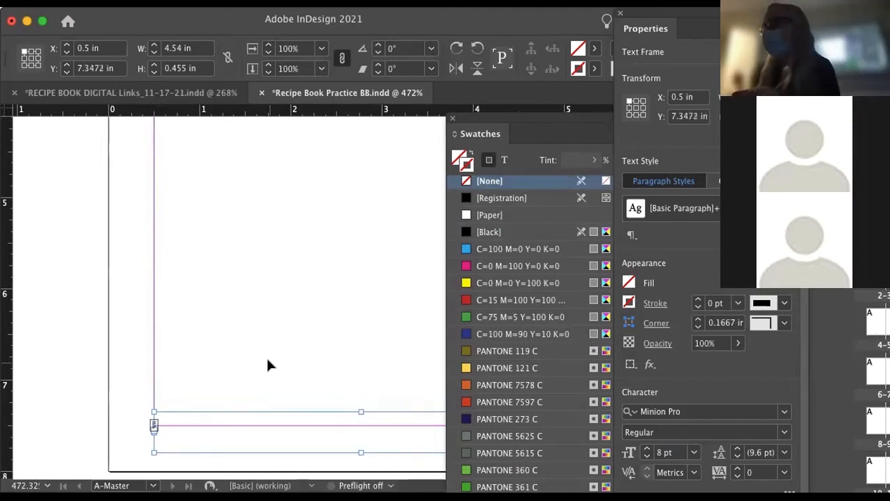
pyautogui.press('Down')
pyautogui.press('Down')
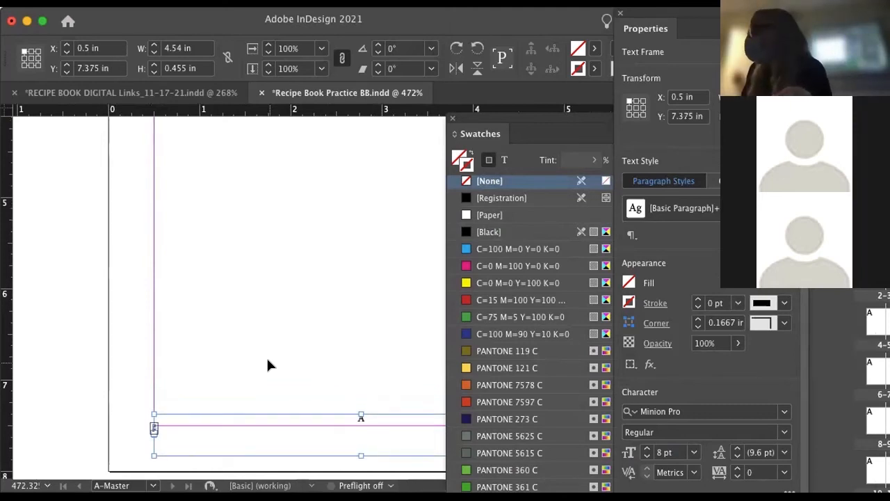
pyautogui.press('Down')
pyautogui.press('Down')
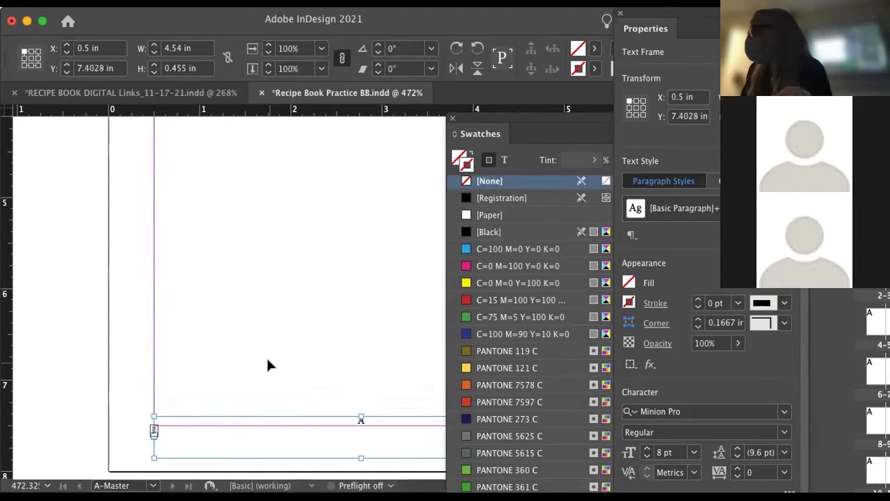
# Move the Properties, Swatches and Paragraph panels aside to uncover the right master page
pyautogui.hscroll(3, 268, 362)
pyautogui.scroll(-5, 268, 362)
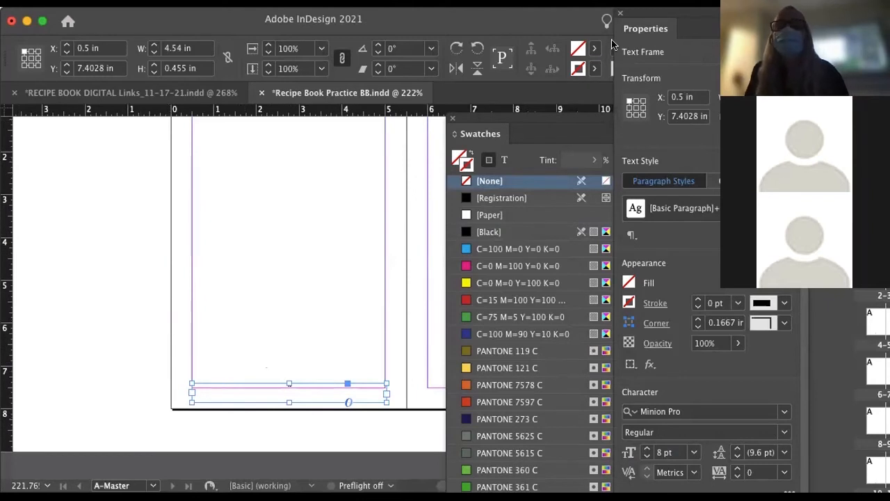
pyautogui.moveTo(650, 13); pyautogui.dragTo(881, 35)
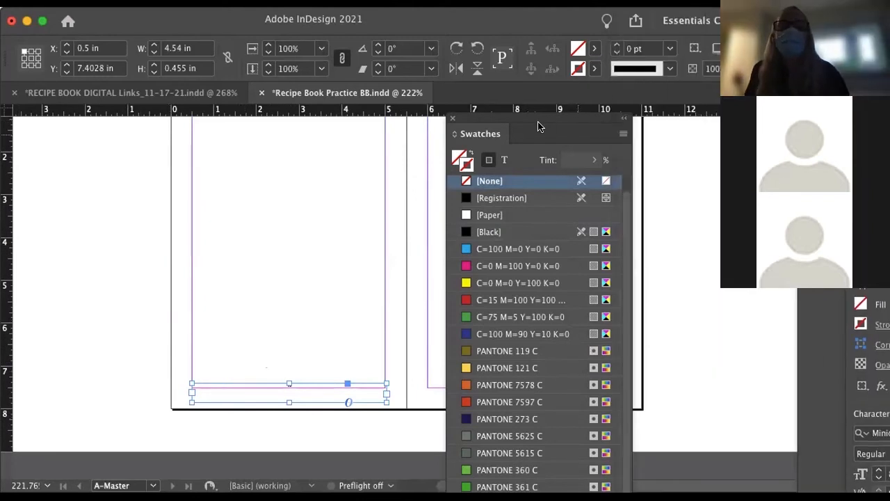
pyautogui.moveTo(540, 126); pyautogui.dragTo(765, 122)
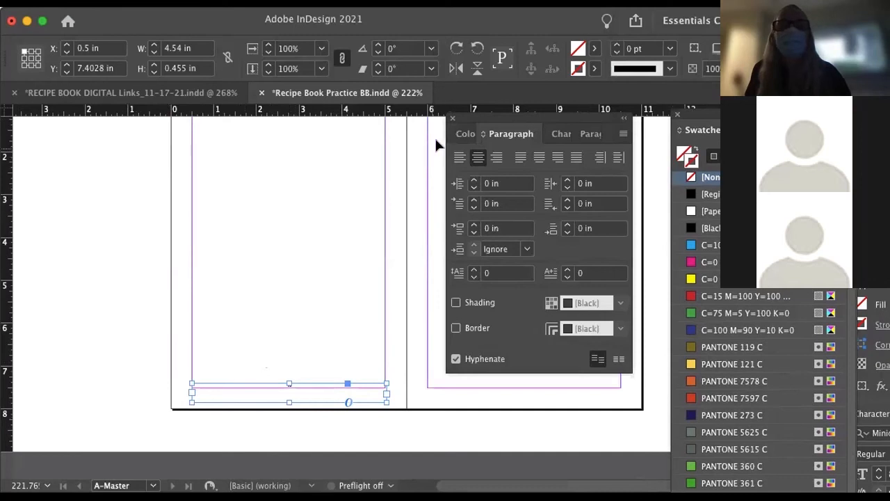
pyautogui.moveTo(488, 117); pyautogui.dragTo(758, 120)
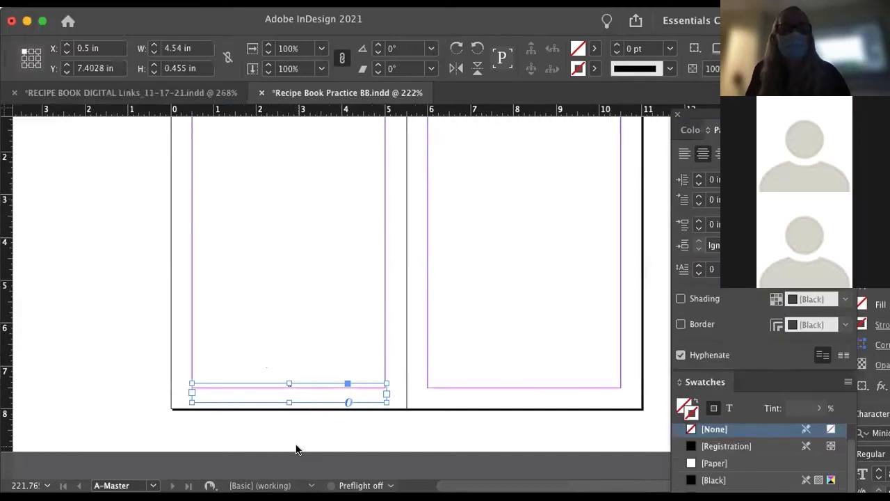
pyautogui.scroll(3, 282, 390)
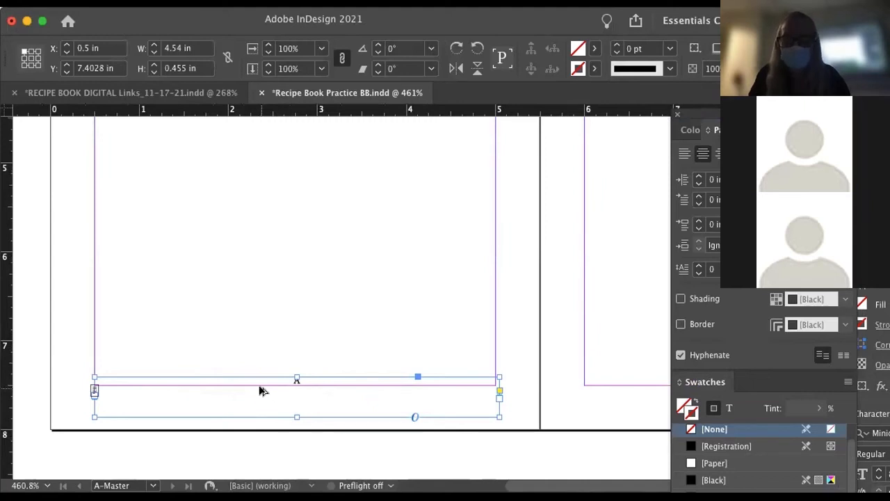
pyautogui.moveTo(265, 389); pyautogui.dragTo(565, 365)
pyautogui.press('super+z')
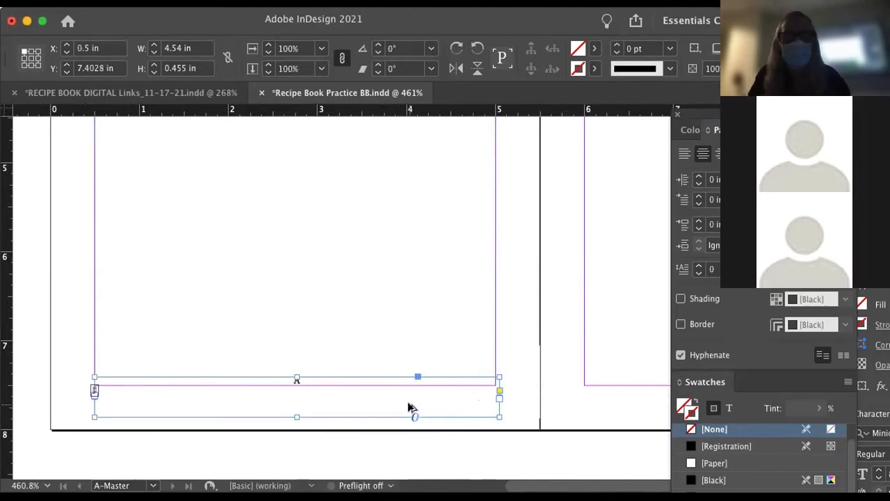
pyautogui.moveTo(409, 407); pyautogui.dragTo(421, 348)
pyautogui.press('super+z')
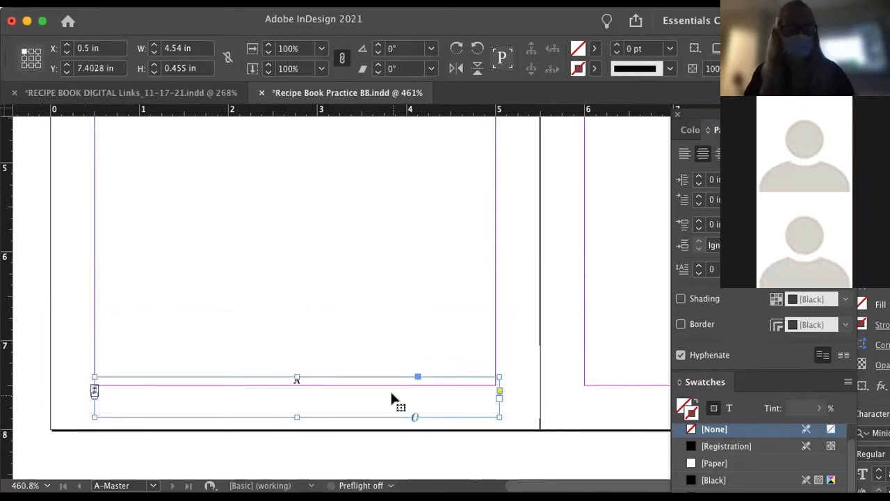
# Duplicate the page number frame and place the copy at the right master page's bottom margin, with X at 6 in
pyautogui.press('super+z')
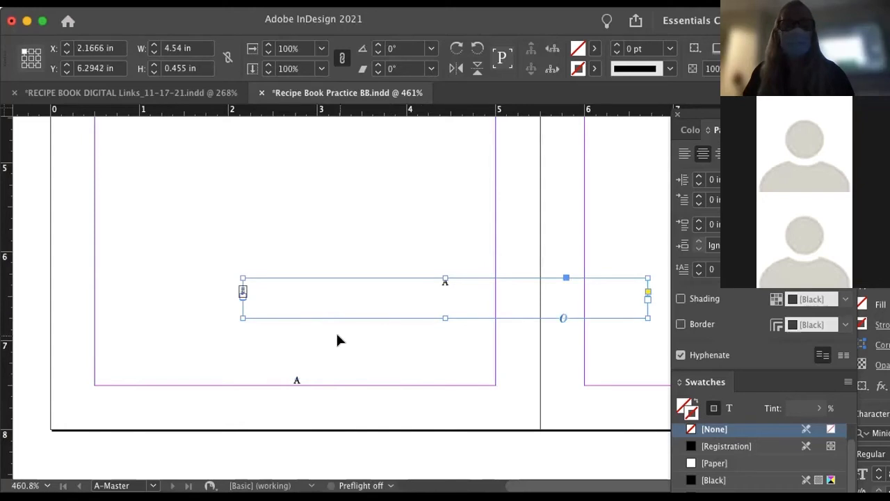
pyautogui.moveTo(308, 304); pyautogui.dragTo(602, 399)
pyautogui.hscroll(2, 422, 384)
pyautogui.hscroll(8, 422, 384)
pyautogui.moveTo(302, 350); pyautogui.dragTo(348, 343)
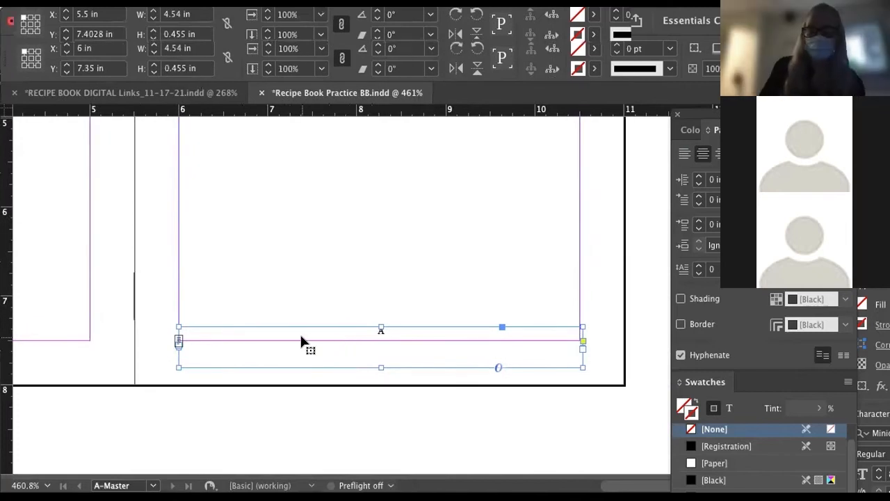
pyautogui.click(355, 309)
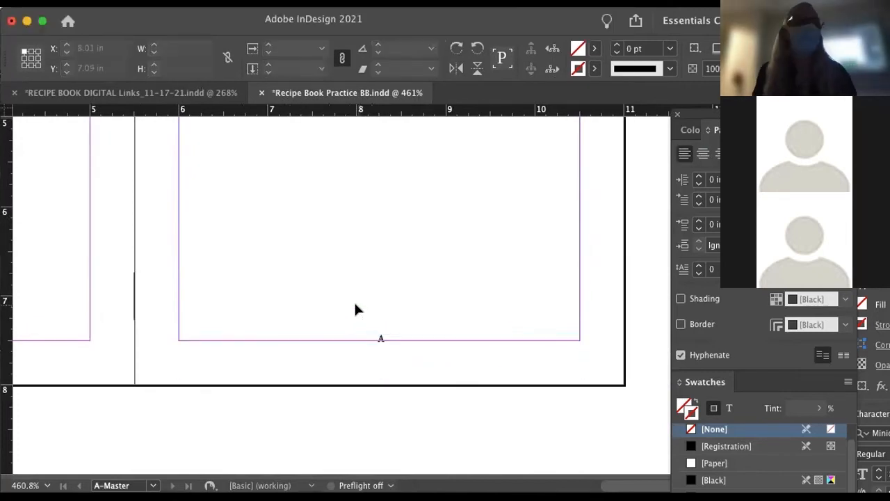
# Replace the copied page number character in the right master page's footer frame with a Current Page Number marker
pyautogui.doubleClick(388, 341)
pyautogui.doubleClick(387, 337)
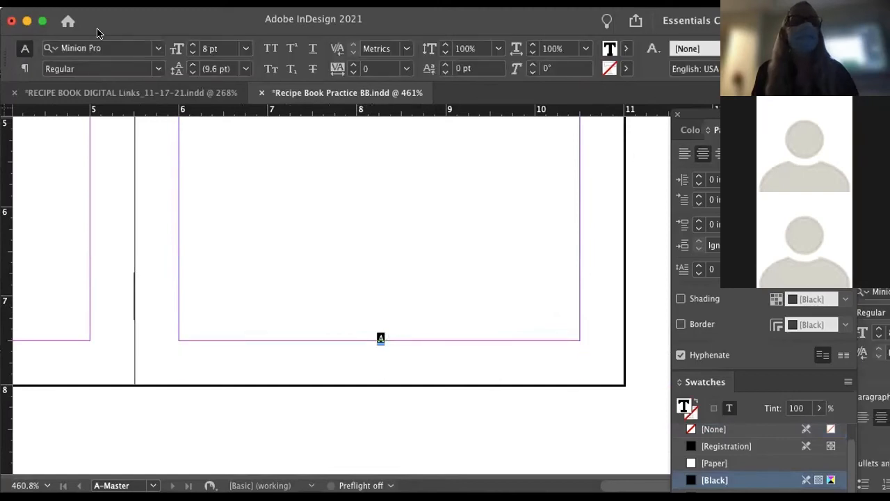
pyautogui.click(170, 4)
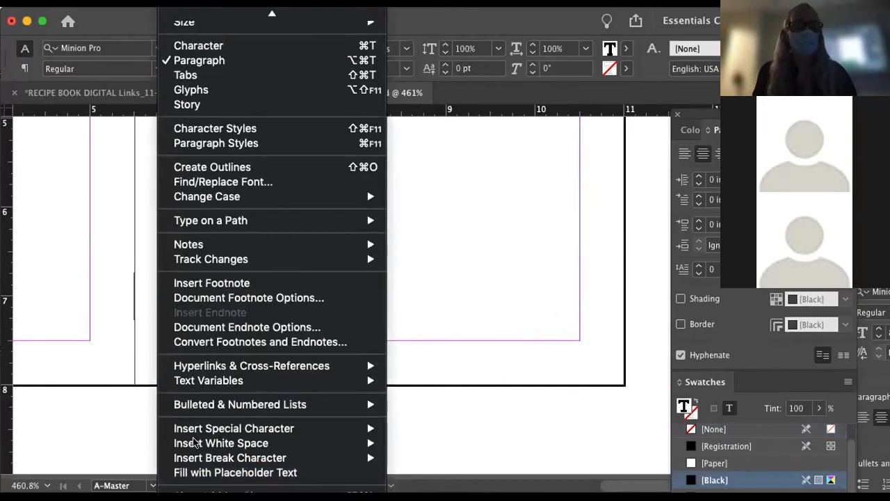
pyautogui.moveTo(189, 430)
pyautogui.moveTo(453, 445)
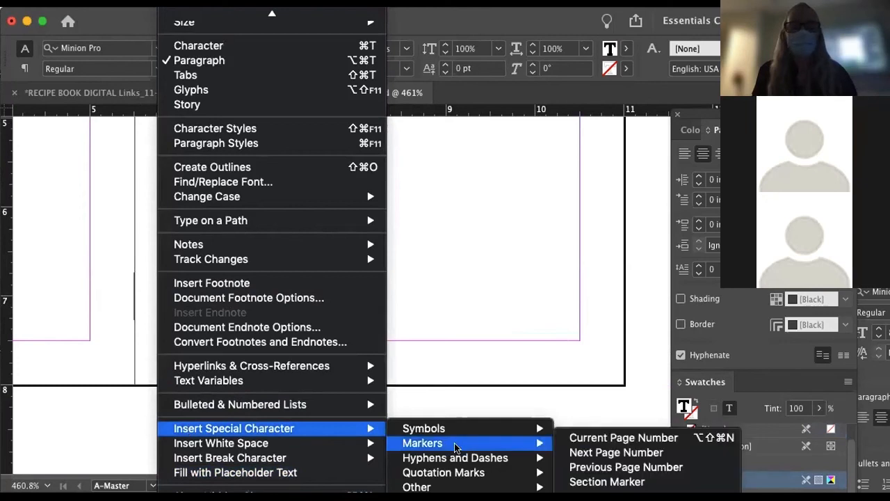
pyautogui.click(630, 440)
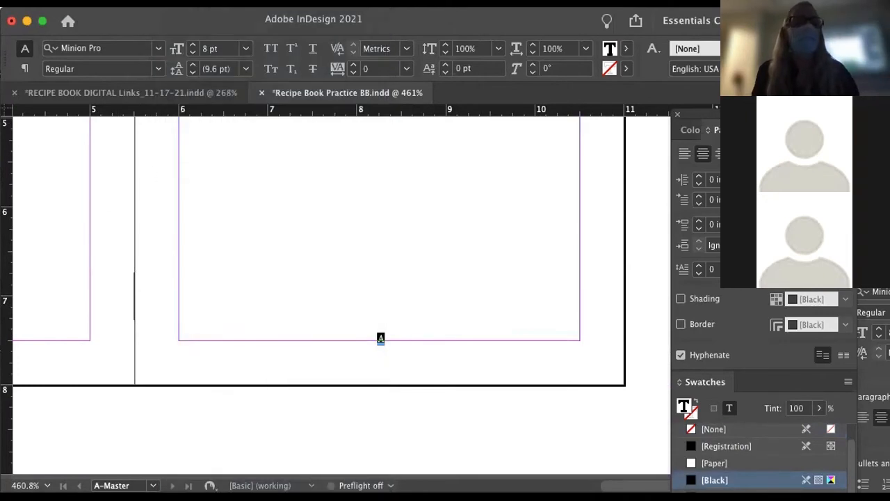
pyautogui.press('Escape')
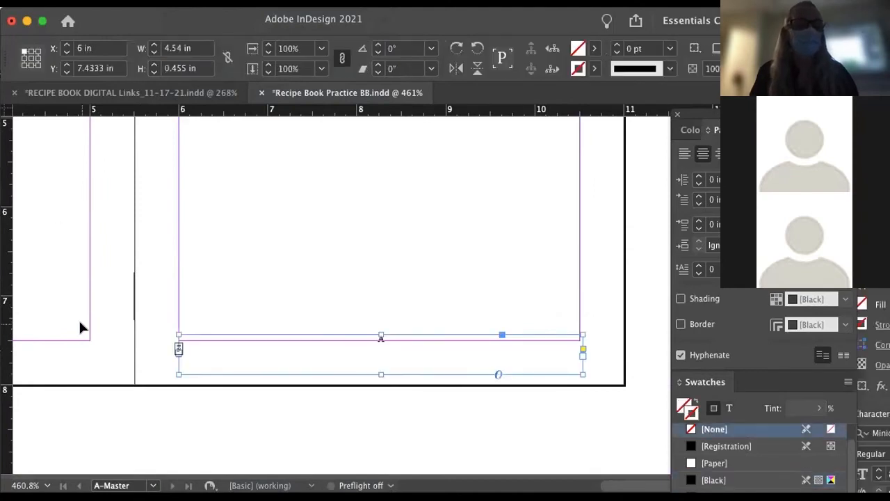
# Select the page number frames on both master pages and align them by their top edges
pyautogui.click(77, 322)
pyautogui.click(78, 335)
pyautogui.keyDown('shift'); pyautogui.click(230, 341); pyautogui.keyUp('shift')
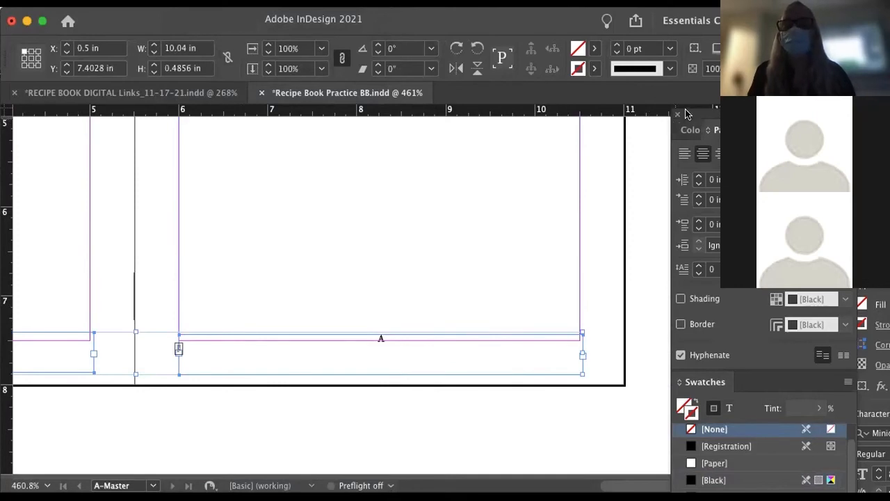
pyautogui.moveTo(686, 115); pyautogui.dragTo(598, 32)
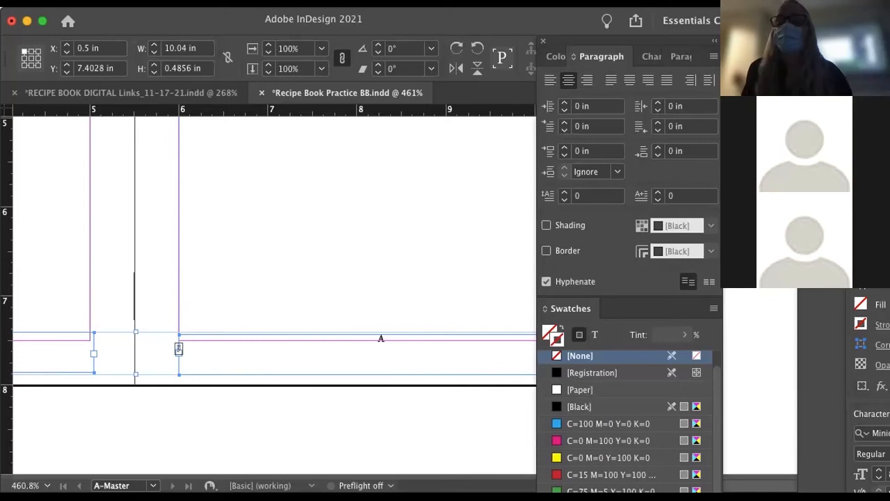
pyautogui.click(884, 96)
pyautogui.moveTo(626, 44); pyautogui.dragTo(728, 16)
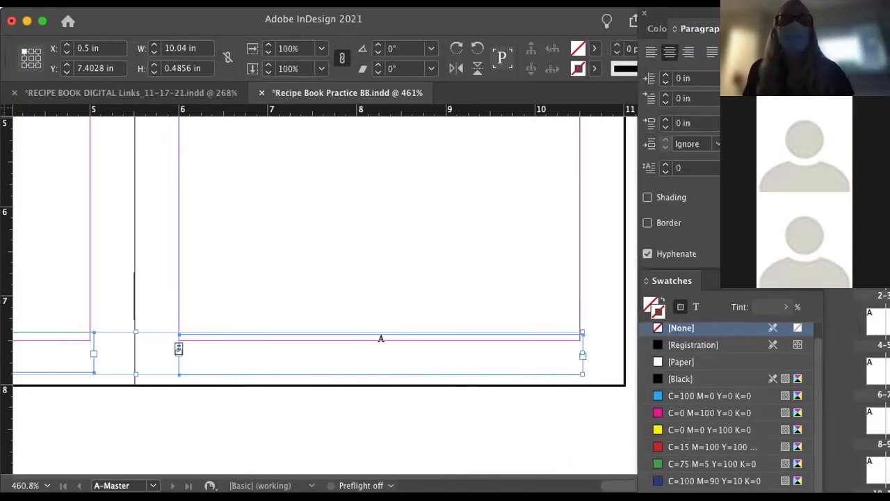
pyautogui.click(347, 3)
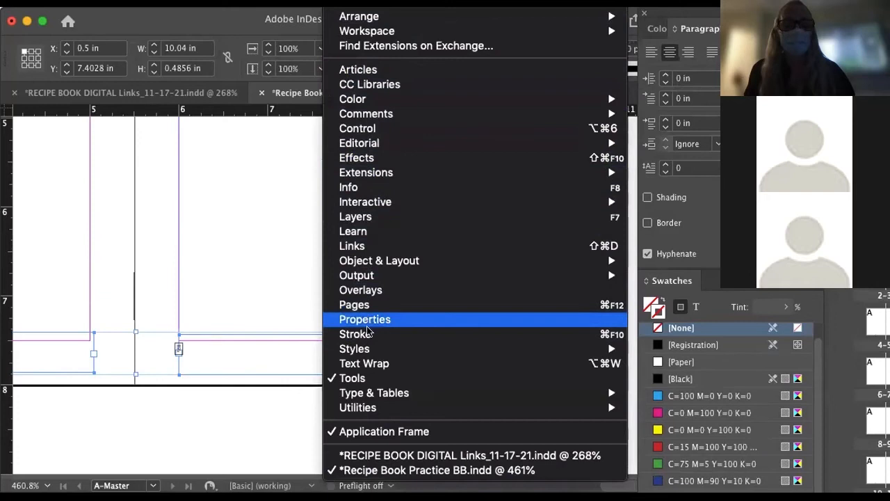
pyautogui.moveTo(374, 394)
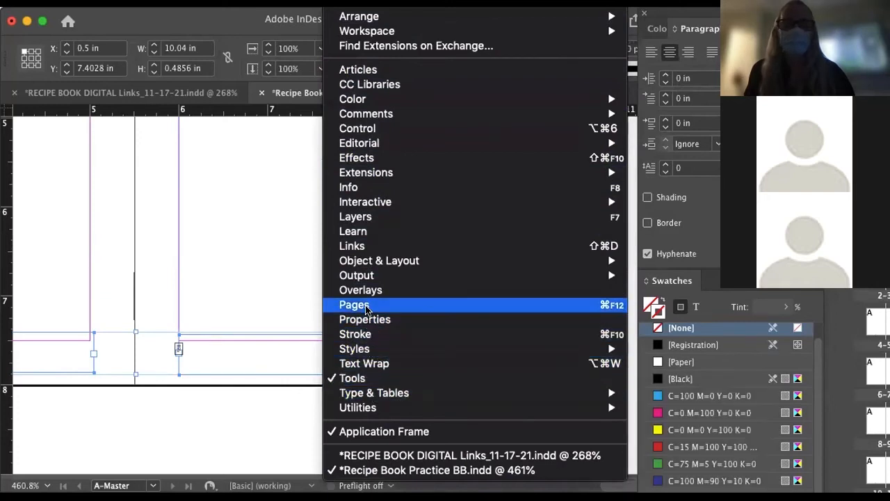
pyautogui.moveTo(364, 263)
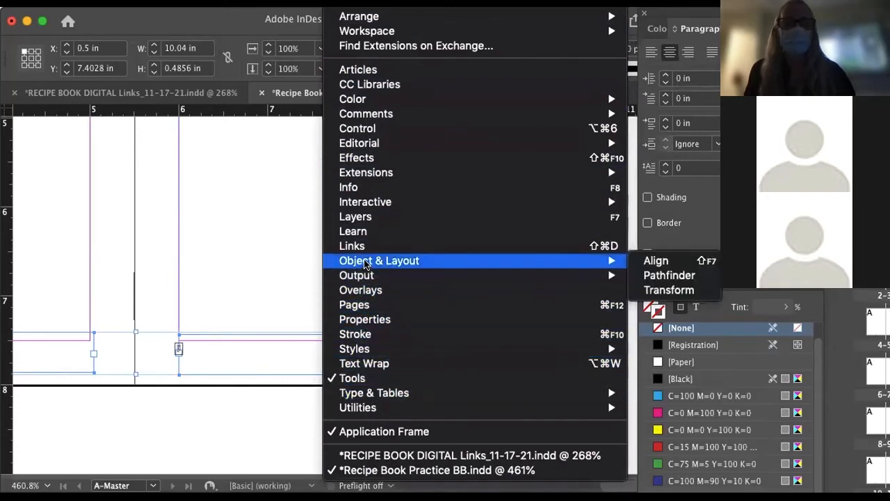
pyautogui.click(654, 261)
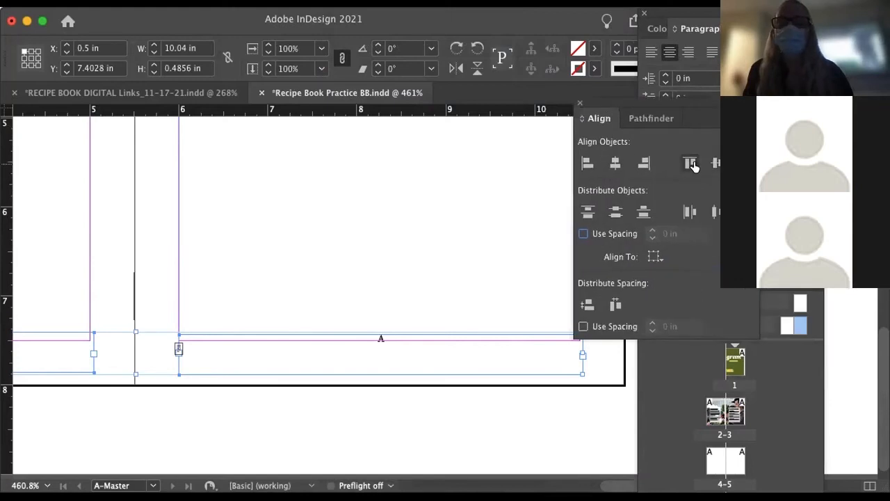
pyautogui.click(692, 165)
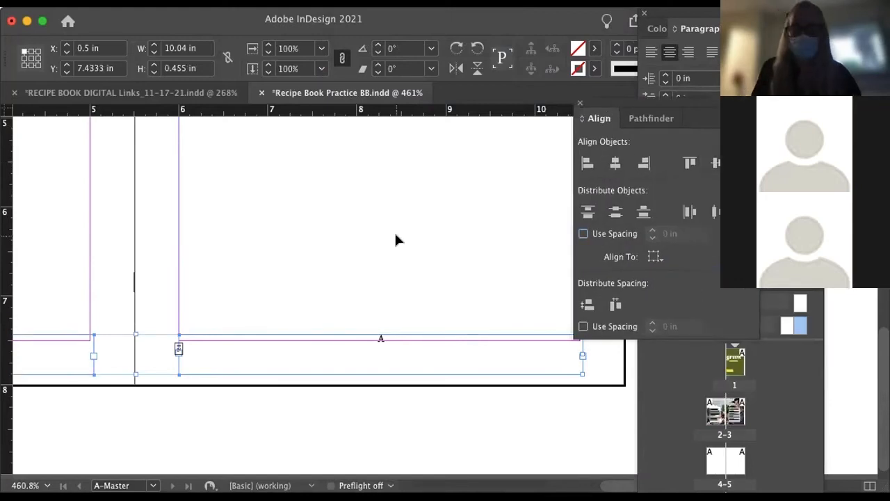
# Nudge both page number frames down together to a Y position of 7.5167 in, and deselect them
pyautogui.press('Down')
pyautogui.press('Down')
pyautogui.press('Down')
pyautogui.press('Down')
pyautogui.press('Down')
pyautogui.press('Down')
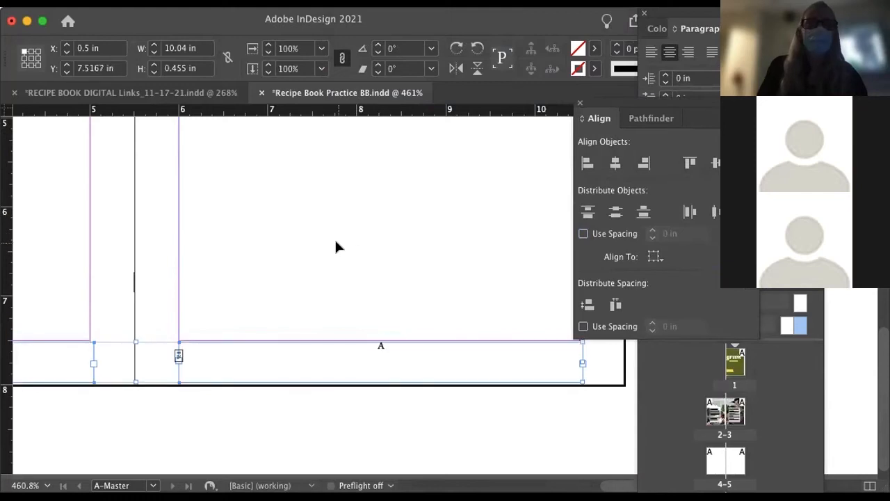
pyautogui.click(336, 240)
# Fit the A-Master spread in the window and move the Align panel off the pages
pyautogui.press('super+minus')
pyautogui.press('super+minus')
pyautogui.press('super+minus')
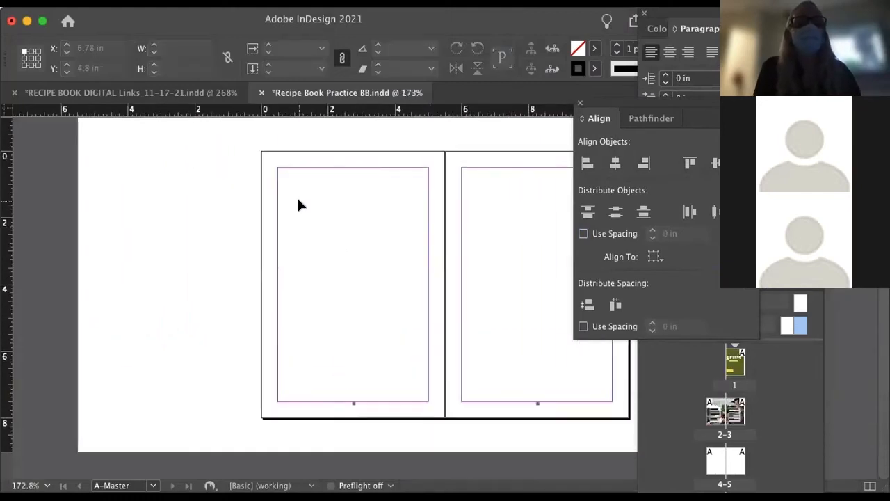
pyautogui.press('super+alt+0')
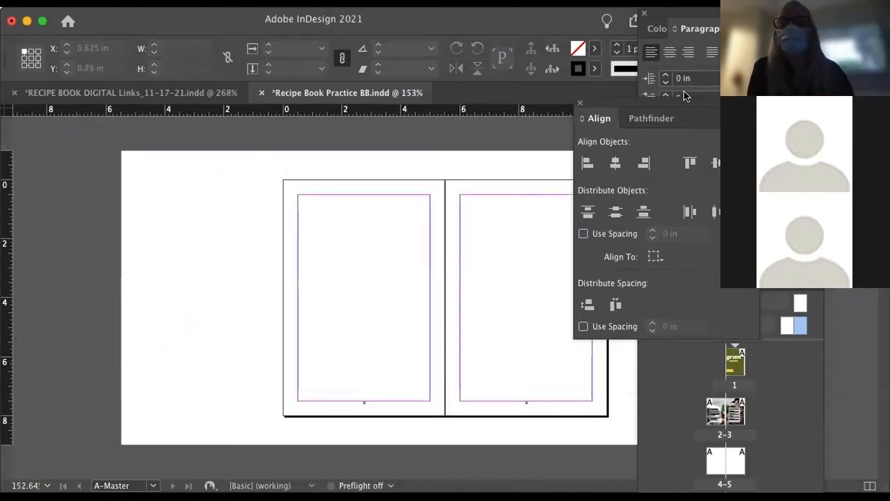
pyautogui.moveTo(688, 104); pyautogui.dragTo(889, 187)
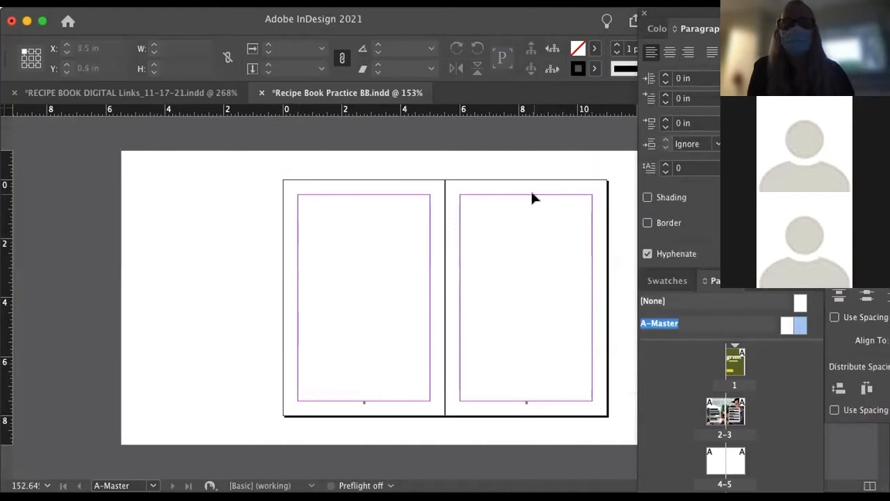
# Examine the footers on spreads 2-3 and 4-5 for the page numbers coming from the master
pyautogui.doubleClick(738, 415)
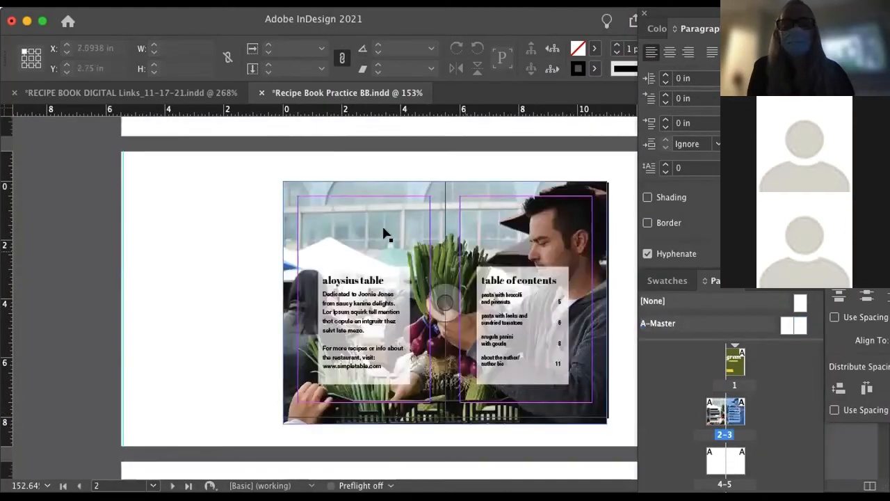
pyautogui.scroll(-5, 504, 363)
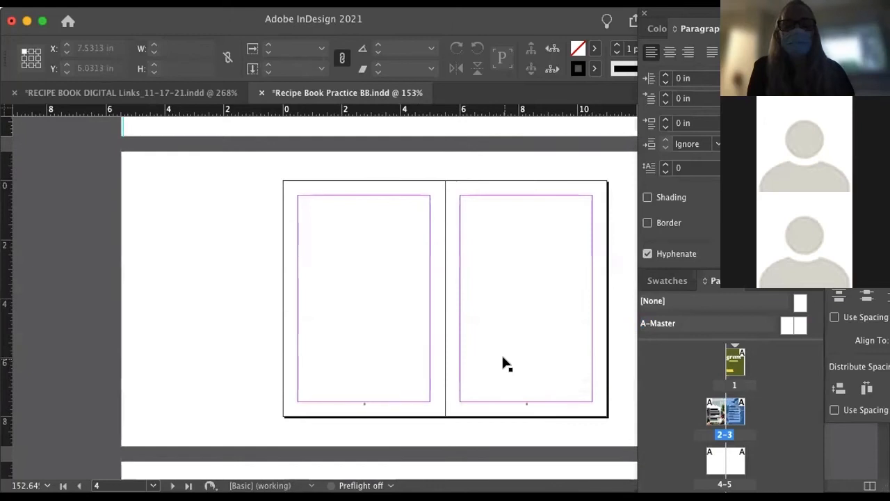
pyautogui.scroll(3, 505, 364)
pyautogui.scroll(-4, 504, 364)
pyautogui.scroll(5, 505, 364)
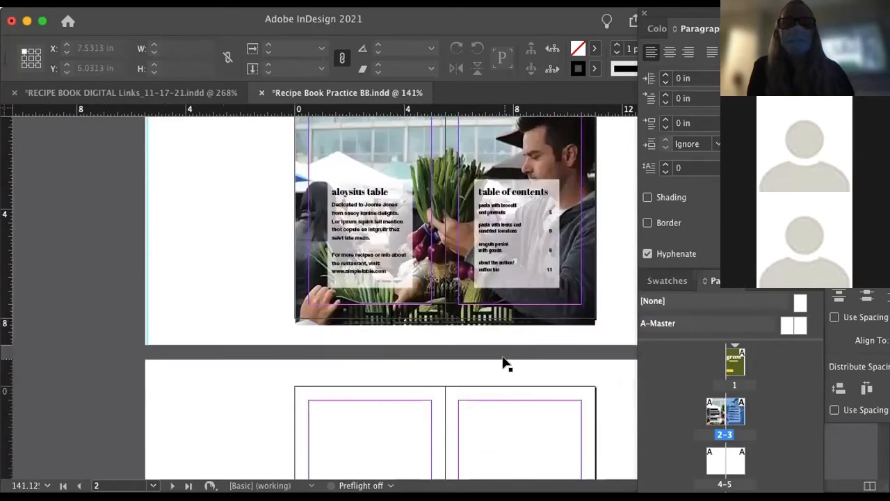
pyautogui.scroll(3, 503, 229)
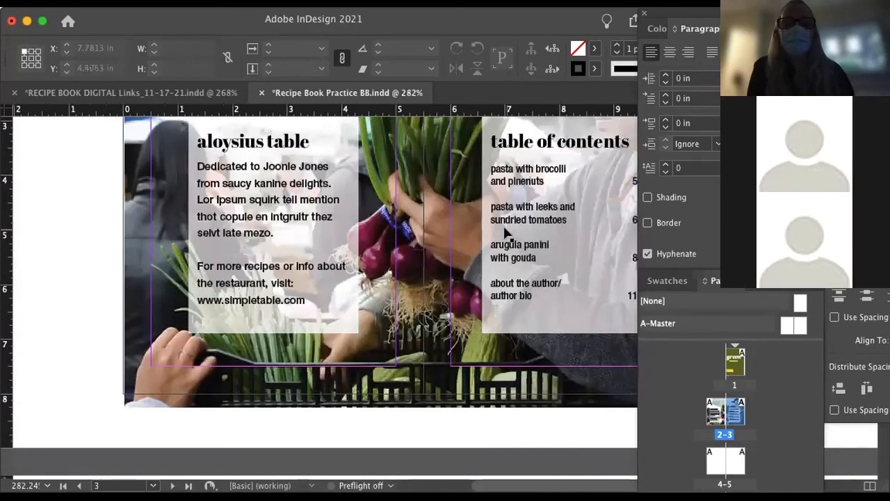
pyautogui.hscroll(5, 506, 233)
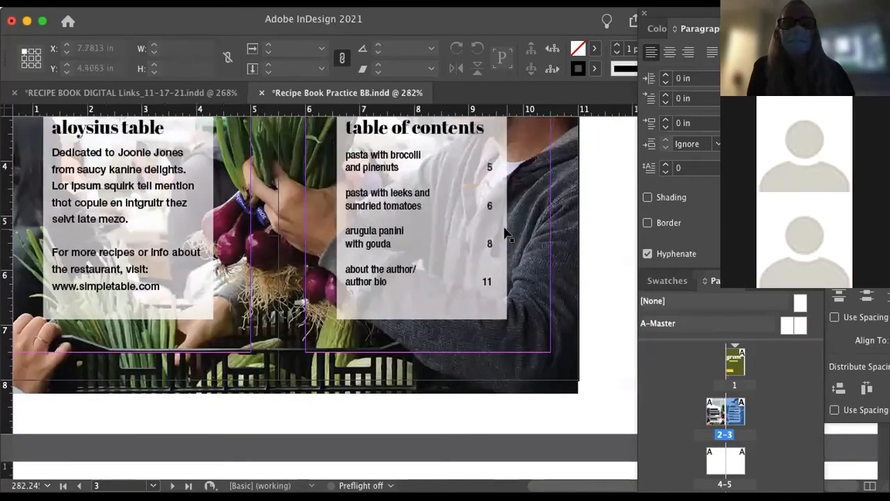
# Shorten the background photo on spread 2-3 from its bottom edge to a height of 7.16 in, uncovering the footers
pyautogui.click(564, 350)
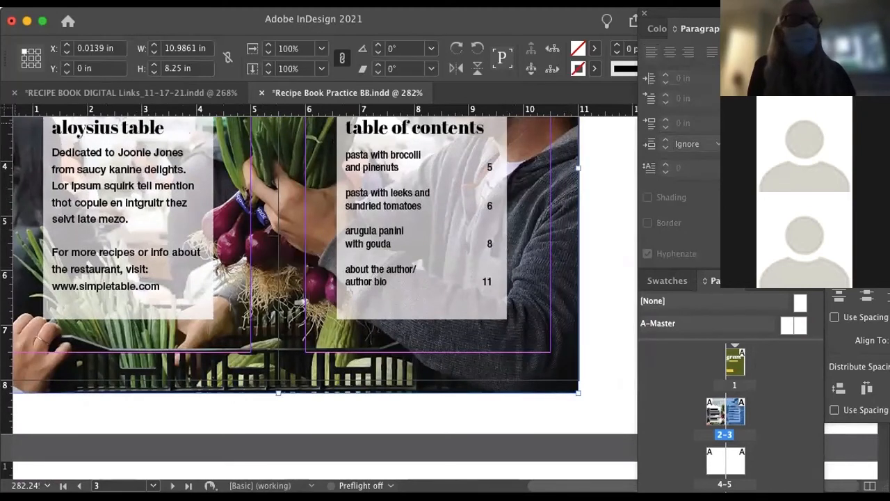
pyautogui.click(601, 337)
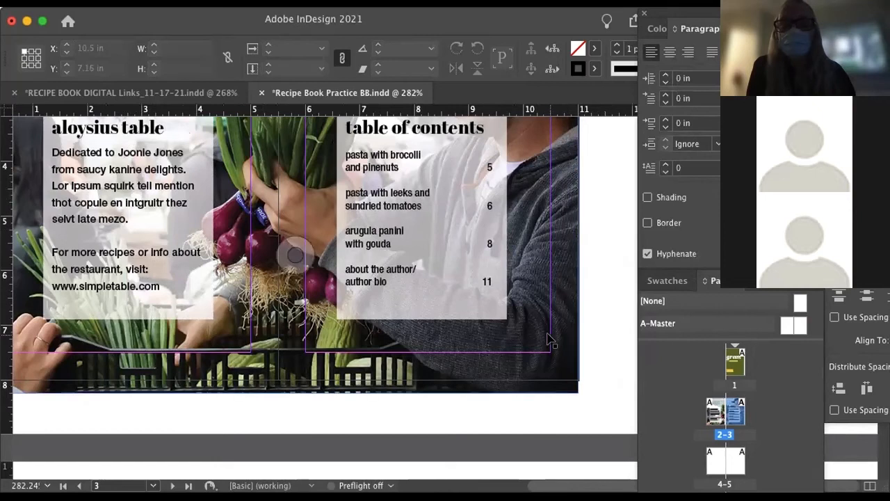
pyautogui.click(552, 341)
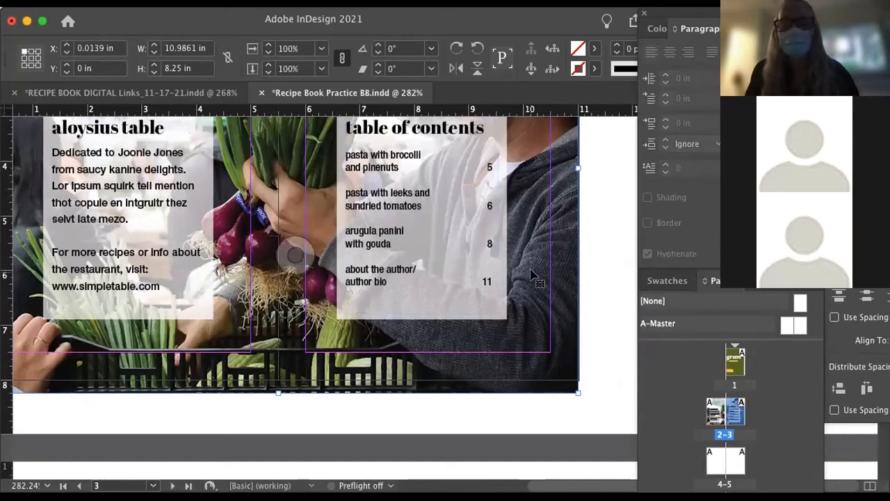
pyautogui.moveTo(279, 394); pyautogui.dragTo(268, 338)
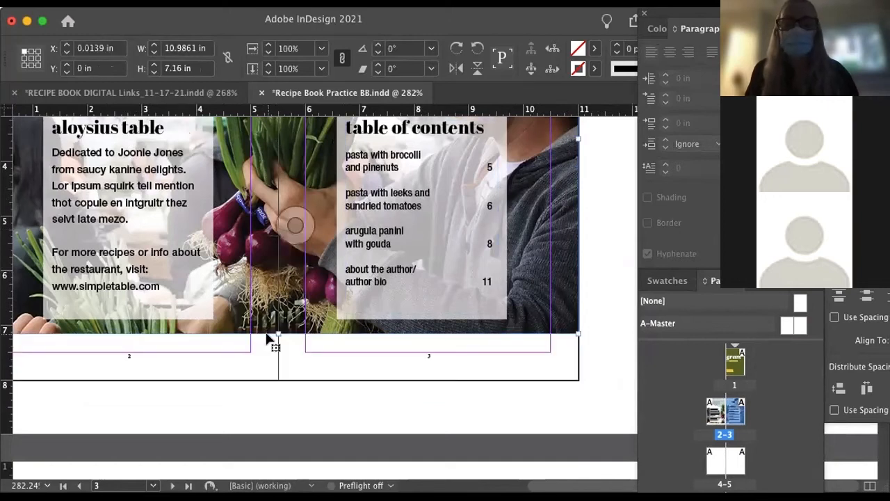
# Inspect the page number below the photo on page 3 and select its footer text frame
pyautogui.click(427, 358)
pyautogui.scroll(10, 427, 358)
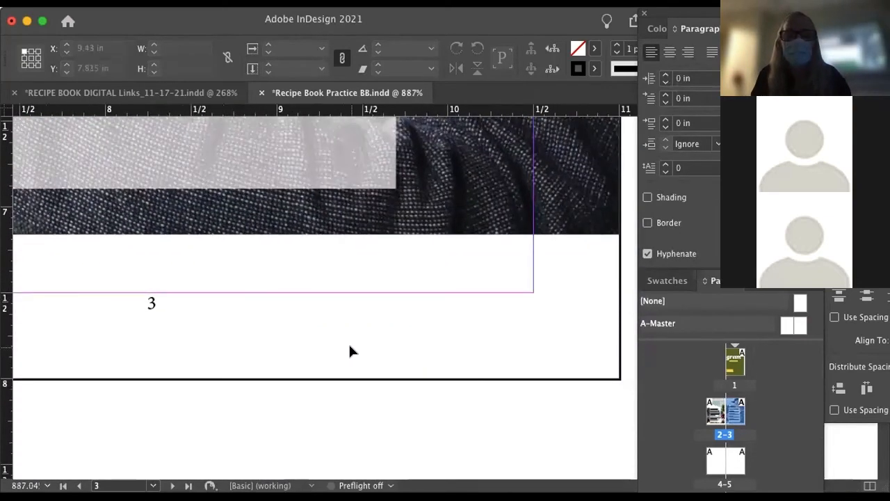
pyautogui.scroll(2, 350, 346)
pyautogui.hscroll(-5, 349, 346)
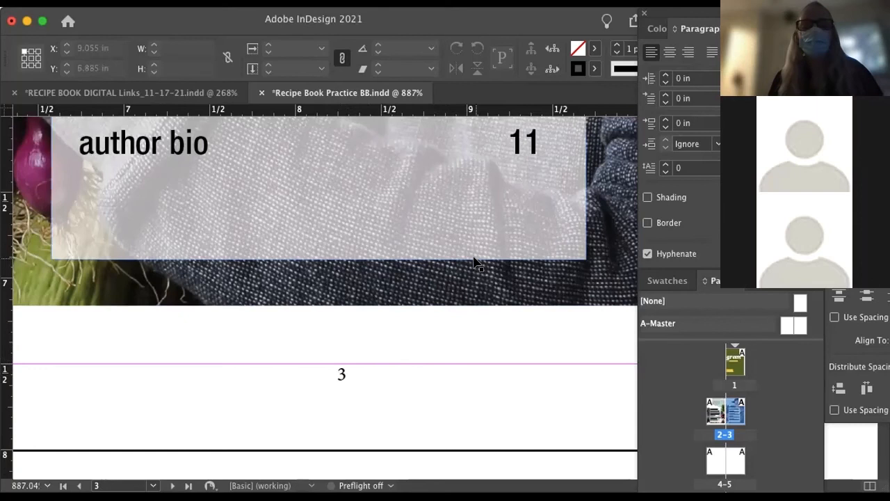
pyautogui.scroll(-3, 475, 263)
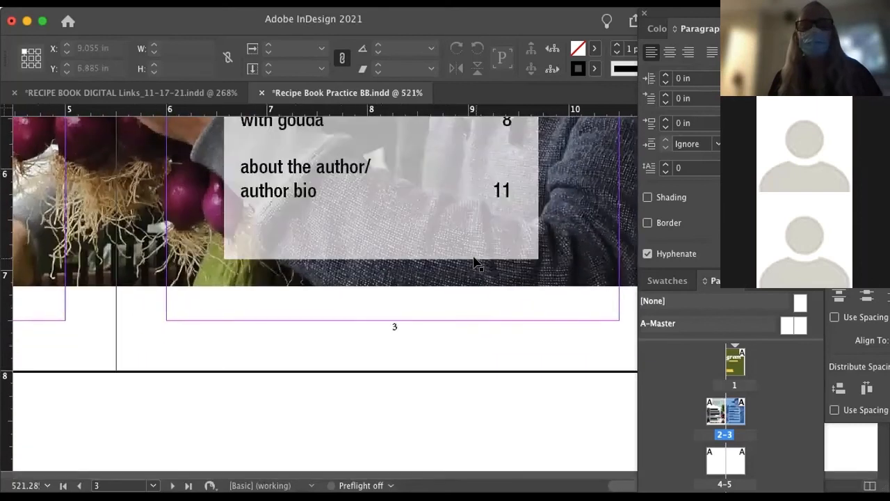
pyautogui.click(395, 328)
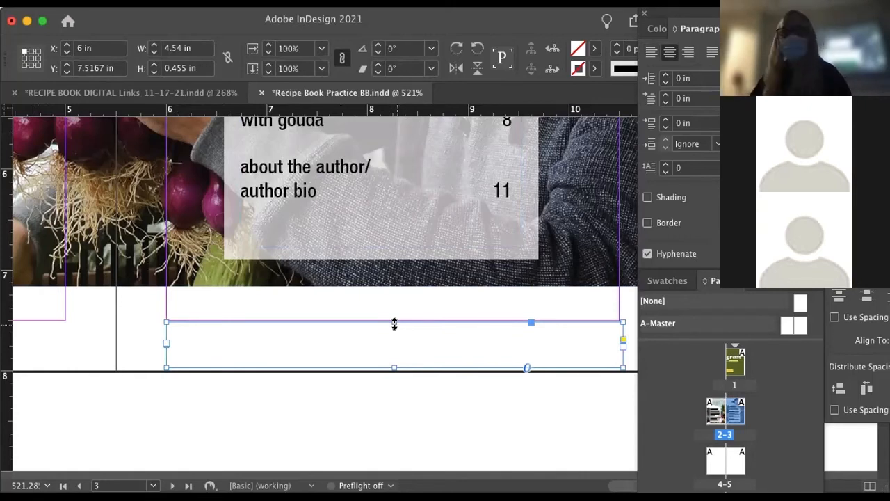
# Set the fill colour of the page number 3 in the footer to [Paper]
pyautogui.press('t')
pyautogui.doubleClick(393, 326)
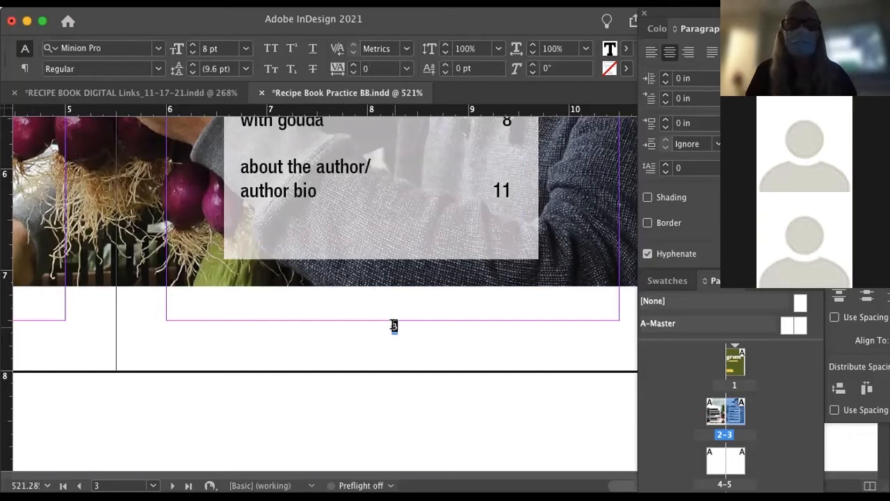
pyautogui.click(628, 48)
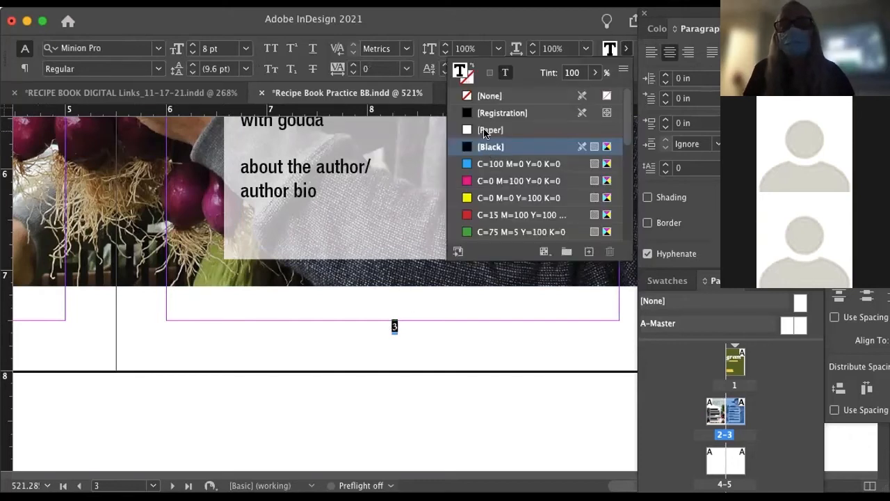
pyautogui.click(485, 131)
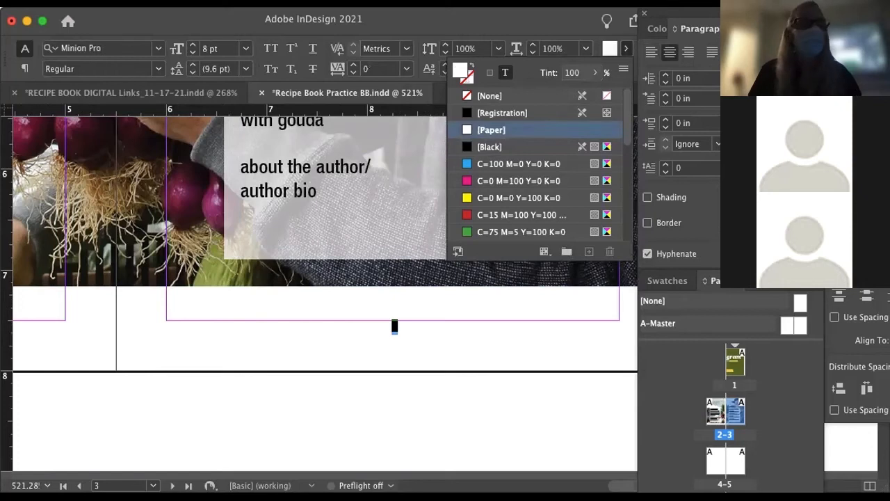
pyautogui.press('Escape')
pyautogui.press('Escape')
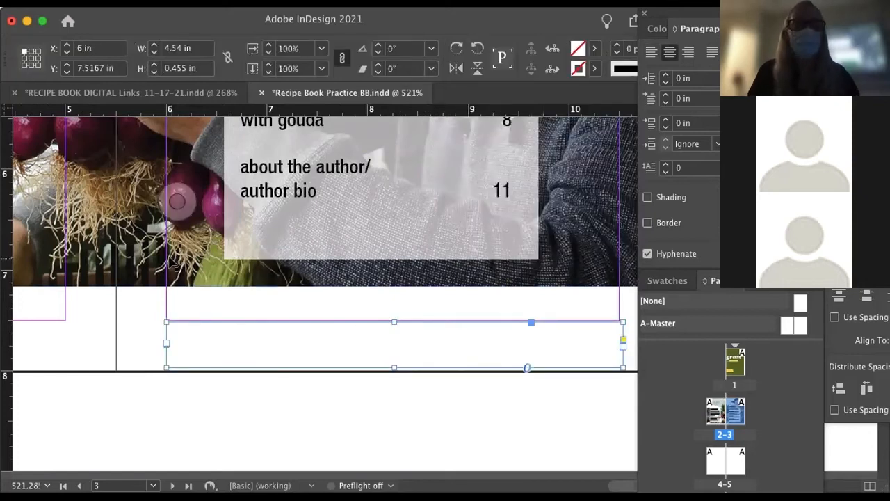
# Extend the background photo frame down to the bottom edge of spread 2–3, making it 8 in high, and preview the spread
pyautogui.click(150, 261)
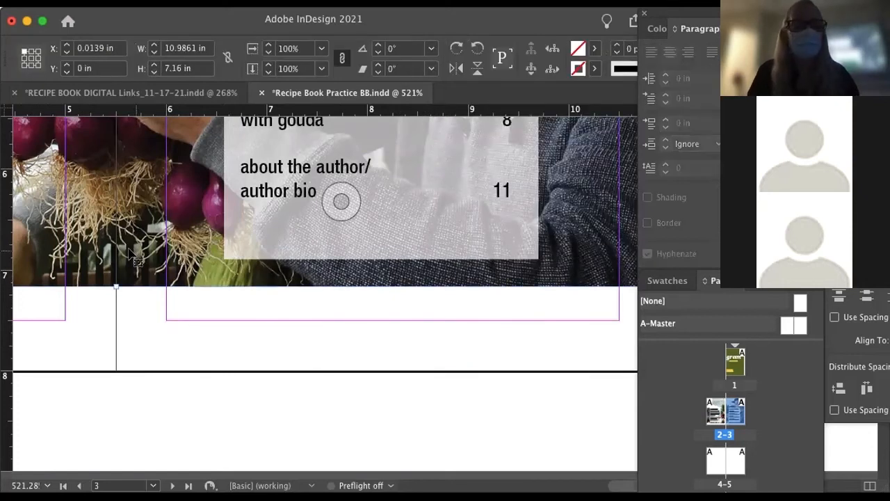
pyautogui.moveTo(117, 287); pyautogui.dragTo(118, 371)
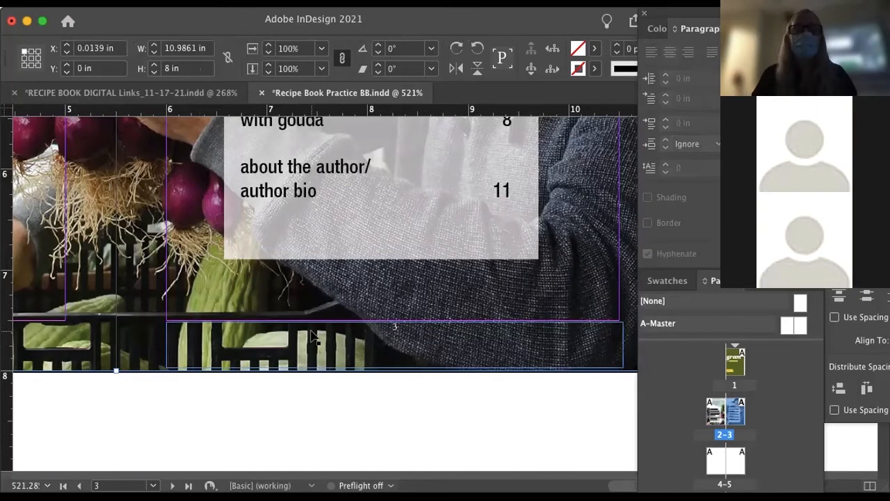
pyautogui.press('w')
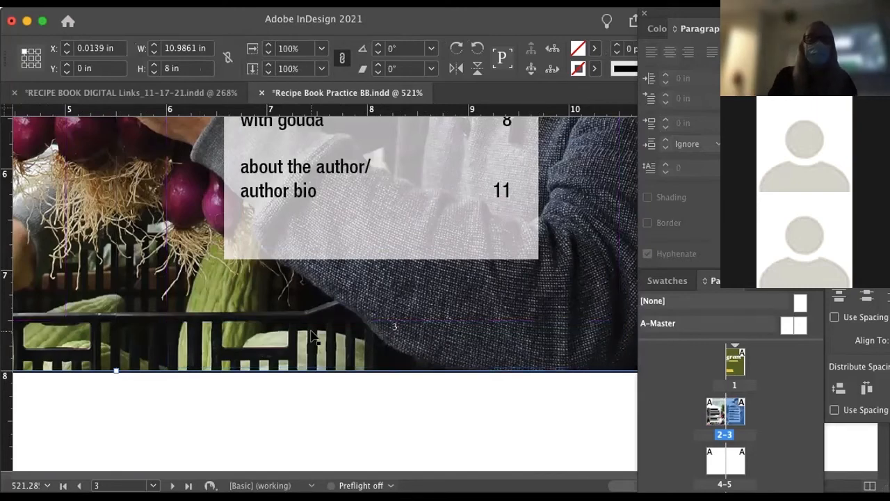
pyautogui.scroll(-3, 459, 351)
pyautogui.scroll(-3, 459, 352)
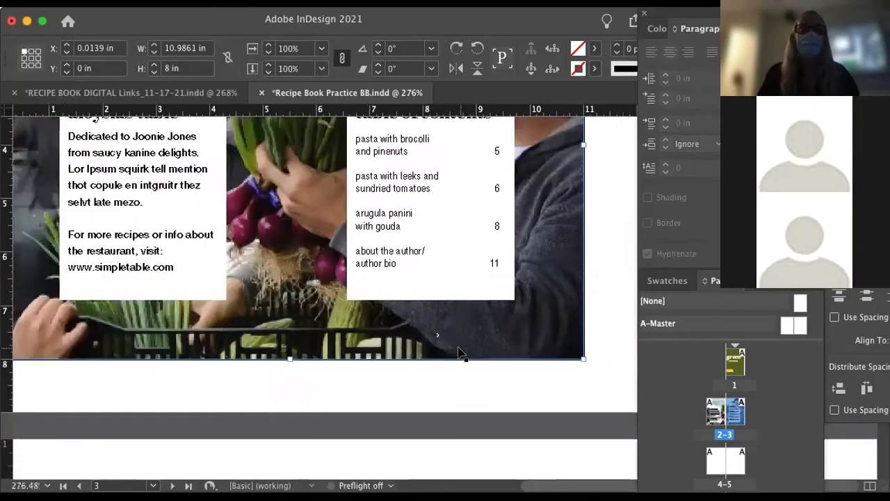
# Bring the blank spread 4–5 into view with nothing selected, and shift the application window and panels aside
pyautogui.scroll(-10, 330, 277)
pyautogui.scroll(1, 329, 277)
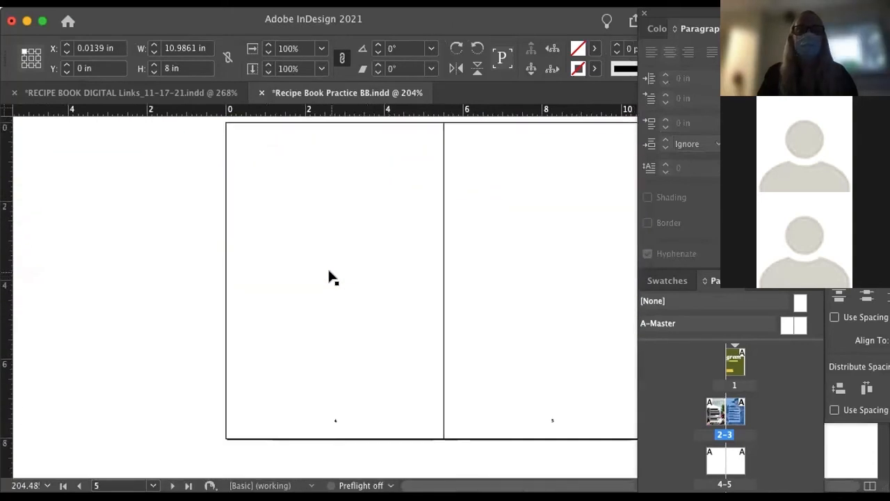
pyautogui.click(119, 179)
pyautogui.scroll(-1, 188, 149)
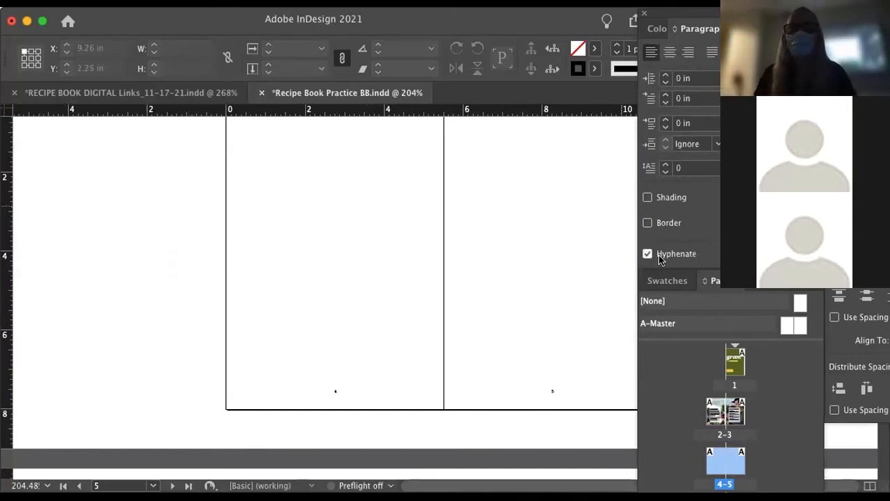
pyautogui.moveTo(473, 25); pyautogui.dragTo(776, 25)
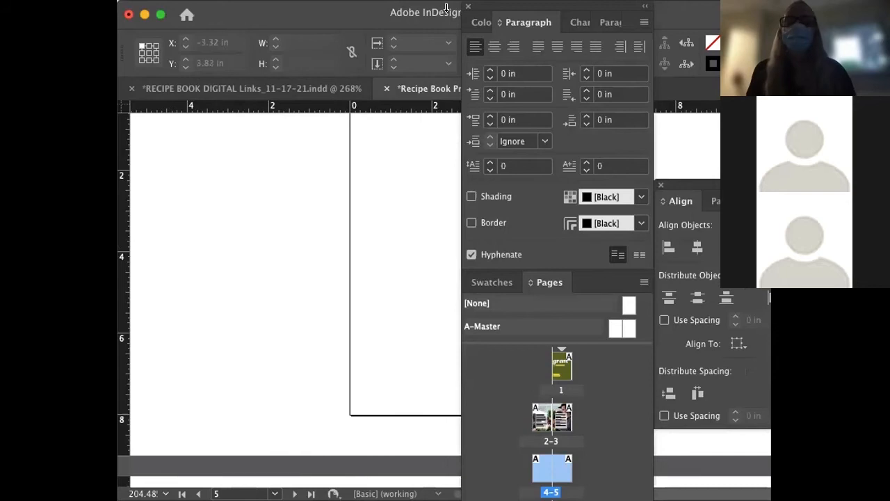
pyautogui.moveTo(533, 6); pyautogui.dragTo(559, 7)
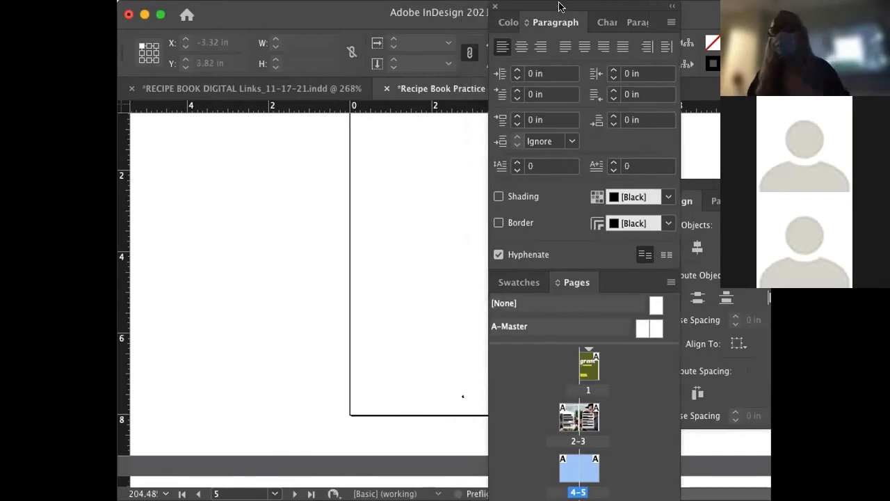
pyautogui.doubleClick(351, 8)
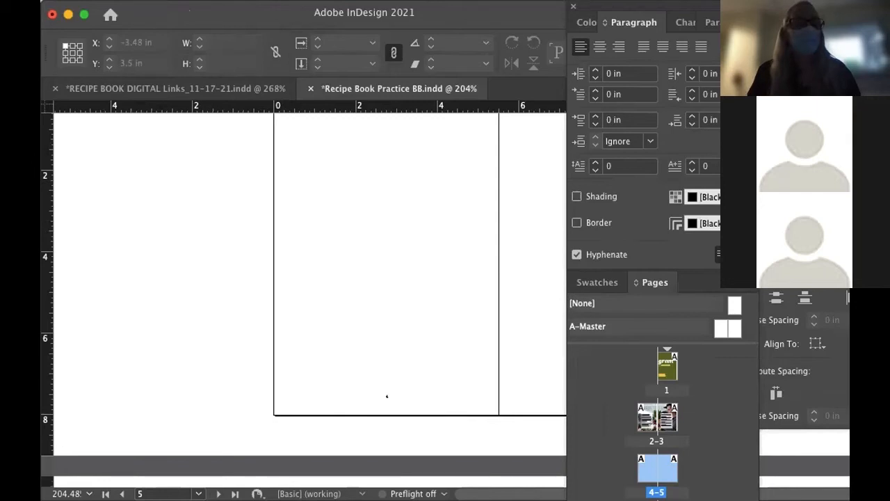
pyautogui.press('Tab')
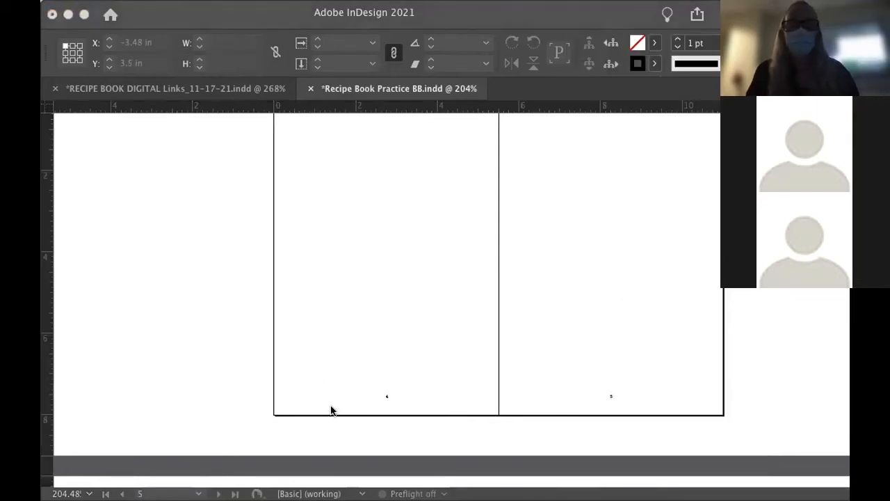
pyautogui.click(593, 481)
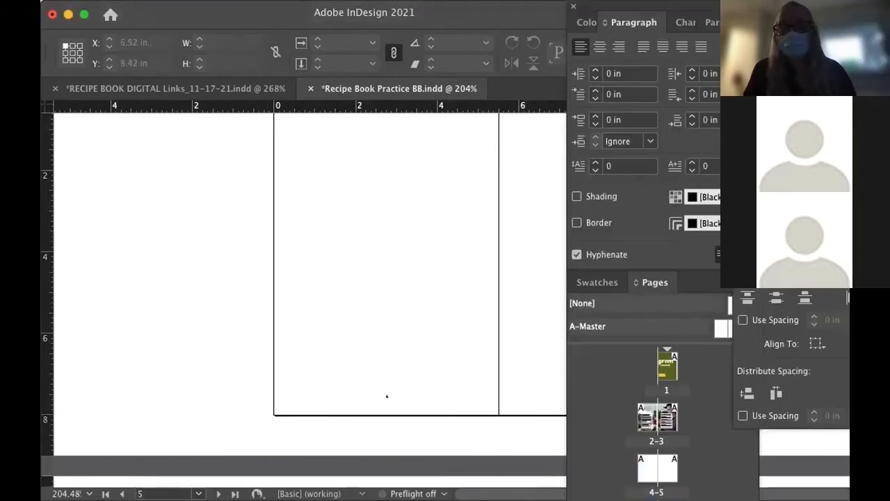
pyautogui.press('super+Tab')
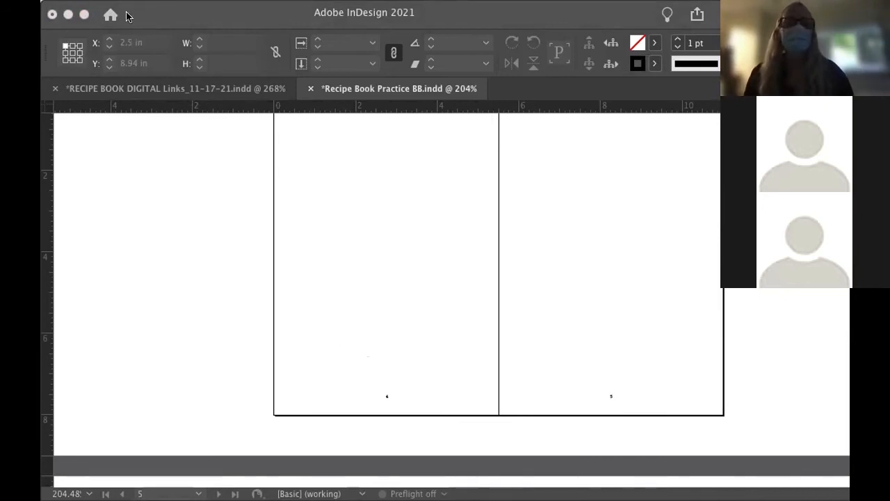
pyautogui.click(481, 239)
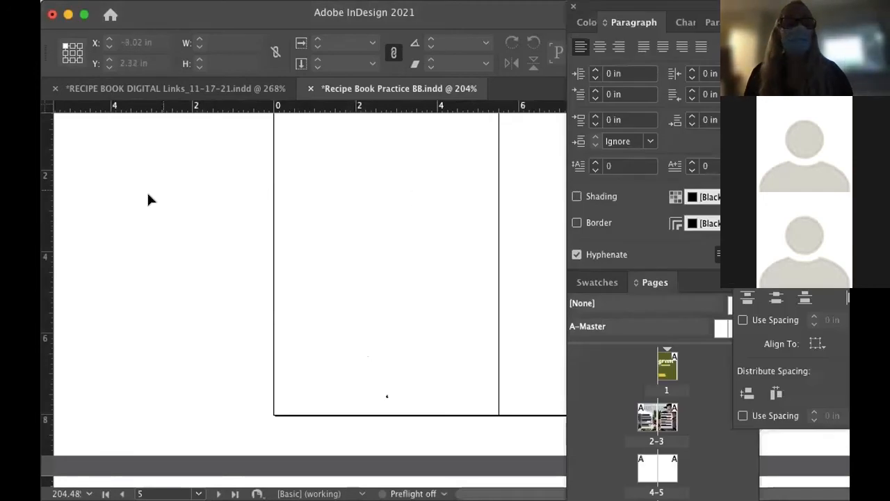
# Bring the salads & vegetables image in from outside the document and place it on spread 4–5
pyautogui.press('super+Tab')
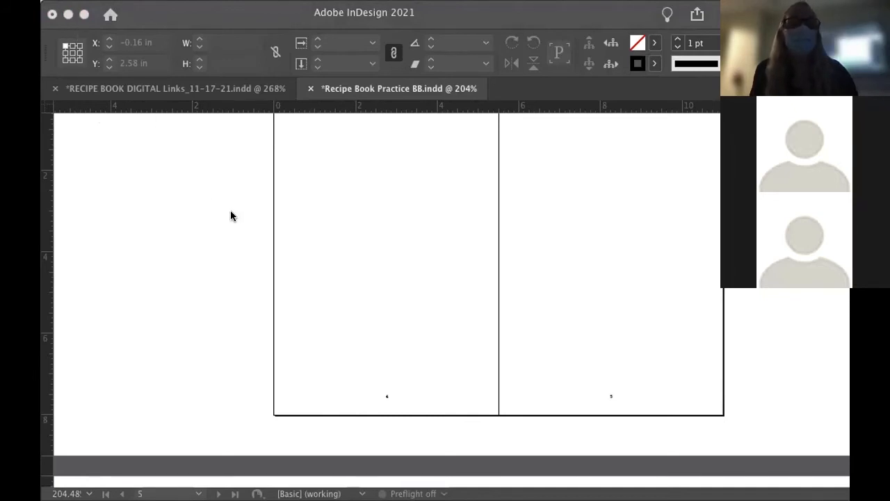
pyautogui.click(362, 259)
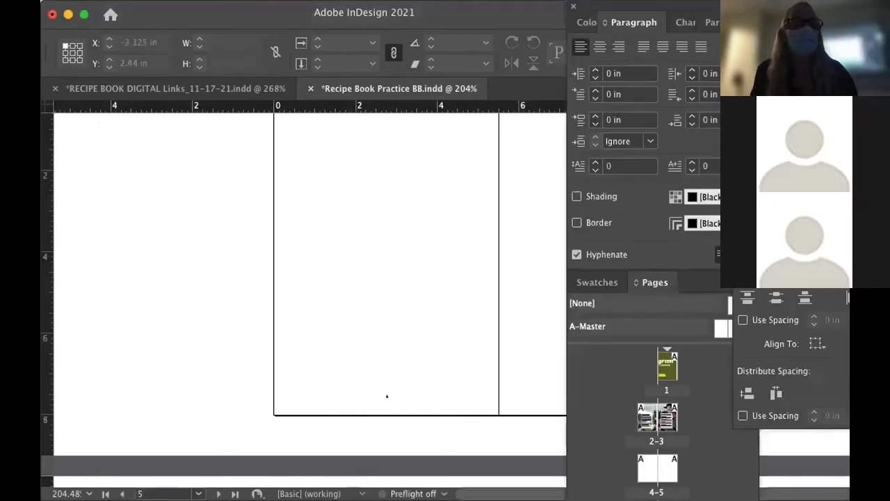
pyautogui.hscroll(-1, 324, 253)
pyautogui.moveTo(324, 253); pyautogui.dragTo(323, 253)
pyautogui.scroll(-3, 302, 246)
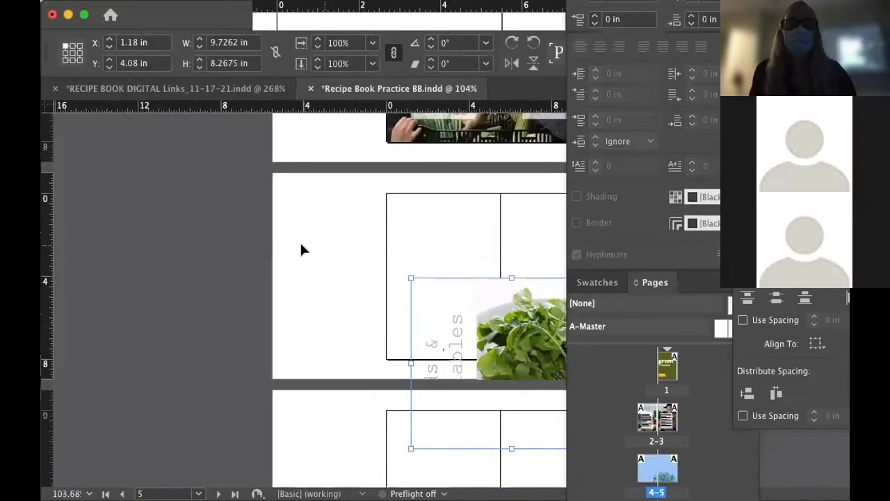
# Move the salads & vegetables image over page 4 so its right edge meets the spine, at about X -4.23 in, Y -0.30 in
pyautogui.moveTo(508, 330); pyautogui.dragTo(394, 246)
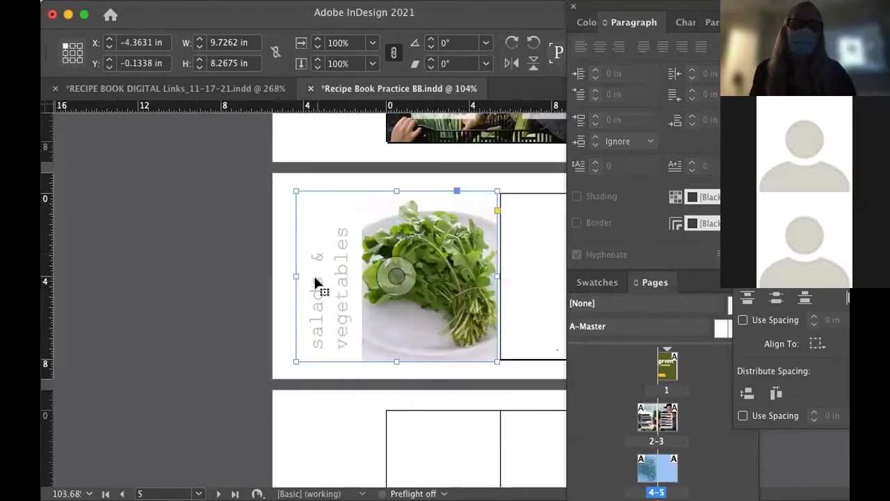
pyautogui.scroll(2, 361, 313)
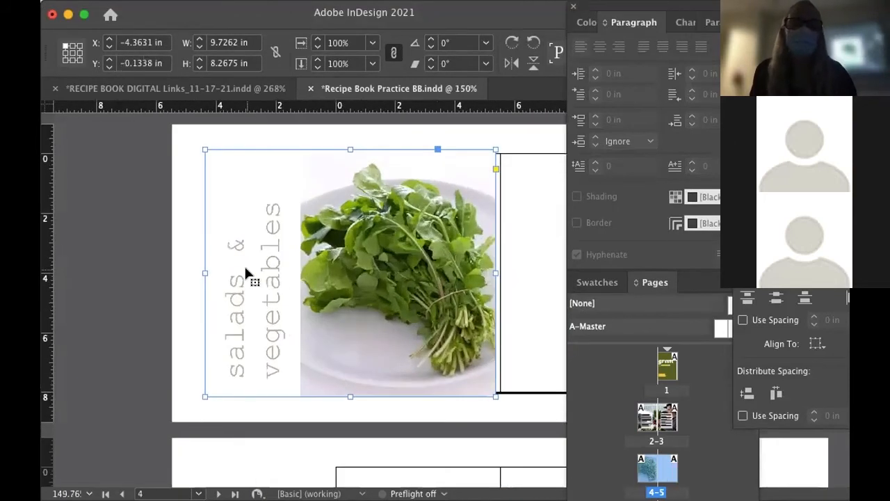
pyautogui.moveTo(357, 298); pyautogui.dragTo(361, 286)
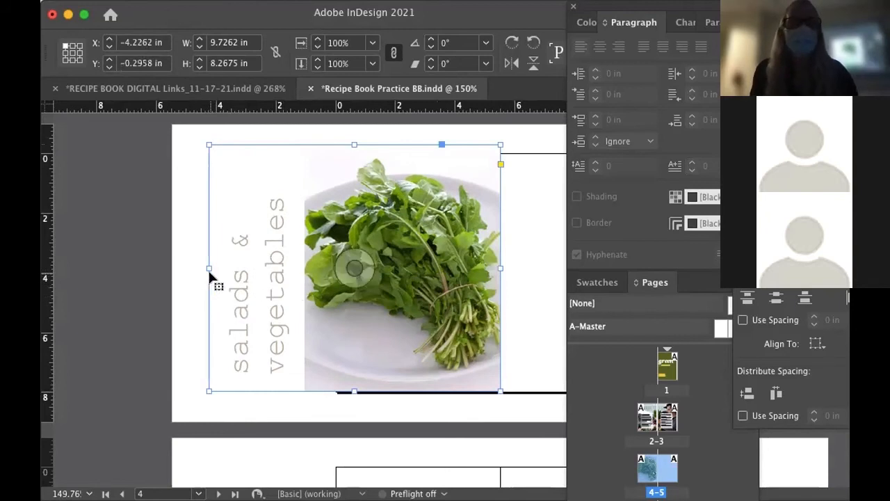
# Crop the image frame to page 4 at X 0 in, Y 0 in, making it 5.5 in wide and 8.06 in high
pyautogui.moveTo(209, 268); pyautogui.dragTo(336, 267)
pyautogui.moveTo(414, 144); pyautogui.dragTo(413, 152)
pyautogui.click(303, 196)
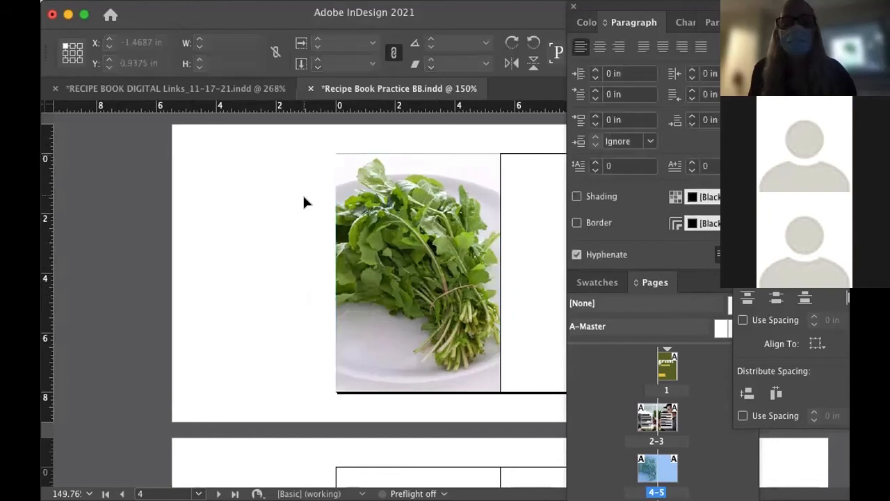
pyautogui.scroll(5, 389, 278)
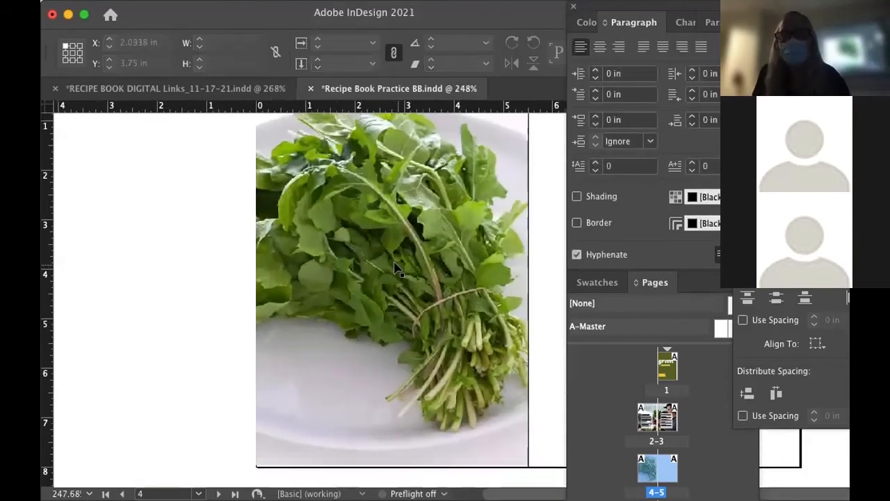
pyautogui.click(392, 288)
pyautogui.moveTo(392, 465); pyautogui.dragTo(392, 469)
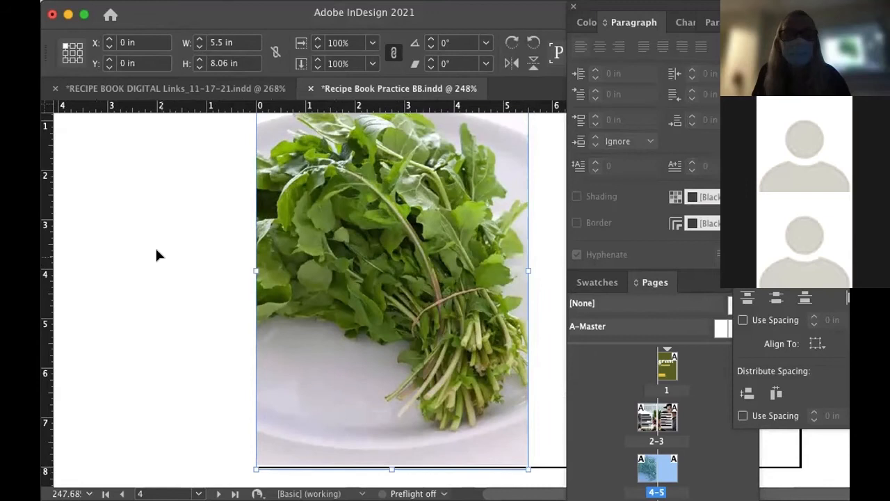
# Stretch the greens image inside its frame to about 9.74 by 8.42 in so it covers the frame's bottom edge
pyautogui.scroll(3, 390, 291)
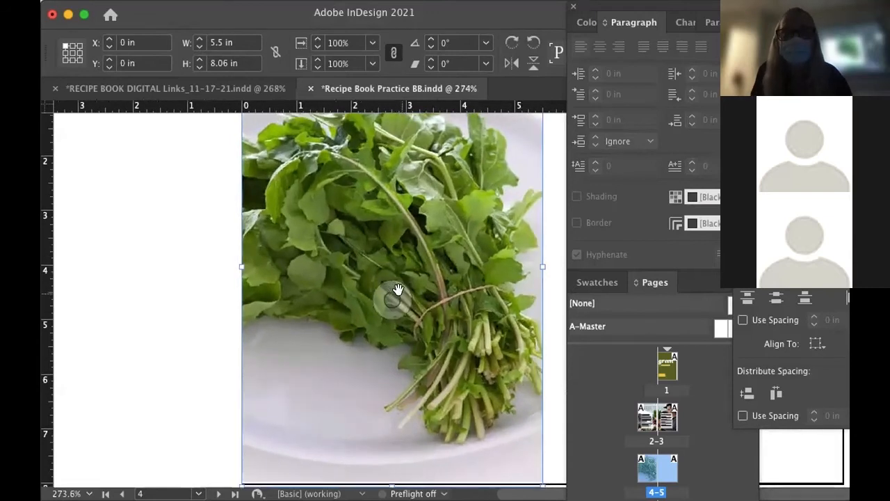
pyautogui.scroll(-3, 389, 291)
pyautogui.click(396, 287)
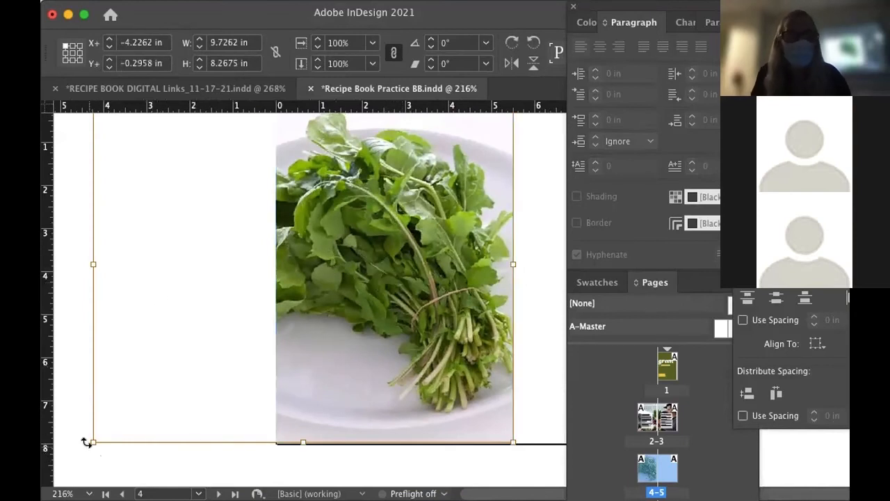
pyautogui.moveTo(91, 442); pyautogui.dragTo(91, 448)
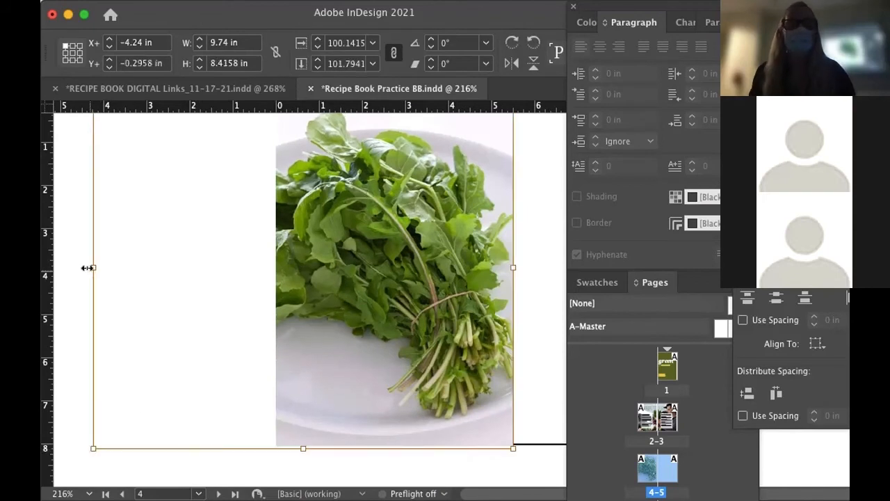
pyautogui.press('super+minus')
pyautogui.click(162, 195)
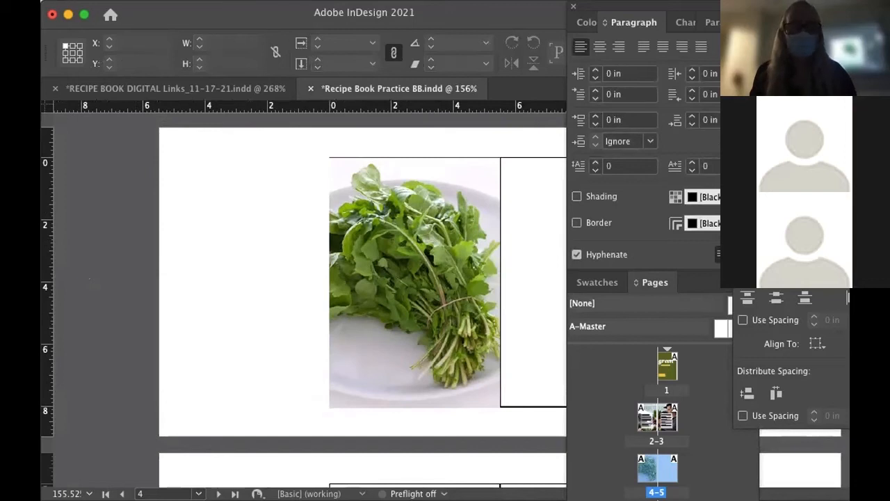
pyautogui.press('super+Tab')
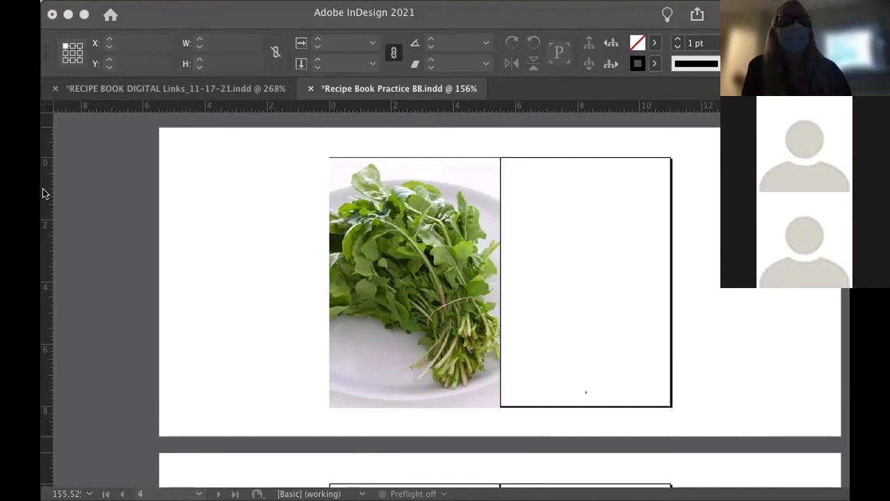
pyautogui.click(63, 197)
# Enlarge the document window and draw a text frame covering most of the blank page 5 with the Type tool
pyautogui.scroll(-1, 433, 245)
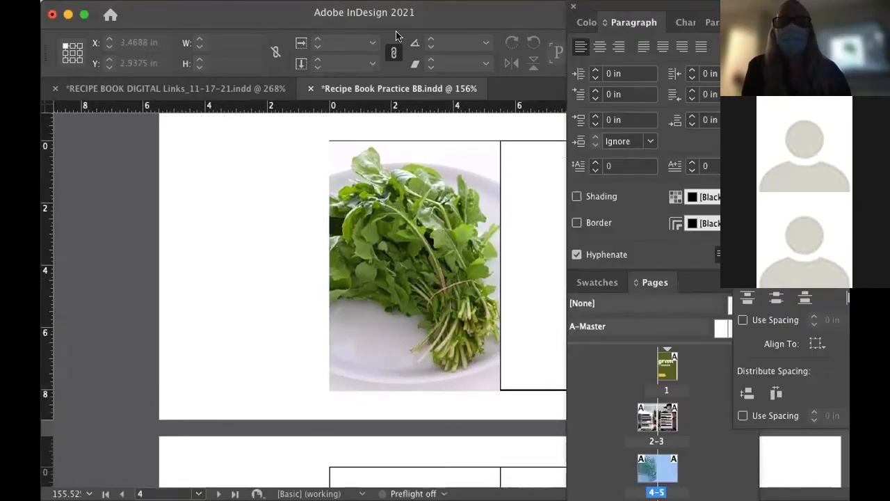
pyautogui.doubleClick(286, 14)
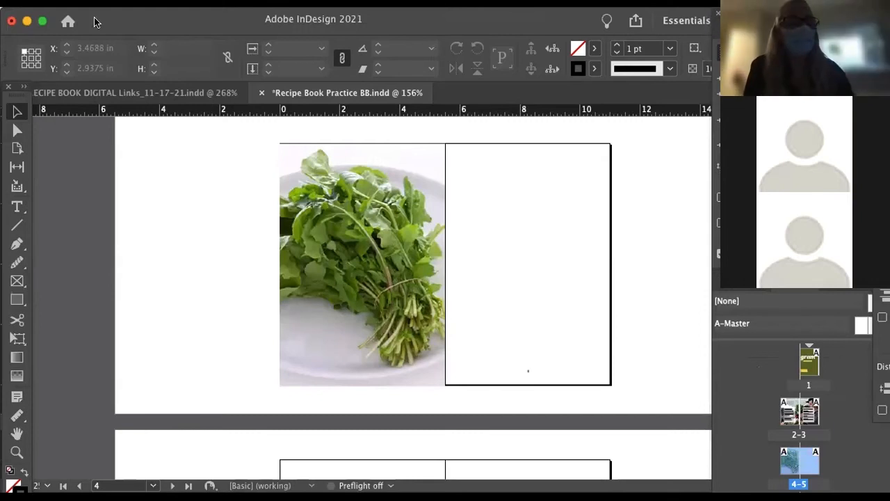
pyautogui.click(18, 207)
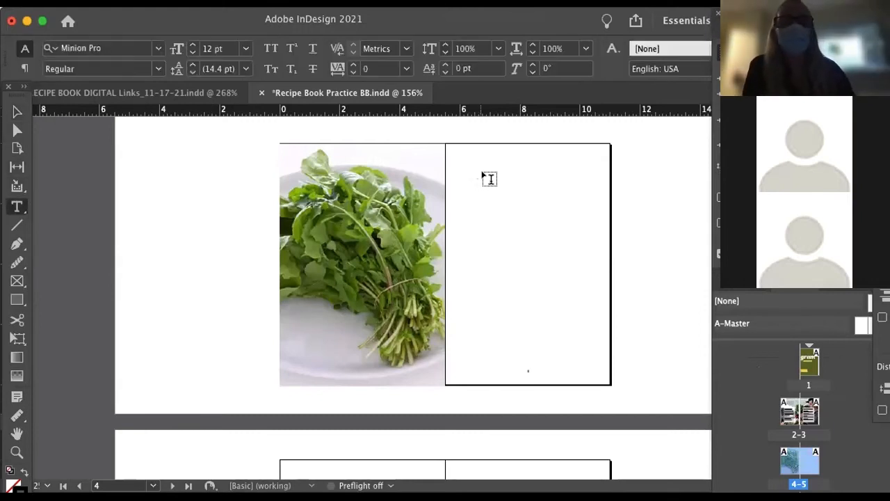
pyautogui.moveTo(465, 162); pyautogui.dragTo(591, 359)
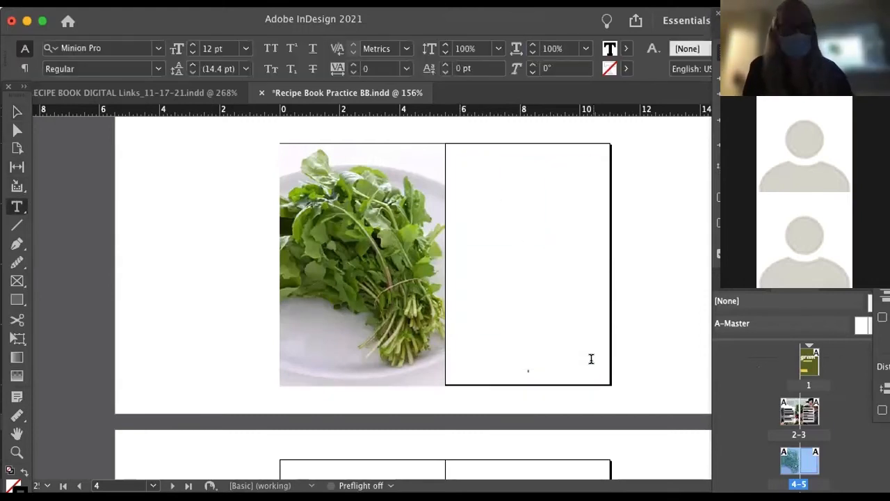
# Paste the copied pasta with broccoli and pinenuts recipe into the text frame on page 5
pyautogui.press('super+v')
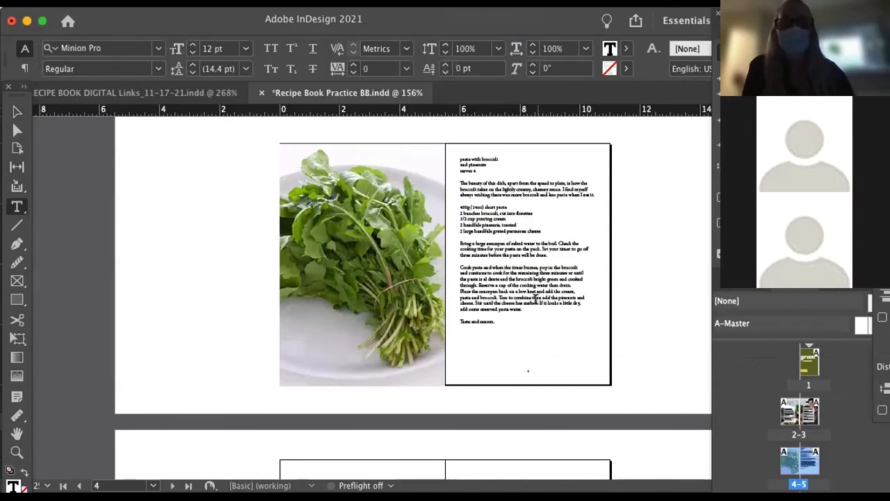
pyautogui.scroll(-5, 567, 356)
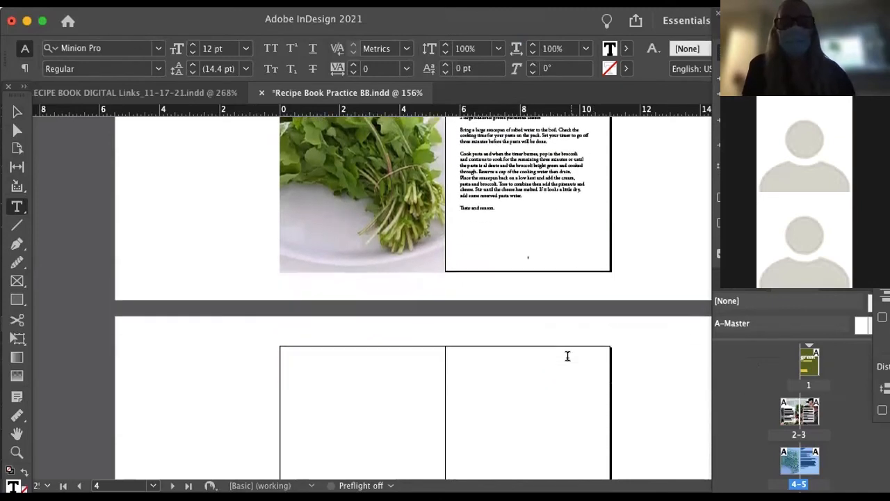
pyautogui.scroll(6, 568, 356)
pyautogui.scroll(6, 568, 356)
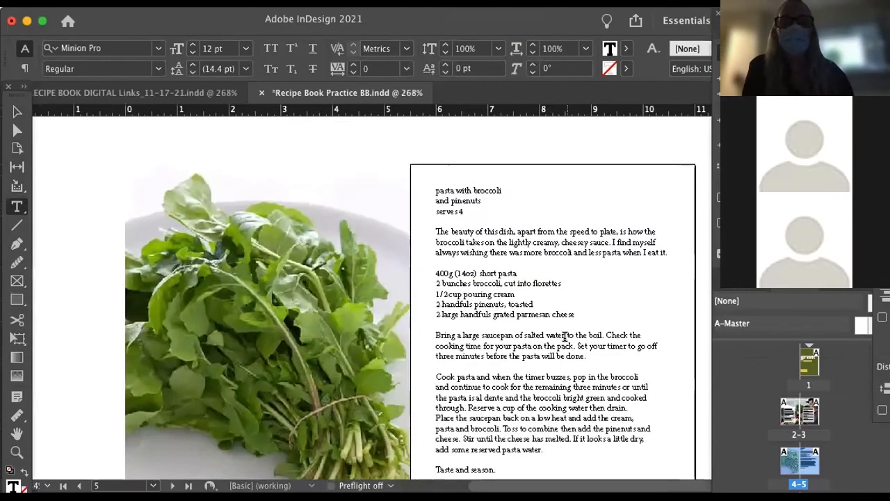
pyautogui.hscroll(1, 565, 337)
pyautogui.scroll(1, 565, 337)
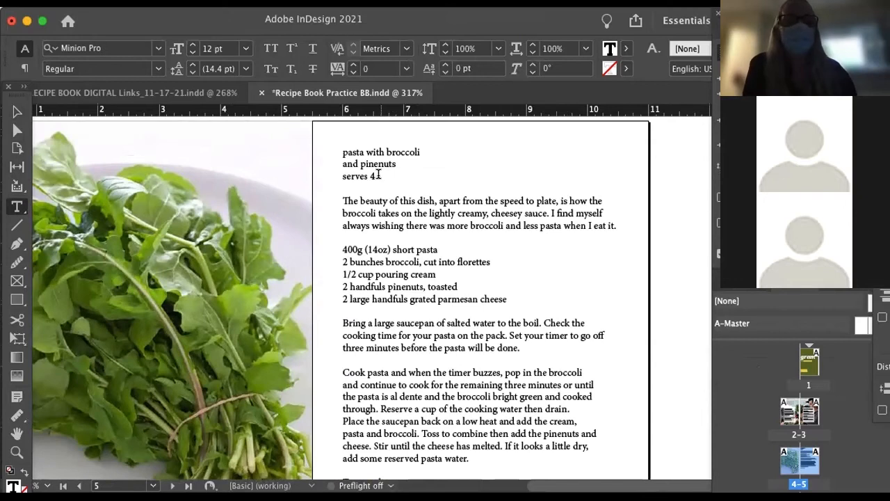
# Enlarge the two-line title "pasta with broccoli and pinenuts" to 28 pt, leaving out the "serves 4" line
pyautogui.moveTo(337, 151); pyautogui.dragTo(446, 173)
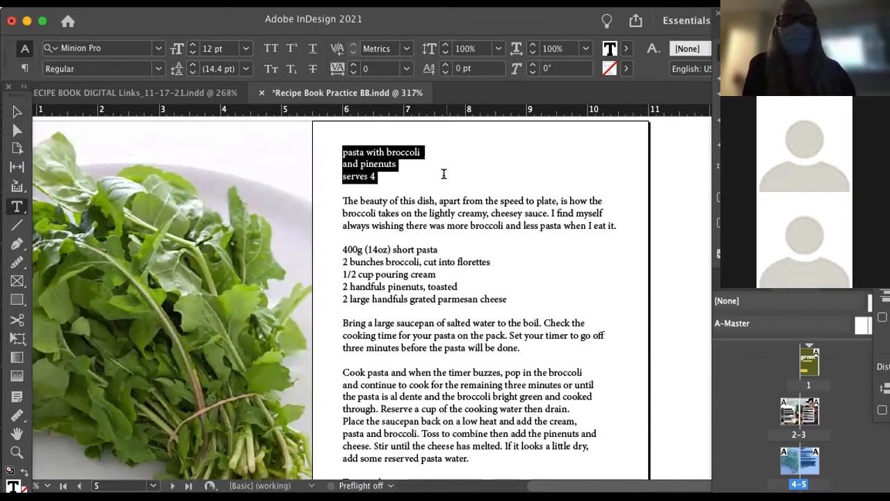
pyautogui.click(348, 149)
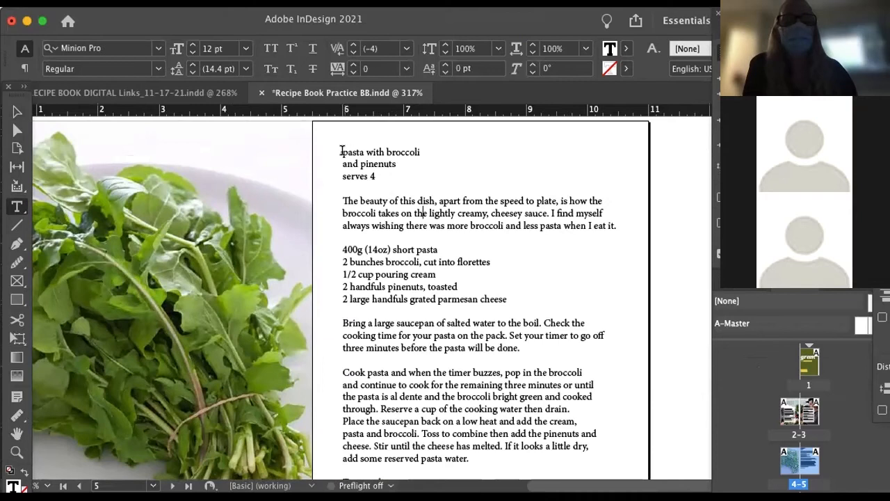
pyautogui.moveTo(341, 151); pyautogui.dragTo(408, 178)
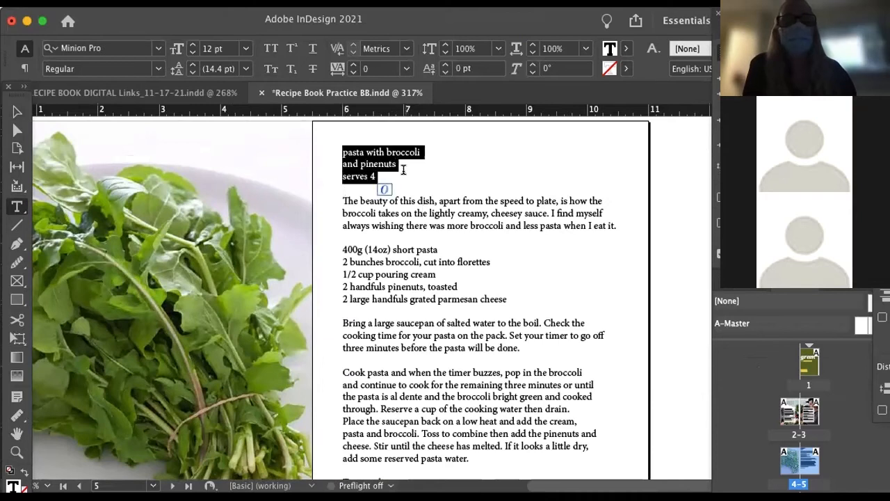
pyautogui.click(402, 169)
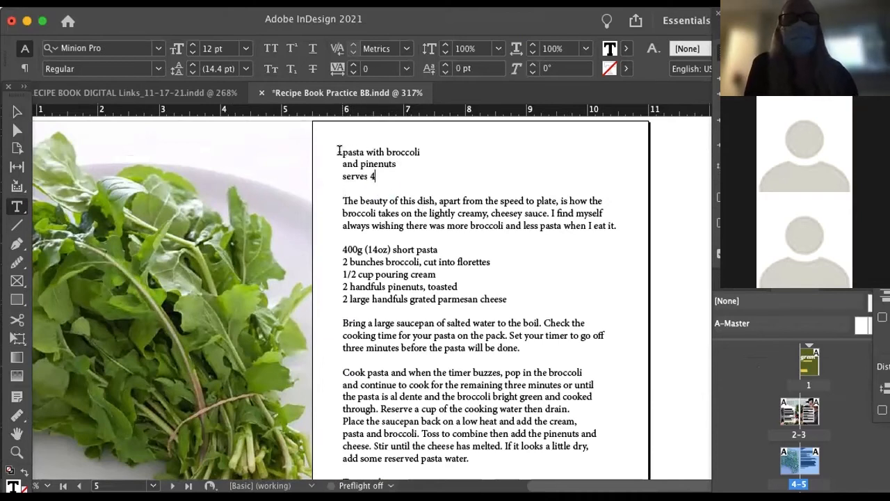
pyautogui.moveTo(341, 151); pyautogui.dragTo(397, 165)
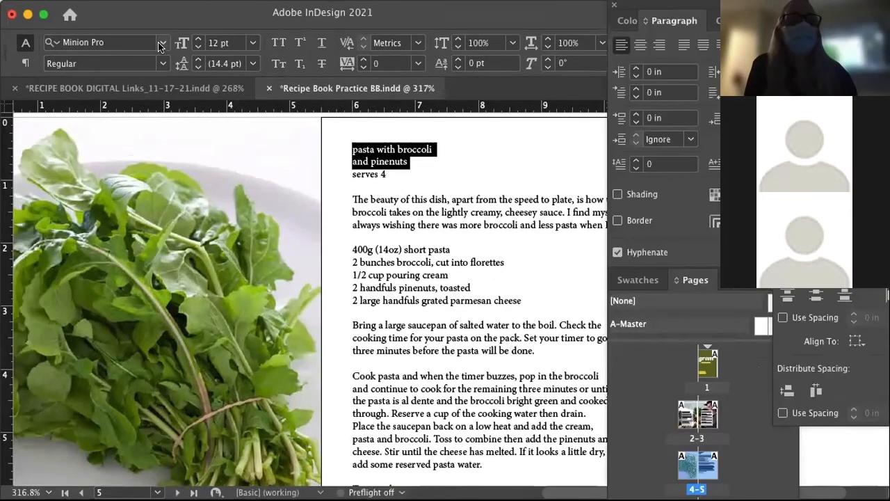
pyautogui.click(198, 39)
pyautogui.click(198, 39)
pyautogui.click(198, 39)
pyautogui.click(197, 39)
pyautogui.click(197, 39)
pyautogui.click(197, 39)
pyautogui.click(197, 39)
pyautogui.click(198, 39)
pyautogui.click(197, 38)
pyautogui.click(197, 39)
pyautogui.click(198, 39)
pyautogui.click(197, 39)
pyautogui.click(197, 39)
pyautogui.click(197, 39)
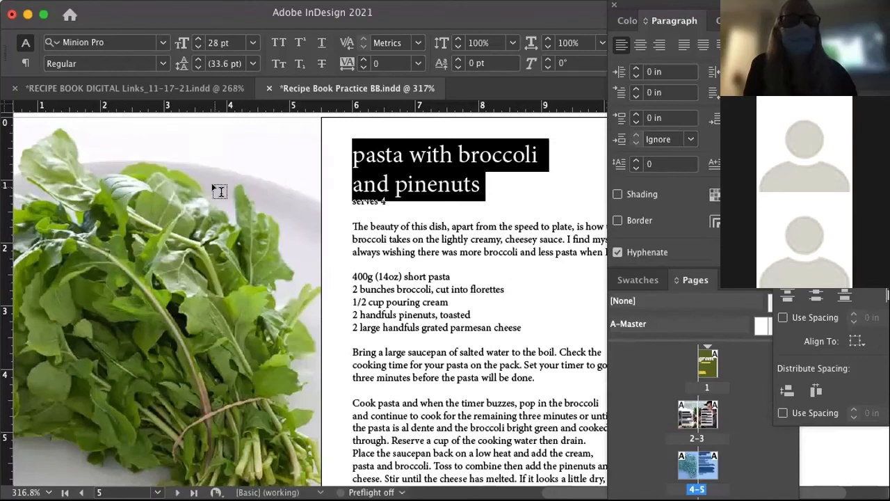
# Check which font and size the "aloysius table" heading uses on spread 2–3, and return to the recipe page
pyautogui.scroll(10, 220, 209)
pyautogui.scroll(2, 220, 216)
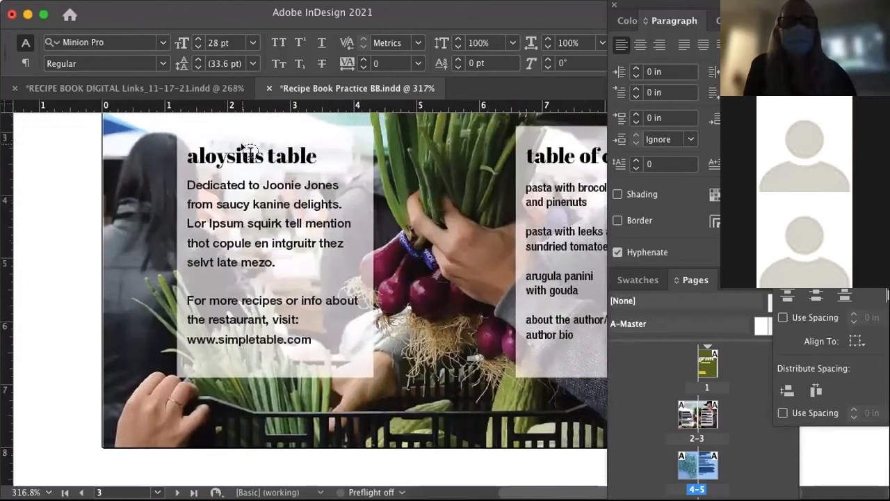
pyautogui.hscroll(3, 261, 150)
pyautogui.scroll(-1, 260, 151)
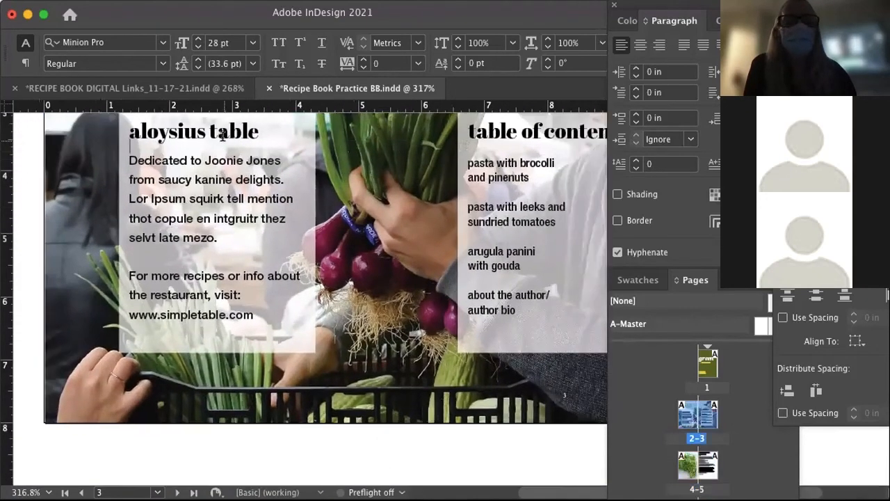
pyautogui.doubleClick(237, 175)
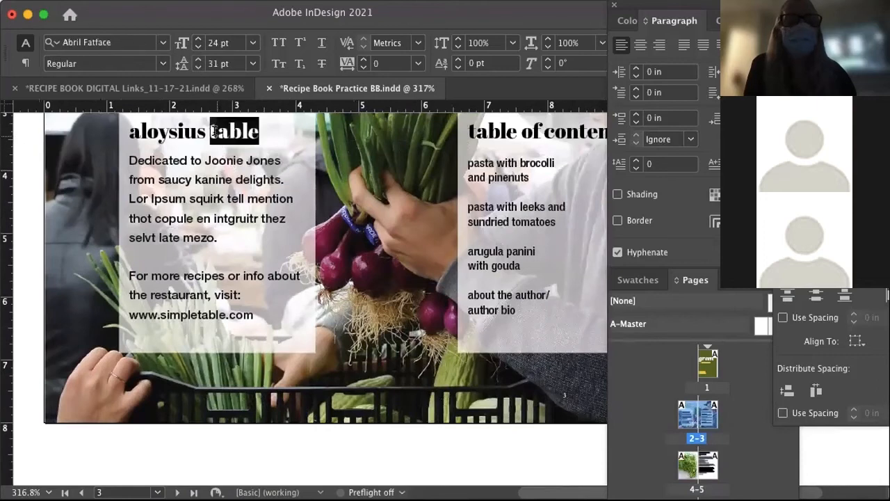
pyautogui.tripleClick(213, 136)
pyautogui.scroll(-2, 259, 151)
pyautogui.scroll(-15, 259, 152)
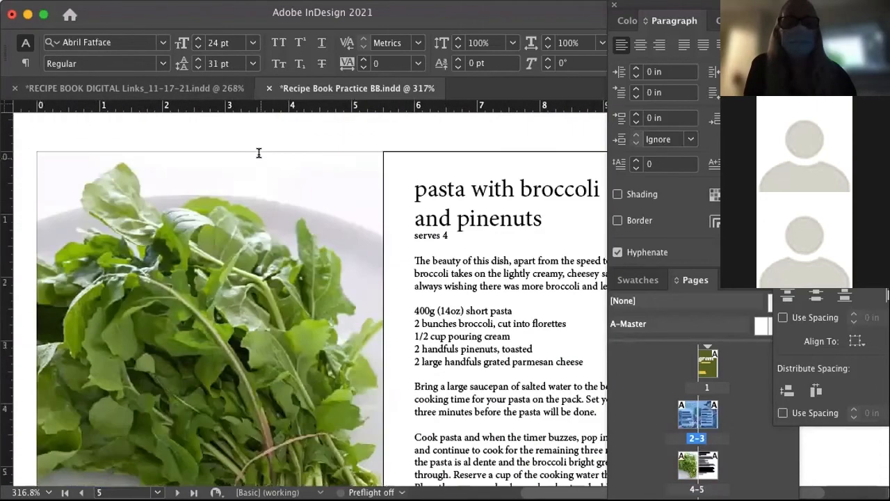
pyautogui.hscroll(4, 261, 154)
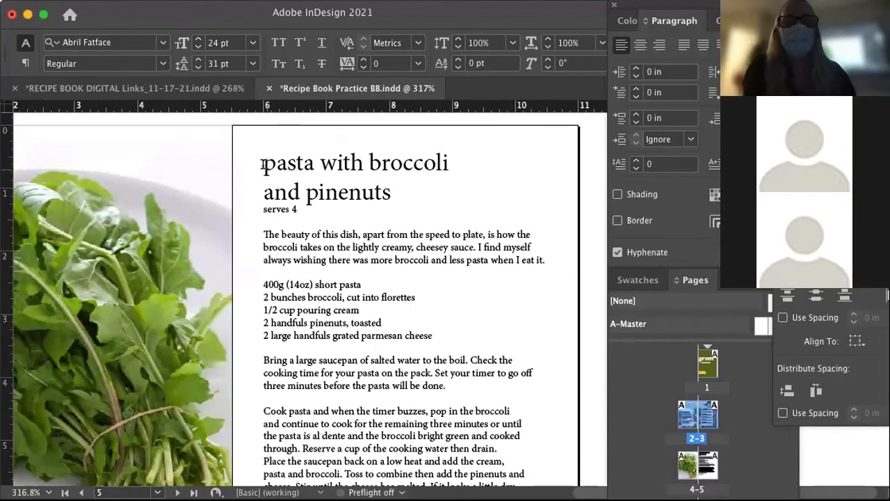
# Set the font of the recipe title on page 5 to Abril Fatface Regular
pyautogui.moveTo(263, 155); pyautogui.dragTo(407, 194)
pyautogui.click(125, 41)
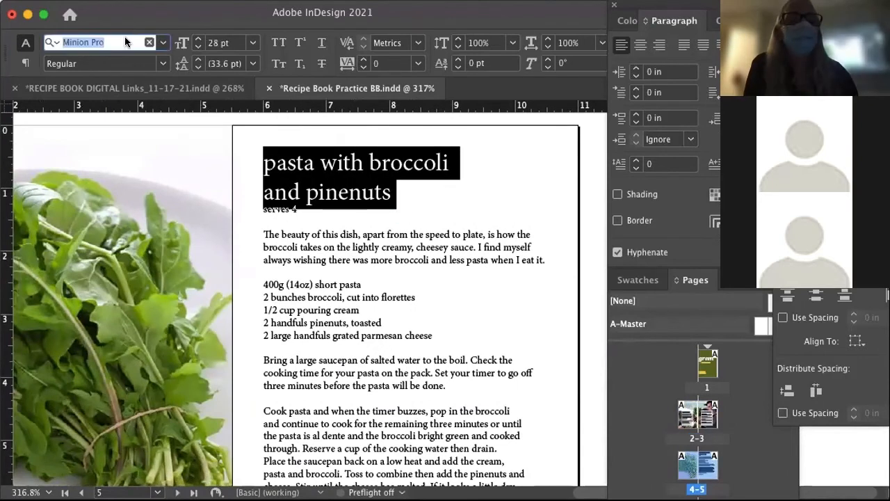
pyautogui.write('avi')
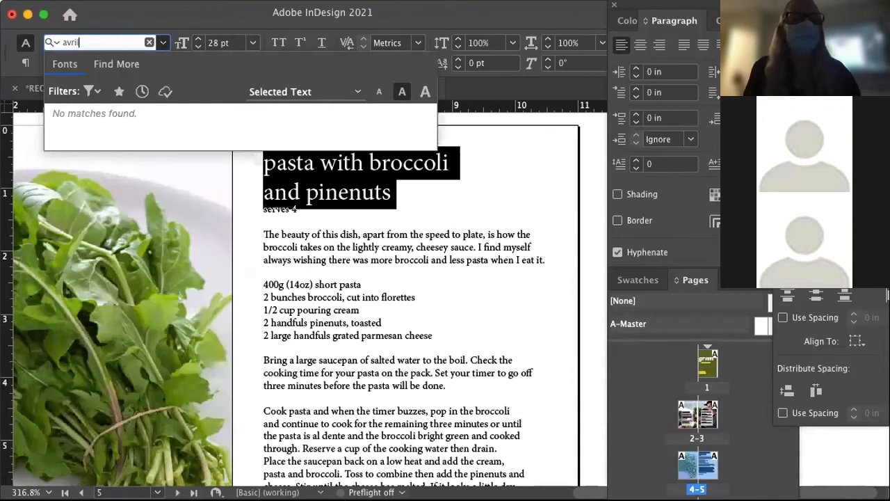
pyautogui.press('BackSpace')
pyautogui.press('BackSpace')
pyautogui.press('BackSpace')
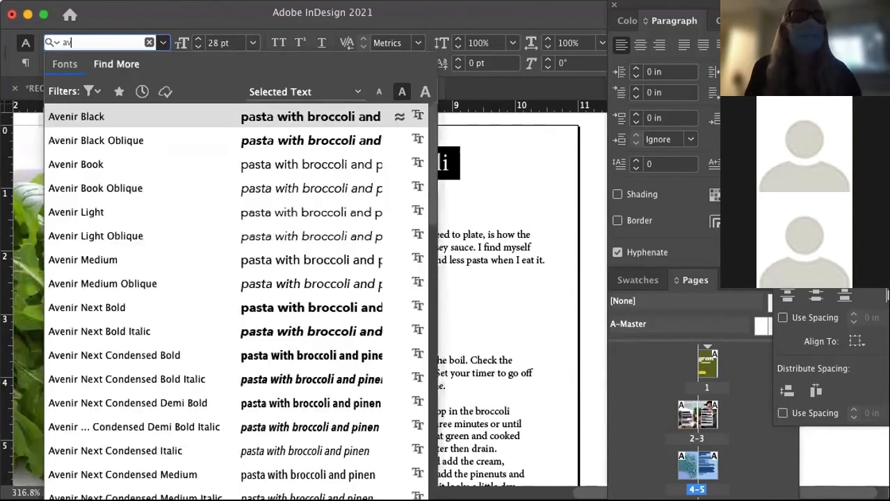
pyautogui.press('BackSpace')
pyautogui.write('b')
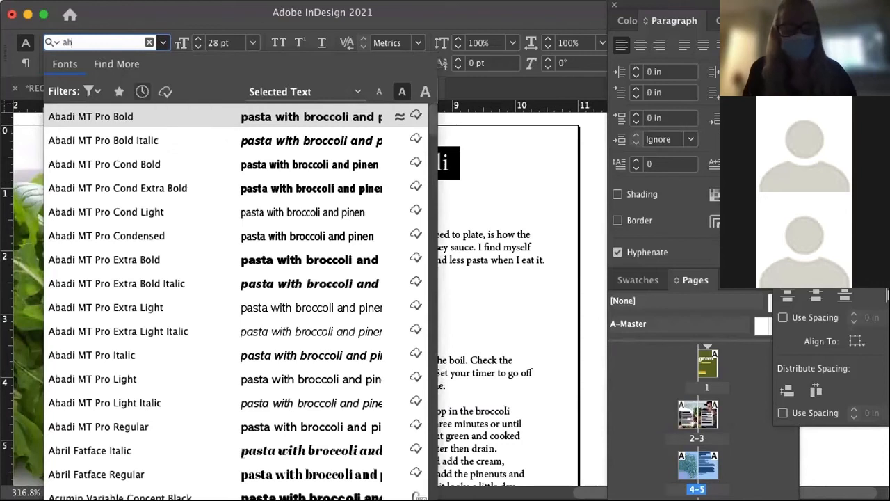
pyautogui.write('ri')
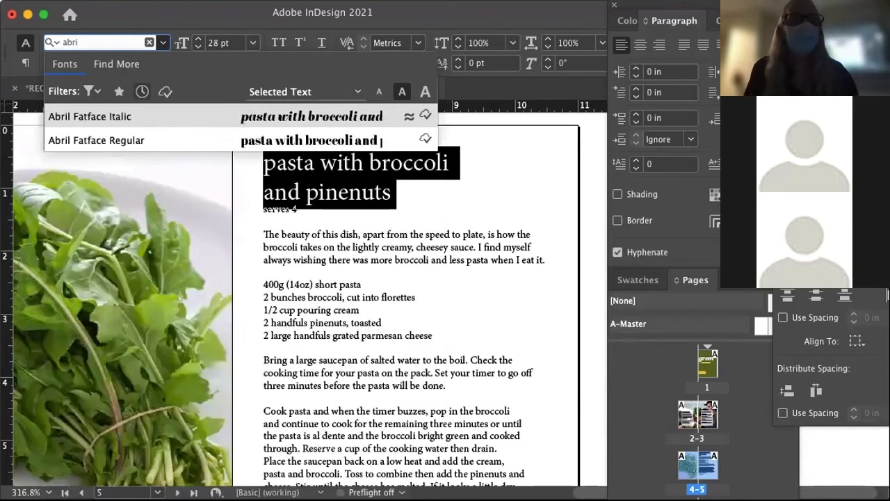
pyautogui.click(146, 142)
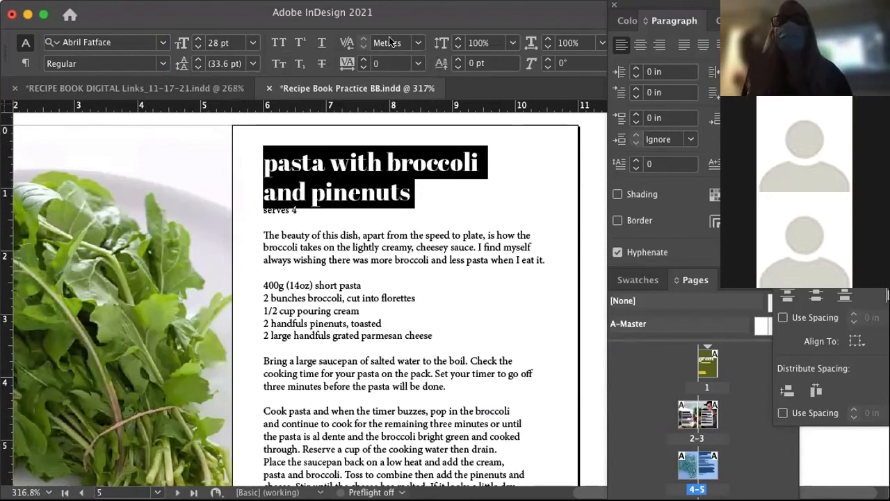
# Colour the recipe title with the PANTONE 7743 C swatch and move the floating Swatches panel off the page
pyautogui.click(629, 23)
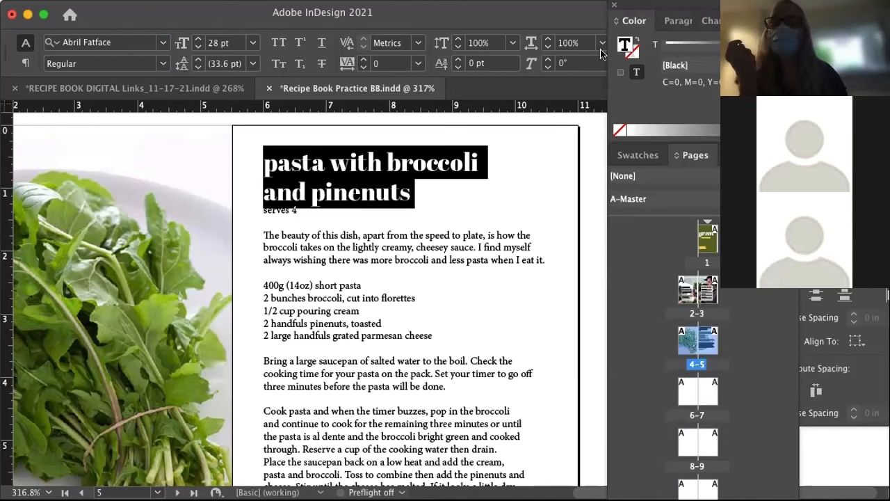
pyautogui.moveTo(625, 15); pyautogui.dragTo(537, 32)
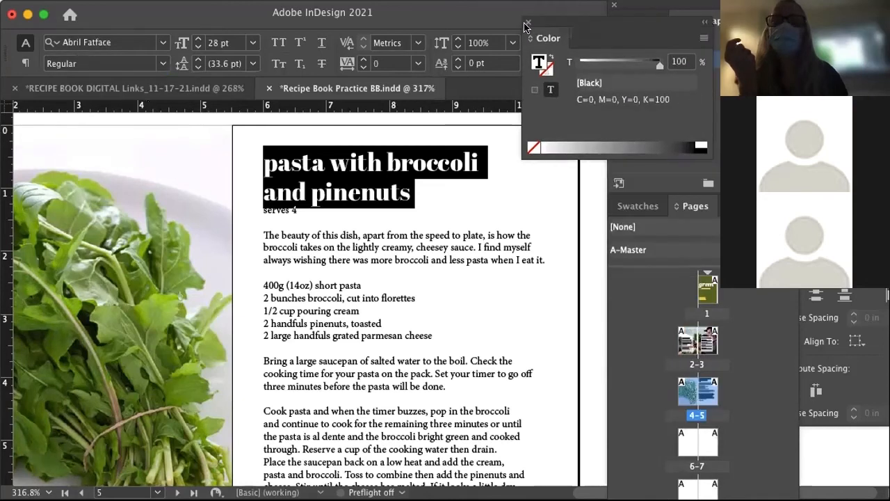
pyautogui.click(527, 23)
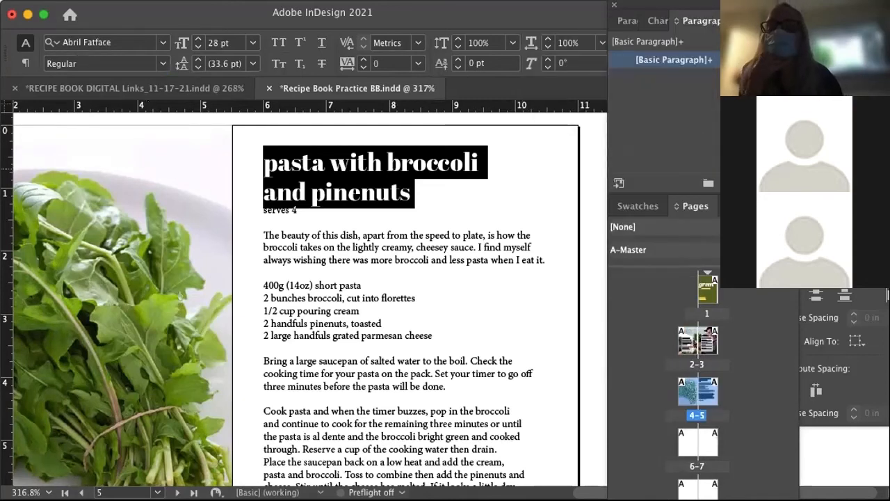
pyautogui.click(629, 207)
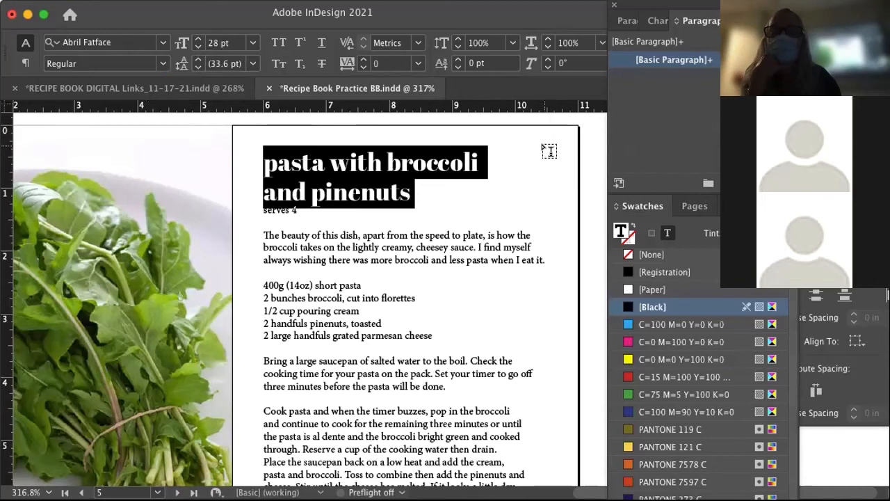
pyautogui.doubleClick(525, 21)
pyautogui.scroll(-2, 771, 395)
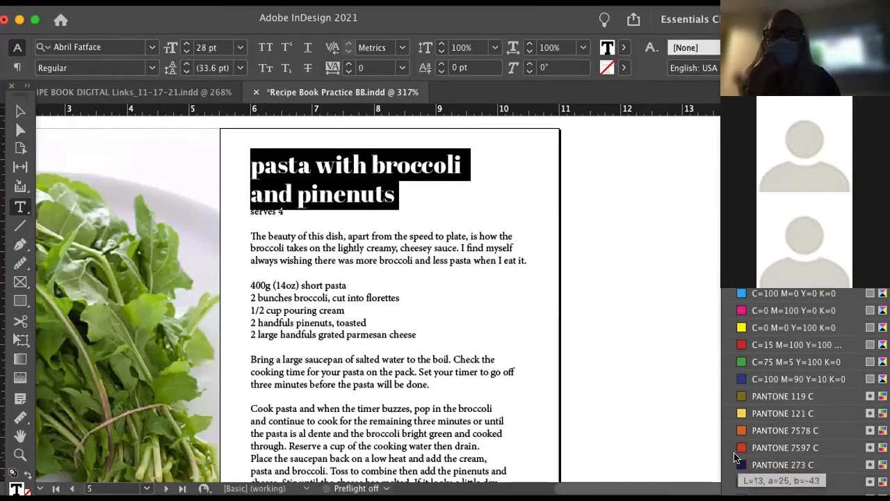
pyautogui.scroll(2, 745, 387)
pyautogui.scroll(-2, 745, 388)
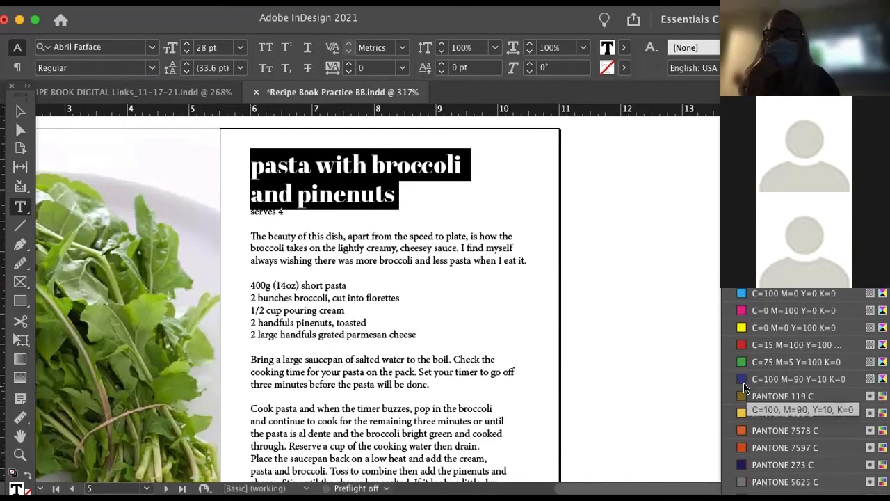
pyautogui.moveTo(765, 209); pyautogui.dragTo(596, 64)
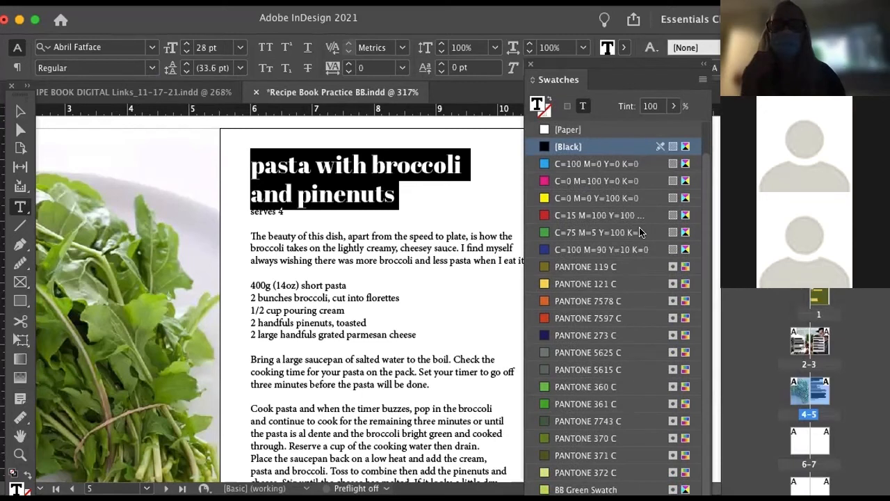
pyautogui.click(544, 424)
pyautogui.click(325, 237)
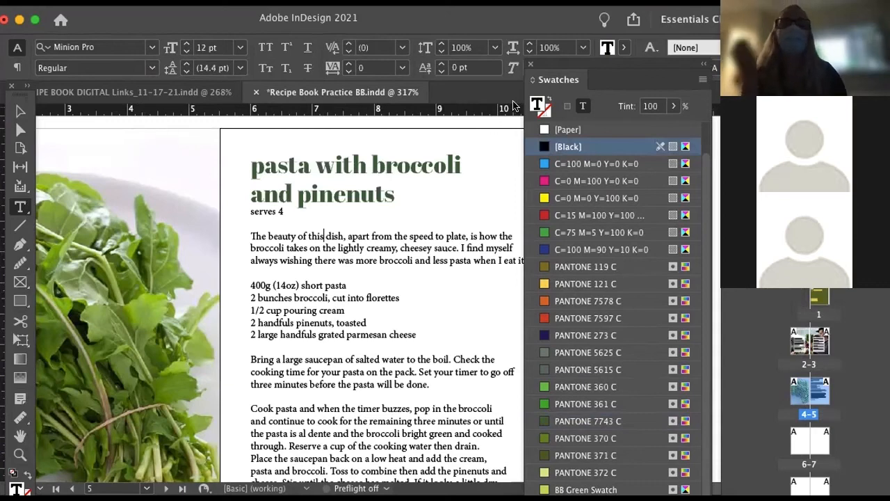
pyautogui.moveTo(630, 69); pyautogui.dragTo(884, 64)
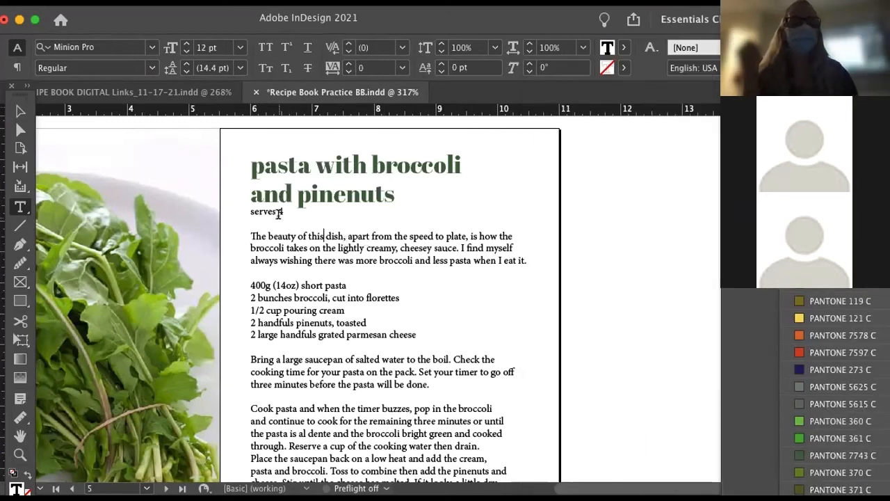
# Set the font of all recipe text below the title, from "serves 4" onward, to Helvetica LT Std Roman
pyautogui.moveTo(246, 212); pyautogui.dragTo(422, 241)
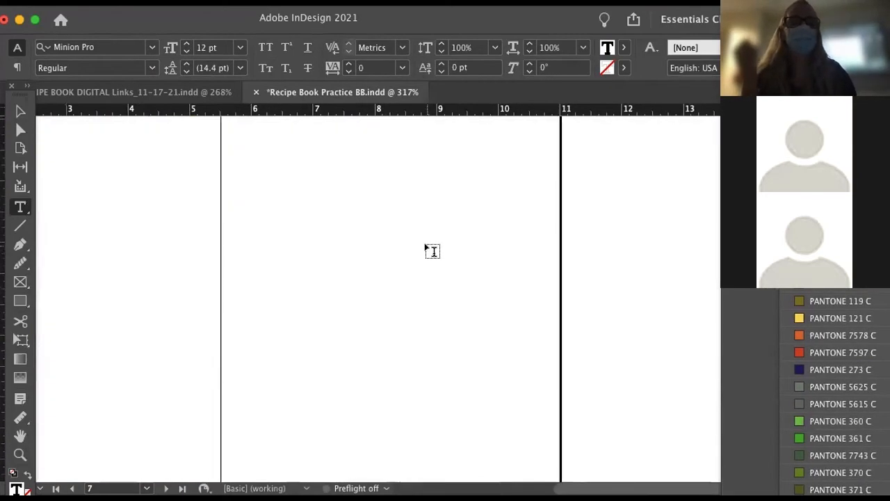
pyautogui.scroll(15, 433, 251)
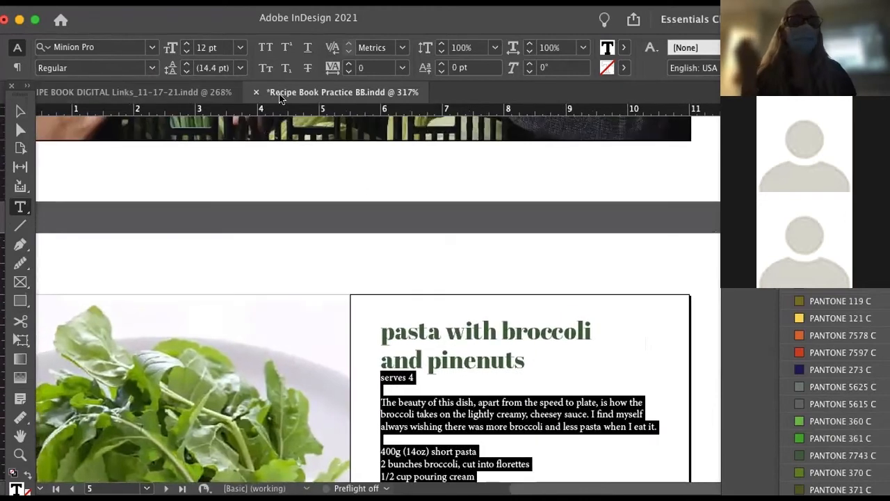
pyautogui.scroll(-3, 465, 227)
pyautogui.hscroll(4, 466, 226)
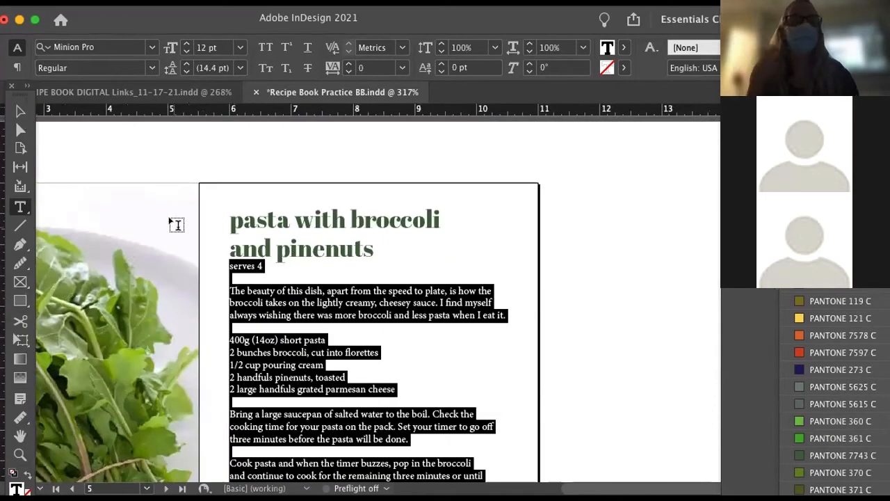
pyautogui.click(151, 46)
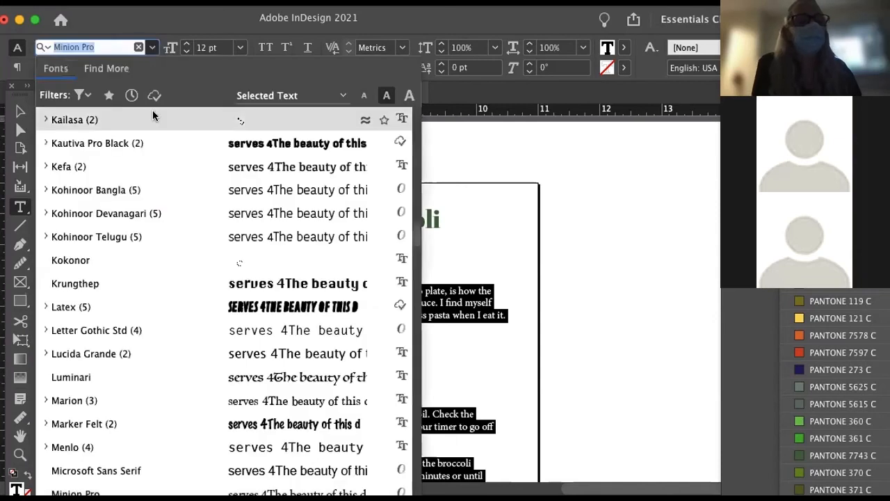
pyautogui.click(114, 50)
pyautogui.write('helv')
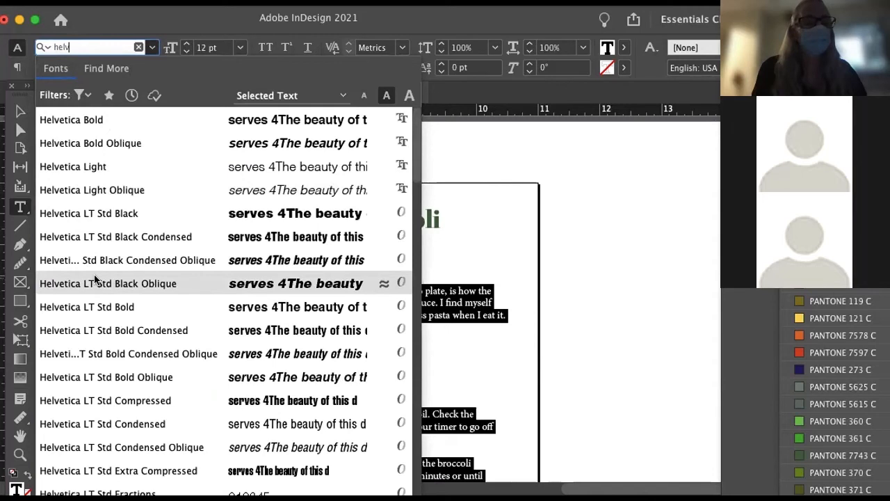
pyautogui.scroll(-5, 105, 292)
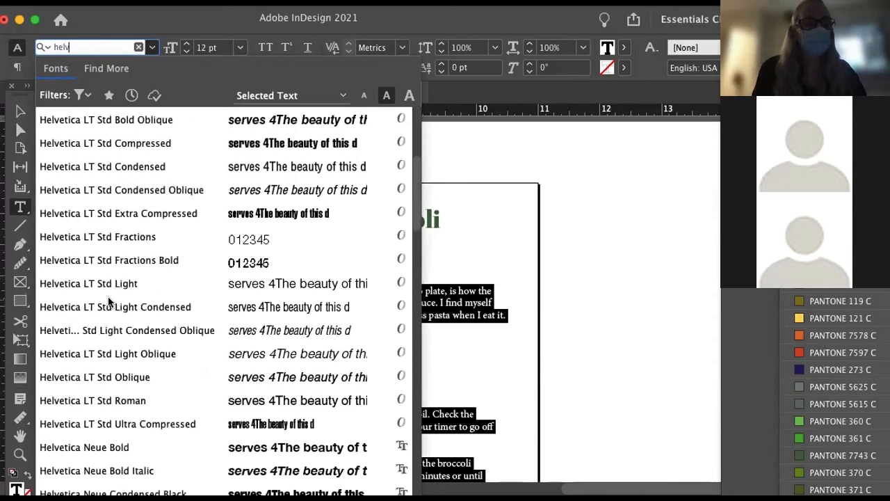
pyautogui.click(121, 395)
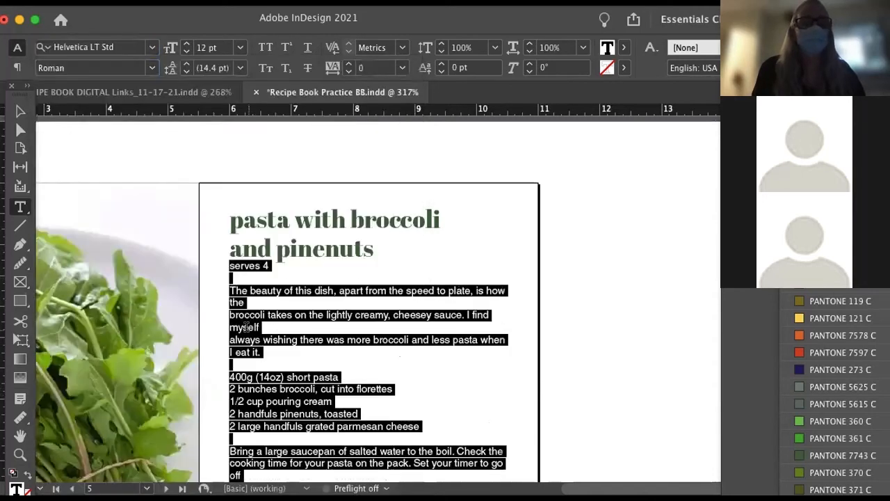
# Make the "serves 4" line below the recipe title bold and enlarge it to 16 pt
pyautogui.click(249, 314)
pyautogui.hotkey('ctrl', '=')
pyautogui.scroll(1, 249, 284)
pyautogui.scroll(-3, 249, 284)
pyautogui.scroll(-4, 249, 284)
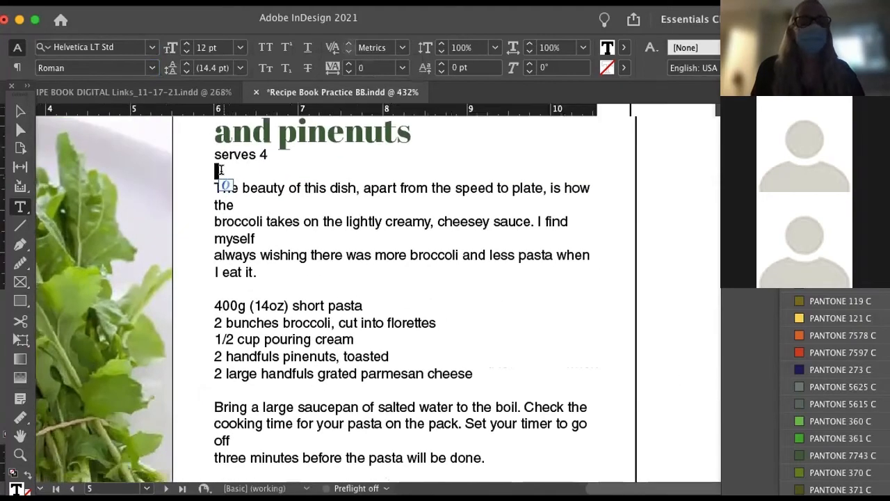
pyautogui.tripleClick(217, 154)
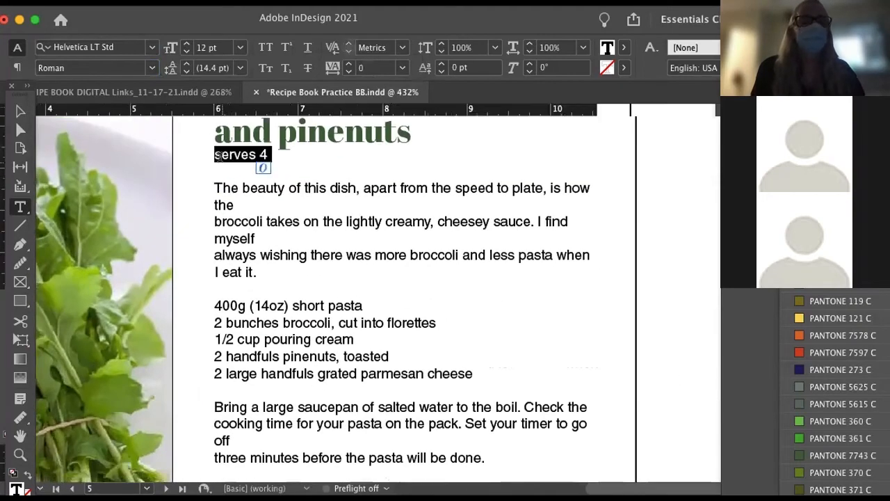
pyautogui.click(151, 67)
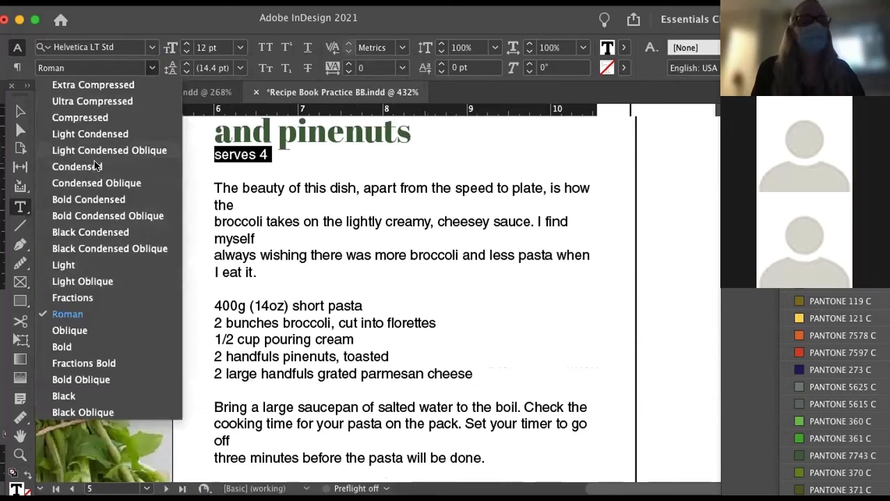
pyautogui.click(86, 347)
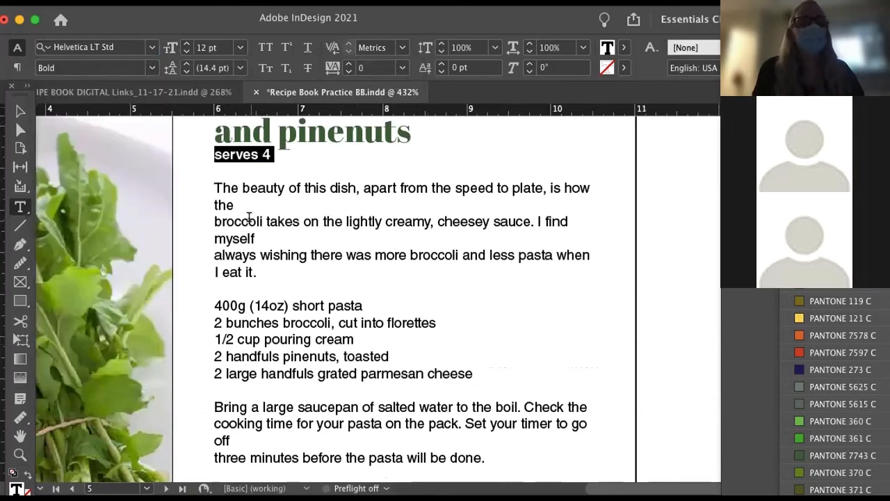
pyautogui.click(186, 43)
pyautogui.click(186, 43)
pyautogui.click(186, 43)
pyautogui.click(185, 43)
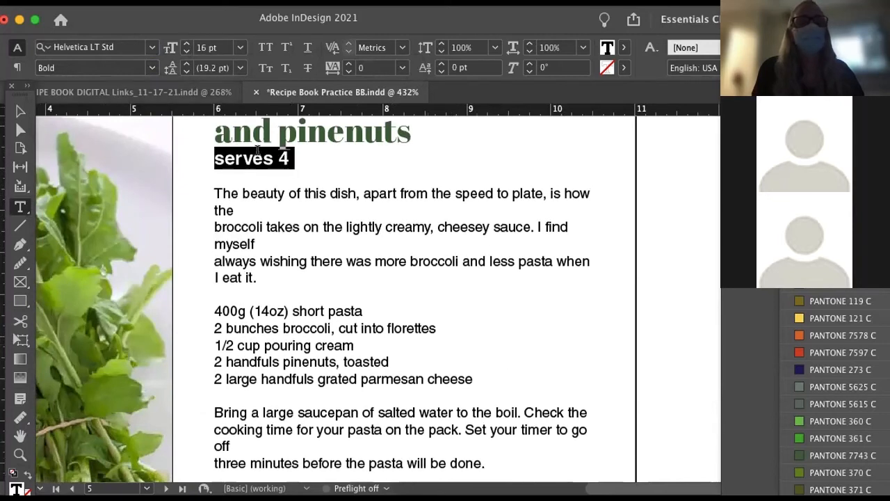
pyautogui.click(265, 173)
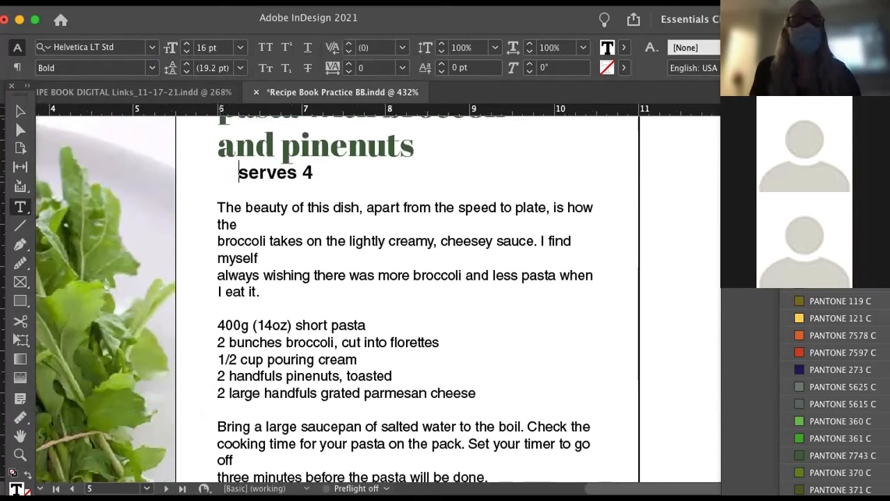
pyautogui.press('BackSpace')
pyautogui.press('BackSpace')
pyautogui.press('BackSpace')
pyautogui.press('BackSpace')
pyautogui.press('BackSpace')
pyautogui.press('BackSpace')
pyautogui.press('BackSpace')
pyautogui.press('BackSpace')
pyautogui.press('BackSpace')
pyautogui.press('BackSpace')
pyautogui.press('BackSpace')
pyautogui.press('BackSpace')
# Insert an empty line between the recipe title and "serves 4" and reduce its font size to 10 pt
pyautogui.click(416, 146)
pyautogui.press('Return')
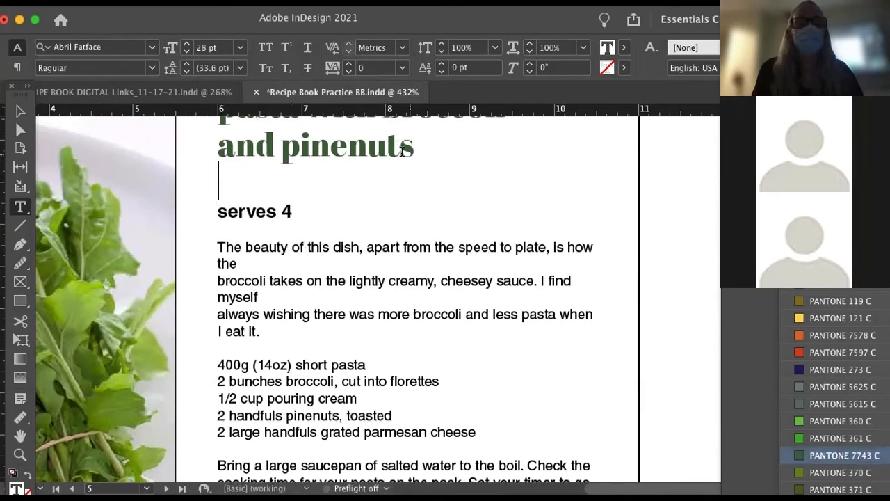
pyautogui.doubleClick(231, 189)
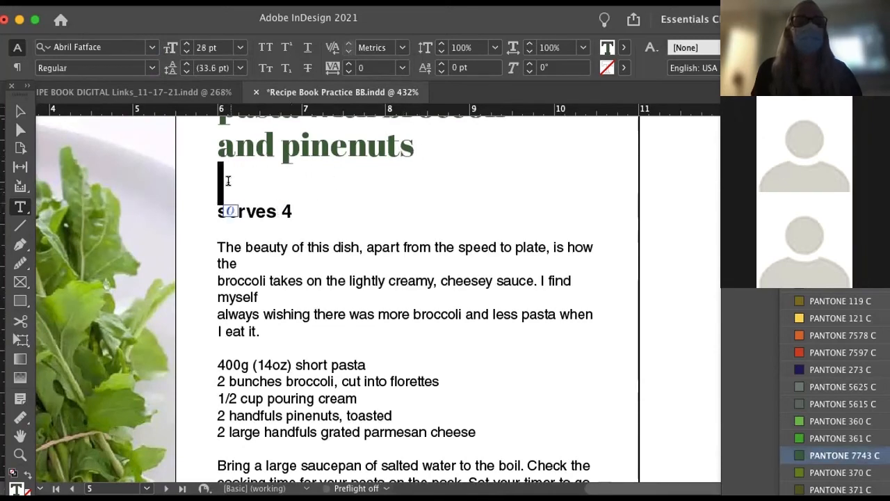
pyautogui.click(187, 52)
pyautogui.click(187, 52)
pyautogui.click(186, 51)
pyautogui.click(186, 51)
pyautogui.click(187, 51)
pyautogui.click(187, 52)
pyautogui.click(186, 51)
pyautogui.click(186, 51)
pyautogui.click(187, 51)
pyautogui.click(186, 51)
pyautogui.click(187, 52)
pyautogui.click(187, 52)
pyautogui.click(187, 51)
pyautogui.click(186, 52)
pyautogui.click(187, 51)
pyautogui.click(186, 51)
pyautogui.click(187, 52)
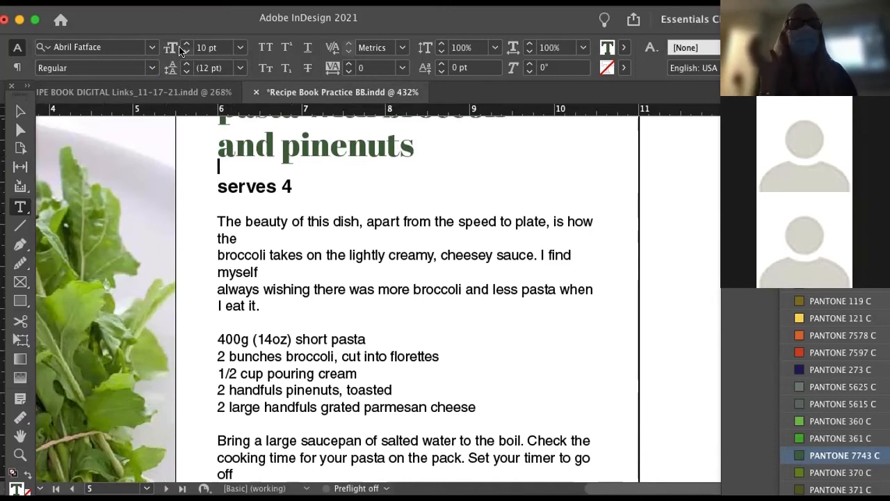
# Set the leading of the empty line under the recipe title to 8 pt
pyautogui.click(185, 72)
pyautogui.click(185, 72)
pyautogui.click(185, 73)
pyautogui.click(185, 72)
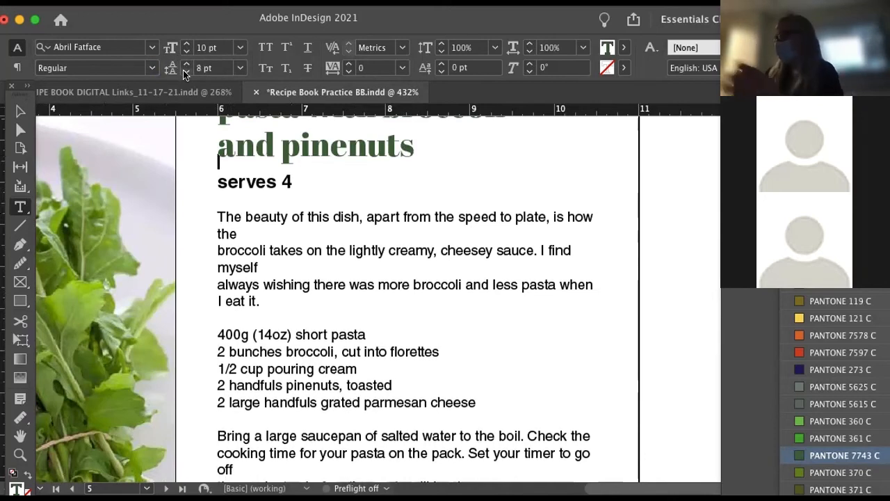
# Extend the recipe text frame downward to a height of about 8.06 in so it holds all the overset text
pyautogui.scroll(-5, 311, 134)
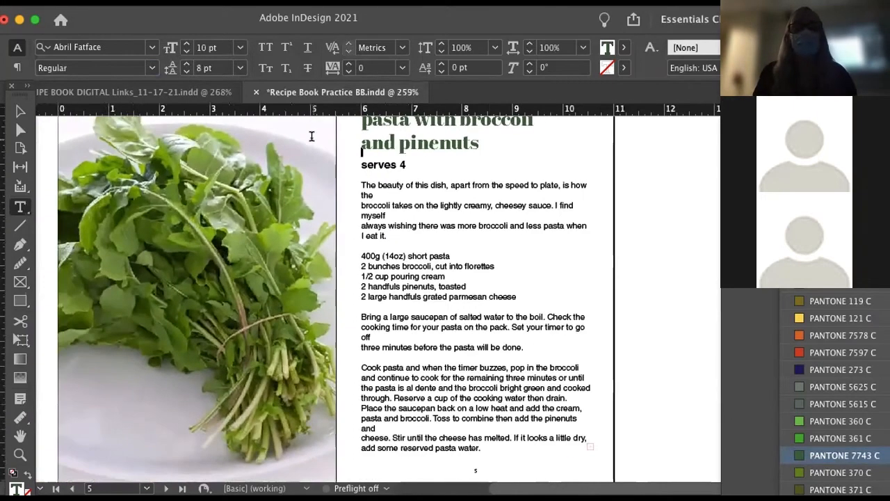
pyautogui.click(403, 205)
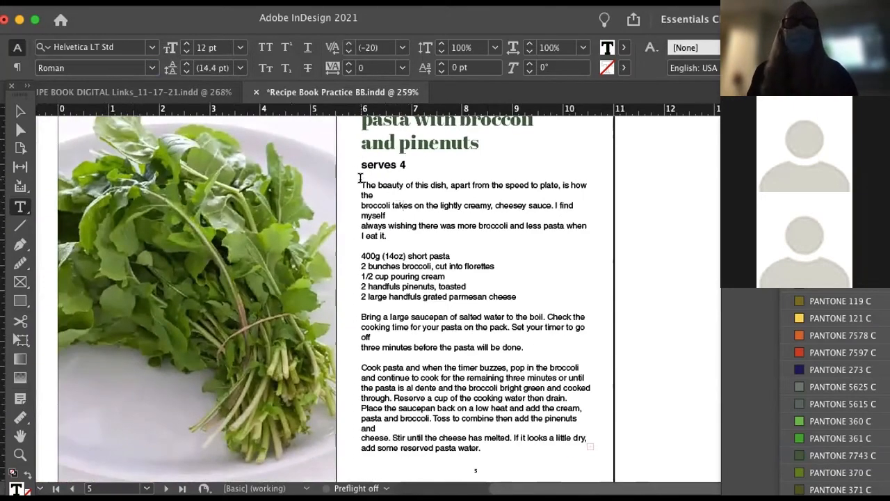
pyautogui.moveTo(360, 183); pyautogui.dragTo(501, 468)
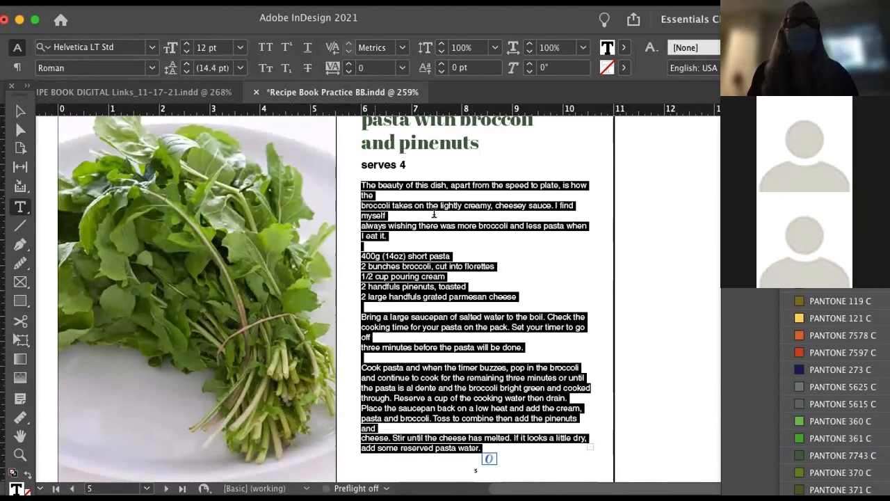
pyautogui.click(577, 344)
pyautogui.scroll(-2, 356, 194)
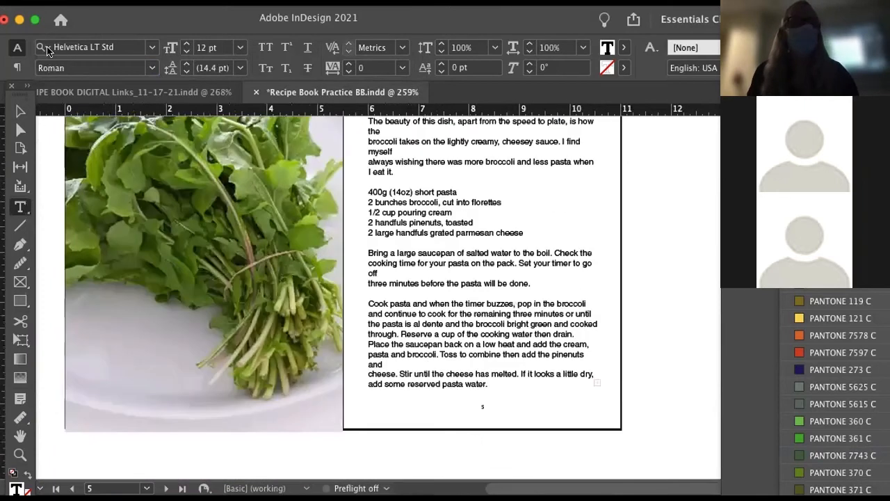
pyautogui.click(19, 112)
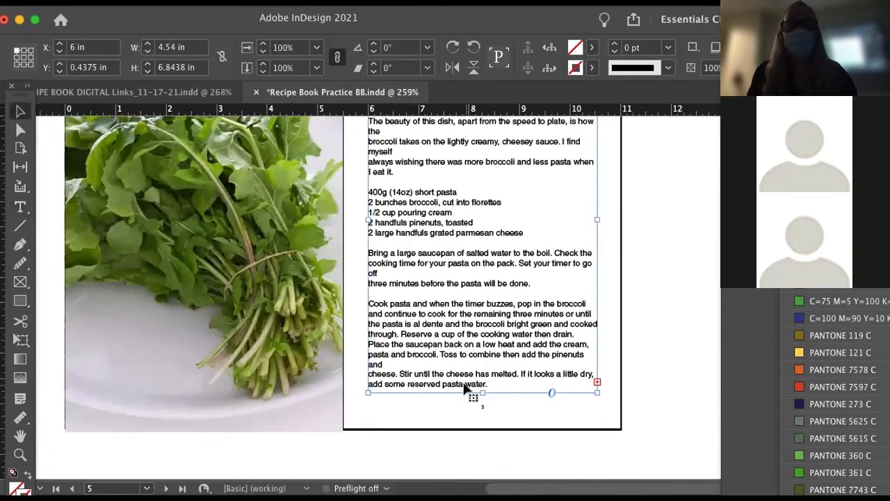
pyautogui.moveTo(482, 388); pyautogui.dragTo(502, 457)
# Set the recipe body text, from "The beauty of this dish" to "Taste and season.", to 11 pt Helvetica LT Std Light
pyautogui.tripleClick(419, 192)
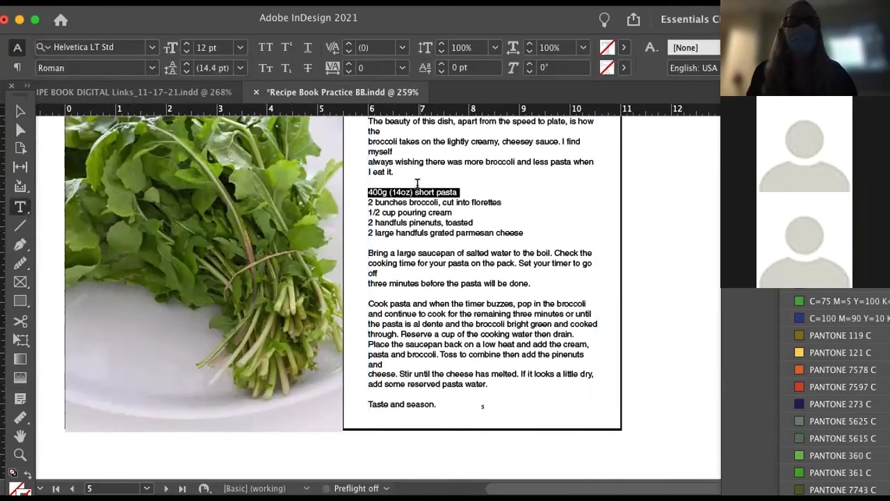
pyautogui.scroll(5, 419, 192)
pyautogui.click(411, 287)
pyautogui.moveTo(377, 278); pyautogui.dragTo(492, 450)
pyautogui.scroll(-10, 477, 378)
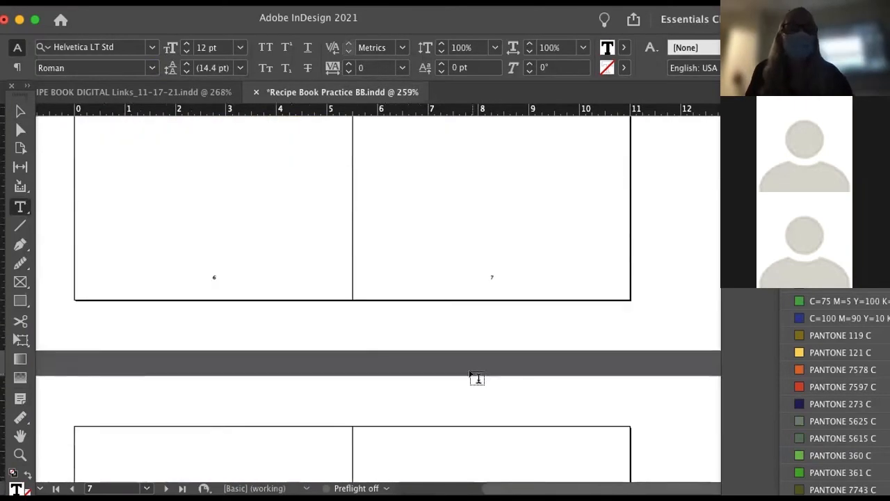
pyautogui.scroll(9, 478, 378)
pyautogui.hscroll(-2, 477, 378)
pyautogui.scroll(3, 477, 378)
pyautogui.hscroll(-2, 477, 378)
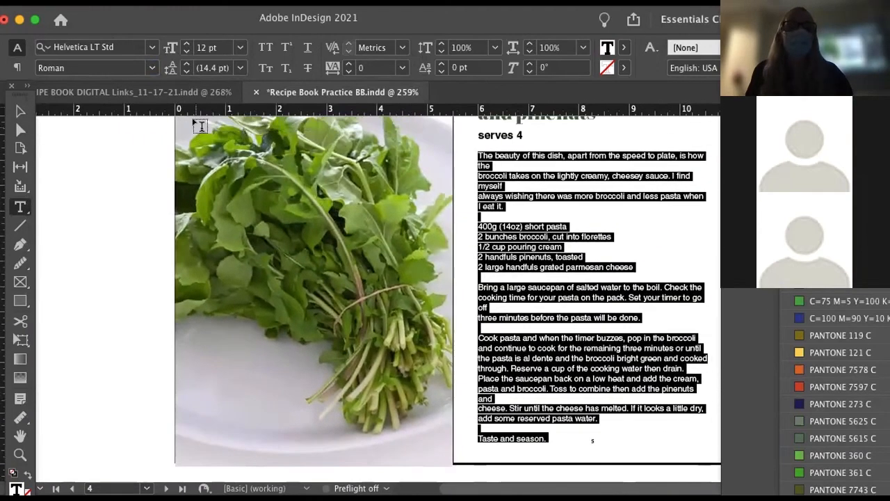
pyautogui.click(181, 51)
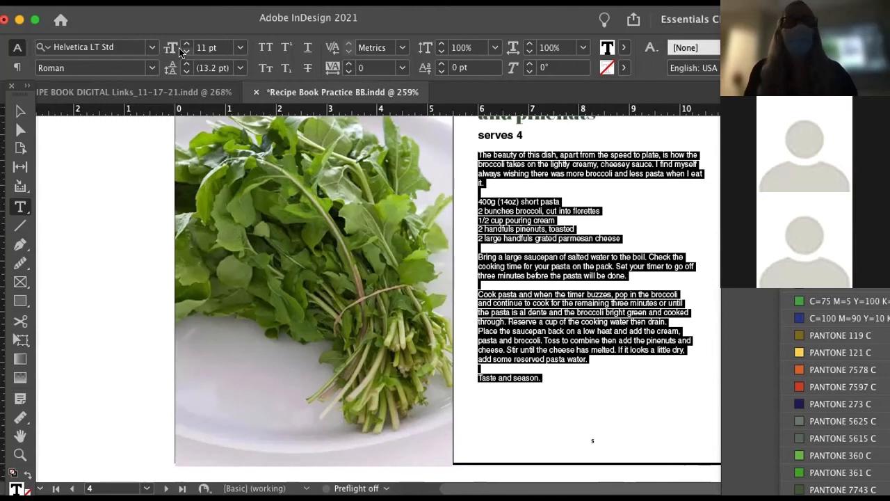
pyautogui.click(151, 67)
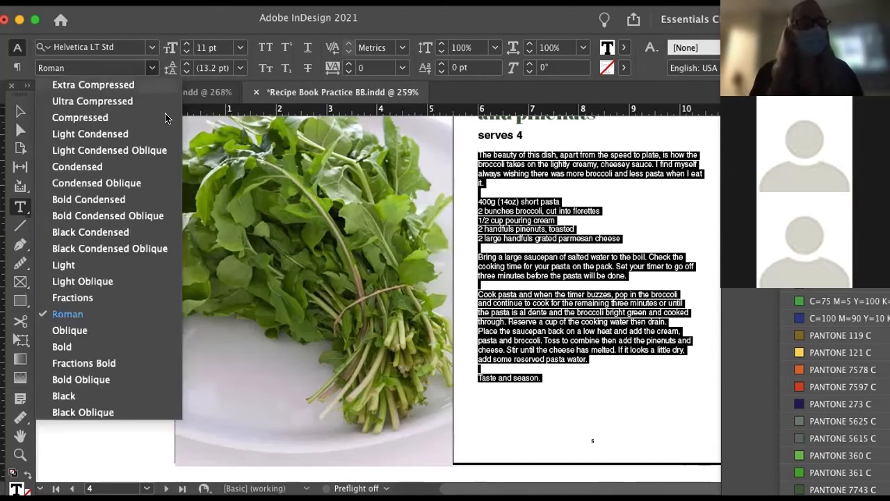
pyautogui.click(136, 265)
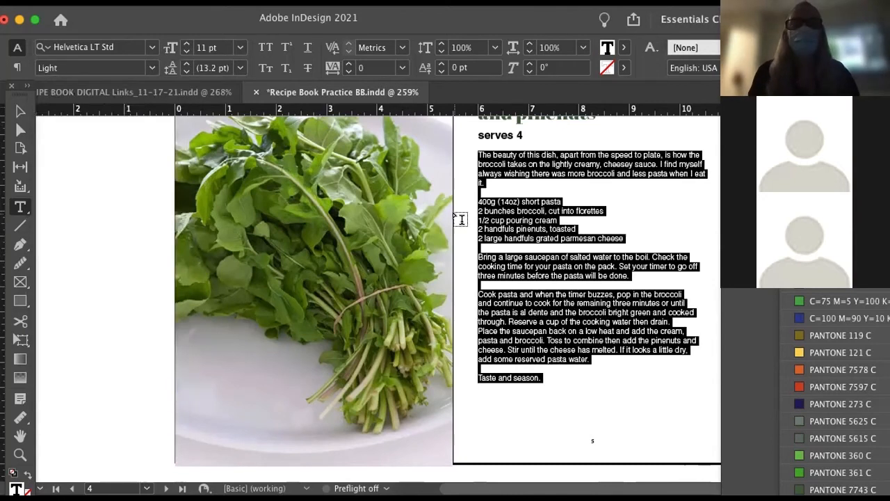
# Set the leading of the recipe body text through "Taste and season." to 16 pt
pyautogui.scroll(3, 521, 201)
pyautogui.click(522, 200)
pyautogui.scroll(5, 522, 201)
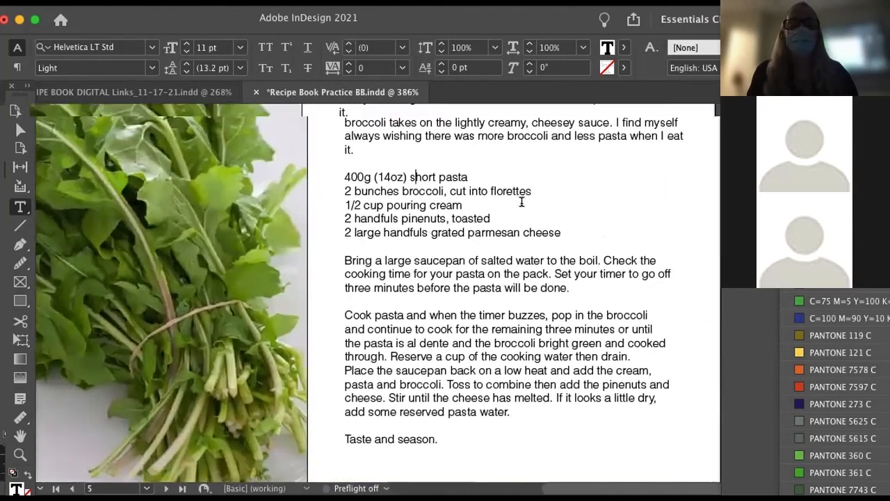
pyautogui.hscroll(3, 522, 200)
pyautogui.scroll(-1, 521, 200)
pyautogui.moveTo(277, 230); pyautogui.dragTo(398, 348)
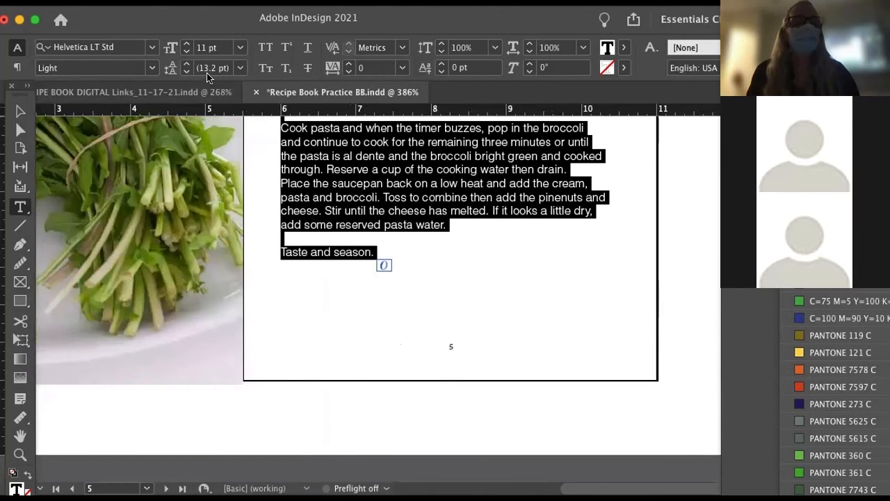
pyautogui.click(187, 64)
pyautogui.click(187, 64)
pyautogui.click(186, 64)
pyautogui.click(186, 64)
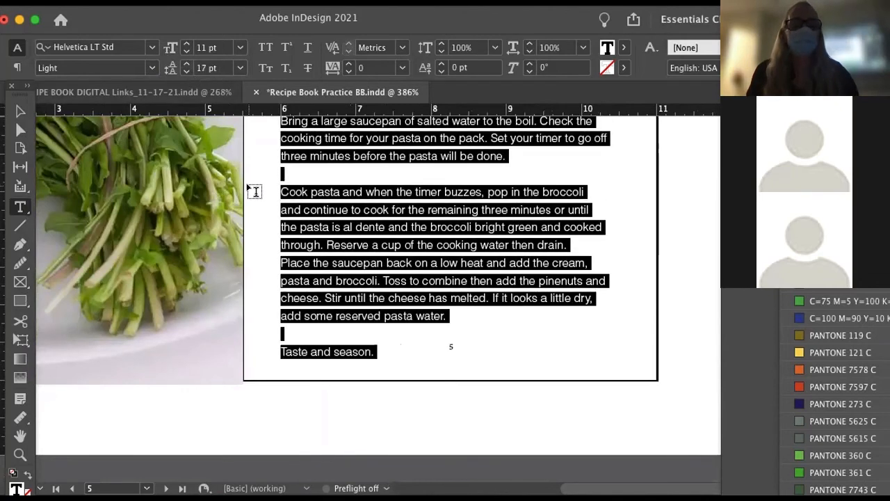
pyautogui.click(187, 71)
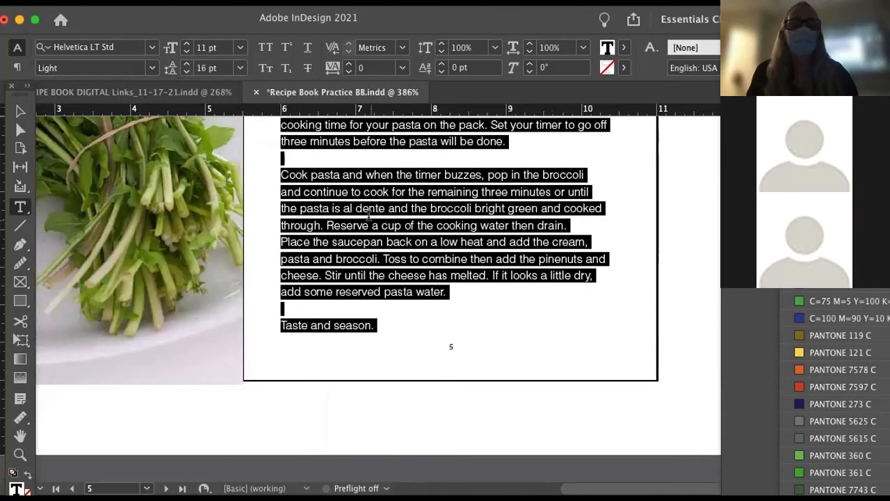
# Examine the restyled recipe text on page 5, from the title down to the ingredients and method
pyautogui.click(20, 111)
pyautogui.hscroll(-1, 376, 256)
pyautogui.scroll(10, 375, 256)
pyautogui.hscroll(5, 380, 255)
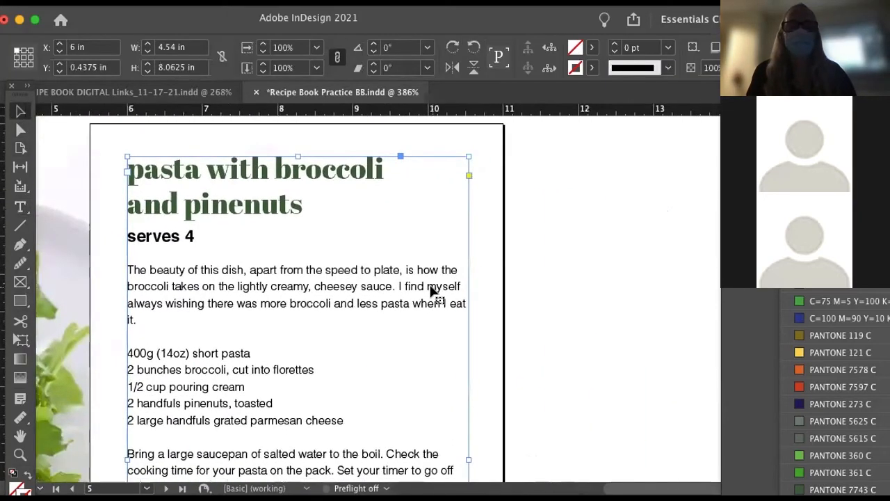
pyautogui.scroll(-4, 368, 279)
pyautogui.hscroll(-3, 367, 280)
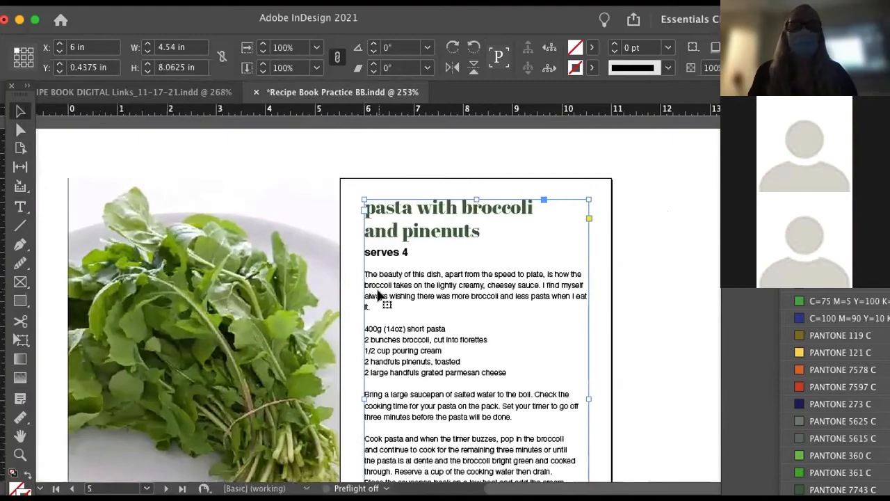
pyautogui.doubleClick(378, 287)
pyautogui.scroll(-1, 378, 288)
pyautogui.scroll(4, 378, 287)
pyautogui.scroll(-3, 378, 287)
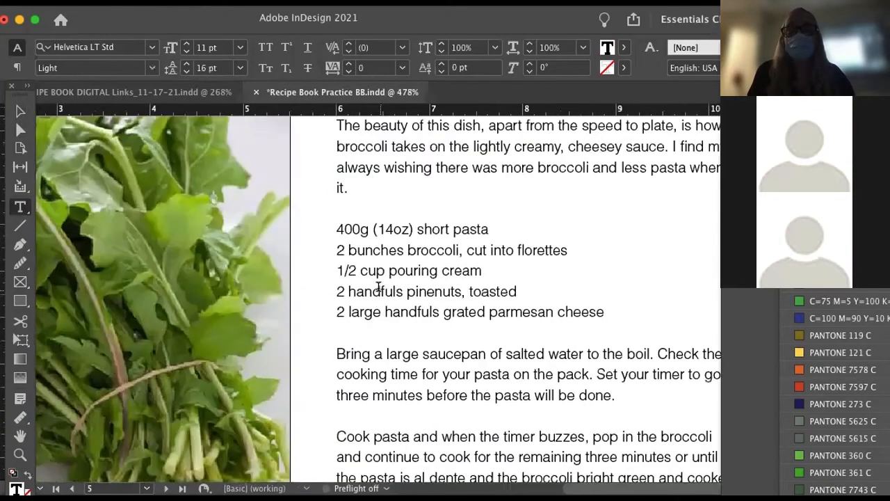
# Set the introductory paragraph, from "The beauty of this dish" to "it.", to the Roman style of Helvetica LT Std
pyautogui.scroll(3, 378, 286)
pyautogui.scroll(-2, 378, 286)
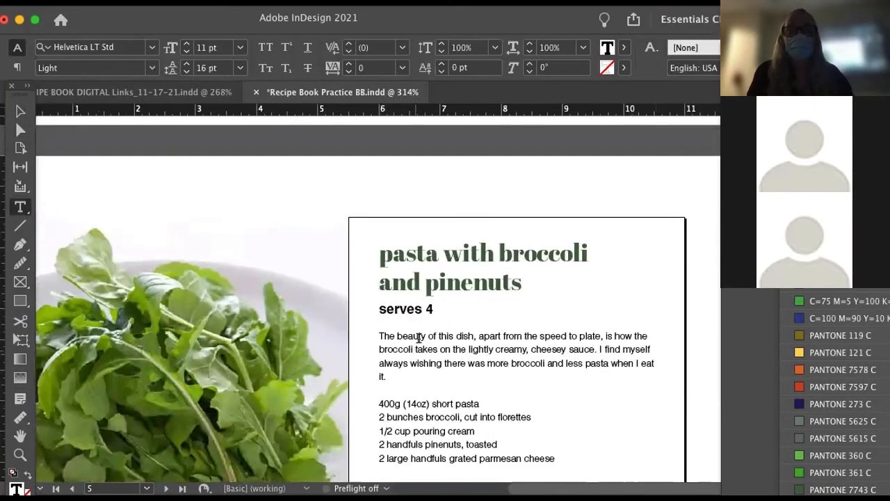
pyautogui.scroll(3, 430, 327)
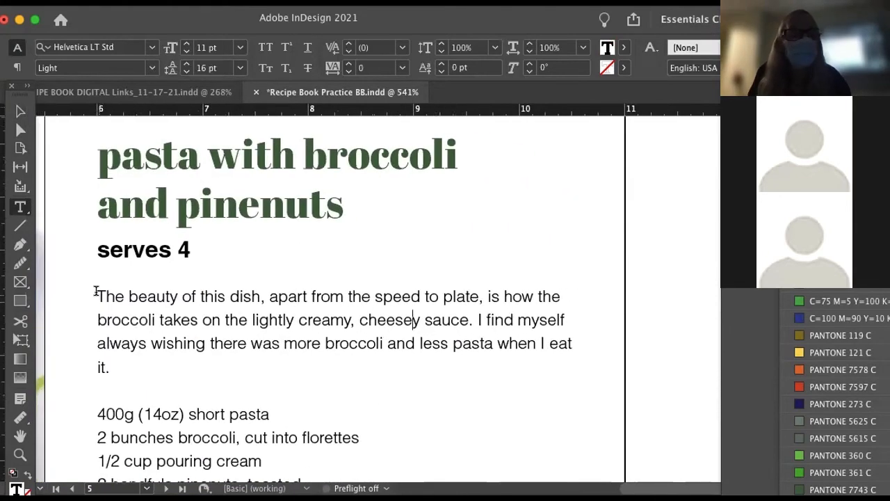
pyautogui.moveTo(96, 292); pyautogui.dragTo(139, 366)
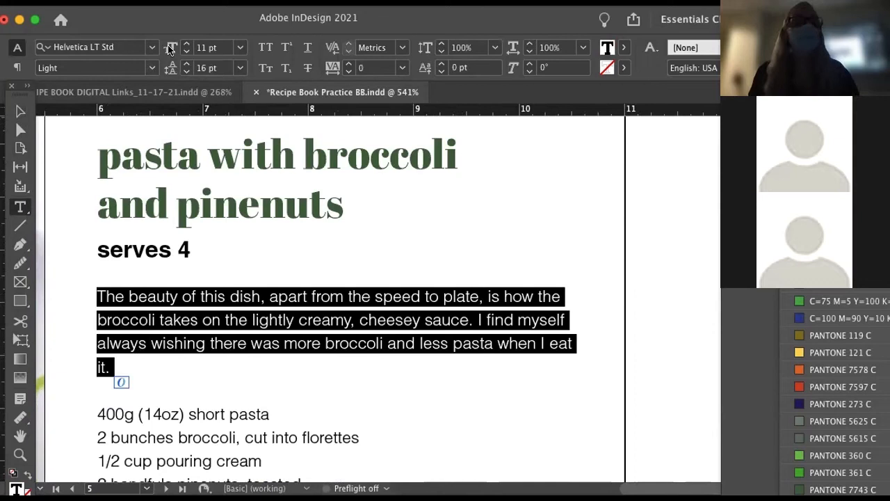
pyautogui.click(149, 68)
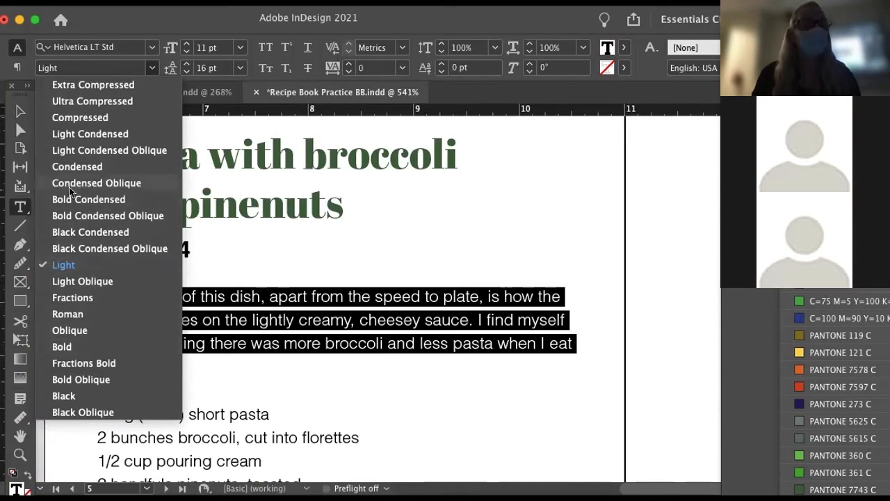
pyautogui.click(68, 314)
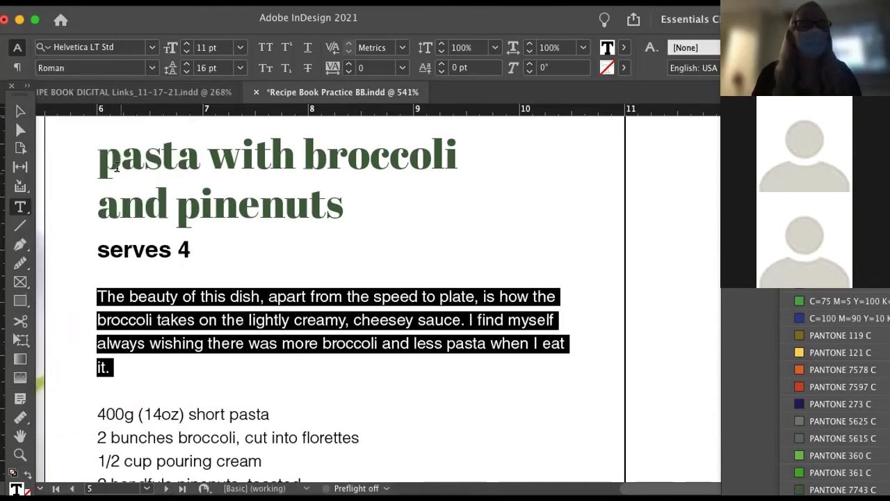
pyautogui.doubleClick(240, 21)
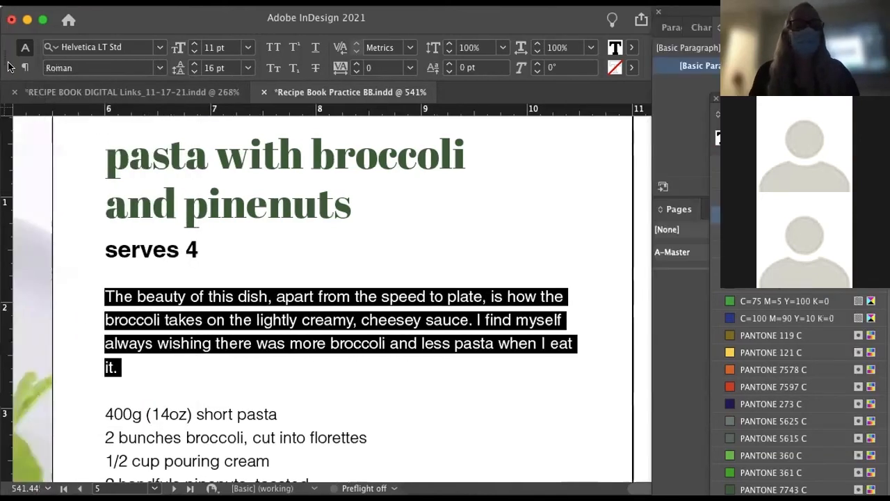
pyautogui.click(521, 291)
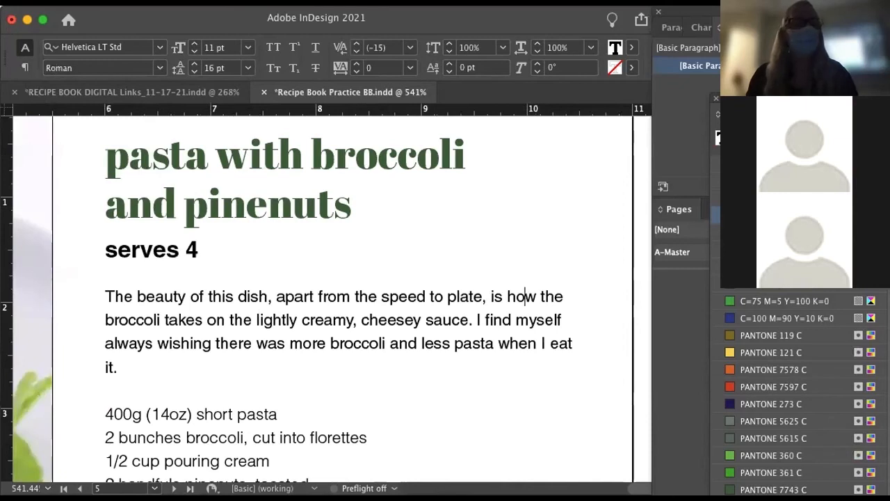
pyautogui.press('Escape')
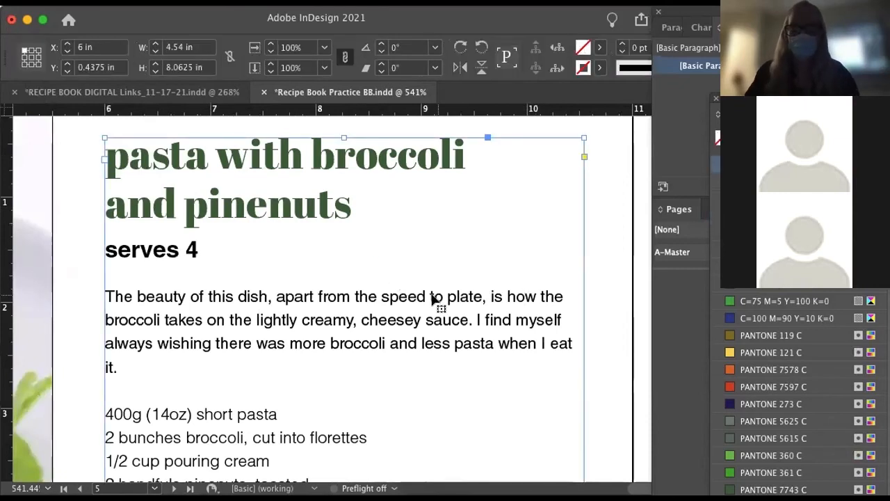
pyautogui.press('super+shift+a')
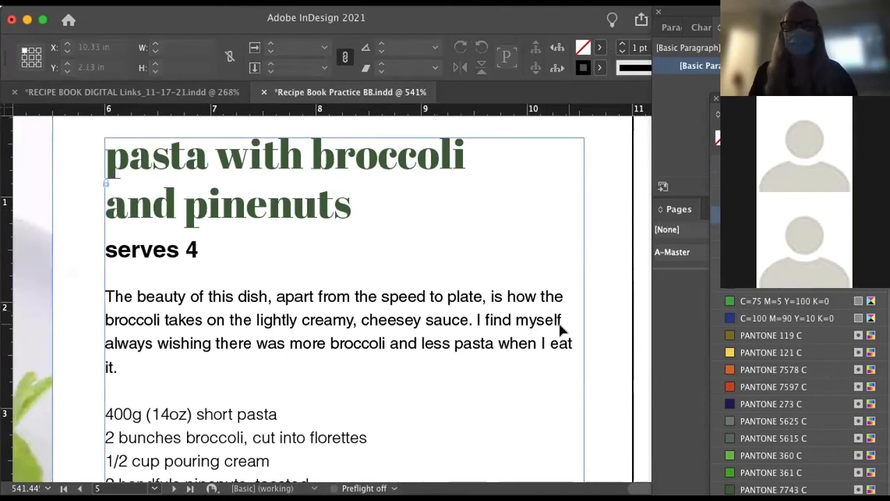
# Draw a rectangle about 4.7 in wide and 1.01 in high around the introductory paragraph on page 5
pyautogui.scroll(-3, 575, 365)
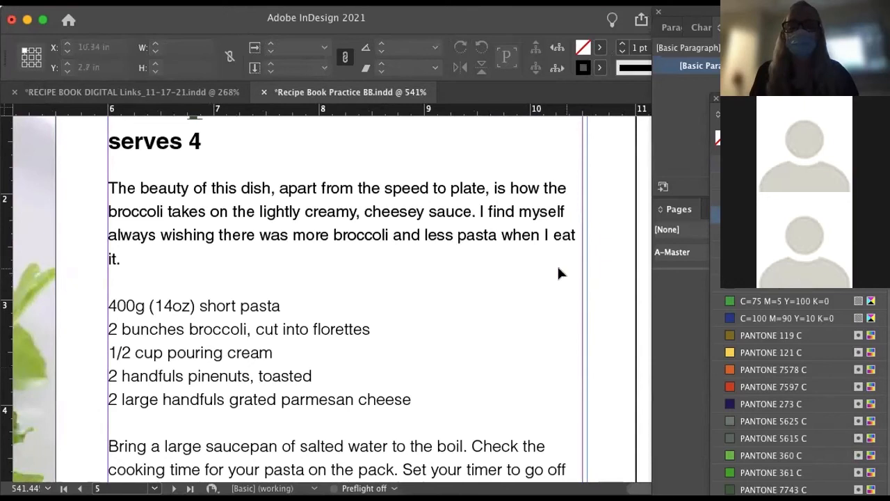
pyautogui.scroll(-2, 558, 268)
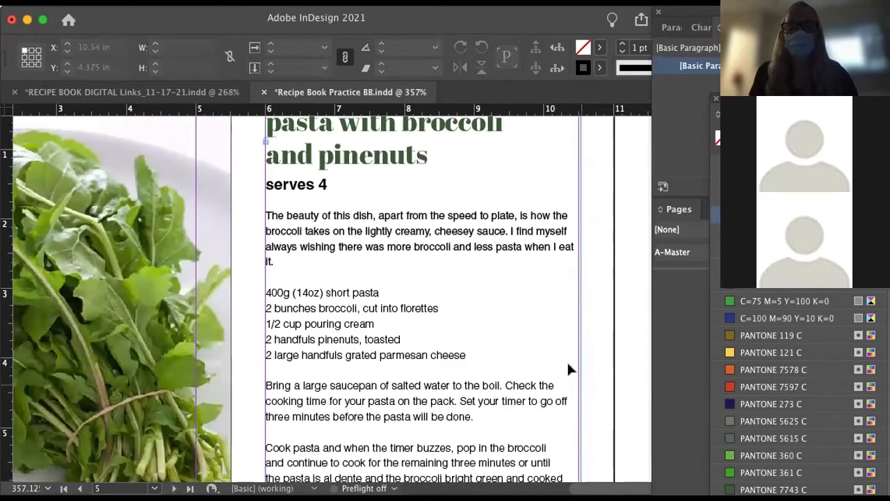
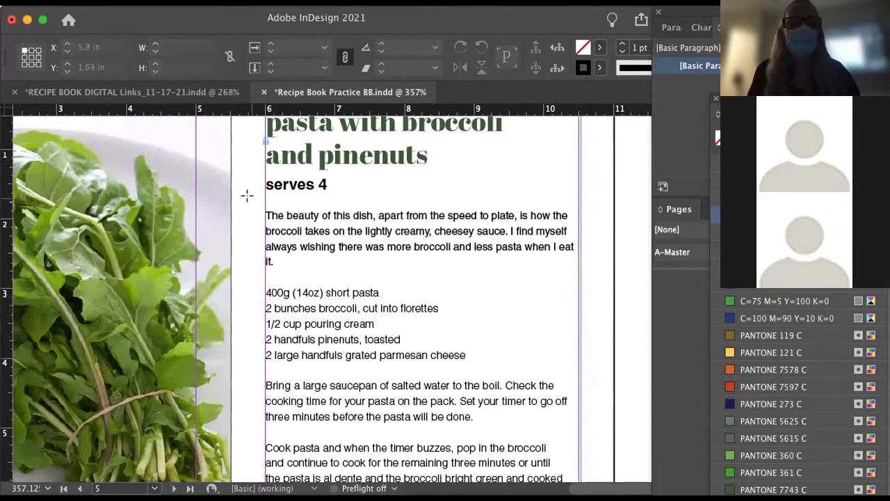
pyautogui.moveTo(258, 203); pyautogui.dragTo(586, 272)
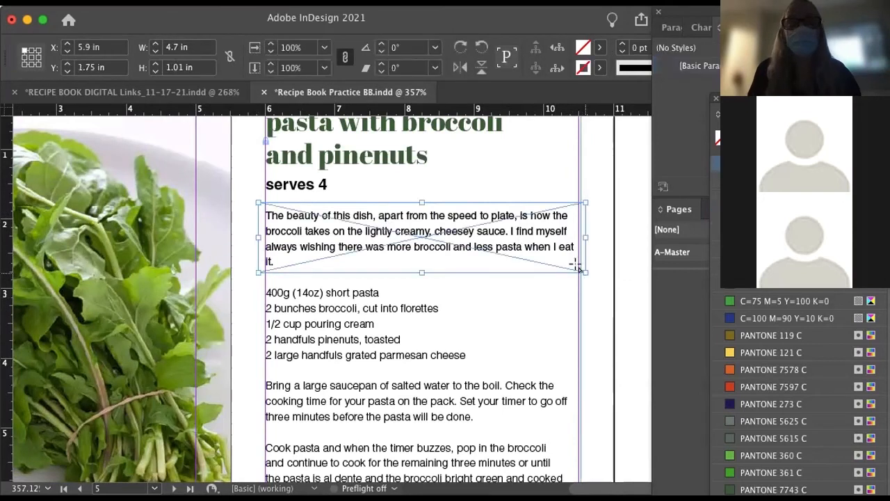
# Fill the rectangle with PANTONE 121 C, without a stroke, and send it behind the recipe text
pyautogui.click(688, 16)
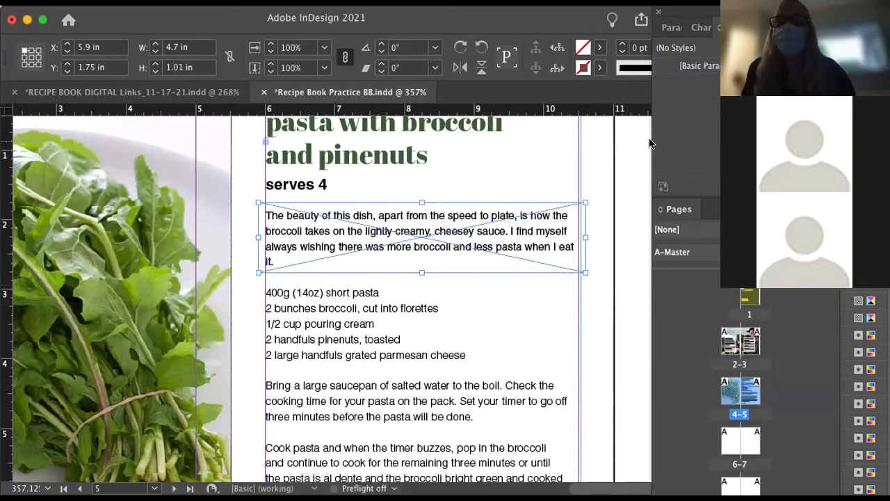
pyautogui.moveTo(675, 209); pyautogui.dragTo(726, 28)
pyautogui.scroll(-1, 737, 290)
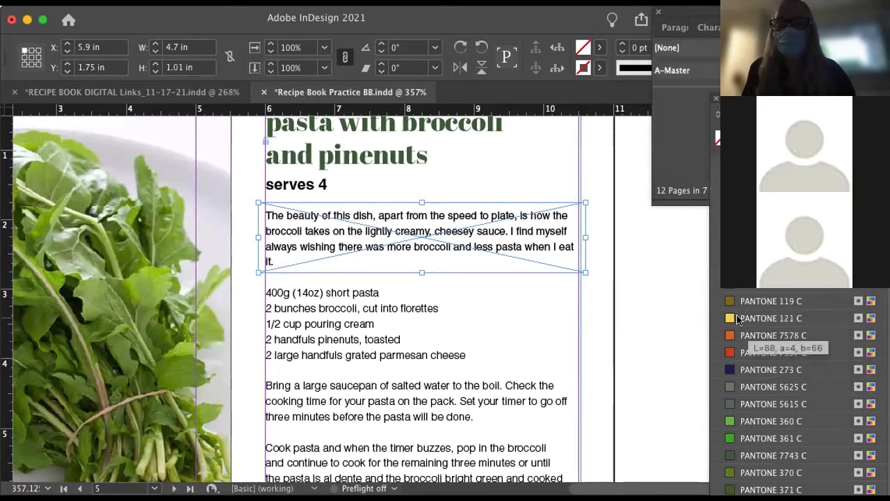
pyautogui.click(740, 318)
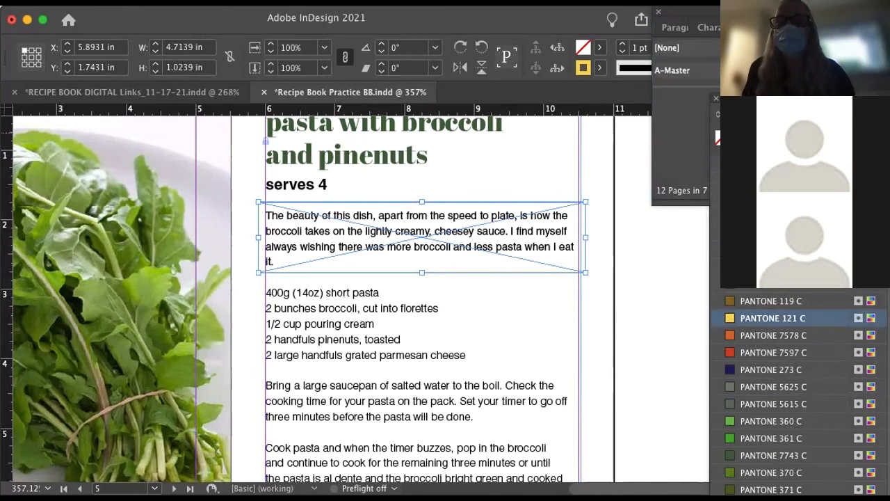
pyautogui.hotkey('shift', 'x')
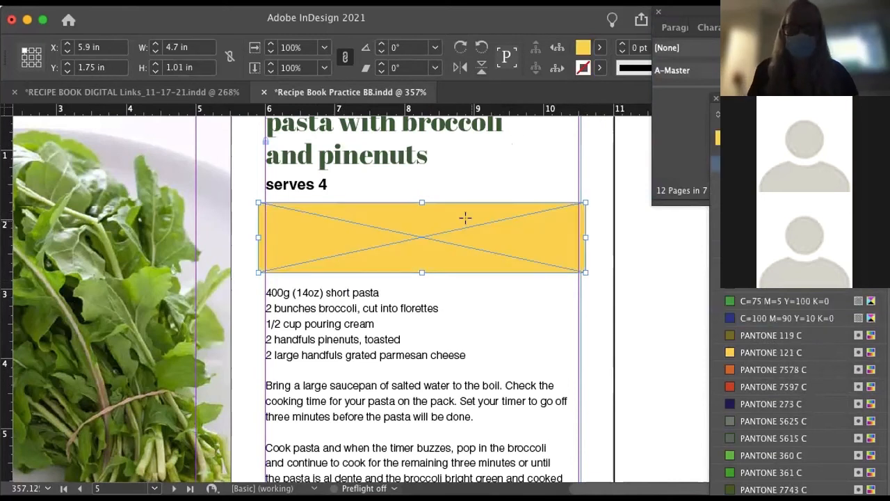
pyautogui.press('shift+super+[')
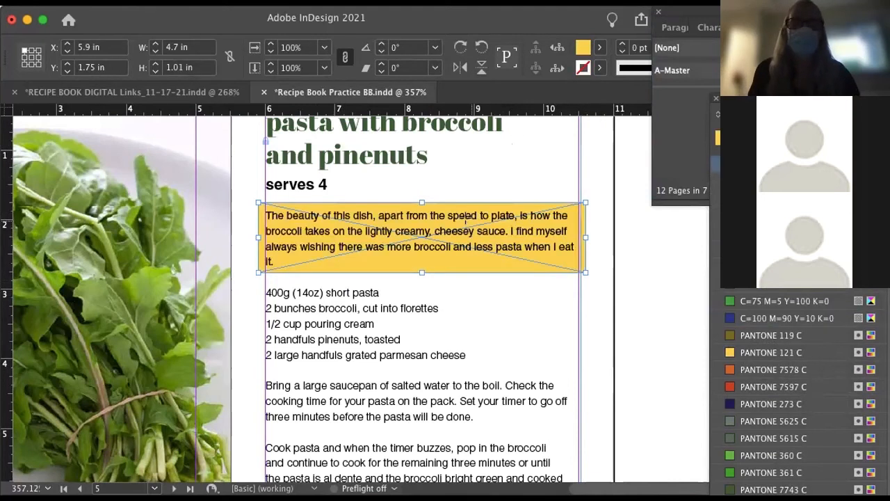
pyautogui.click(616, 267)
pyautogui.click(499, 282)
pyautogui.click(270, 231)
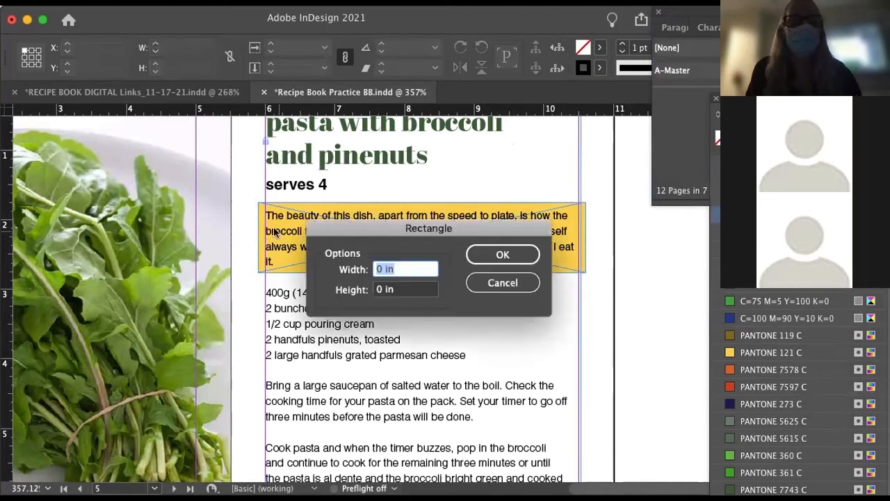
pyautogui.click(499, 282)
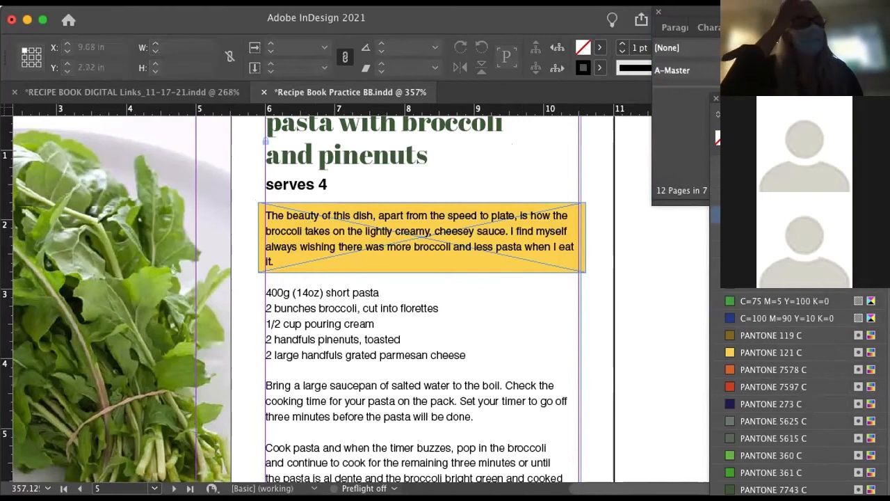
# Resize the yellow rectangle to match the recipe text frame's sides, at X 6 in and 4.54 in wide
pyautogui.click(258, 237)
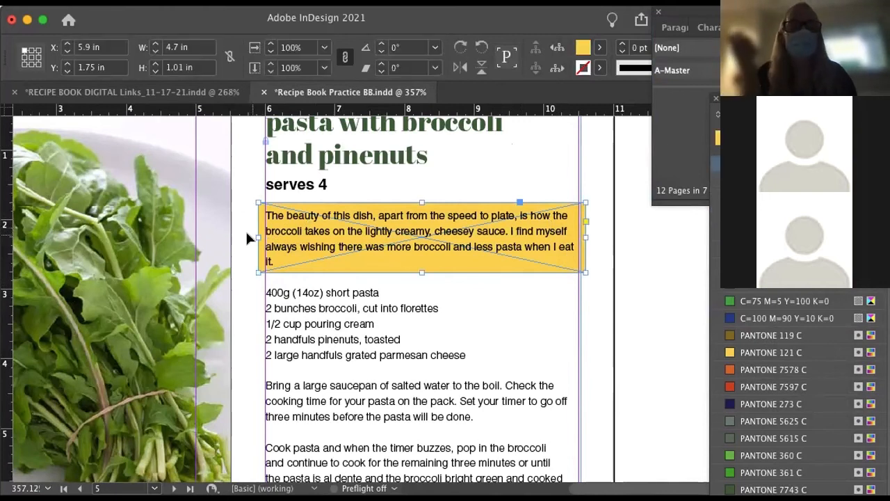
pyautogui.moveTo(251, 233); pyautogui.dragTo(258, 233)
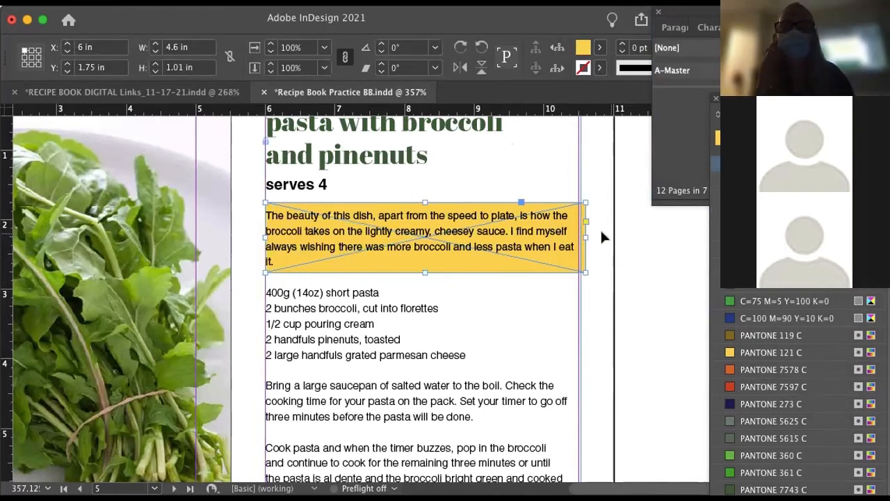
pyautogui.moveTo(578, 237); pyautogui.dragTo(574, 238)
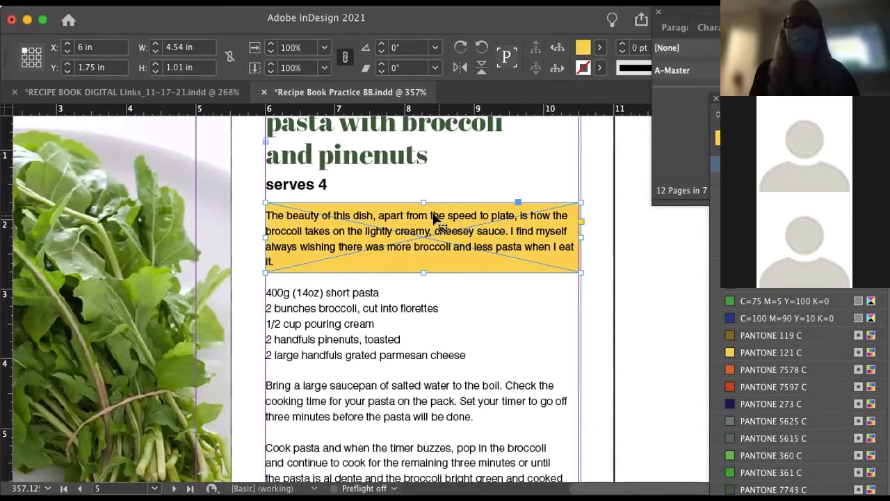
# Move the yellow rectangle off the introductory paragraph toward the page's outer edge, to about X 9.3 in and Y 2.52 in
pyautogui.moveTo(288, 204); pyautogui.dragTo(449, 216)
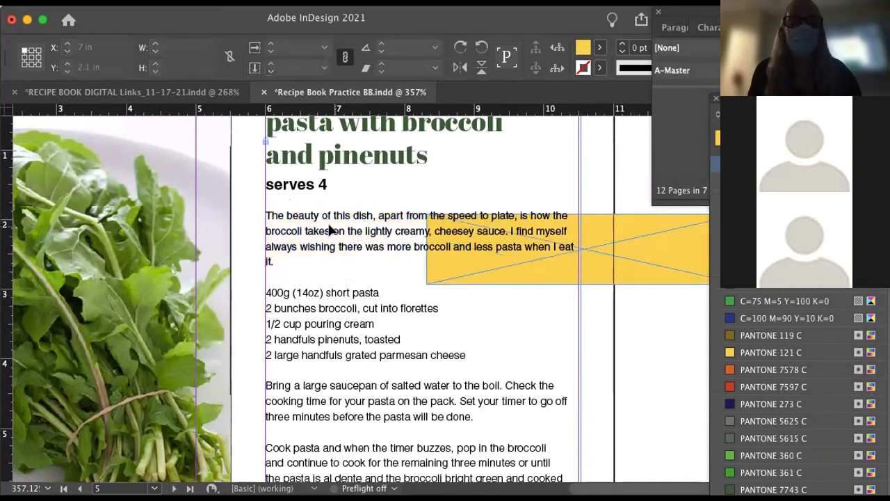
pyautogui.click(259, 208)
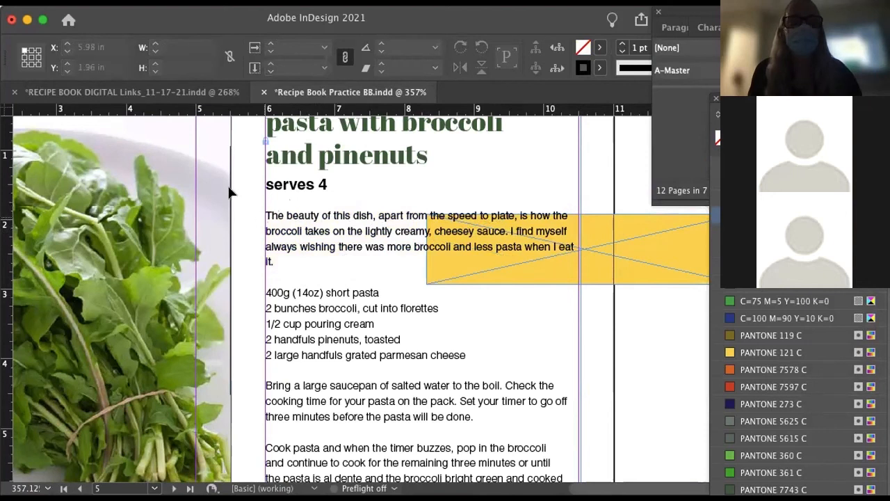
pyautogui.click(165, 164)
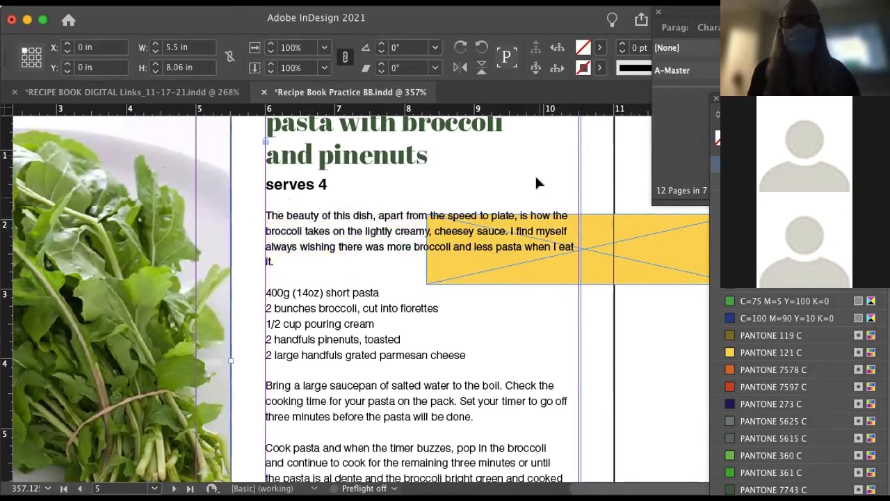
pyautogui.click(600, 163)
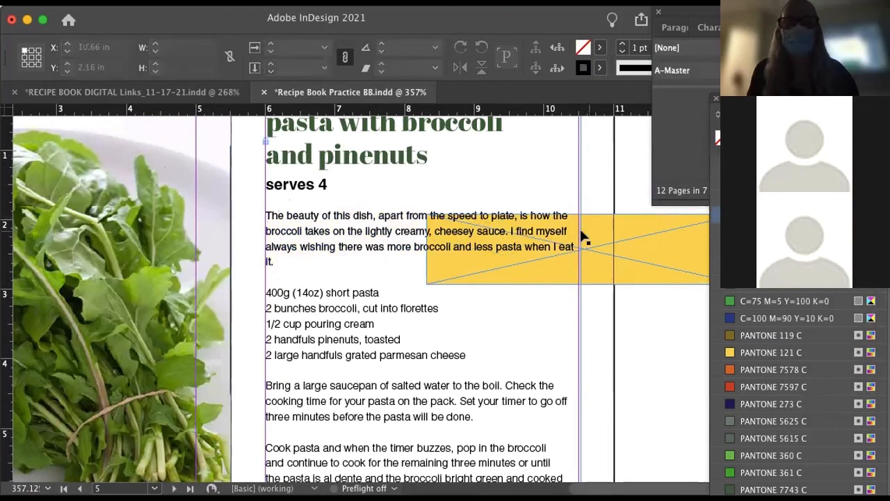
pyautogui.moveTo(581, 235); pyautogui.dragTo(653, 330)
pyautogui.click(341, 230)
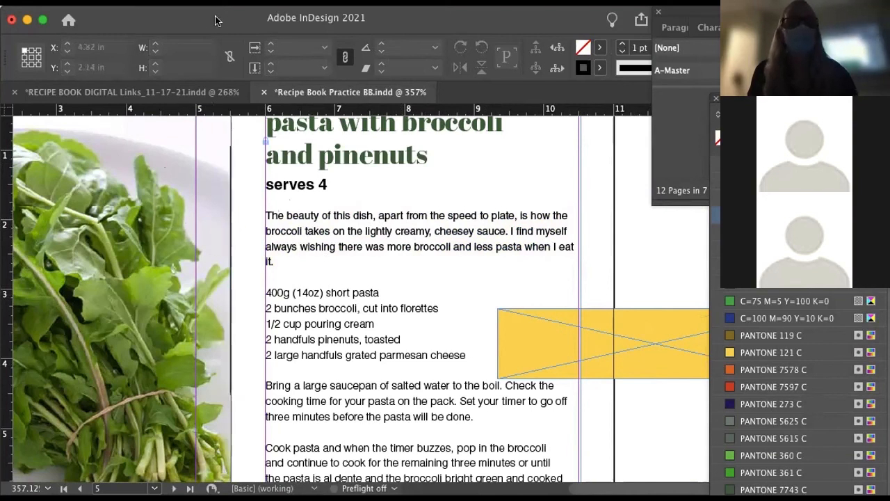
pyautogui.moveTo(672, 334); pyautogui.dragTo(669, 279)
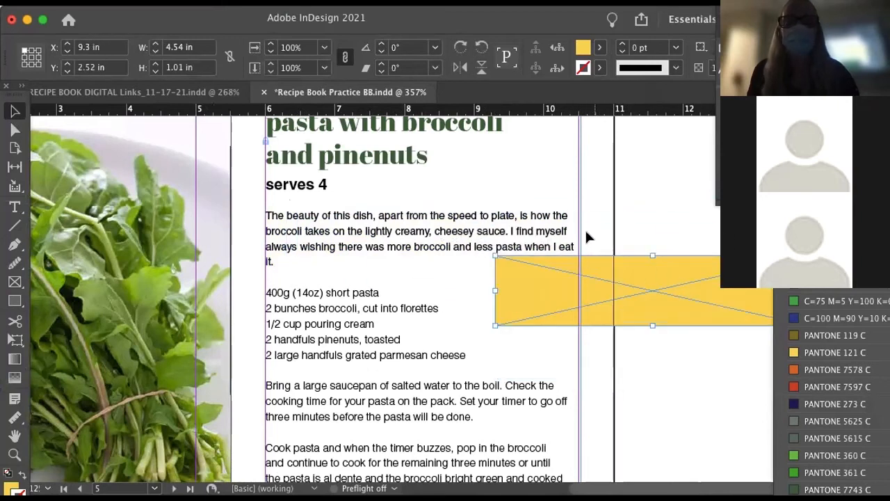
pyautogui.moveTo(624, 223); pyautogui.dragTo(634, 225)
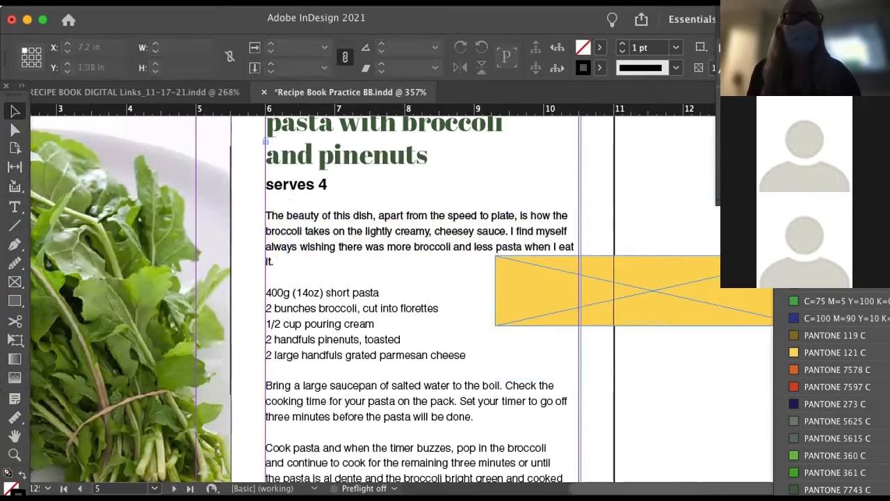
# Unlock all locked objects on spread 4–5
pyautogui.click(262, 3)
pyautogui.moveTo(262, 11)
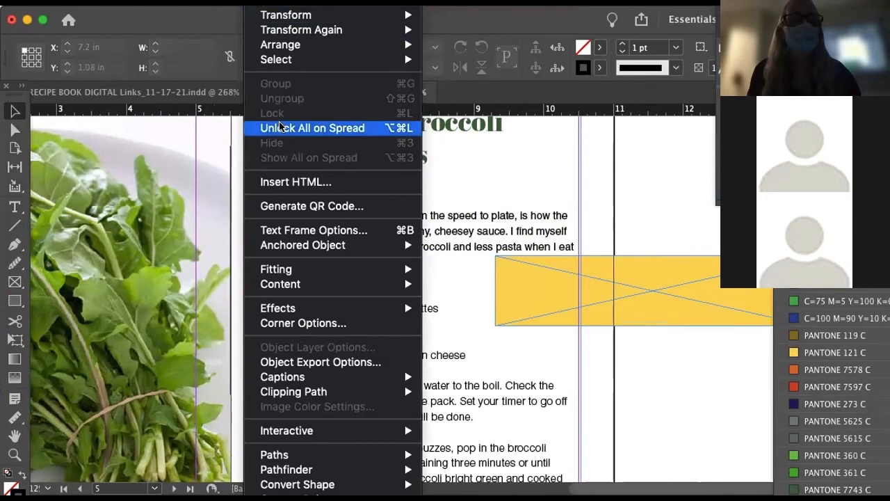
pyautogui.click(299, 128)
pyautogui.click(626, 188)
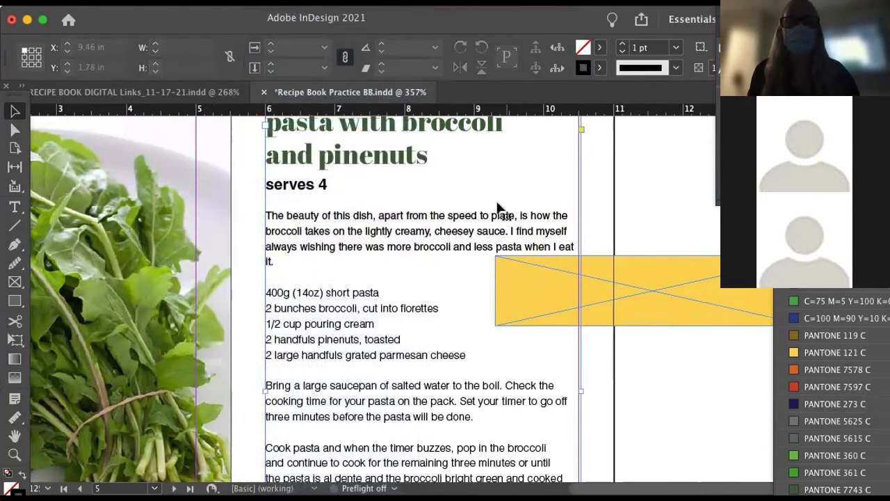
# Increase the left indent of the introductory paragraph by two increments
pyautogui.doubleClick(403, 217)
pyautogui.moveTo(263, 213); pyautogui.dragTo(287, 254)
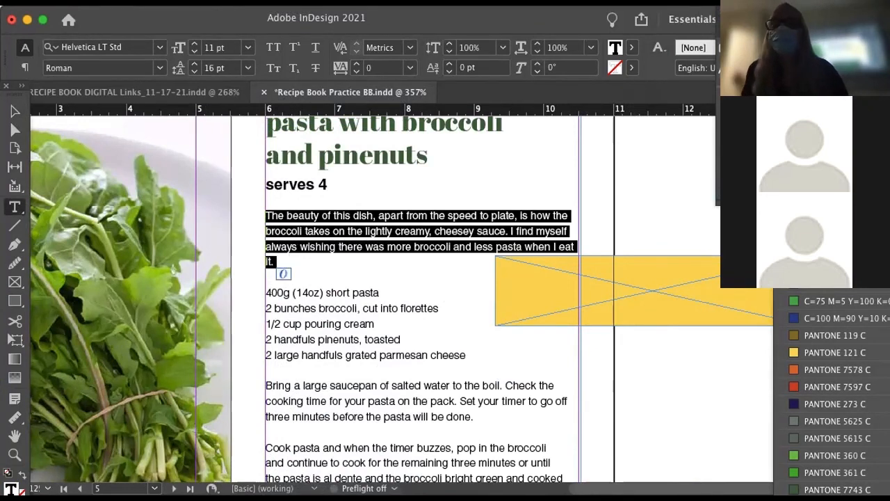
pyautogui.press('F5')
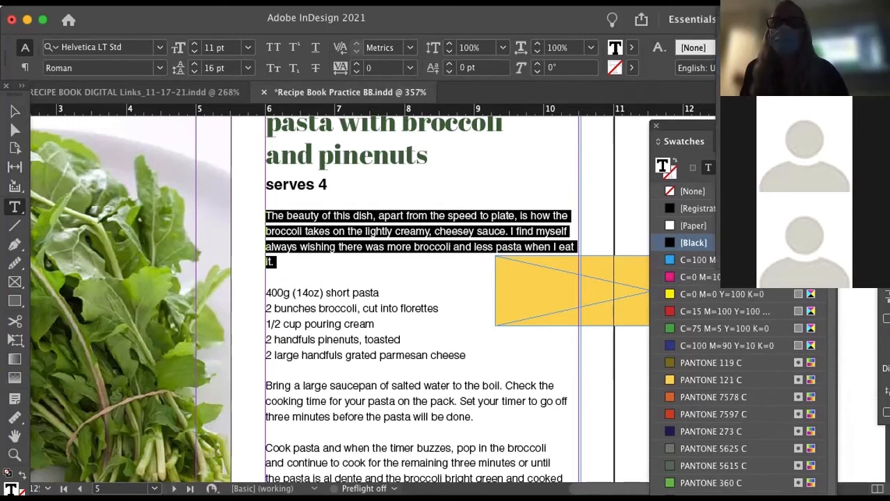
pyautogui.press('Up')
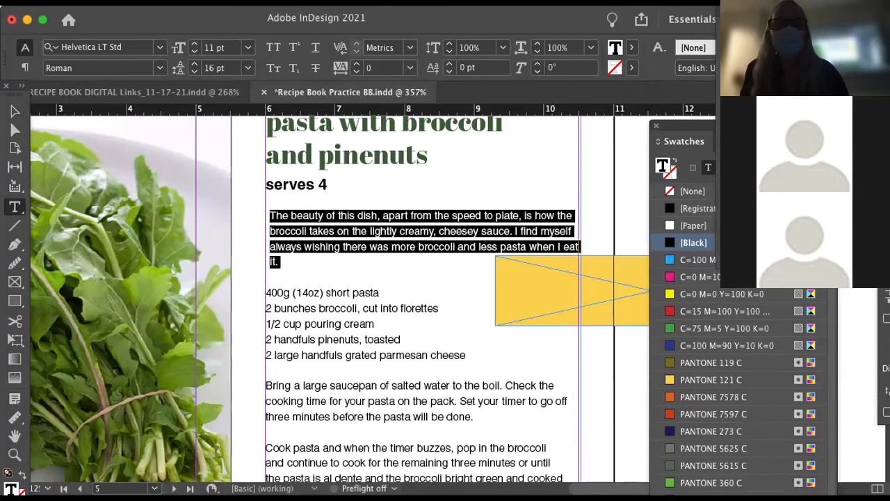
pyautogui.press('Up')
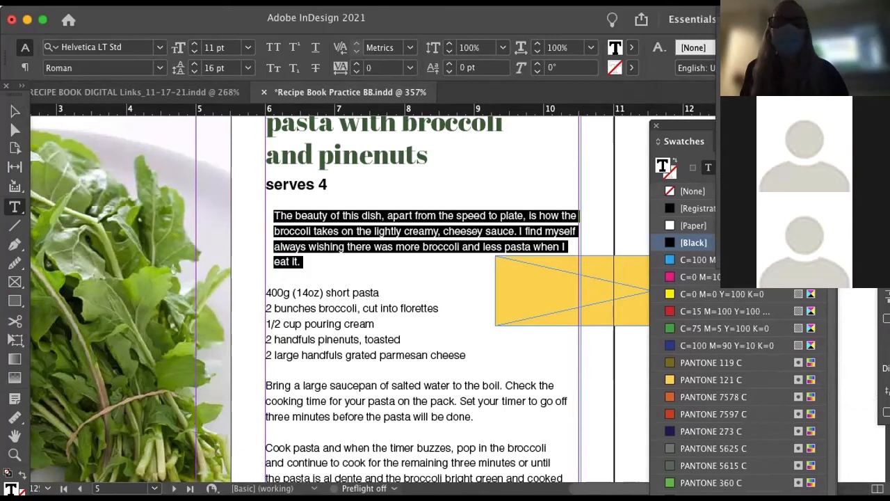
# Break the introductory paragraph's first line after "how" and rejoin "the" with the line starting "broccoli takes"
pyautogui.click(478, 213)
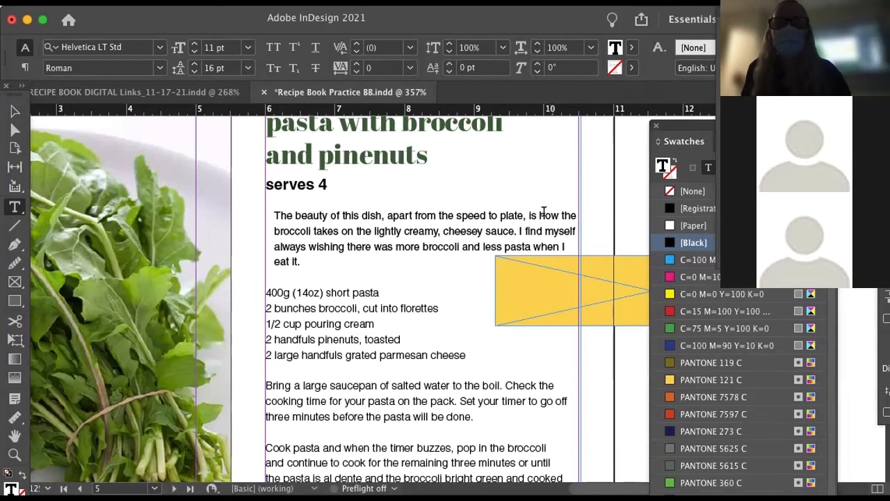
pyautogui.press('Return')
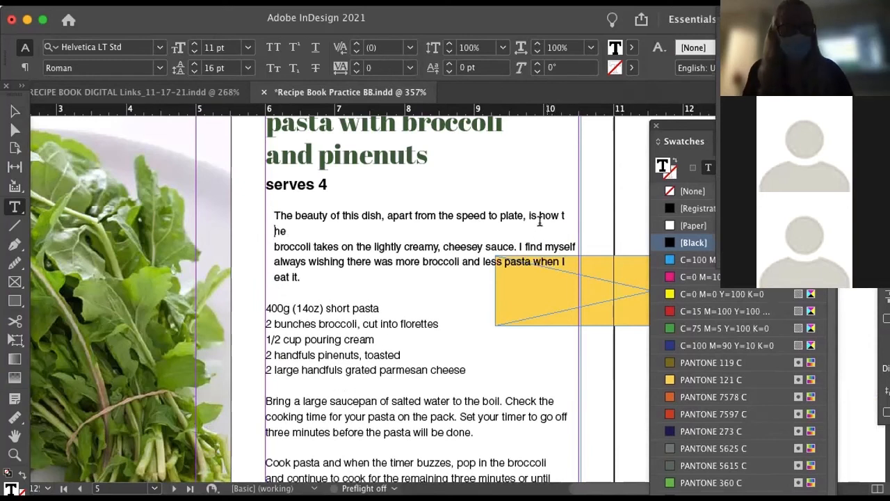
pyautogui.press('BackSpace')
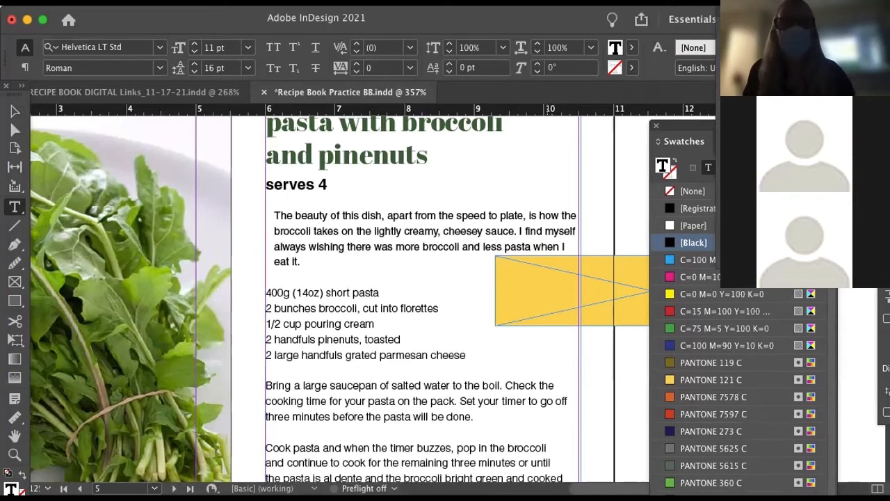
pyautogui.press('Return')
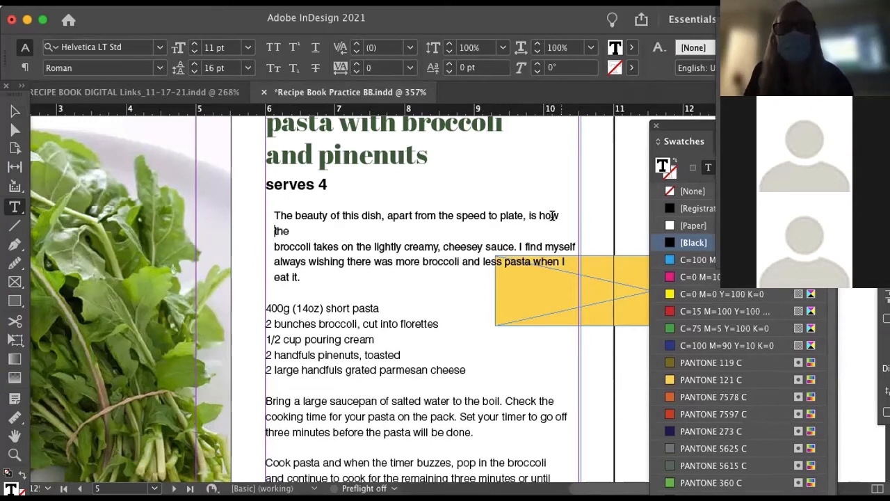
pyautogui.click(269, 245)
pyautogui.press('BackSpace')
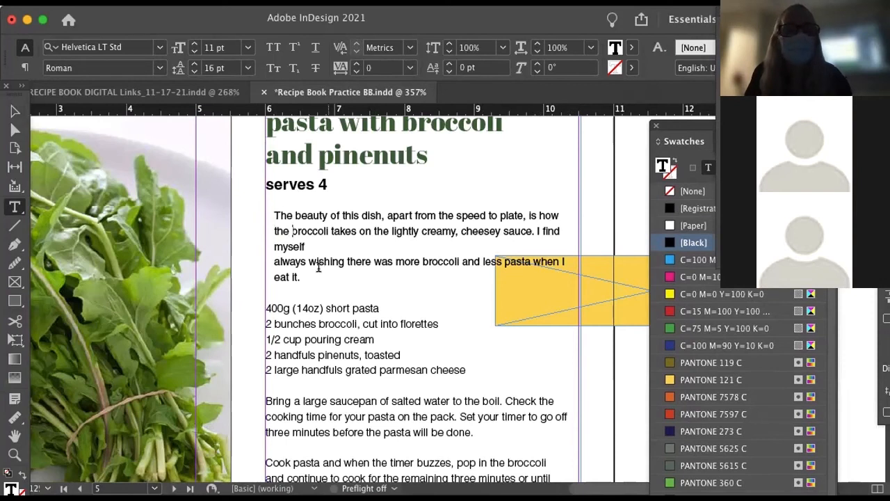
# Remove the break between "myself" and "always" in the introductory paragraph and insert a forced line break before "myself"
pyautogui.click(268, 260)
pyautogui.press('BackSpace')
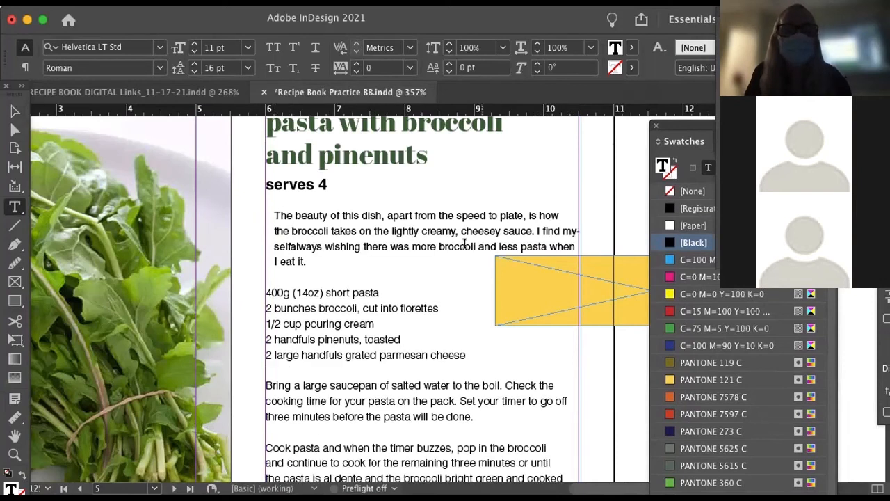
pyautogui.click(542, 246)
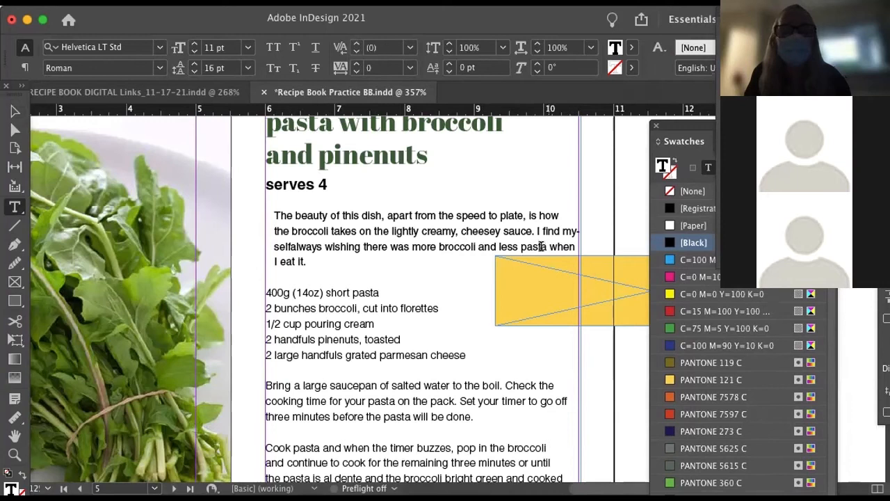
pyautogui.hotkey('shift', 'Return')
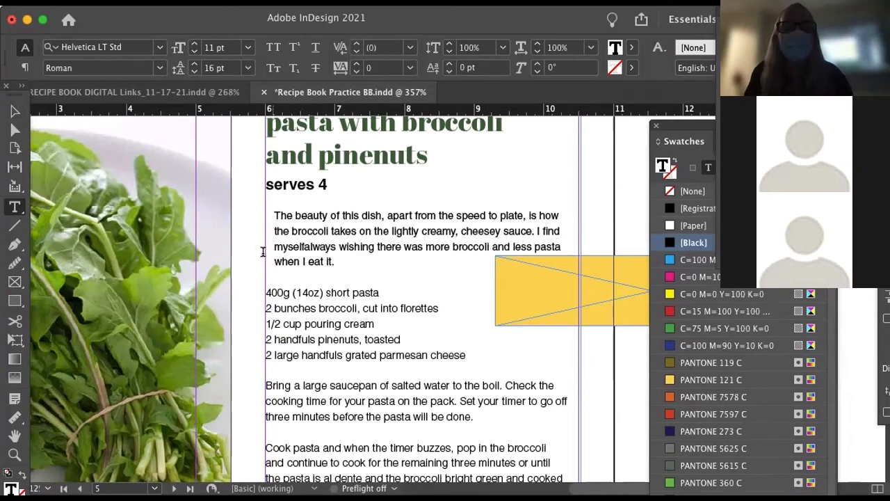
# Move the yellow rectangle back behind the introductory paragraph, aligned with the sides of the recipe text frame
pyautogui.click(16, 112)
pyautogui.moveTo(615, 279); pyautogui.dragTo(387, 229)
pyautogui.click(594, 244)
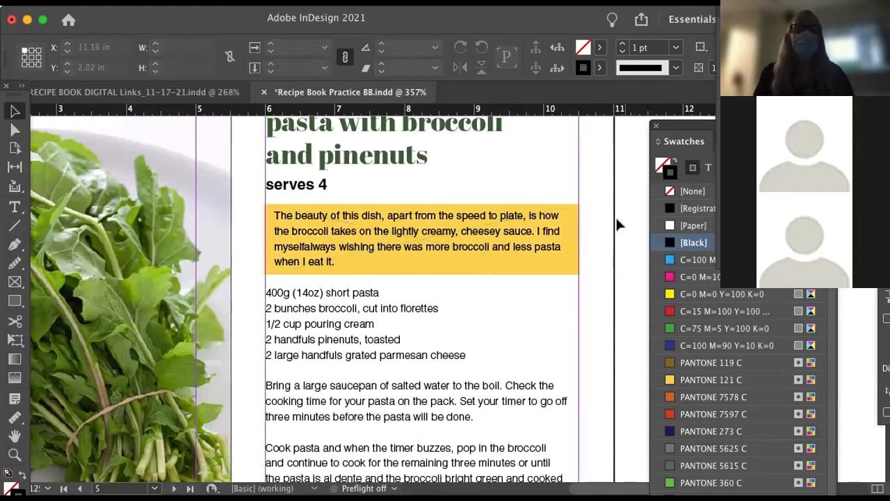
# Add the heading "Ingredients" on its own line directly above "400g (14oz) short pasta"
pyautogui.scroll(-4, 435, 250)
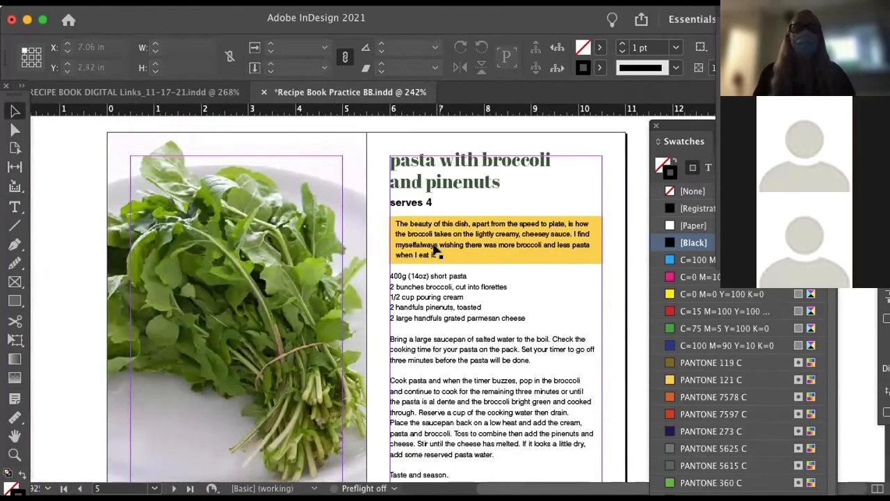
pyautogui.scroll(-3, 434, 249)
pyautogui.scroll(4, 433, 251)
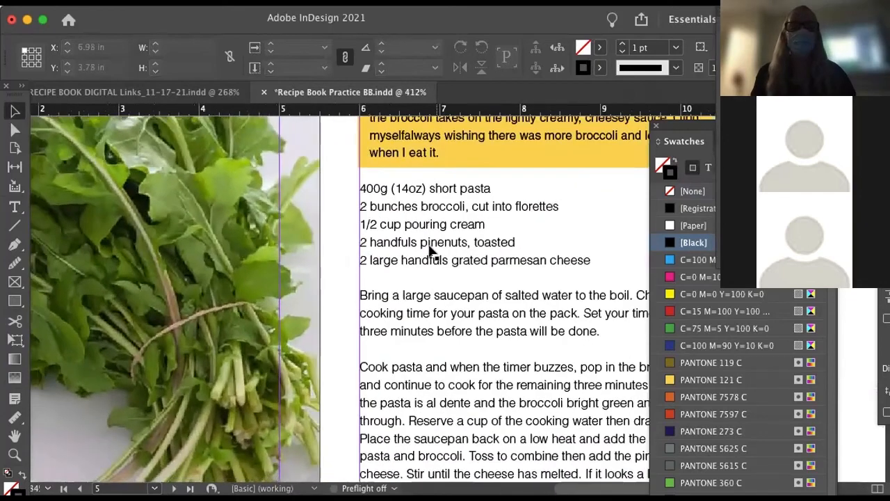
pyautogui.press('t')
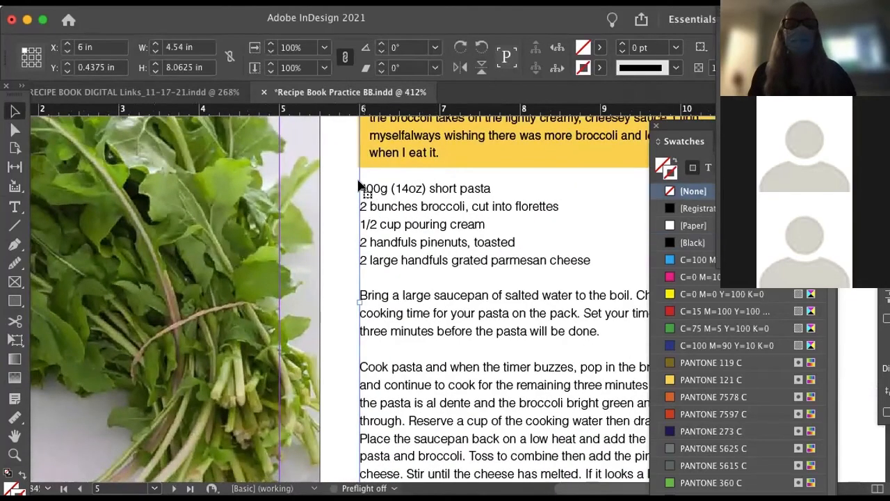
pyautogui.click(358, 178)
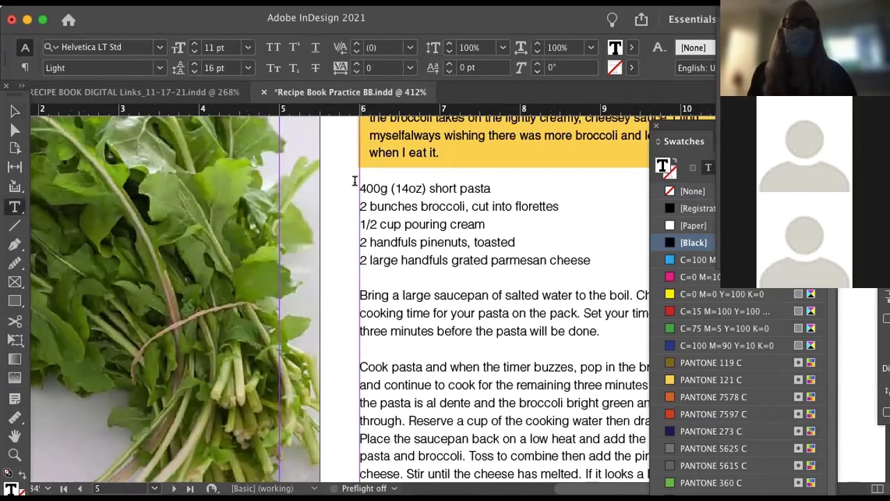
pyautogui.press('Return')
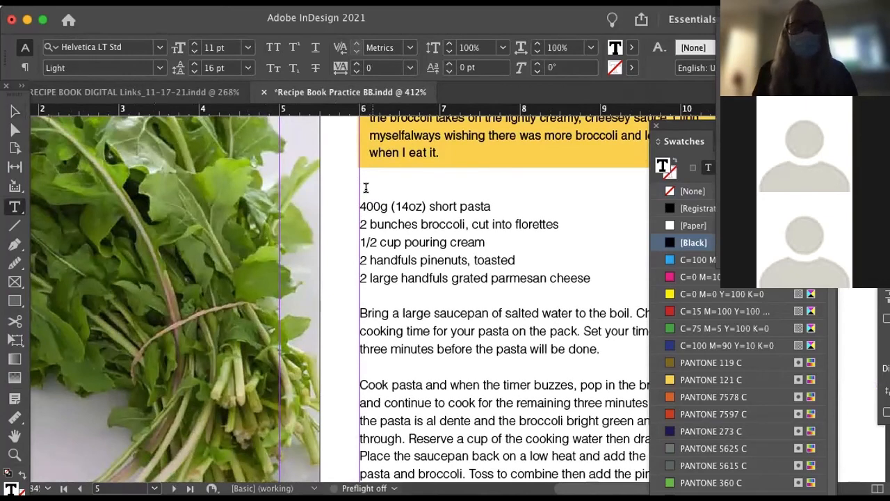
pyautogui.write('dients')
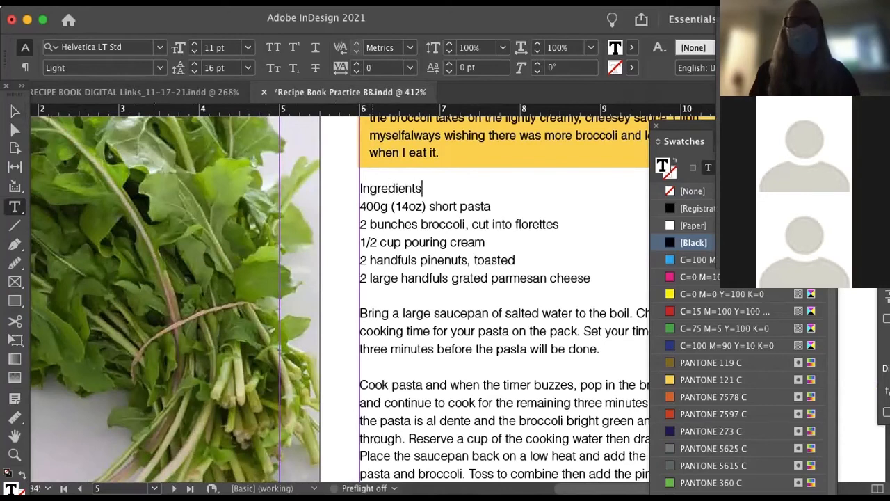
# Set the "Ingredients" heading in the Bold style of Helvetica LT Std
pyautogui.doubleClick(367, 189)
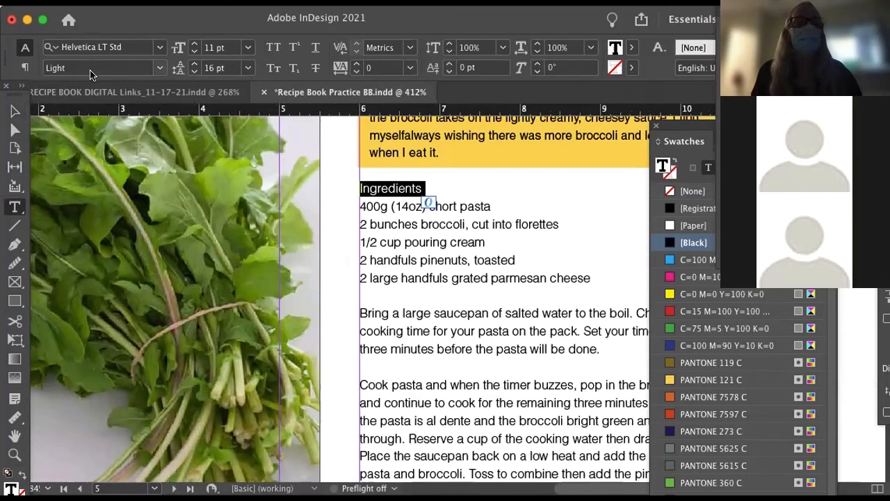
pyautogui.click(158, 67)
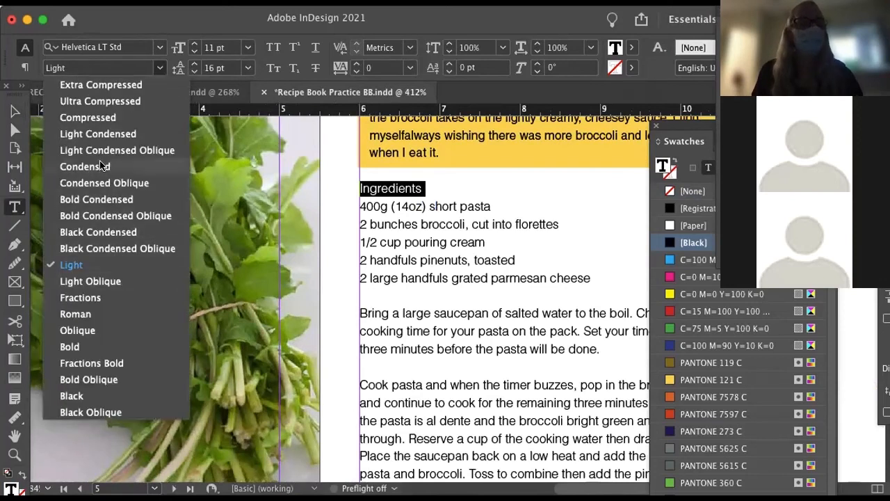
pyautogui.click(106, 346)
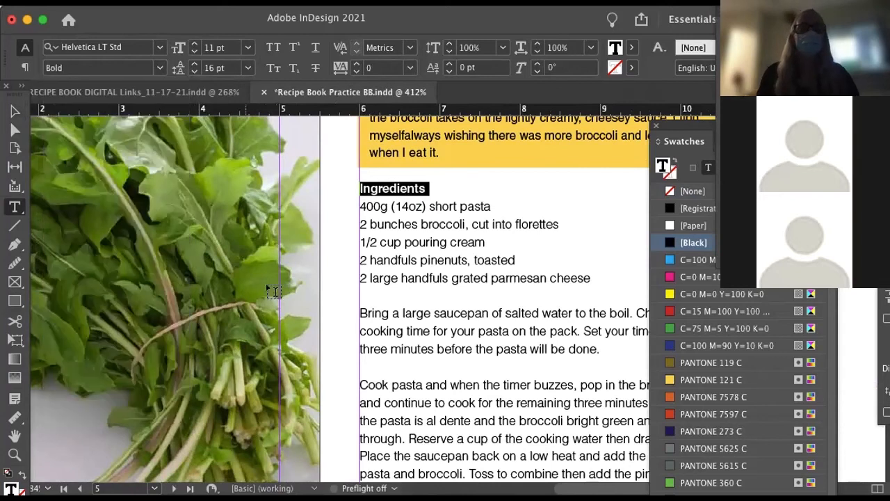
pyautogui.click(369, 224)
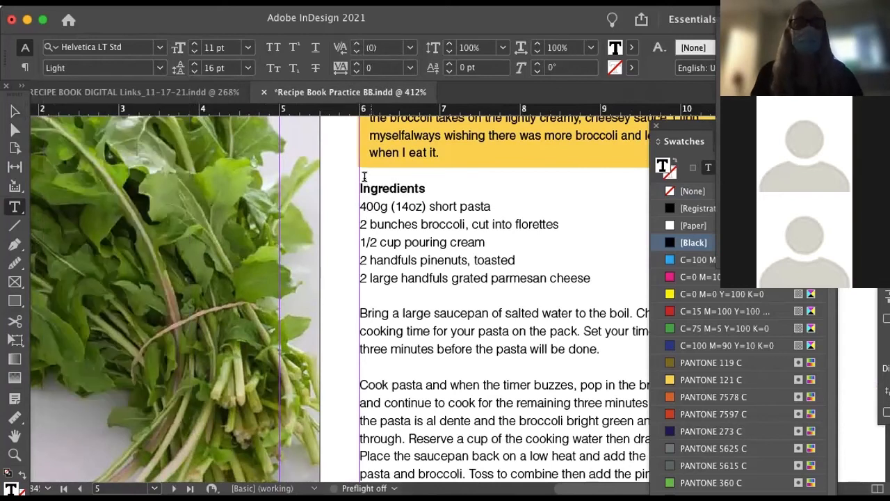
pyautogui.click(364, 178)
pyautogui.moveTo(355, 205); pyautogui.dragTo(401, 280)
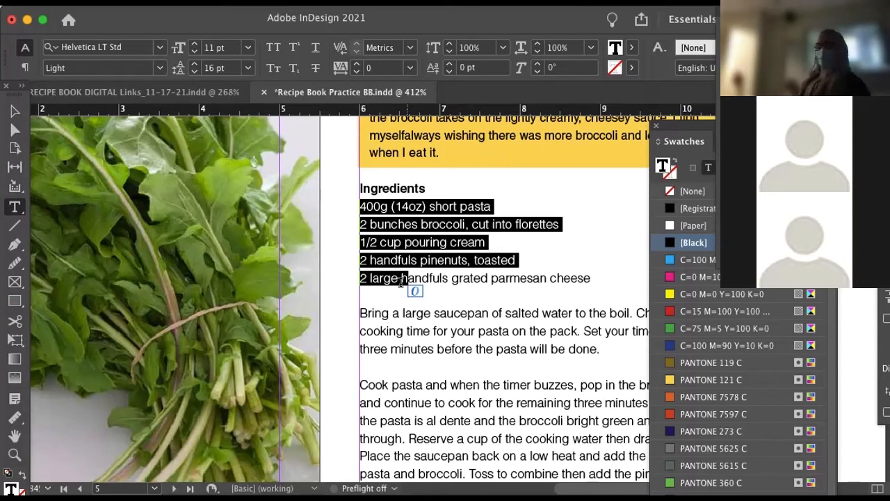
pyautogui.click(389, 188)
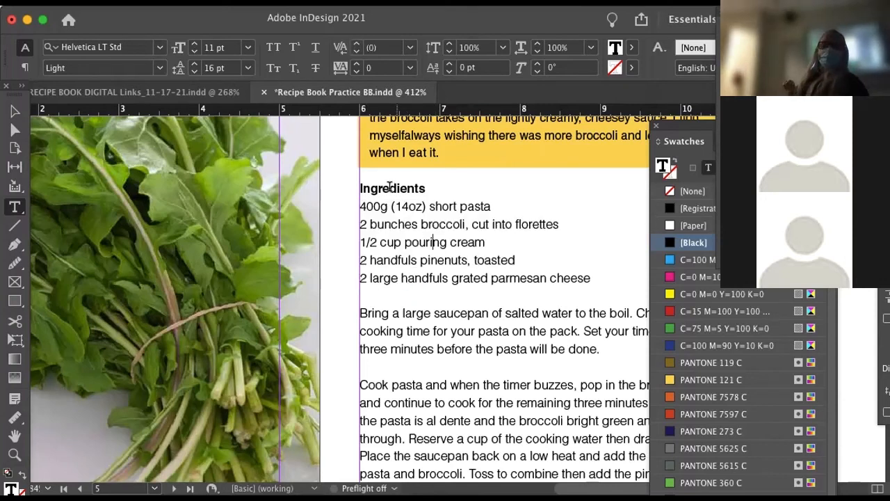
pyautogui.doubleClick(389, 188)
pyautogui.click(395, 206)
# Select the ingredient lines from "400g (14oz) short pasta" into "2 large handfuls" and bring up the paragraph and character settings
pyautogui.moveTo(355, 206); pyautogui.dragTo(450, 279)
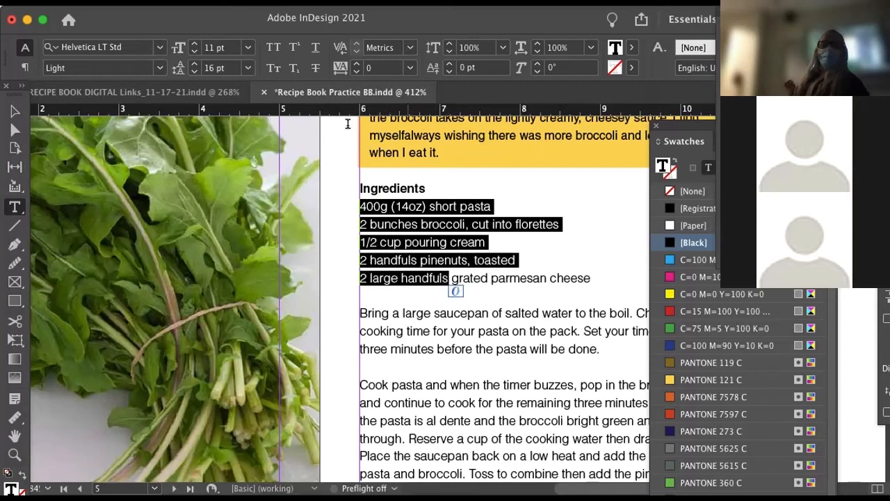
pyautogui.click(219, 3)
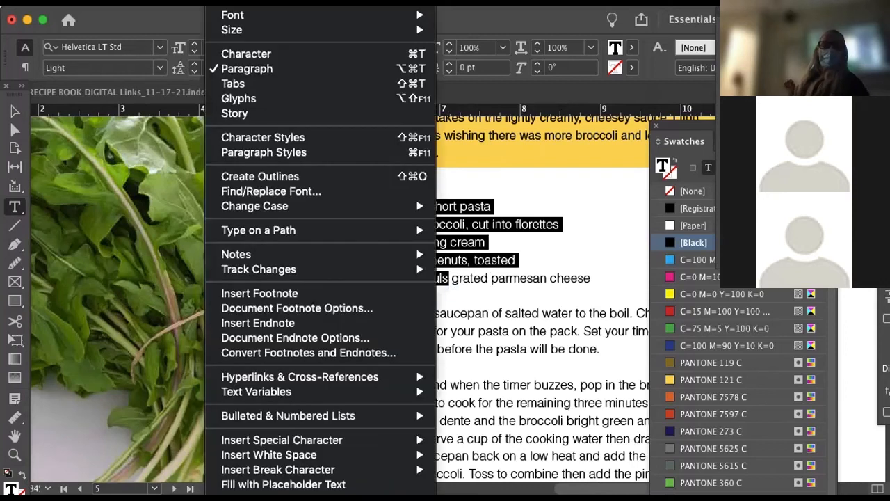
pyautogui.moveTo(261, 3)
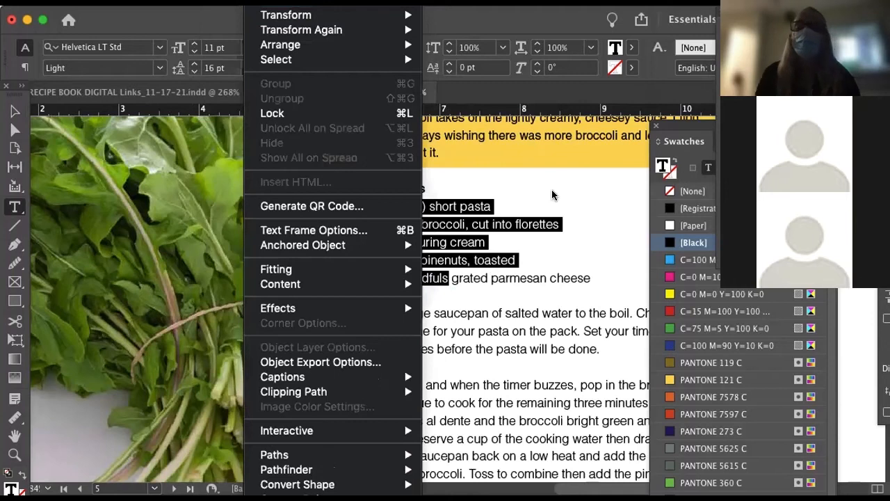
pyautogui.press('Escape')
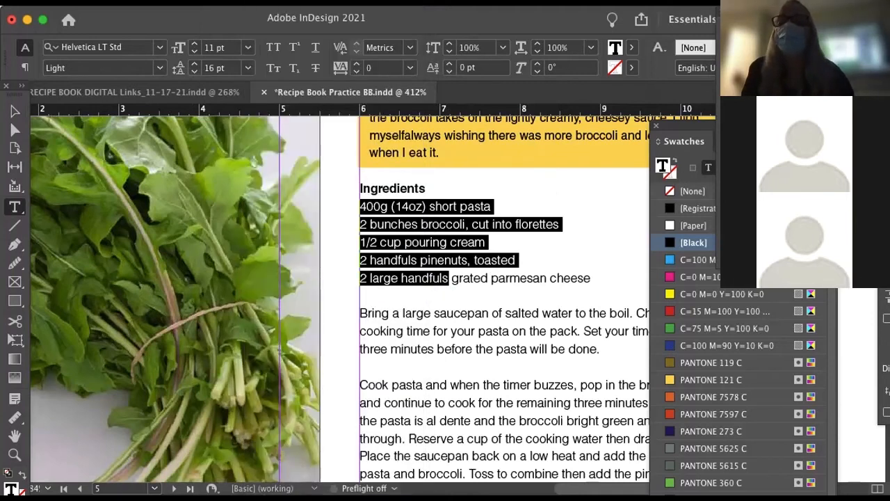
pyautogui.moveTo(768, 13); pyautogui.dragTo(688, 12)
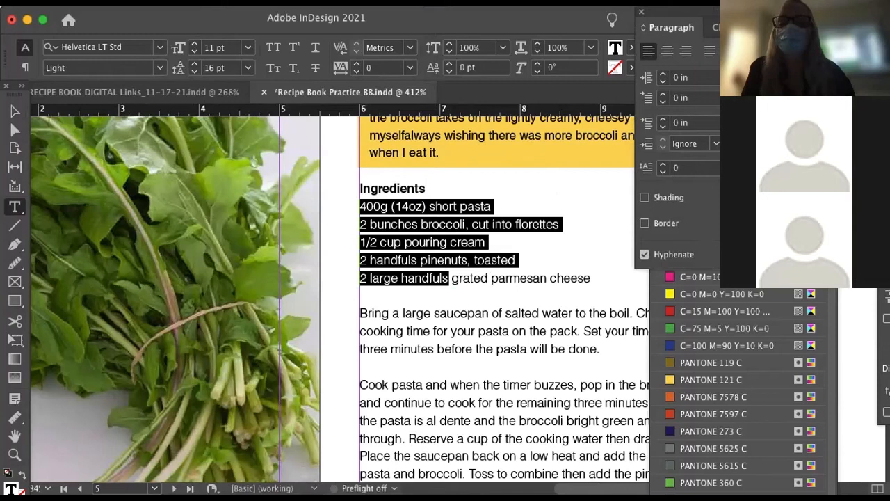
pyautogui.click(714, 29)
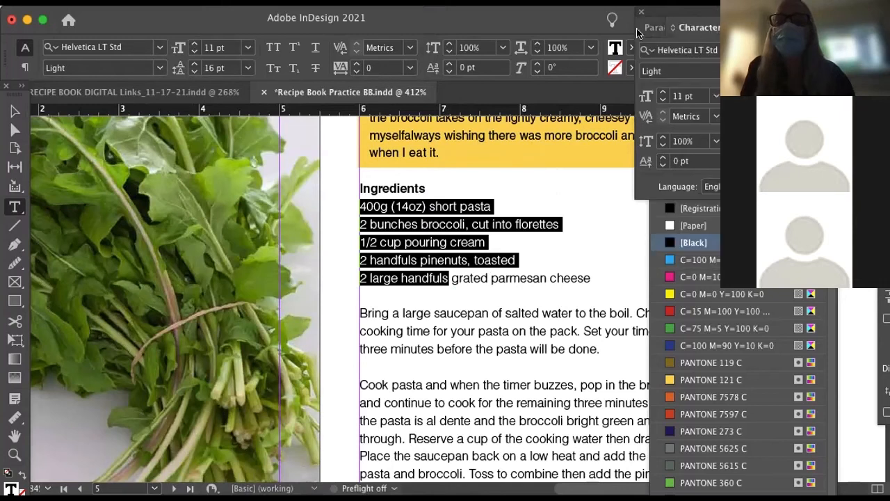
pyautogui.press('super+Return')
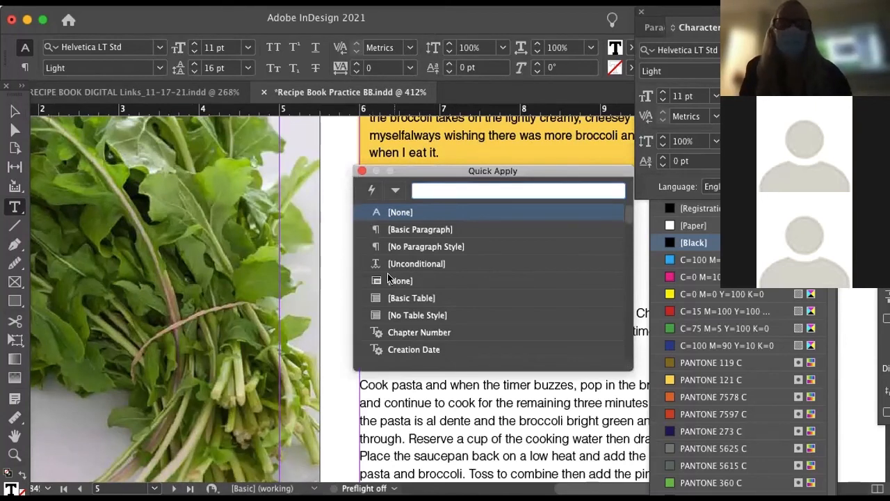
pyautogui.scroll(-10, 388, 273)
pyautogui.scroll(10, 390, 279)
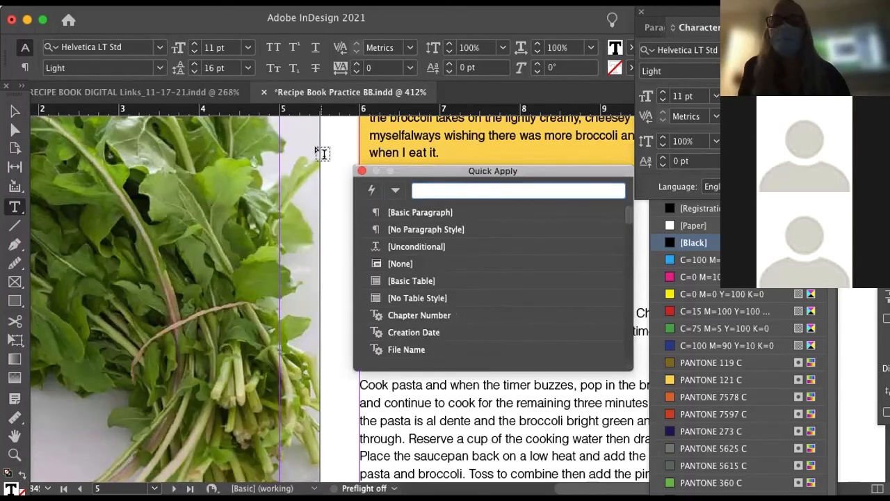
pyautogui.click(361, 171)
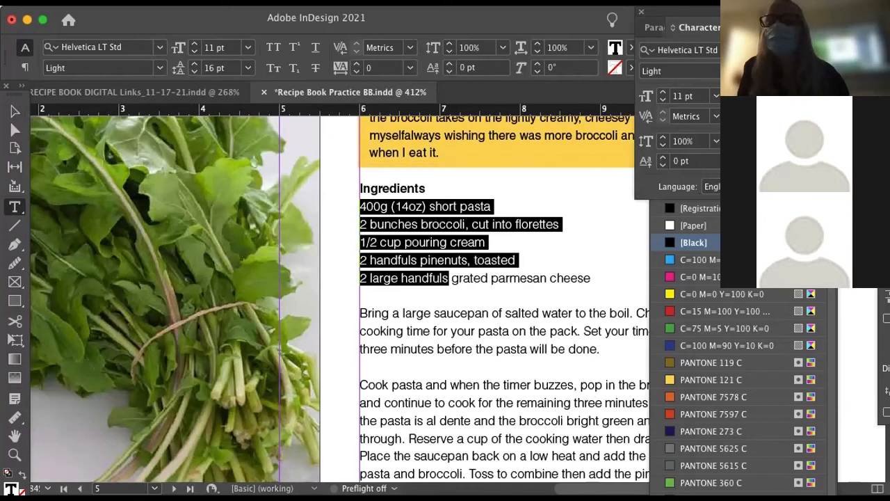
# Try the default round bullet list on the selected ingredient lines, and undo it
pyautogui.click(880, 50)
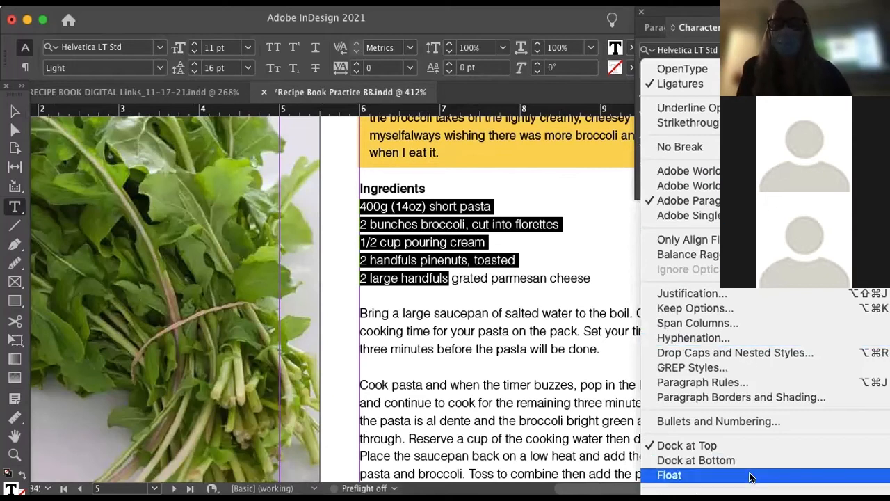
pyautogui.click(729, 421)
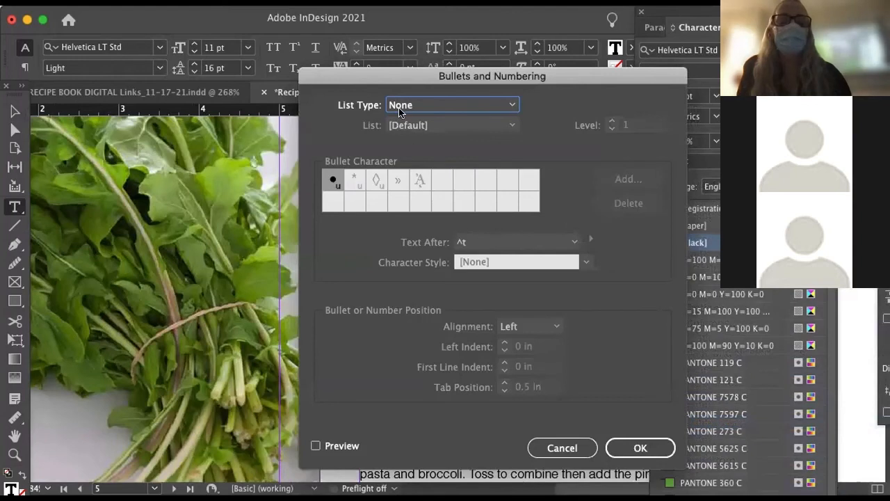
pyautogui.click(401, 108)
pyautogui.click(413, 138)
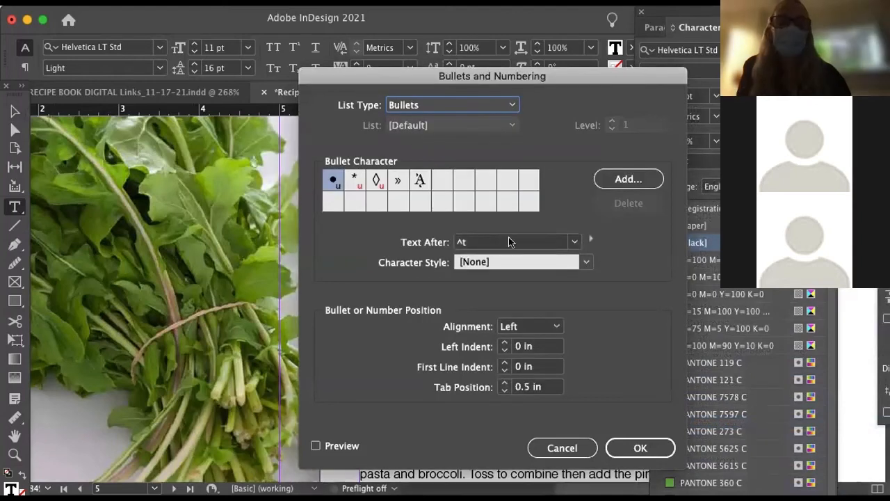
pyautogui.click(625, 178)
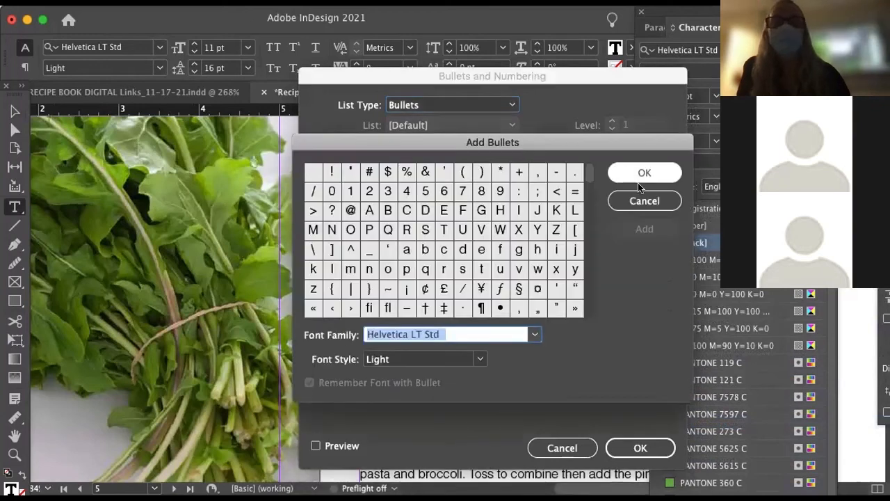
pyautogui.click(628, 172)
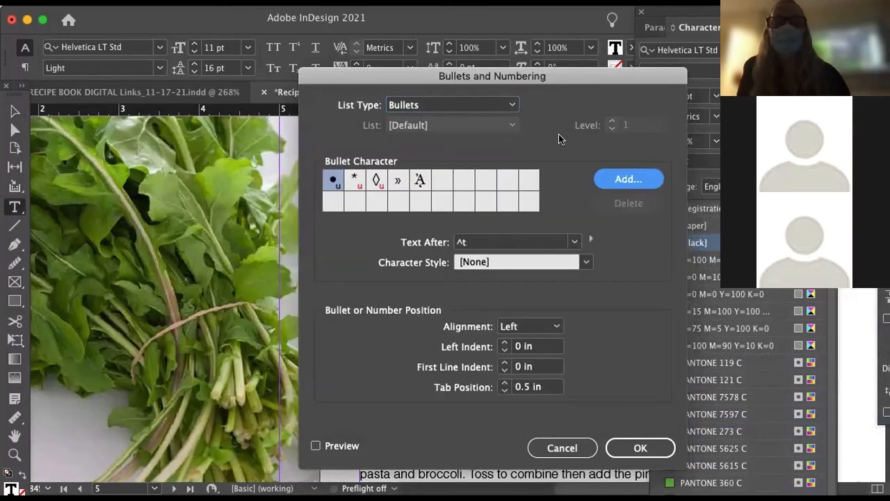
pyautogui.moveTo(374, 84); pyautogui.dragTo(563, 75)
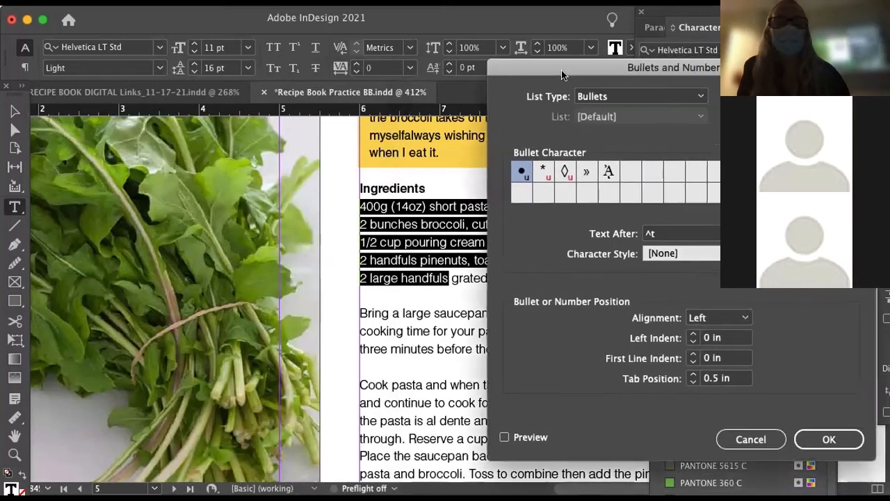
pyautogui.click(835, 438)
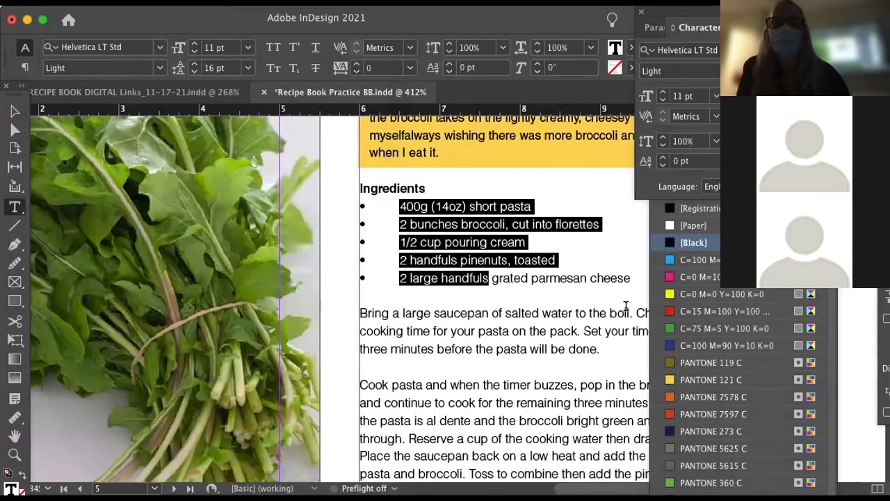
pyautogui.press('super+z')
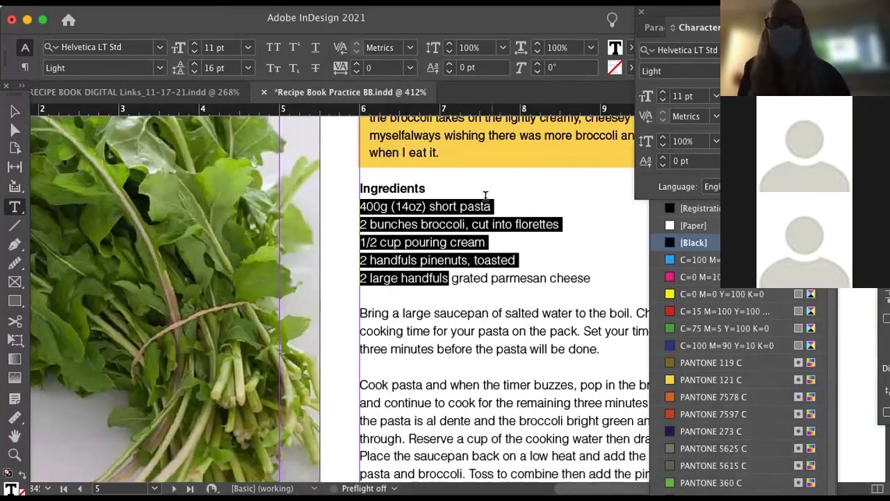
# Preview round bullets with a 0.1875 in tab position on the selected ingredient lines, and cancel without applying them
pyautogui.click(881, 48)
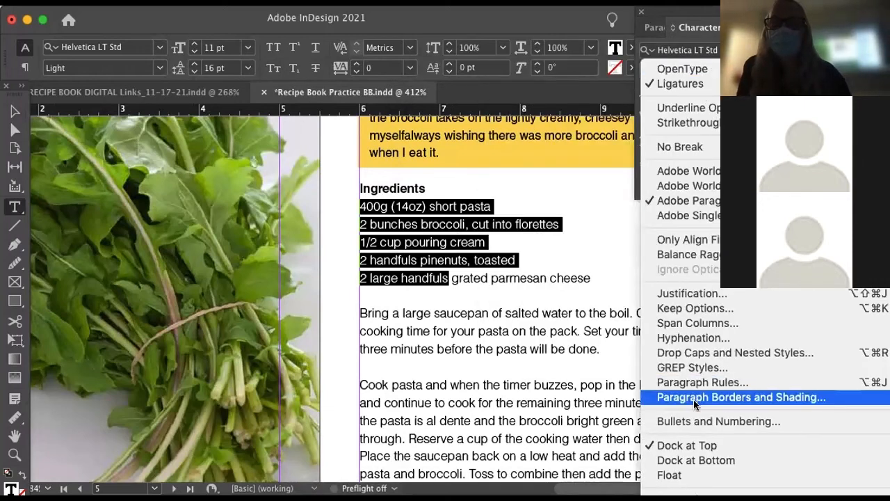
pyautogui.click(732, 420)
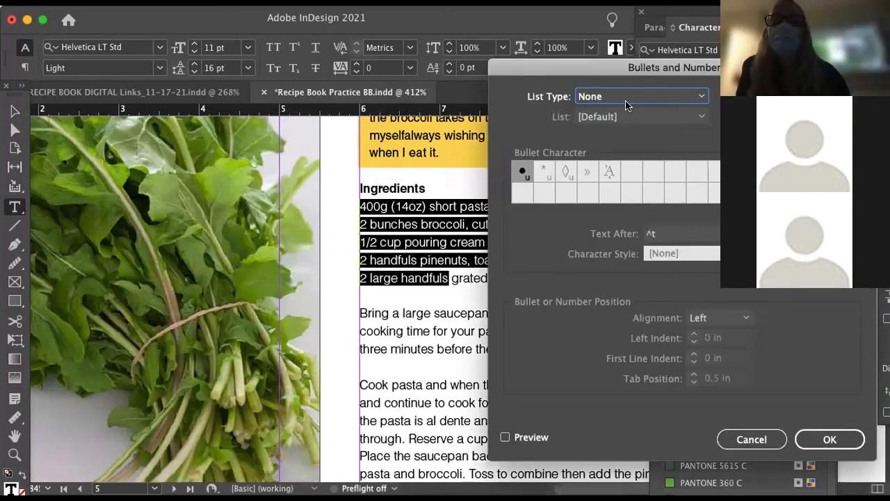
pyautogui.click(688, 98)
pyautogui.click(651, 129)
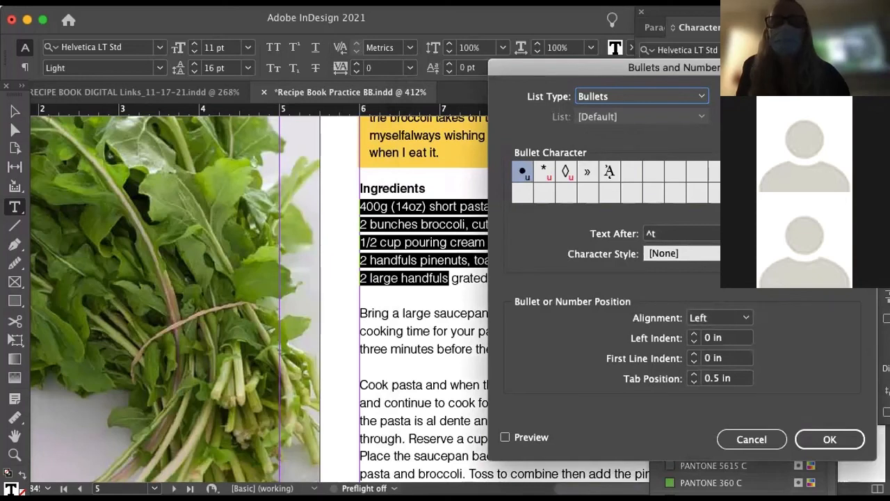
pyautogui.click(500, 438)
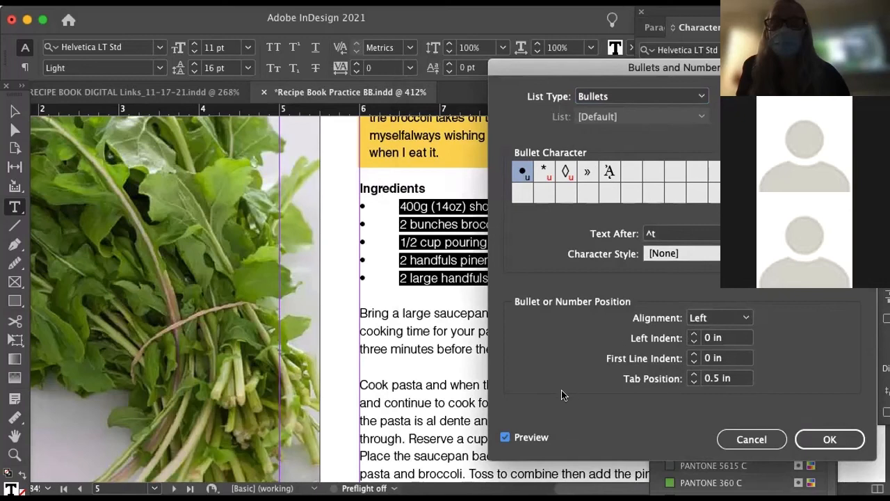
pyautogui.click(694, 382)
pyautogui.click(694, 382)
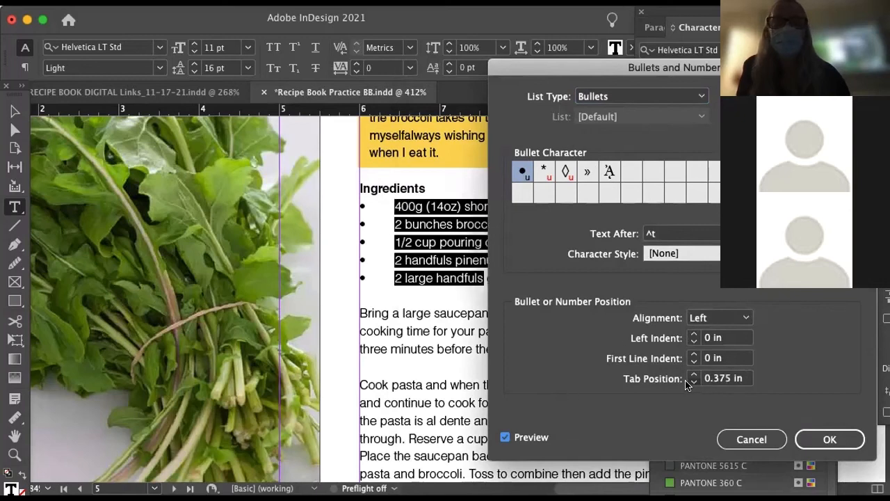
pyautogui.doubleClick(694, 382)
pyautogui.click(693, 382)
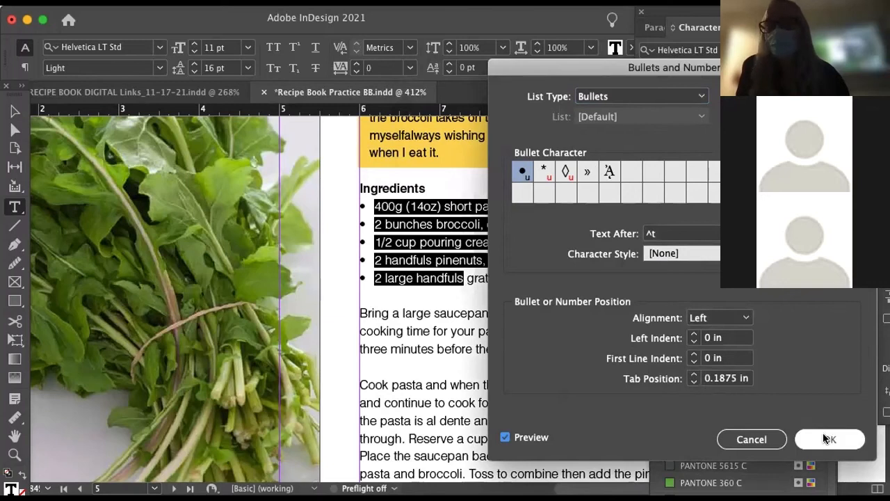
pyautogui.click(757, 436)
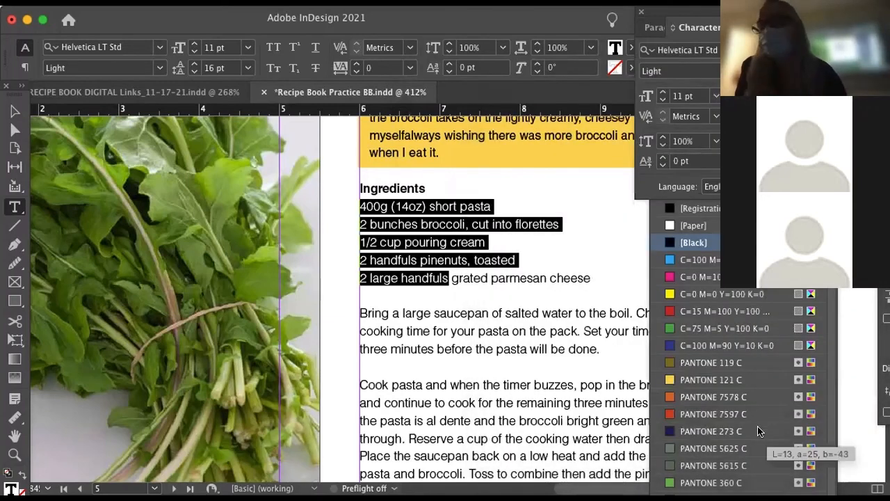
# Insert a "•" character and a space by hand at the start of each of the five ingredient lines
pyautogui.click(452, 221)
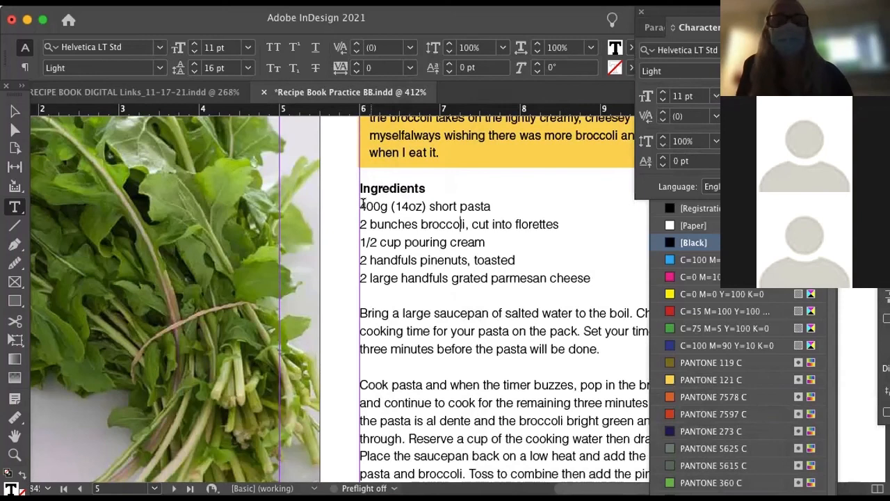
pyautogui.click(355, 204)
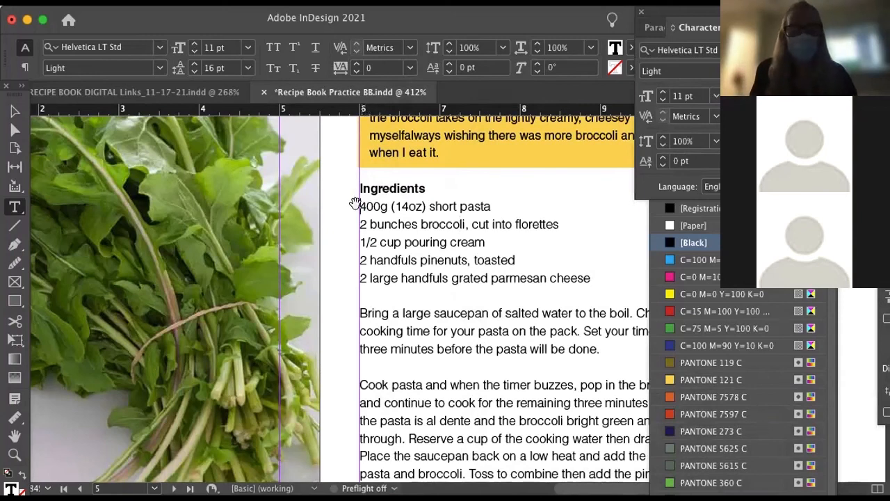
pyautogui.write('•')
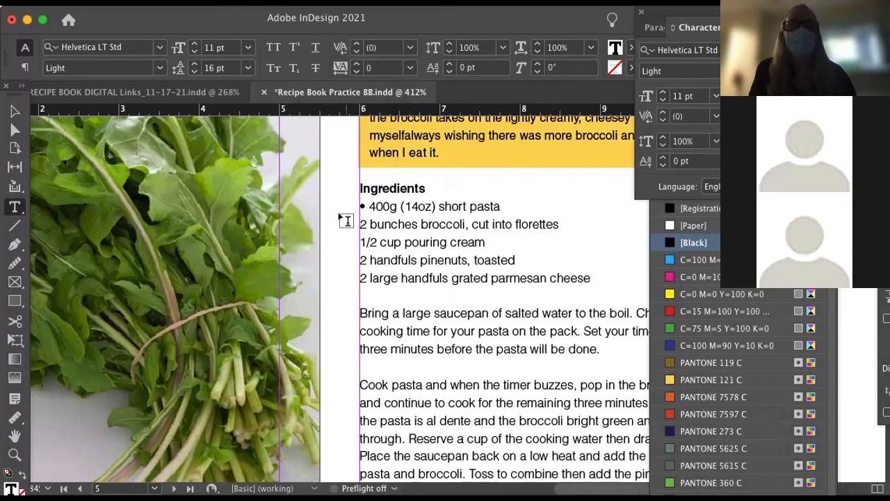
pyautogui.click(353, 220)
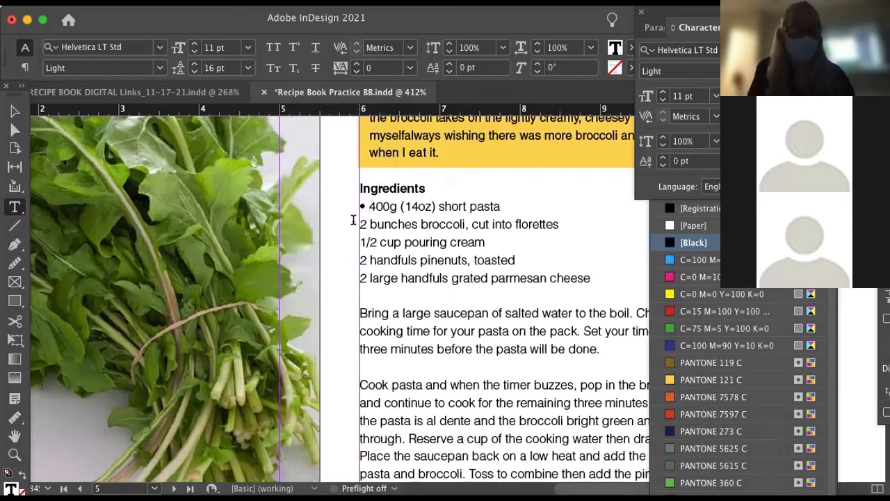
pyautogui.write('•')
pyautogui.click(354, 241)
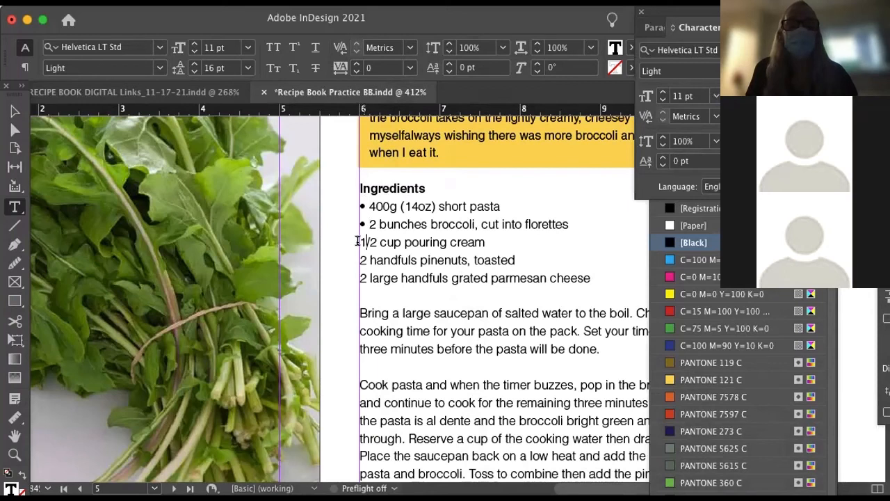
pyautogui.write('•')
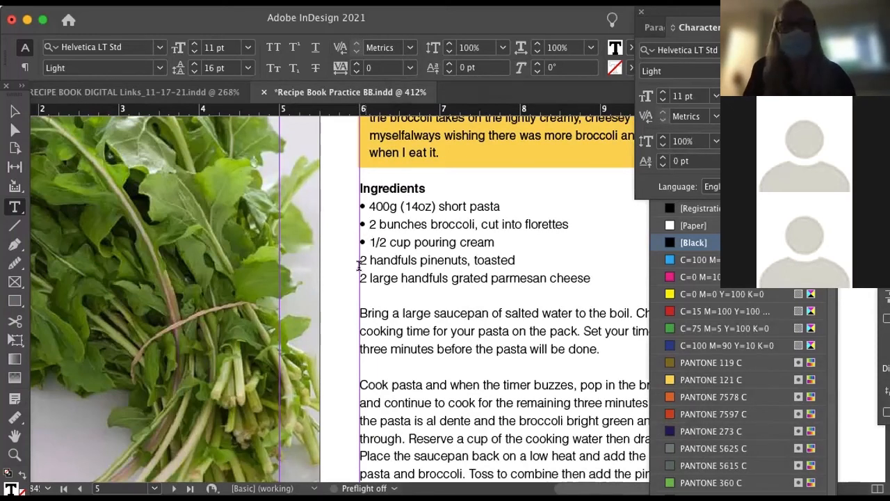
pyautogui.click(354, 258)
pyautogui.write('•')
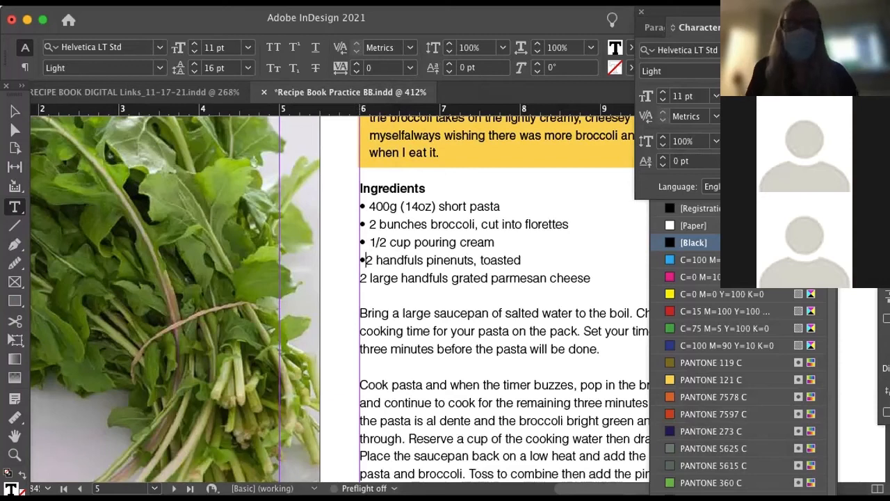
pyautogui.click(354, 278)
pyautogui.write('•')
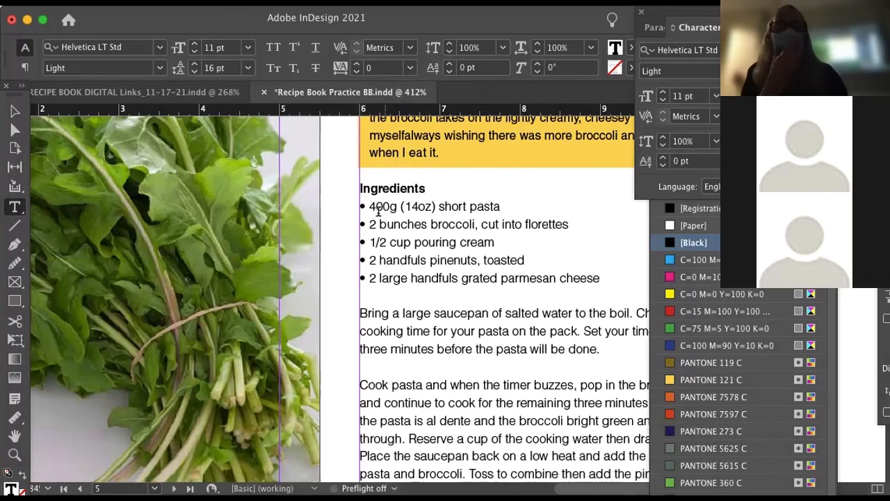
# Examine how the recipe text on page 5 fits within the margins, from "Taste and season." up to the title
pyautogui.scroll(-1, 363, 204)
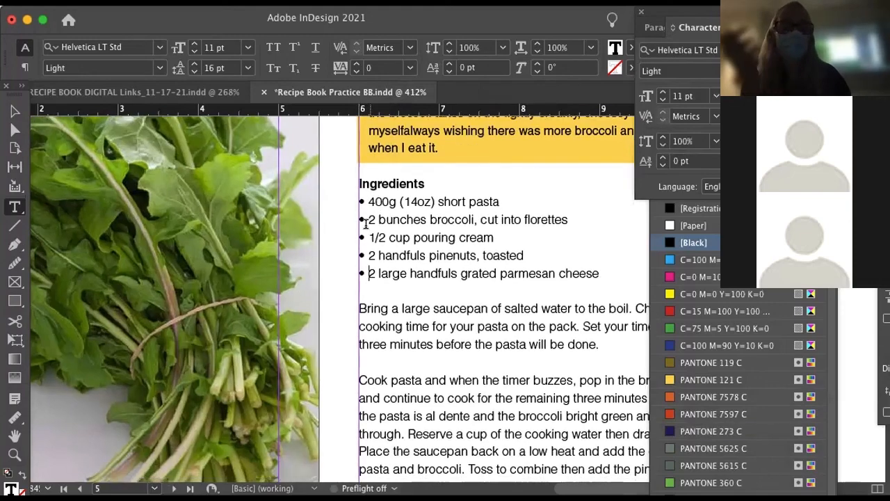
pyautogui.scroll(-2, 374, 280)
pyautogui.hscroll(4, 374, 280)
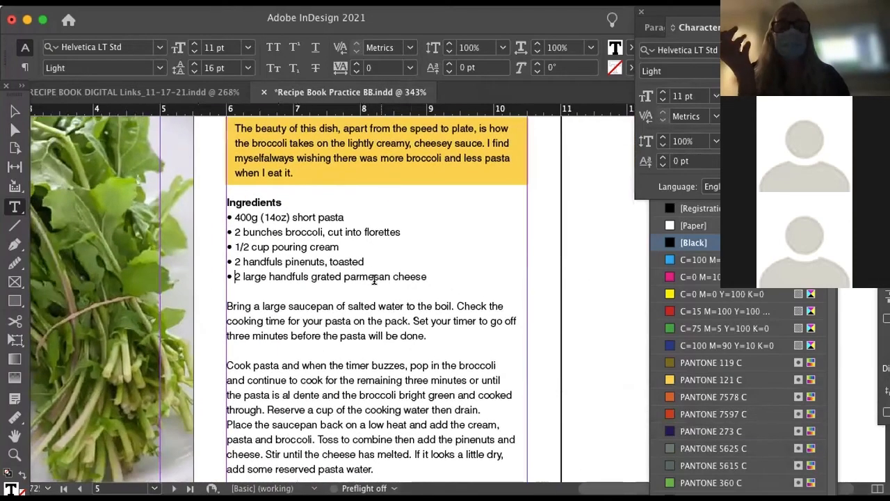
pyautogui.scroll(-8, 374, 280)
pyautogui.click(268, 238)
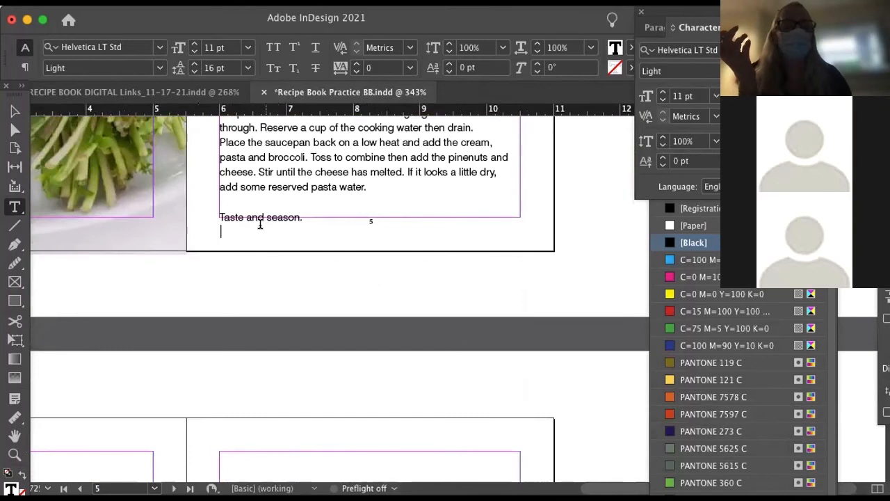
pyautogui.scroll(4, 250, 205)
pyautogui.hscroll(-1, 250, 204)
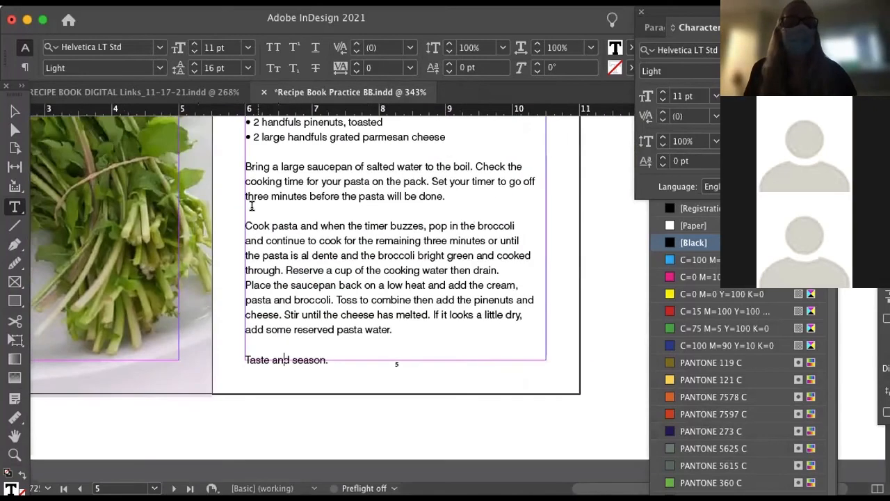
pyautogui.scroll(6, 252, 212)
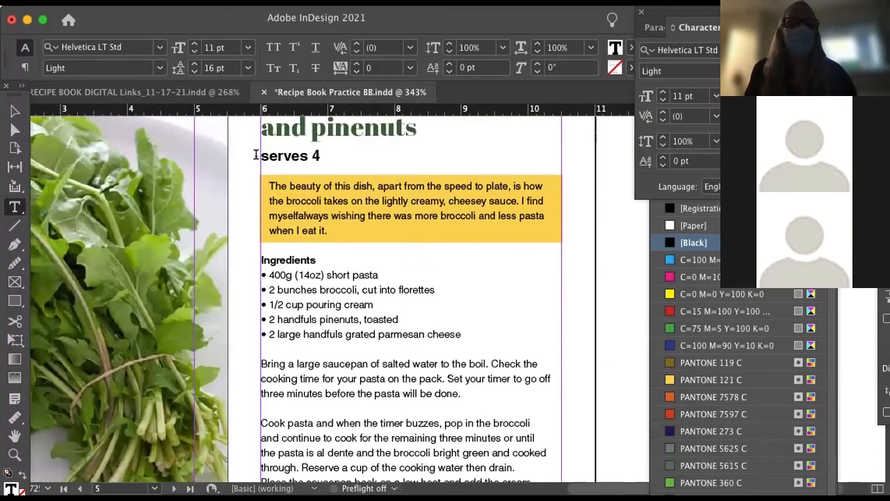
pyautogui.scroll(4, 256, 154)
pyautogui.hscroll(-1, 256, 154)
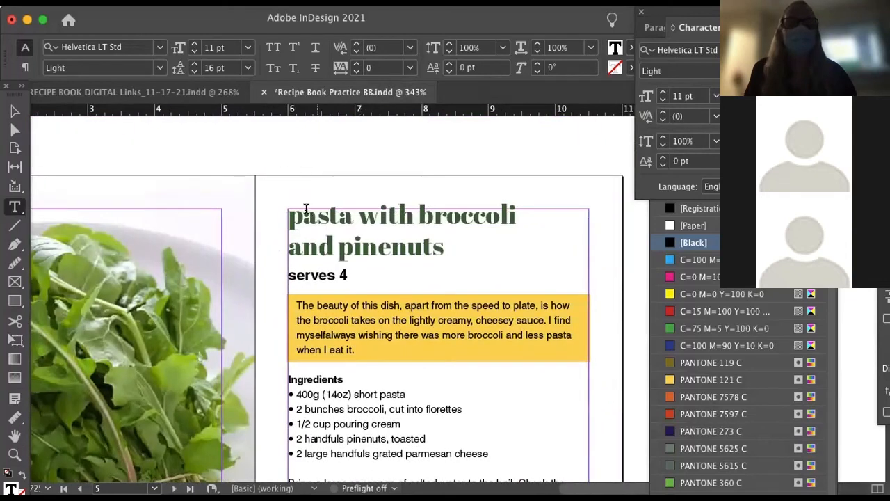
# Set the text from "400g (14oz) short pasta" through "Taste and season." to 10.5 pt with 15 pt leading
pyautogui.scroll(-8, 307, 292)
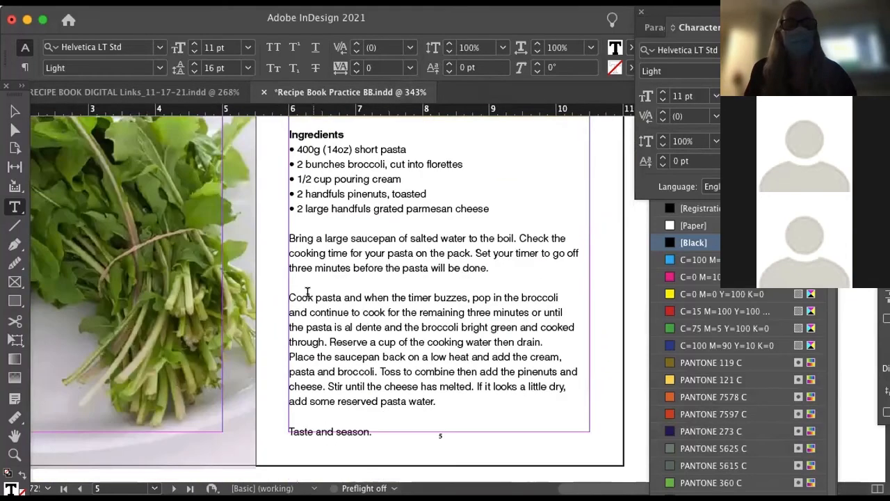
pyautogui.moveTo(288, 148); pyautogui.dragTo(378, 439)
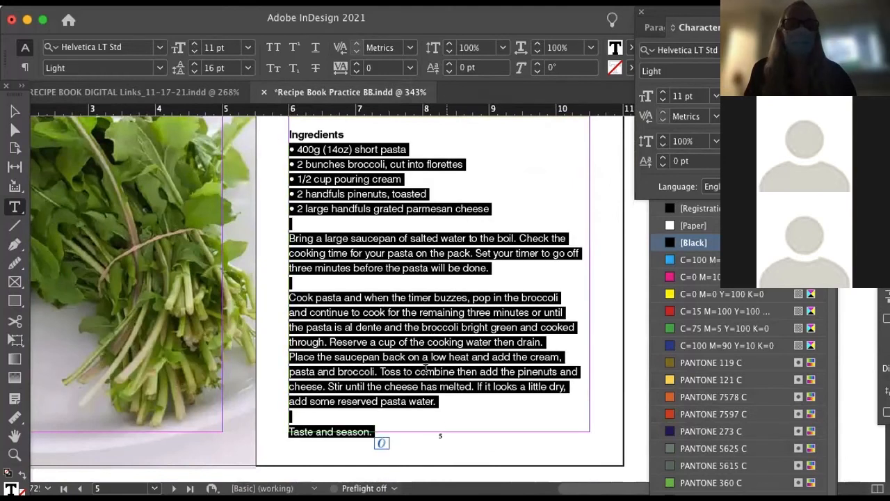
pyautogui.click(215, 47)
pyautogui.write('10')
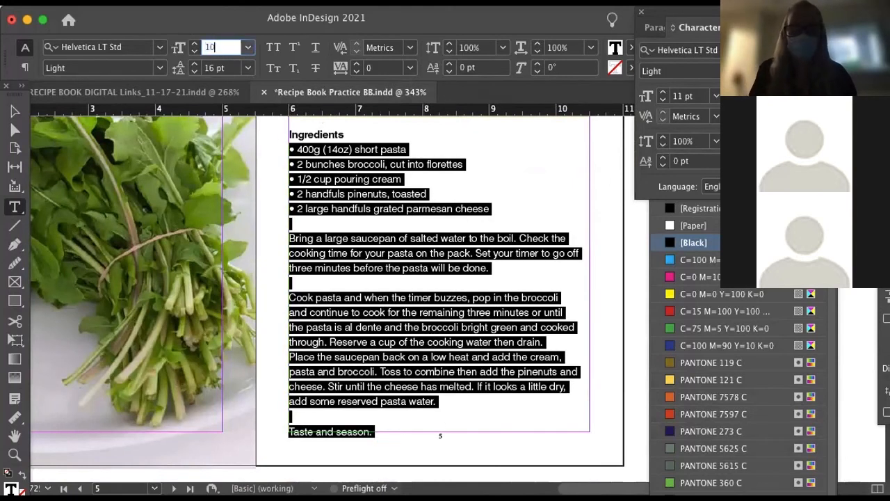
pyautogui.write('.5')
pyautogui.press('Return')
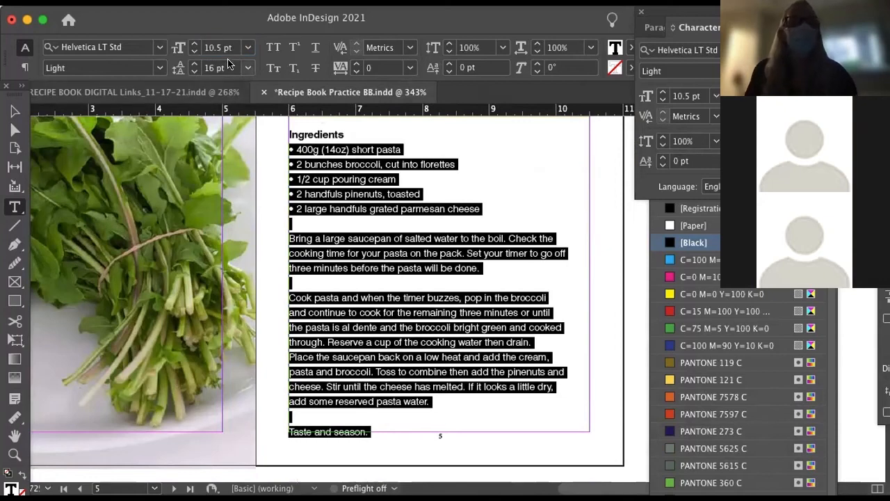
pyautogui.click(194, 71)
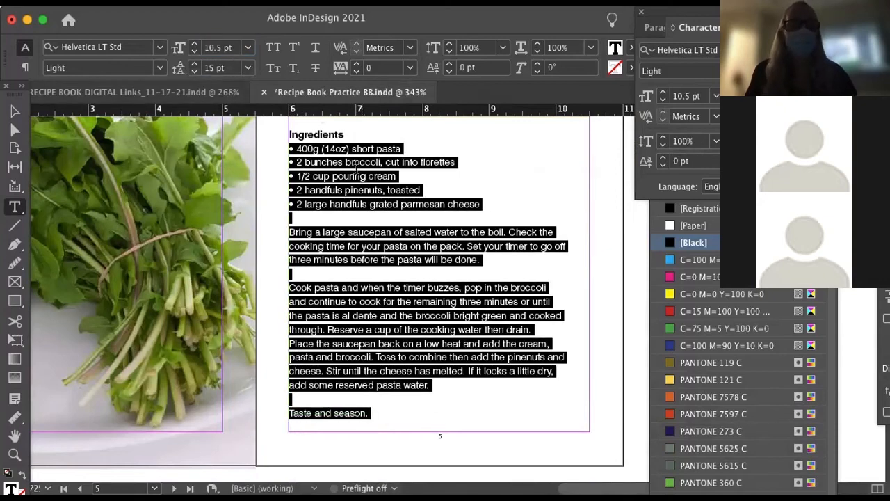
pyautogui.scroll(-5, 351, 229)
pyautogui.click(336, 255)
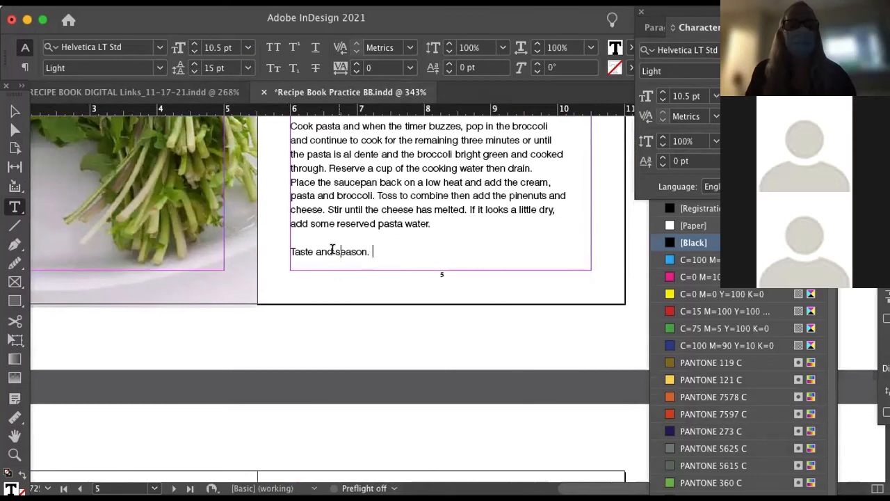
# Format the closing line "Taste and season." in PANTONE 5615 C at 15 pt, with the Bold style
pyautogui.tripleClick(332, 248)
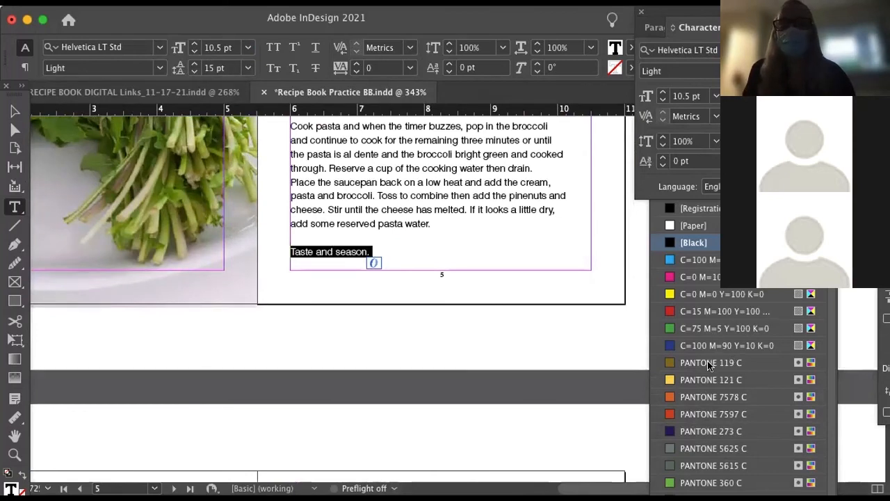
pyautogui.scroll(-2, 699, 347)
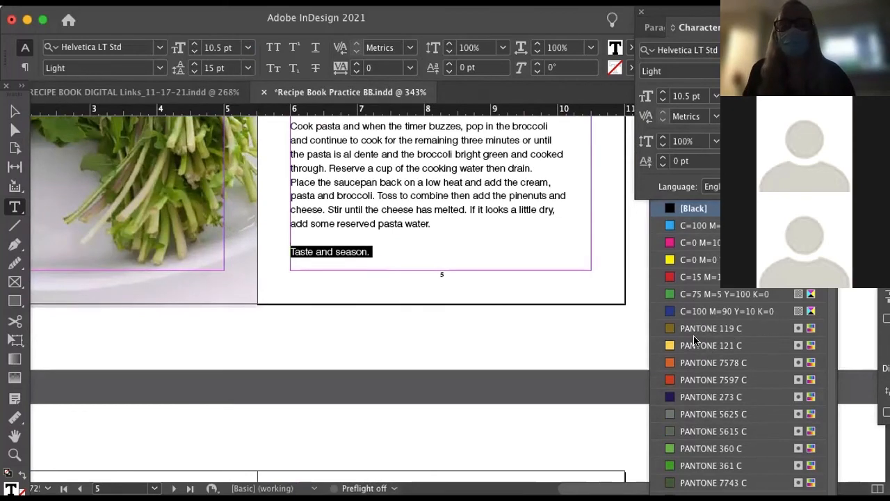
pyautogui.click(678, 431)
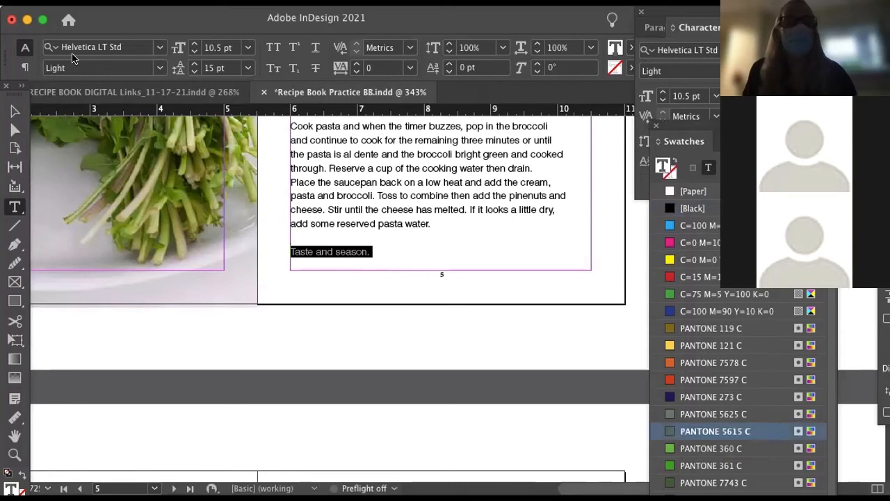
pyautogui.click(195, 44)
pyautogui.click(195, 44)
pyautogui.click(195, 43)
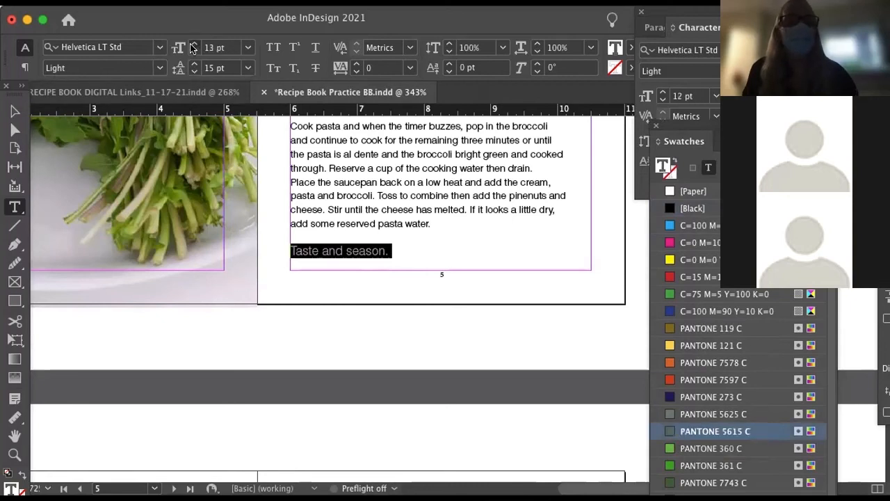
pyautogui.click(194, 44)
pyautogui.click(195, 44)
pyautogui.click(158, 68)
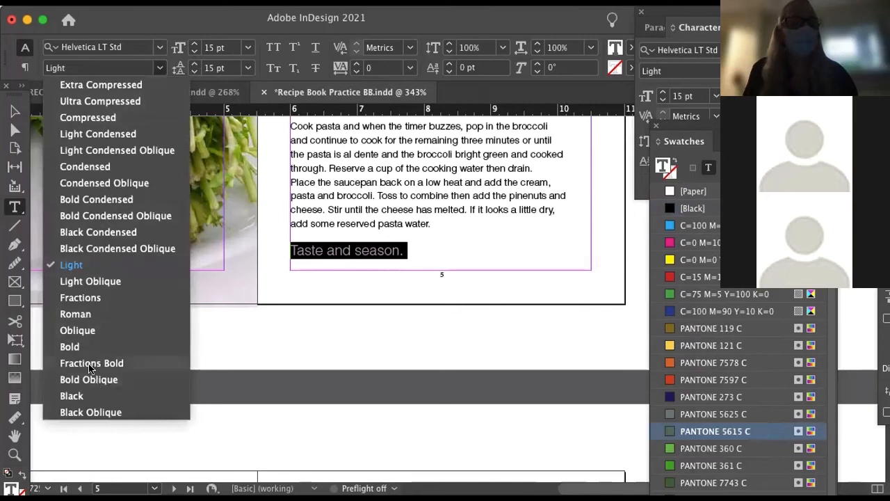
pyautogui.click(72, 346)
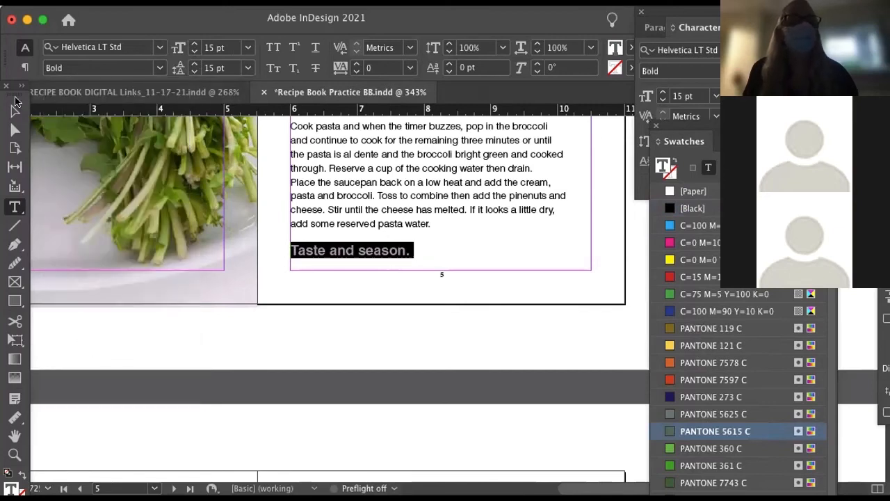
# Preview spread 4–5 without guides and examine the photo page beside the finished recipe text
pyautogui.click(13, 110)
pyautogui.press('super+minus')
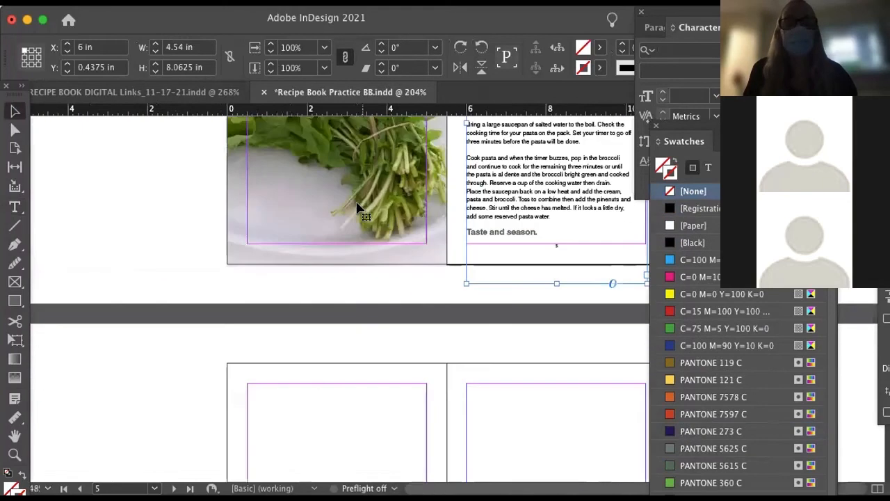
pyautogui.scroll(5, 356, 209)
pyautogui.press('super+minus')
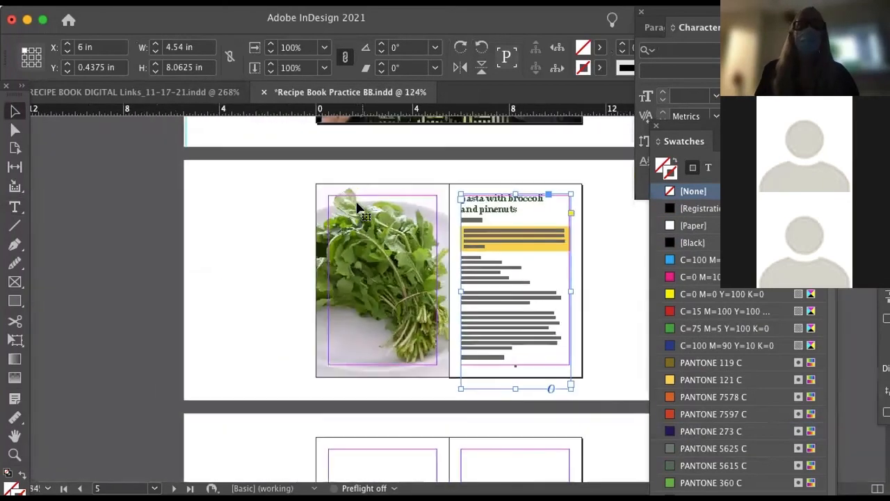
pyautogui.click(168, 209)
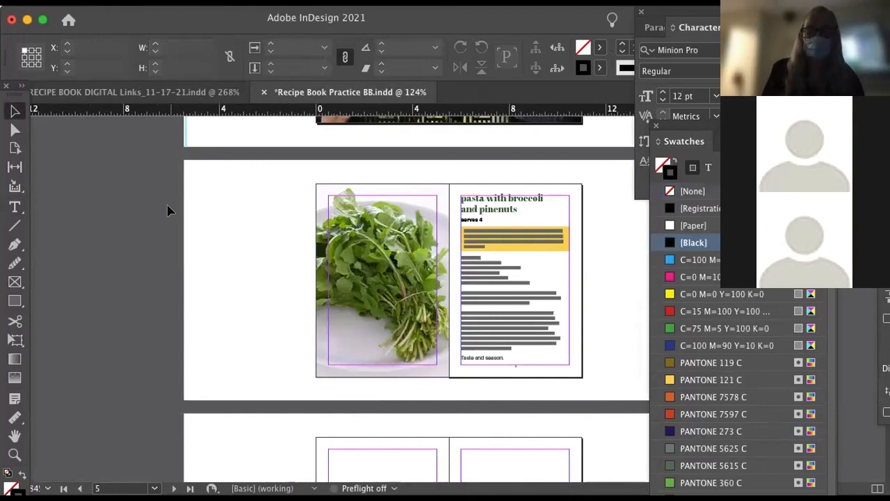
pyautogui.press('w')
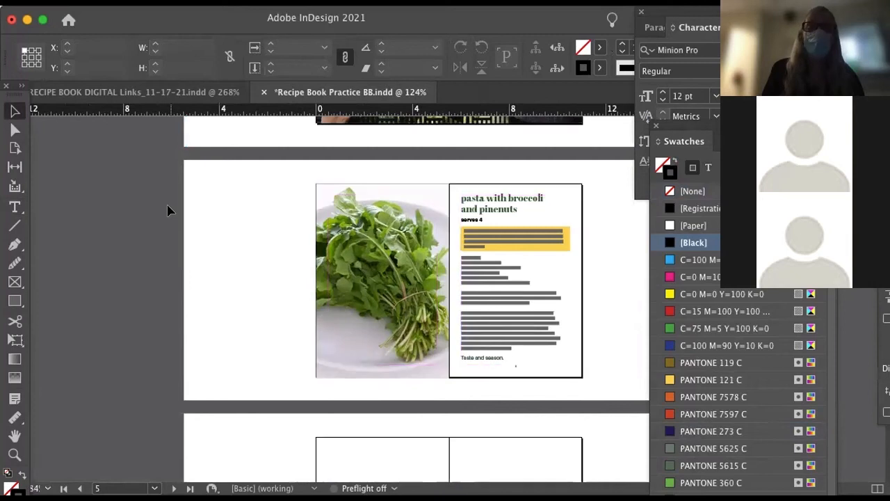
pyautogui.scroll(1, 447, 291)
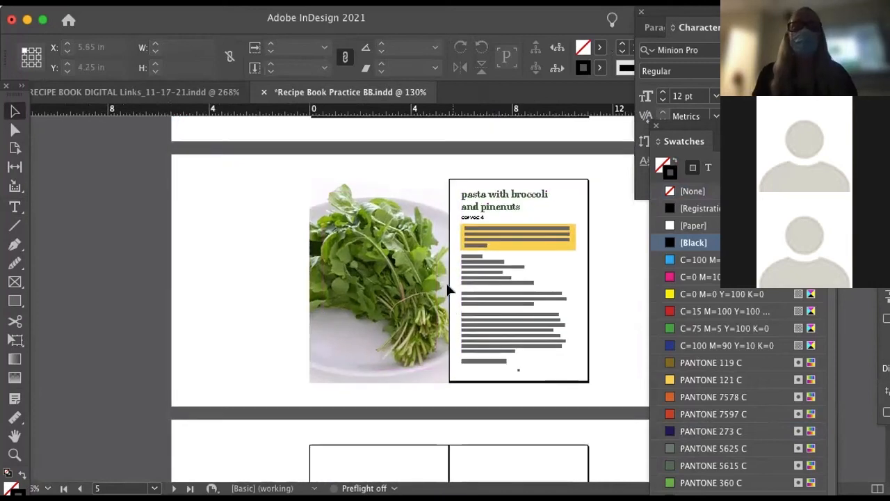
pyautogui.scroll(3, 235, 236)
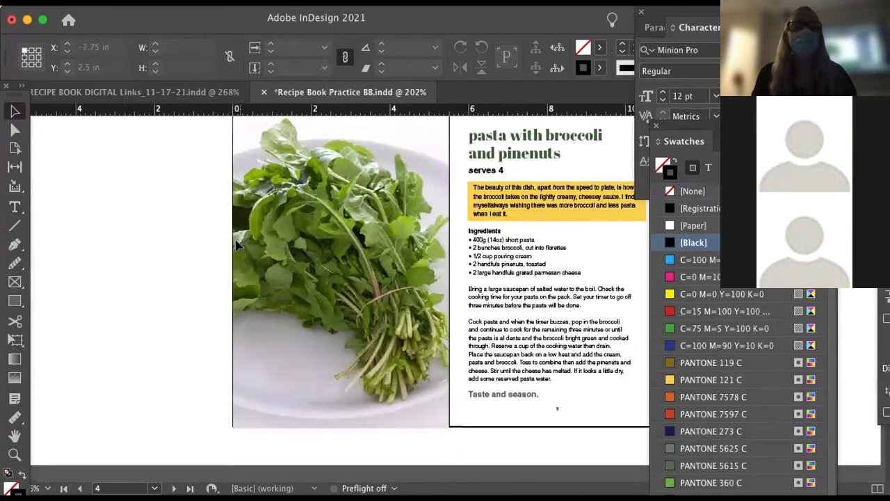
pyautogui.scroll(-1, 235, 241)
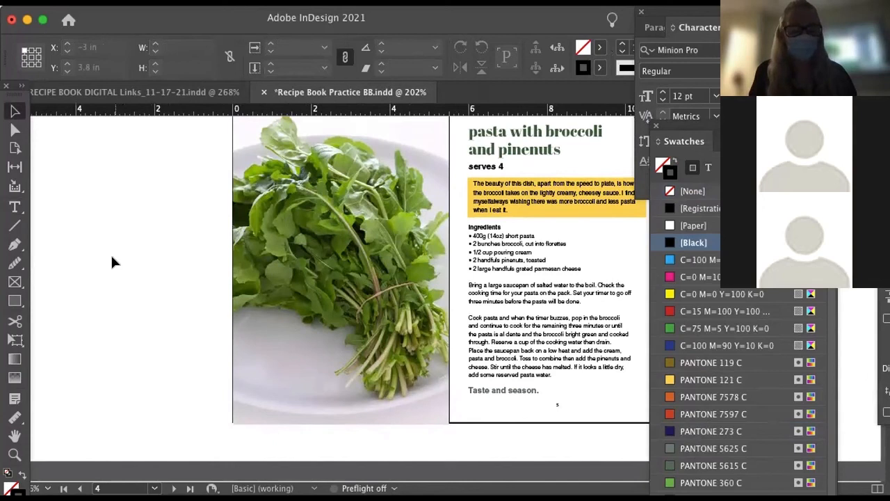
# Show the frame edges and margin guides on spread 4–5 again
pyautogui.press('super+h')
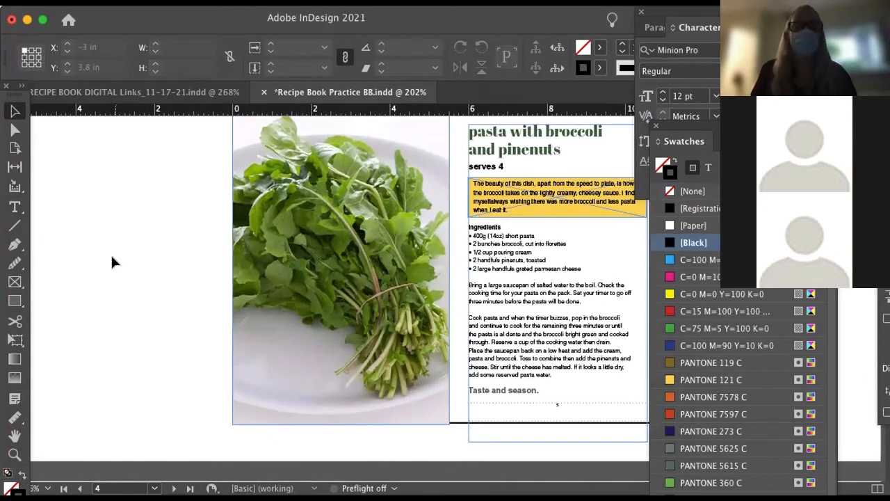
pyautogui.scroll(-2, 249, 245)
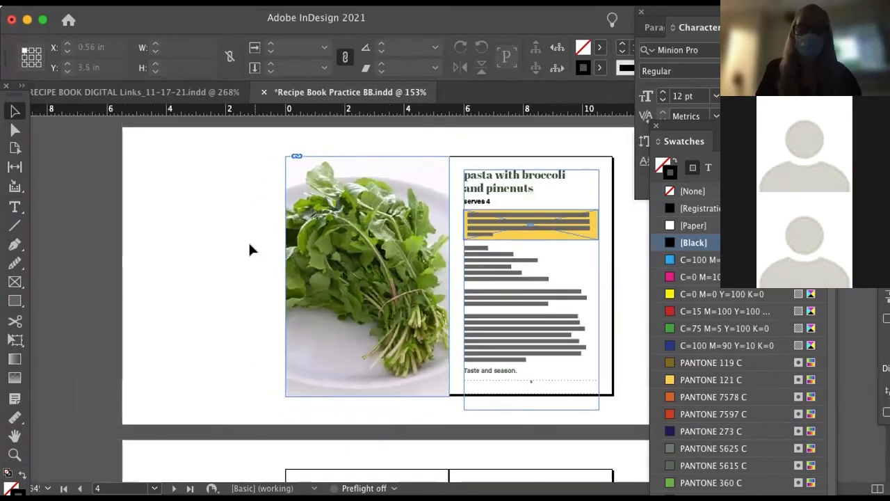
pyautogui.scroll(1, 301, 203)
pyautogui.scroll(-3, 300, 203)
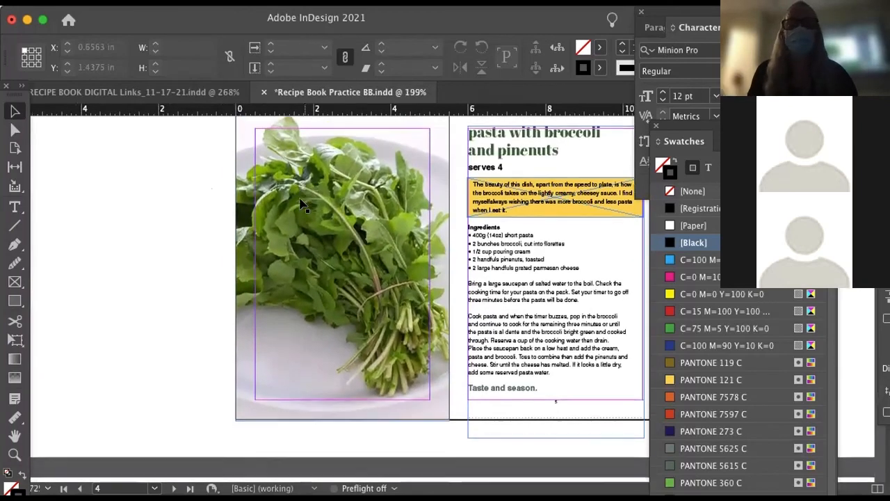
pyautogui.scroll(4, 301, 203)
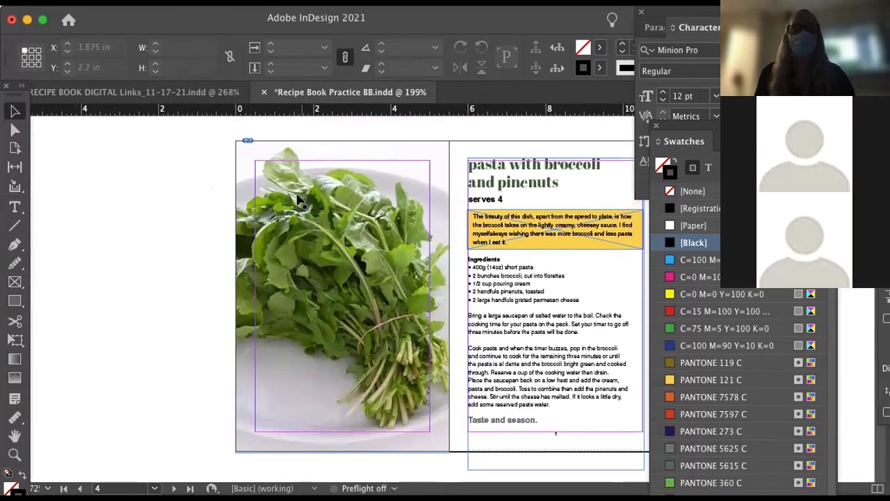
pyautogui.scroll(-2, 593, 217)
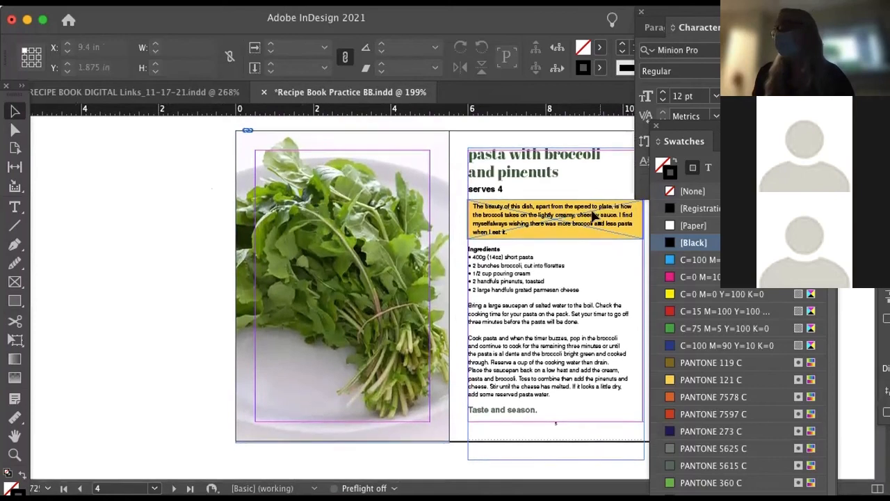
pyautogui.doubleClick(537, 167)
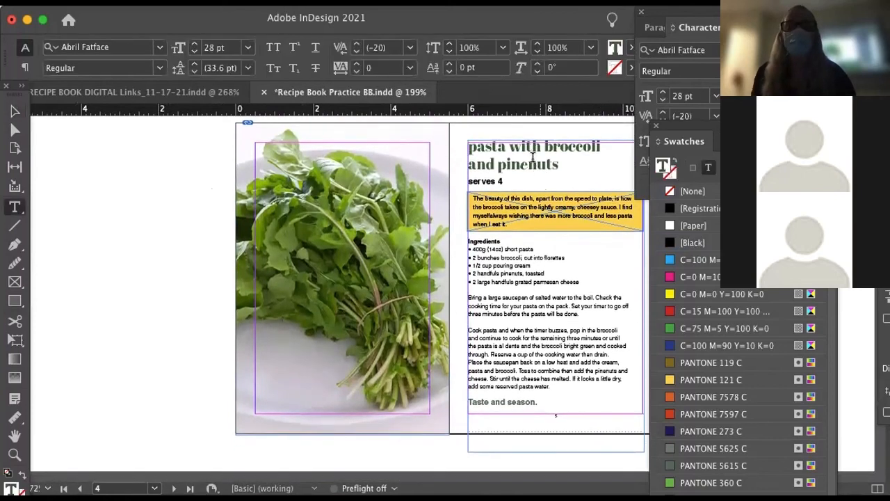
pyautogui.click(880, 50)
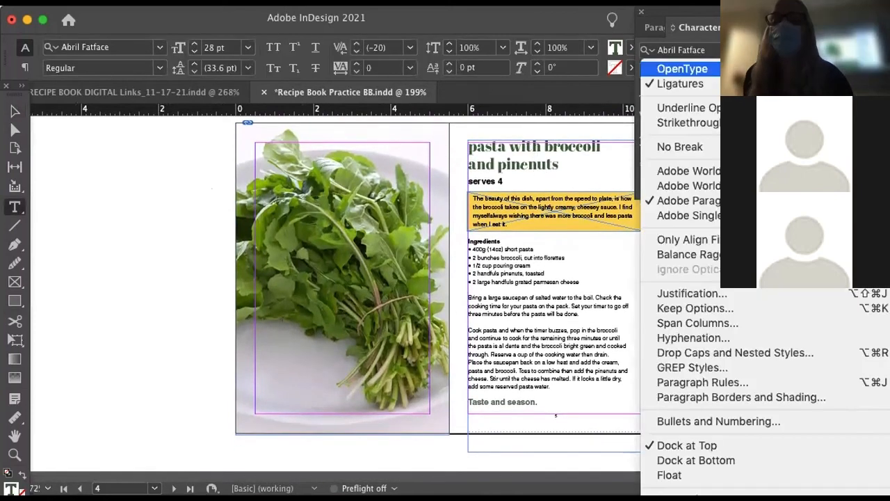
pyautogui.moveTo(682, 69)
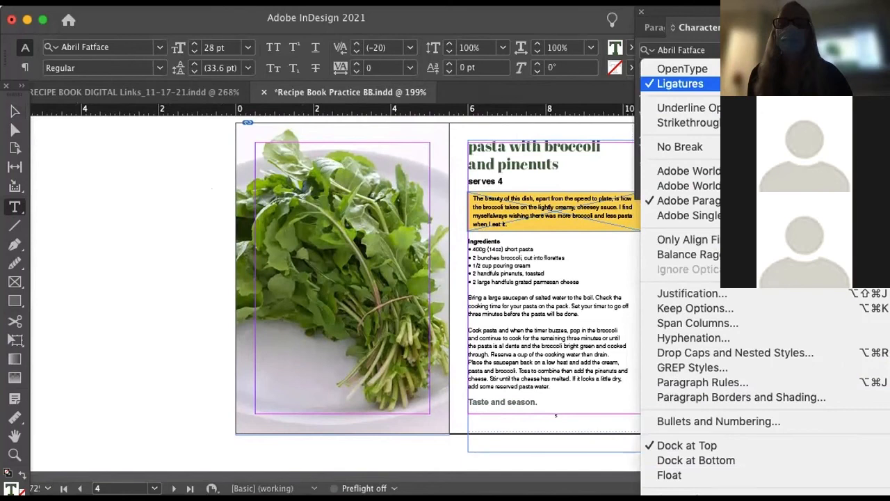
pyautogui.click(95, 209)
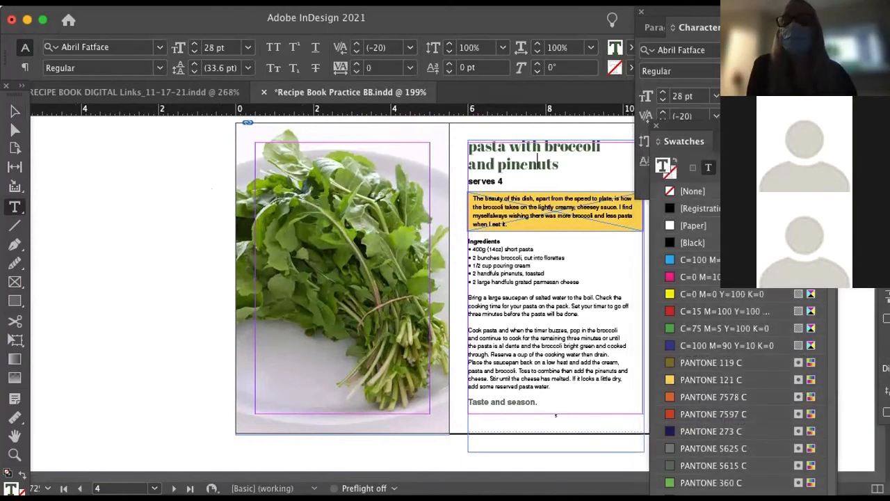
# Display the Paragraph Styles panel, enlarge it, and move it off the recipe page
pyautogui.click(699, 27)
pyautogui.click(703, 27)
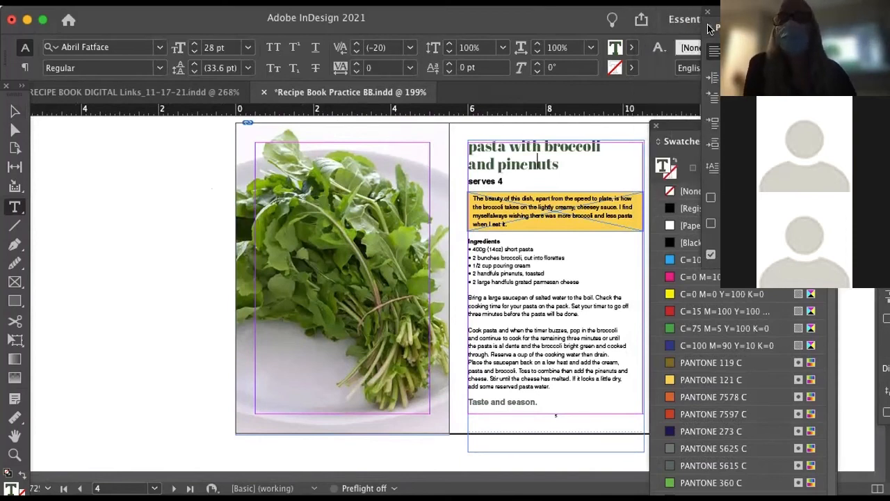
pyautogui.click(789, 27)
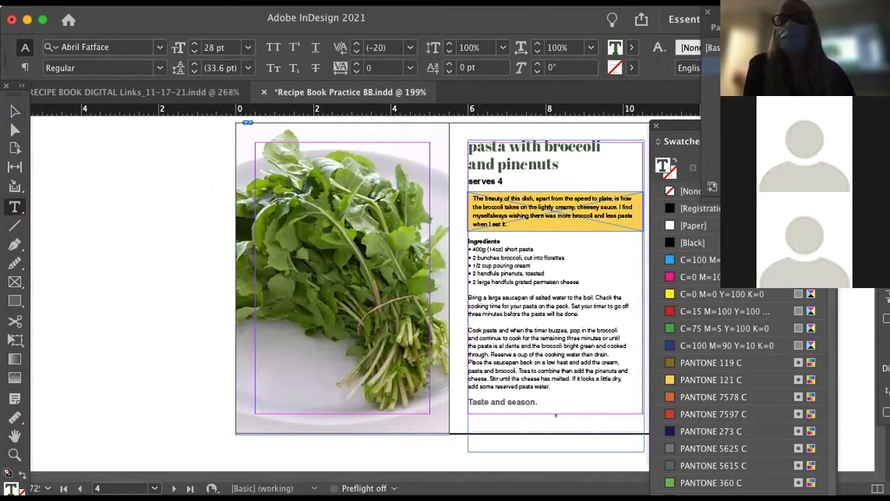
pyautogui.moveTo(741, 13); pyautogui.dragTo(635, 28)
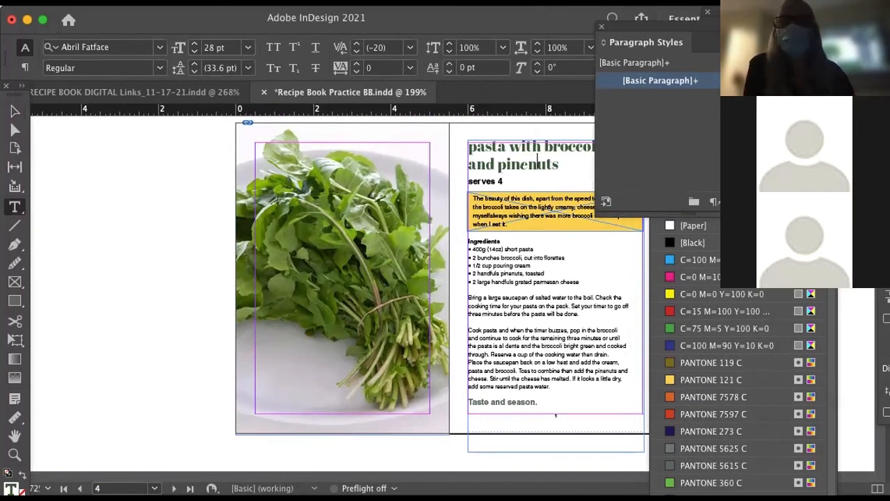
pyautogui.moveTo(781, 215); pyautogui.dragTo(865, 353)
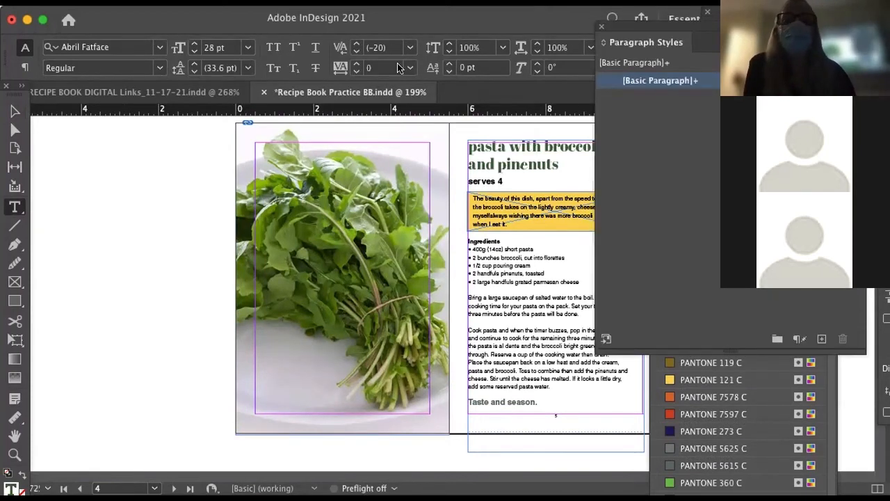
pyautogui.click(300, 2)
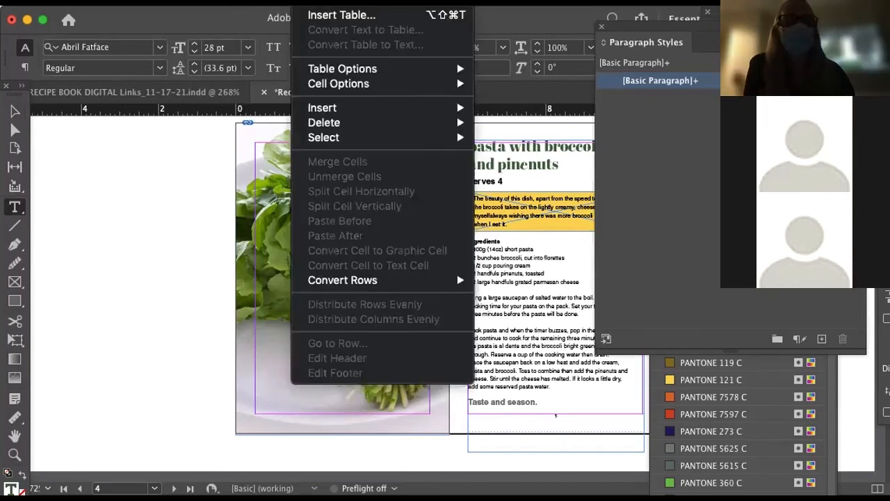
pyautogui.moveTo(394, 3)
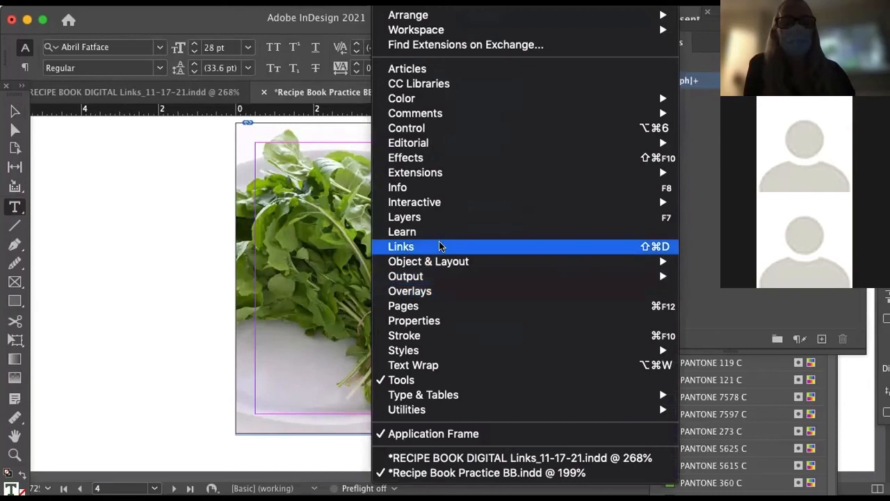
pyautogui.moveTo(449, 353)
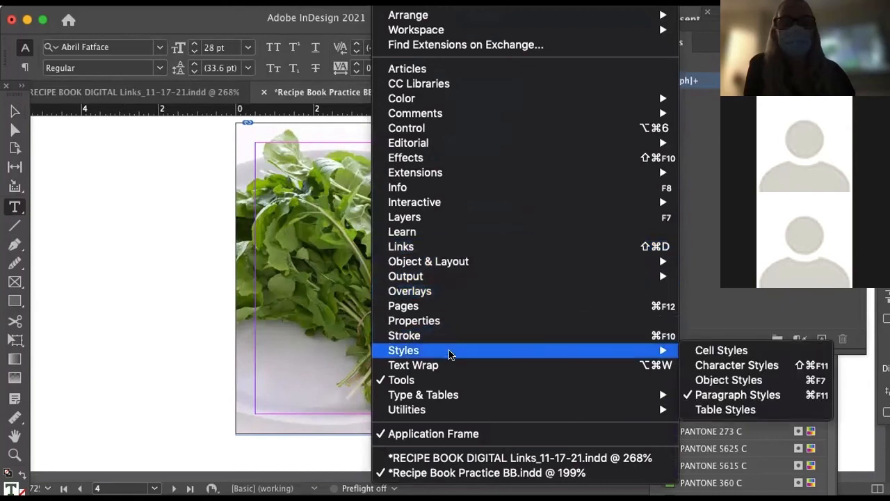
pyautogui.click(785, 391)
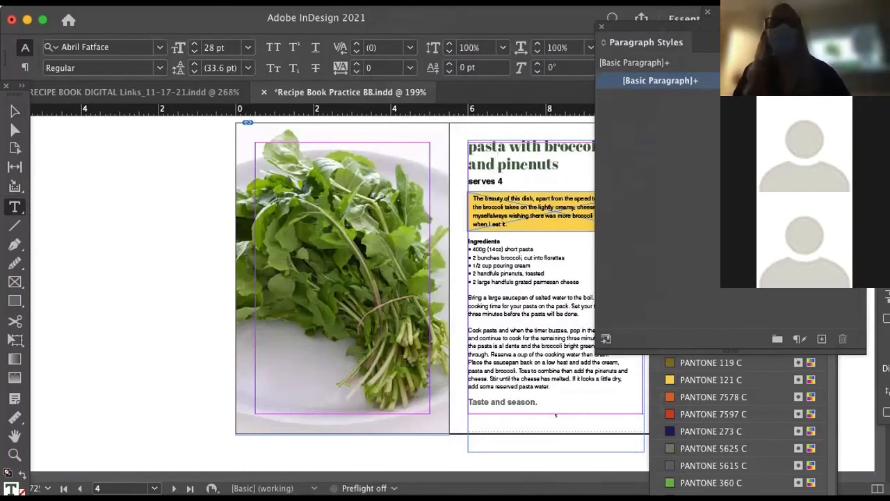
pyautogui.moveTo(654, 27); pyautogui.dragTo(72, 14)
# Nudge the recipe text frame on page 5 down to a Y position of 0.4931 in
pyautogui.scroll(5, 557, 187)
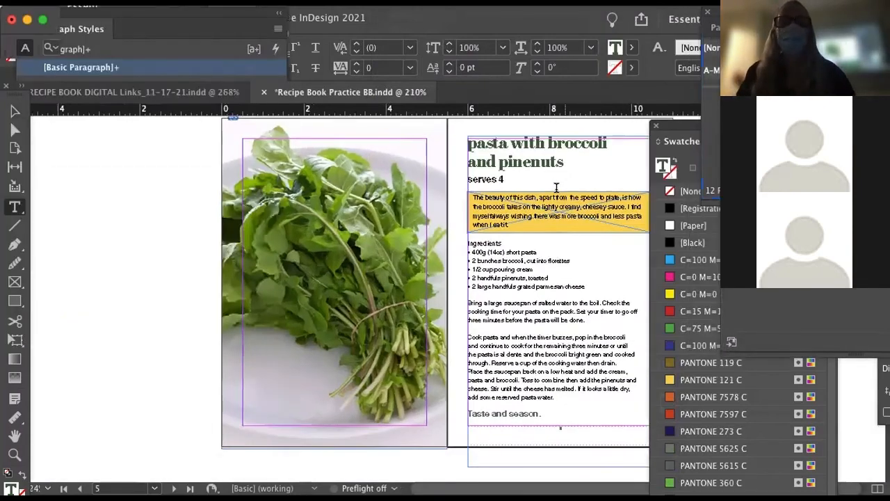
pyautogui.hscroll(3, 556, 187)
pyautogui.scroll(1, 556, 188)
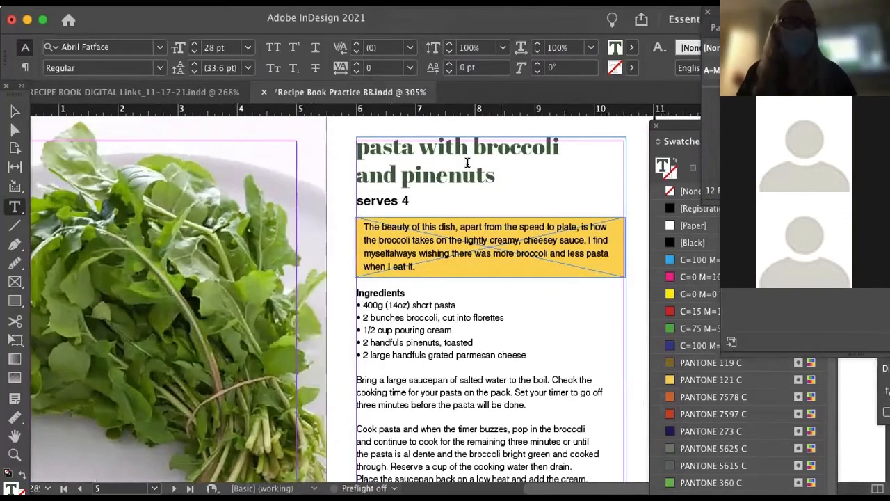
pyautogui.click(491, 174)
pyautogui.moveTo(489, 170); pyautogui.dragTo(338, 146)
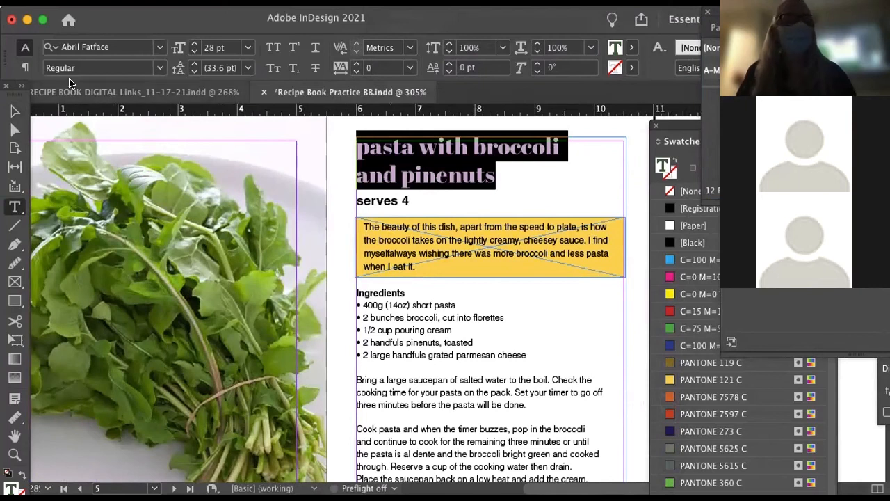
pyautogui.click(14, 111)
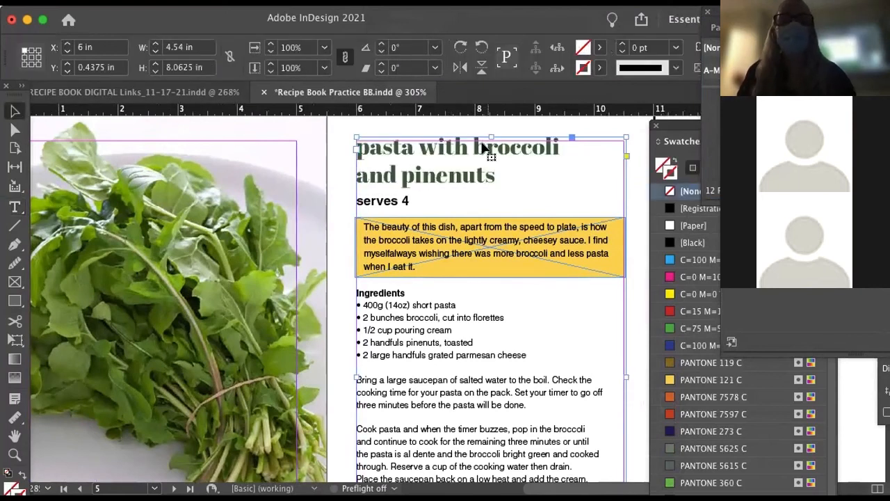
pyautogui.press('Down')
pyautogui.press('Down')
pyautogui.press('Down')
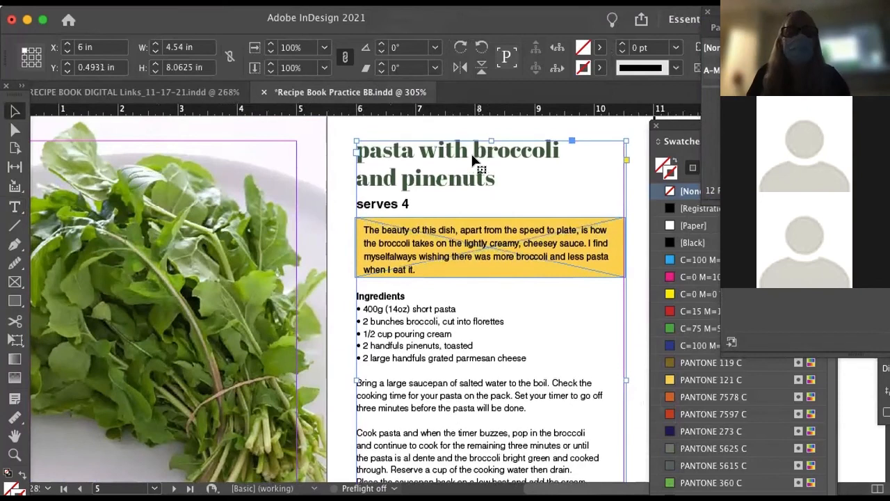
# Create a paragraph style named "Recipe Header Titles" from the formatted "pasta with broccoli and pinenuts" title on page 5
pyautogui.tripleClick(403, 149)
pyautogui.click(404, 149)
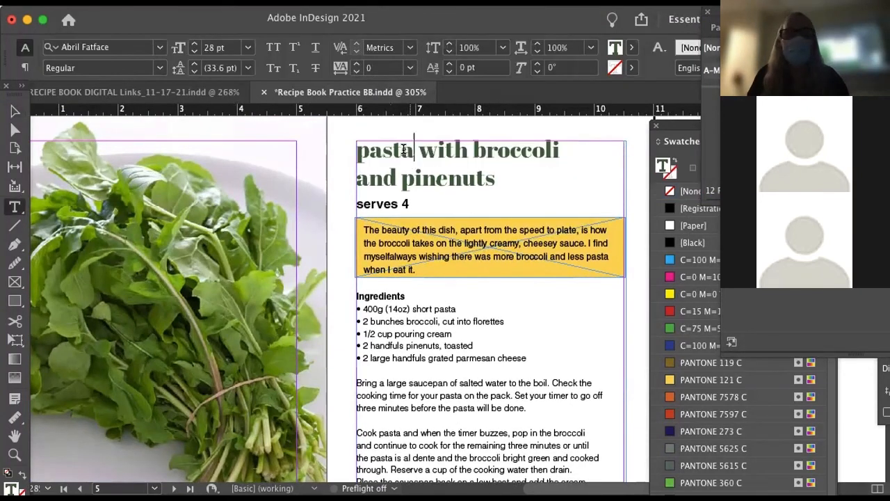
pyautogui.moveTo(353, 150); pyautogui.dragTo(515, 169)
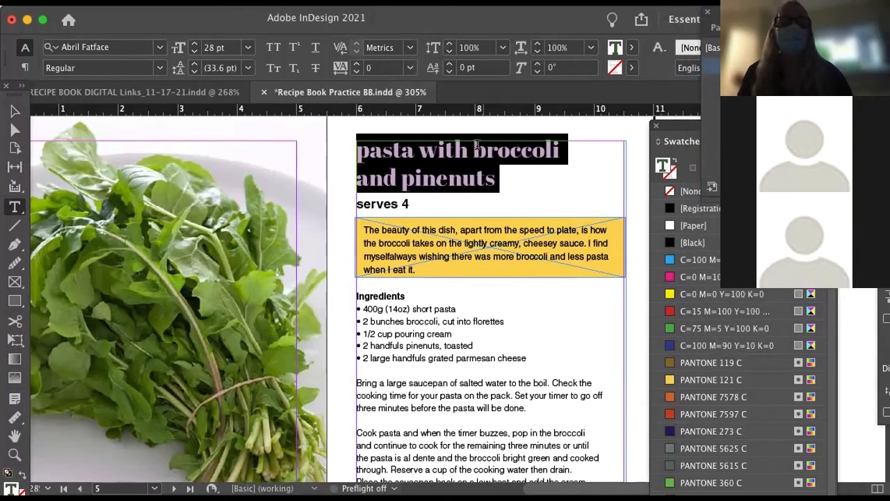
pyautogui.click(489, 178)
pyautogui.moveTo(489, 178); pyautogui.dragTo(341, 144)
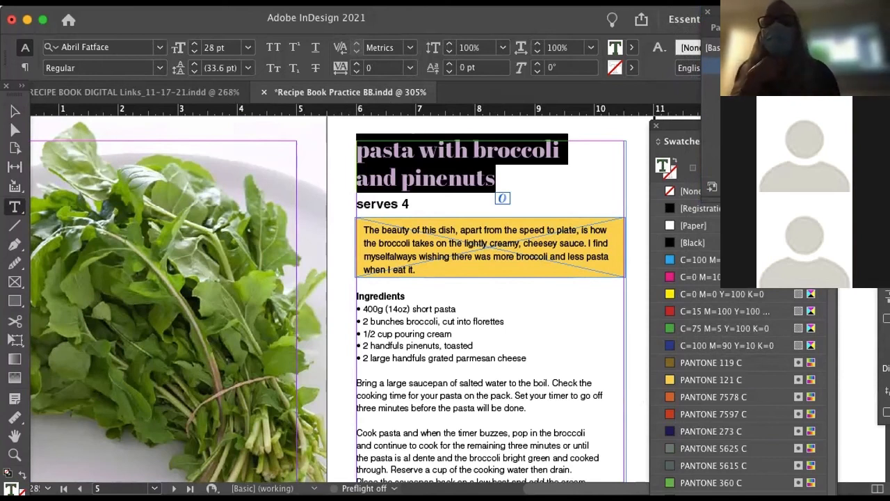
pyautogui.click(878, 27)
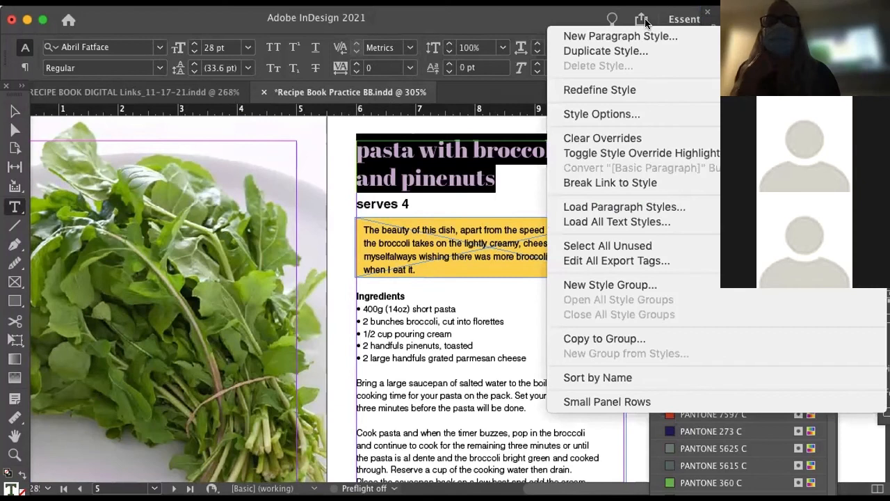
pyautogui.click(636, 36)
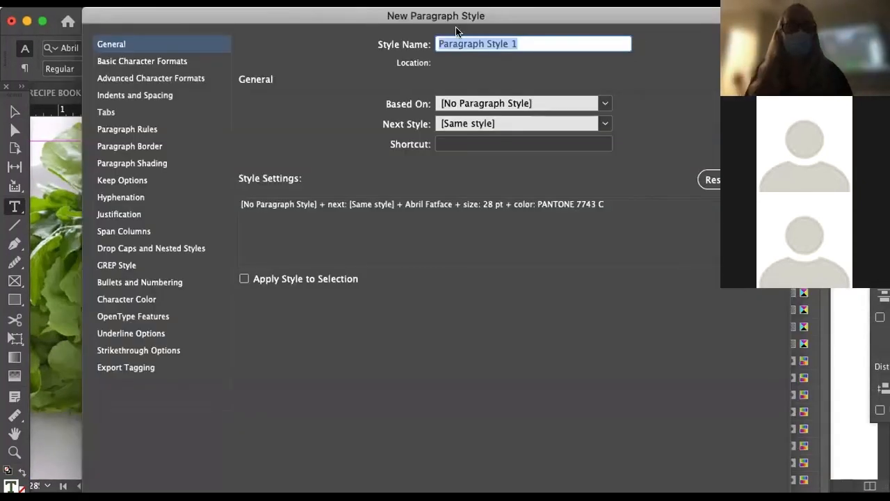
pyautogui.write('Recipe Header Titles')
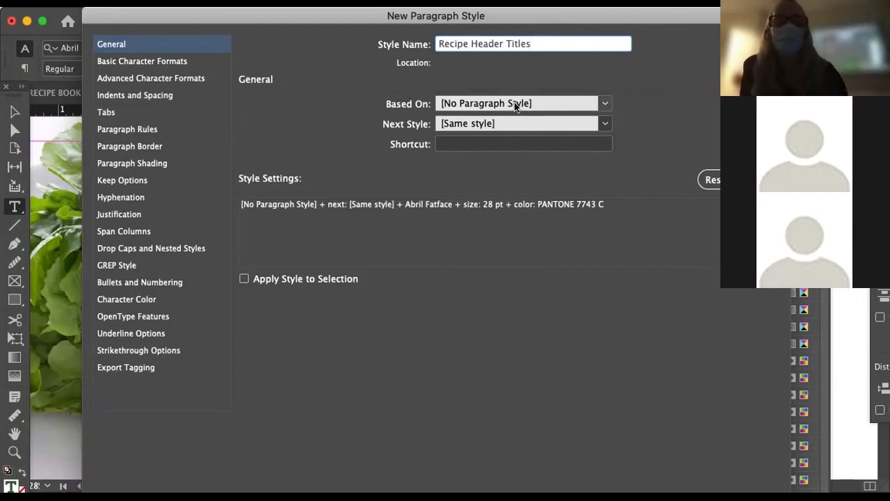
pyautogui.moveTo(597, 16); pyautogui.dragTo(532, 15)
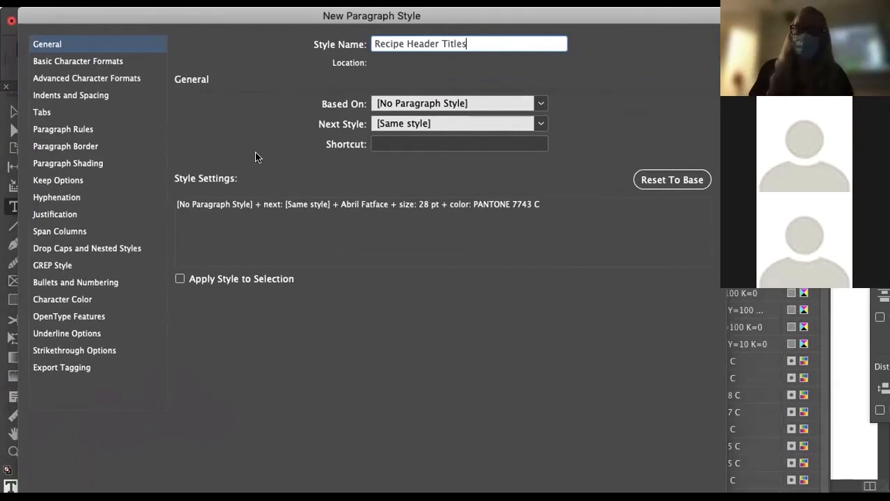
pyautogui.press('Return')
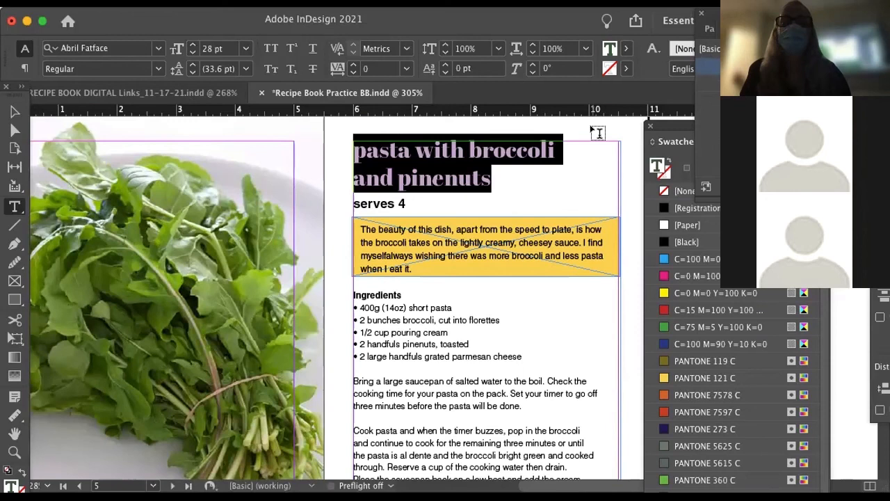
# Create a paragraph style named "Serves Title" from the bold "serves 4" line
pyautogui.click(584, 142)
pyautogui.scroll(-3, 454, 201)
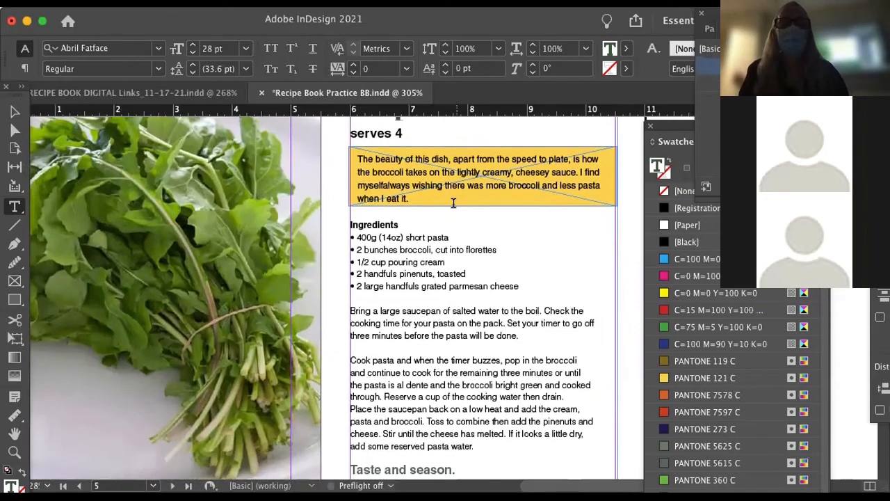
pyautogui.click(398, 170)
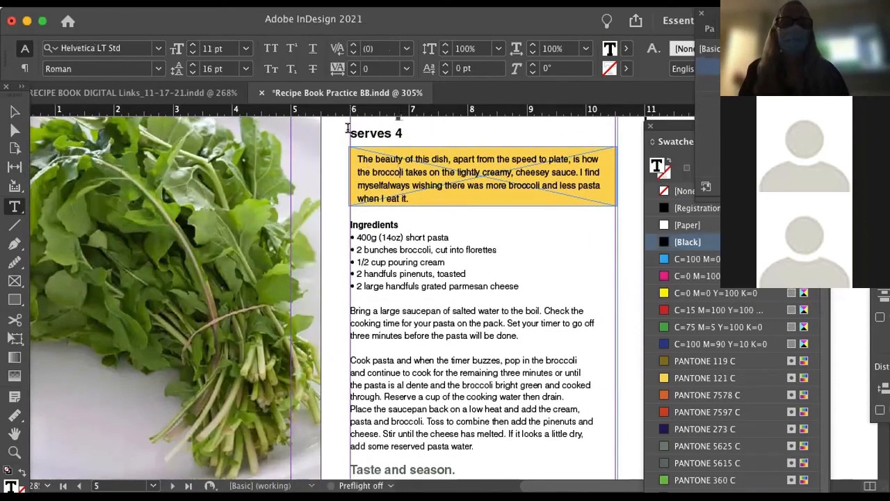
pyautogui.doubleClick(354, 131)
pyautogui.moveTo(353, 132); pyautogui.dragTo(404, 134)
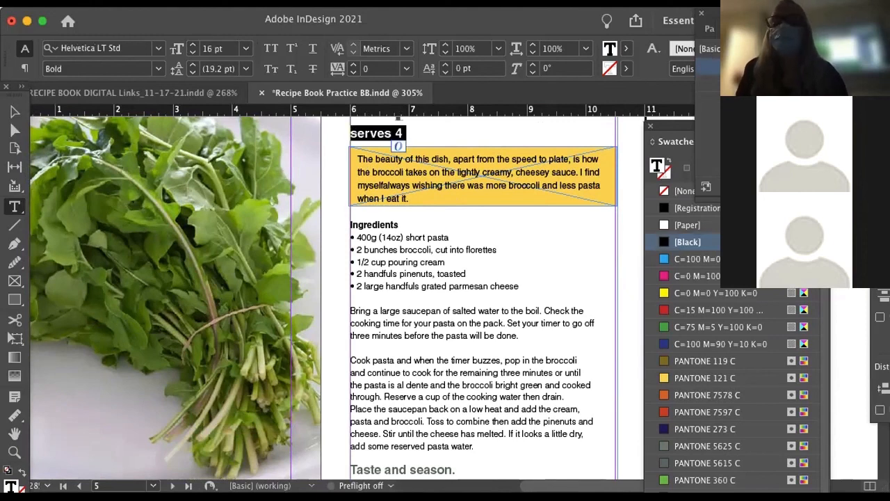
pyautogui.click(872, 28)
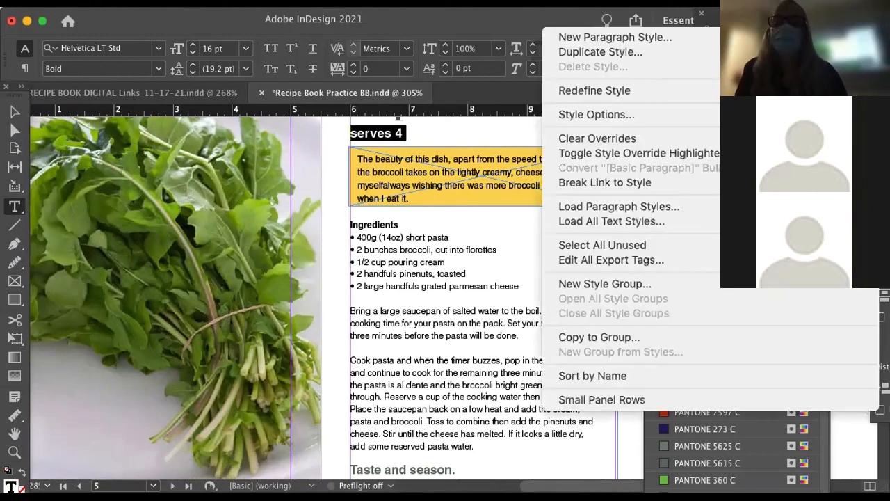
pyautogui.click(685, 38)
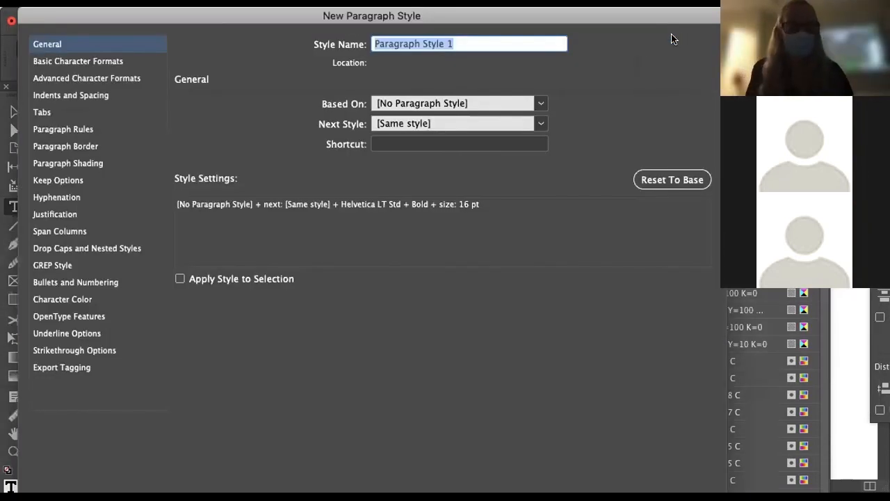
pyautogui.write('Serve Title')
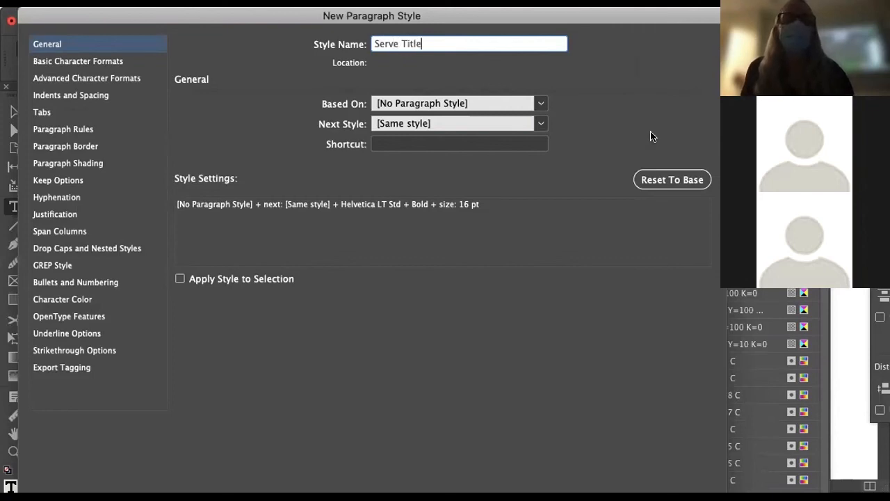
pyautogui.click(399, 43)
pyautogui.write('s')
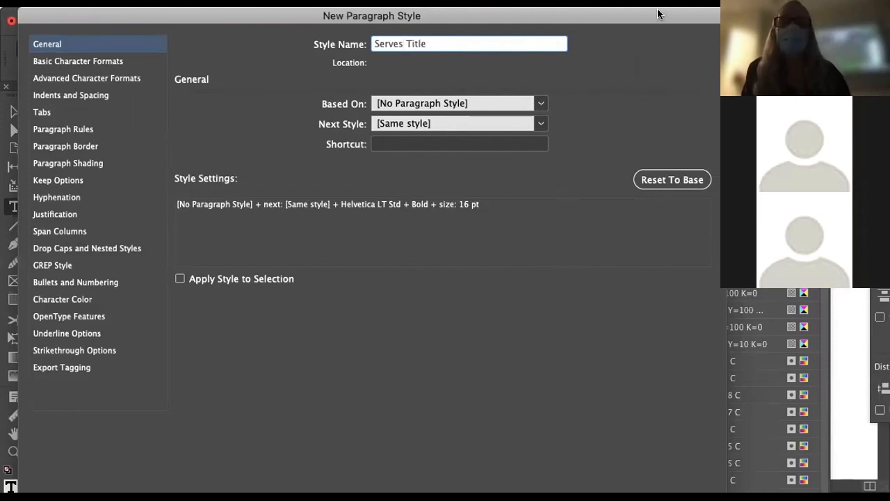
pyautogui.moveTo(658, 14); pyautogui.dragTo(586, 14)
pyautogui.press('Return')
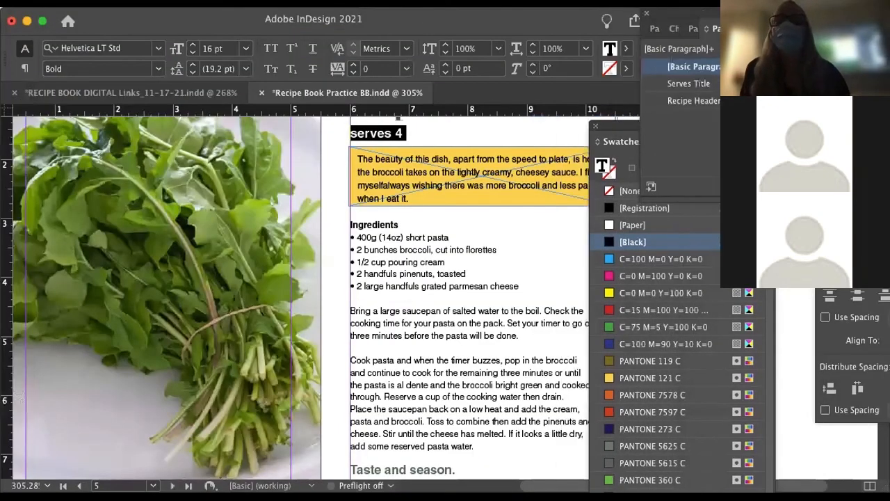
# Create a paragraph style named "Ingredients" from the bold Ingredients heading on page 5
pyautogui.moveTo(706, 14); pyautogui.dragTo(821, 15)
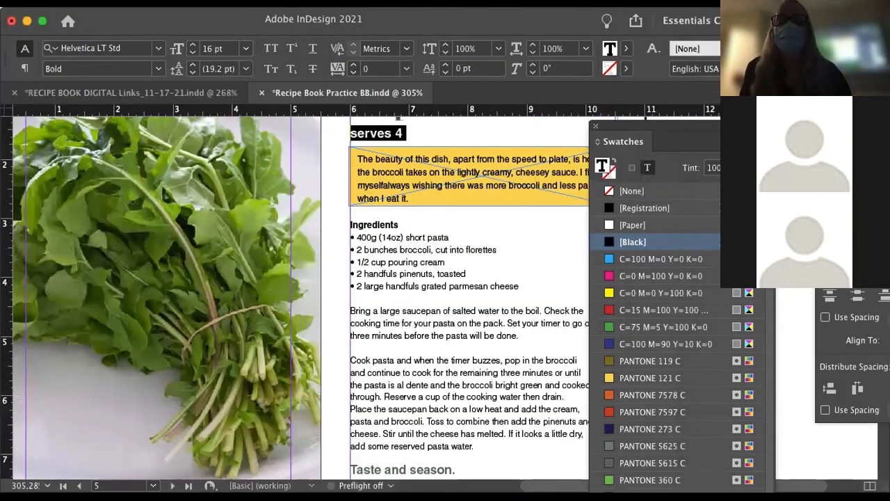
pyautogui.doubleClick(387, 237)
pyautogui.click(376, 234)
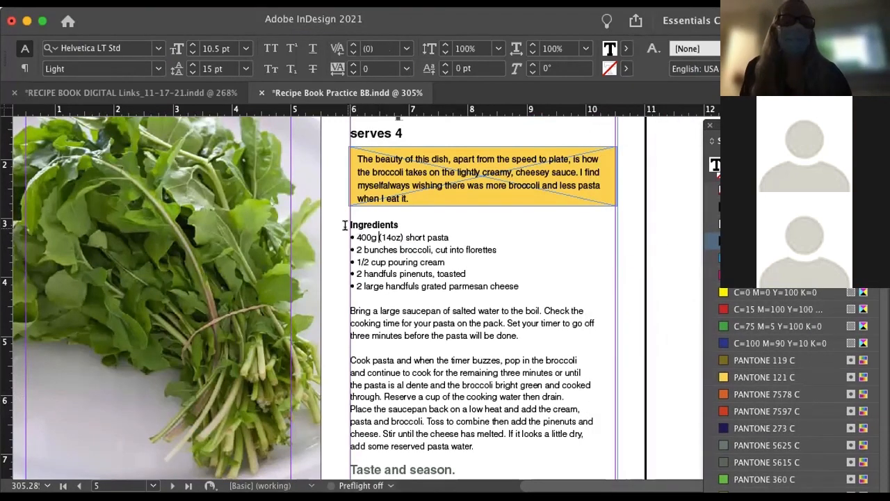
pyautogui.moveTo(351, 225); pyautogui.dragTo(402, 224)
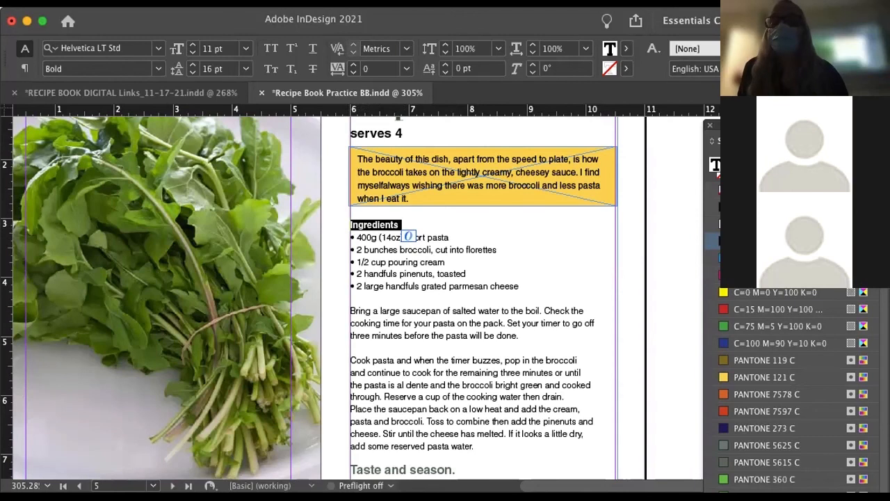
pyautogui.press('super+F11')
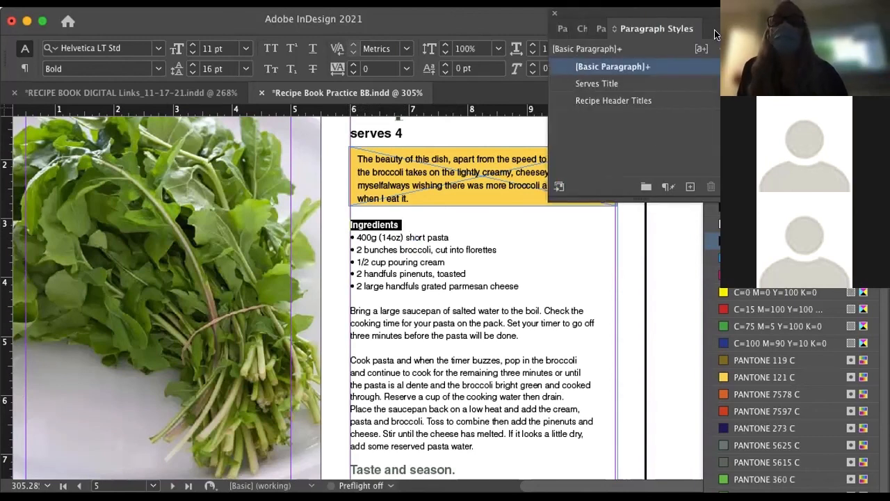
pyautogui.click(715, 35)
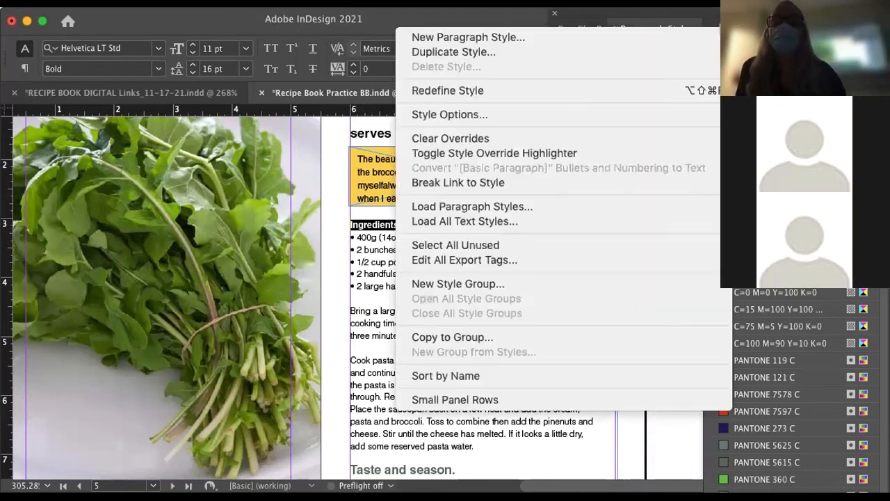
pyautogui.click(486, 37)
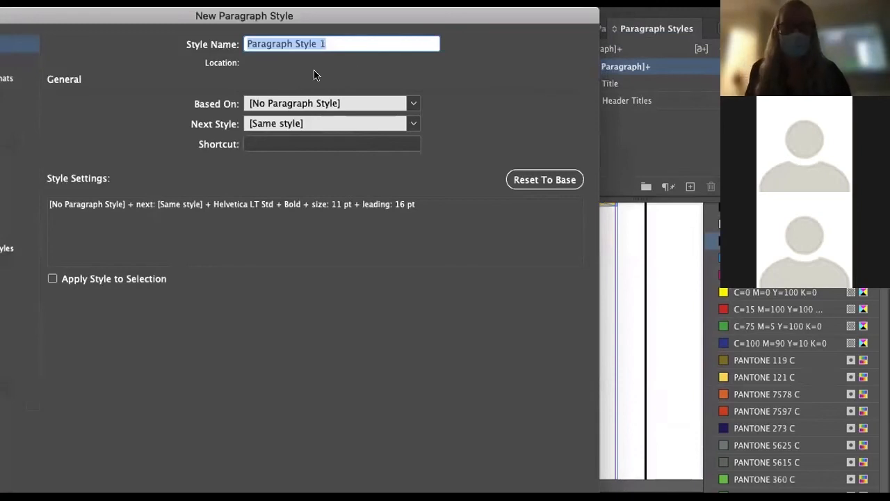
pyautogui.write('Imgre')
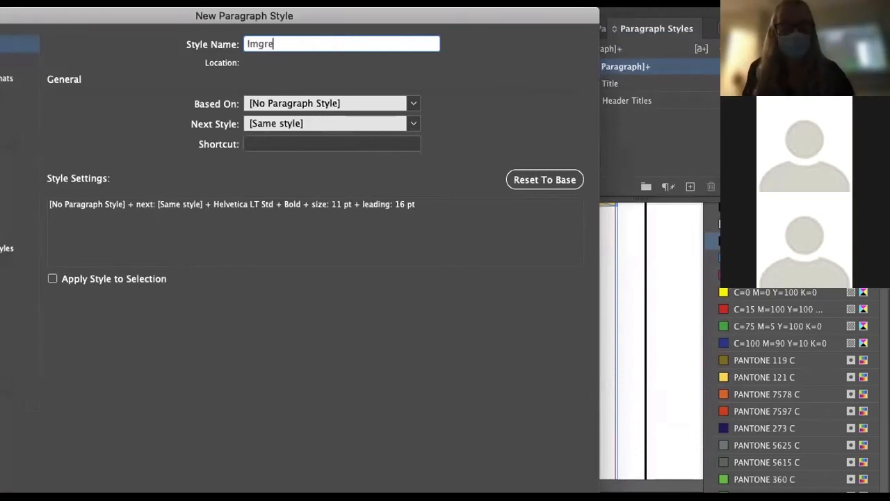
pyautogui.write('dients')
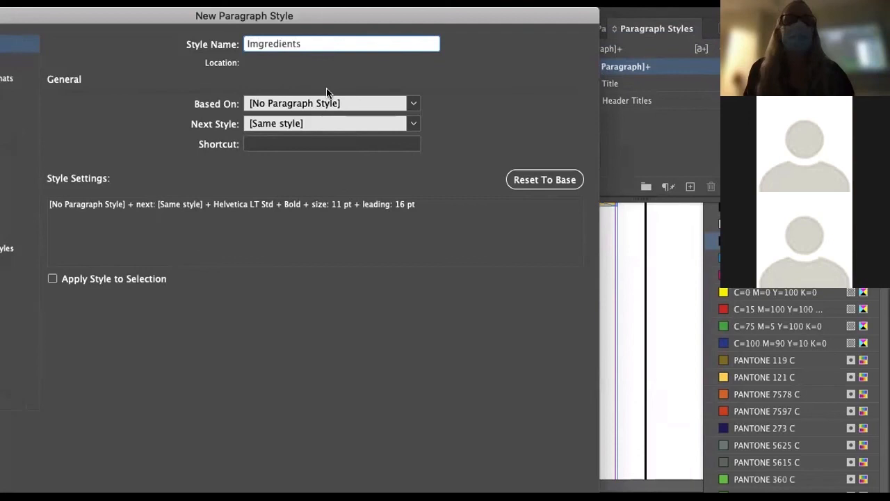
pyautogui.click(257, 44)
pyautogui.press('BackSpace')
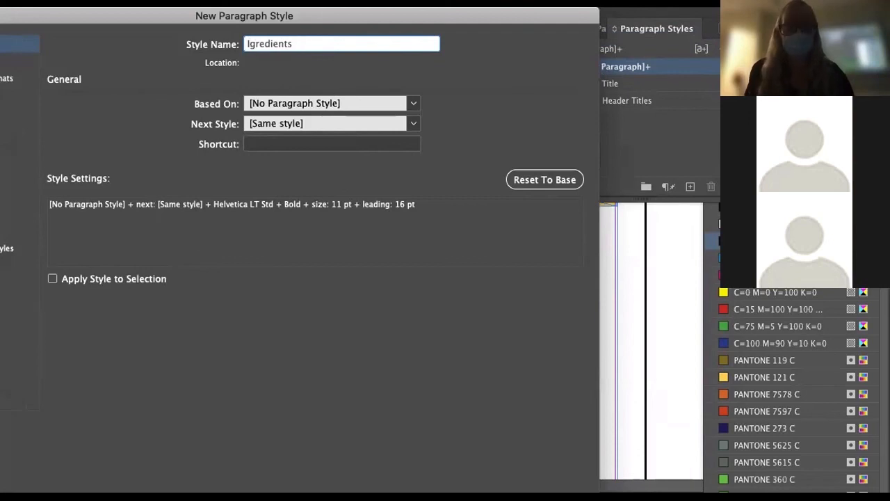
pyautogui.write('n')
pyautogui.press('Return')
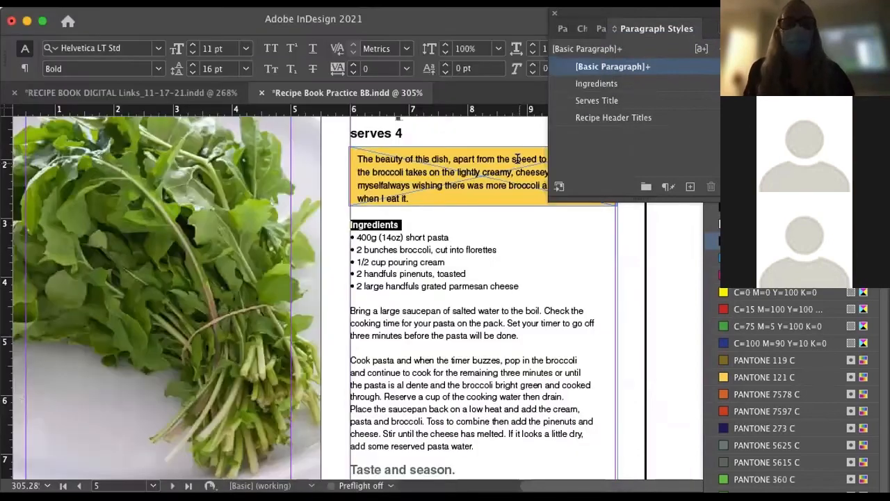
# Create a paragraph style named "Recipe body copuy" from the ingredient list and first method paragraph text
pyautogui.moveTo(381, 237); pyautogui.dragTo(443, 331)
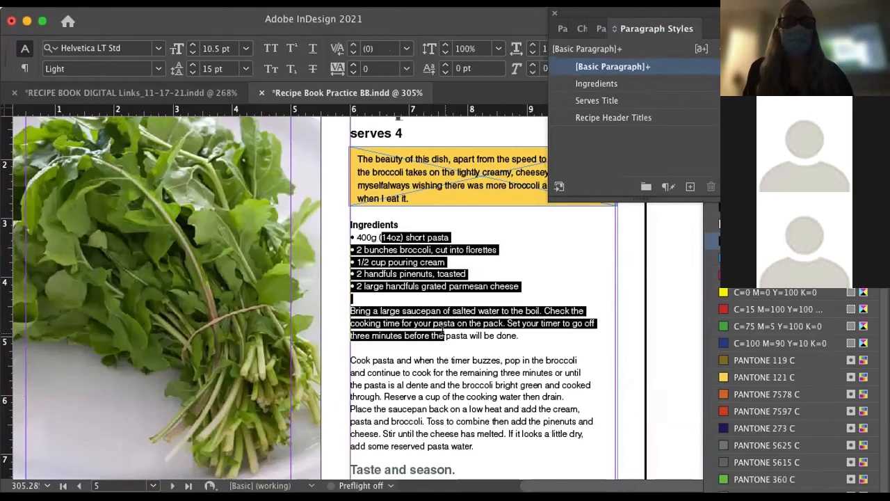
pyautogui.click(713, 27)
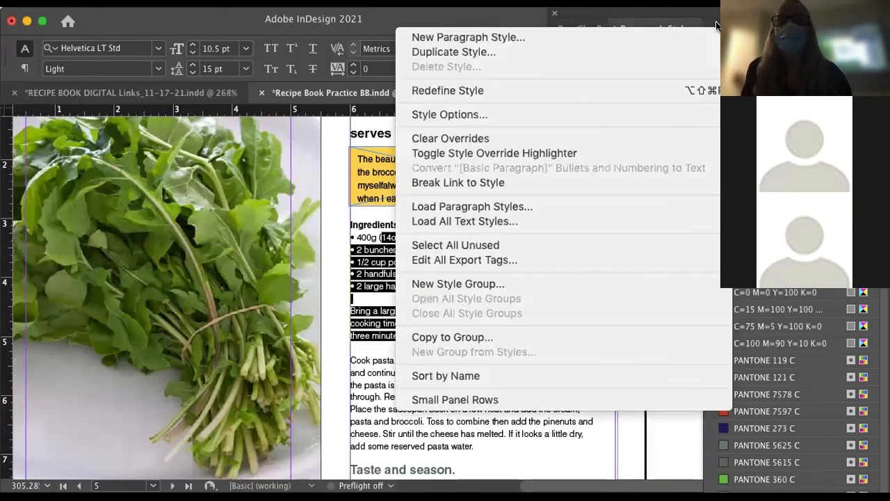
pyautogui.click(463, 39)
pyautogui.write('Recipe body cop')
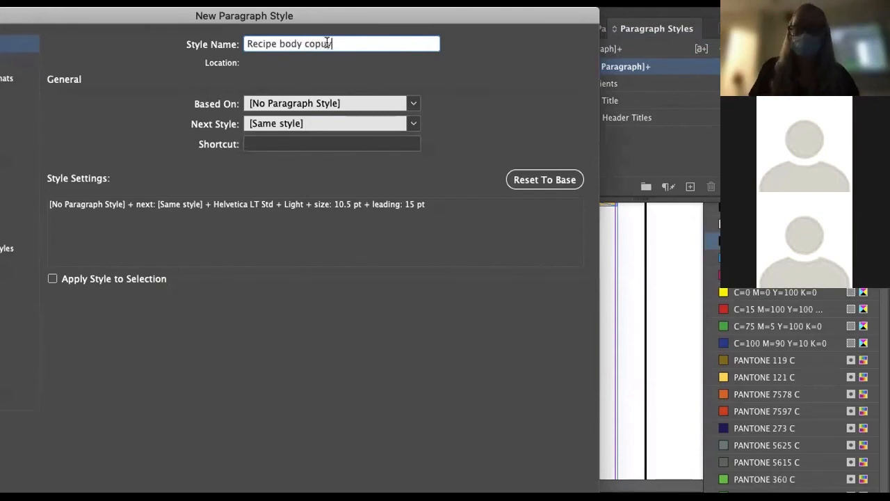
pyautogui.write('y')
pyautogui.press('Return')
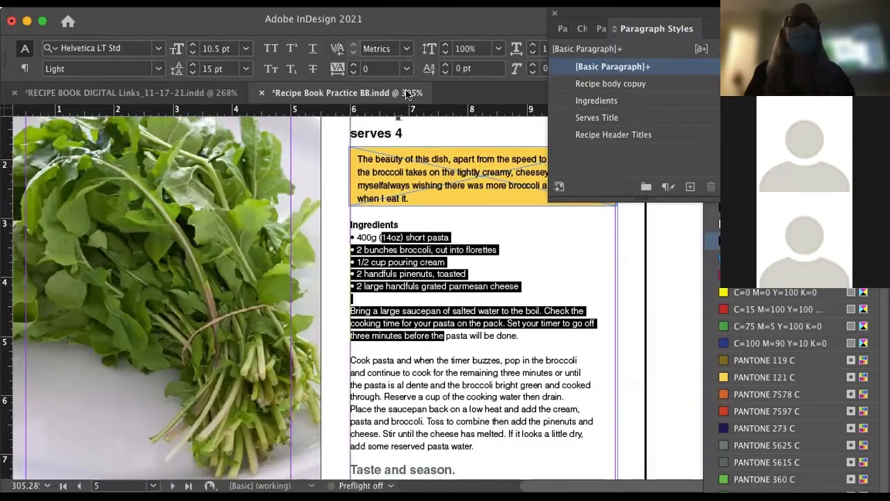
# Bring the empty spread 6–7 fully into view and move the Paragraph Styles panel off its pages
pyautogui.scroll(-10, 398, 177)
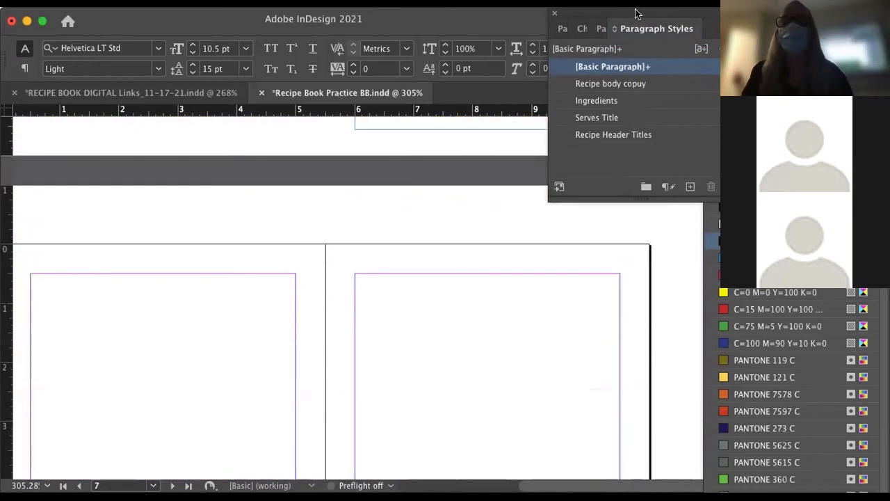
pyautogui.moveTo(639, 15); pyautogui.dragTo(807, 15)
pyautogui.scroll(-2, 473, 269)
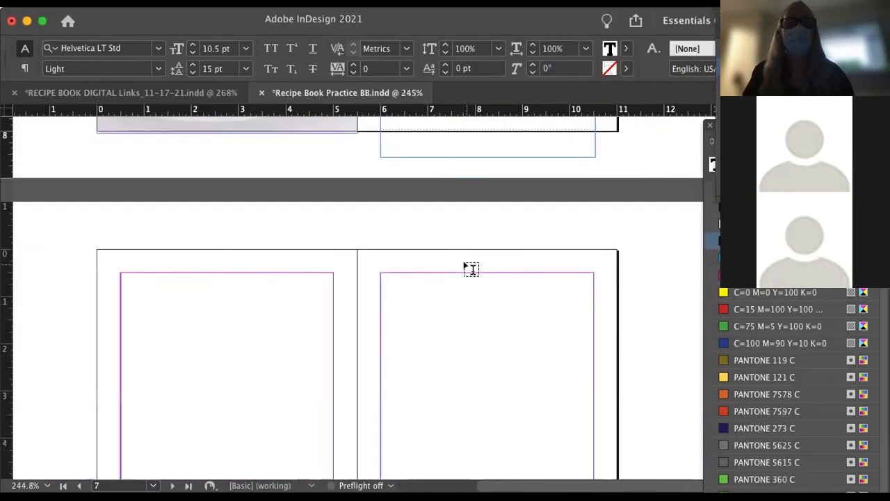
pyautogui.scroll(-5, 472, 269)
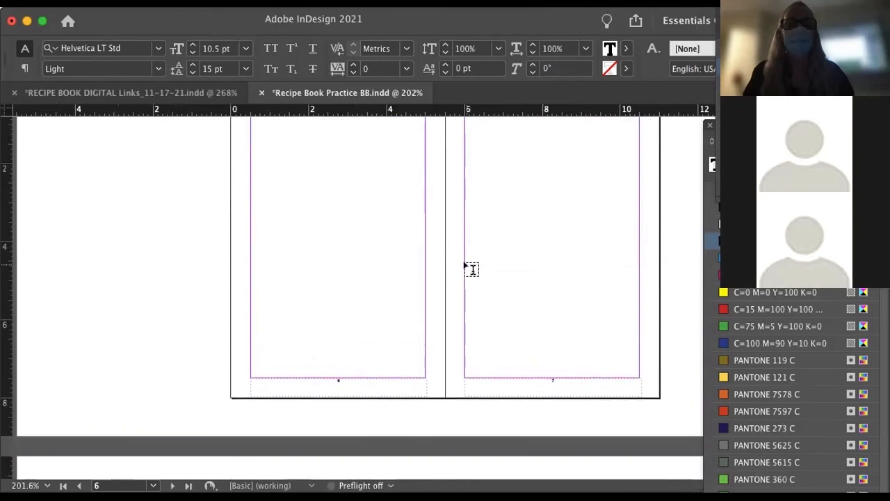
pyautogui.scroll(3, 472, 269)
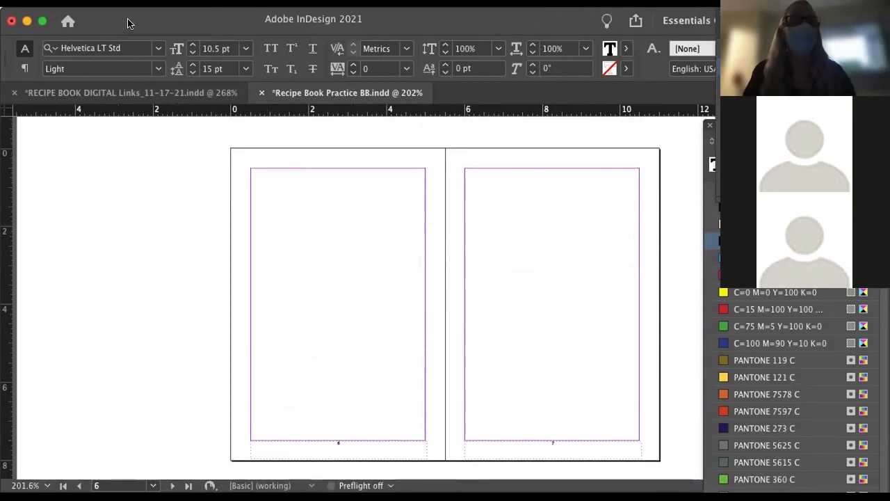
pyautogui.moveTo(128, 23); pyautogui.dragTo(253, 23)
pyautogui.press('super+Tab')
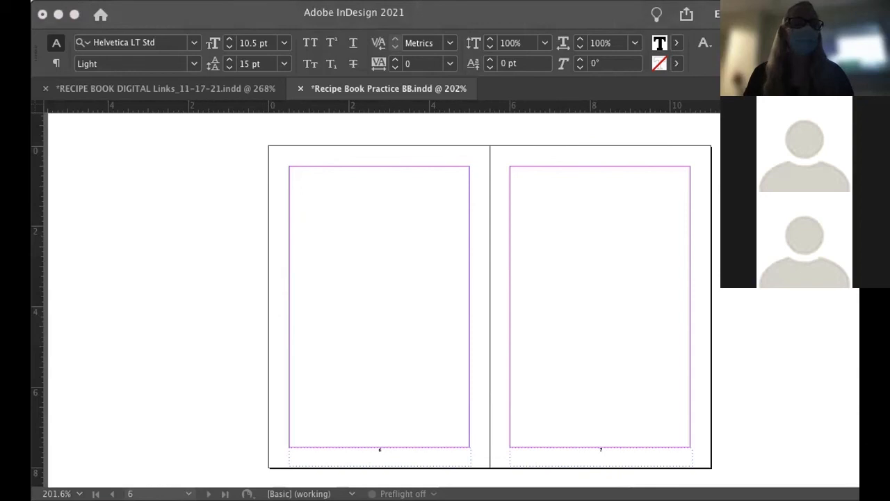
# Place the photo of leeks and onions onto page 7 of spread 6–7
pyautogui.click(819, 332)
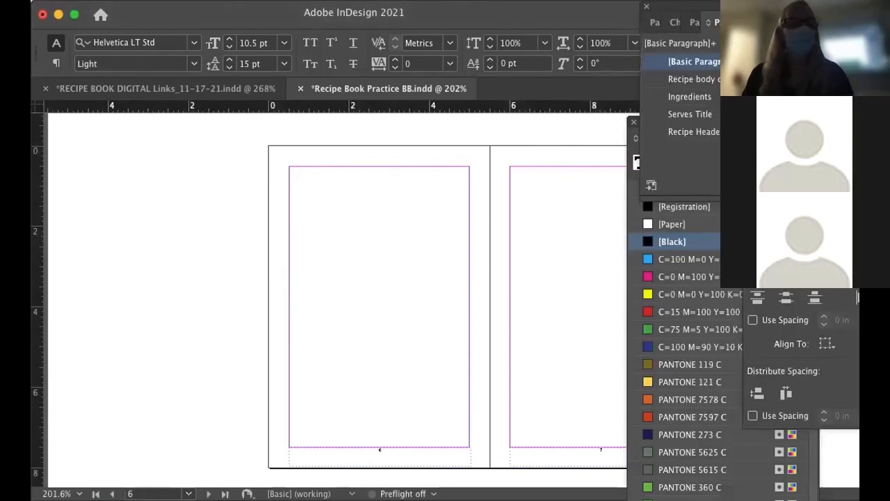
pyautogui.click(495, 229)
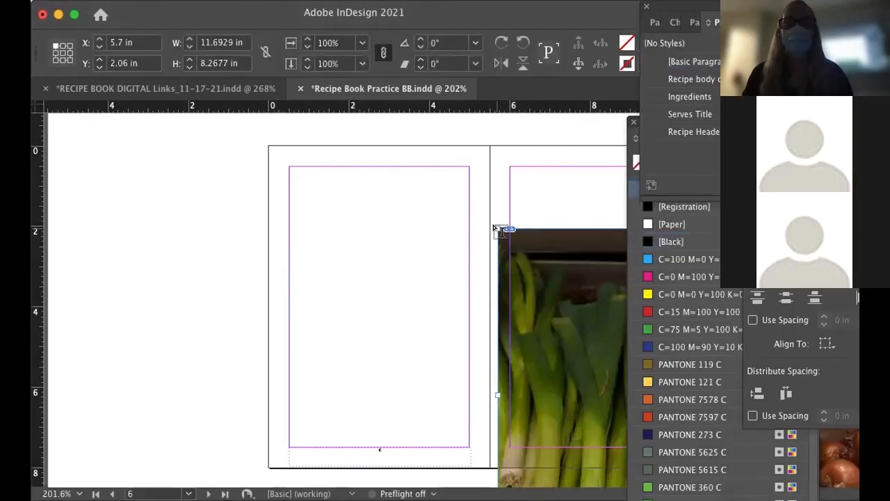
pyautogui.scroll(-5, 358, 169)
pyautogui.moveTo(527, 284); pyautogui.dragTo(506, 242)
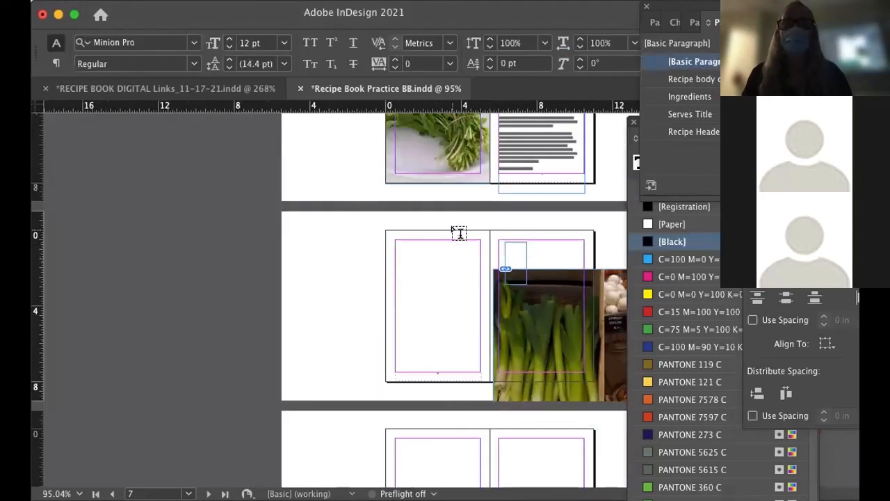
pyautogui.press('super+z')
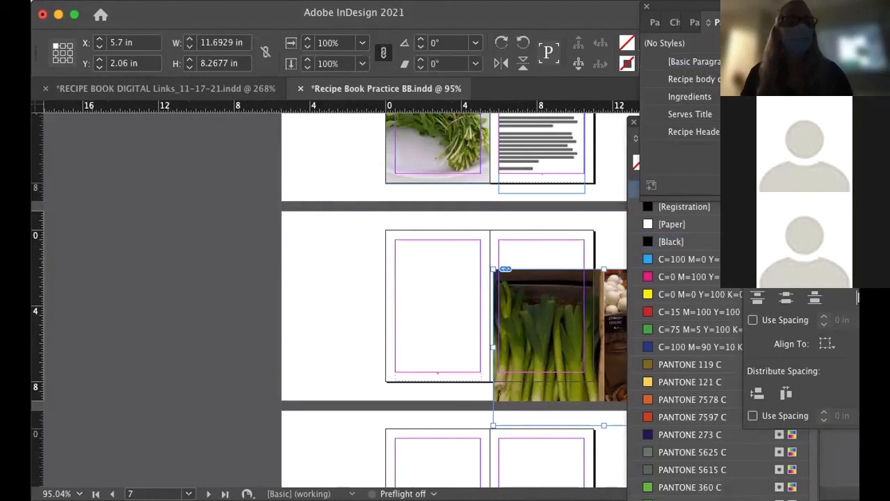
pyautogui.doubleClick(453, 7)
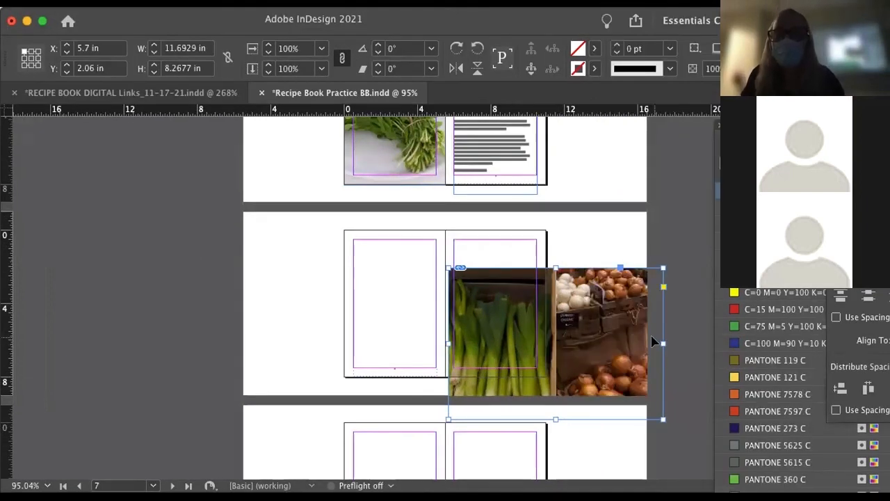
# Crop the photo frame to fill page 7 exactly, at X 5.5 in, Y 0 in, 5.5 in wide and 8 in high
pyautogui.moveTo(654, 342); pyautogui.dragTo(508, 288)
pyautogui.scroll(3, 499, 376)
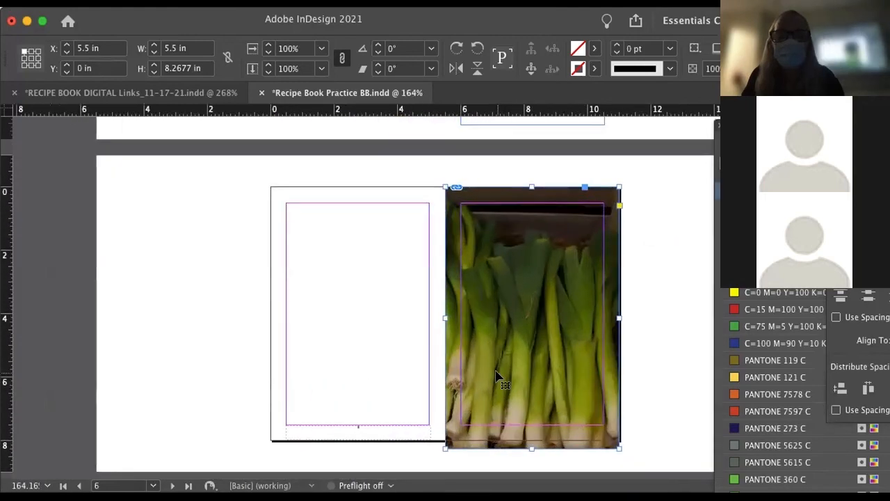
pyautogui.scroll(-1, 498, 375)
pyautogui.moveTo(518, 429); pyautogui.dragTo(518, 423)
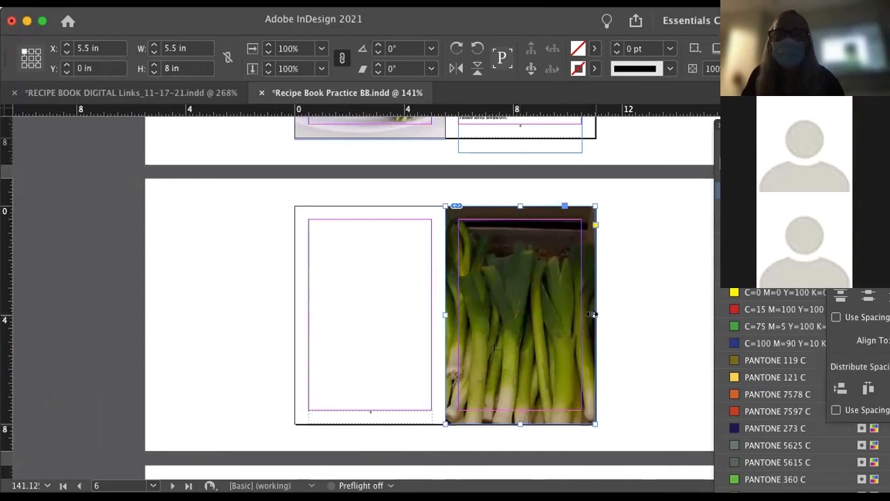
pyautogui.moveTo(591, 314); pyautogui.dragTo(597, 313)
pyautogui.moveTo(518, 206)
pyautogui.mouseDown()
pyautogui.moveTo(518, 216)
pyautogui.moveTo(517, 206)
pyautogui.mouseUp()
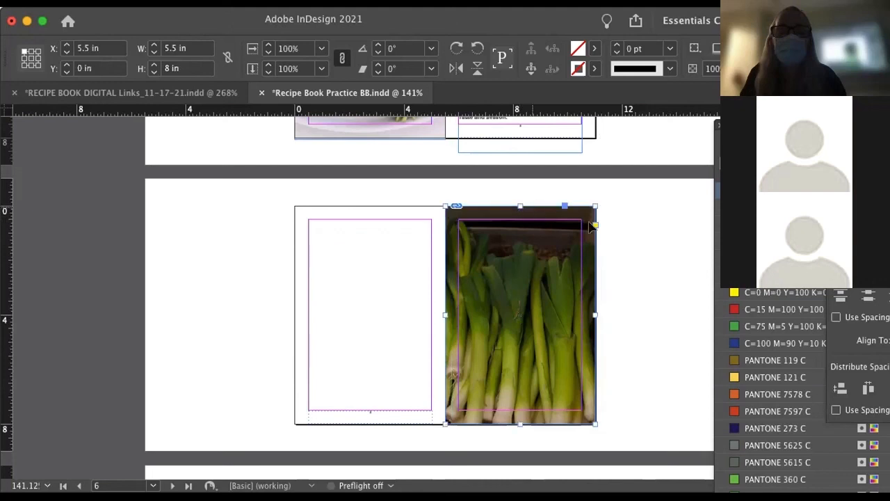
pyautogui.click(647, 256)
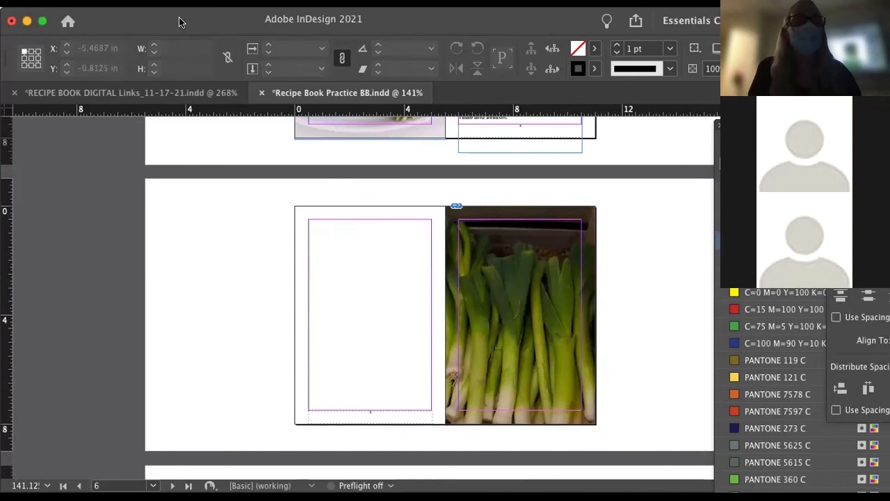
# Create a text frame within the margins of page 6 and paste the copied "pasta with leeks and sun dried tomatoes" recipe into it
pyautogui.moveTo(178, 23); pyautogui.dragTo(318, 21)
pyautogui.press('super+Tab')
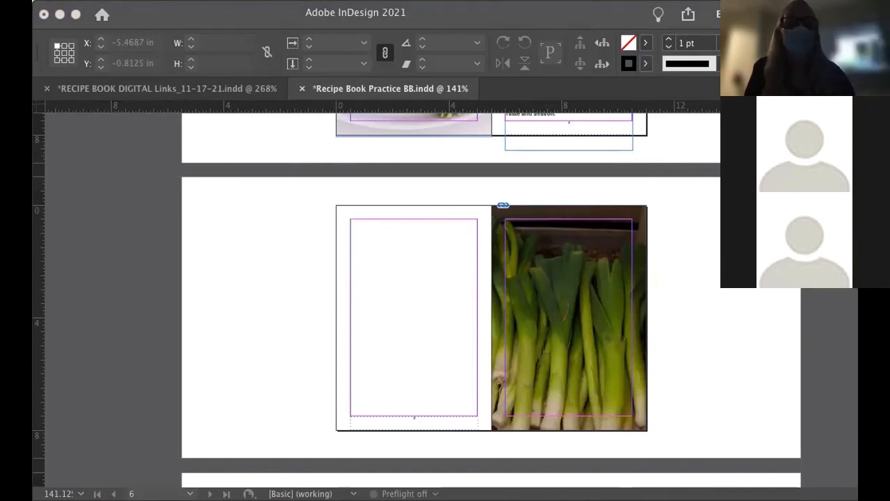
pyautogui.click(382, 283)
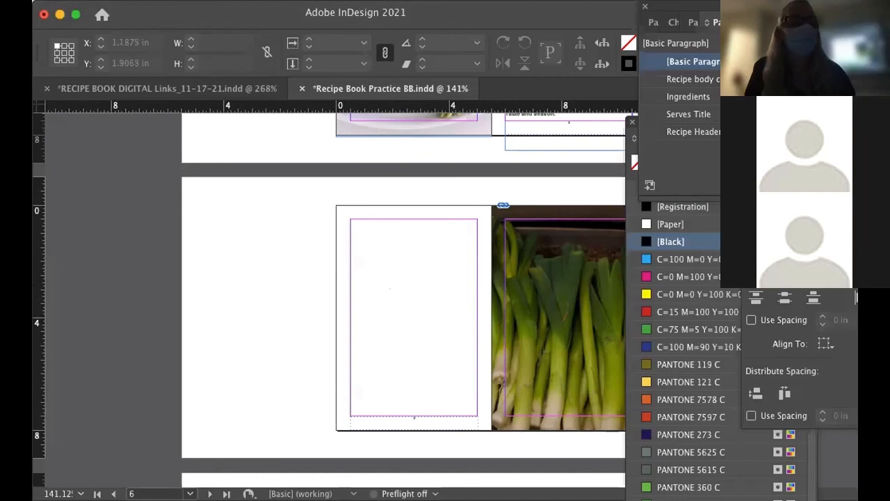
pyautogui.press('t')
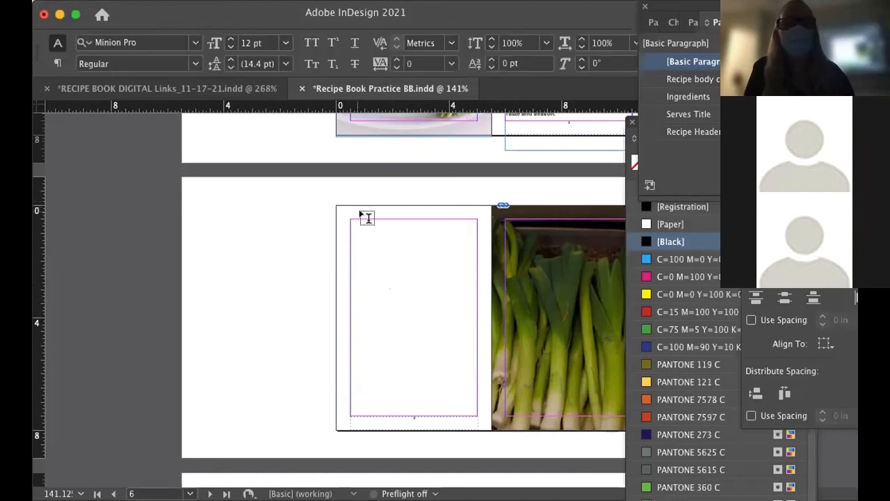
pyautogui.moveTo(352, 221); pyautogui.dragTo(475, 407)
pyautogui.press('super+v')
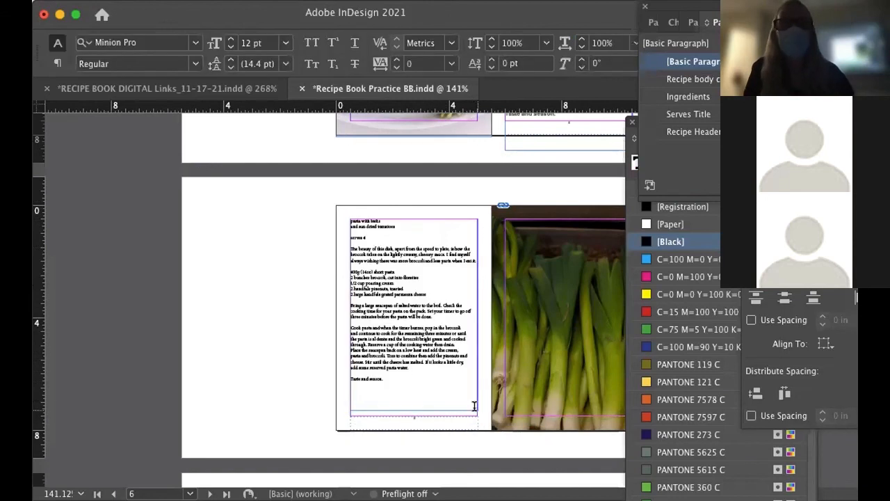
# Apply the Recipe Header Titles paragraph style to the two title lines "pasta with leeks" and "and sun dried tomatoes" on page 6
pyautogui.scroll(2, 418, 287)
pyautogui.scroll(6, 419, 287)
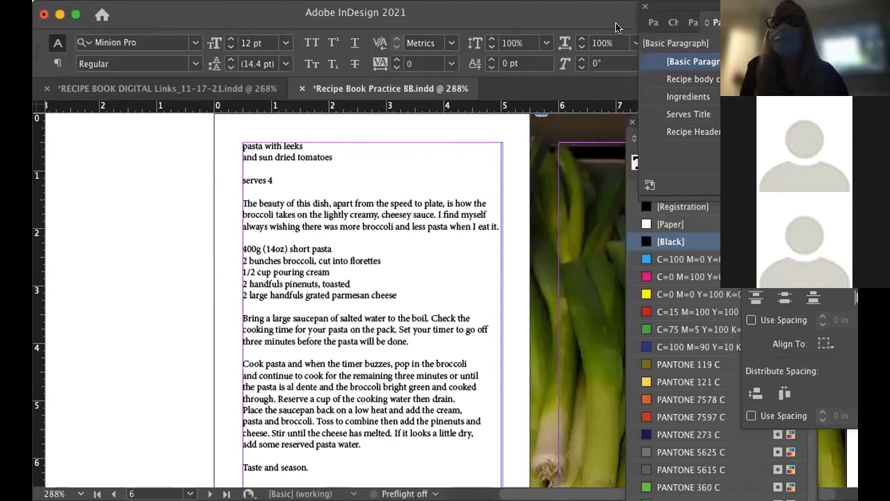
pyautogui.moveTo(689, 7); pyautogui.dragTo(610, 7)
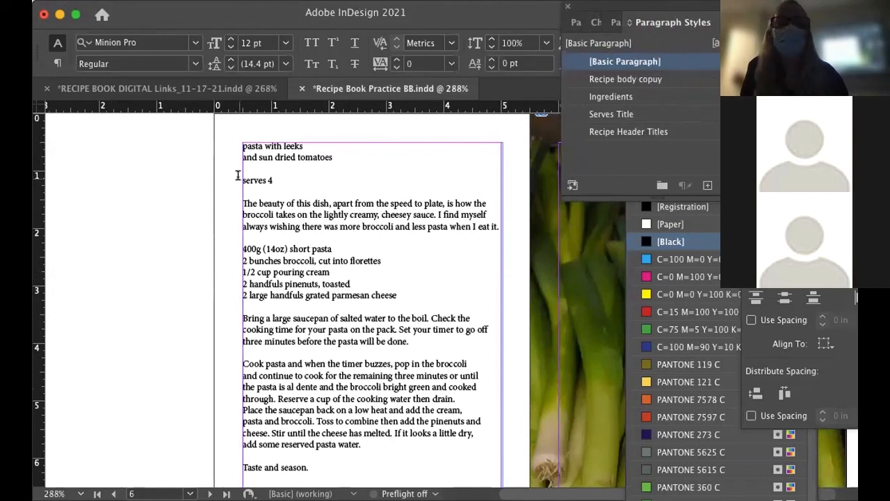
pyautogui.scroll(3, 237, 175)
pyautogui.click(265, 130)
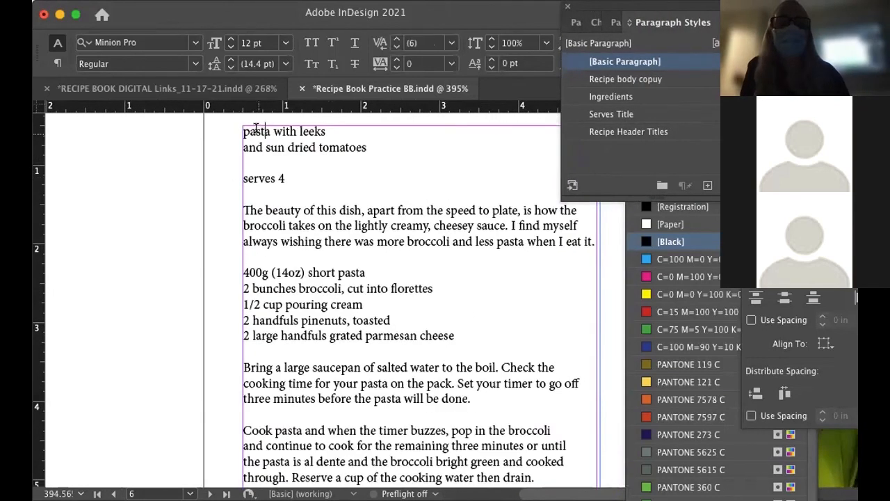
pyautogui.keyDown('shift'); pyautogui.click(263, 149); pyautogui.keyUp('shift')
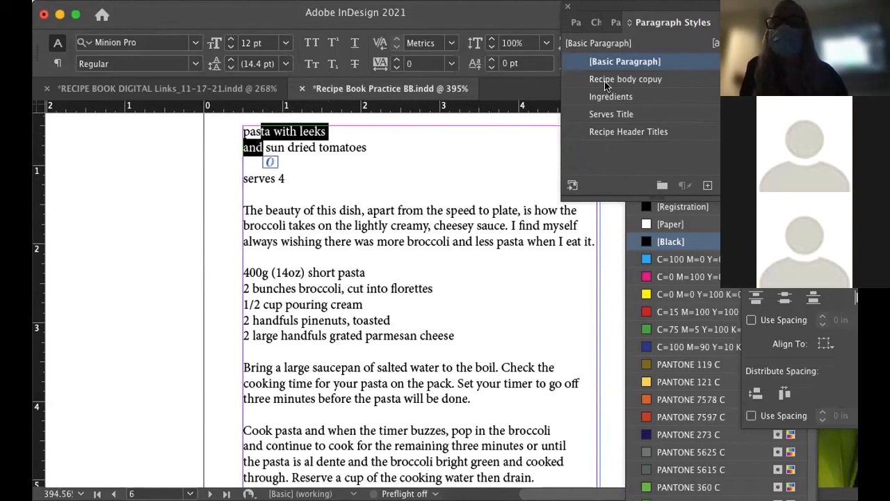
pyautogui.click(629, 132)
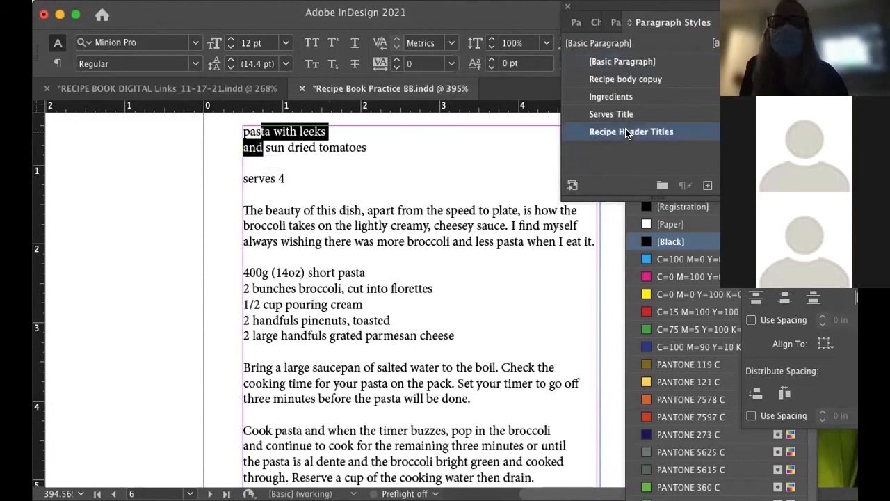
pyautogui.click(375, 139)
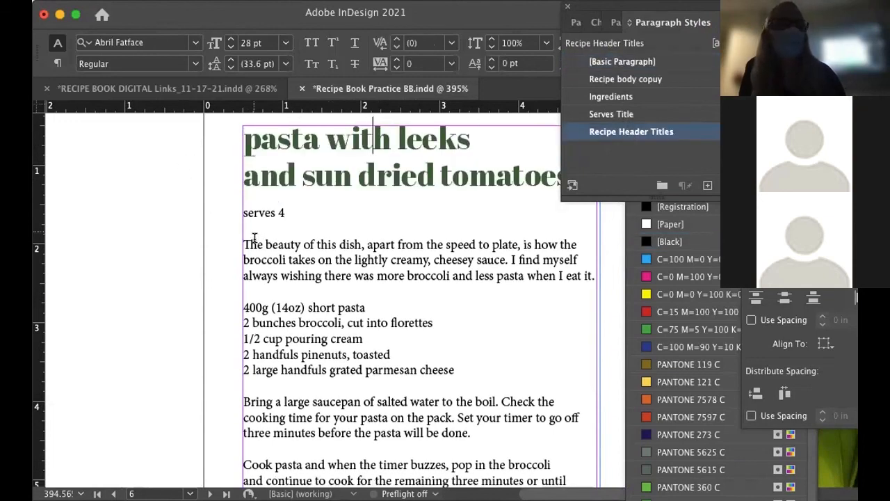
# Apply the Serves Title style to "serves 4" and Recipe body copuy to the introduction, ingredients and method paragraphs
pyautogui.click(254, 212)
pyautogui.click(627, 114)
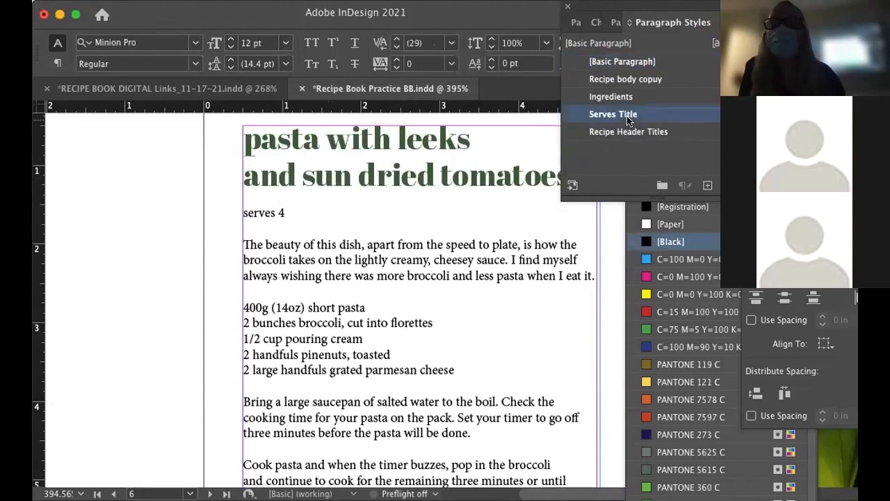
pyautogui.scroll(-3, 369, 240)
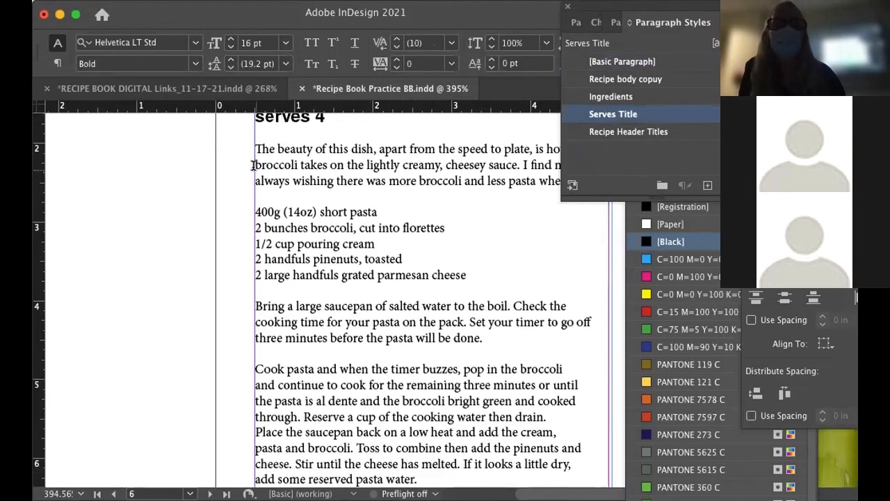
pyautogui.moveTo(254, 147); pyautogui.dragTo(428, 385)
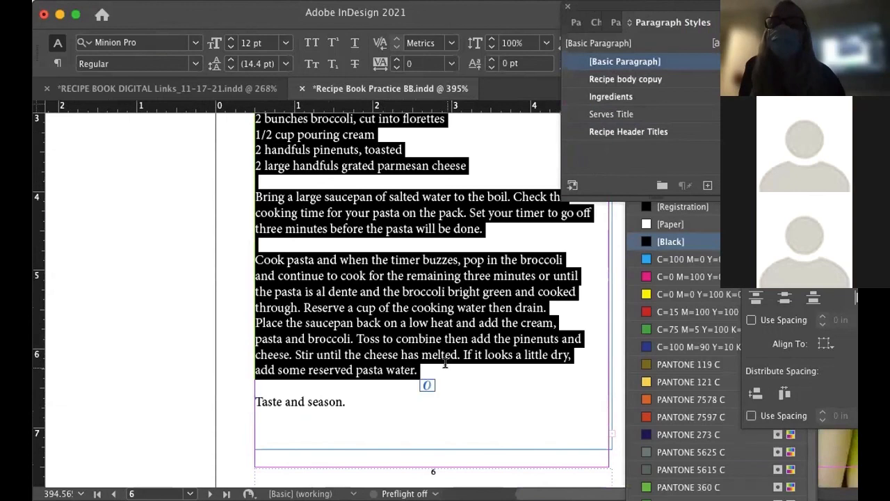
pyautogui.click(591, 80)
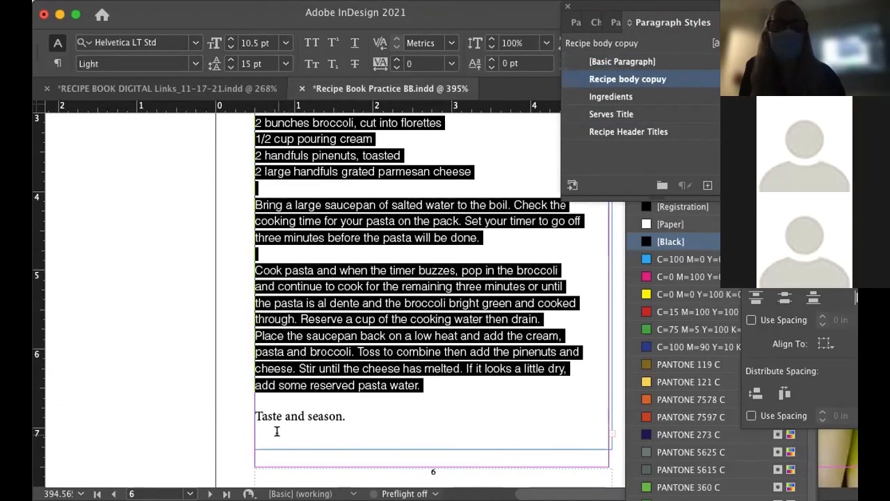
# Apply the Serves Title paragraph style to the closing "Taste and season." line
pyautogui.click(278, 405)
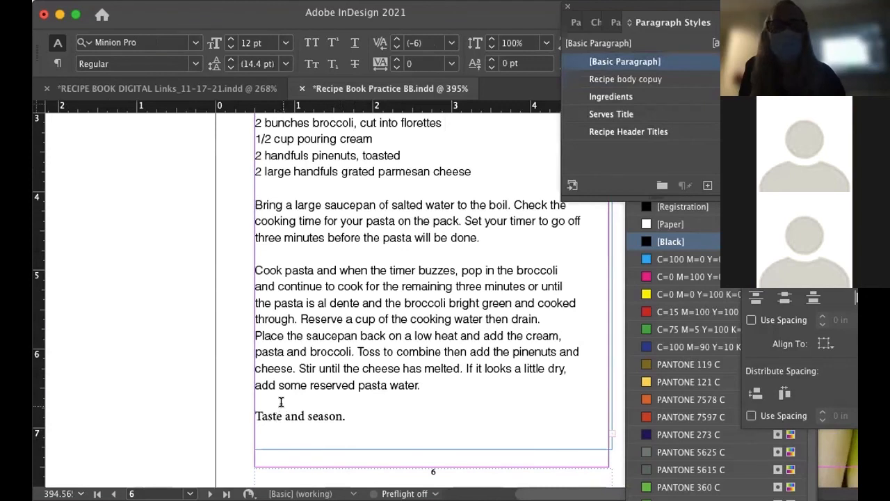
pyautogui.tripleClick(284, 415)
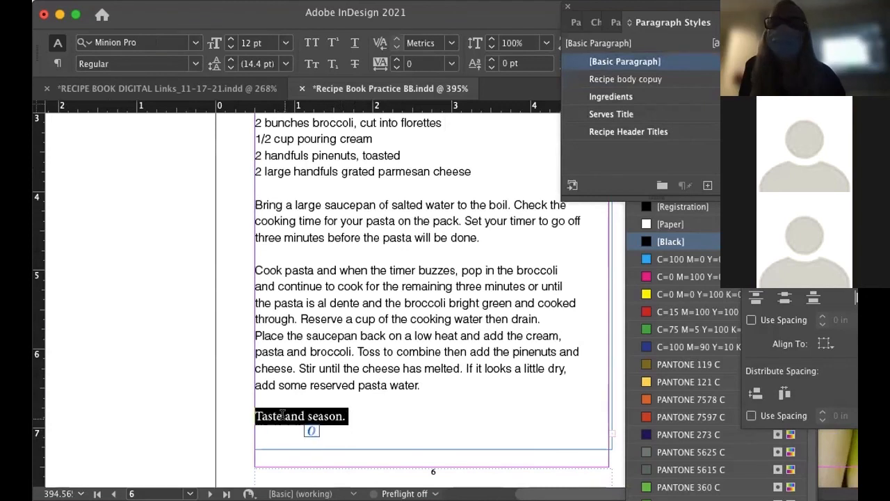
pyautogui.click(613, 115)
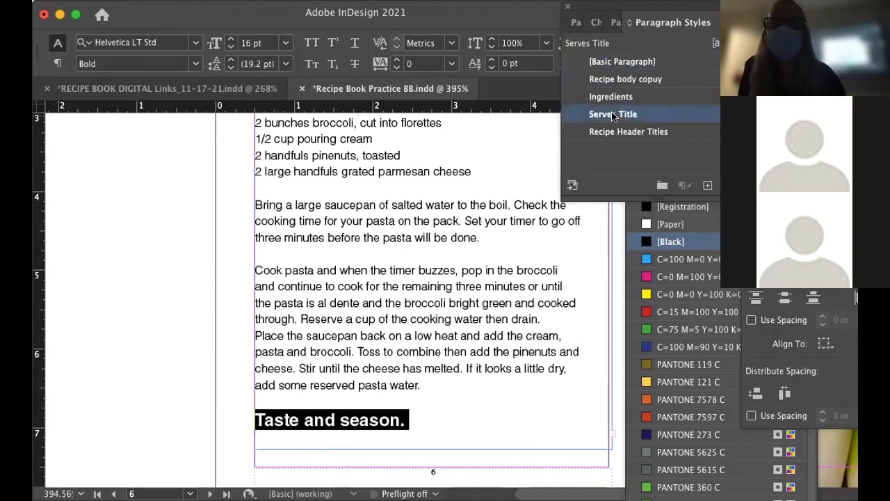
pyautogui.click(381, 251)
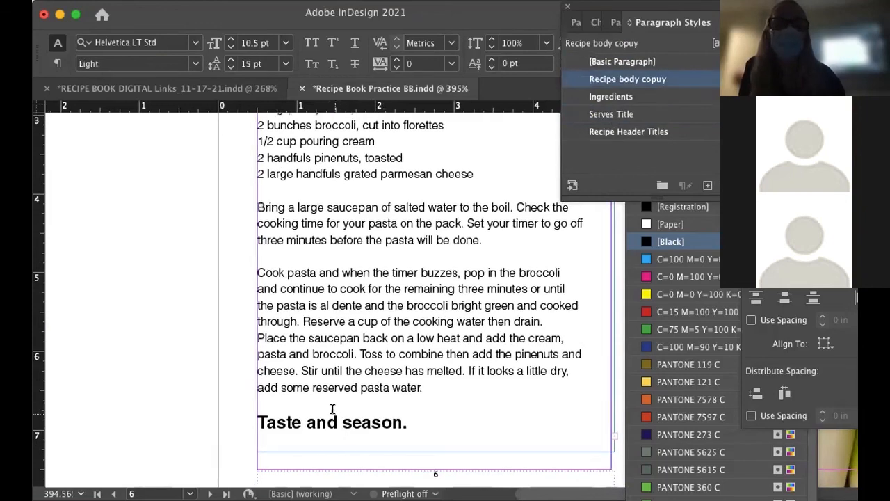
# Turn the five ingredient lines on page 6 into a list with the Bullets list type in Bullets and Numbering
pyautogui.scroll(-4, 284, 318)
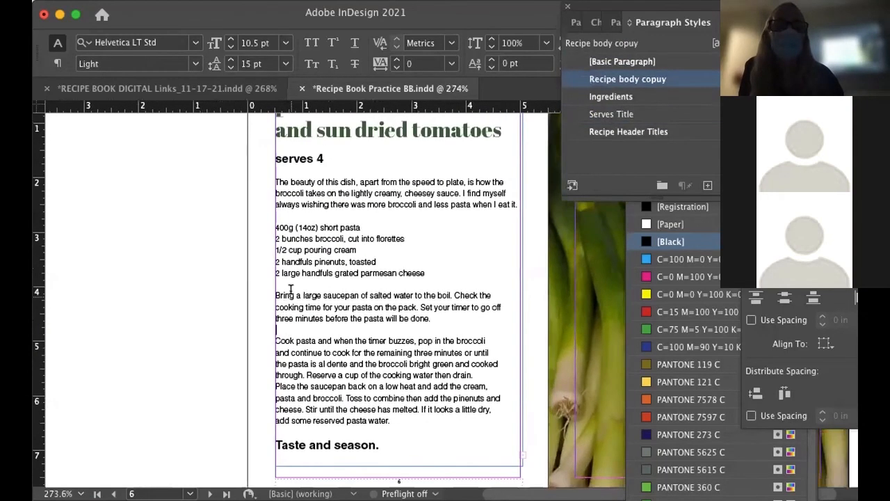
pyautogui.hscroll(2, 291, 290)
pyautogui.moveTo(188, 223); pyautogui.dragTo(281, 268)
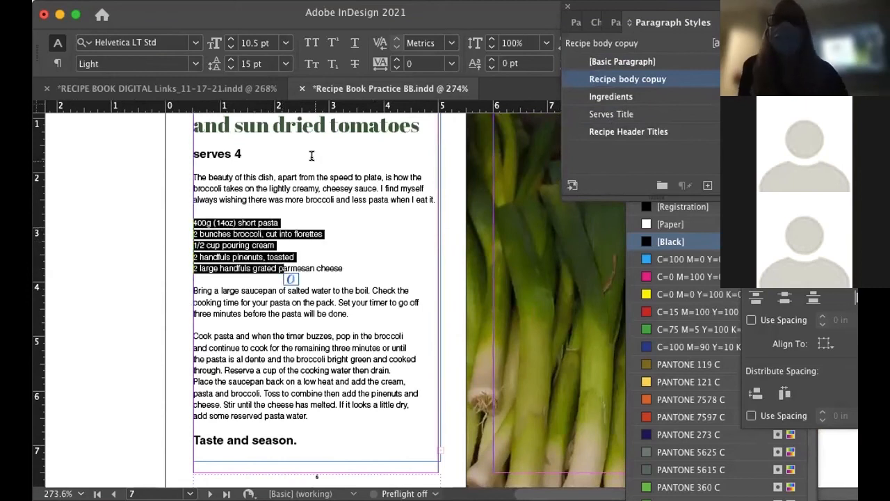
pyautogui.moveTo(710, 6); pyautogui.dragTo(553, 6)
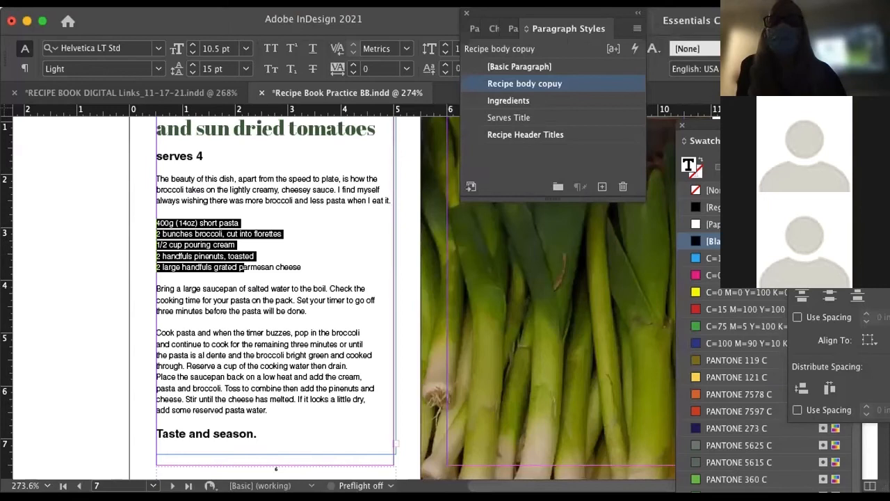
pyautogui.click(881, 47)
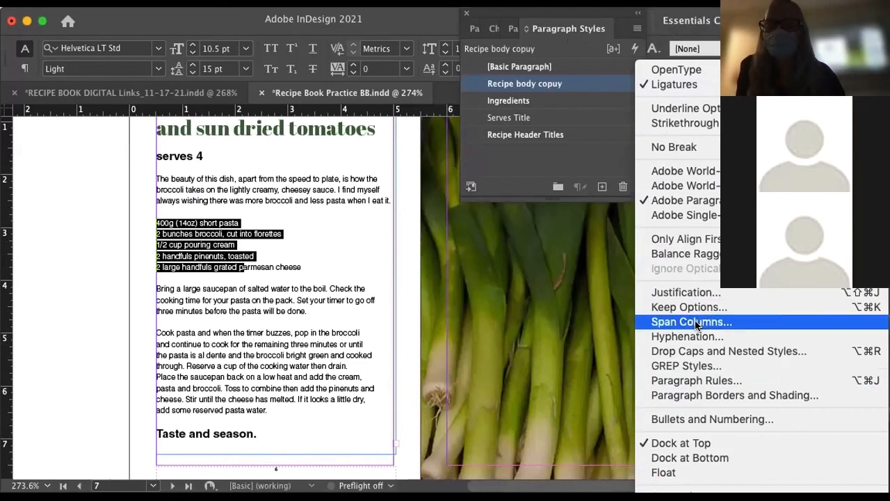
pyautogui.click(711, 419)
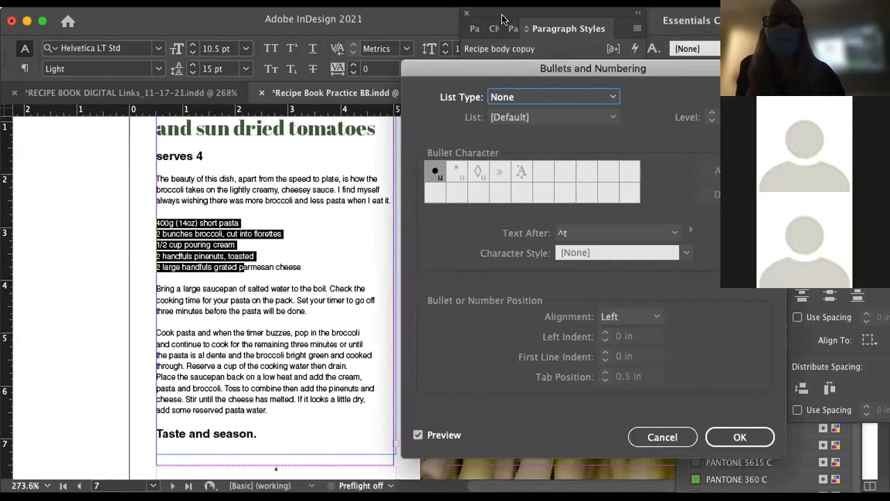
pyautogui.click(527, 104)
pyautogui.click(529, 129)
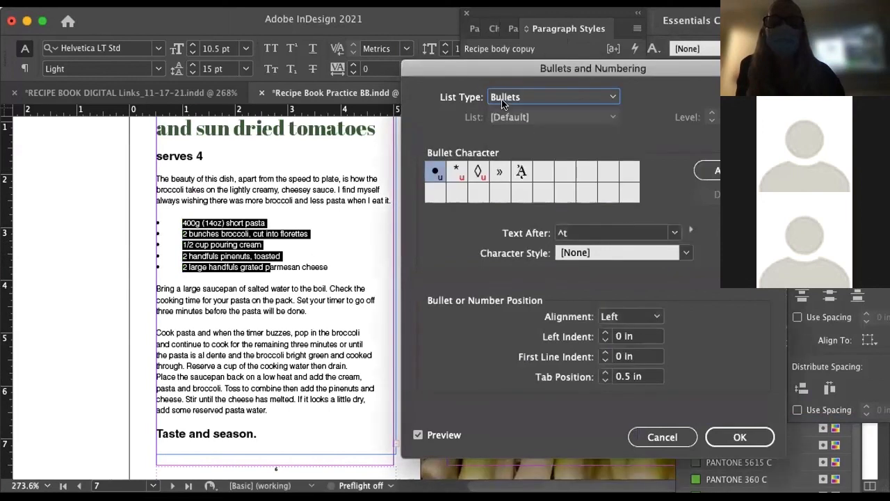
# Reduce the ingredient bullets' Tab Position to just under 0.25 in to tighten the gap between bullets and text
pyautogui.moveTo(473, 72); pyautogui.dragTo(327, 31)
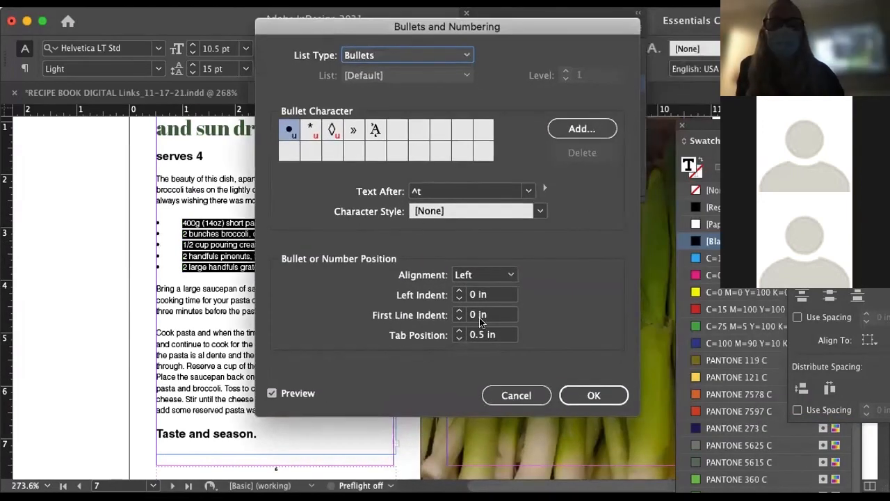
pyautogui.click(459, 339)
pyautogui.click(457, 339)
pyautogui.click(458, 339)
pyautogui.click(458, 339)
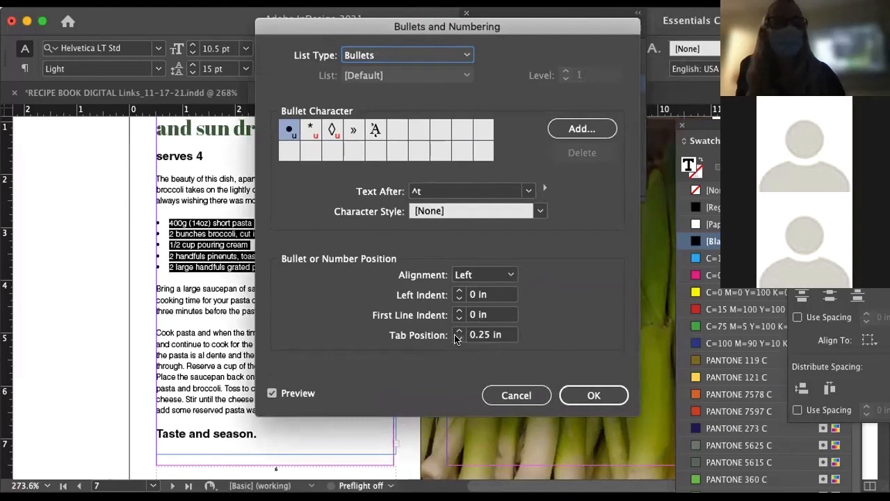
pyautogui.click(459, 339)
pyautogui.click(576, 396)
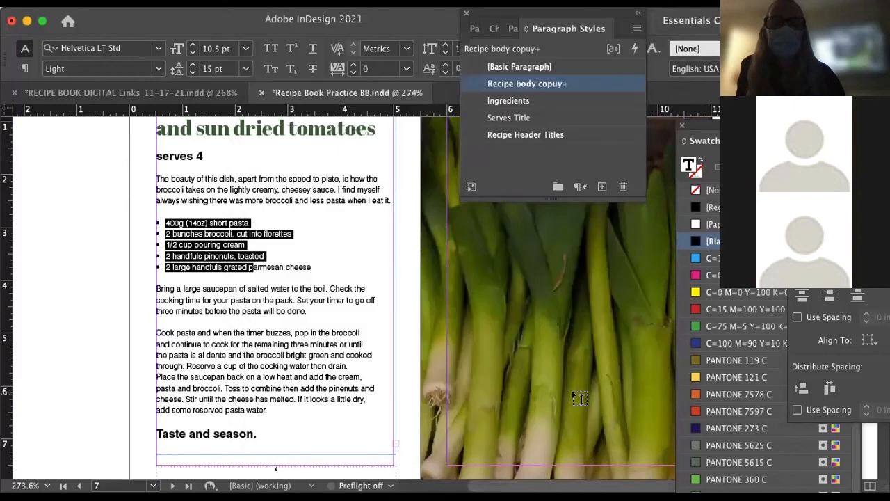
pyautogui.click(198, 234)
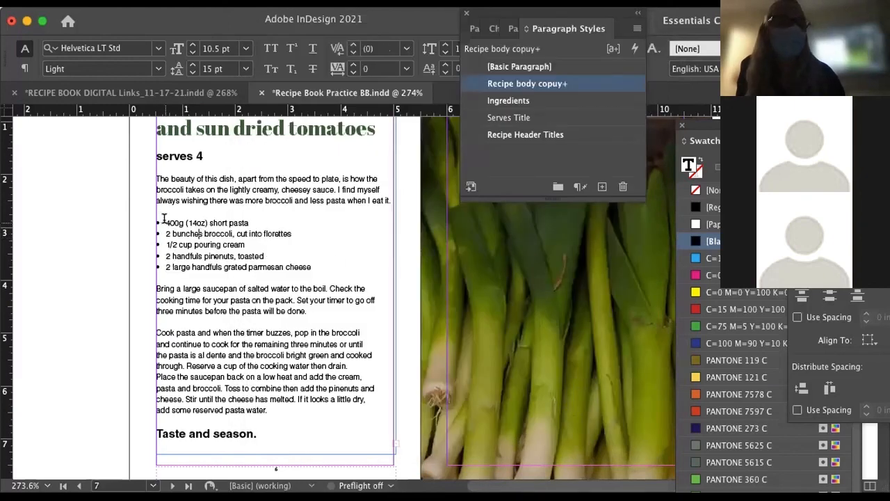
# Draw a 5.5 by 8 in rectangle covering all of page 6
pyautogui.scroll(3, 161, 219)
pyautogui.scroll(-3, 163, 219)
pyautogui.scroll(-2, 163, 220)
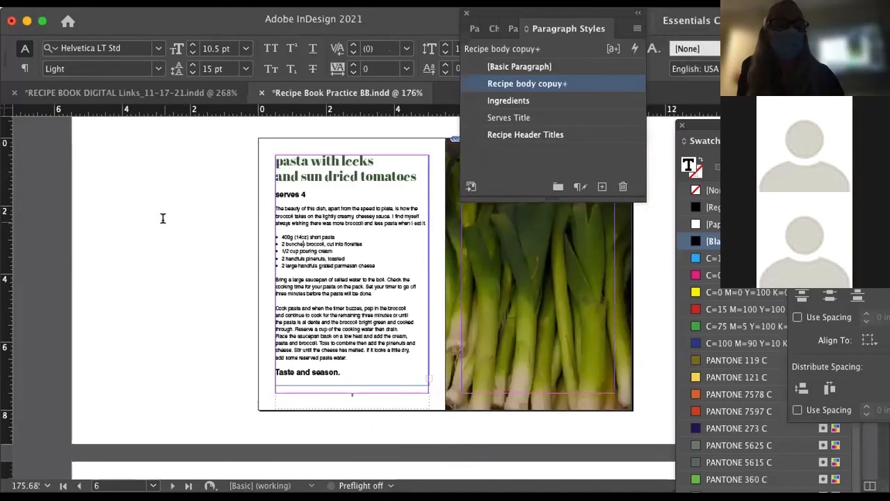
pyautogui.press('Escape')
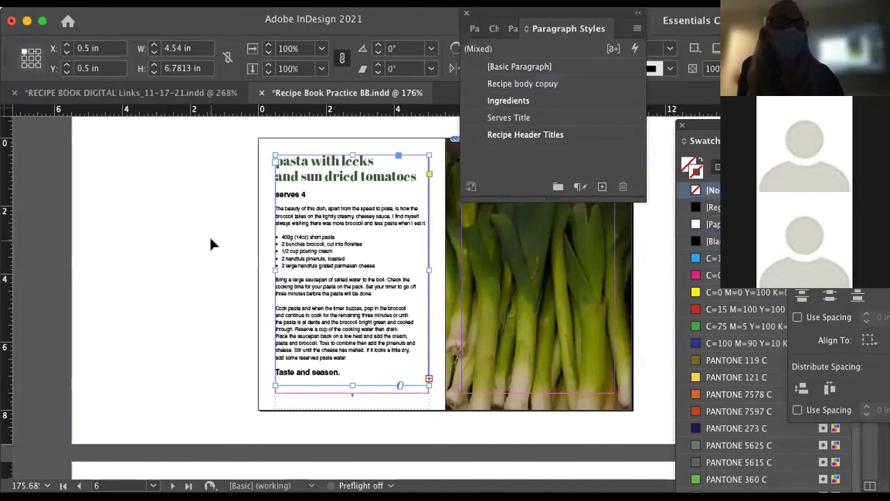
pyautogui.click(210, 235)
pyautogui.scroll(-1, 207, 241)
pyautogui.scroll(-1, 208, 245)
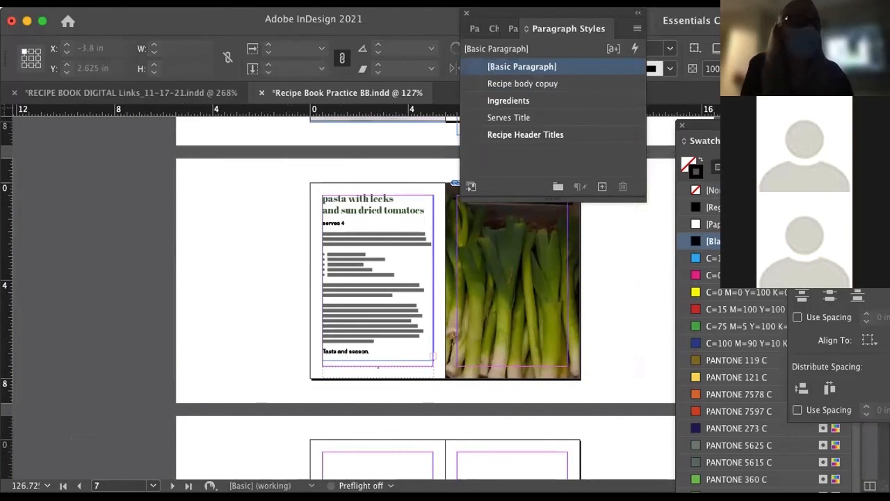
pyautogui.moveTo(309, 181); pyautogui.dragTo(442, 379)
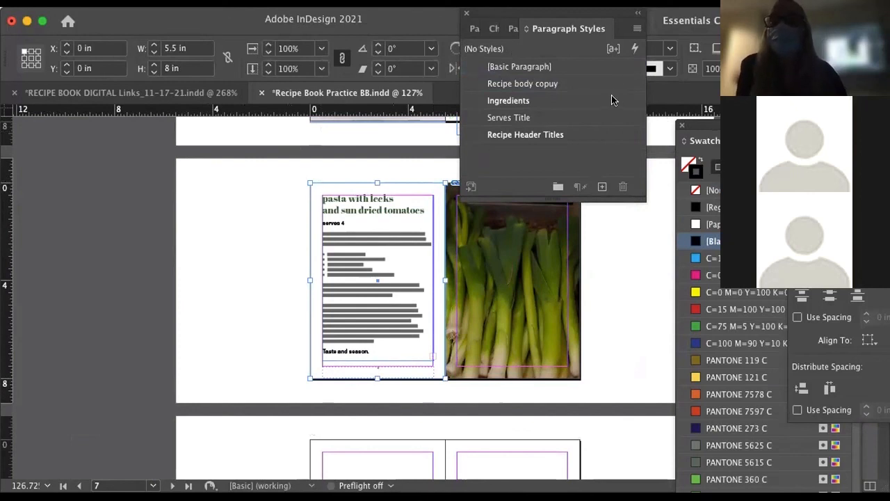
# Fill the page 6 rectangle with PANTONE 121 C at a 55% tint and remove its stroke
pyautogui.moveTo(728, 125); pyautogui.dragTo(619, 23)
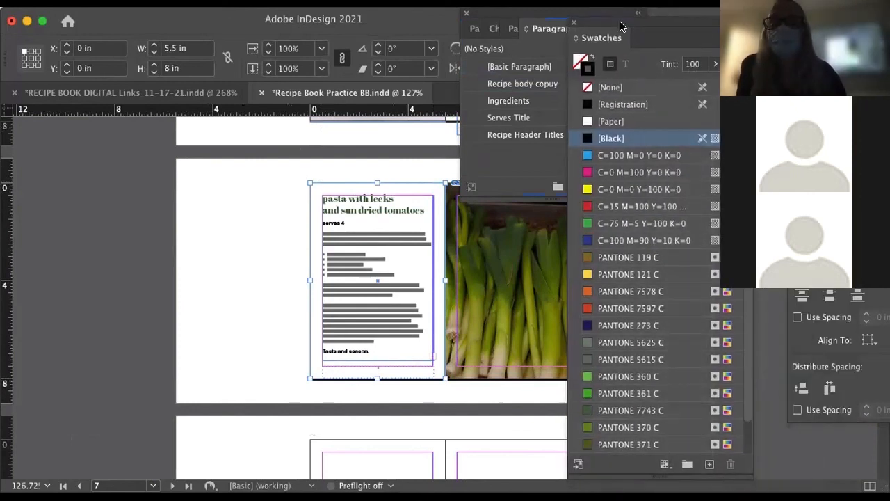
pyautogui.click(644, 274)
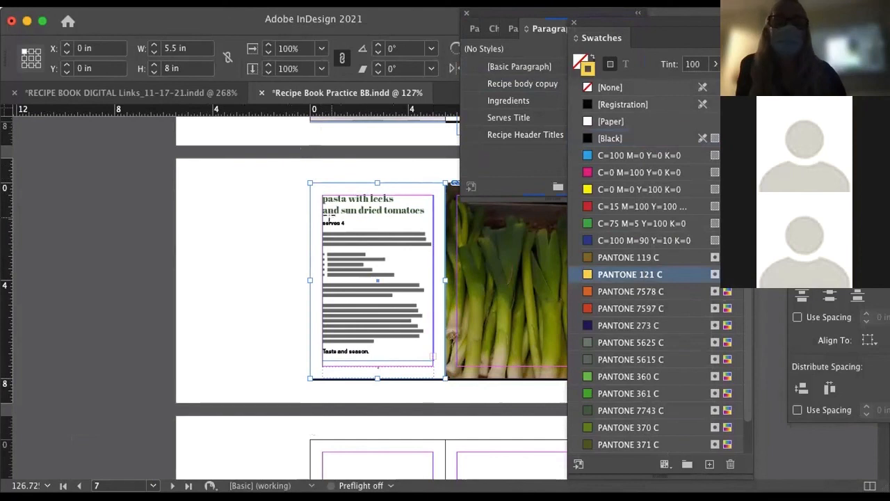
pyautogui.click(592, 57)
pyautogui.click(582, 61)
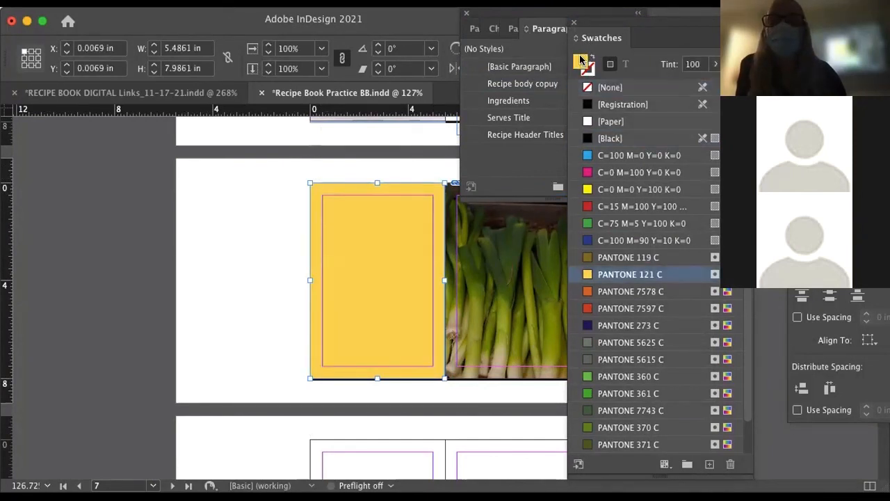
pyautogui.click(715, 64)
pyautogui.moveTo(716, 83); pyautogui.dragTo(679, 83)
pyautogui.click(1, 126)
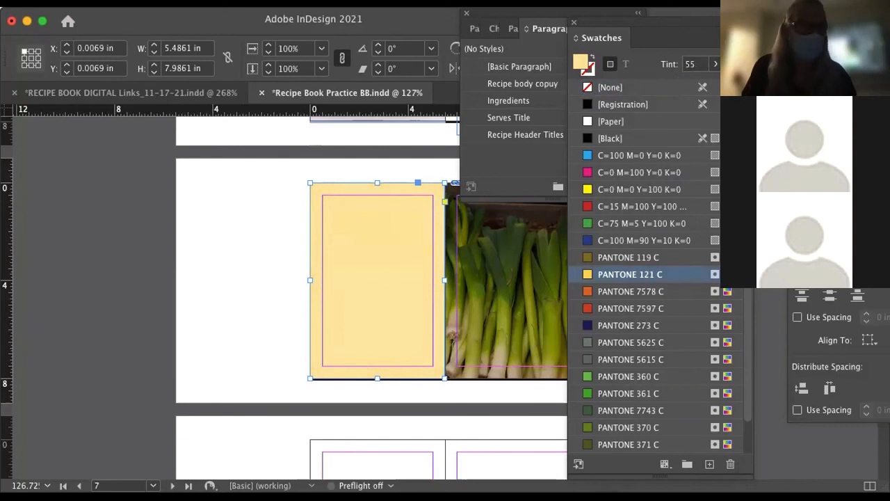
# Send the tinted rectangle behind the recipe text on page 6 and hide the guides
pyautogui.press('super+shift+bracketleft')
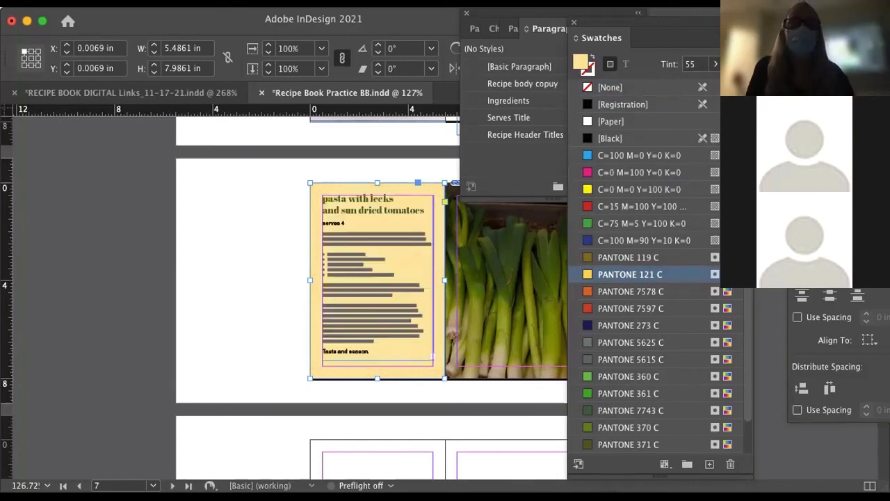
pyautogui.doubleClick(240, 21)
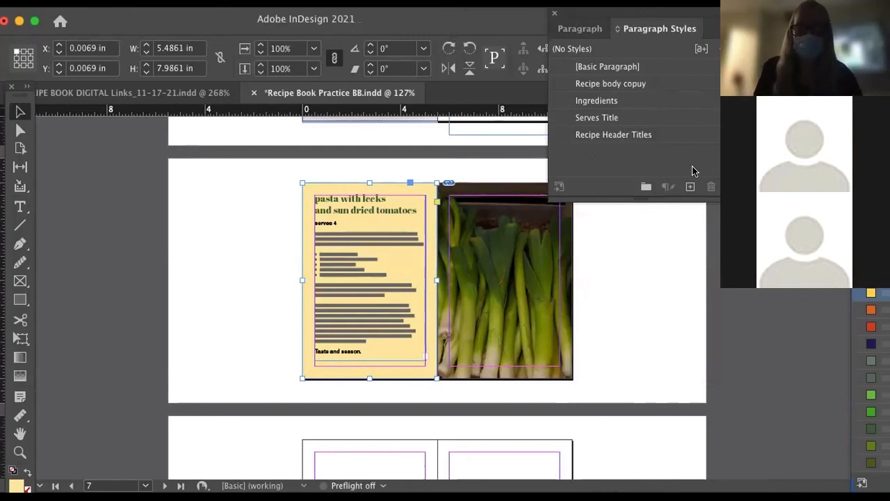
pyautogui.press('super+;')
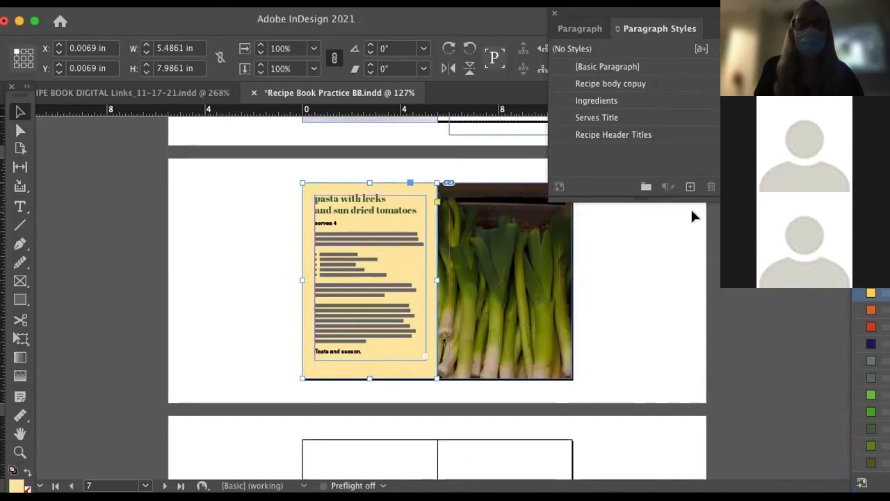
pyautogui.click(606, 246)
pyautogui.click(566, 248)
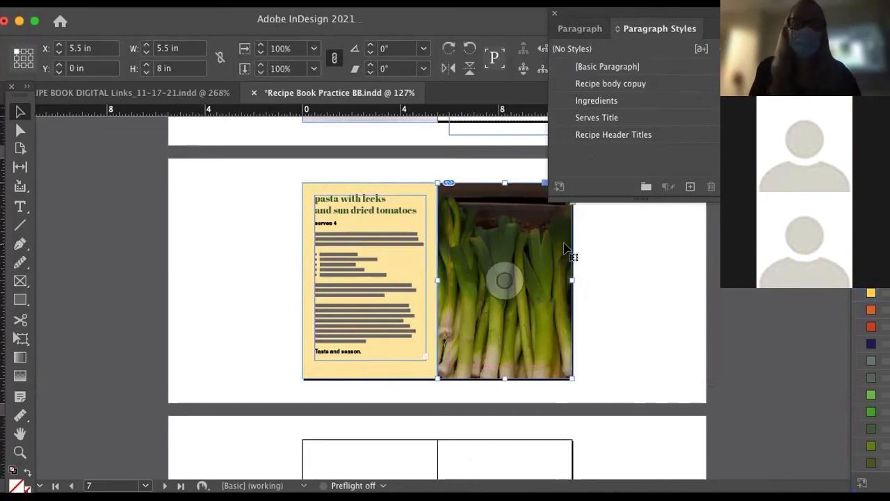
pyautogui.press('alt+super+0')
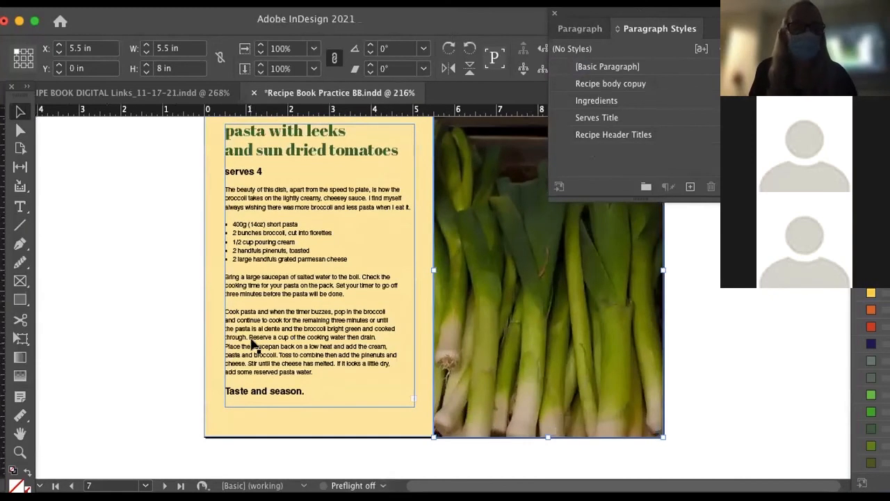
# Raise the lower edges of the yellow rectangle to about 7.11 in height and the leek photo to about 7.21 in, exposing the page numbers
pyautogui.click(207, 366)
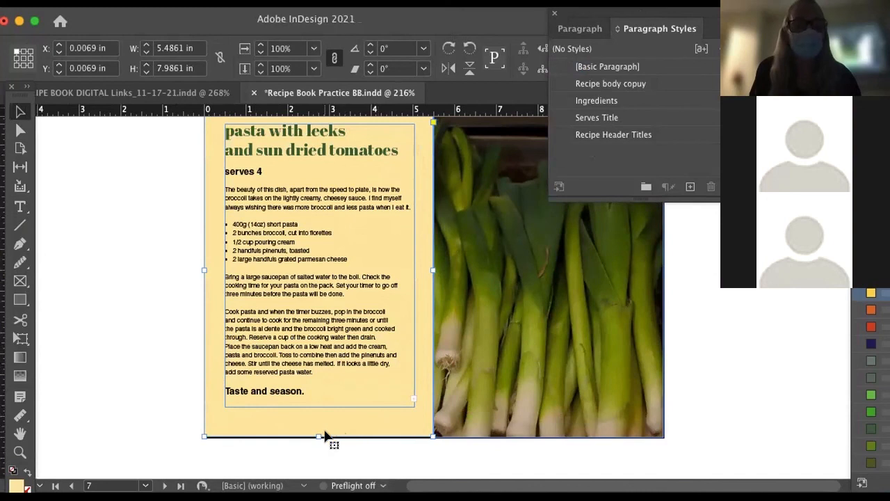
pyautogui.moveTo(319, 437); pyautogui.dragTo(321, 399)
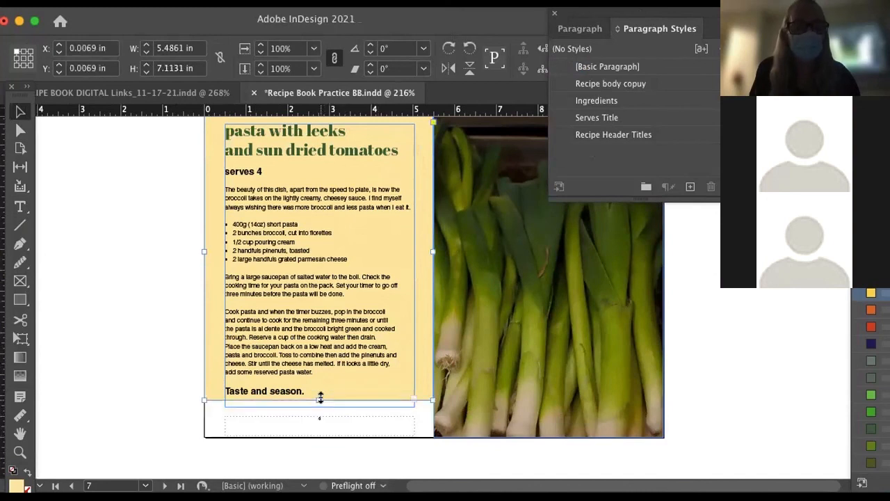
pyautogui.click(322, 417)
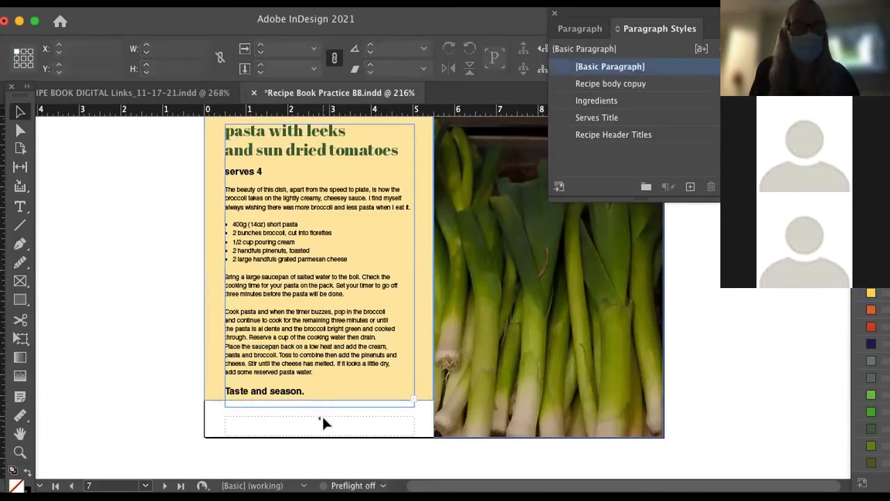
pyautogui.scroll(2, 323, 420)
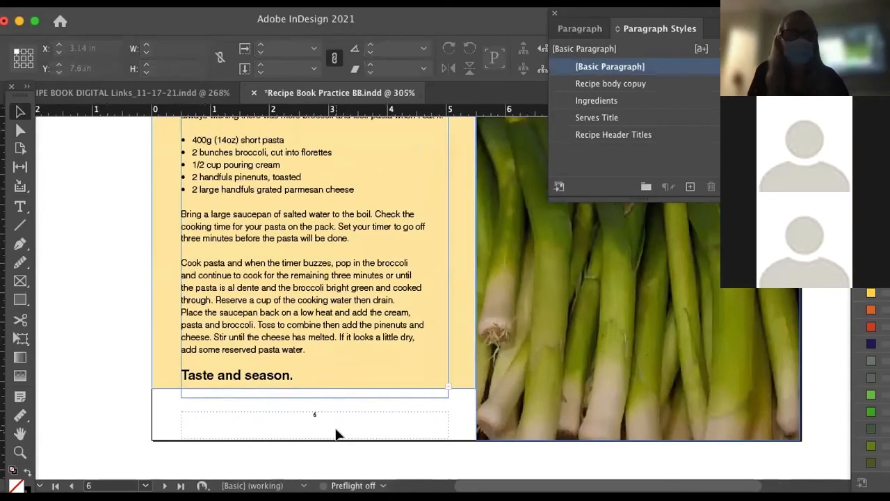
pyautogui.click(654, 424)
pyautogui.moveTo(638, 440); pyautogui.dragTo(639, 392)
pyautogui.click(315, 407)
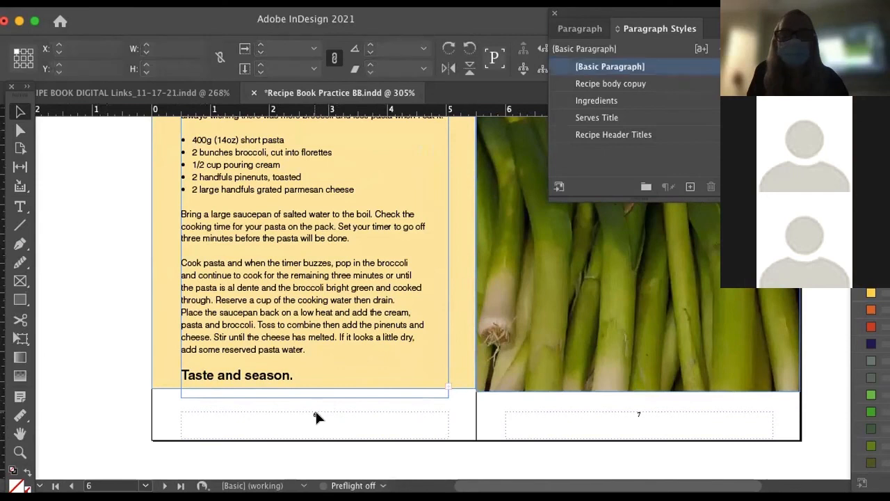
# Override the master page number frames on pages 6 and 7 so both can be edited on the spread
pyautogui.scroll(2, 316, 411)
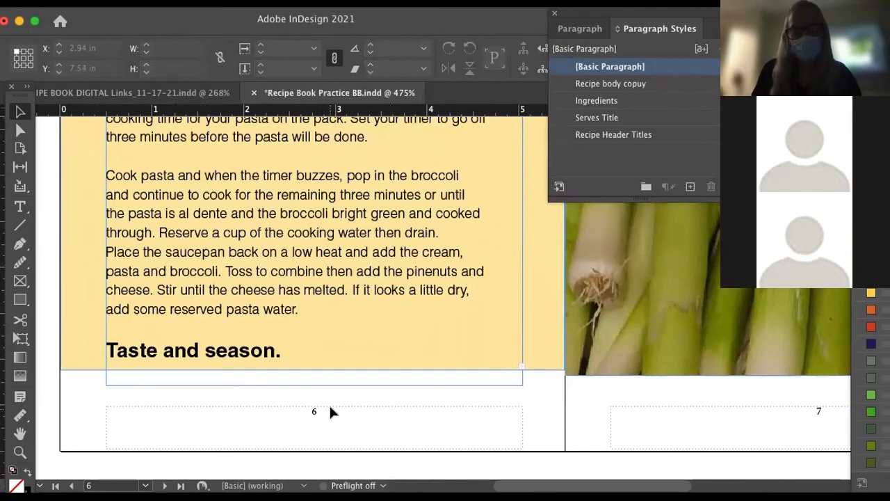
pyautogui.click(331, 412)
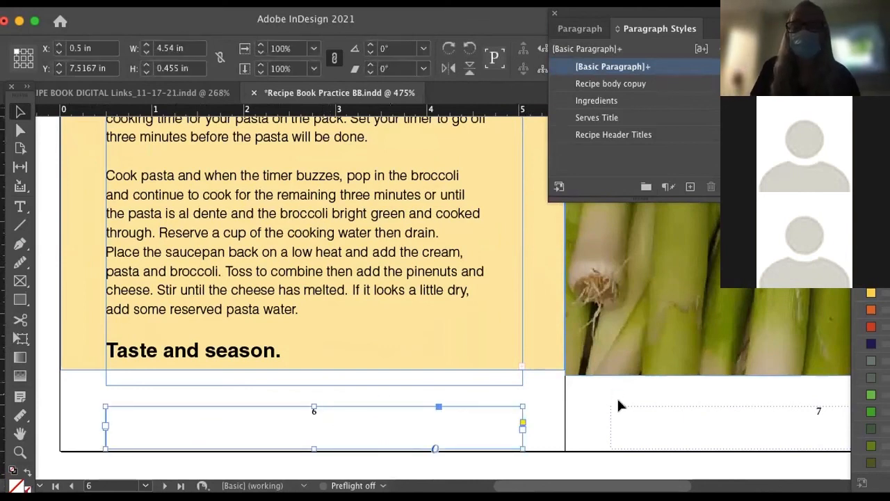
pyautogui.keyDown('shift'); pyautogui.click(656, 417); pyautogui.keyUp('shift')
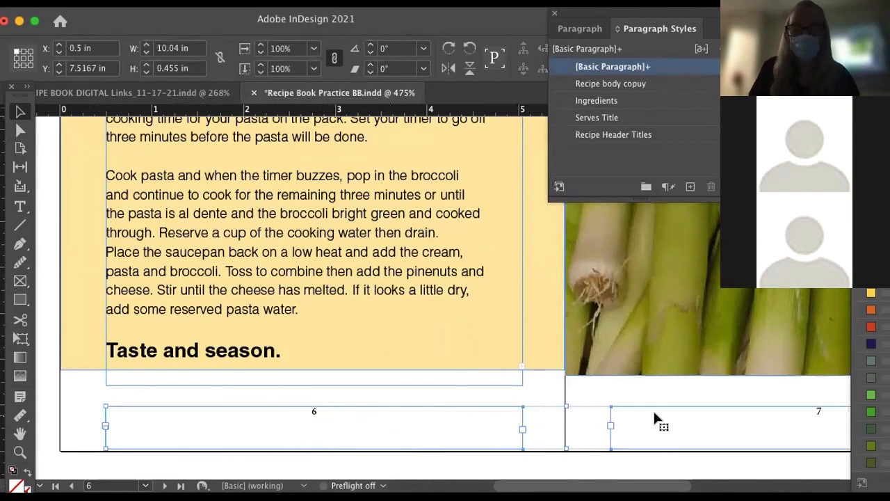
pyautogui.hscroll(6, 654, 418)
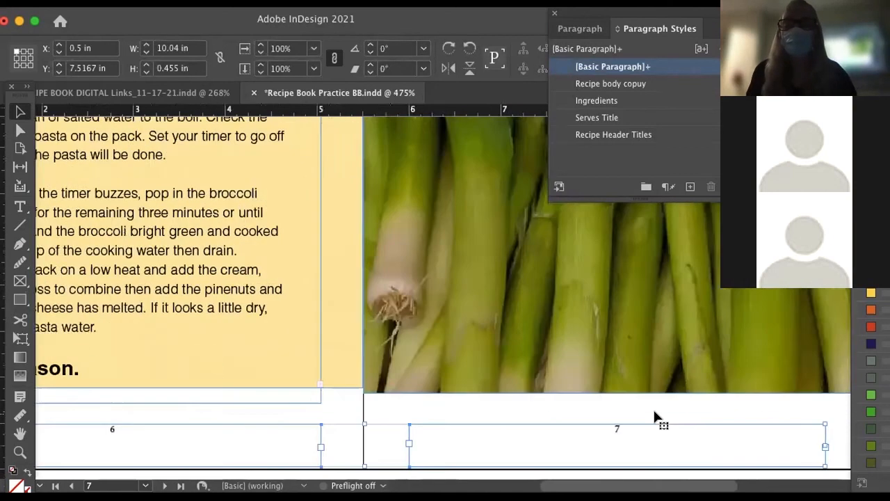
# Change the text colour of the page number 7 to [Paper]
pyautogui.doubleClick(638, 433)
pyautogui.doubleClick(606, 423)
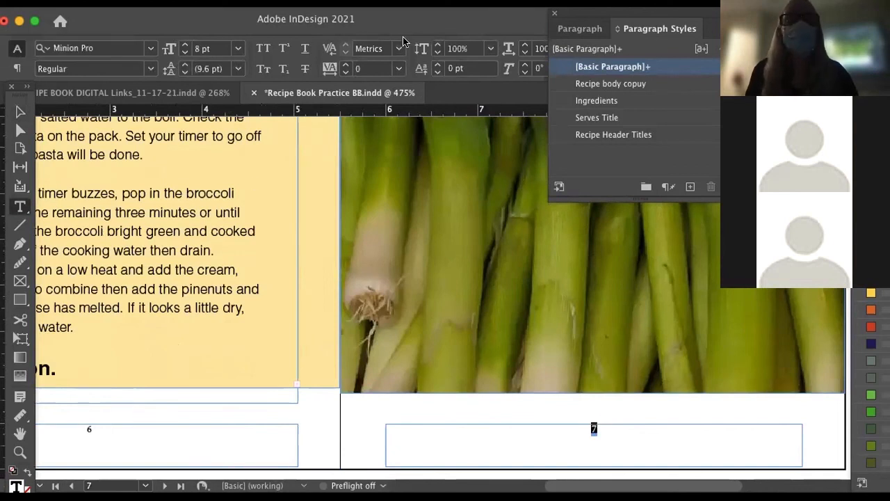
pyautogui.moveTo(713, 14); pyautogui.dragTo(885, 194)
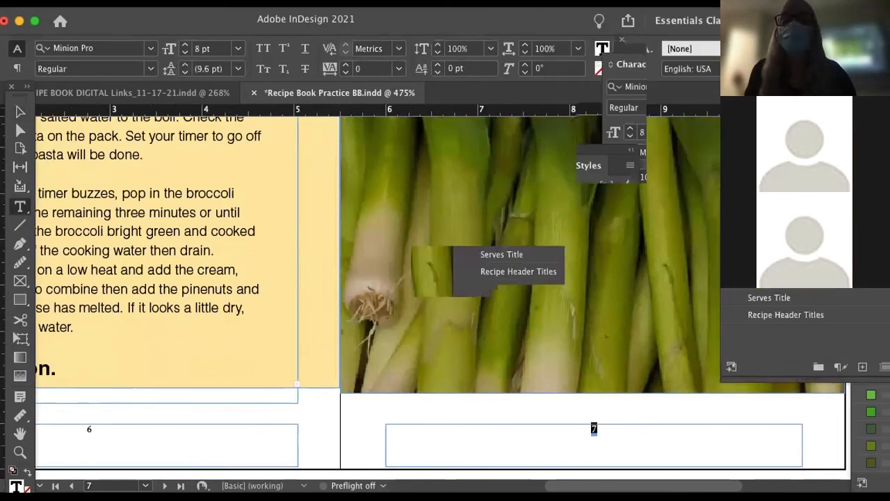
pyautogui.click(620, 49)
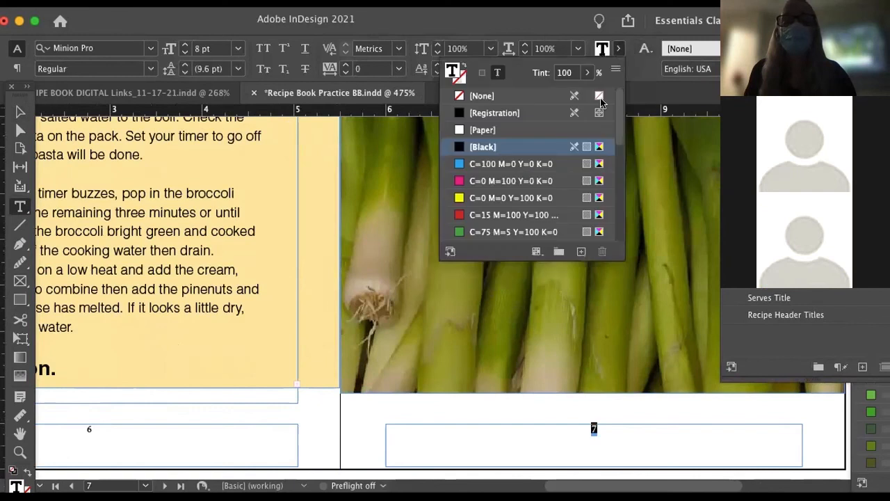
pyautogui.click(507, 130)
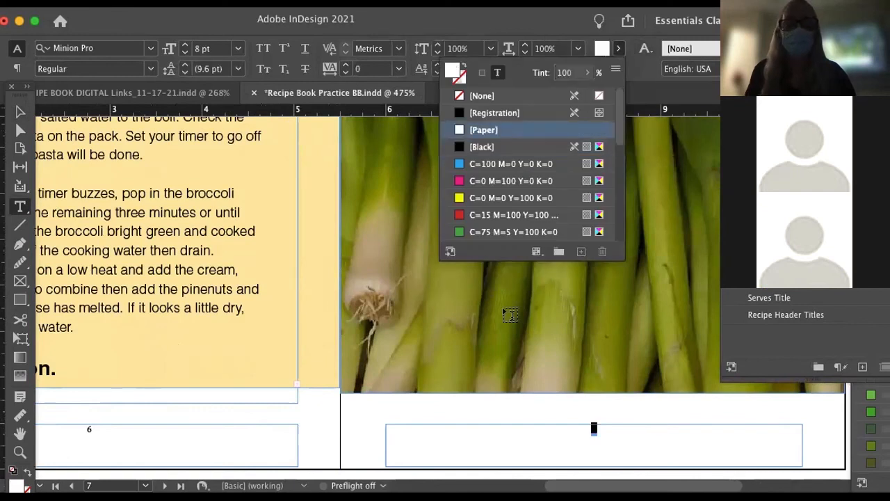
# Move the leek photo down to meet the lower edge of page 7, behind the white page number
pyautogui.click(17, 110)
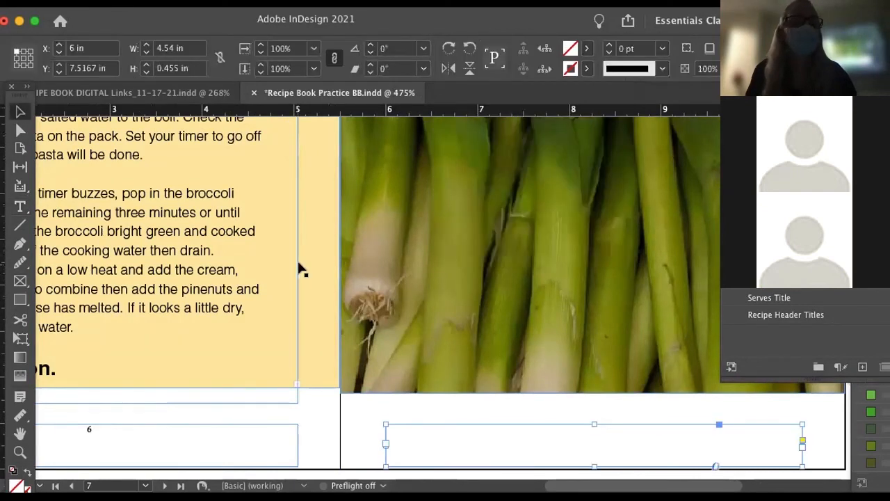
pyautogui.scroll(-5, 292, 268)
pyautogui.moveTo(490, 320); pyautogui.dragTo(491, 362)
pyautogui.click(255, 313)
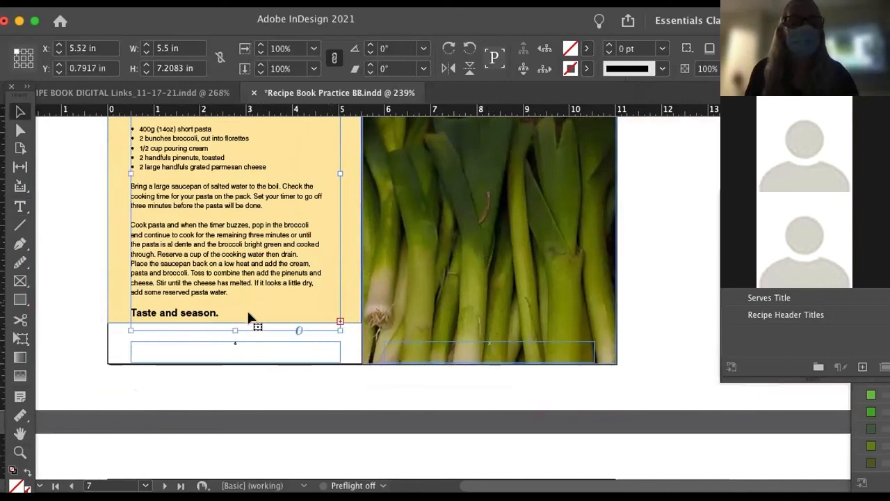
pyautogui.moveTo(238, 329); pyautogui.dragTo(239, 358)
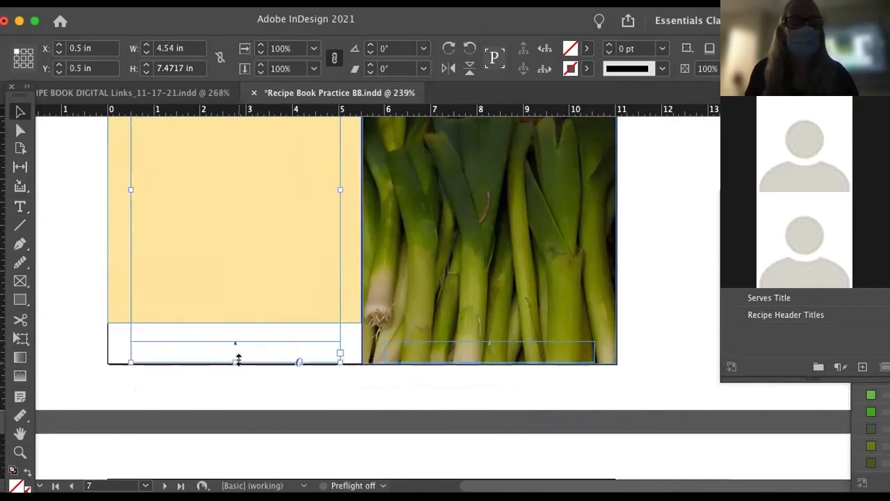
pyautogui.press('super+z')
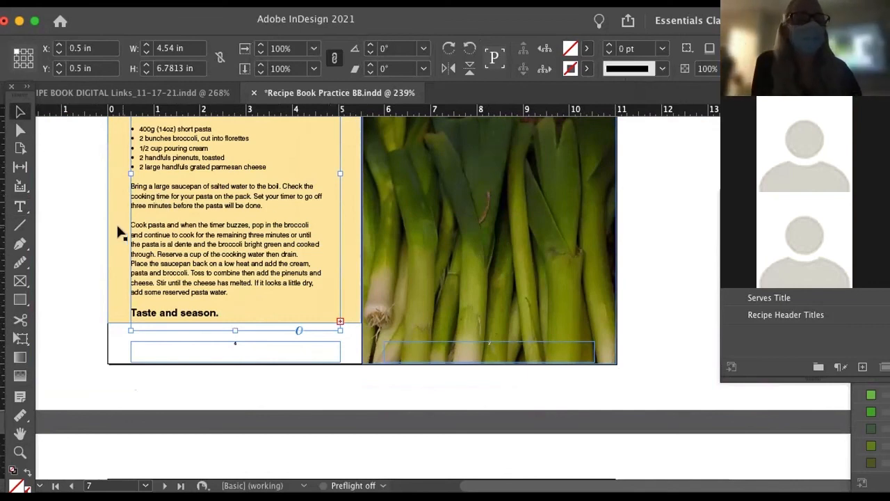
# Extend the yellow rectangle down to the lower edge of page 6, to a height of about 7.99 in
pyautogui.click(76, 189)
pyautogui.click(107, 195)
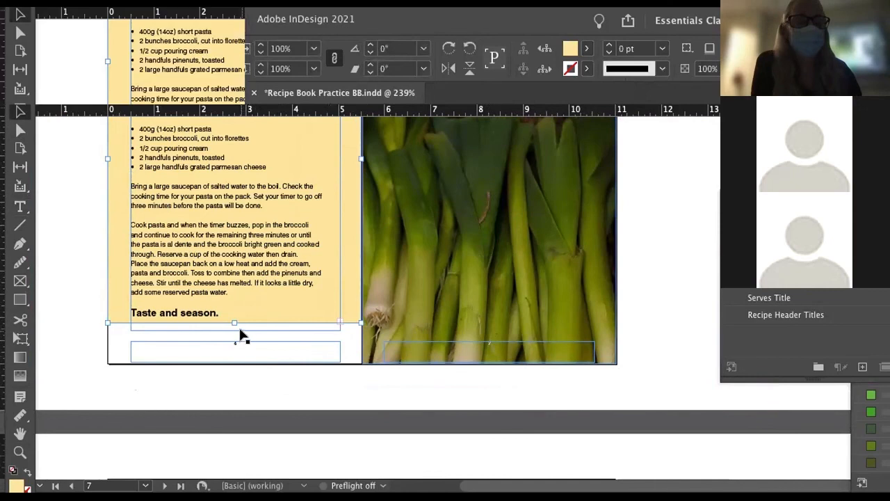
pyautogui.moveTo(236, 325); pyautogui.dragTo(241, 364)
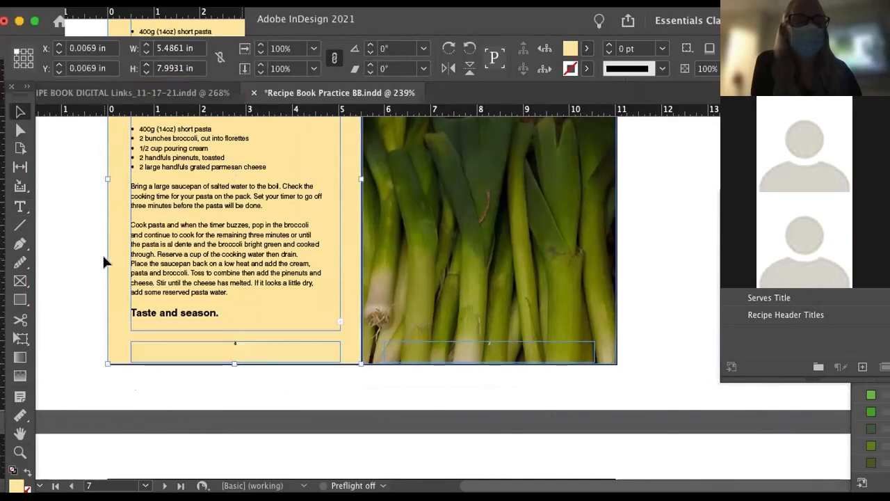
# Deselect everything and hide the frame edges and guides for a clean view of the spread
pyautogui.click(77, 232)
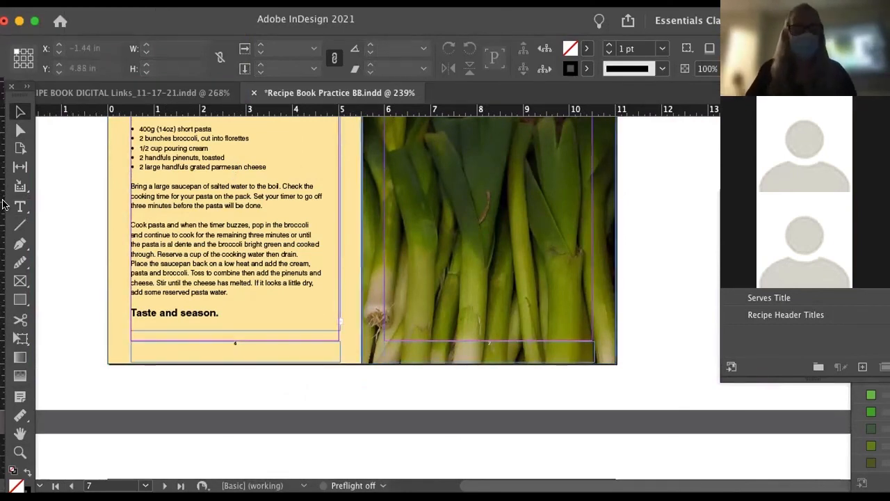
pyautogui.press('ctrl+super+h')
pyautogui.press('super+;')
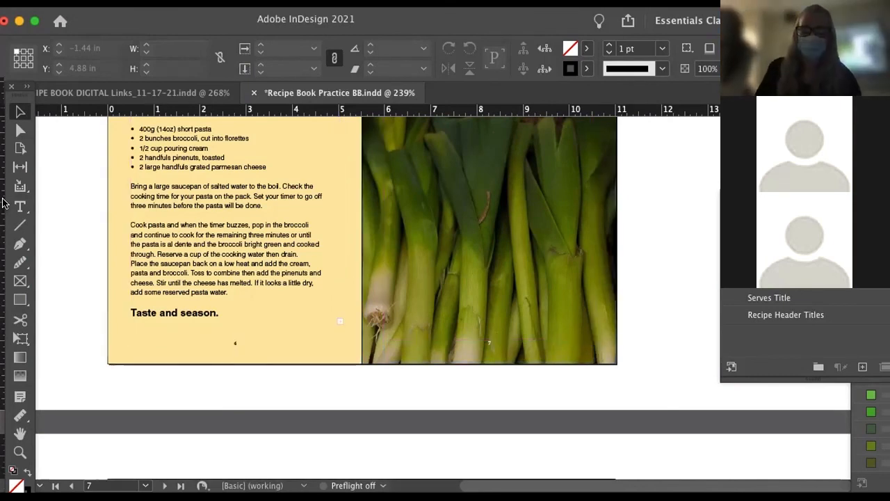